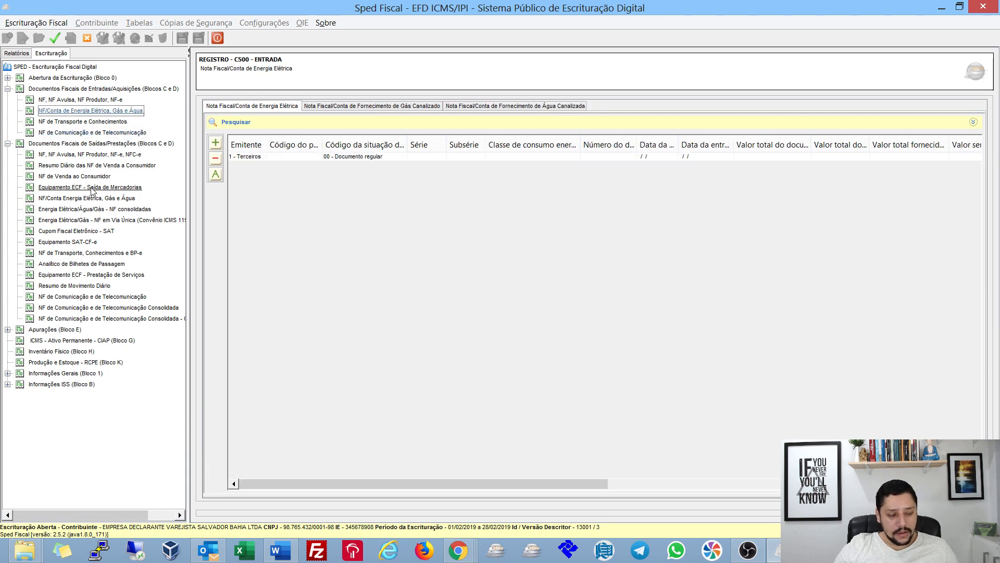
# - Check the outgoing ECF equipment, NF/Conta Energia Elétrica, Gás e Água and Energia Elétrica/Água/Gás - NF consolidadas records
pyautogui.click(92, 189)
pyautogui.click(75, 198)
pyautogui.click(71, 210)
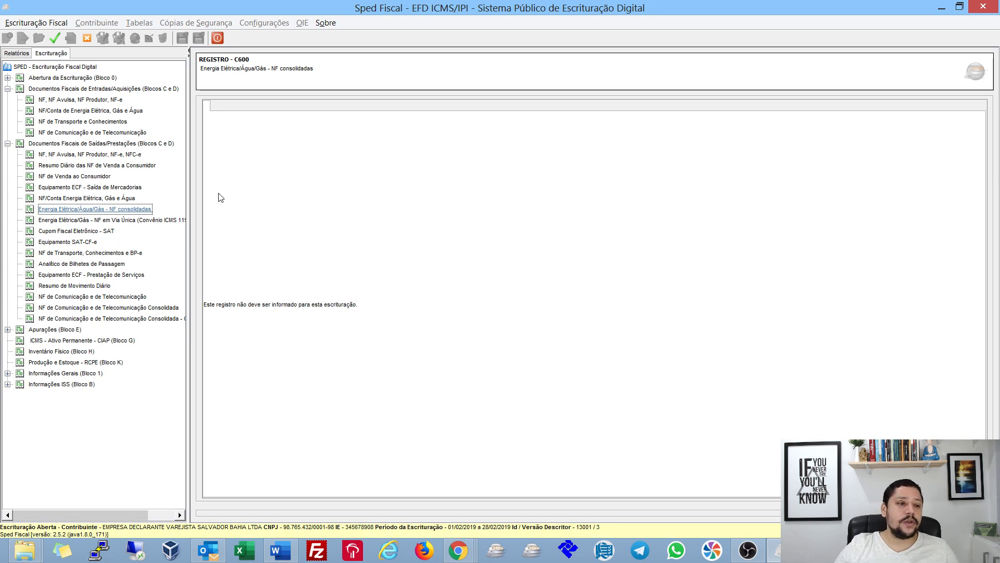
# - Change the Perfil do arquivo fiscal to B (Perfil B) in the company's registro 0000 identification record and save it
pyautogui.doubleClick(76, 79)
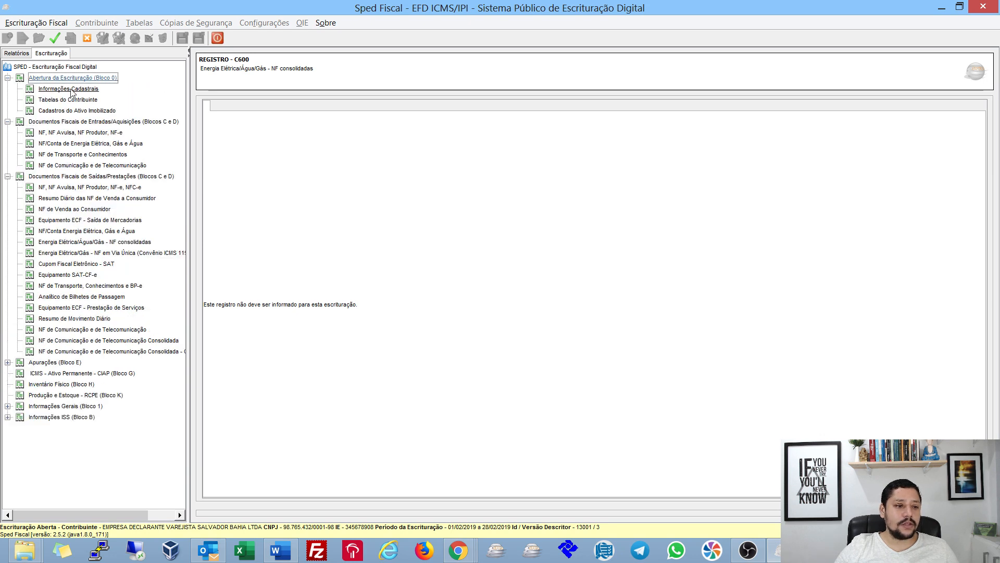
pyautogui.click(70, 100)
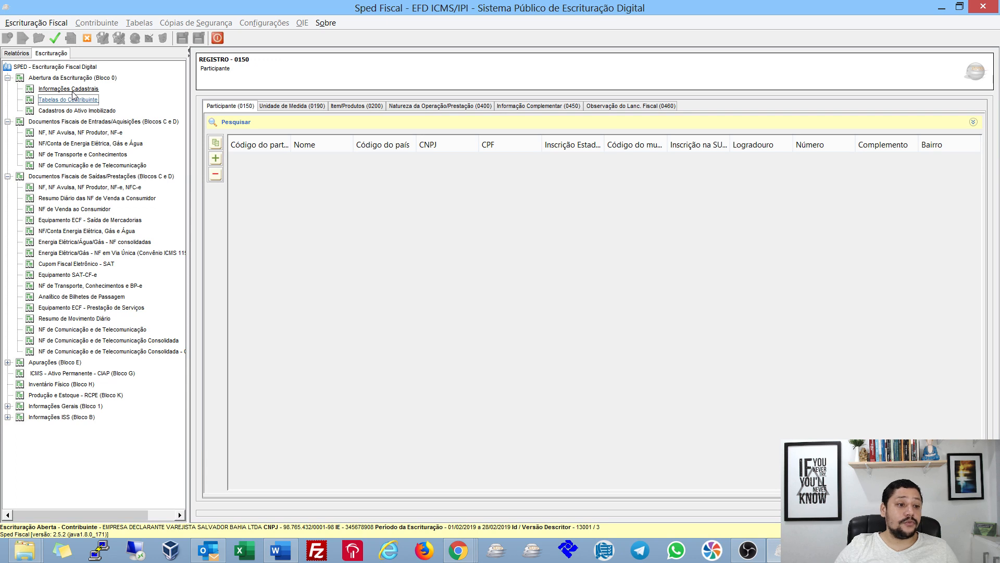
pyautogui.click(73, 92)
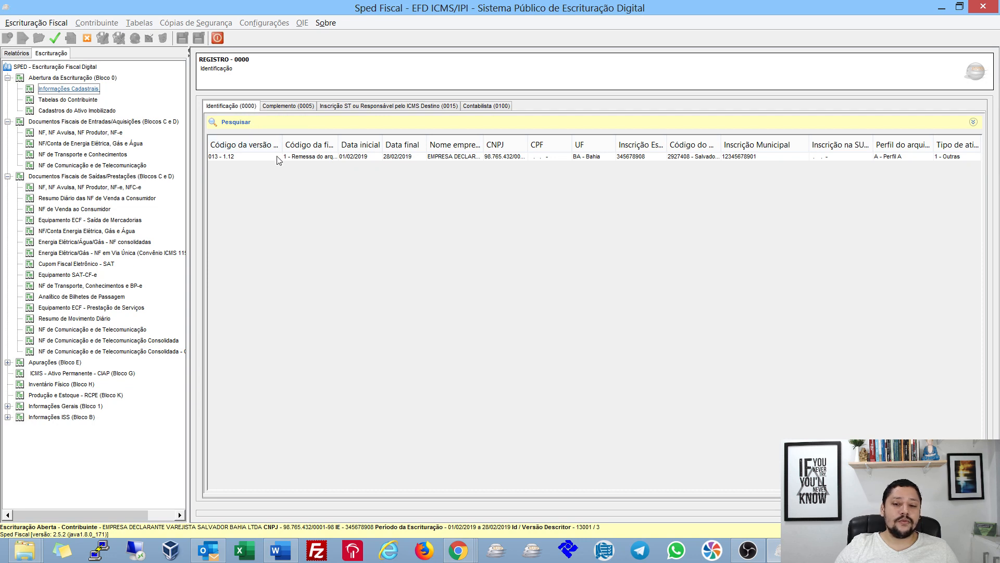
pyautogui.click(898, 157)
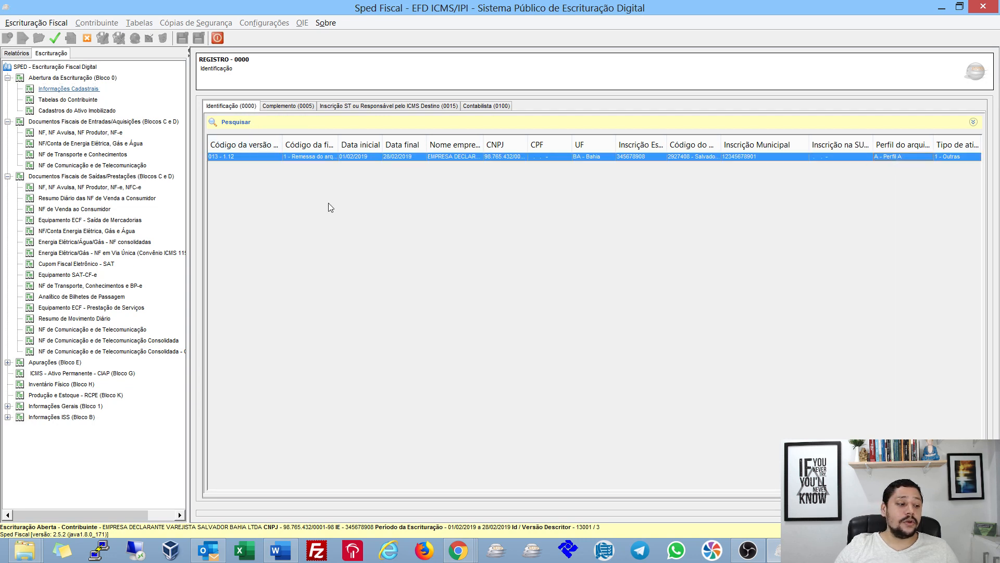
pyautogui.doubleClick(376, 159)
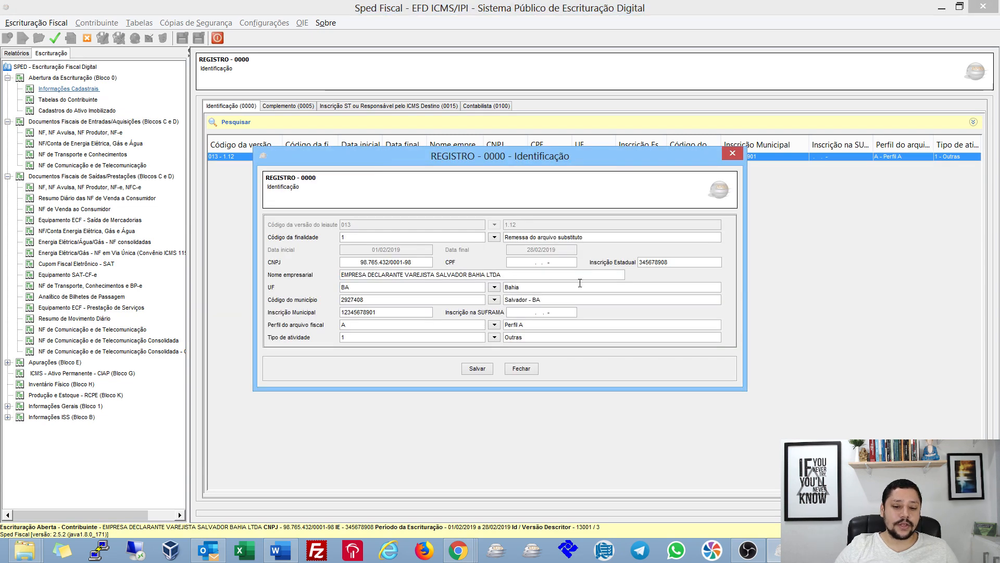
pyautogui.click(494, 324)
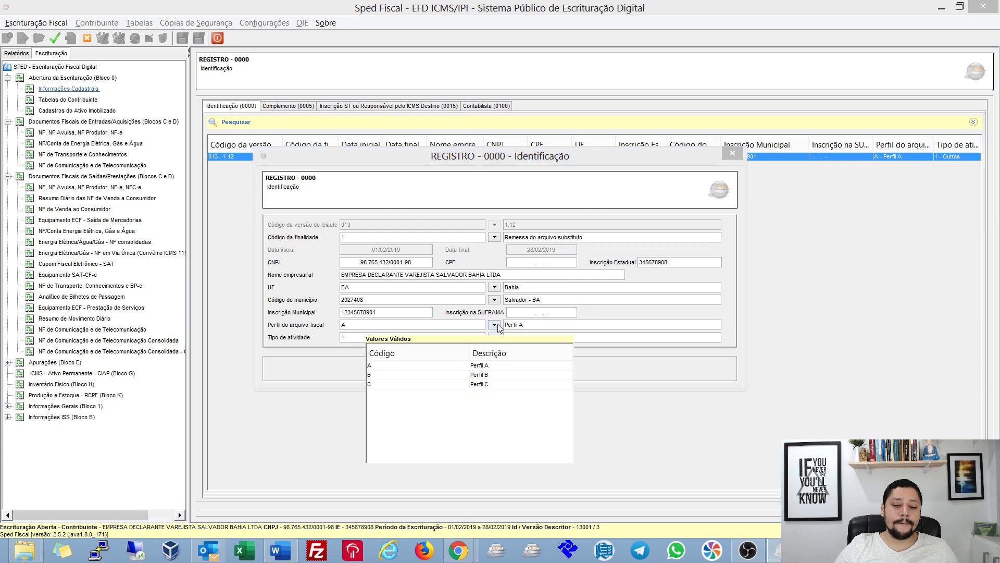
pyautogui.click(498, 375)
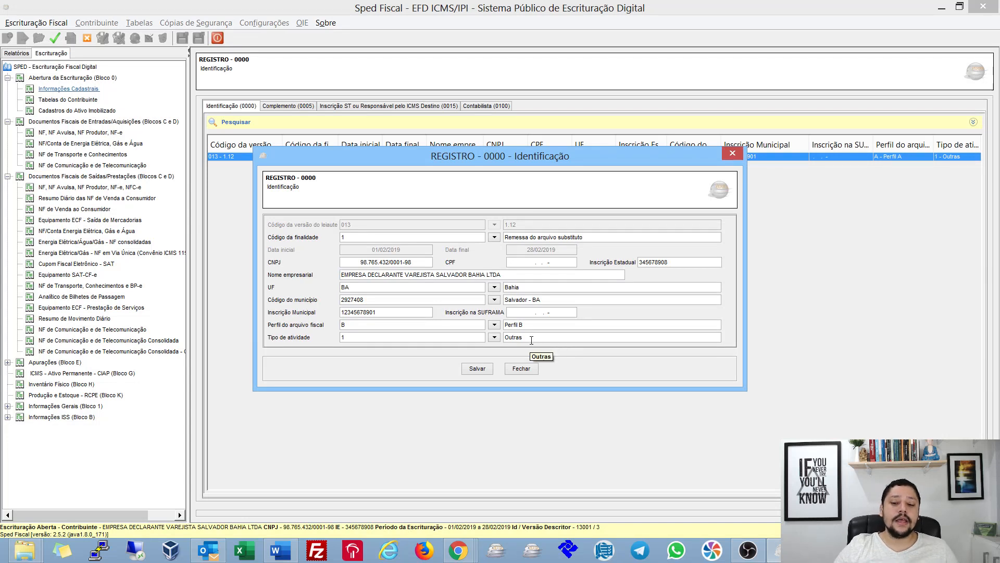
pyautogui.click(480, 369)
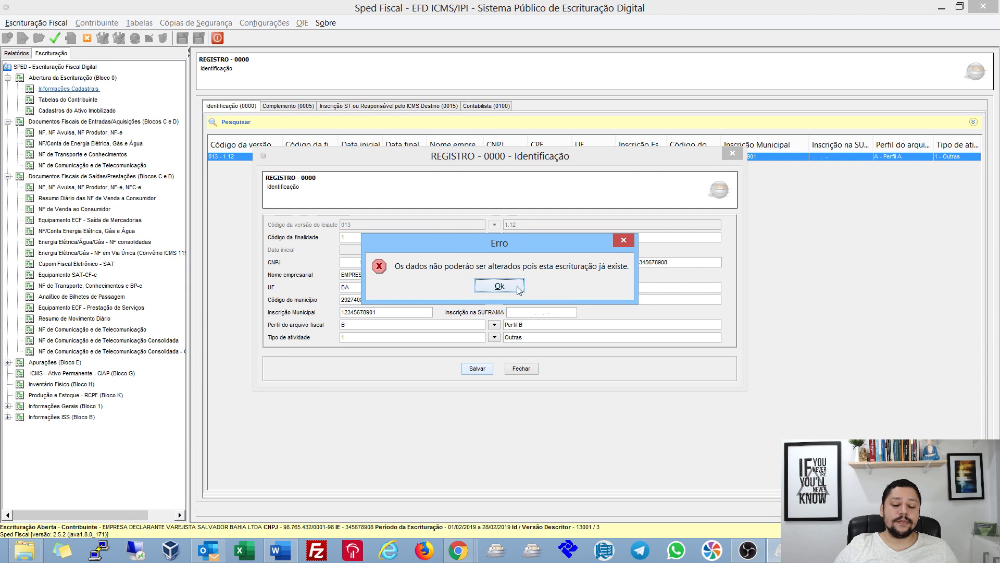
pyautogui.click(500, 286)
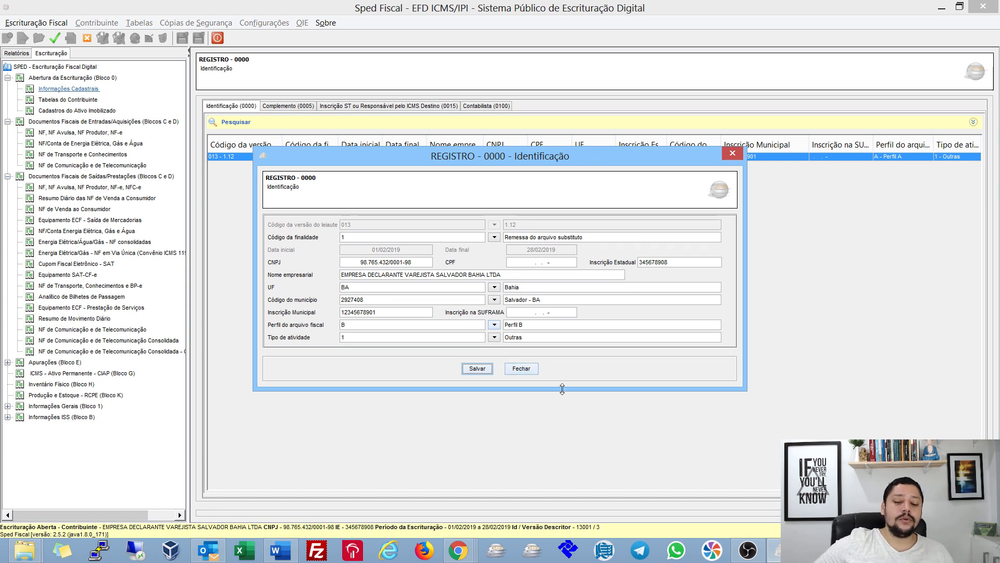
pyautogui.click(535, 367)
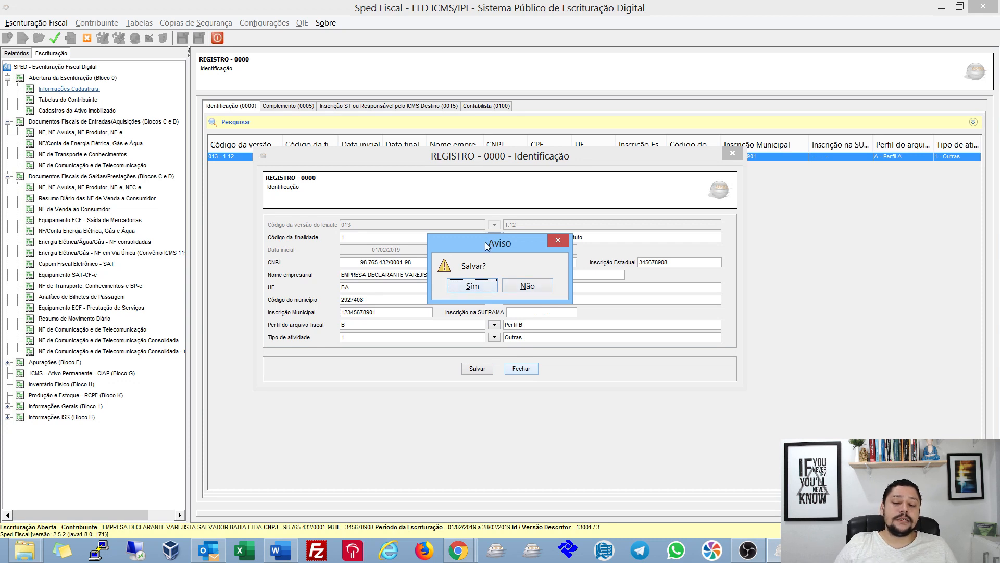
pyautogui.click(474, 285)
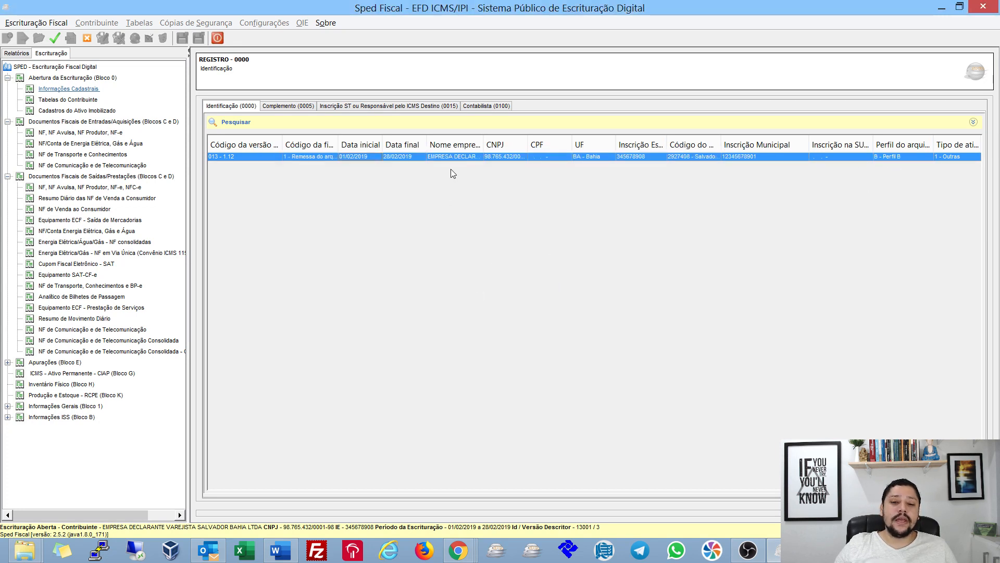
# - Reopen the registro 0000 identification record, try to save it again with Perfil B, and close it
pyautogui.doubleClick(461, 158)
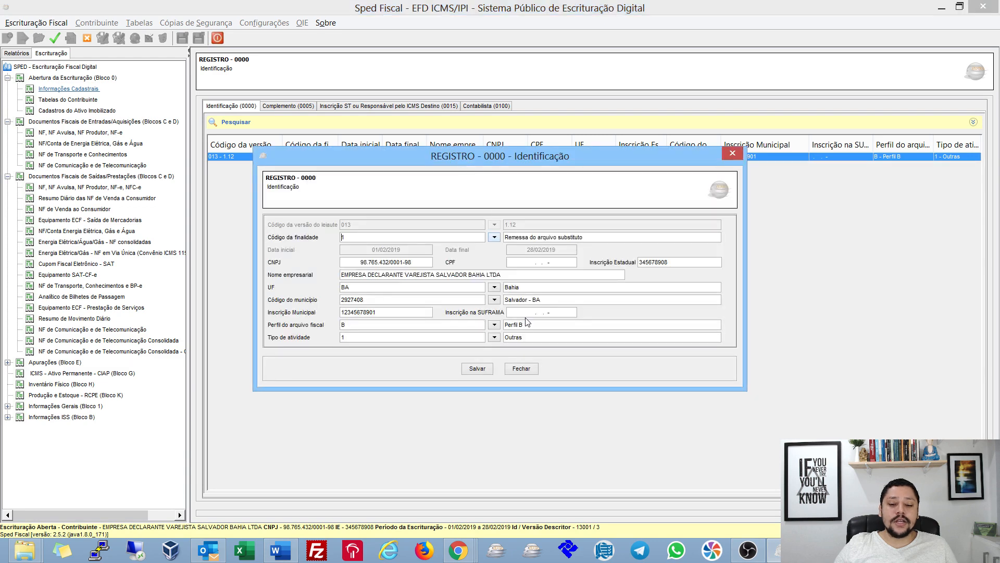
pyautogui.click(477, 368)
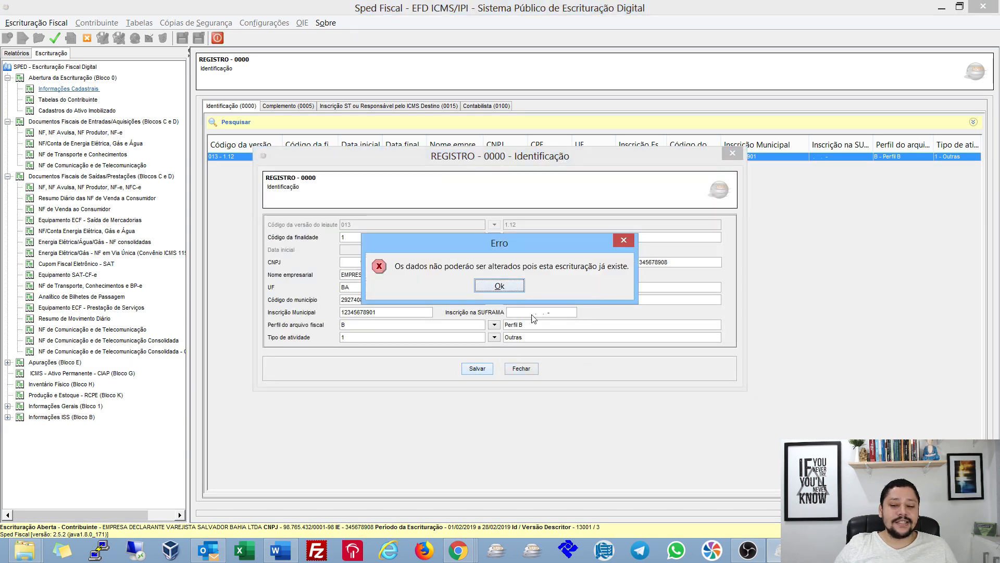
pyautogui.click(498, 289)
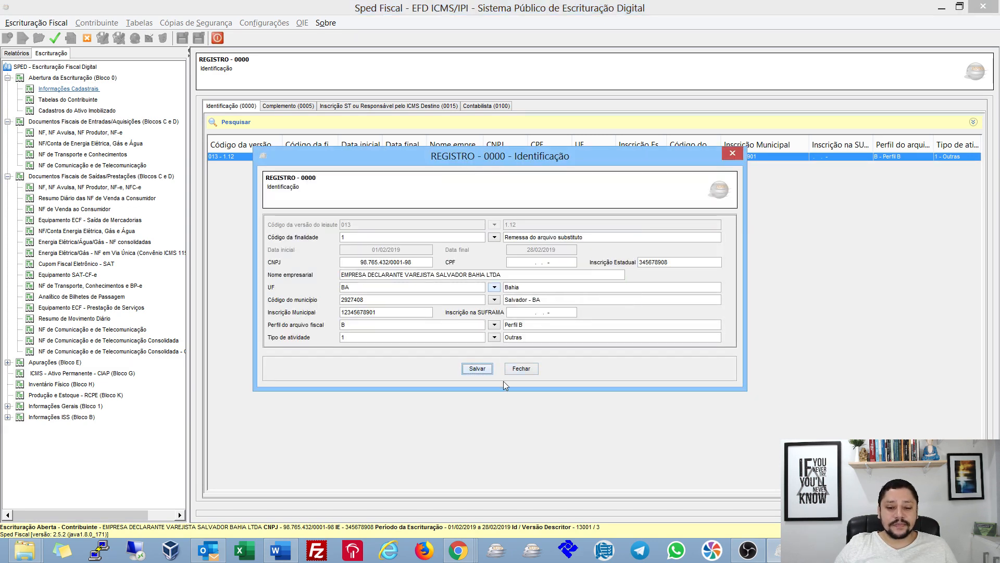
pyautogui.click(522, 369)
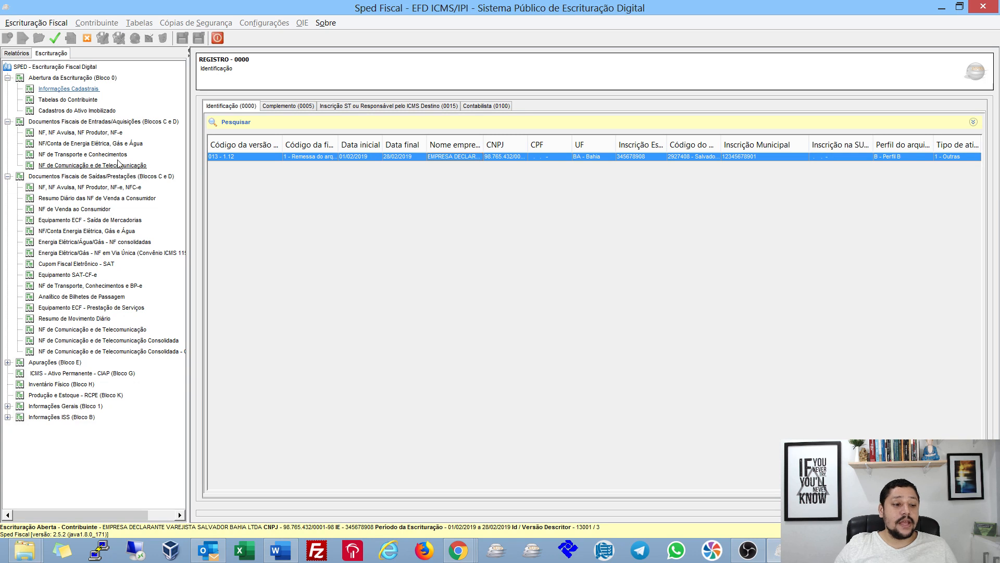
# - Review the outgoing energy records C700, C600 and C500 to see which are available under Perfil B
pyautogui.click(88, 253)
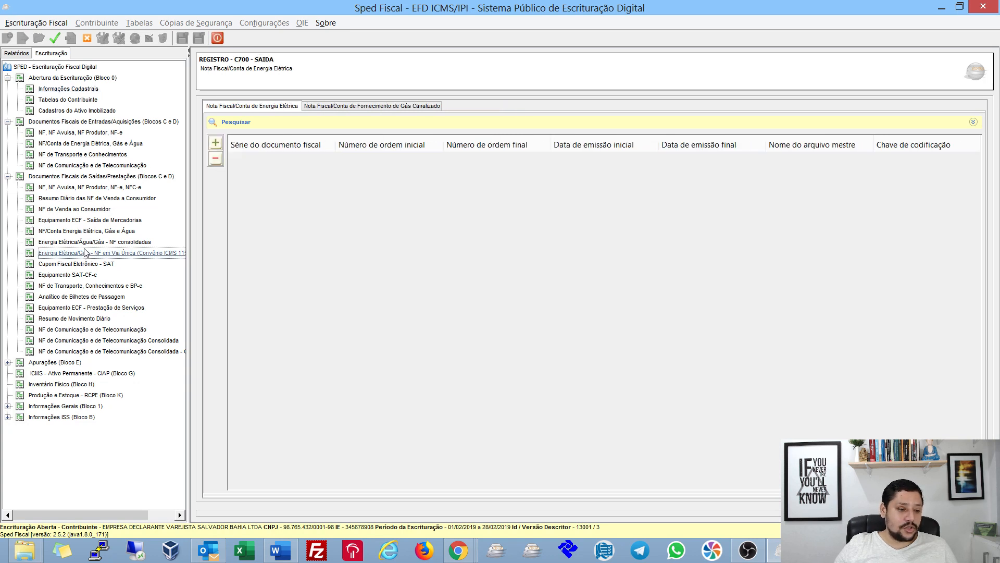
pyautogui.click(88, 243)
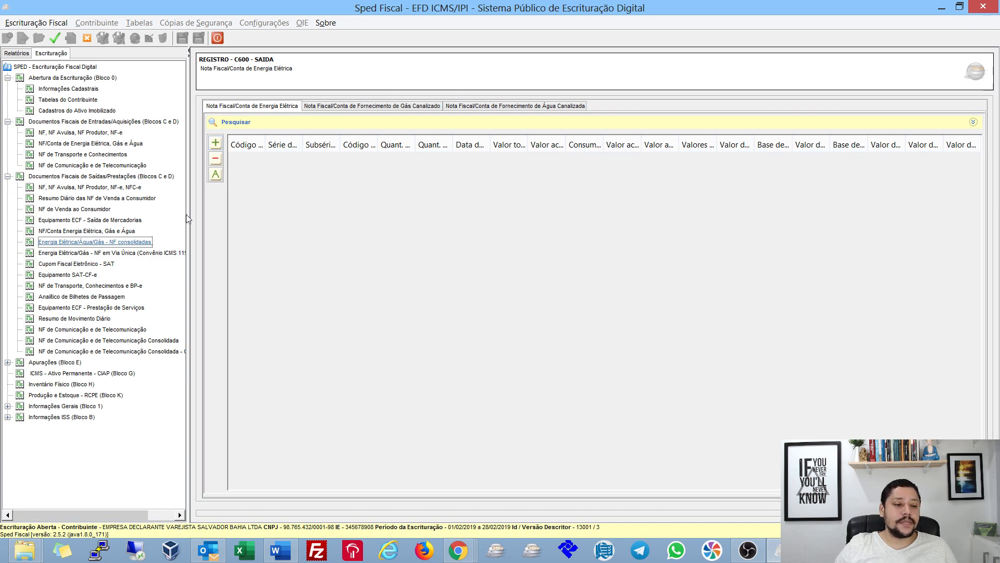
pyautogui.click(117, 230)
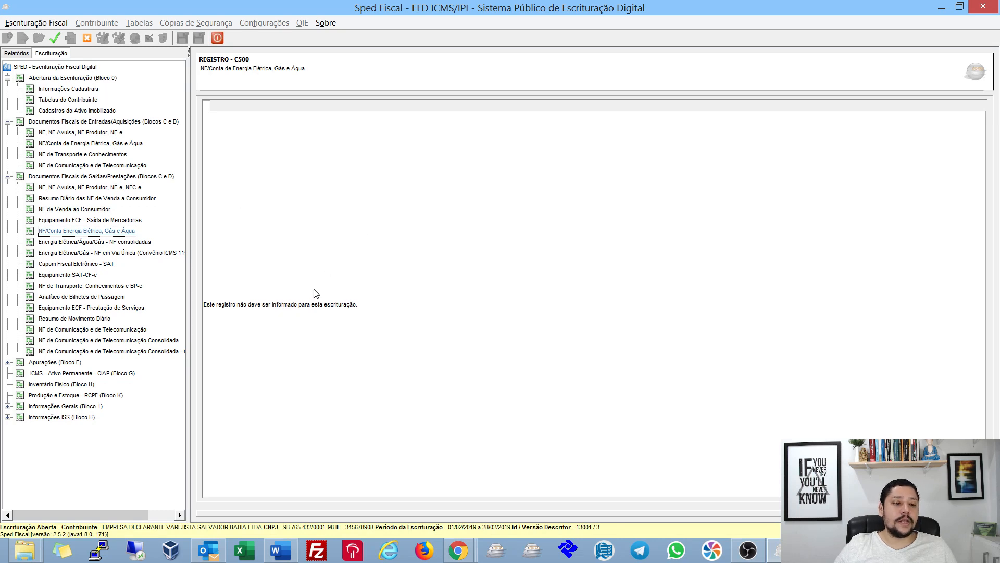
# - Examine the incoming C500 record's lists for electricity, piped gas and piped water bills
pyautogui.click(90, 145)
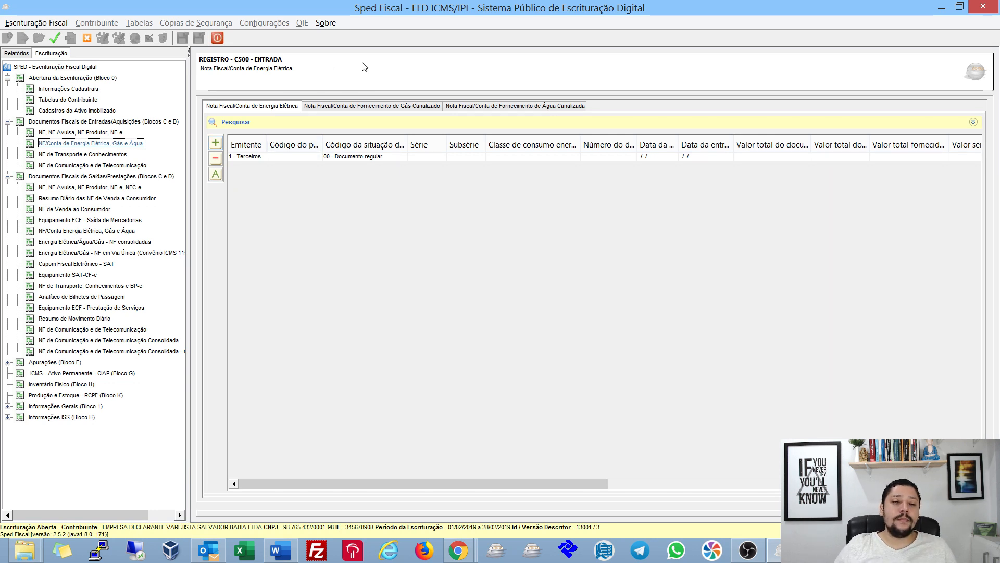
pyautogui.click(404, 106)
pyautogui.click(453, 107)
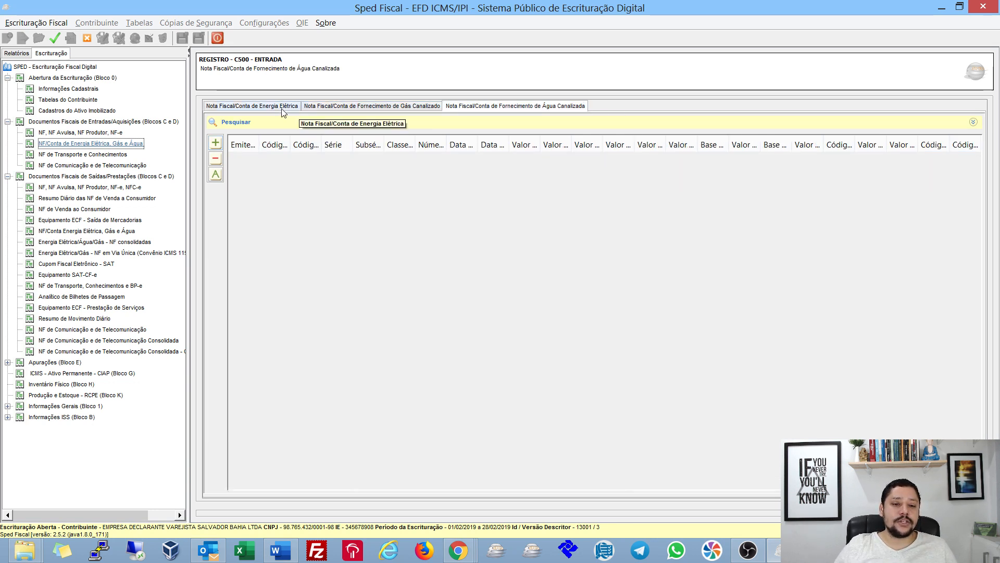
pyautogui.click(261, 107)
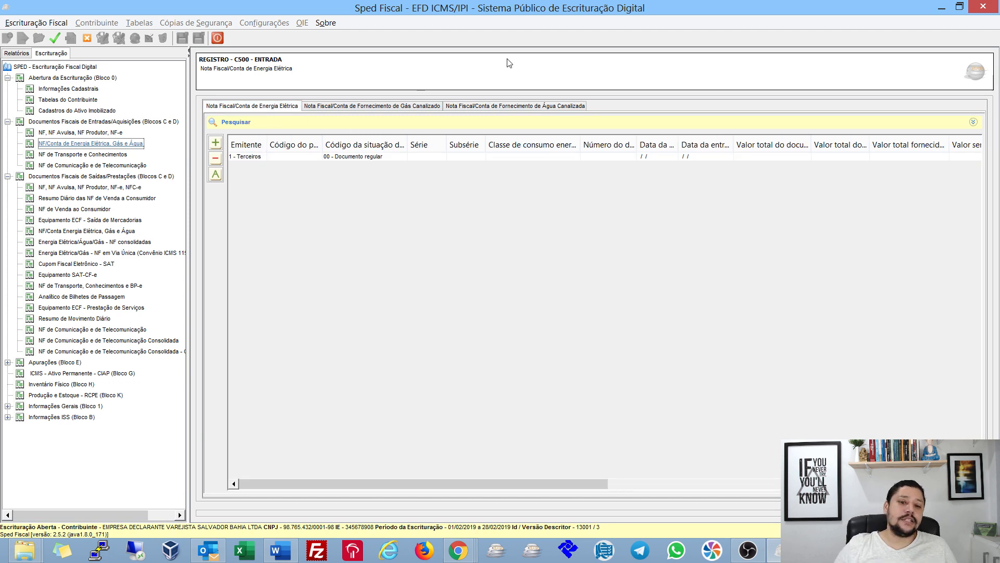
pyautogui.click(487, 107)
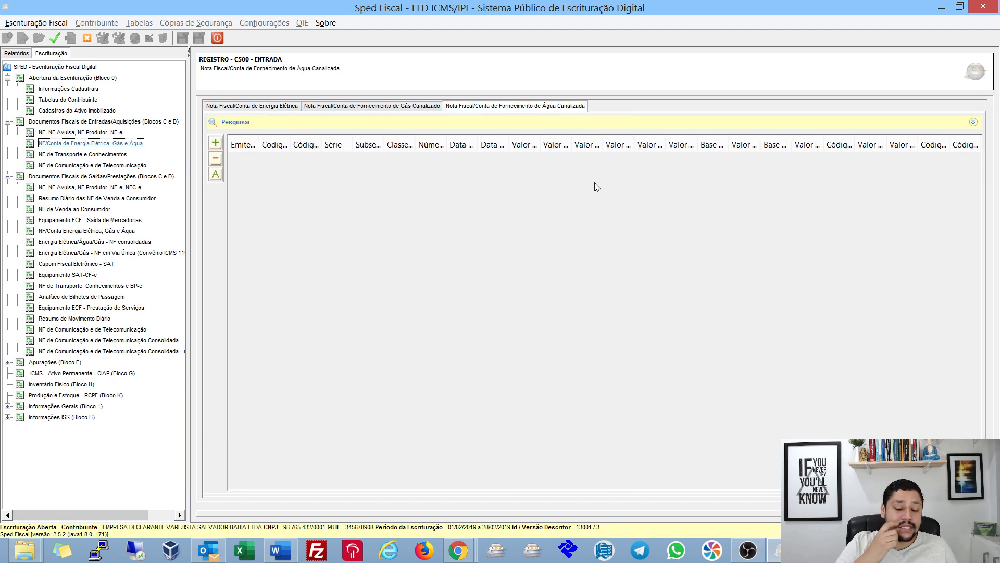
# - Compare the outgoing C600 consolidated record's lists for electricity, piped gas and piped water bills
pyautogui.click(82, 245)
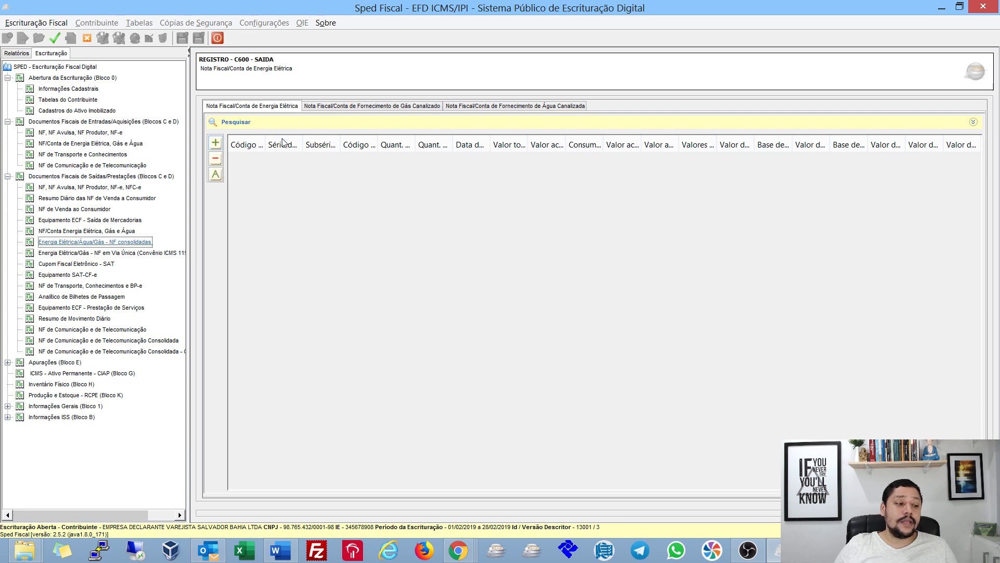
pyautogui.click(359, 106)
pyautogui.click(455, 106)
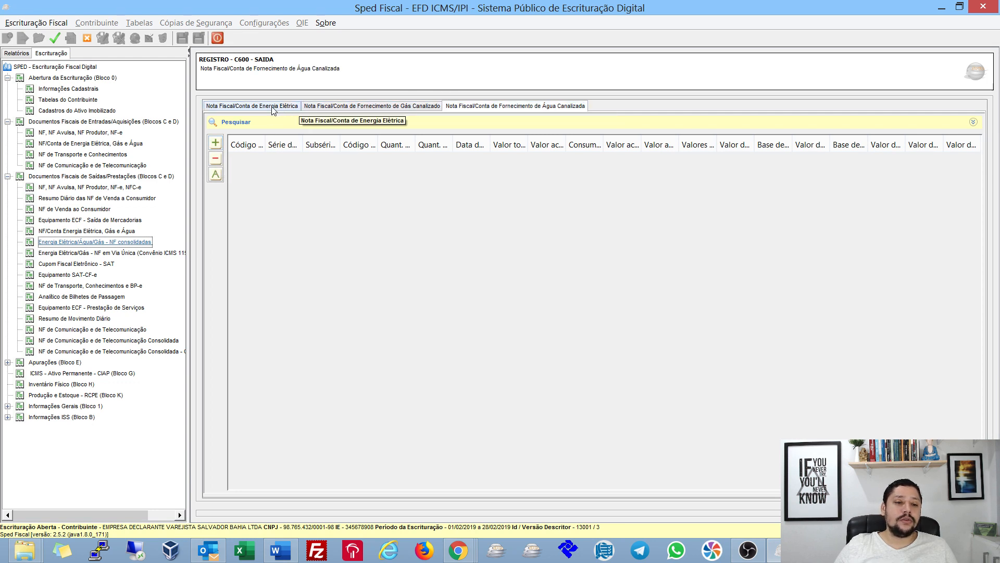
pyautogui.click(265, 106)
pyautogui.click(391, 106)
pyautogui.click(502, 106)
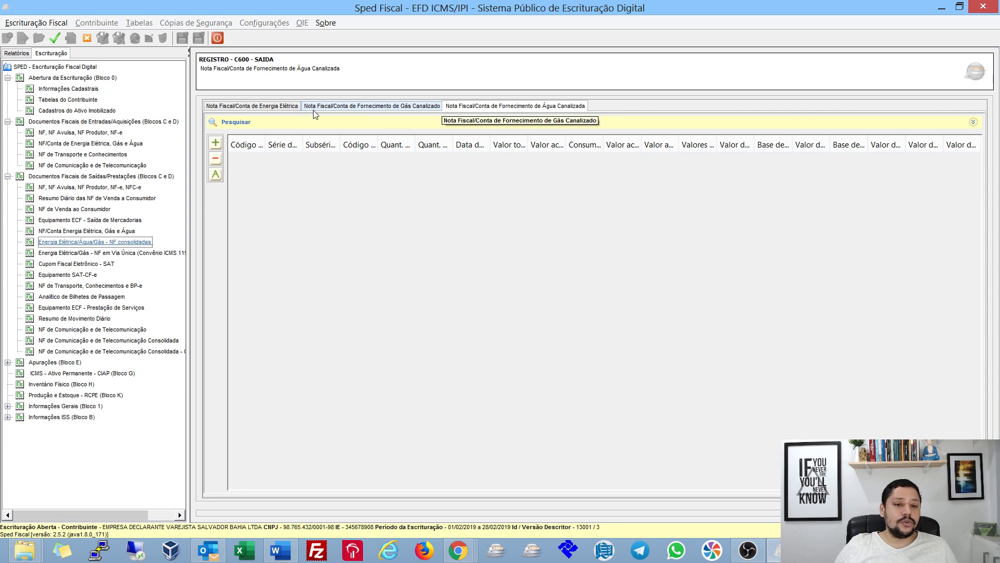
pyautogui.click(267, 108)
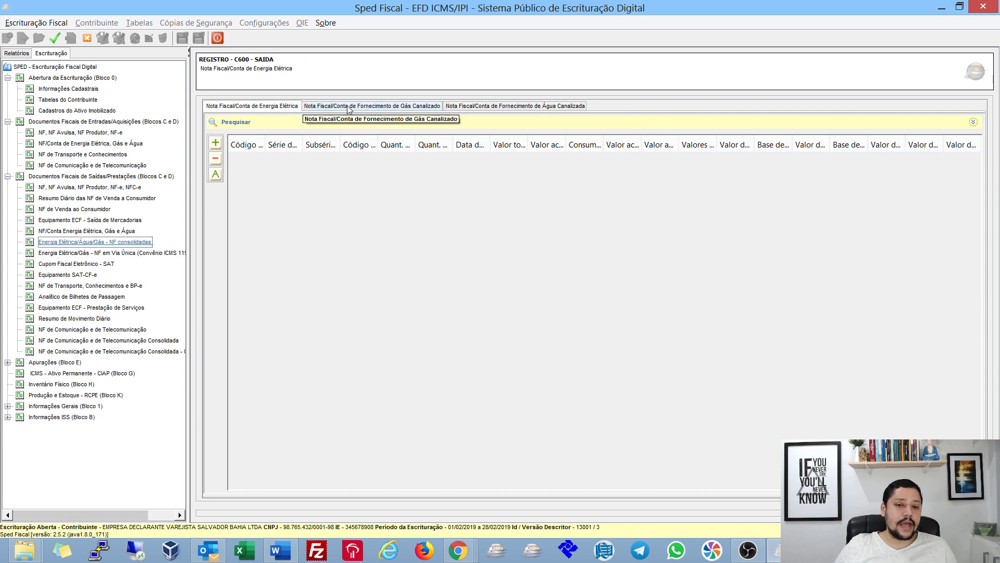
pyautogui.click(390, 106)
pyautogui.click(490, 107)
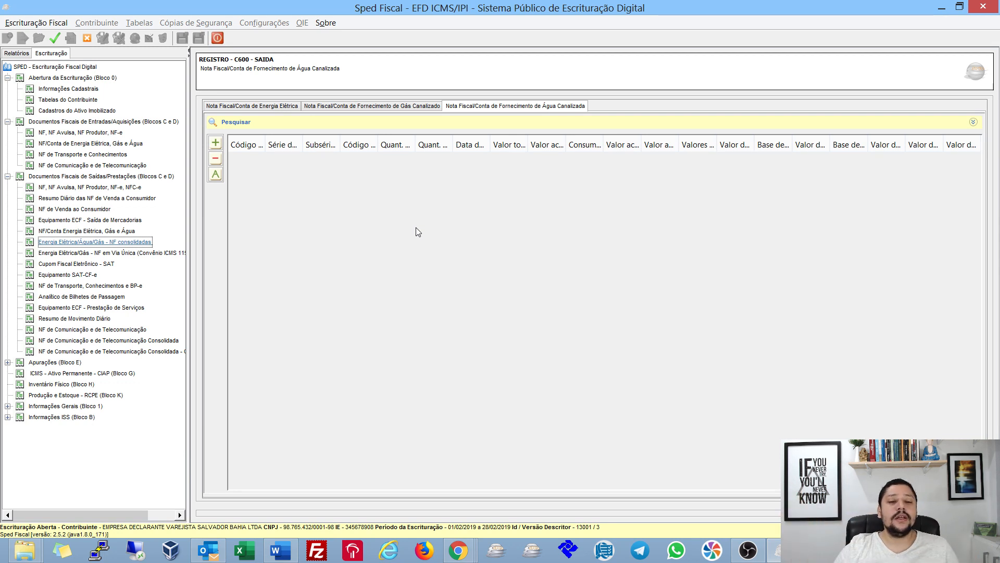
pyautogui.click(286, 106)
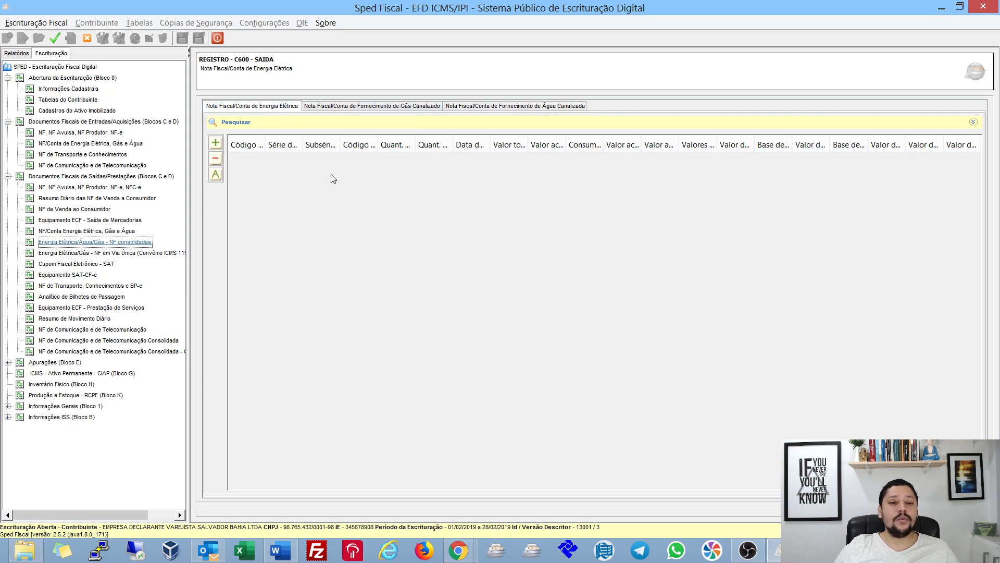
# - Open a blank outgoing C600 electricity bill entry to inspect its required fields, and close it without saving
pyautogui.click(215, 143)
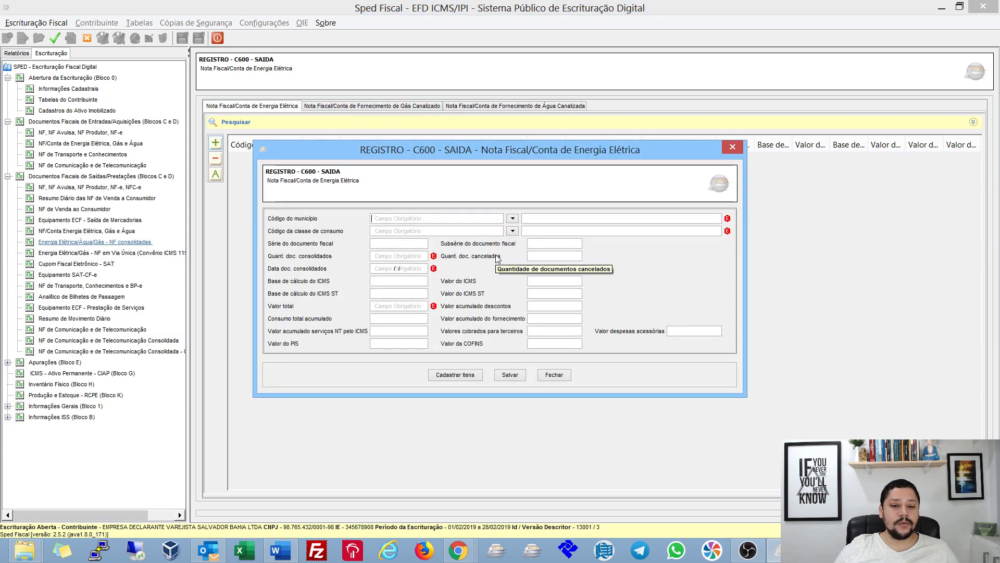
pyautogui.click(555, 374)
pyautogui.click(403, 108)
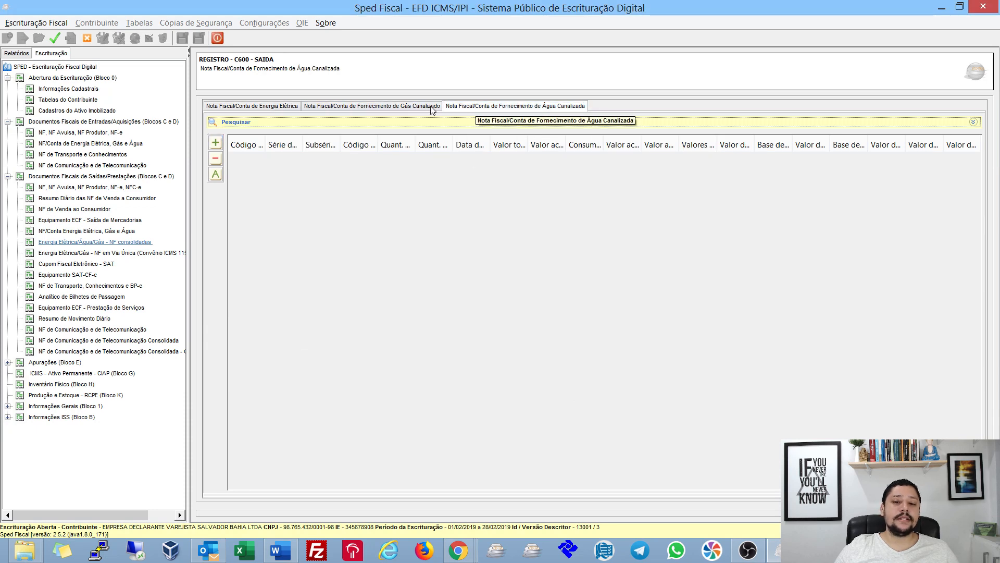
pyautogui.click(263, 108)
pyautogui.click(215, 142)
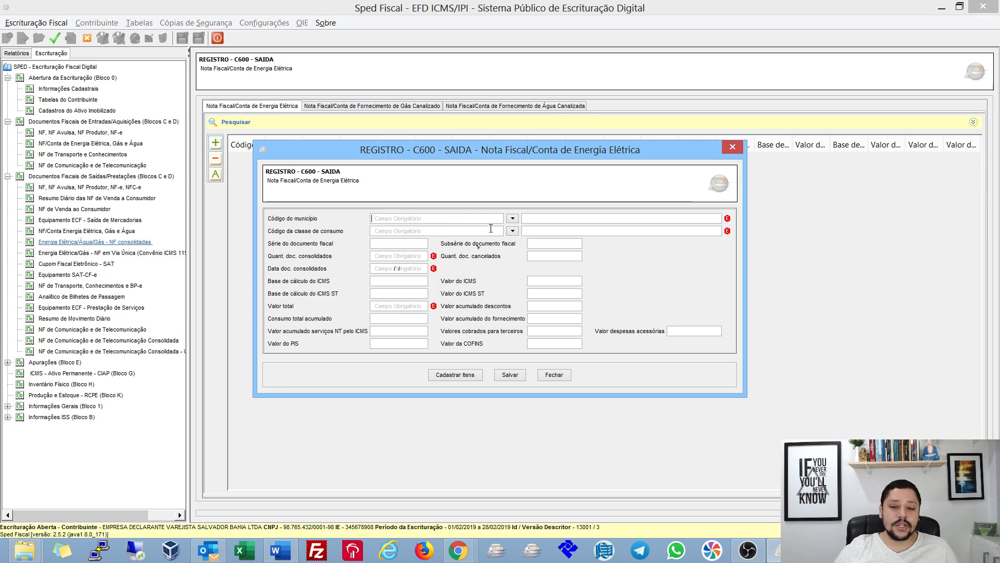
pyautogui.click(732, 147)
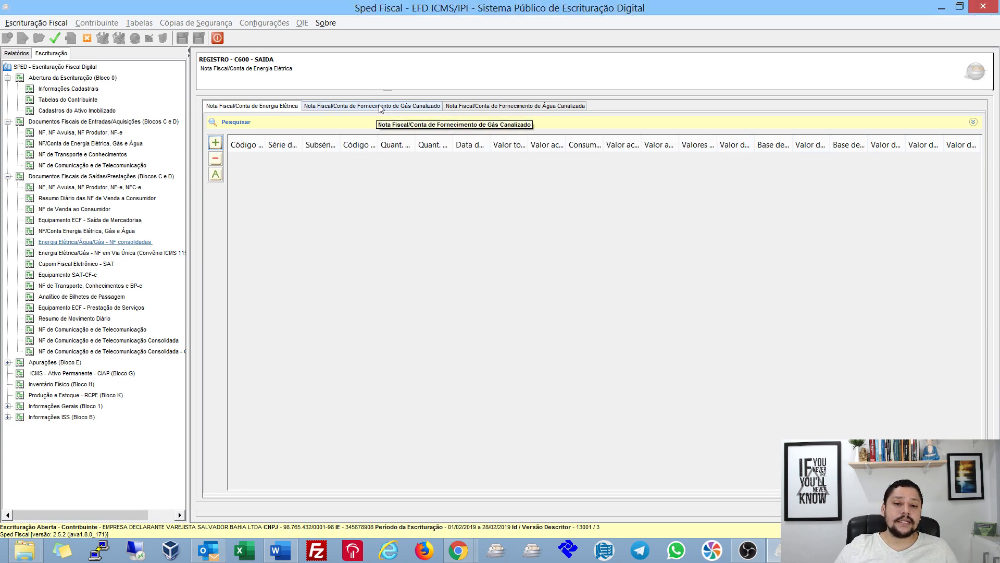
# - Go over the electricity, gas and water bill categories of the outgoing C600 record once more
pyautogui.click(380, 107)
pyautogui.click(469, 107)
pyautogui.click(276, 106)
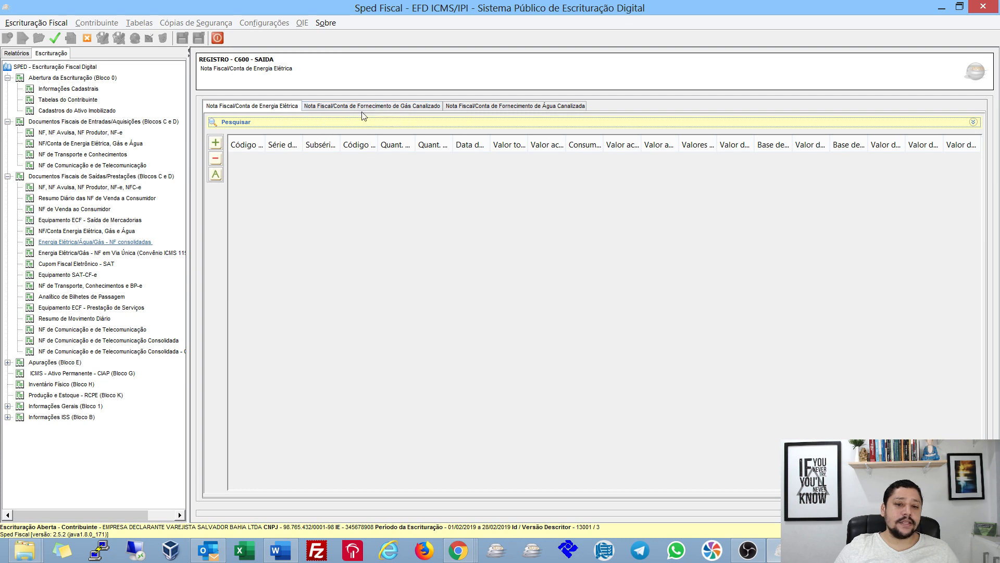
pyautogui.click(400, 108)
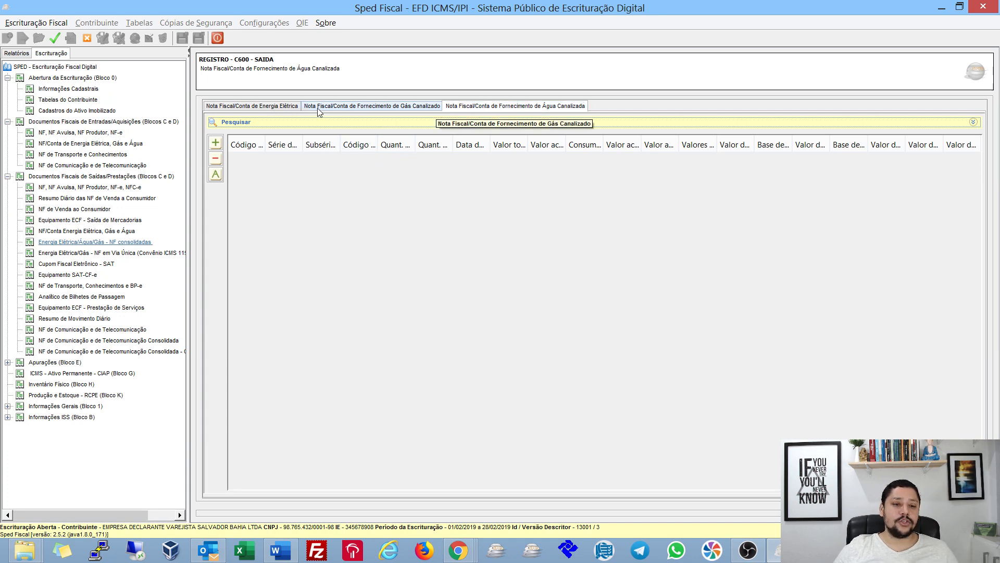
# - Start a new outgoing C600 electricity bill entry and check its list of valid municipality codes
pyautogui.click(254, 107)
pyautogui.click(216, 143)
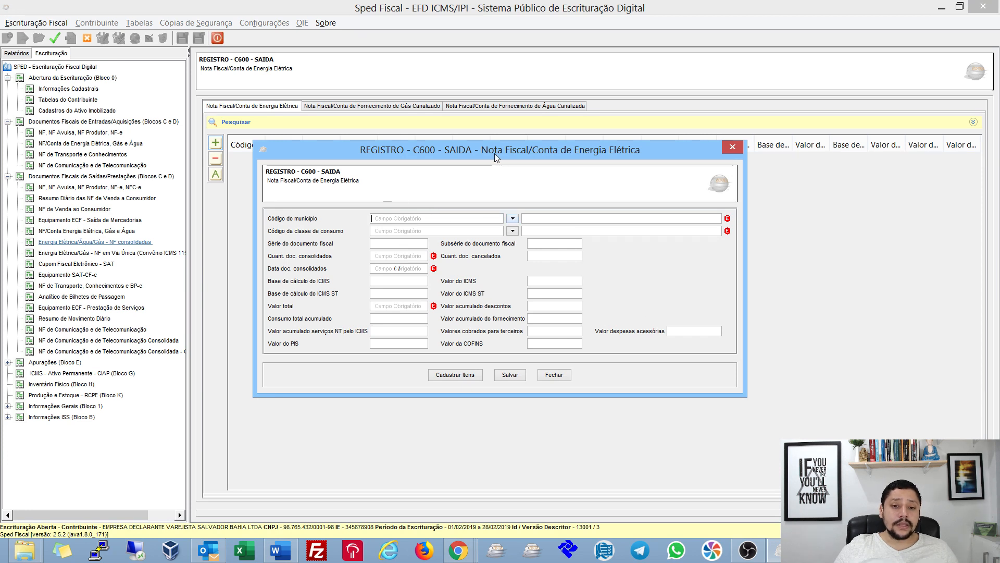
pyautogui.moveTo(495, 150); pyautogui.dragTo(496, 146)
pyautogui.click(513, 215)
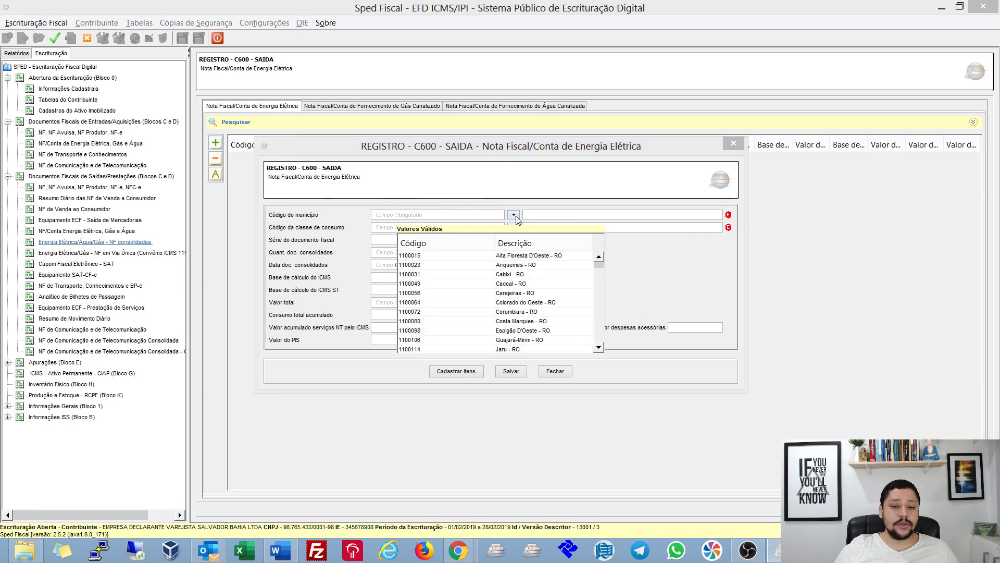
pyautogui.click(486, 216)
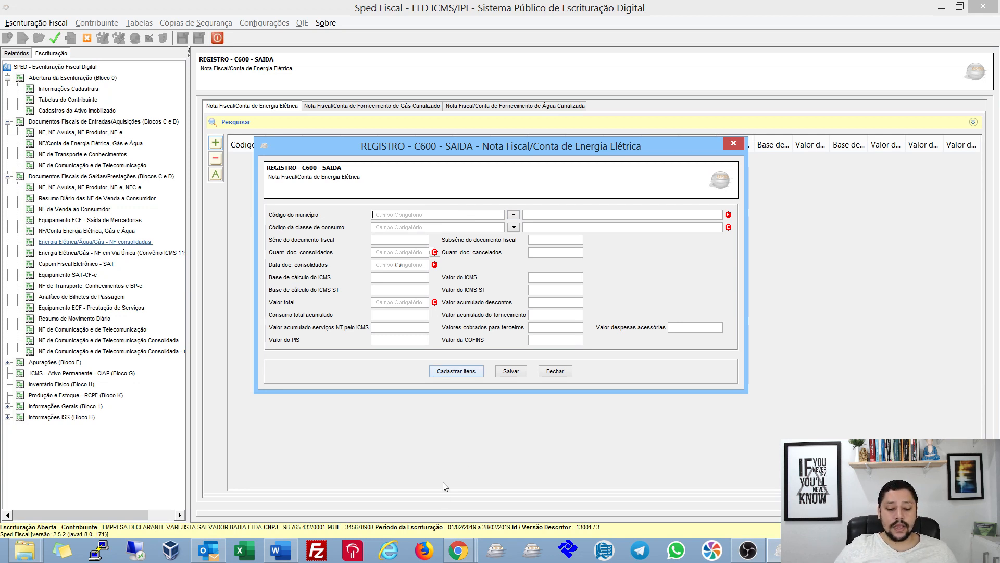
# - Switch to Chrome, load the EFD practical guide from spqf.in/guia over the technical note, and fit it to the page width
pyautogui.click(461, 551)
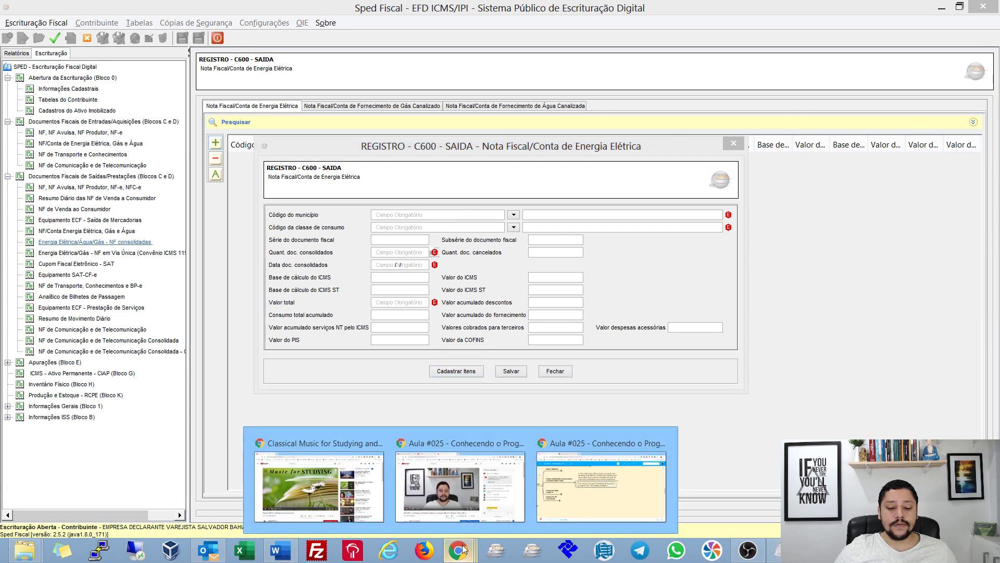
pyautogui.click(555, 491)
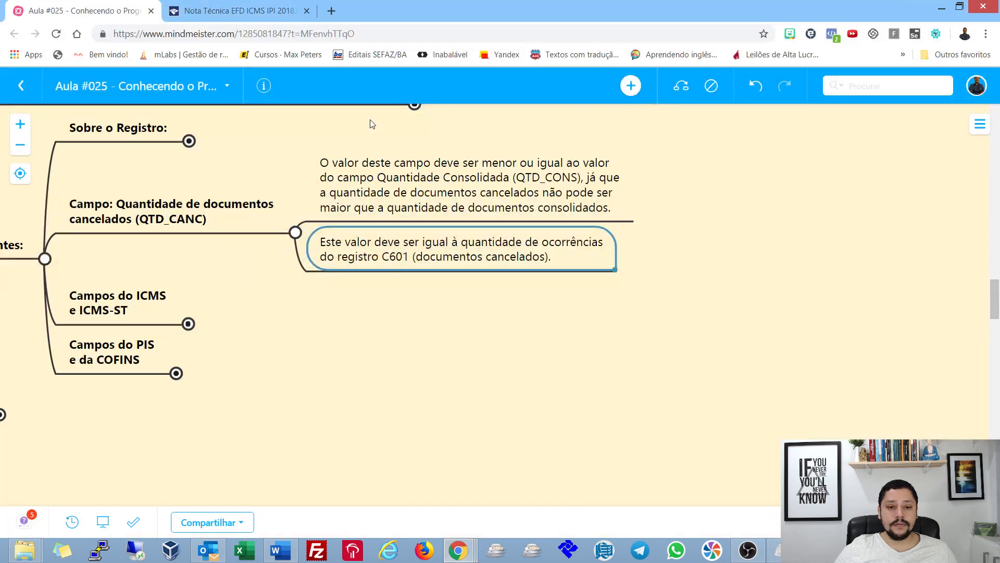
pyautogui.click(280, 7)
pyautogui.click(256, 34)
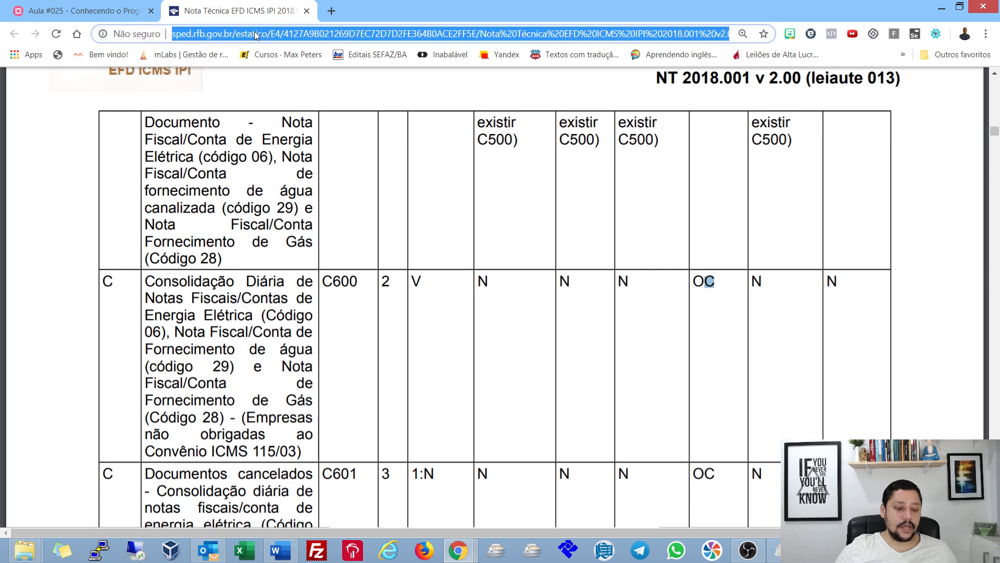
pyautogui.write('spqf.in/g')
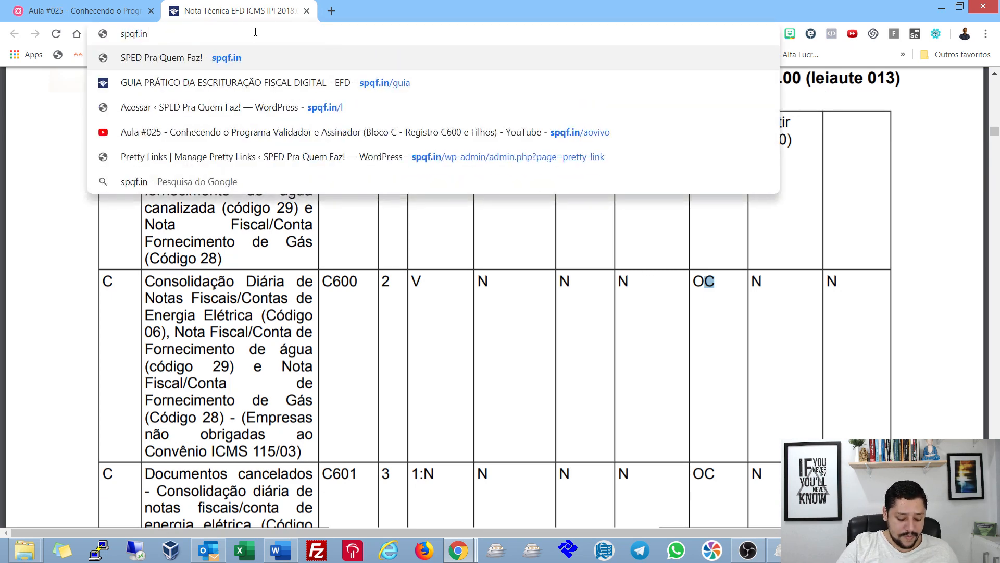
pyautogui.write('uia')
pyautogui.press('Return')
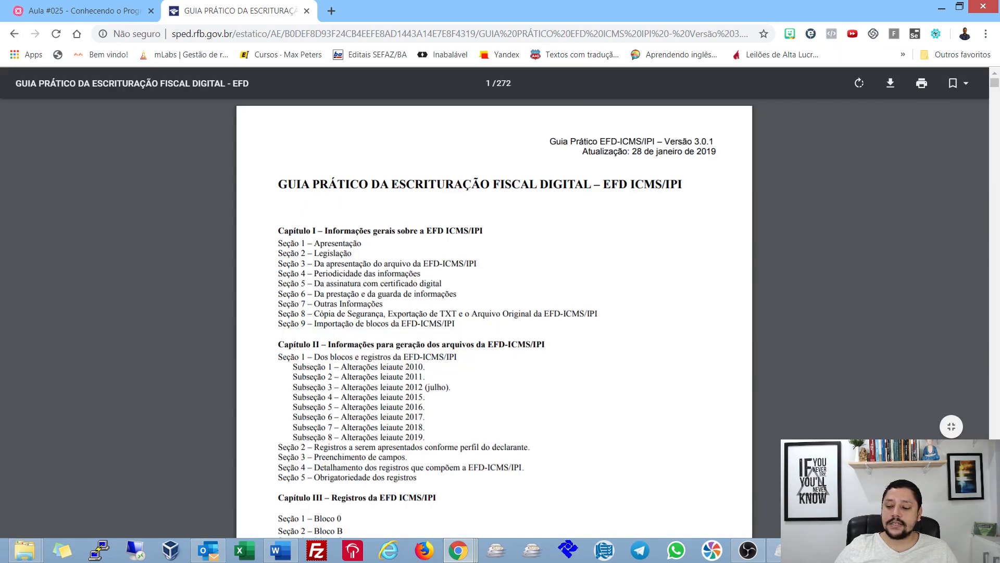
pyautogui.click(955, 426)
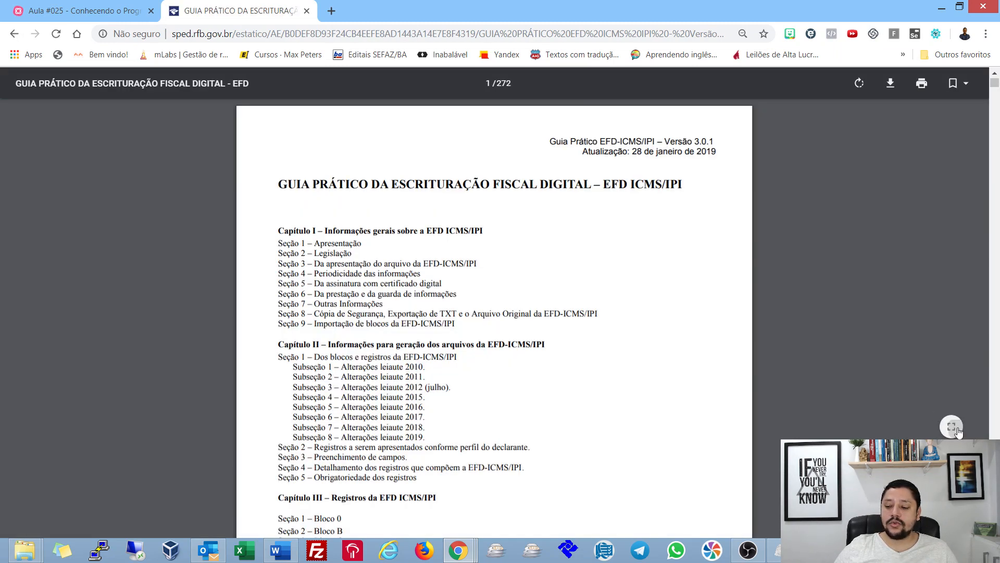
# - Search the practical guide for c600" to find the record's field table
pyautogui.hotkey('ctrl', 'f')
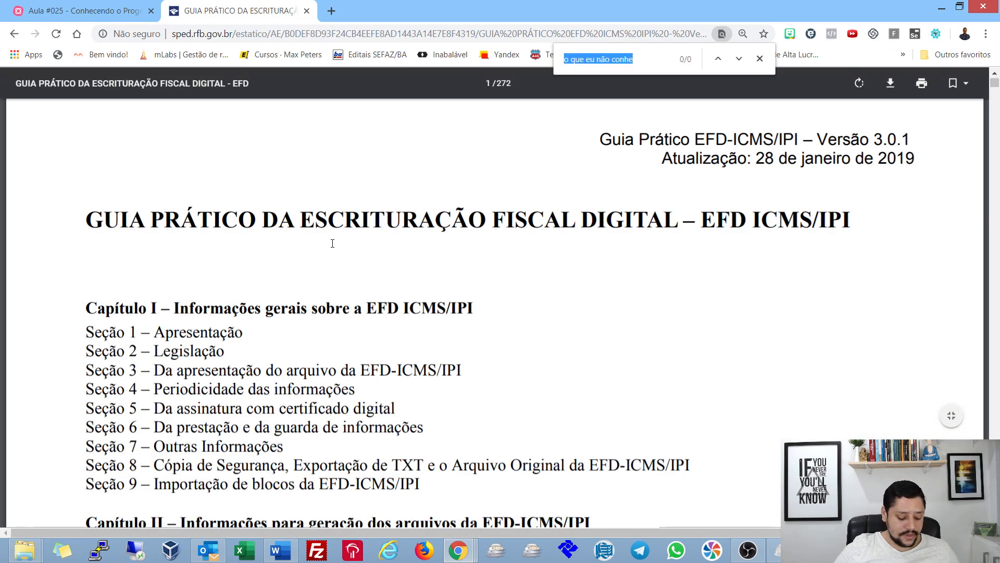
pyautogui.write('c')
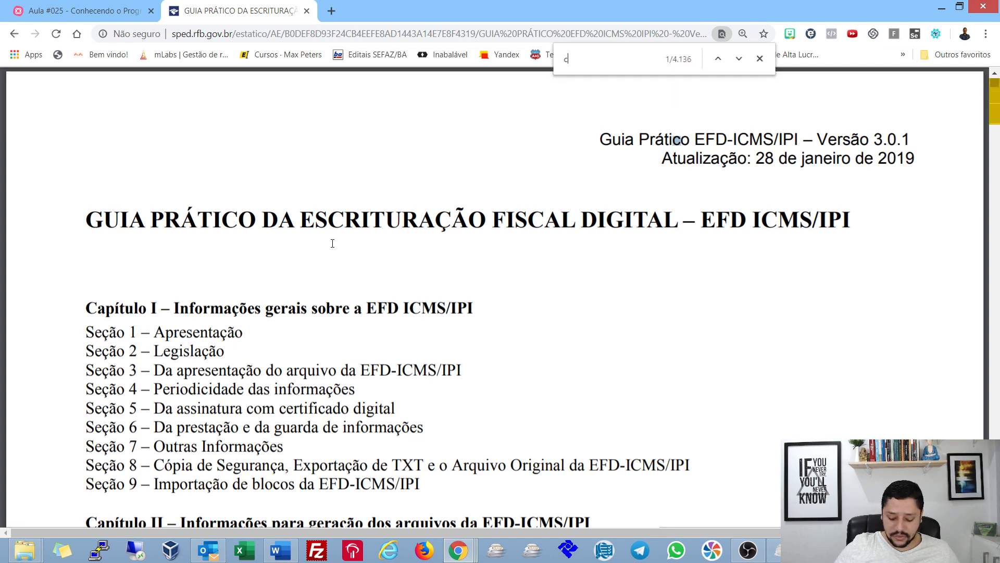
pyautogui.write('600"')
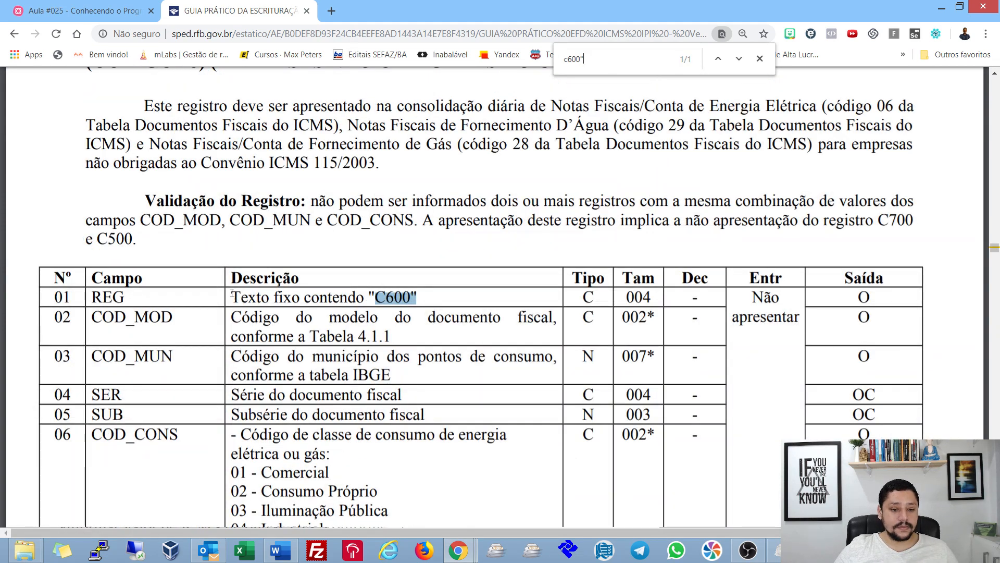
# - Read the guide's description and validation rule for the C600 municipality code field, COD_MUN
pyautogui.scroll(-1, 471, 263)
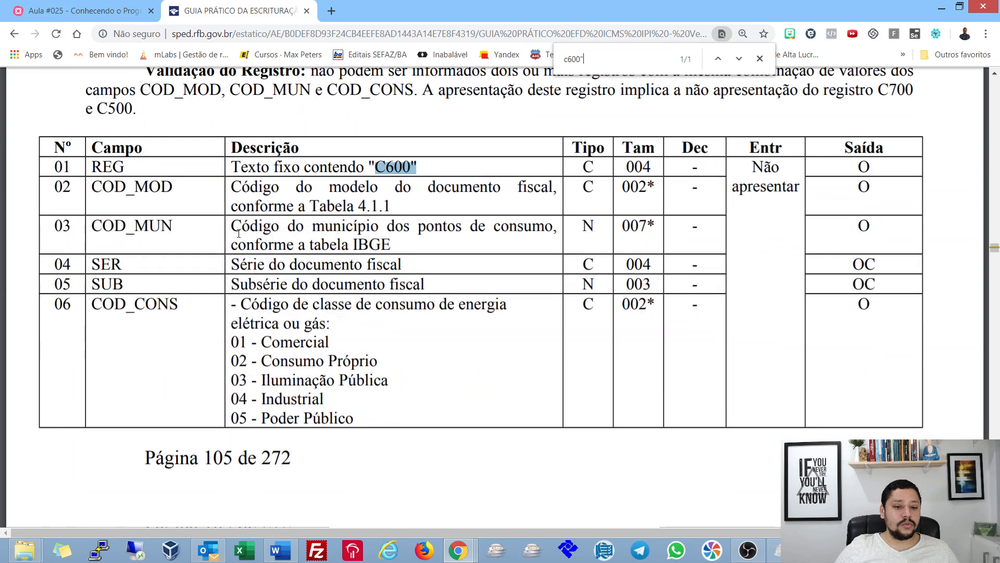
pyautogui.moveTo(232, 231); pyautogui.dragTo(553, 226)
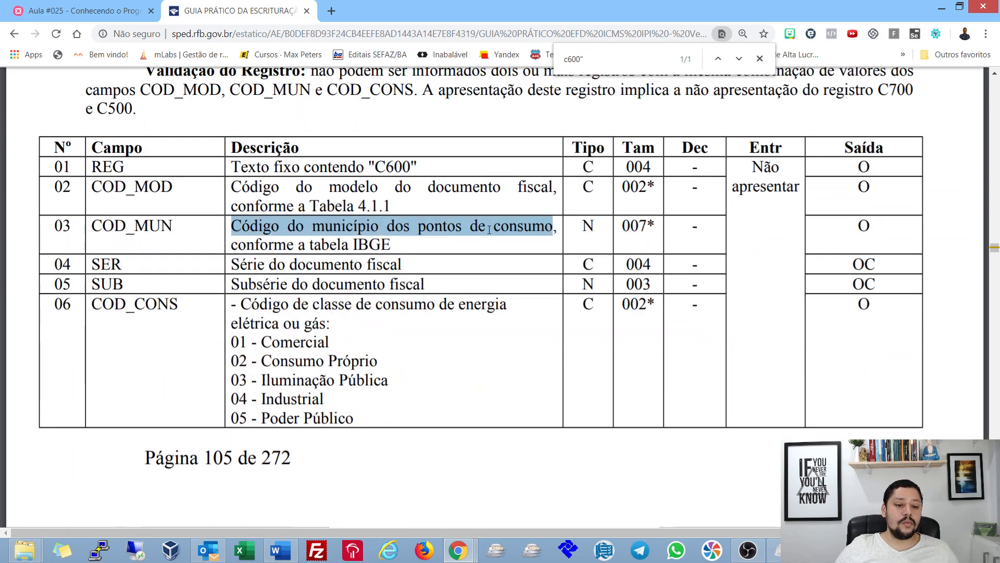
pyautogui.moveTo(489, 230); pyautogui.dragTo(393, 249)
pyautogui.scroll(-15, 278, 245)
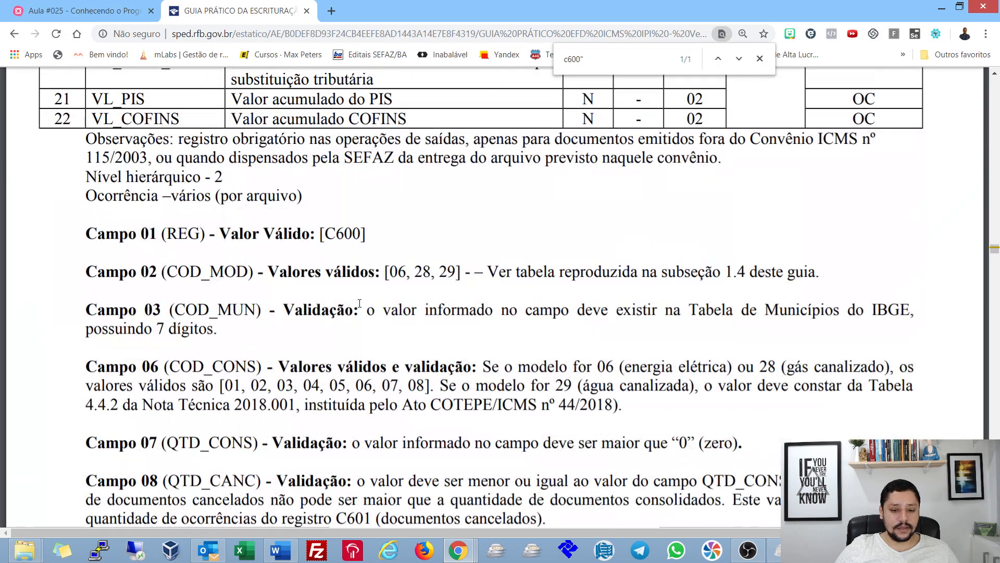
pyautogui.moveTo(422, 308); pyautogui.dragTo(219, 329)
pyautogui.scroll(10, 346, 297)
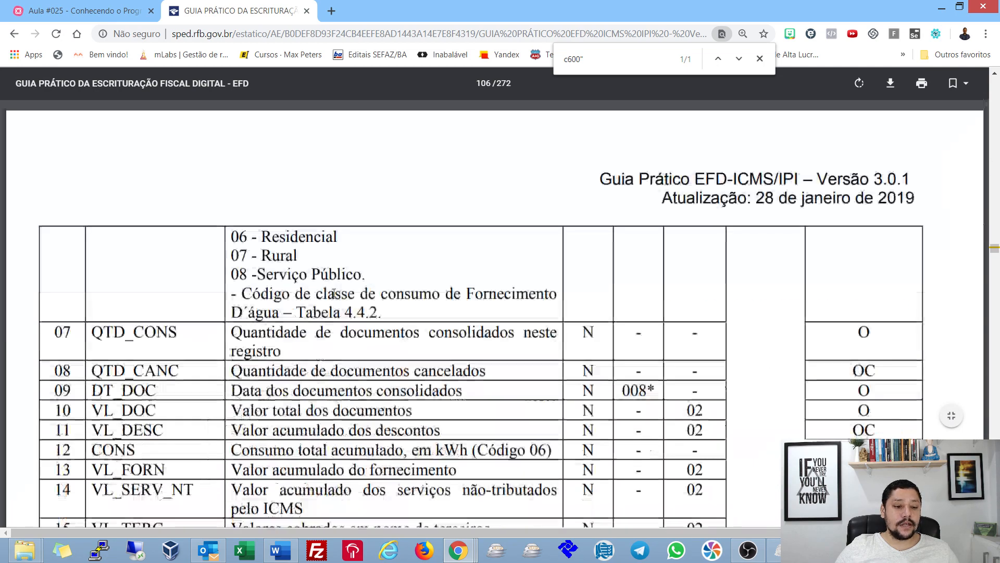
pyautogui.scroll(1, 352, 313)
pyautogui.moveTo(232, 292); pyautogui.dragTo(556, 296)
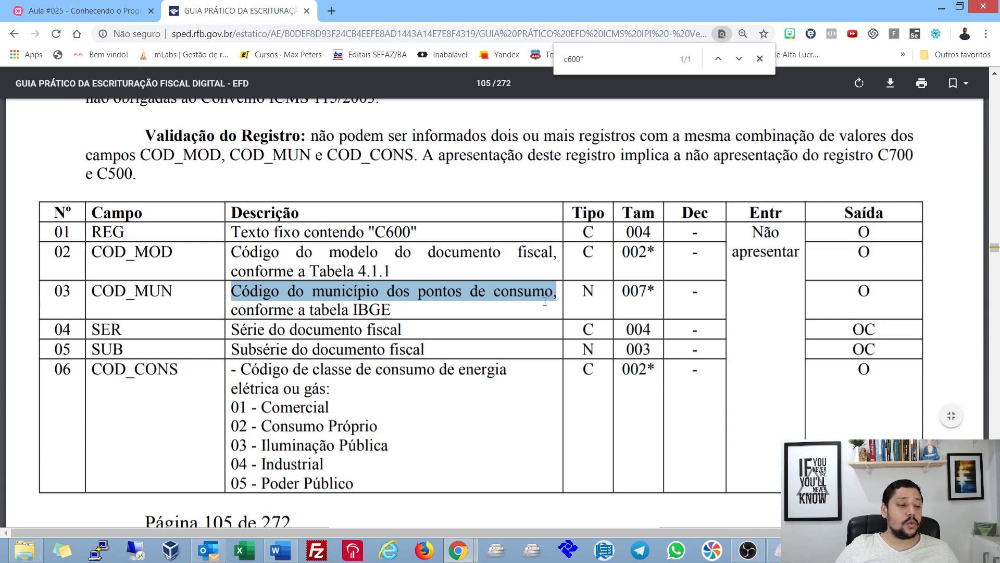
# - Return to Sped Fiscal and set the electricity bill entry's municipality to Feira de Santana - BA, code 2910800
pyautogui.hotkey('alt', 'Tab')
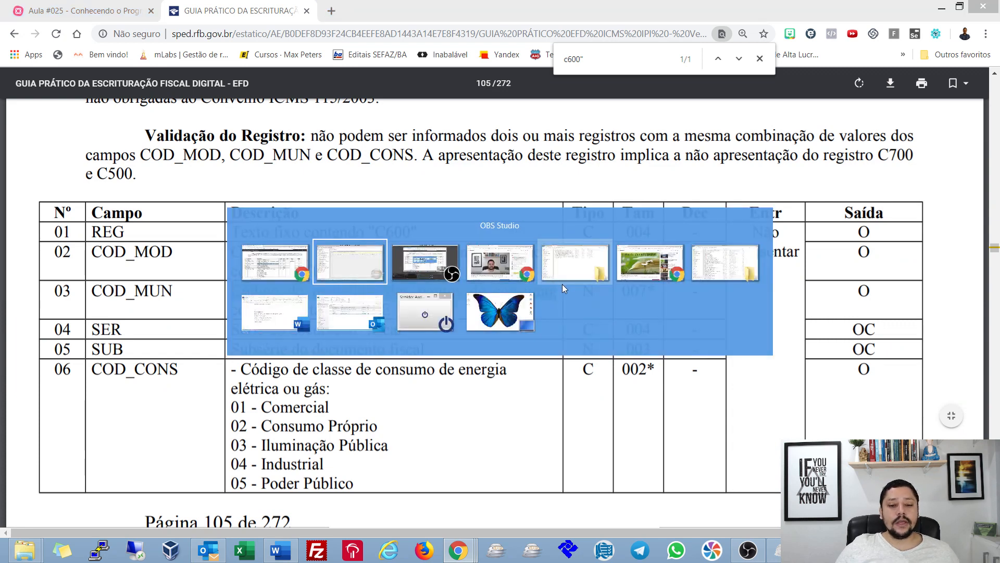
pyautogui.hotkey('alt', 'Tab')
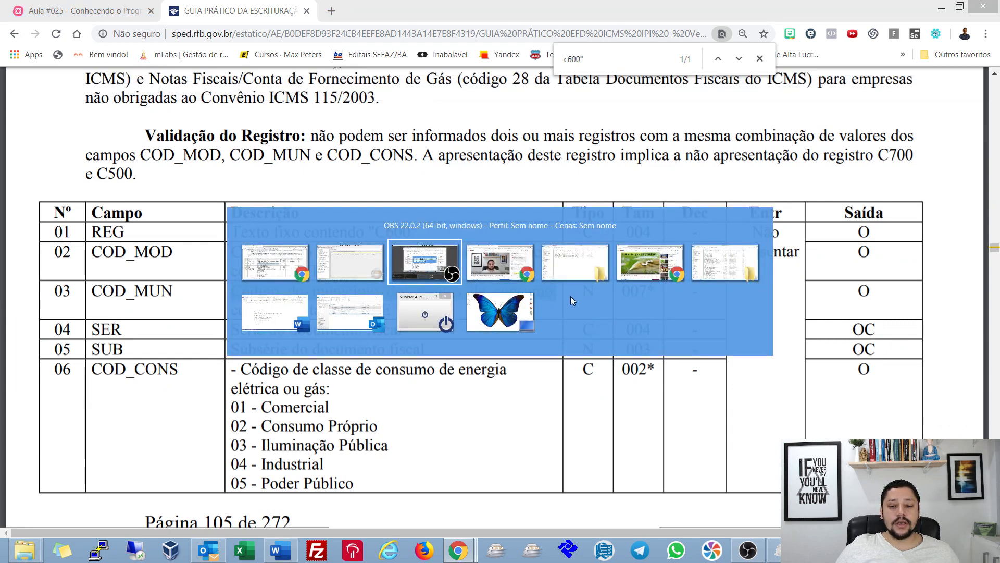
pyautogui.hotkey('alt', 'Tab')
pyautogui.hotkey('alt', 'Tab')
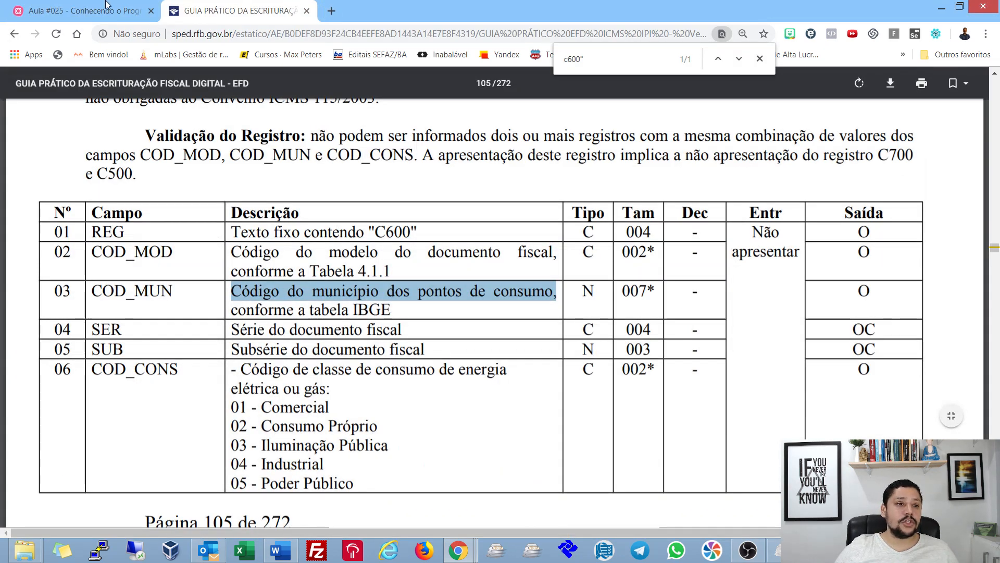
pyautogui.hotkey('ctrl', 'Tab')
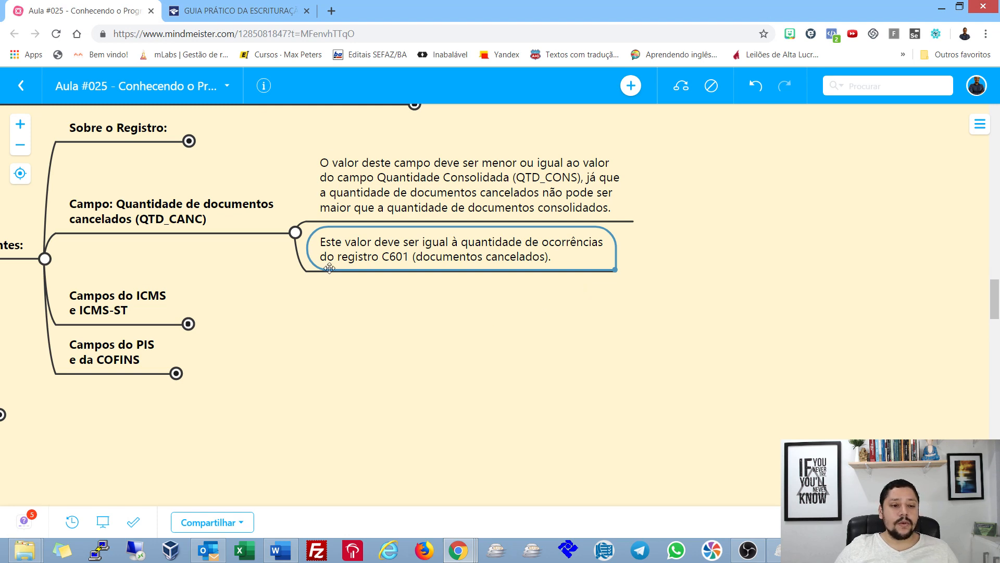
pyautogui.click(785, 550)
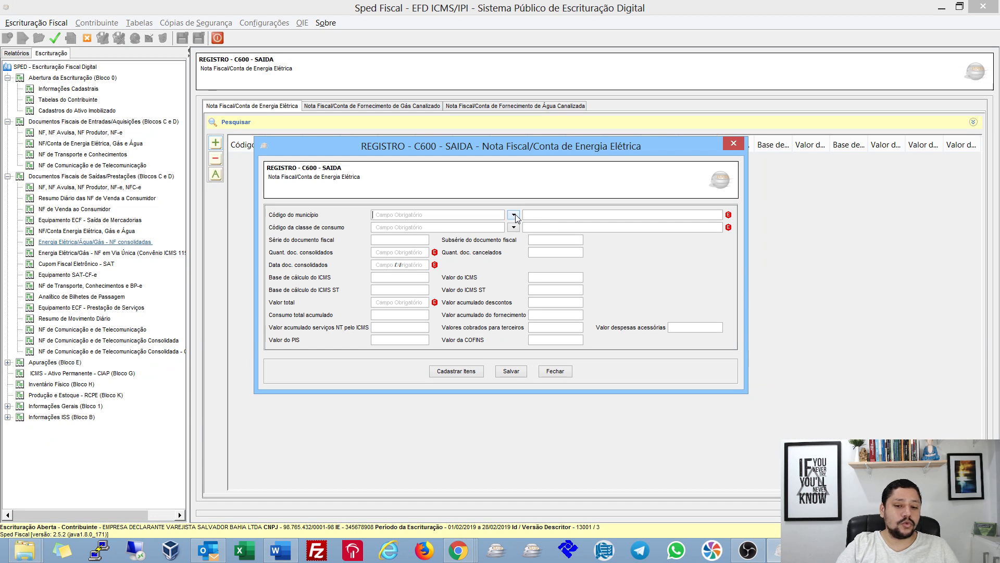
pyautogui.click(556, 216)
pyautogui.write('feira de santana')
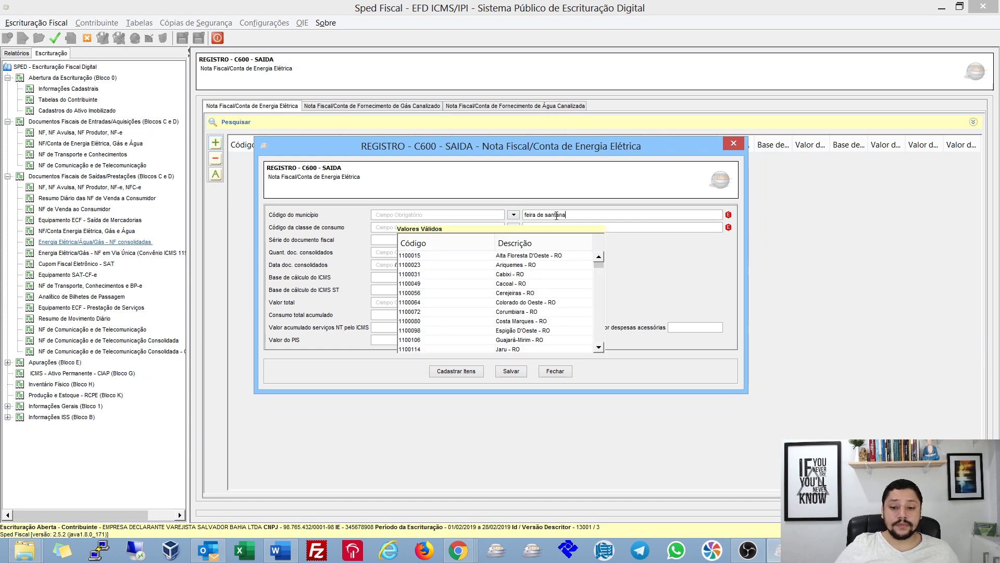
pyautogui.click(526, 256)
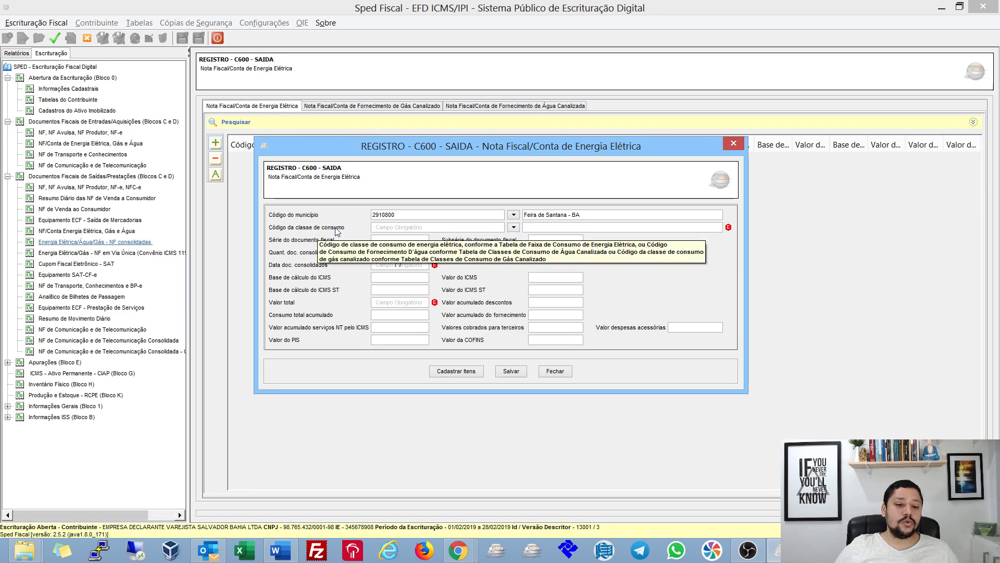
# - Review the valid consumption class codes offered for the electricity bill entry without choosing one
pyautogui.hotkey('alt', 'Tab')
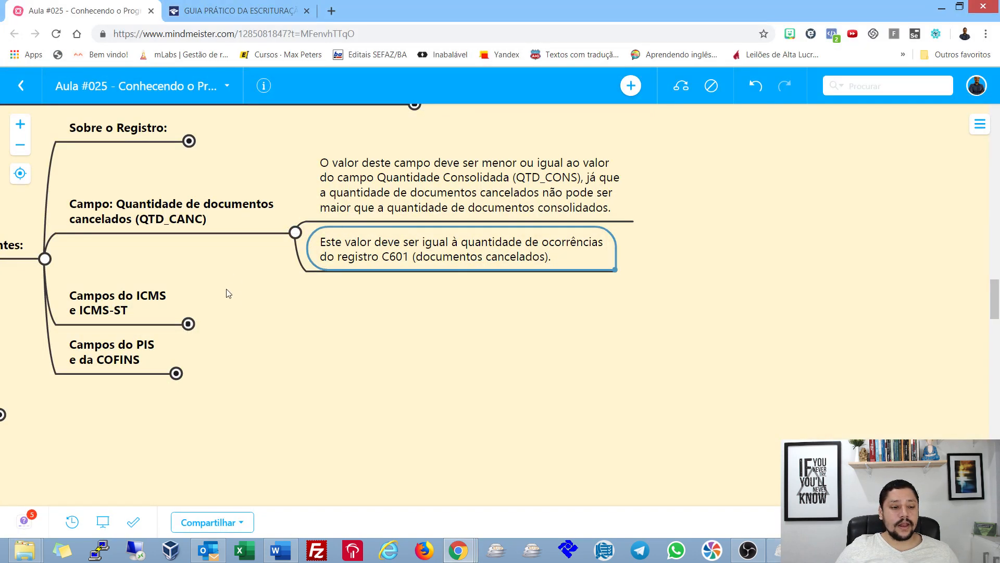
pyautogui.hotkey('alt', 'Tab')
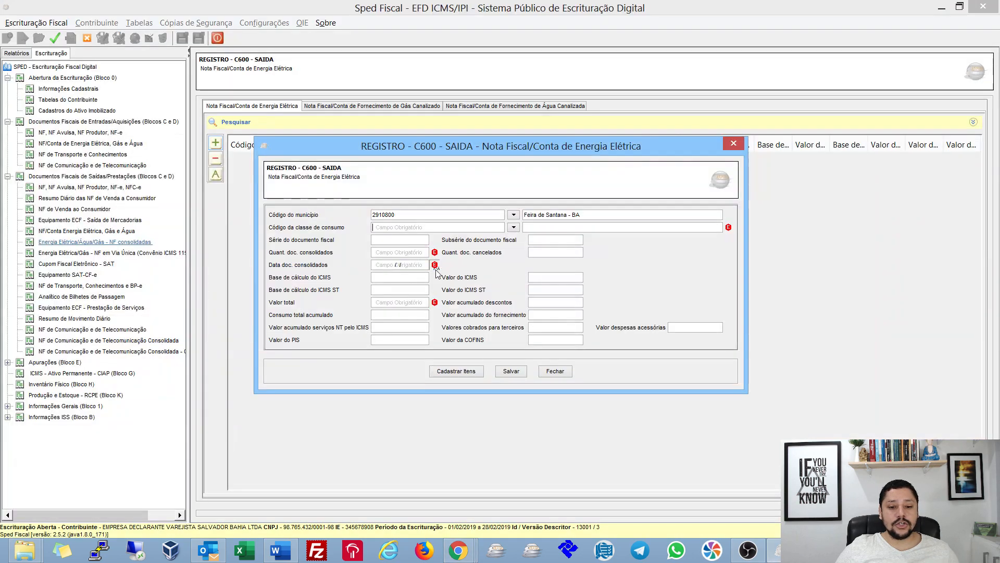
pyautogui.click(514, 228)
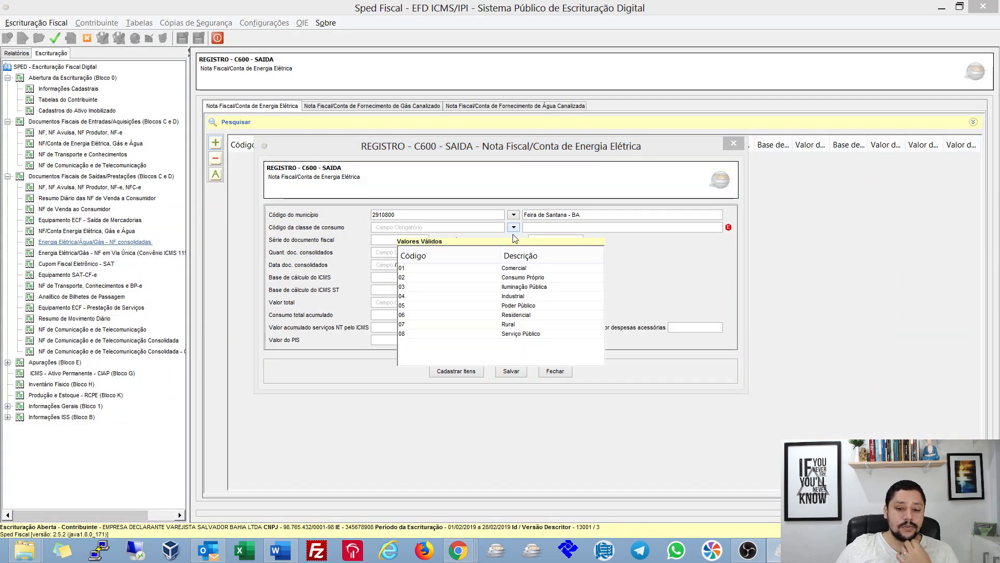
pyautogui.click(515, 227)
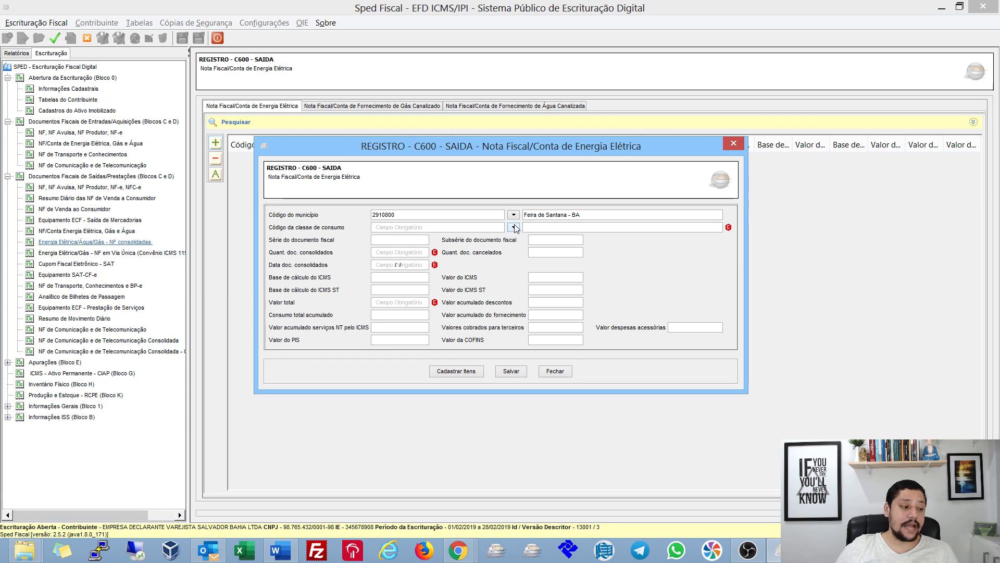
# - Switch to the guide in Chrome and read the COD_CONS consumption classes for electricity or gas and for water supply
pyautogui.hotkey('alt', 'Tab')
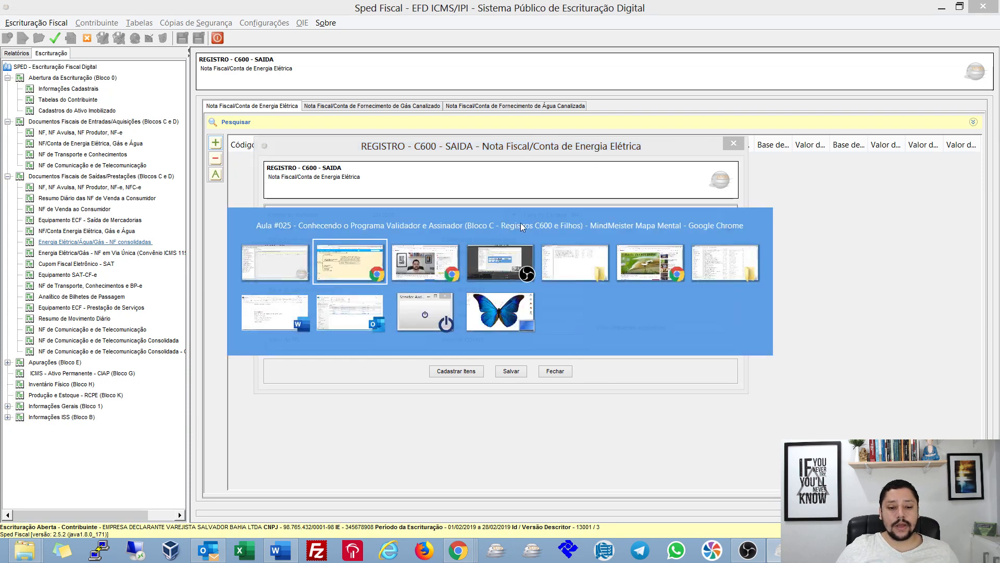
pyautogui.hotkey('ctrl', 'Tab')
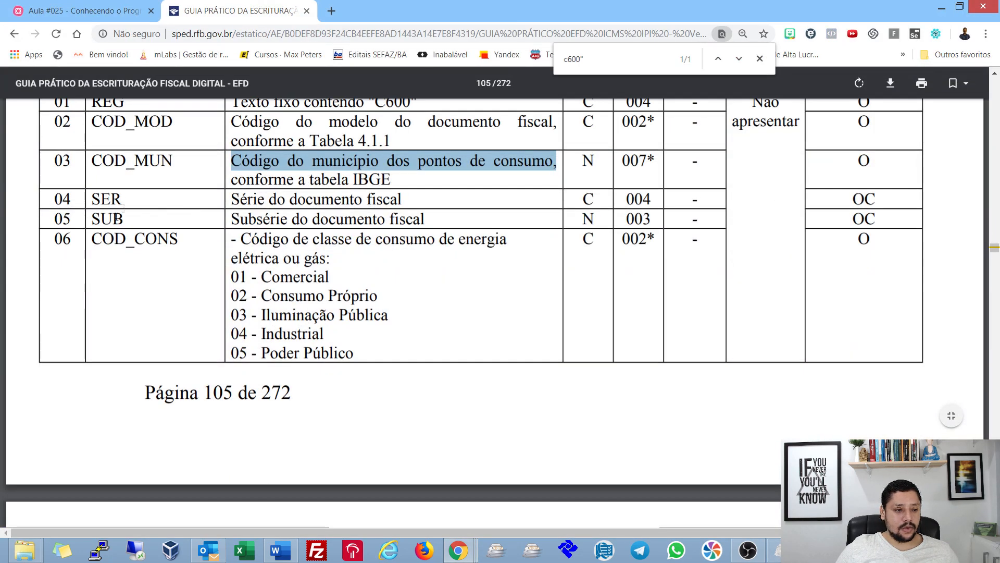
pyautogui.moveTo(237, 239); pyautogui.dragTo(333, 263)
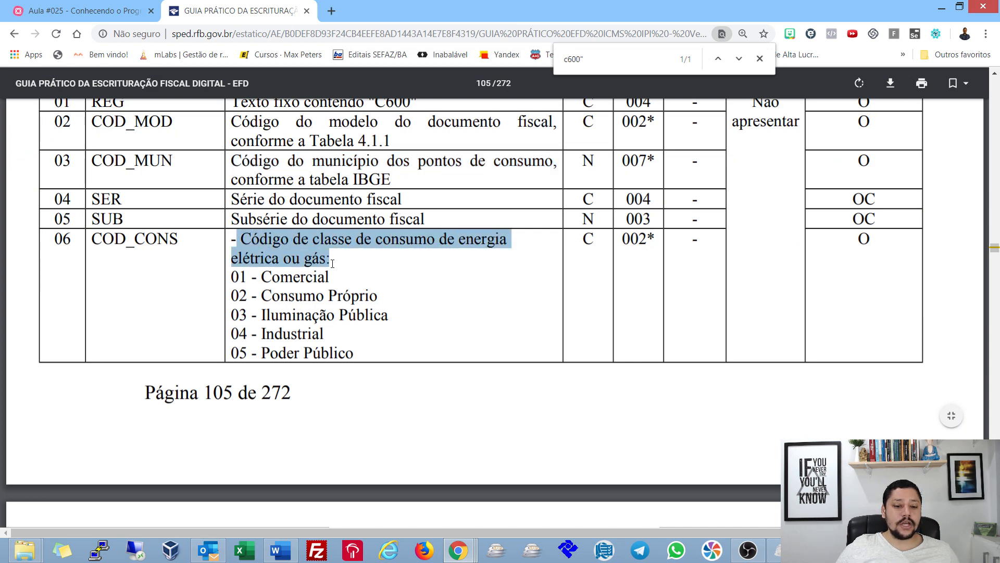
pyautogui.scroll(-8, 356, 268)
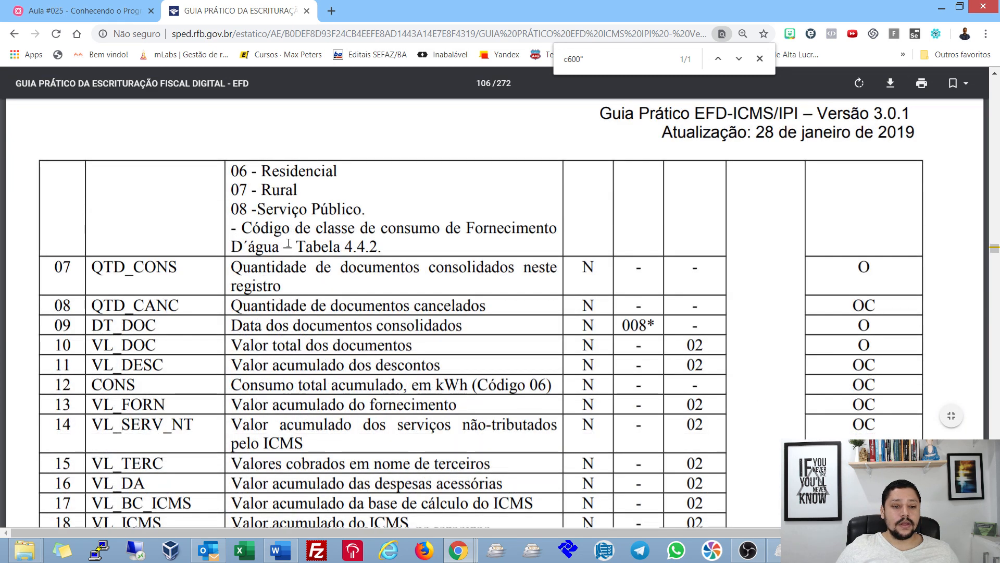
pyautogui.moveTo(239, 229); pyautogui.dragTo(389, 254)
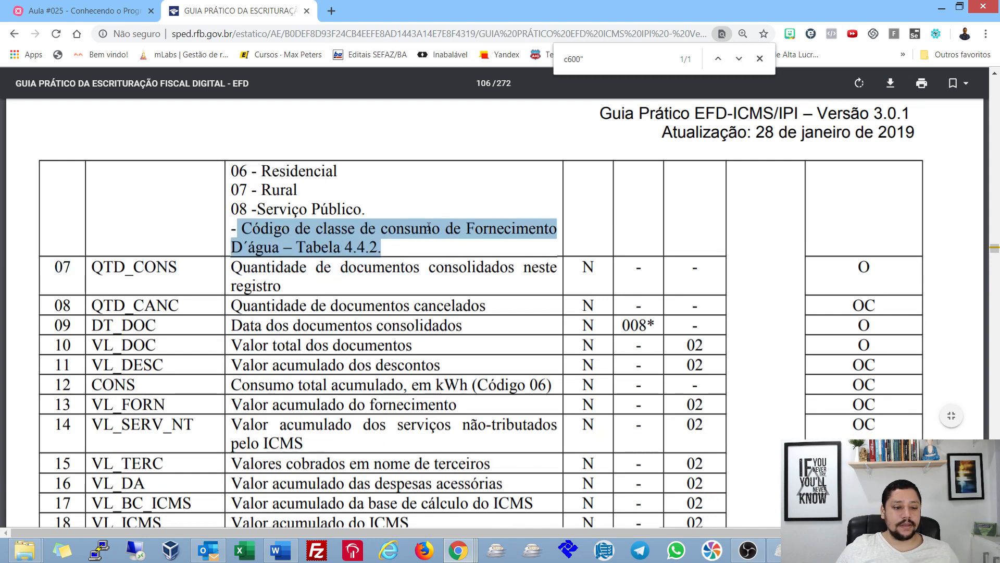
# - Return to Sped Fiscal and save the C600 electricity bill entry with only the municipality filled in
pyautogui.hotkey('alt', 'Tab')
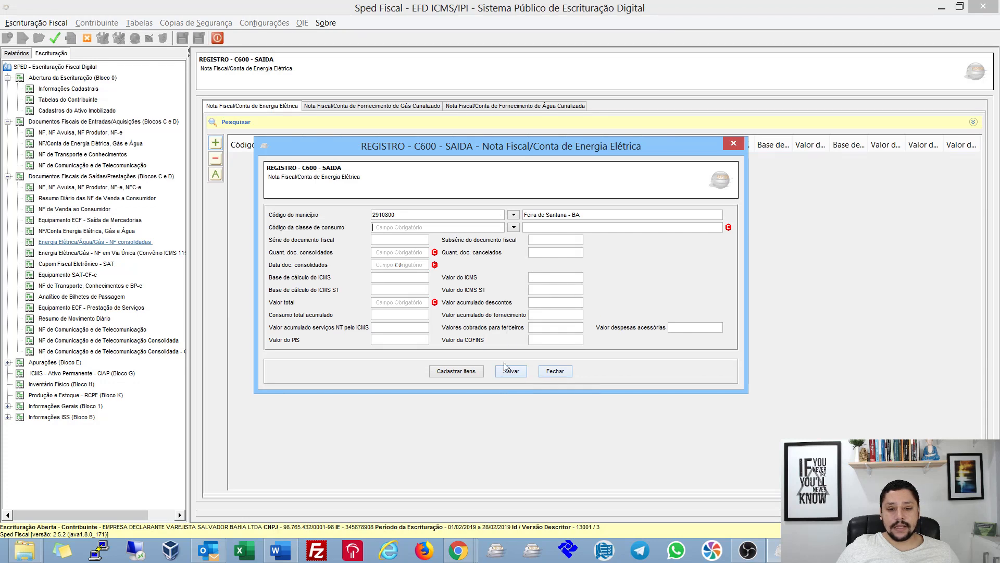
pyautogui.click(510, 371)
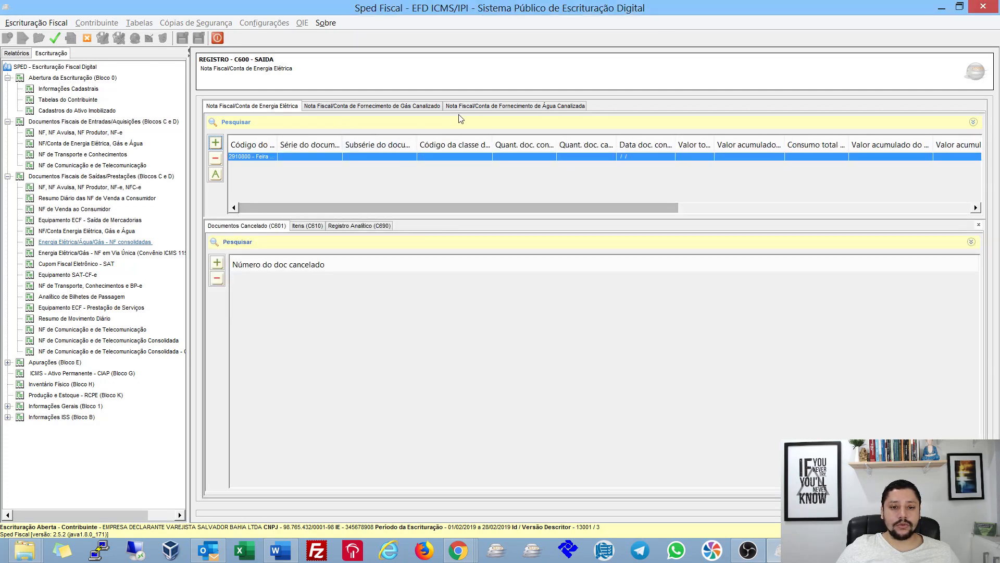
# - Review the consumption class codes offered in a new C600 water supply entry, closing it without saving
pyautogui.click(473, 107)
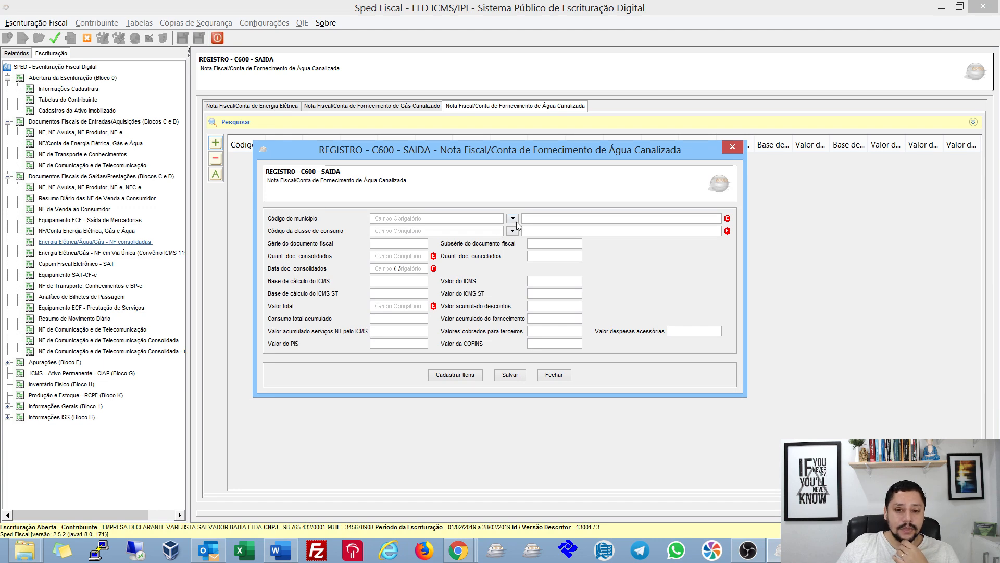
pyautogui.click(512, 231)
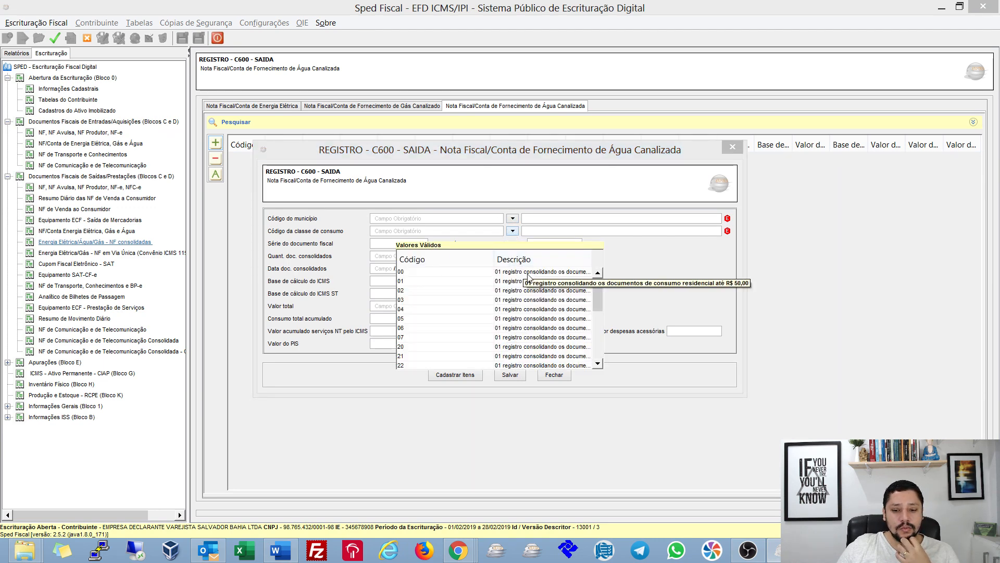
pyautogui.click(621, 234)
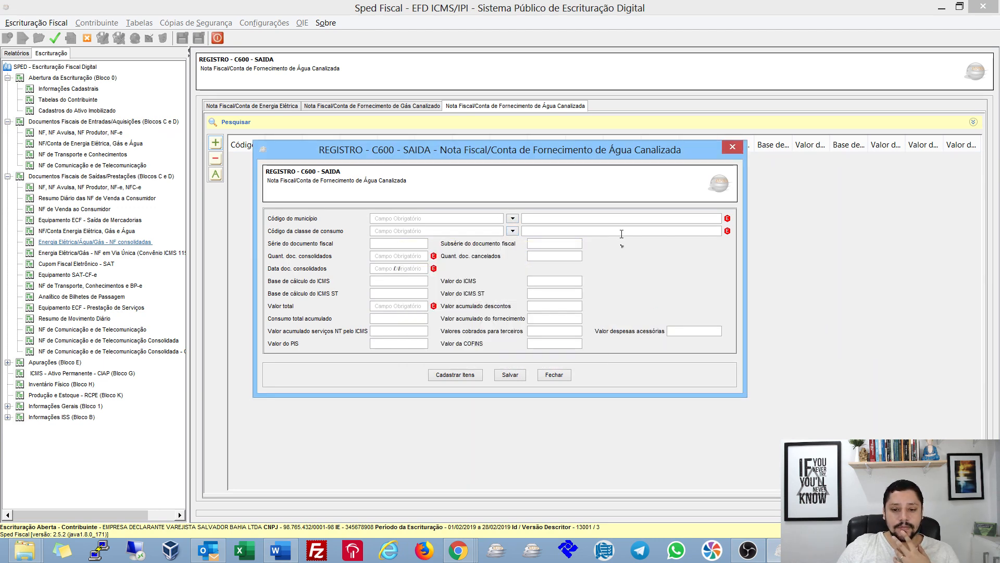
pyautogui.click(554, 375)
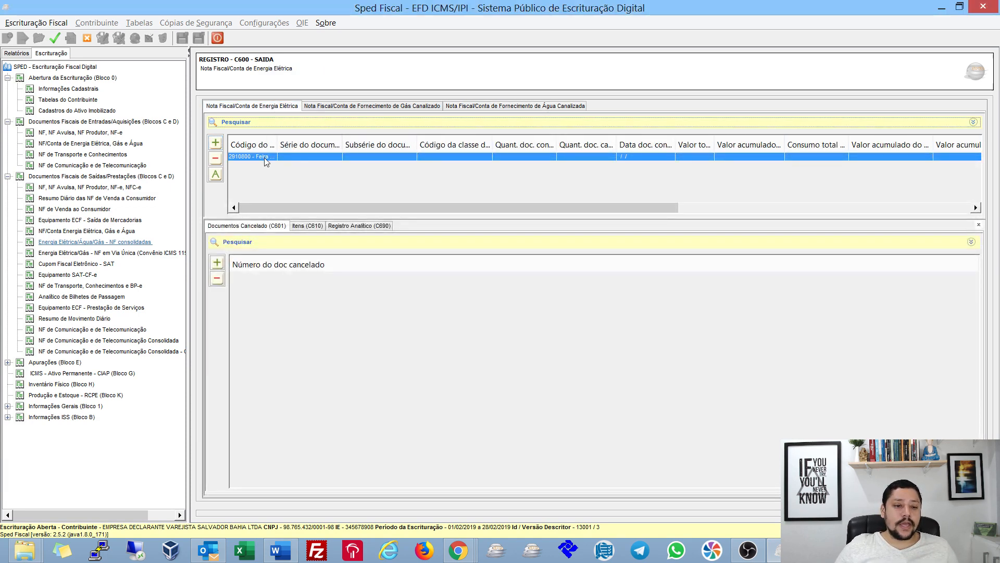
# - Reopen the Feira de Santana electricity bill entry and review its valid consumption classes without choosing one
pyautogui.doubleClick(407, 158)
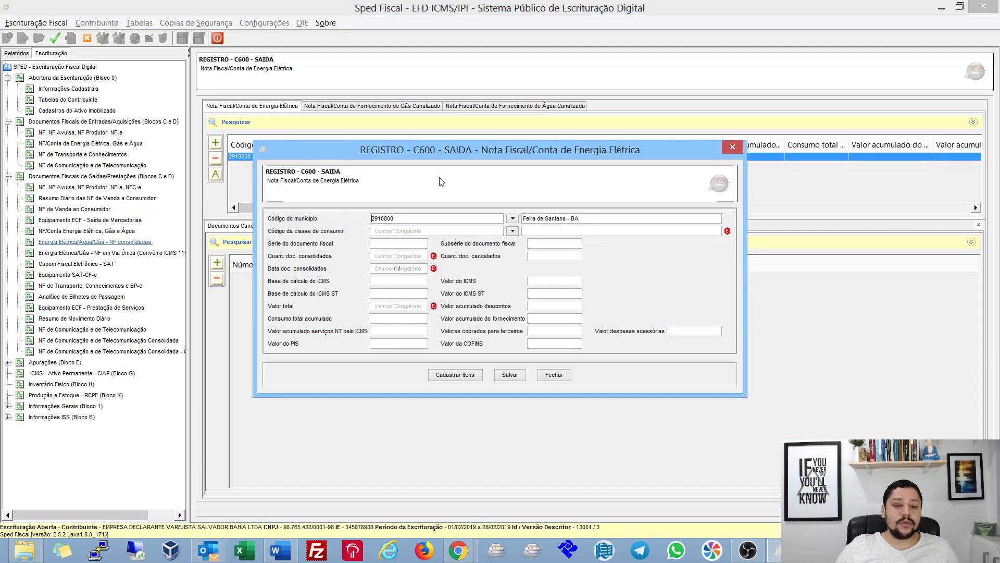
pyautogui.click(513, 231)
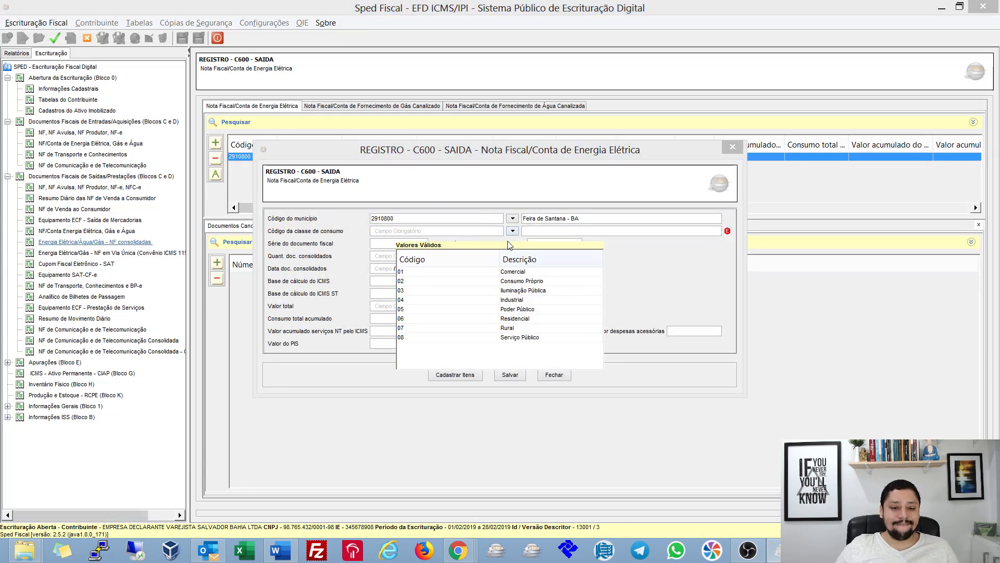
pyautogui.click(466, 232)
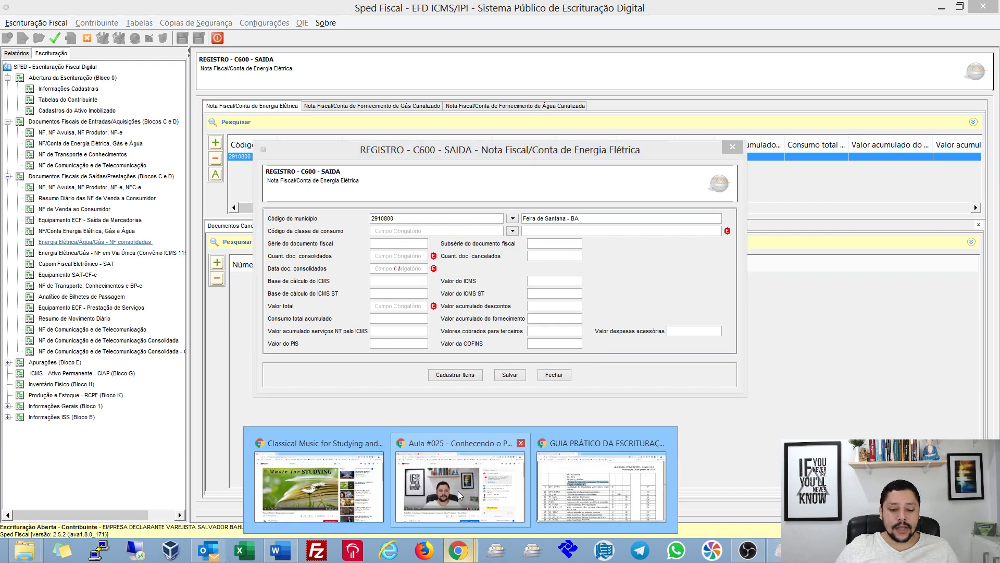
# - Switch to the practical guide in Chrome and compare the COD_CONS classes for electricity or gas with the water supply table reference
pyautogui.click(609, 479)
pyautogui.scroll(-3, 355, 228)
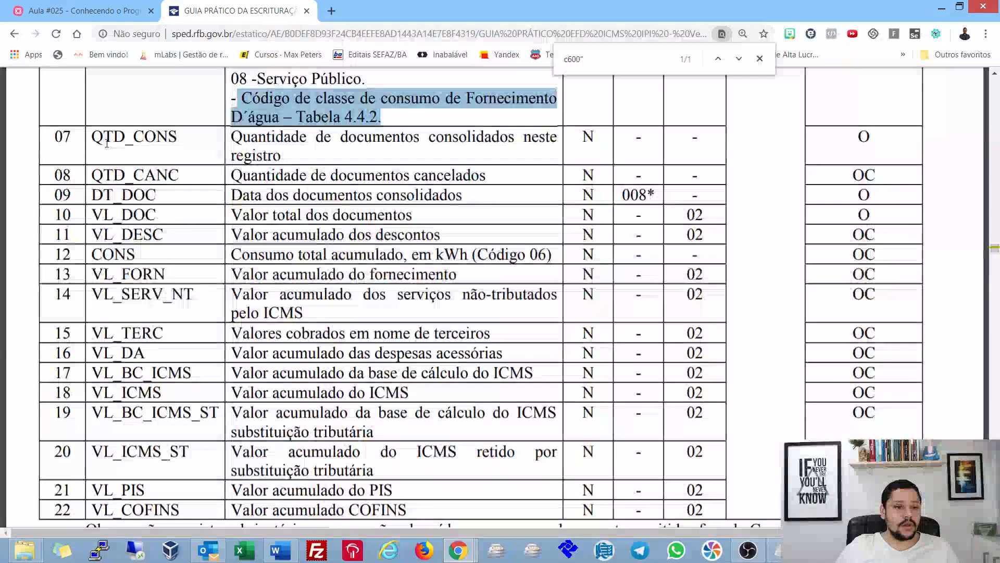
pyautogui.scroll(15, 177, 204)
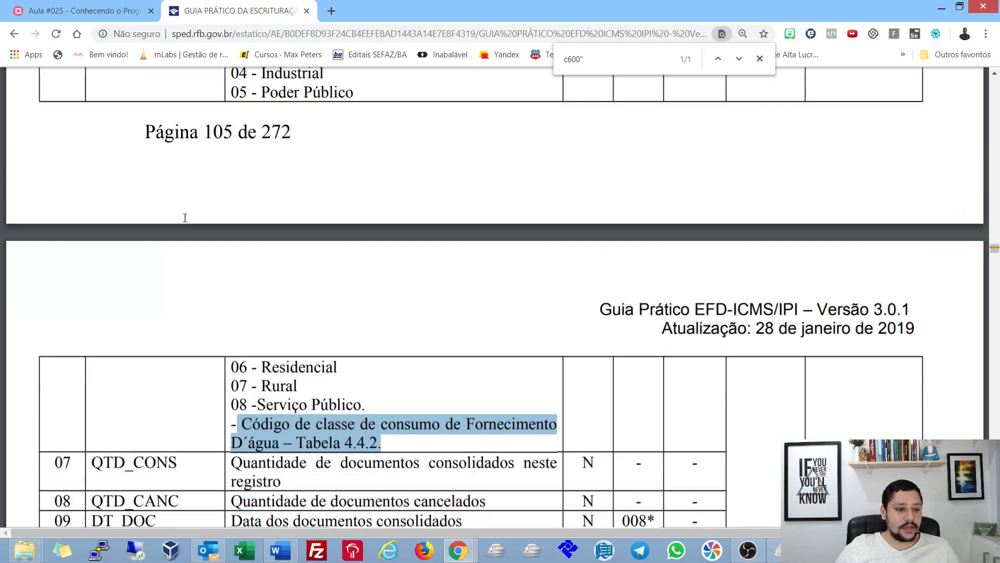
pyautogui.moveTo(261, 239); pyautogui.dragTo(398, 250)
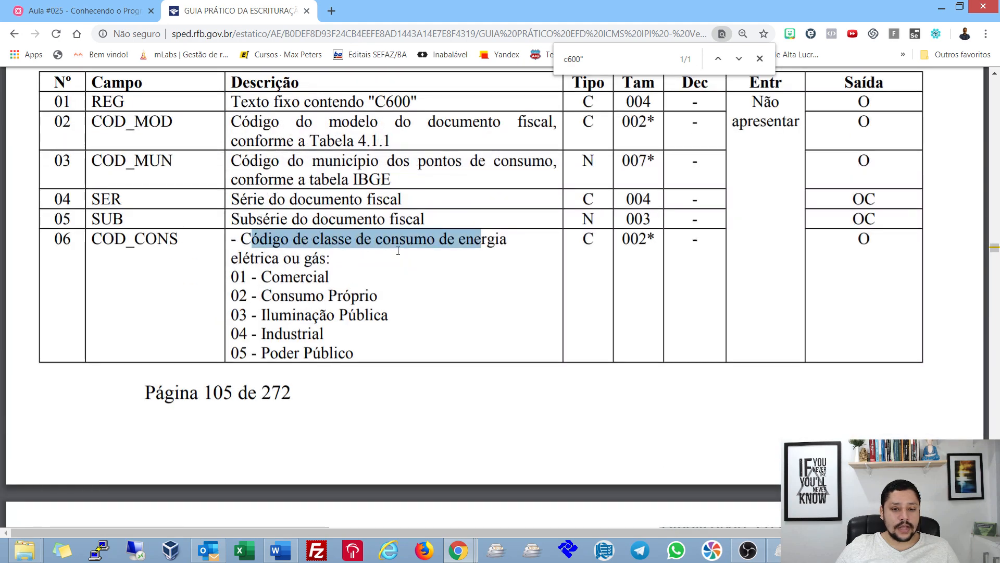
pyautogui.moveTo(260, 259); pyautogui.dragTo(357, 242)
pyautogui.scroll(-5, 376, 237)
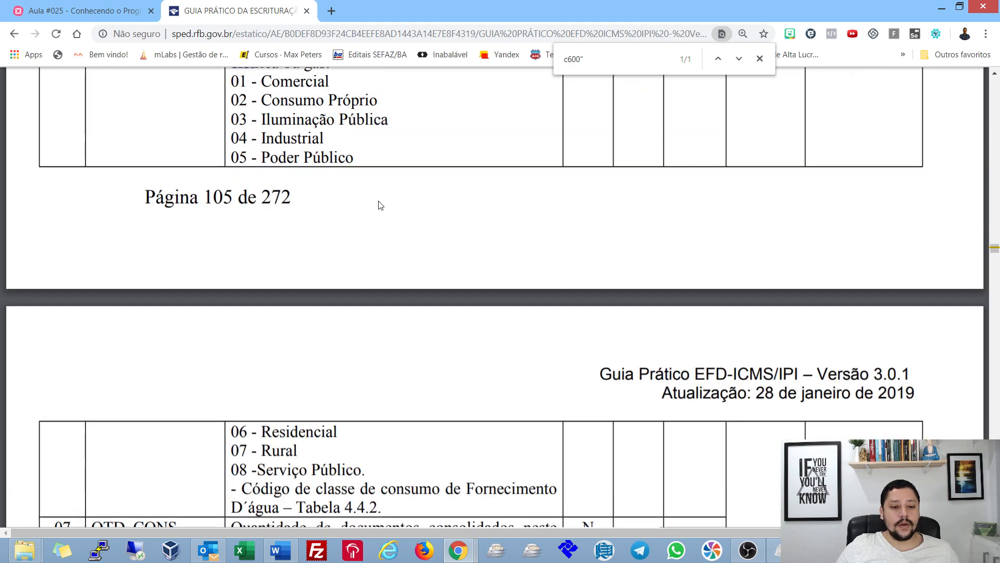
pyautogui.scroll(-1, 383, 199)
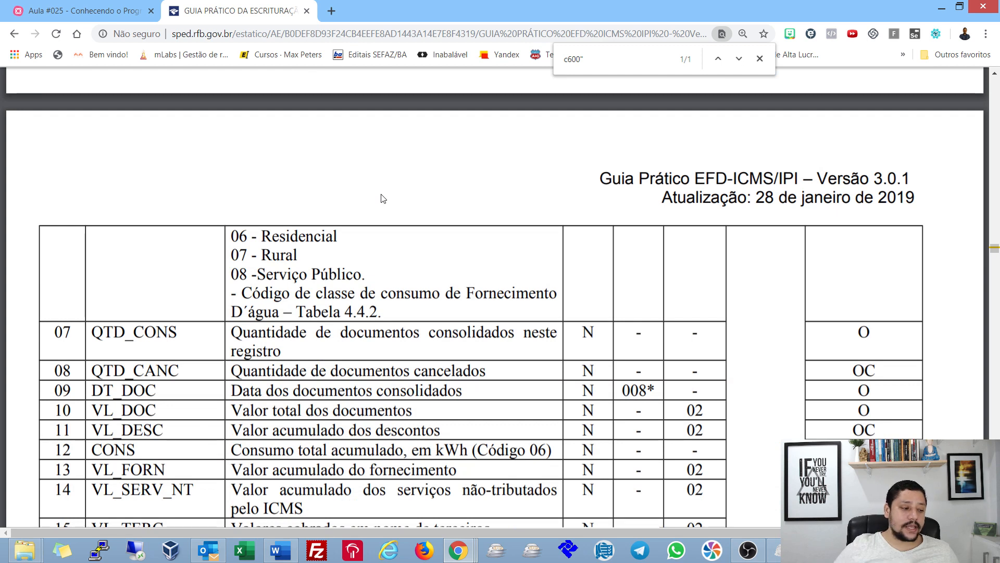
# - Return to Sped Fiscal and set the electricity bill entry's consumption class to 02 - Consumo Próprio
pyautogui.hotkey('alt', 'Tab')
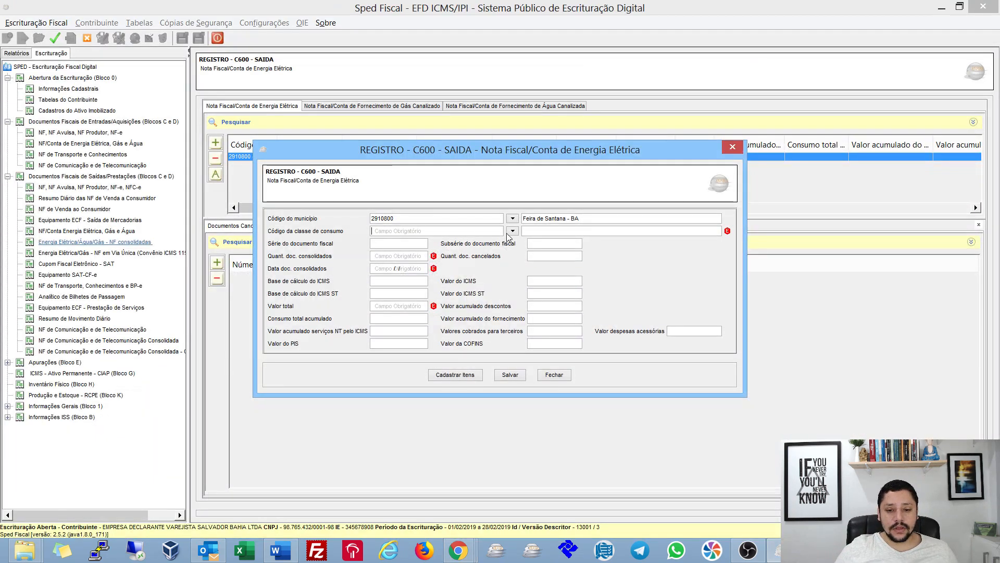
pyautogui.click(512, 231)
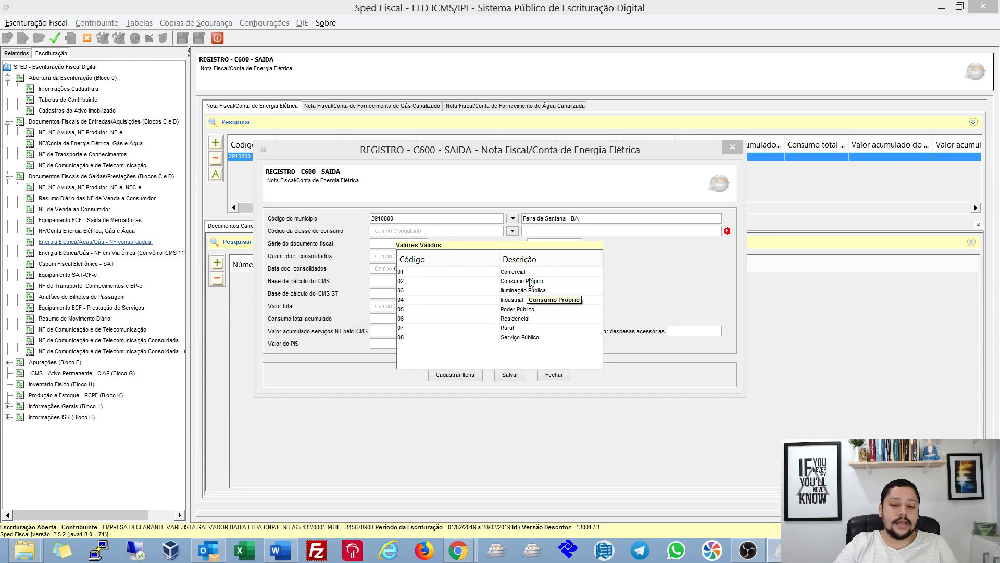
pyautogui.click(650, 265)
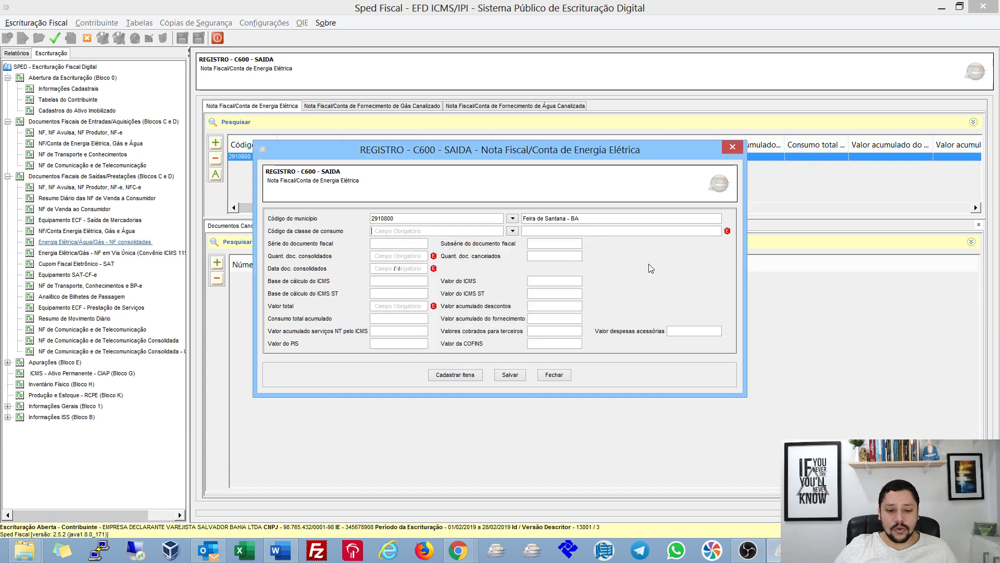
pyautogui.click(513, 232)
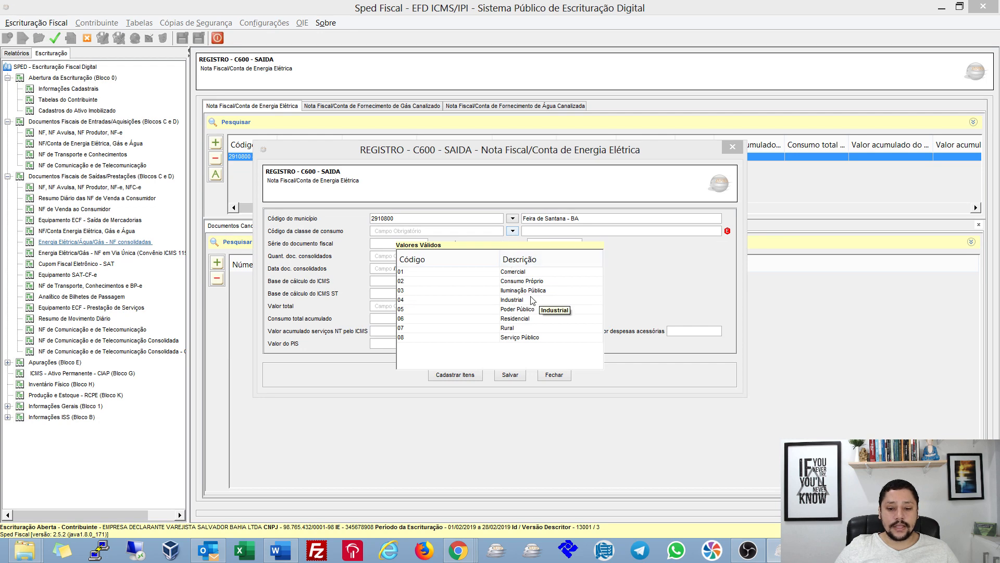
pyautogui.click(523, 281)
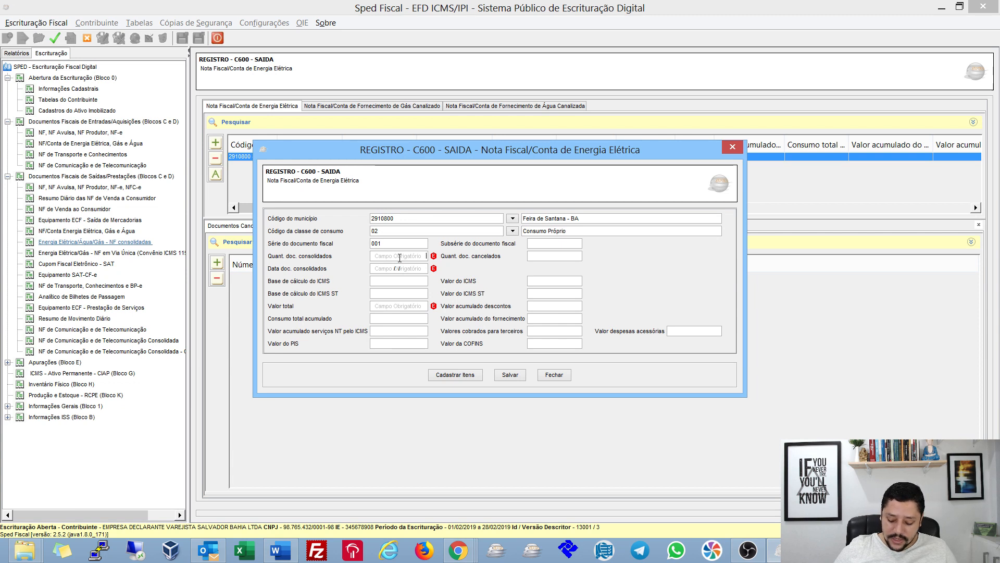
# - Set the entry's document series to 001, its consolidated document quantity to 50 and its cancelled document quantity to 5
pyautogui.write('50')
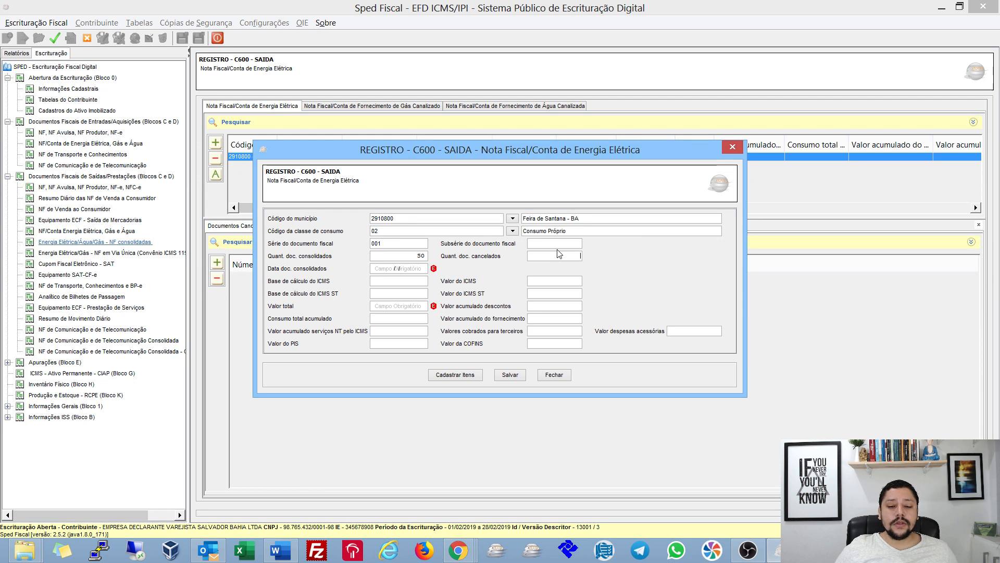
pyautogui.write('5')
pyautogui.press('Tab')
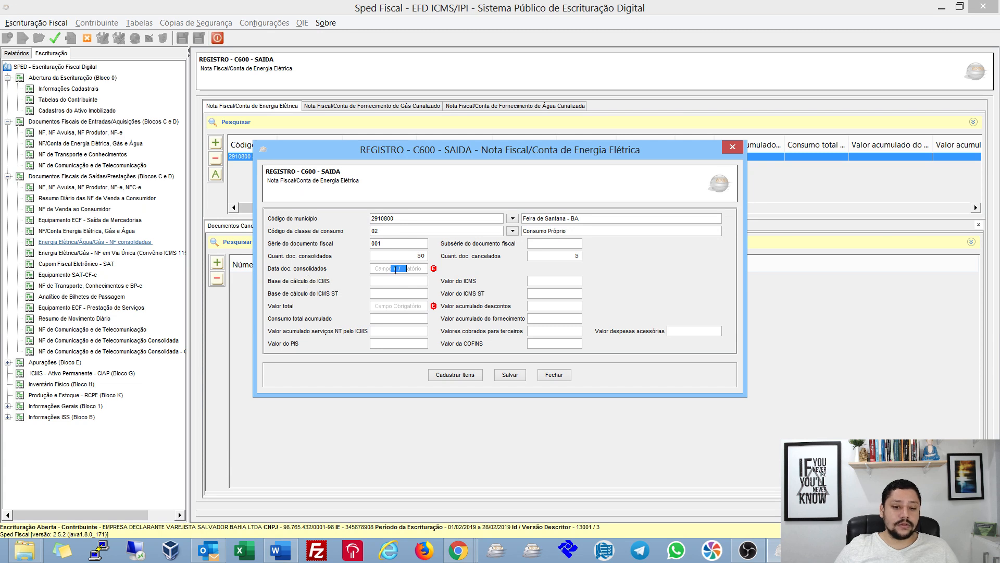
# - Try 01/03/2019 and 20/03/2019 as the date of the consolidated documents, checking the field's validation message
pyautogui.write('01032019')
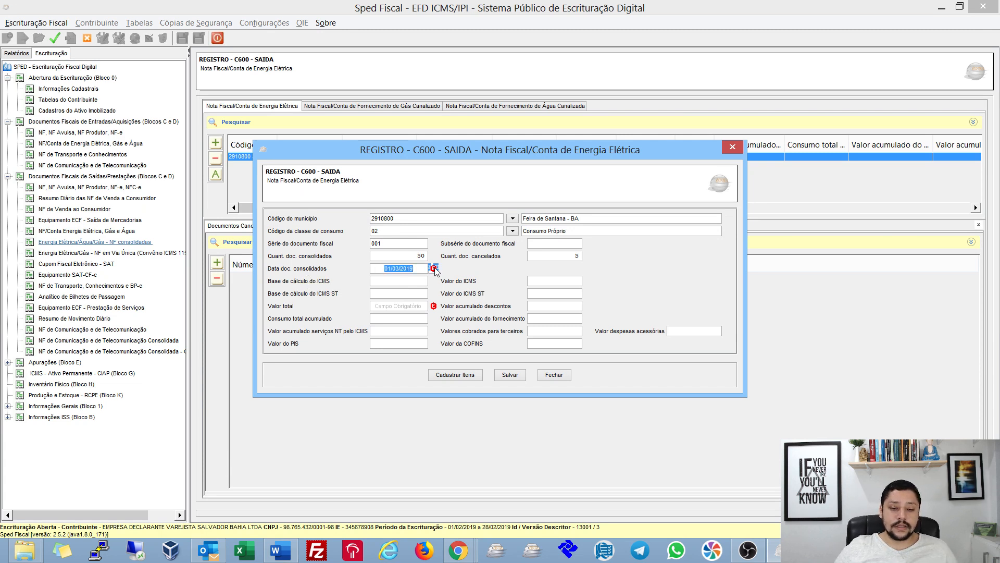
pyautogui.moveTo(436, 271)
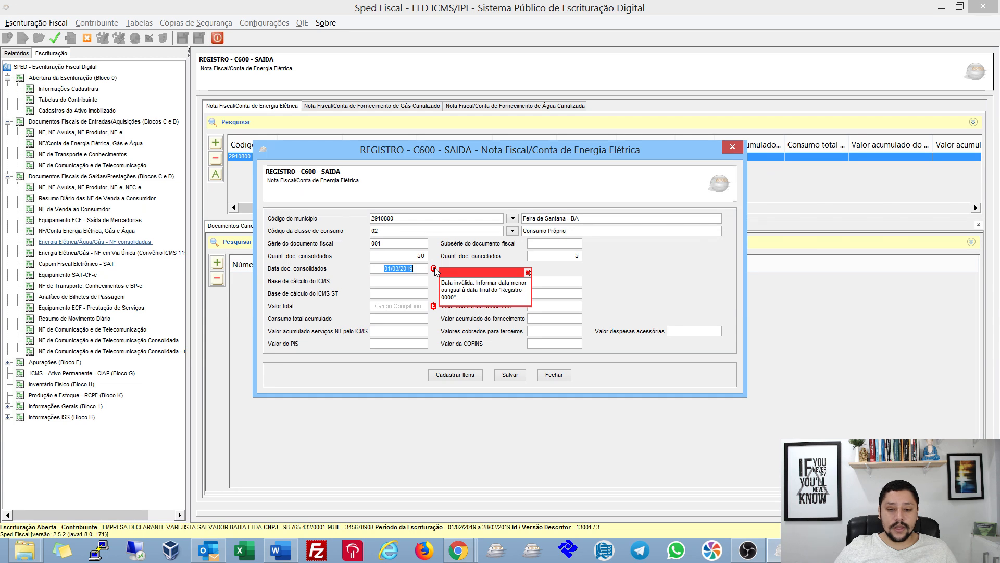
pyautogui.click(528, 273)
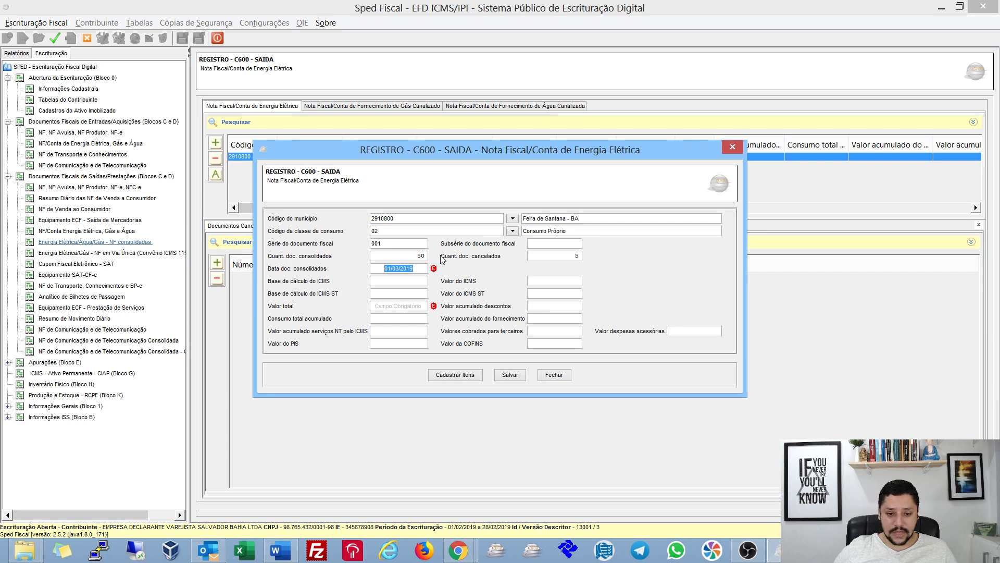
pyautogui.write('20/03/2019')
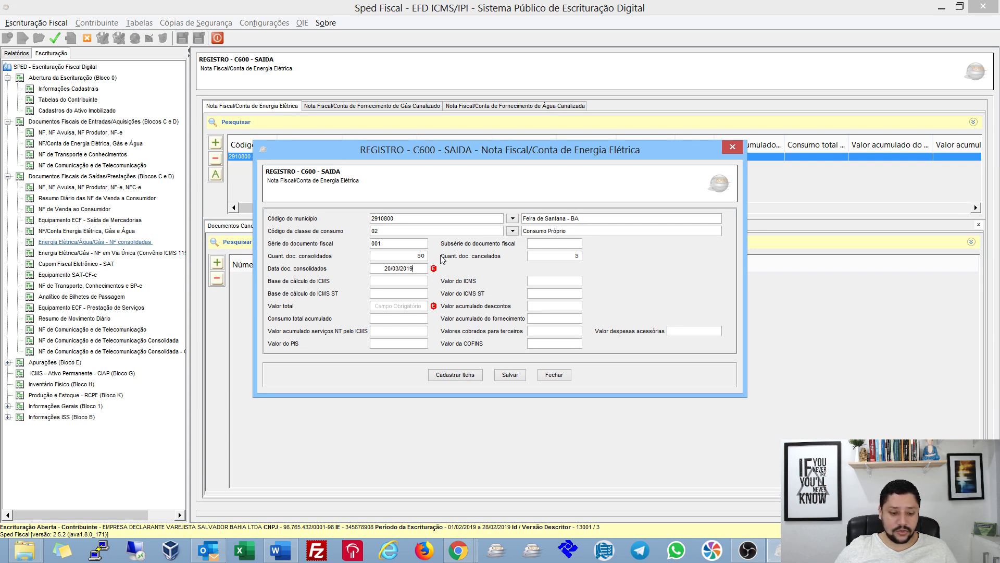
# - Save the electricity bill entry and check the filing's start and end dates in the Registro 0000 identification
pyautogui.click(508, 375)
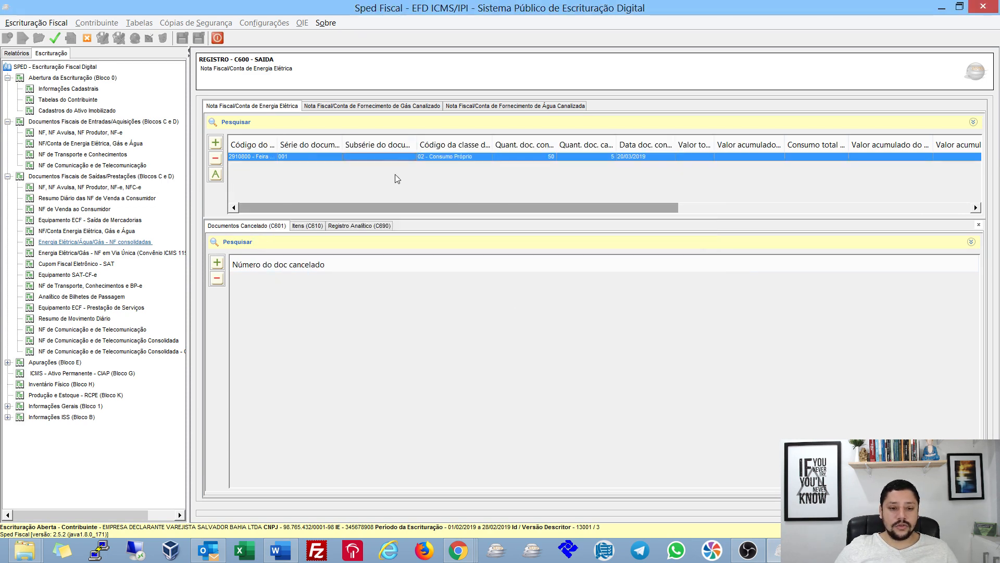
pyautogui.click(72, 89)
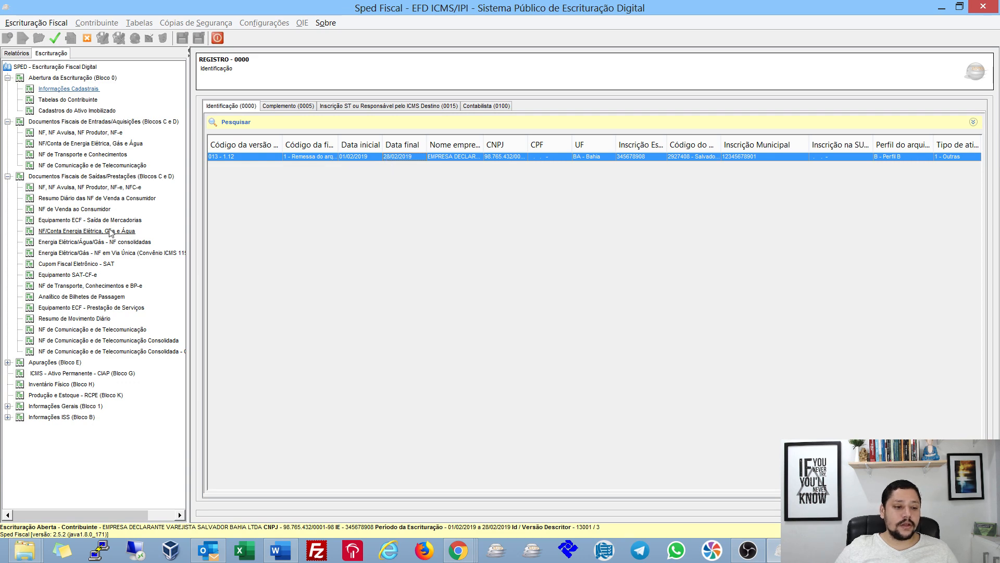
pyautogui.click(67, 232)
# - Reopen the consolidated C600 electricity bill entry and set its consolidated documents date to 21/02/2019
pyautogui.click(98, 243)
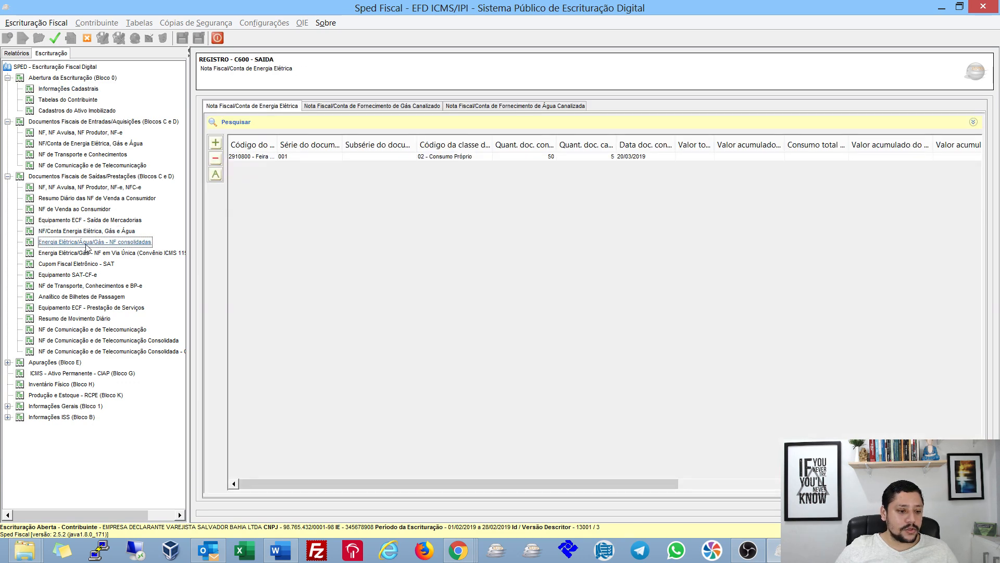
pyautogui.doubleClick(305, 157)
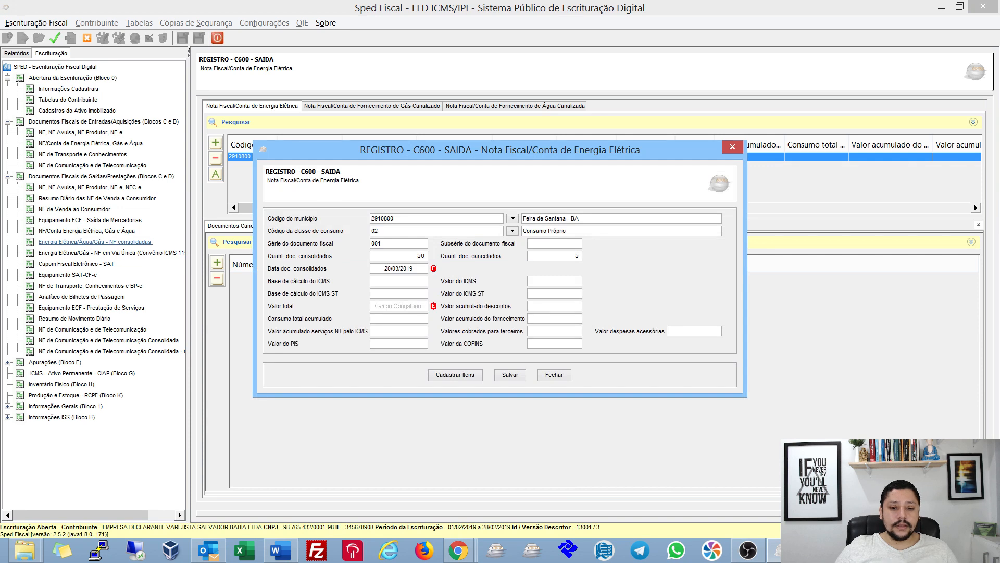
pyautogui.moveTo(385, 269); pyautogui.dragTo(437, 271)
pyautogui.write('21022019')
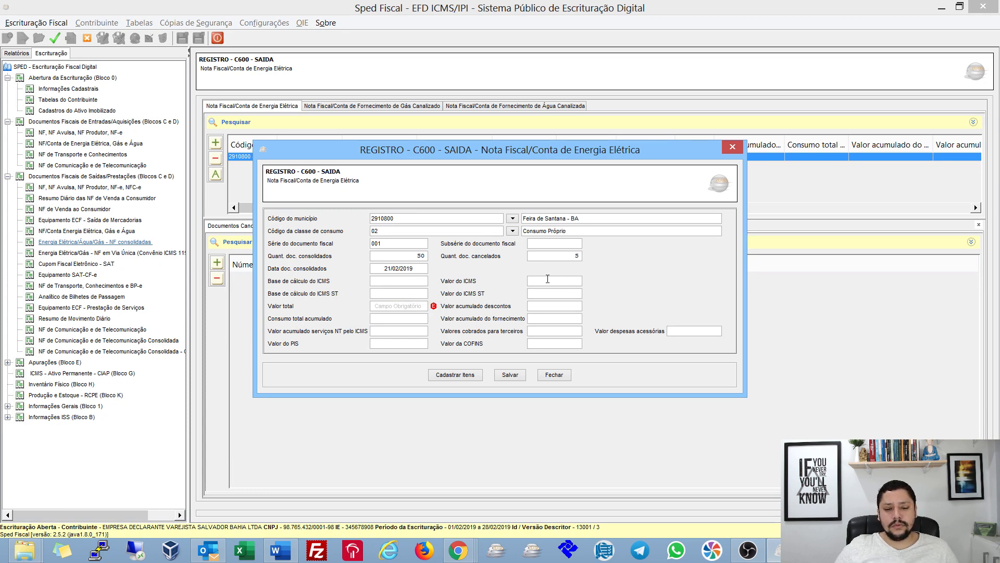
# - Leave the ICMS base and ICMS value blank and set the entry's total value to R$ 5.000,00
pyautogui.click(402, 282)
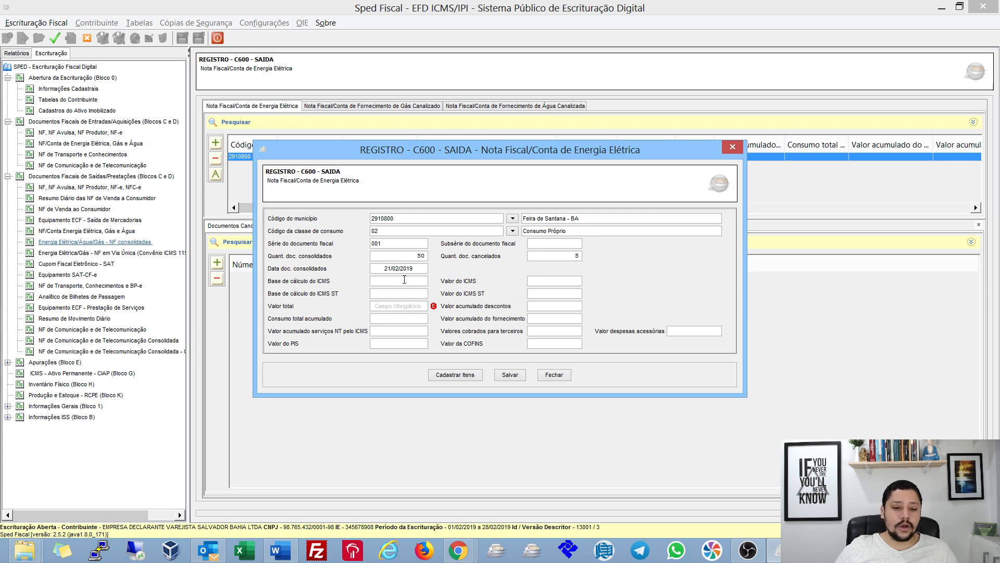
pyautogui.press('Tab')
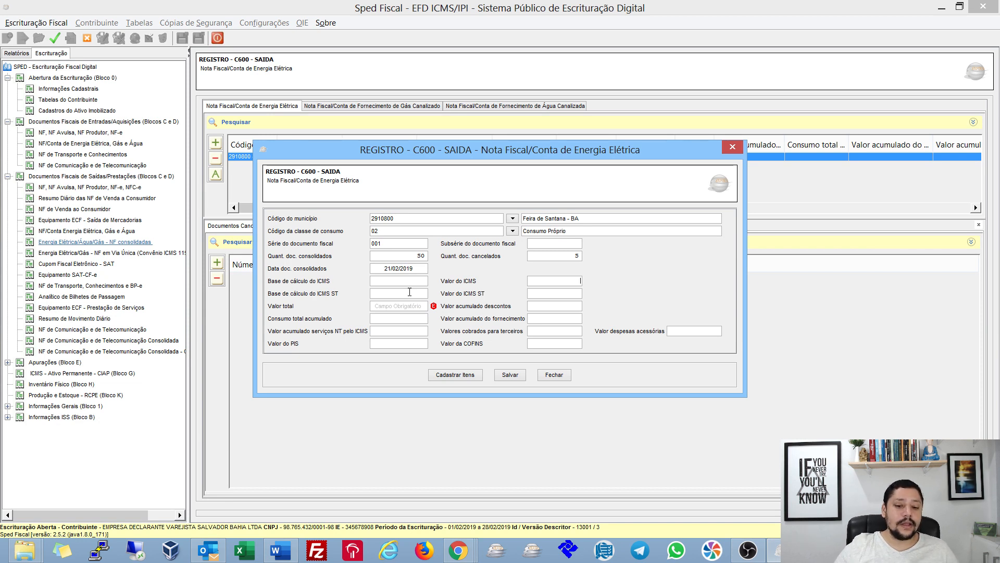
pyautogui.click(409, 282)
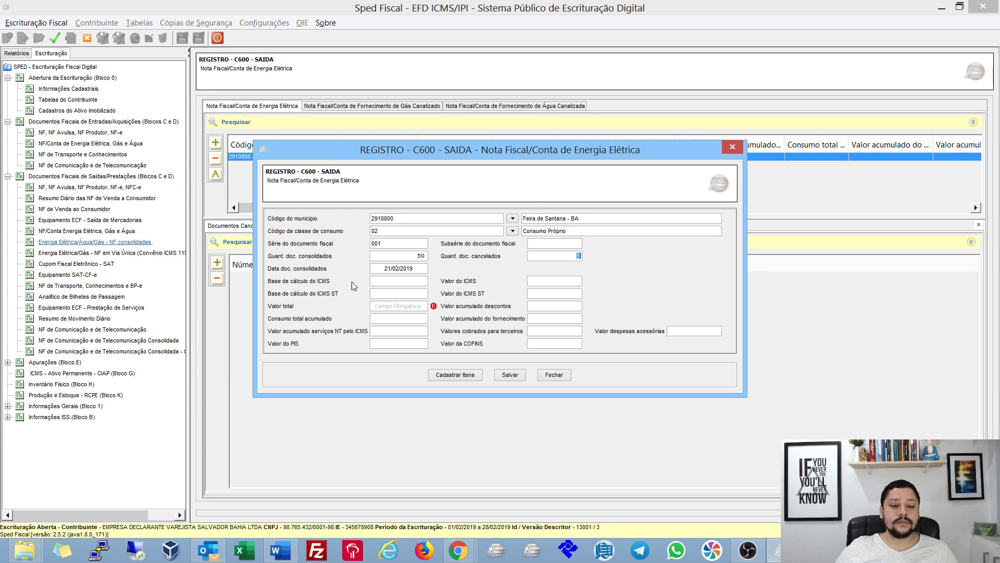
pyautogui.click(399, 307)
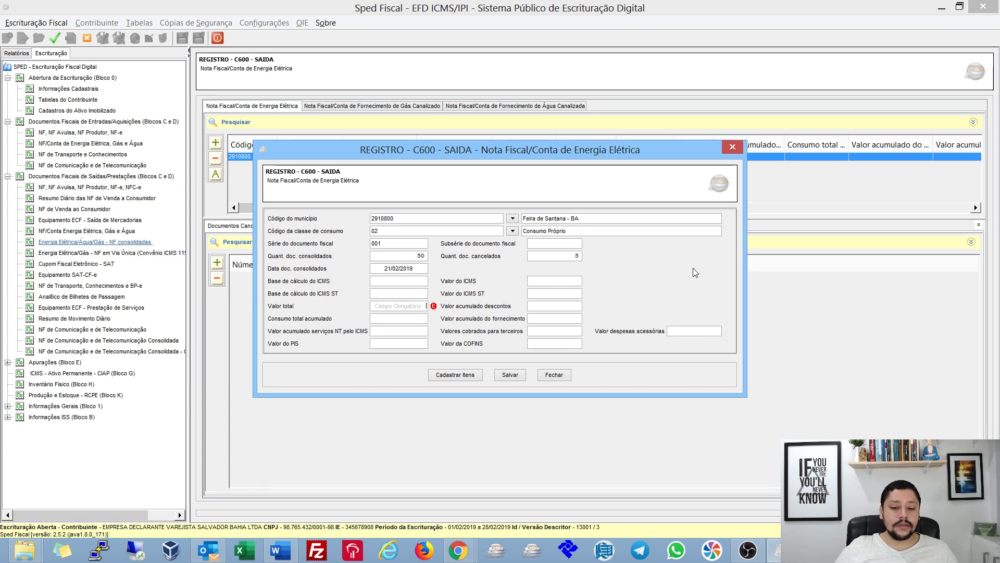
pyautogui.write('5000')
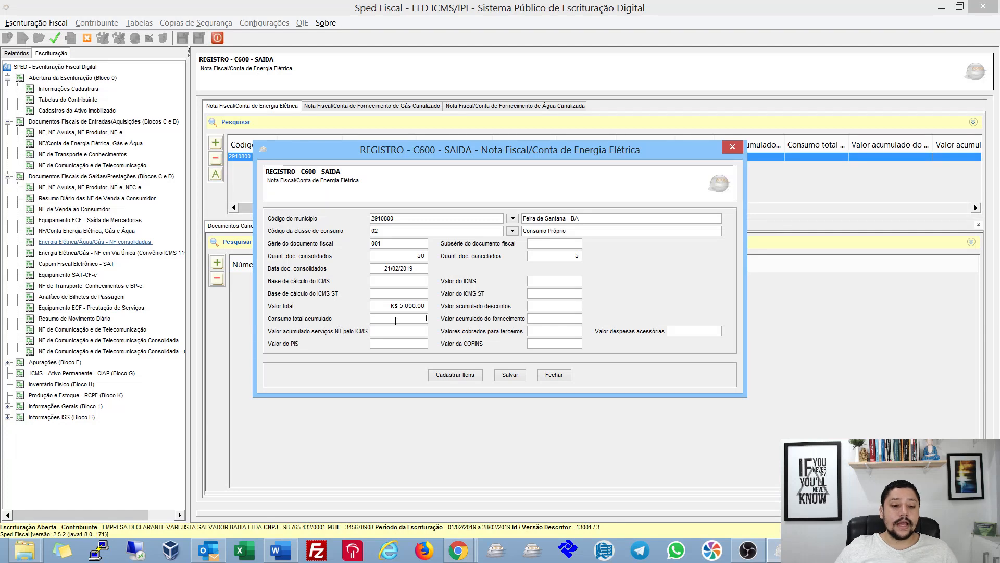
# - Switch to the EFD practical guide in the browser and examine the C600 field for total accumulated consumption (CONS)
pyautogui.hotkey('alt', 'Tab')
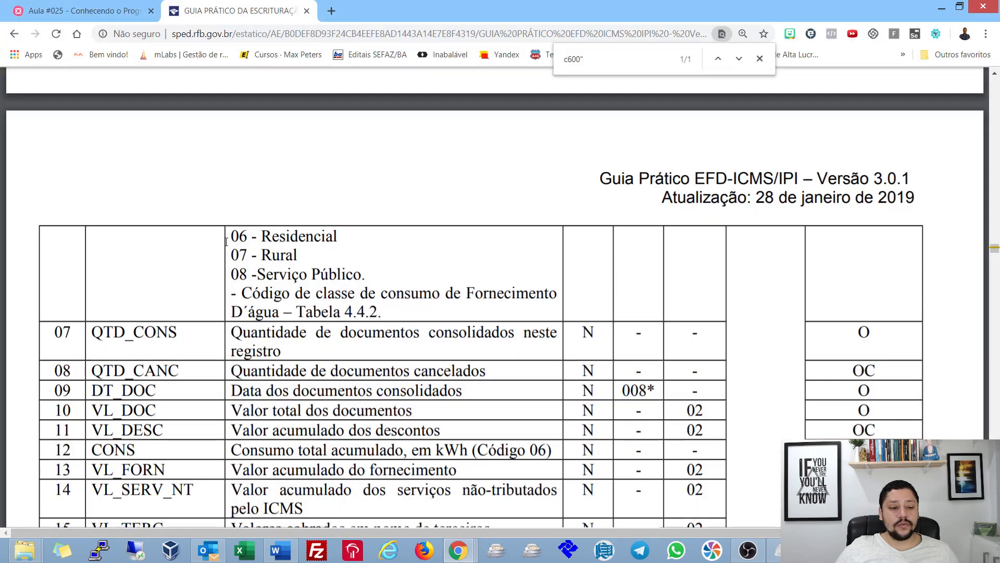
pyautogui.moveTo(231, 334); pyautogui.dragTo(300, 334)
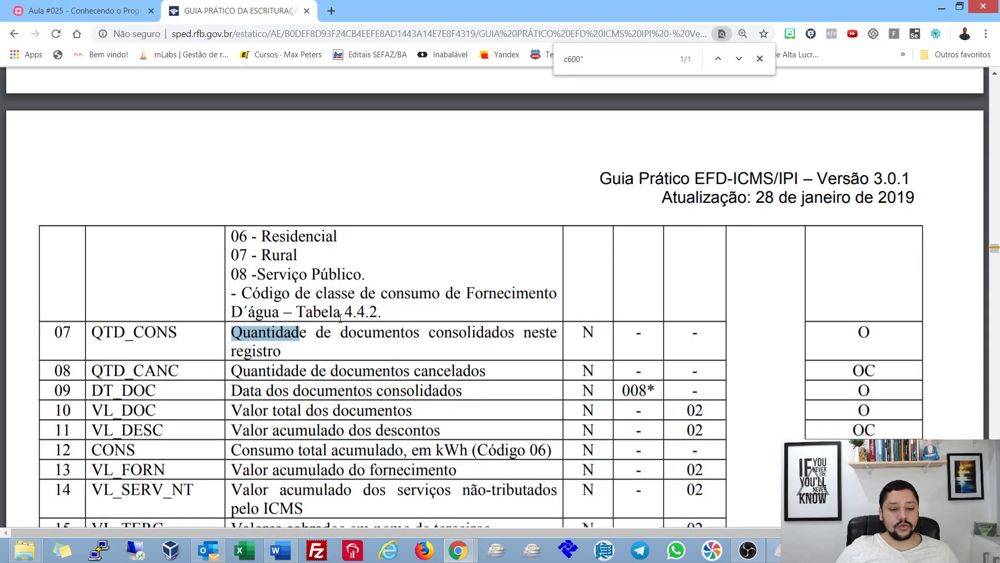
pyautogui.scroll(-2, 379, 249)
pyautogui.scroll(-2, 380, 248)
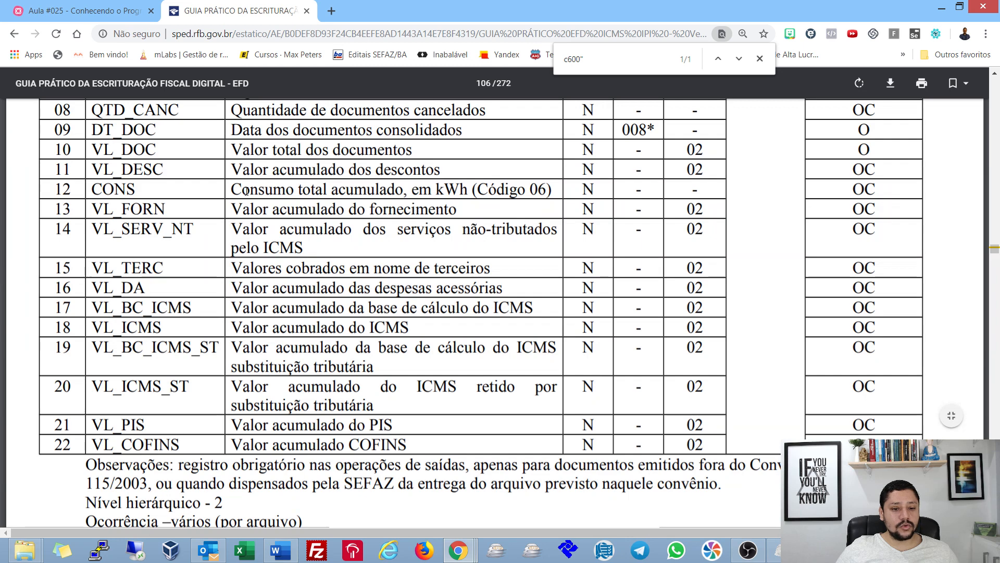
pyautogui.moveTo(232, 189); pyautogui.dragTo(551, 188)
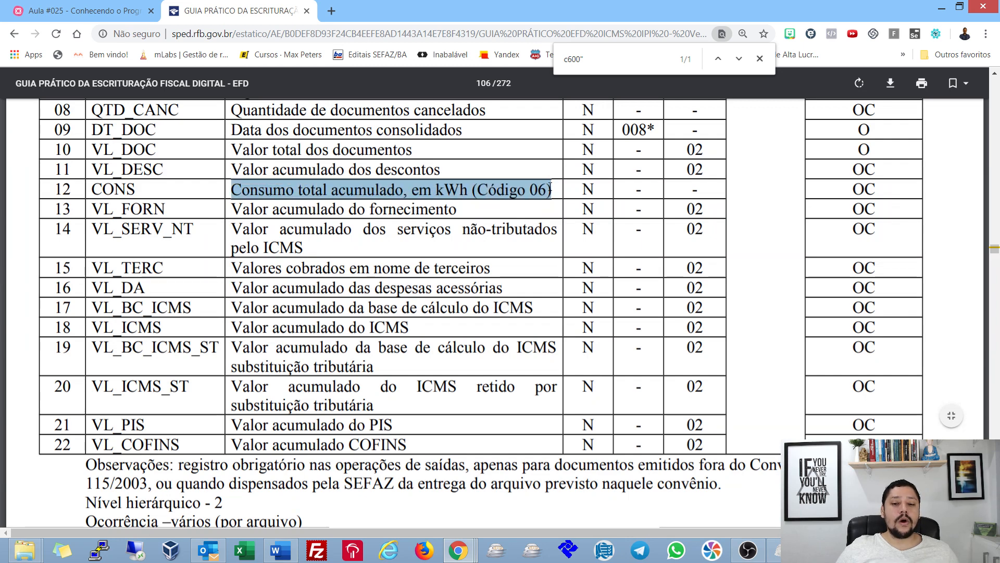
# - Look through the guide's C600 field validations for a rule covering the accumulated consumption field
pyautogui.scroll(-2, 258, 186)
pyautogui.moveTo(55, 125); pyautogui.dragTo(101, 126)
pyautogui.scroll(-5, 253, 211)
pyautogui.scroll(-10, 254, 210)
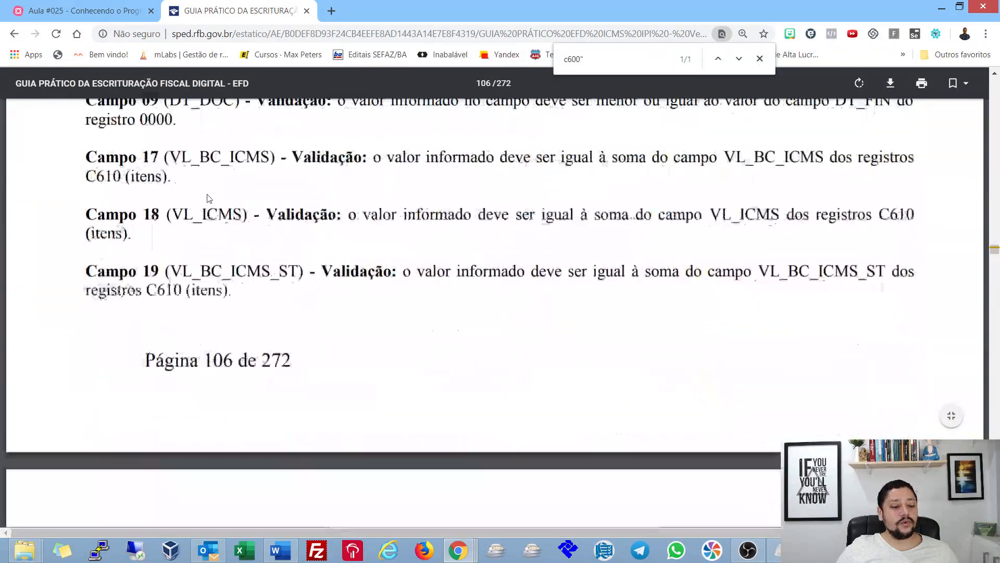
pyautogui.scroll(10, 208, 191)
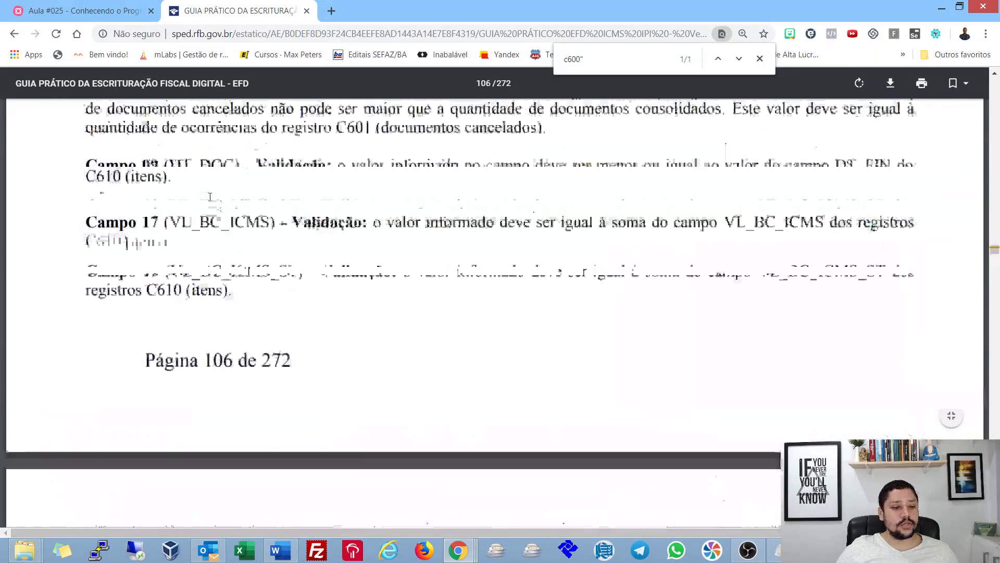
pyautogui.moveTo(131, 361); pyautogui.dragTo(169, 361)
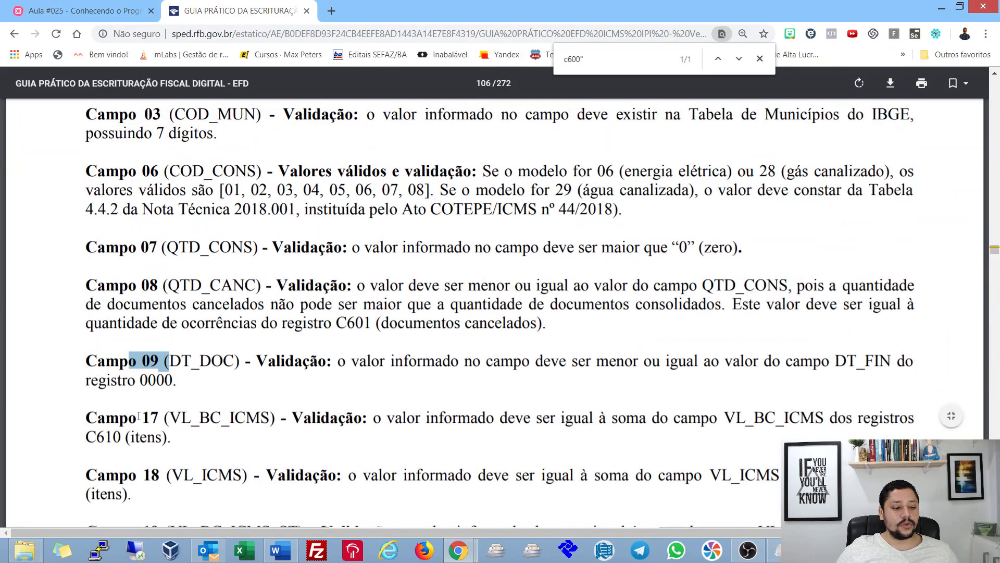
pyautogui.moveTo(138, 417); pyautogui.dragTo(180, 418)
pyautogui.moveTo(252, 361); pyautogui.dragTo(268, 358)
pyautogui.scroll(8, 278, 340)
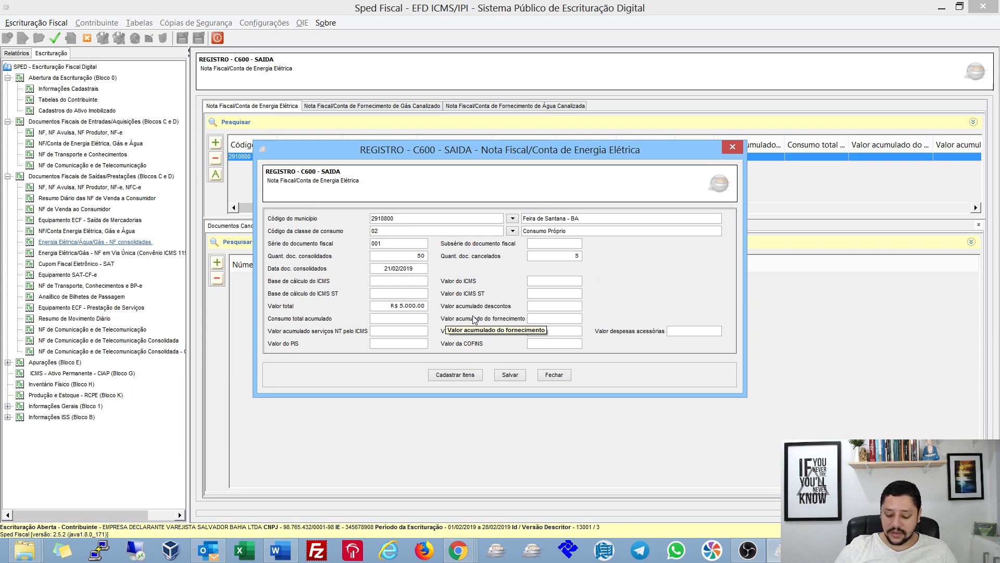
# - Return to Sped Fiscal and set the electricity bill entry's total accumulated consumption to 8.529
pyautogui.write('8.5')
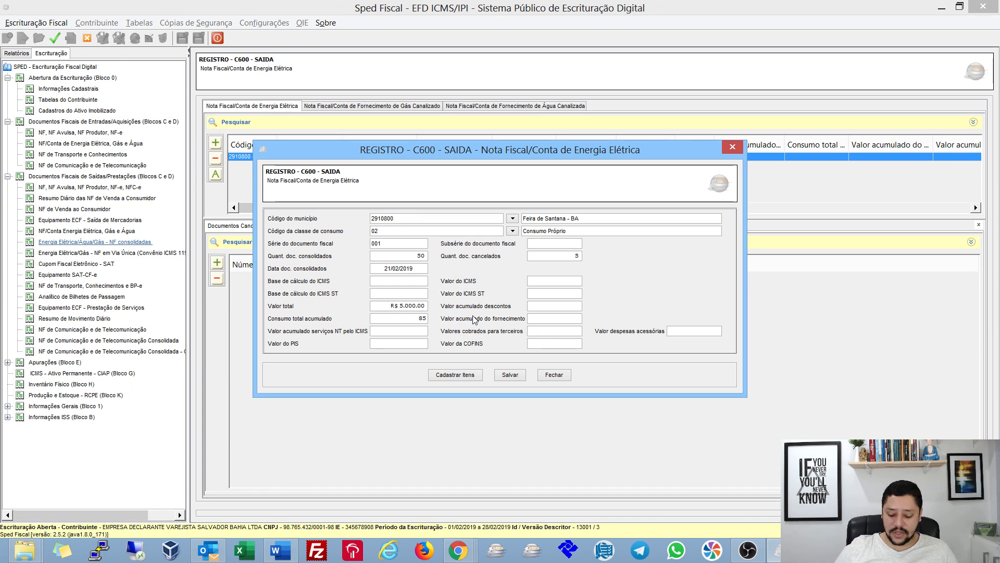
pyautogui.write('29')
pyautogui.press('Tab')
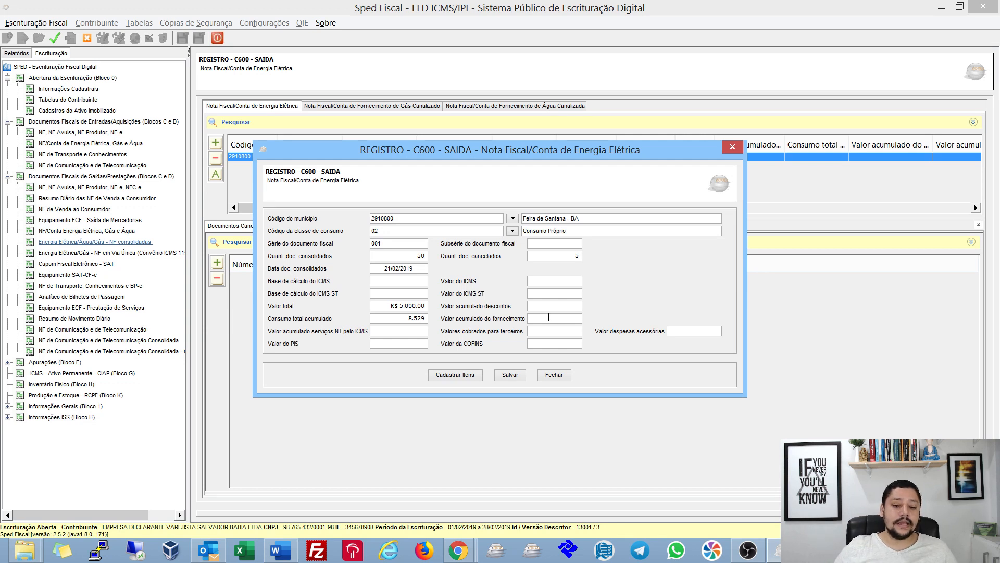
pyautogui.hotkey('shift', 'Tab')
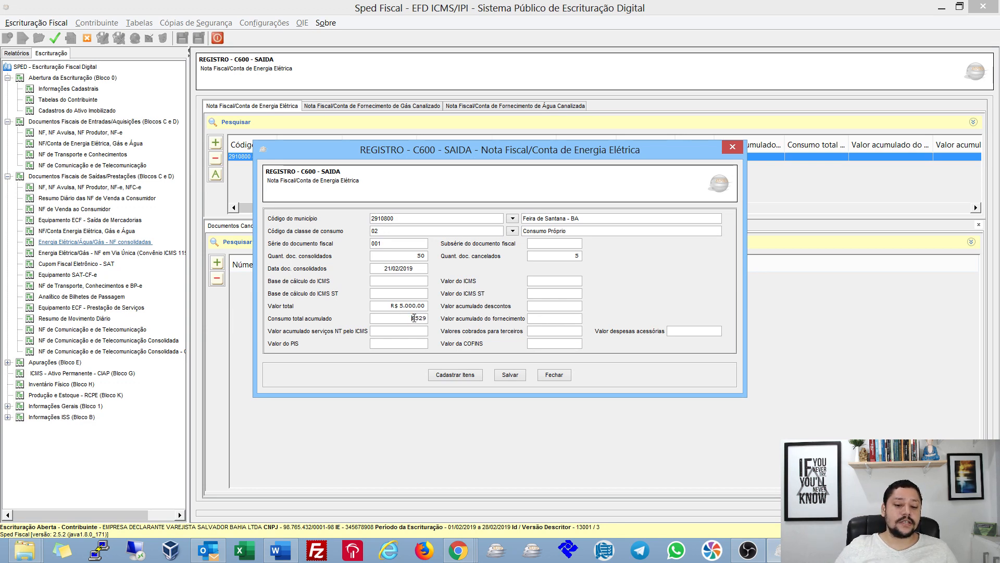
# - Set the accumulated supply value to R$ 4.500,00 and the amounts charged for third parties to R$ 500,00
pyautogui.click(554, 317)
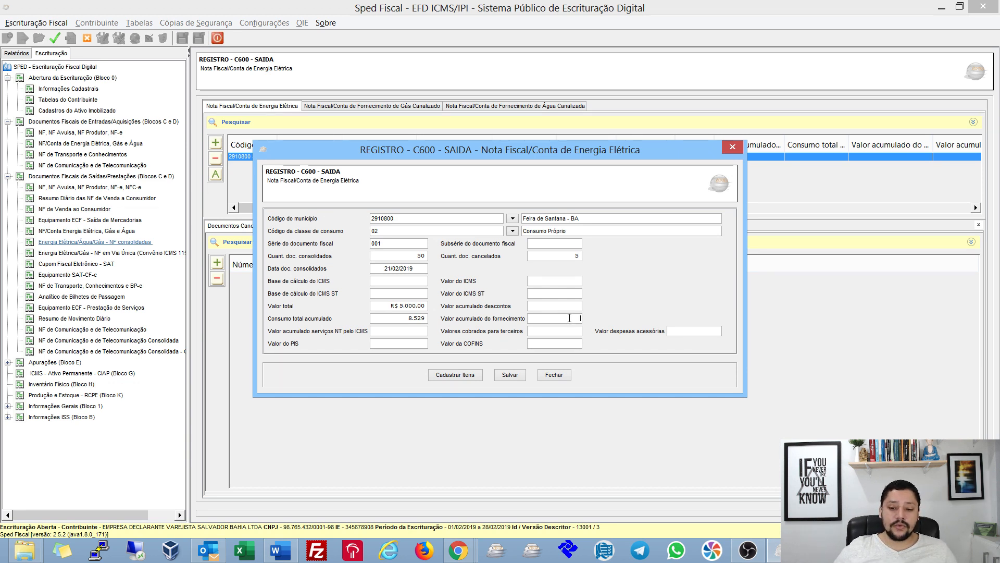
pyautogui.write('4500')
pyautogui.press('Tab')
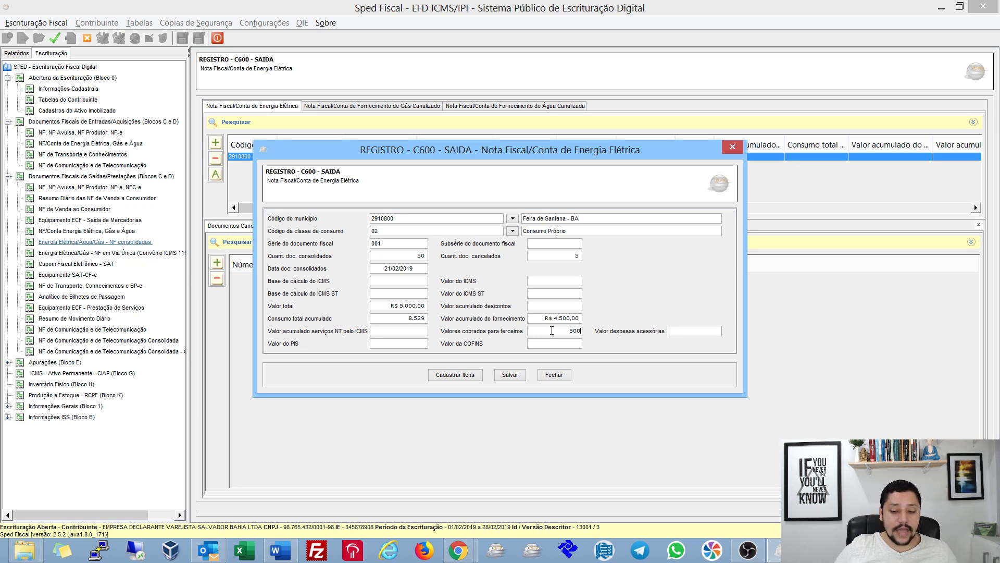
pyautogui.press('Tab')
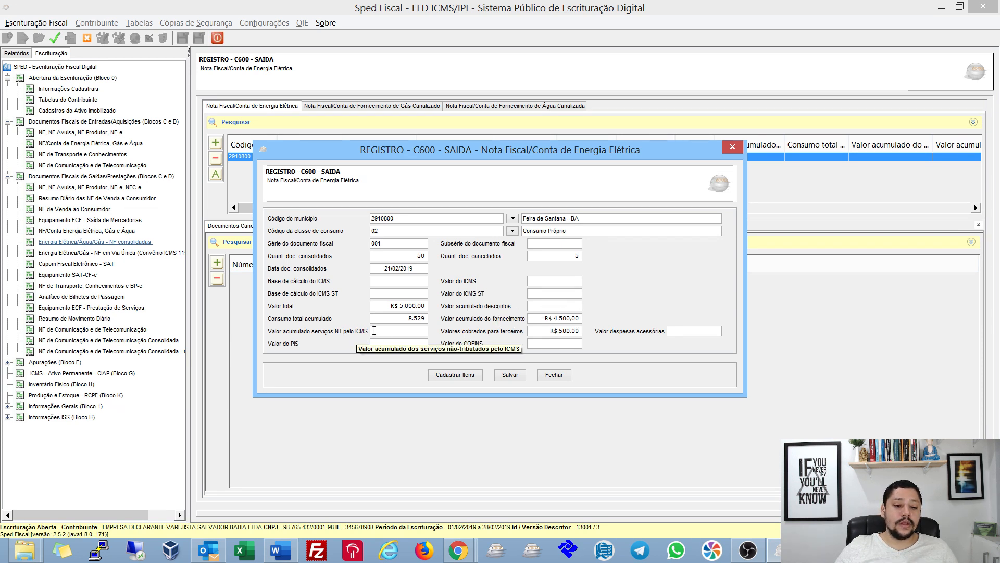
# - Leave the non-taxed services, PIS, COFINS and accessory expenses values blank and save the electricity bill entry
pyautogui.click(407, 331)
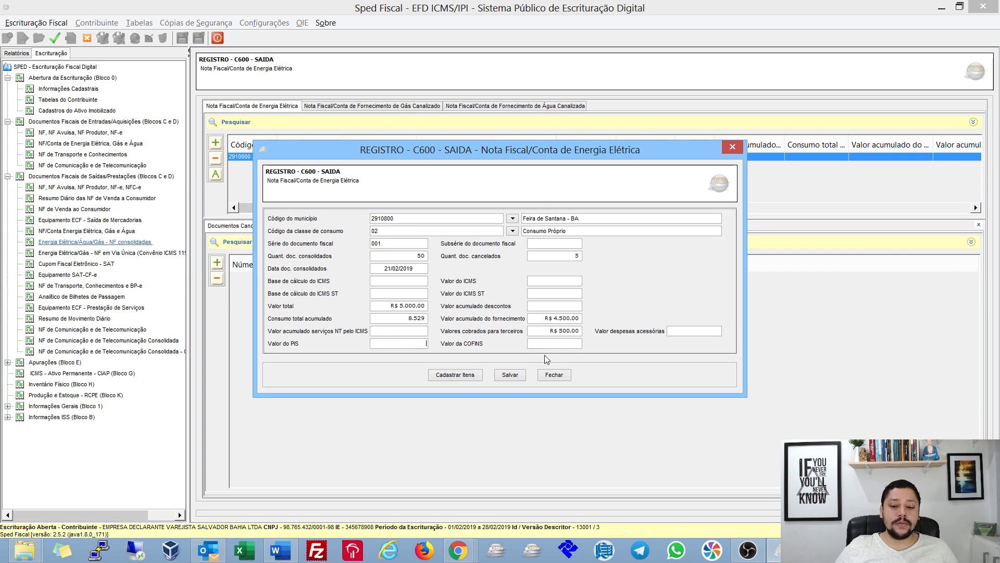
pyautogui.click(555, 345)
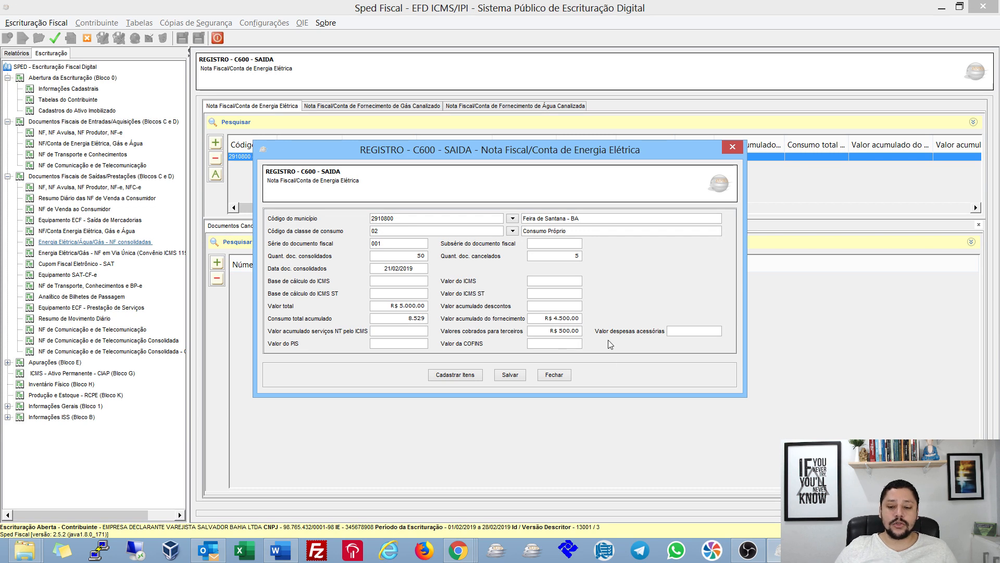
pyautogui.click(687, 331)
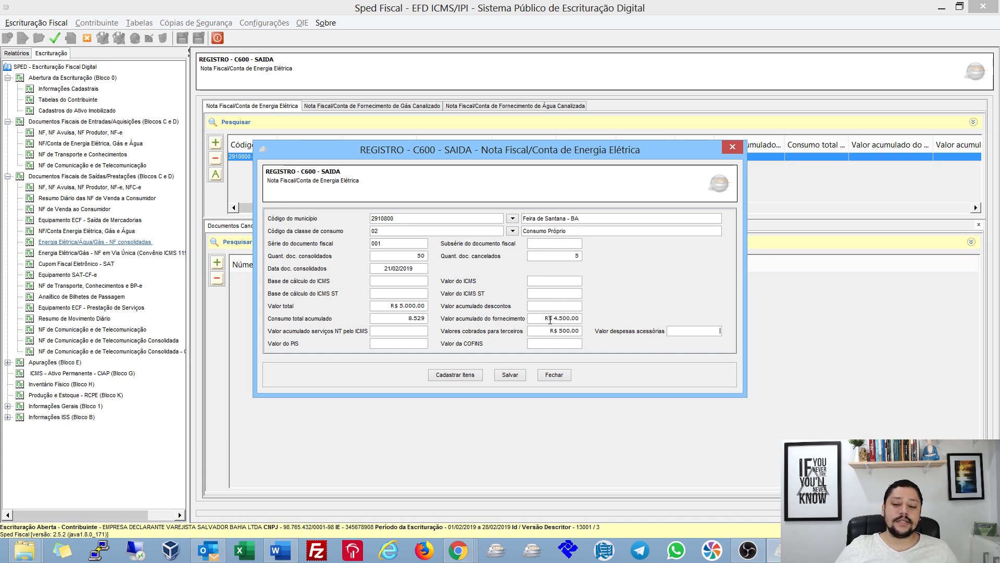
pyautogui.click(552, 318)
pyautogui.click(556, 331)
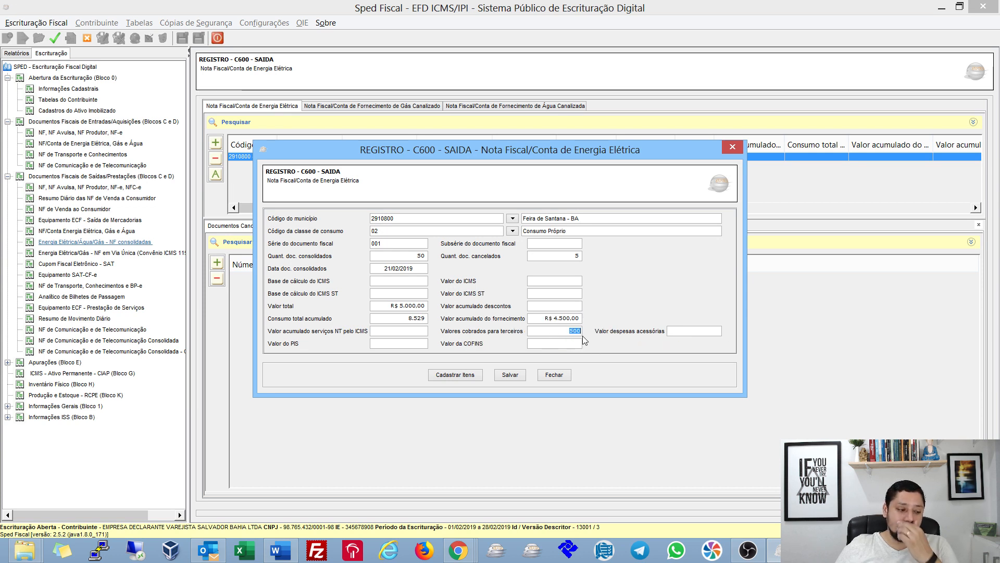
pyautogui.click(689, 332)
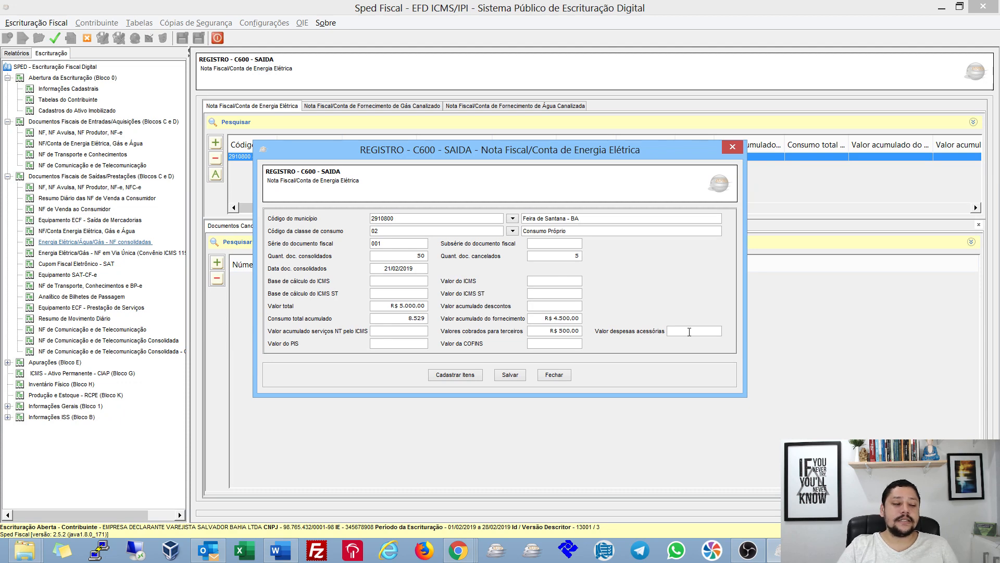
pyautogui.click(513, 376)
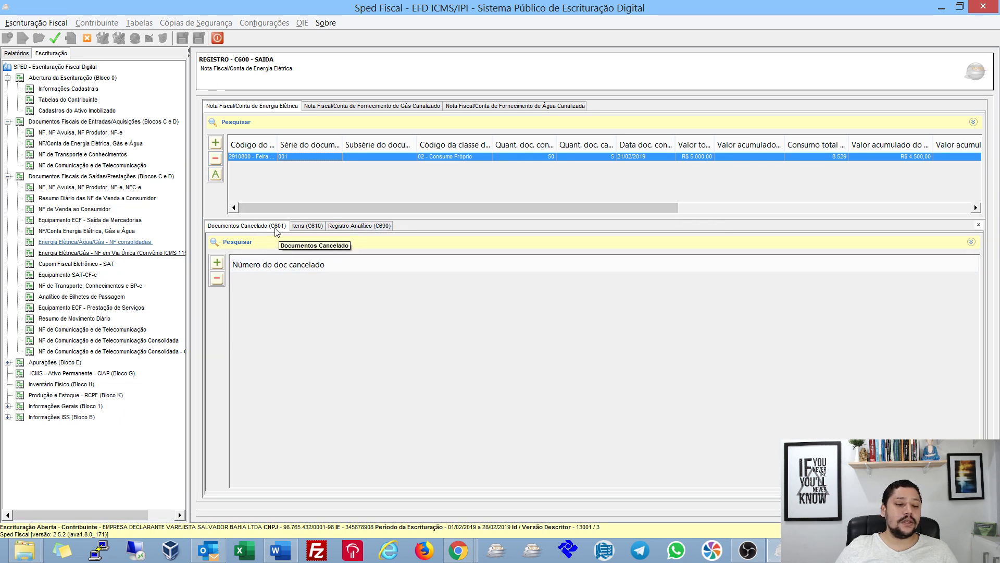
# - Check the entry's cancelled document quantity and add a C601 cancelled document record with document number 5
pyautogui.click(218, 262)
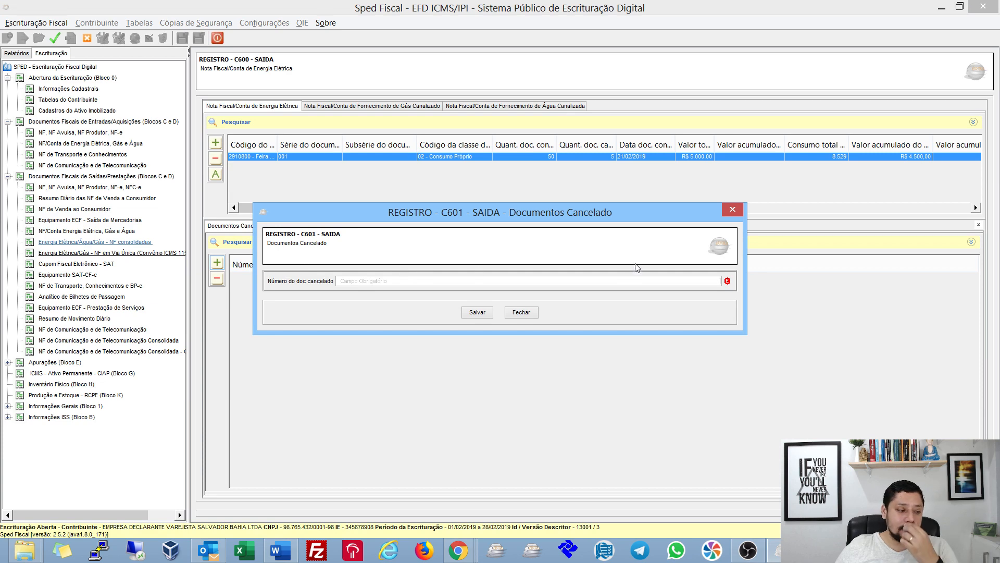
pyautogui.click(522, 313)
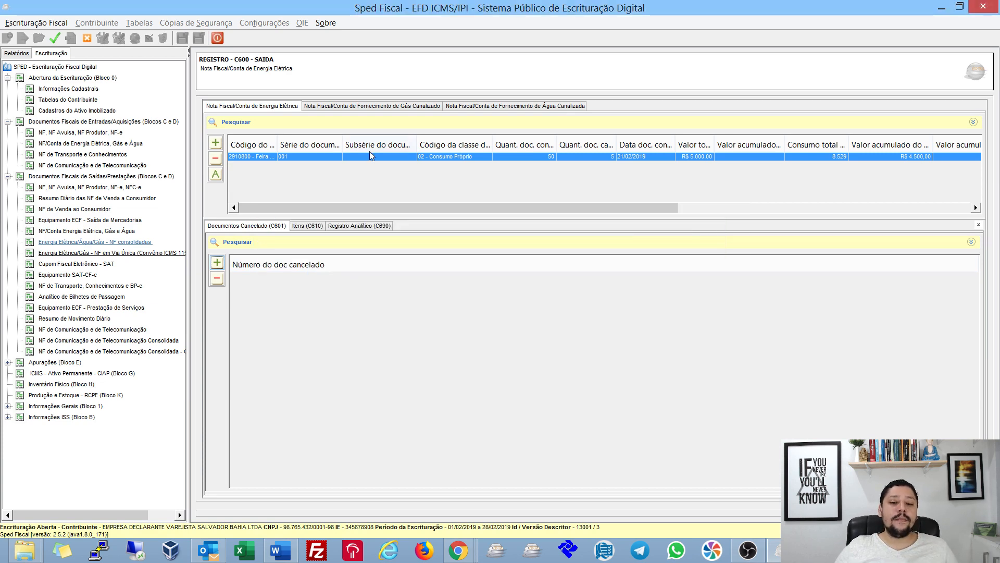
pyautogui.doubleClick(365, 157)
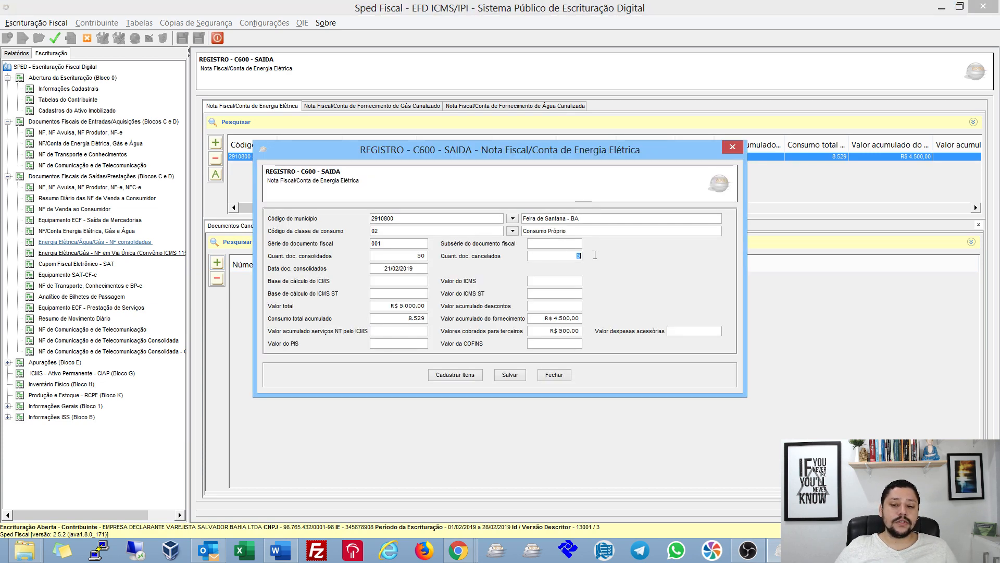
pyautogui.click(554, 375)
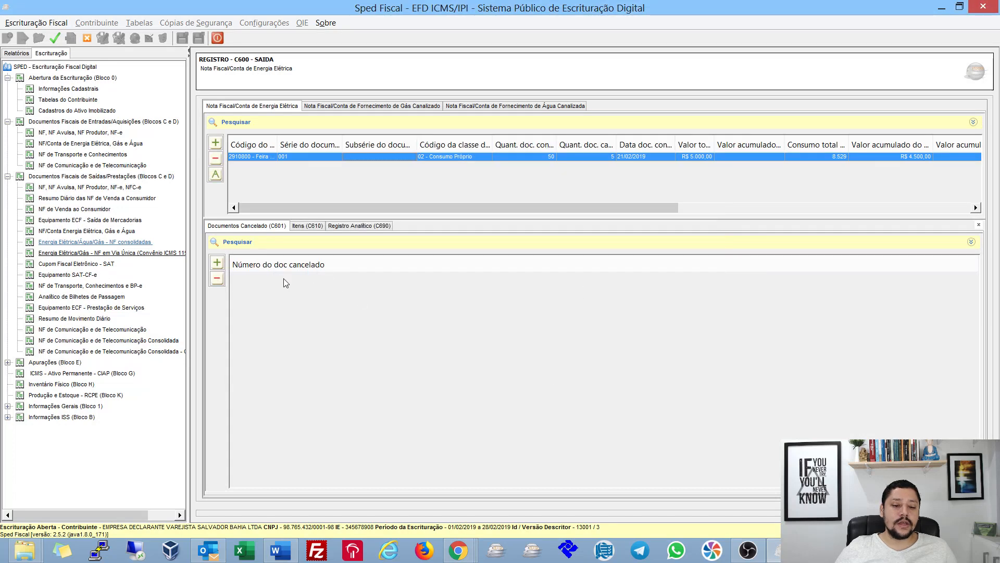
pyautogui.click(218, 268)
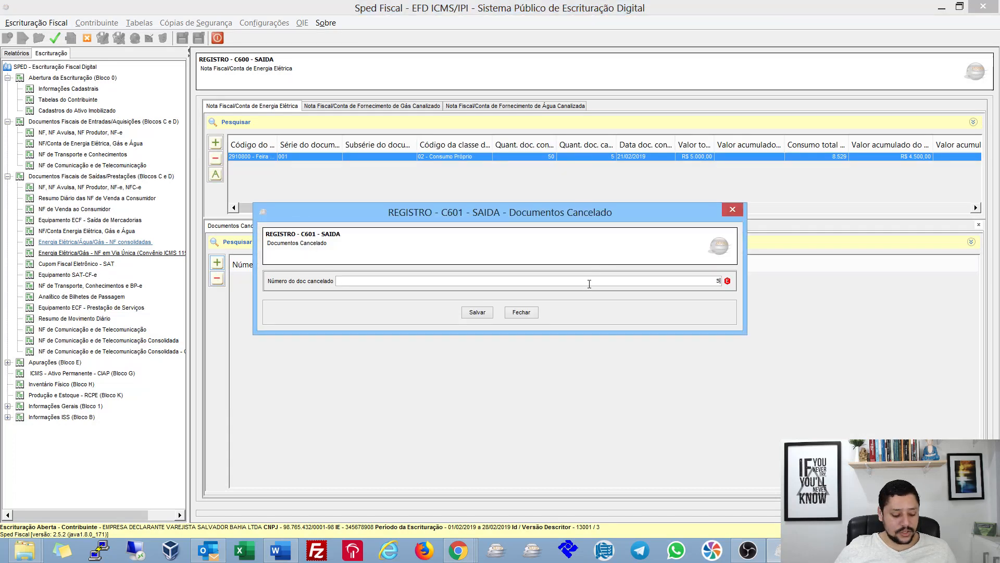
pyautogui.click(521, 313)
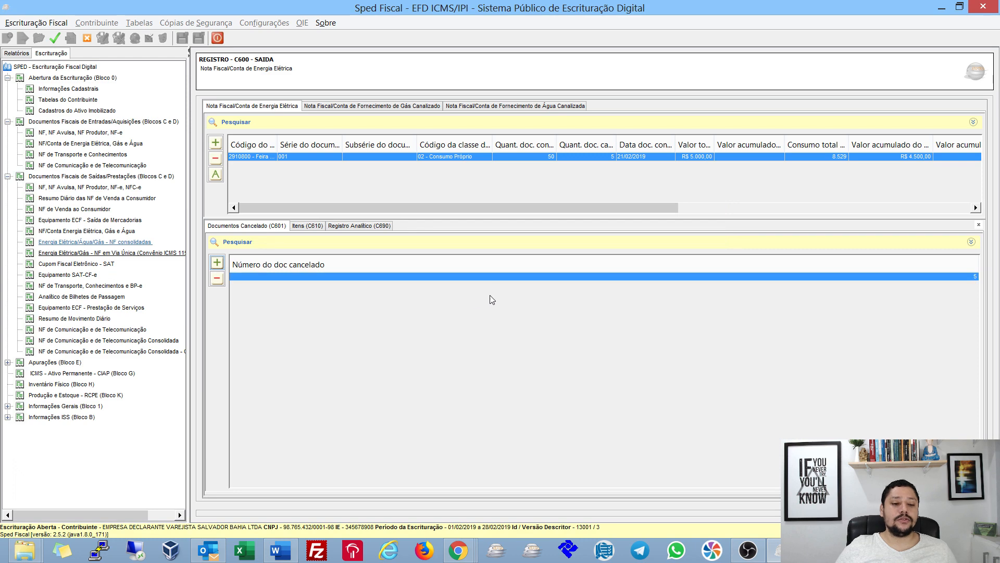
# - Switch to the lesson's mind map in the browser and review its notes on the ICMS, ICMS-ST, PIS and COFINS fields
pyautogui.hotkey('alt', 'Tab')
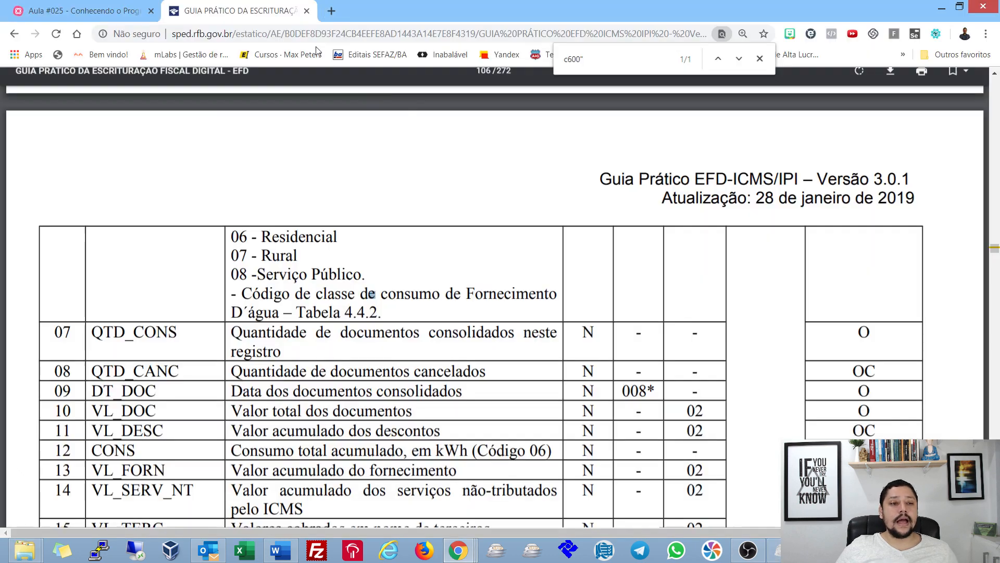
pyautogui.click(121, 9)
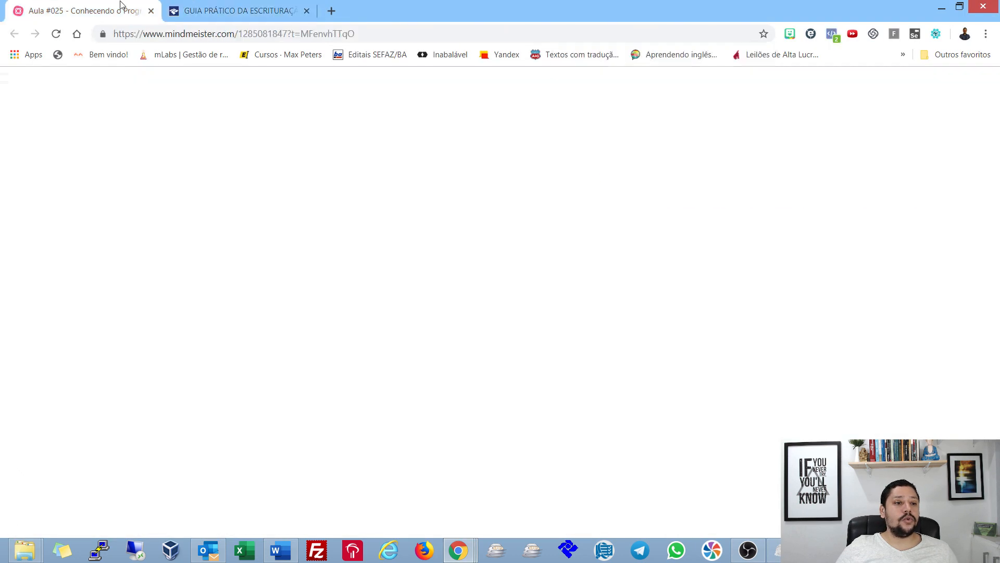
pyautogui.moveTo(343, 344); pyautogui.dragTo(540, 297)
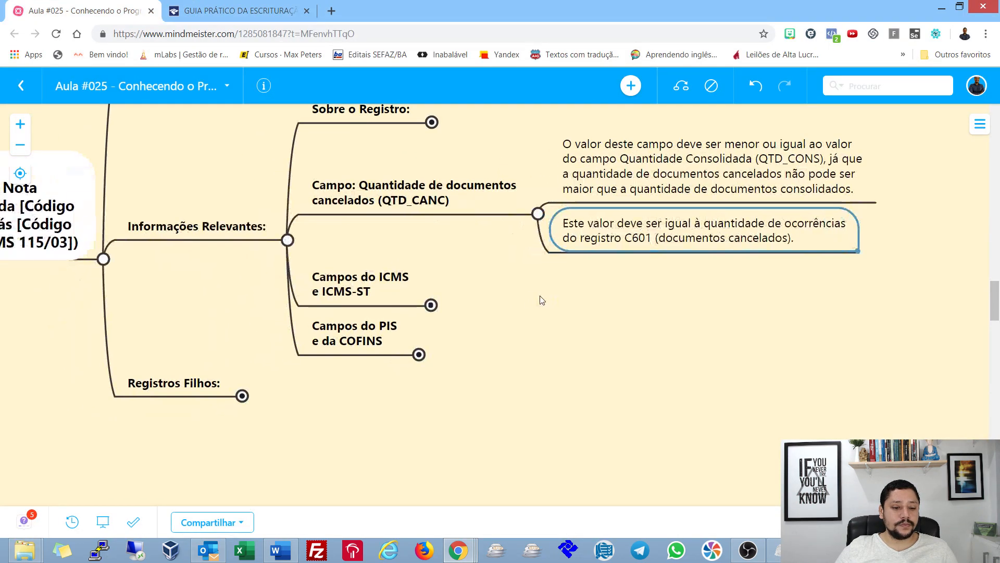
pyautogui.click(431, 305)
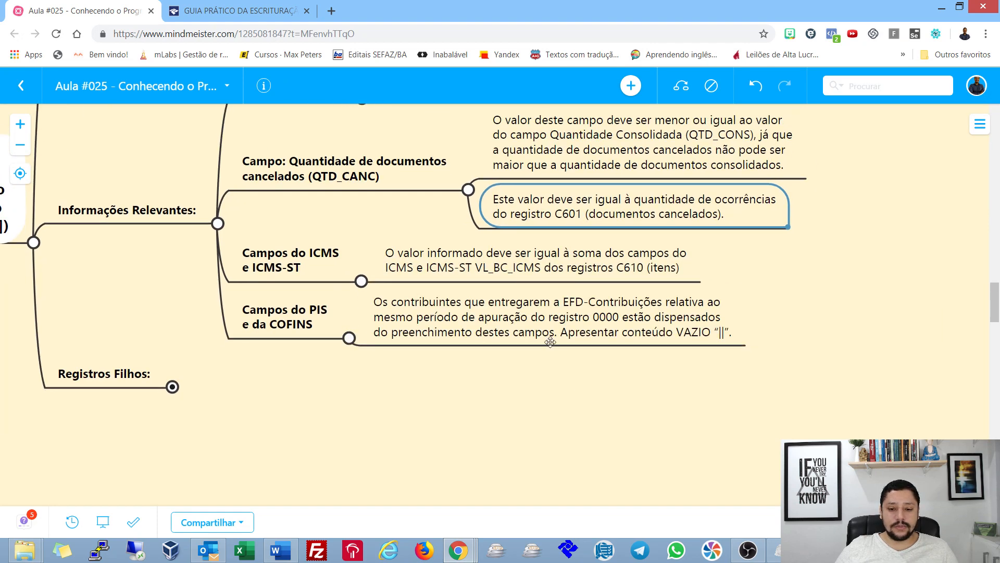
pyautogui.click(552, 341)
pyautogui.click(475, 265)
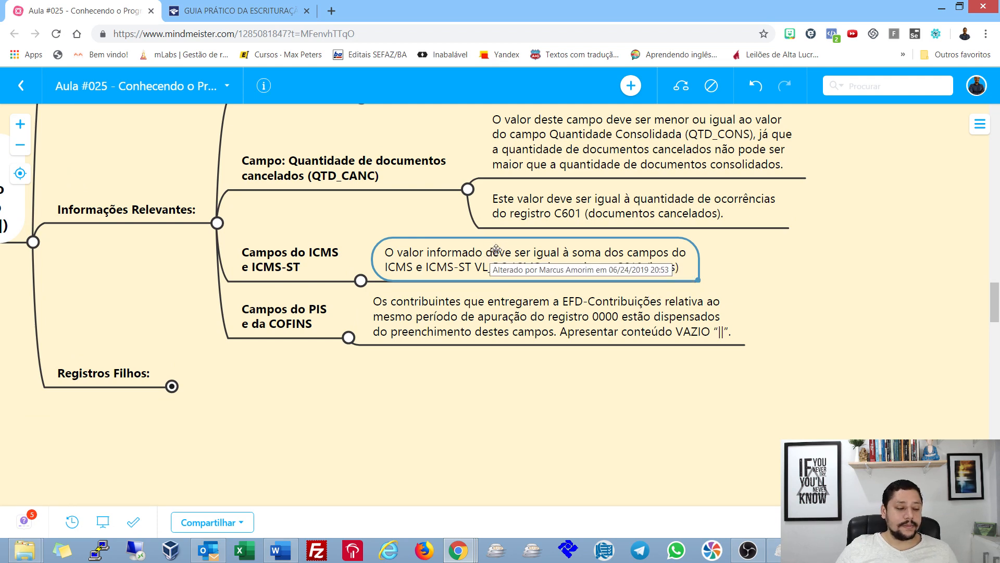
# - Return to Sped Fiscal, review the C600 entry's ICMS and ICMS-ST fields, and display its C610 items list
pyautogui.hotkey('alt', 'Tab')
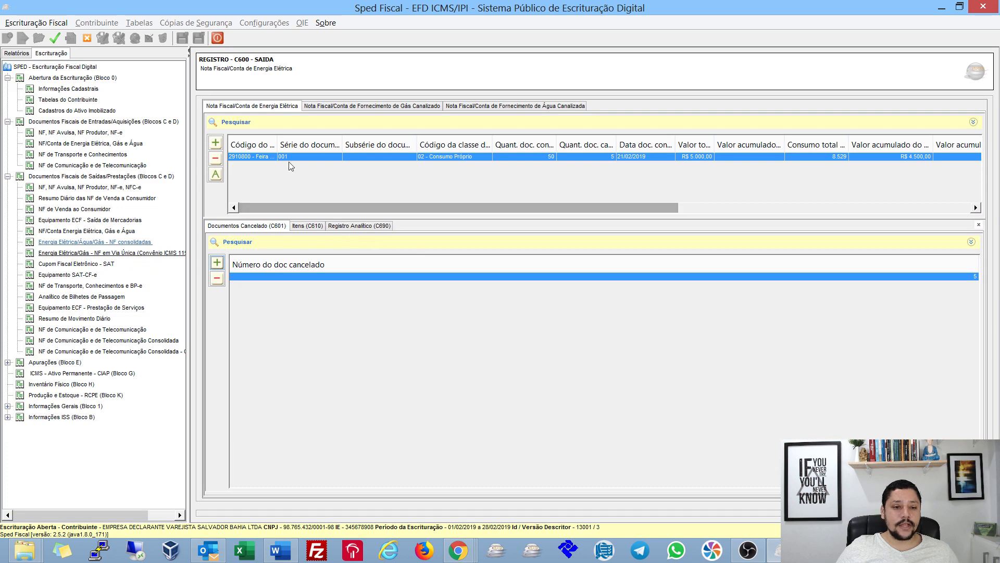
pyautogui.doubleClick(295, 154)
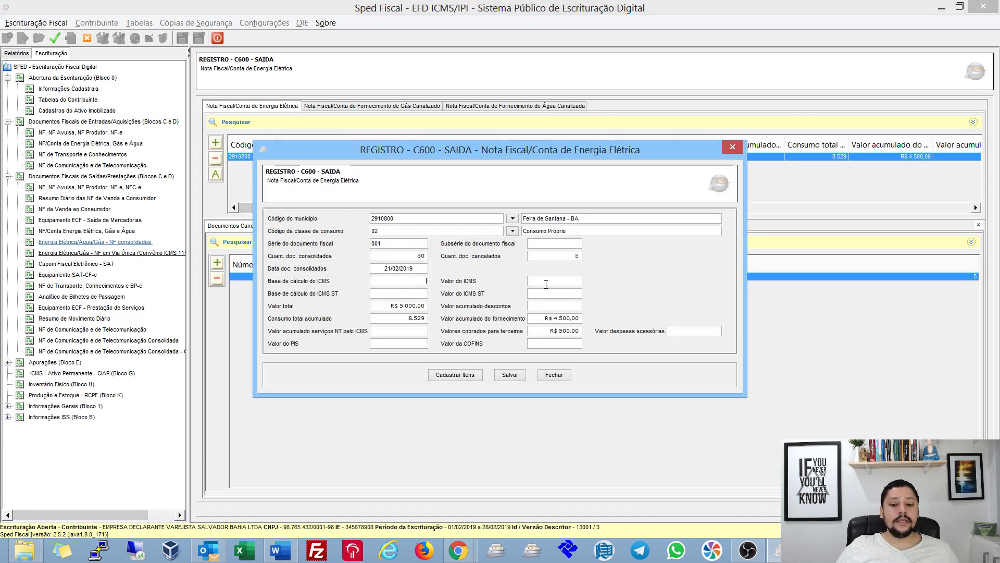
pyautogui.click(417, 293)
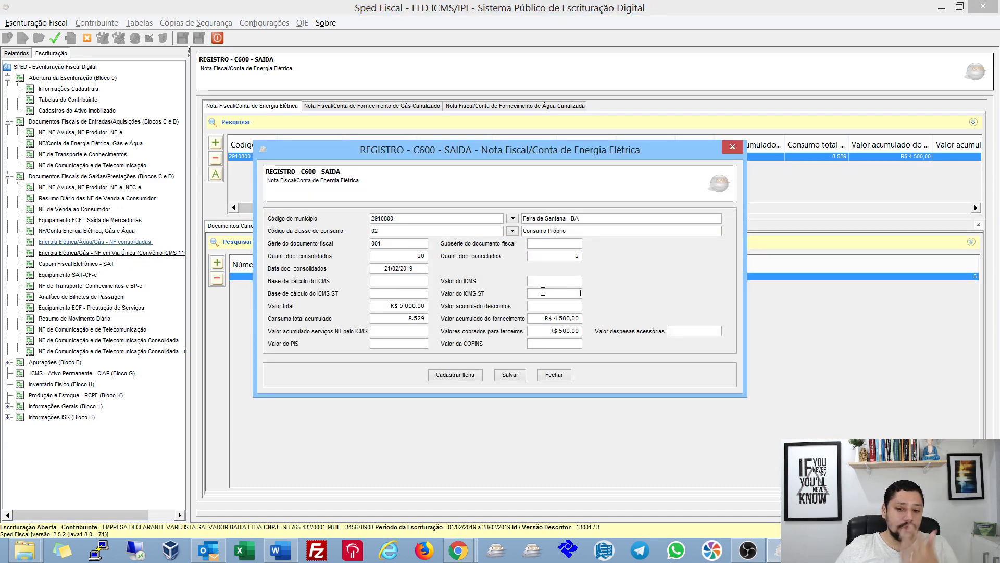
pyautogui.click(554, 374)
pyautogui.click(315, 227)
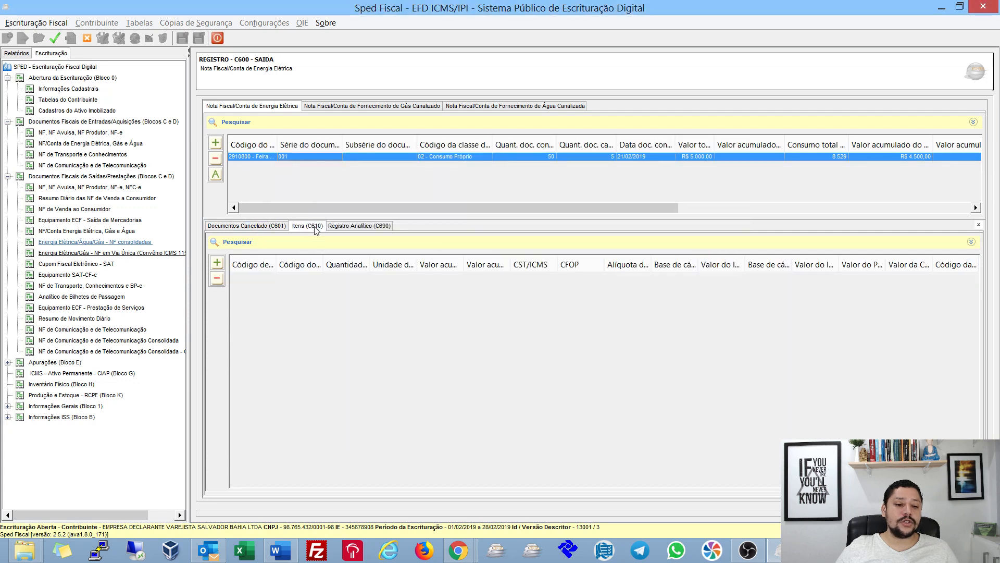
# - Look over a blank C610 item form, close it unfilled, and reopen the C600 electricity entry to review its fields
pyautogui.click(217, 262)
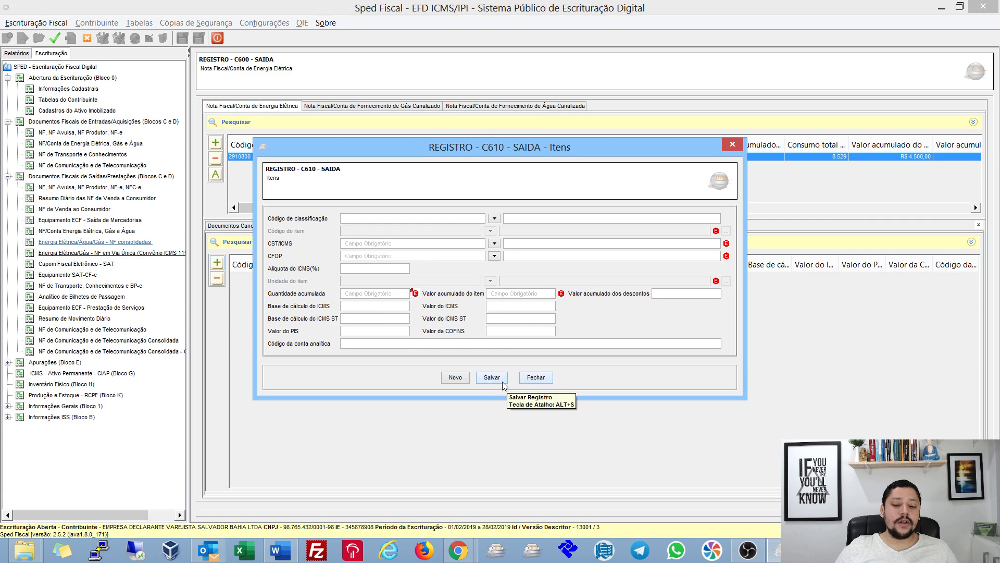
pyautogui.click(525, 376)
pyautogui.doubleClick(280, 155)
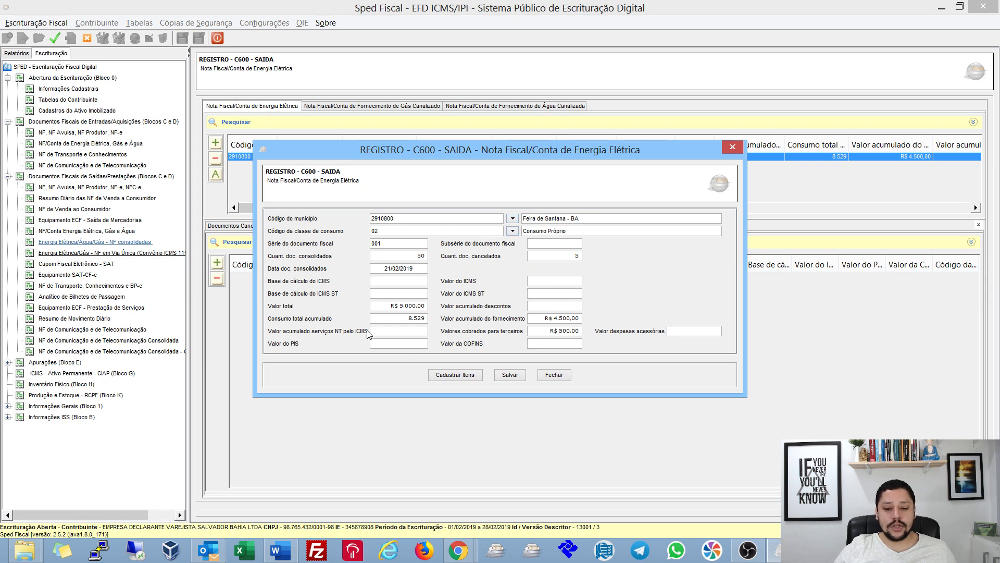
pyautogui.click(518, 377)
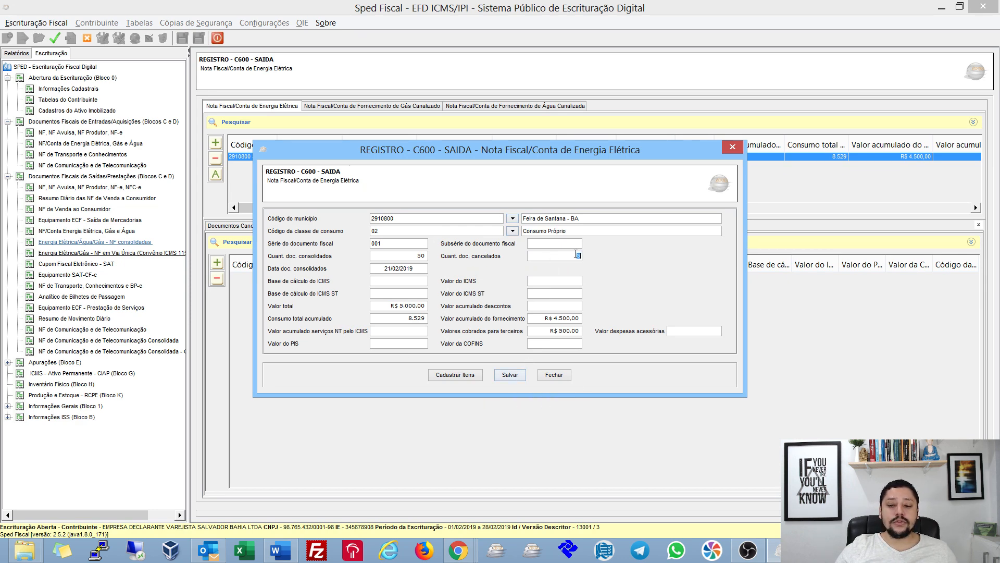
# - Switch to the mind map in the browser, collapse the notes already covered, and expand the C600 child registers branch
pyautogui.hotkey('alt', 'Tab')
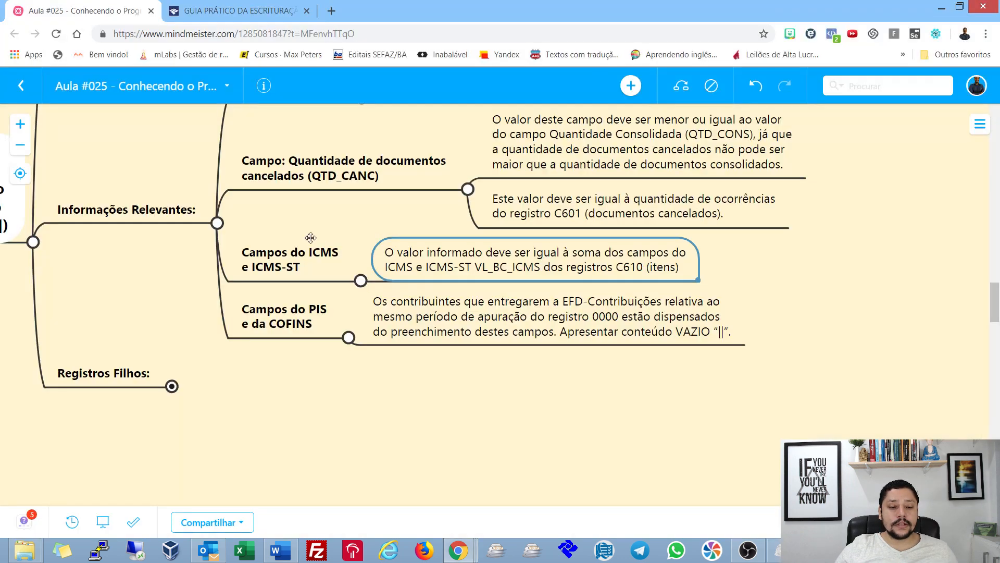
pyautogui.moveTo(175, 321); pyautogui.dragTo(244, 257)
pyautogui.click(241, 322)
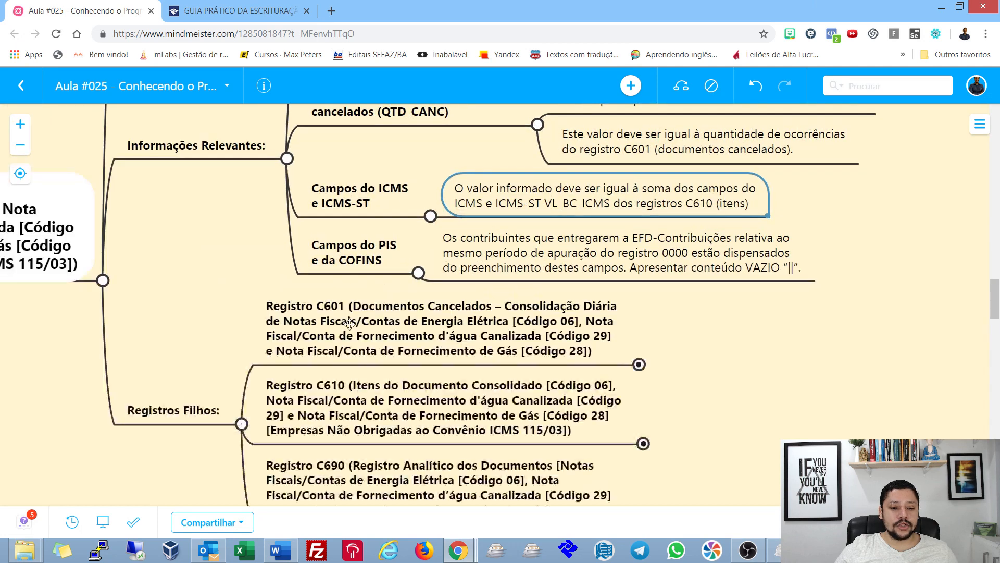
pyautogui.moveTo(862, 373); pyautogui.dragTo(813, 433)
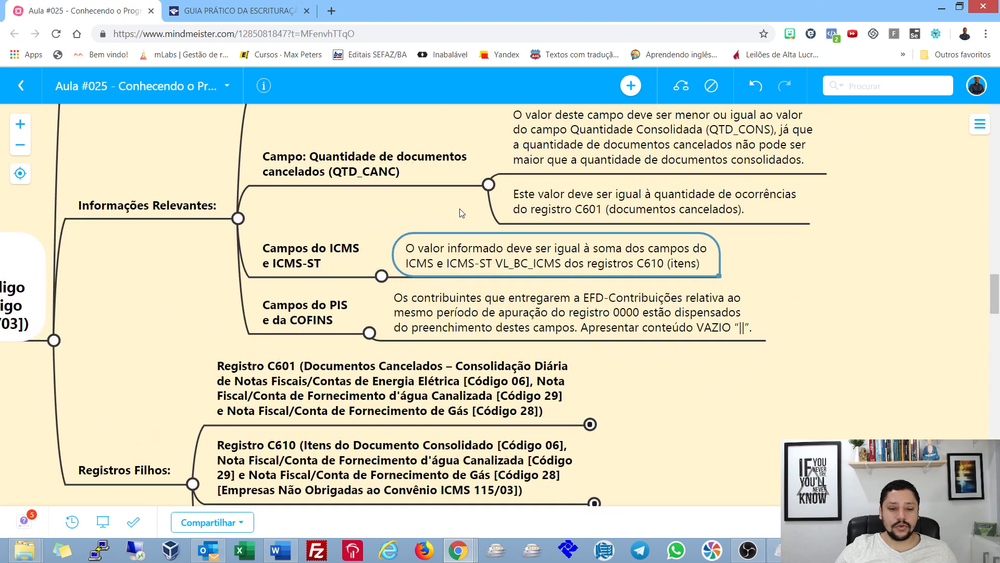
pyautogui.click(488, 184)
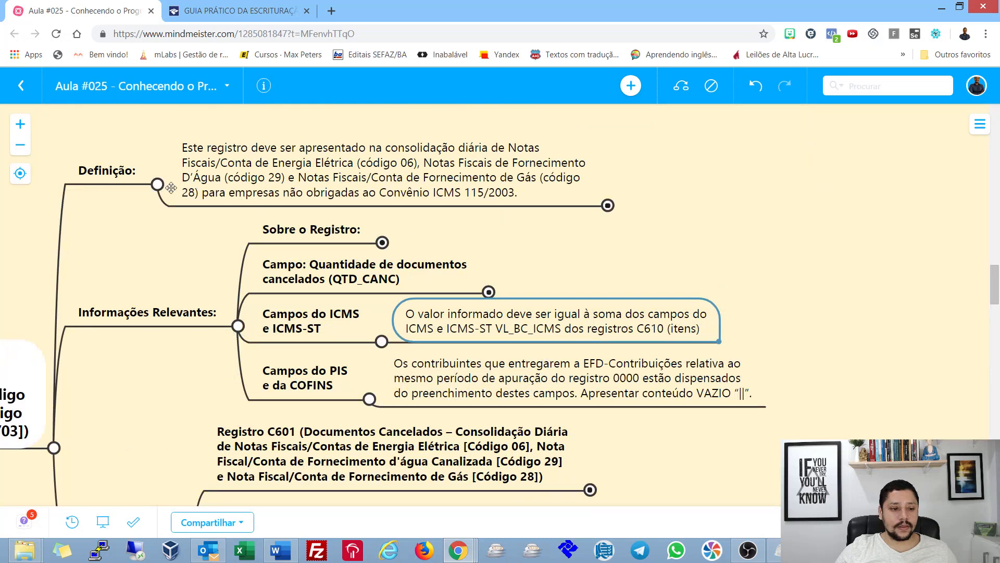
pyautogui.scroll(-3, 336, 232)
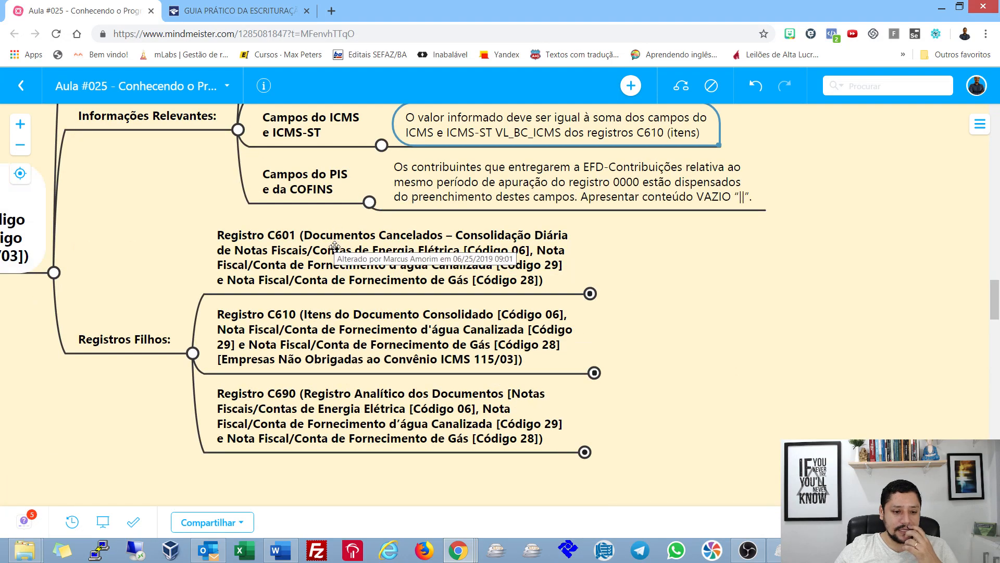
pyautogui.scroll(-1, 465, 210)
# - Expand the C601 cancelled documents topic in the mind map and read its definition
pyautogui.click(465, 209)
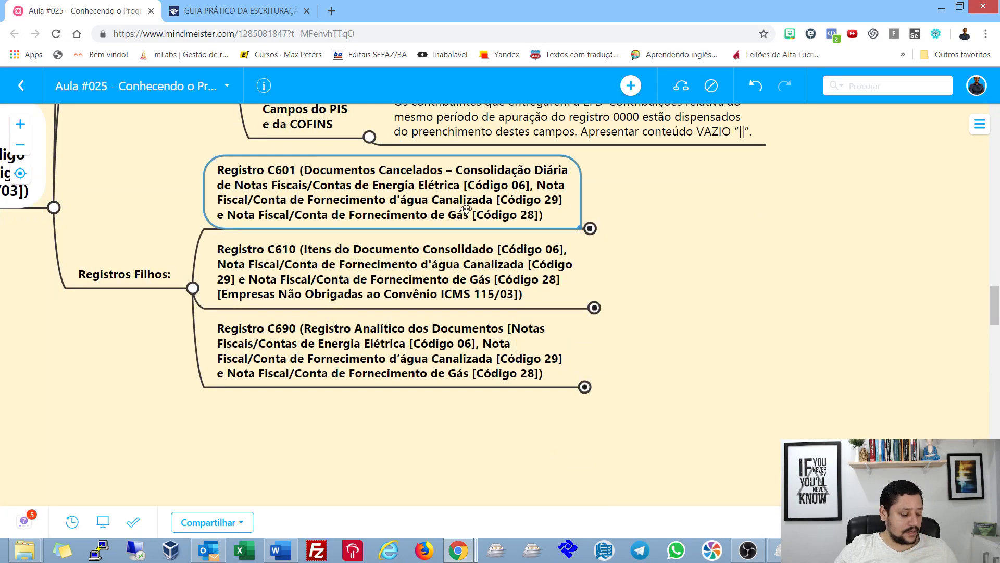
pyautogui.click(590, 228)
pyautogui.click(550, 228)
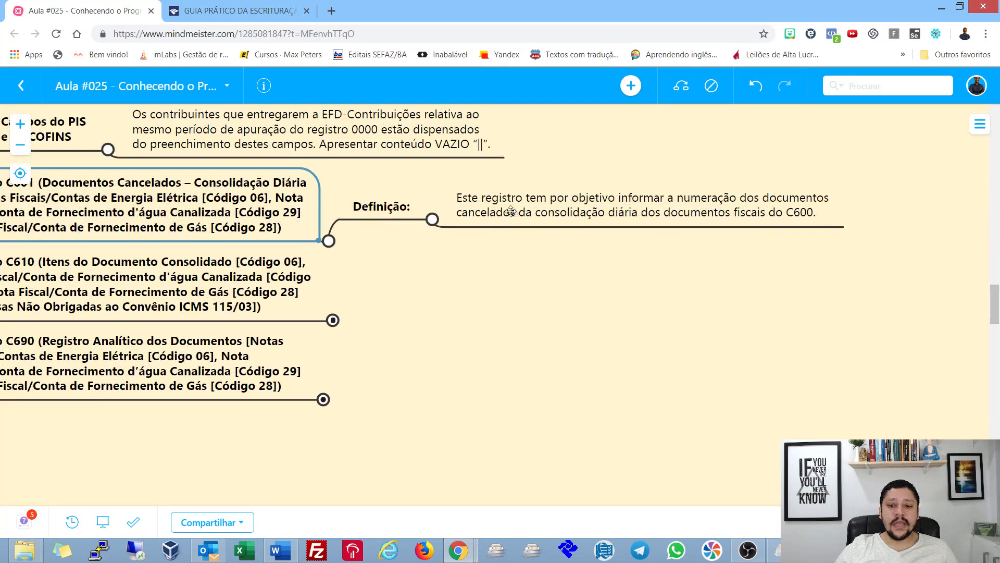
pyautogui.click(625, 212)
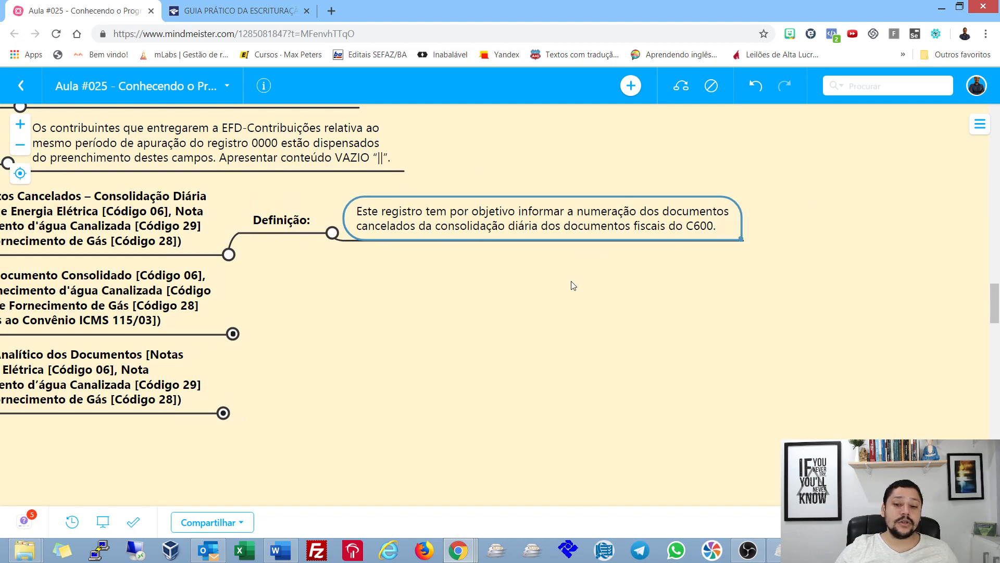
pyautogui.moveTo(569, 283); pyautogui.dragTo(494, 255)
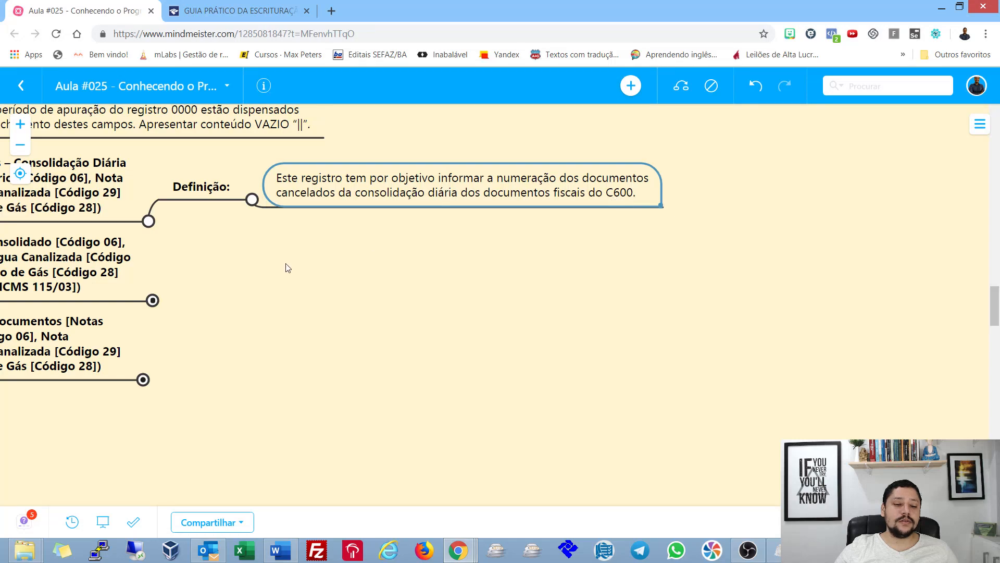
pyautogui.moveTo(287, 266); pyautogui.dragTo(513, 363)
pyautogui.moveTo(581, 194); pyautogui.dragTo(677, 305)
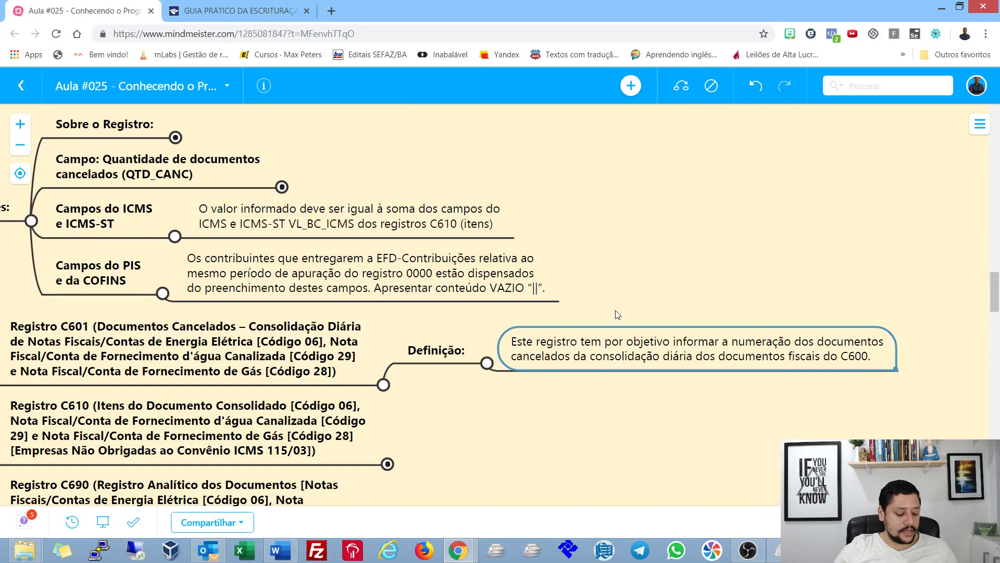
# - Return to Sped Fiscal, set the C601 record's cancelled document number to 10 and save it
pyautogui.hotkey('alt', 'Tab')
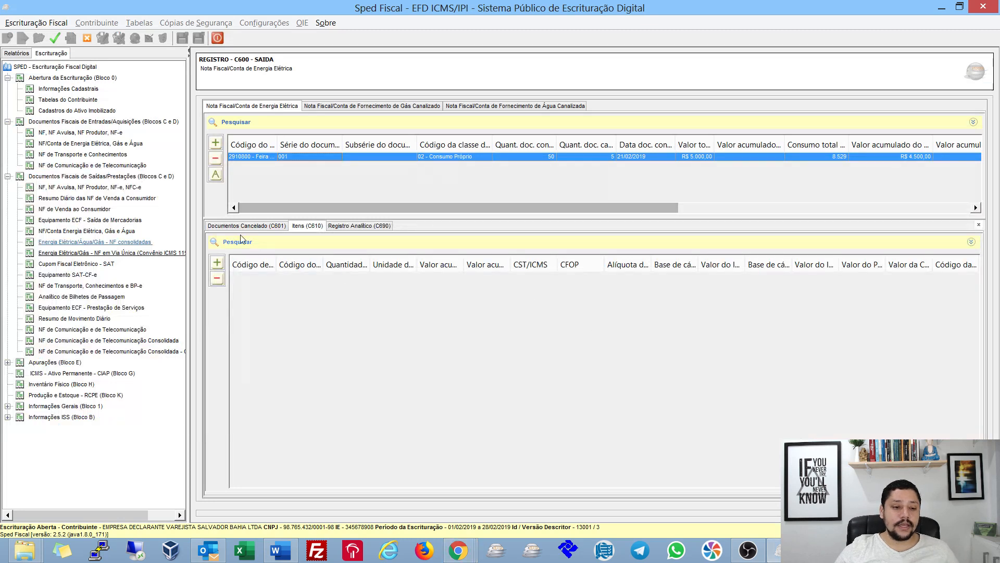
pyautogui.click(255, 226)
pyautogui.doubleClick(242, 276)
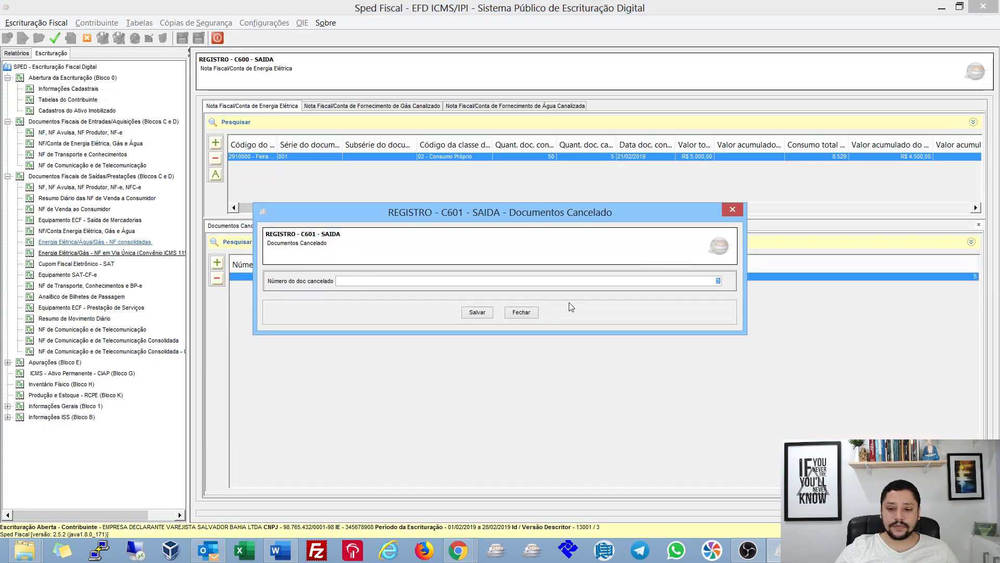
pyautogui.click(519, 312)
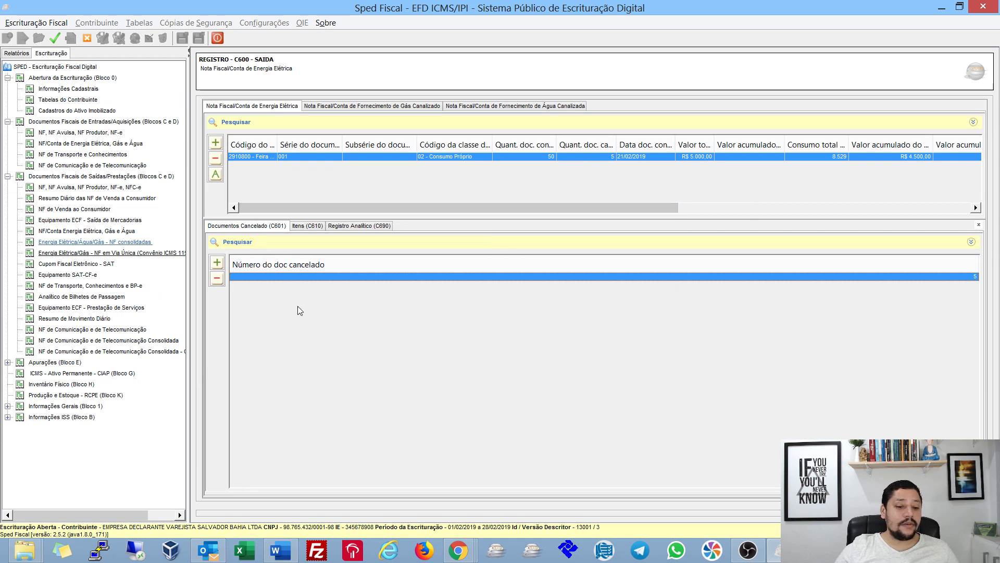
pyautogui.doubleClick(302, 276)
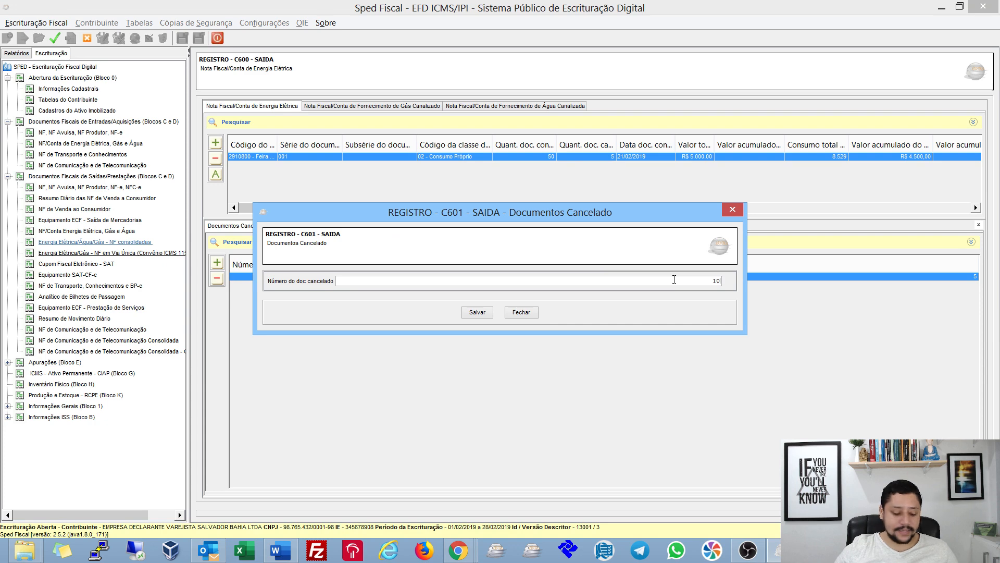
pyautogui.click(478, 315)
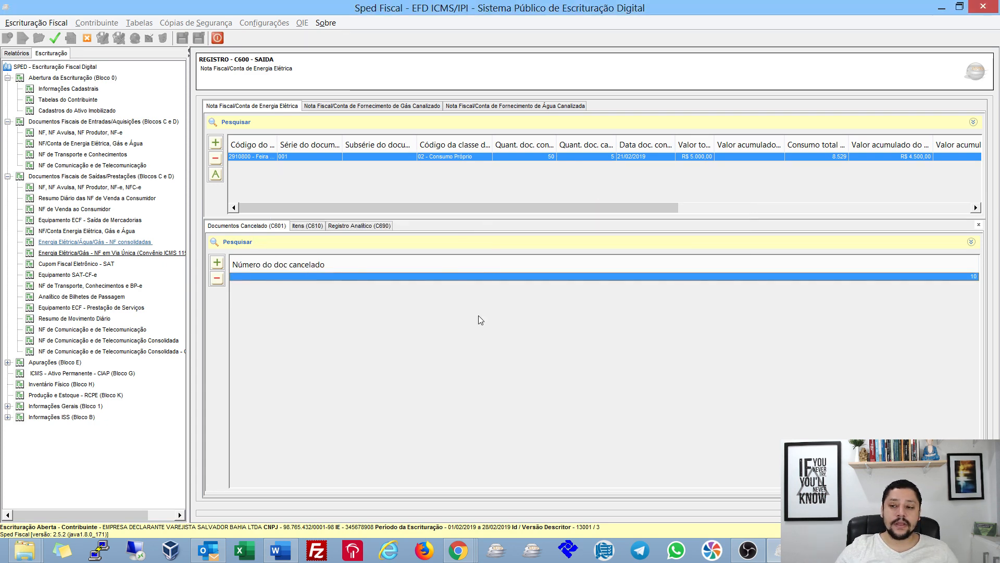
# - Validate the open bookkeeping and review the errors and warnings in the validation report, including the C601 cancelled document check
pyautogui.click(371, 208)
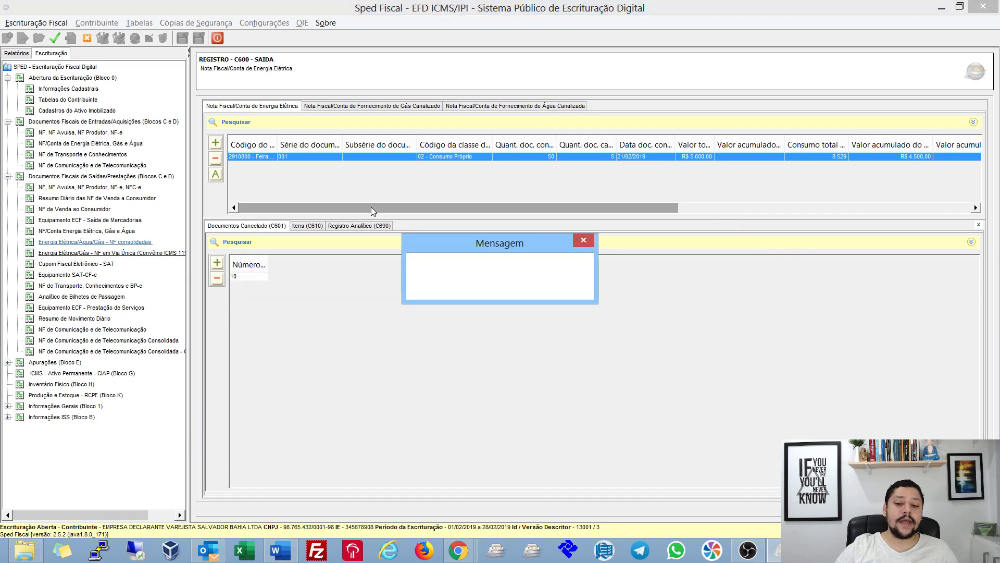
pyautogui.click(55, 38)
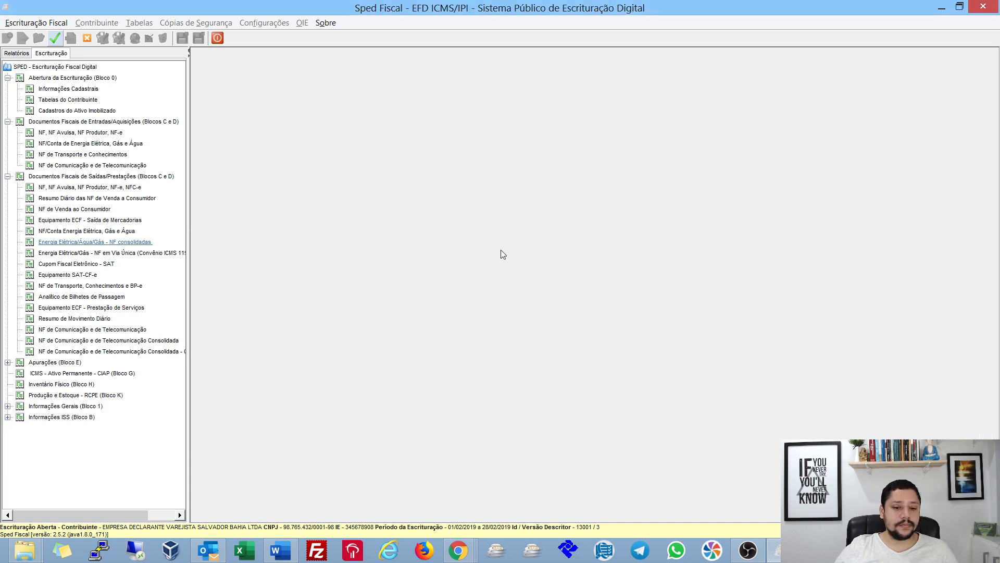
pyautogui.click(512, 295)
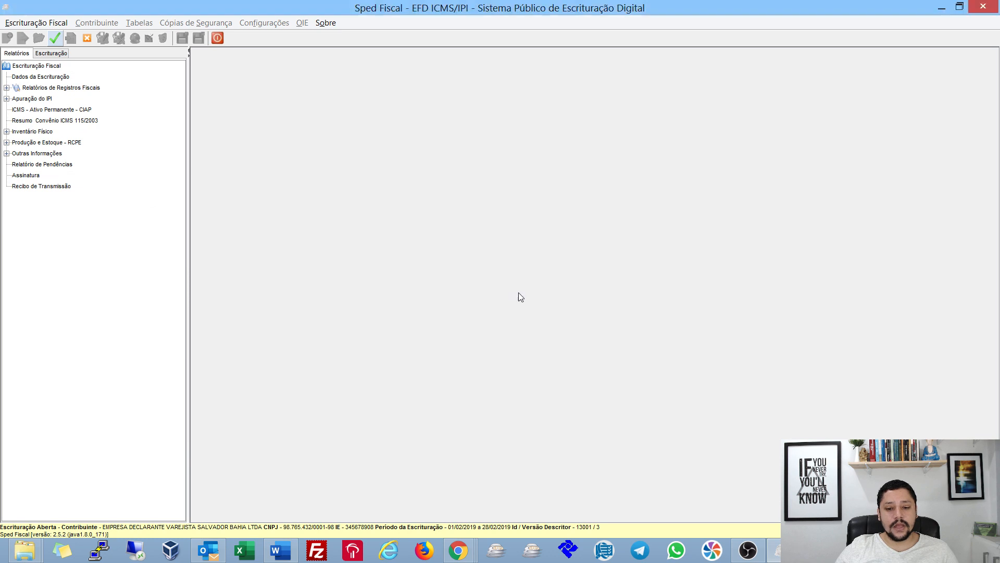
pyautogui.scroll(-1, 562, 170)
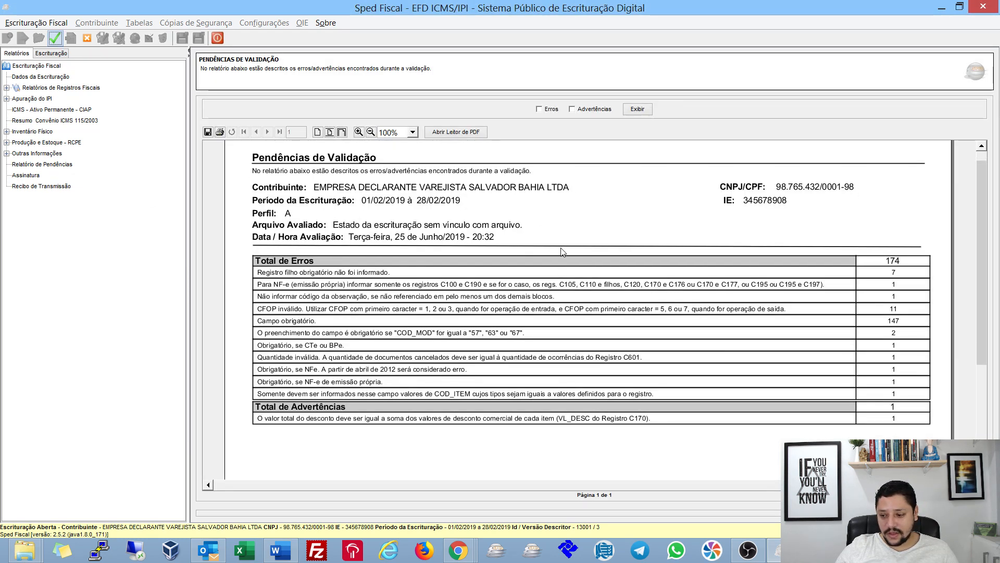
pyautogui.scroll(1, 562, 251)
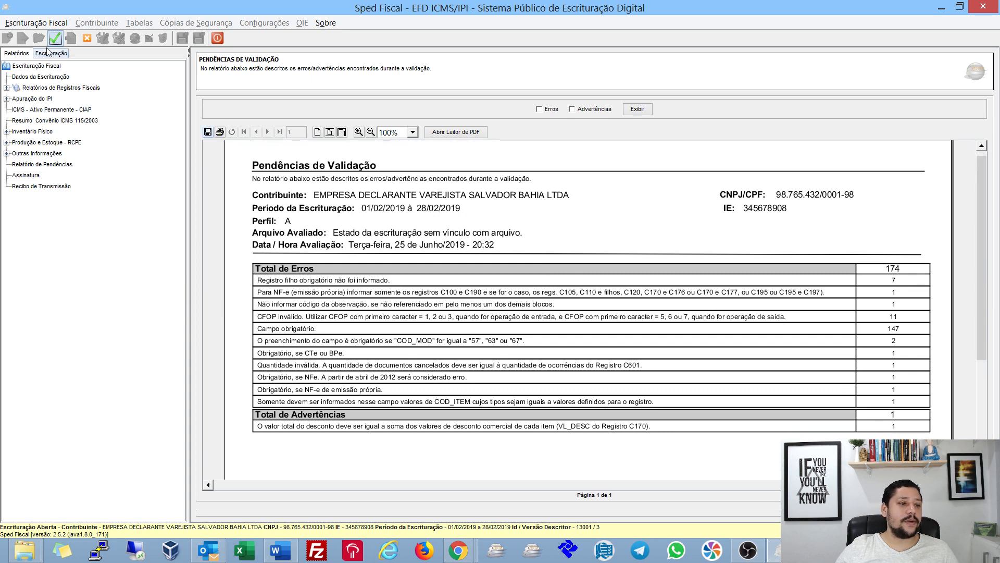
# - Close the current bookkeeping and open the EMPRESA DECLARANTE VAREJISTA SALVADOR BAHIA LTDA one for 01/03/2019 to 31/03/2019
pyautogui.click(50, 53)
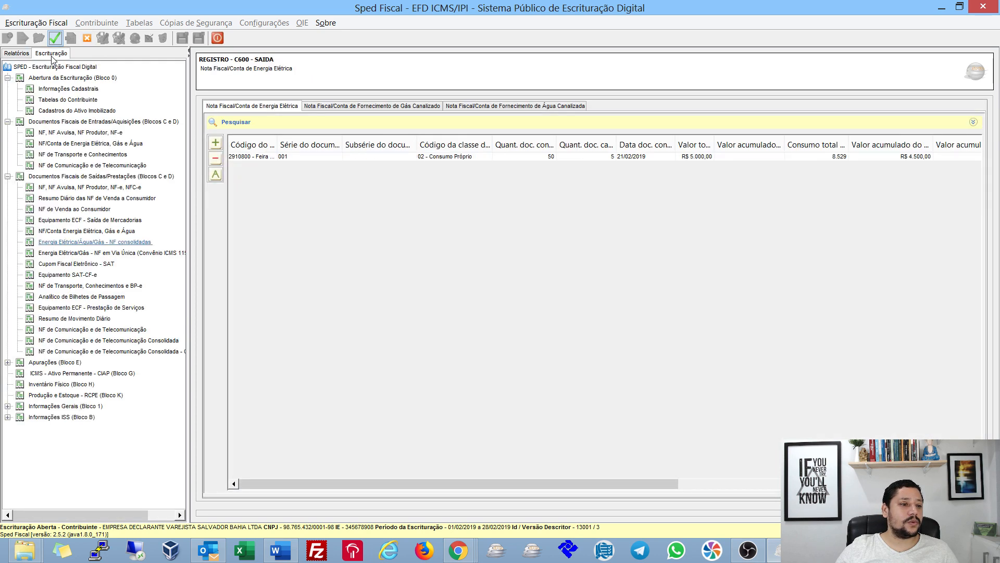
pyautogui.click(87, 39)
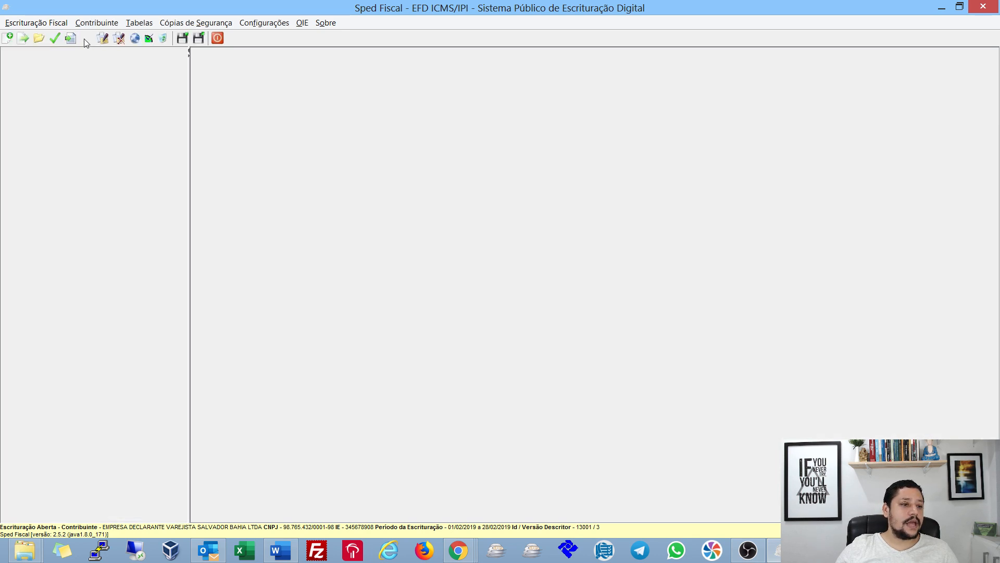
pyautogui.click(38, 38)
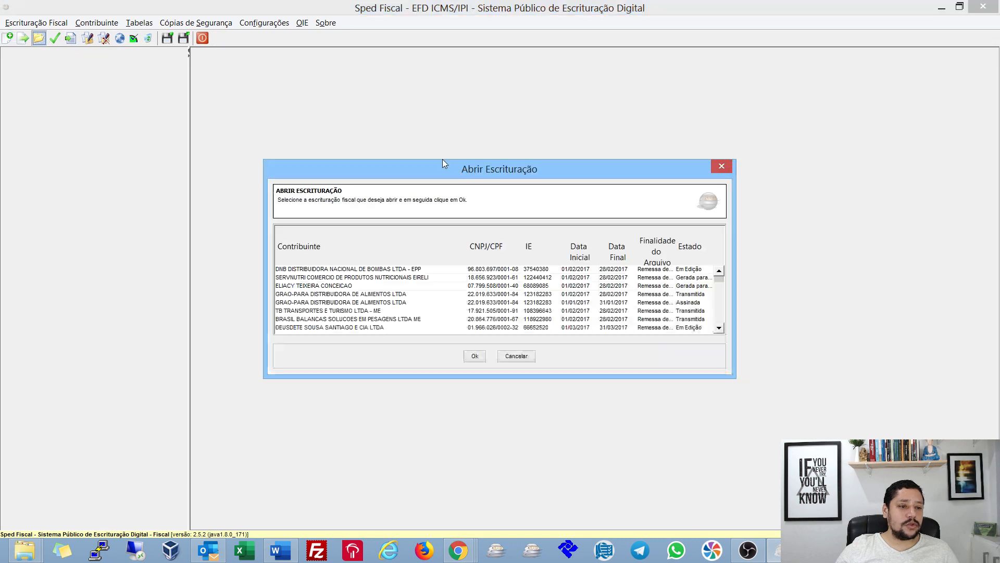
pyautogui.click(580, 254)
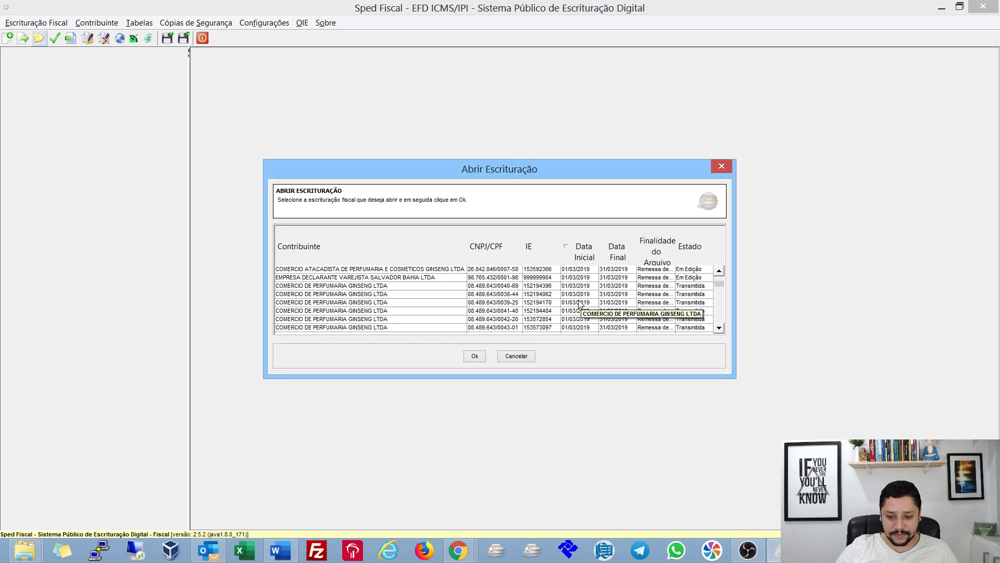
pyautogui.doubleClick(567, 277)
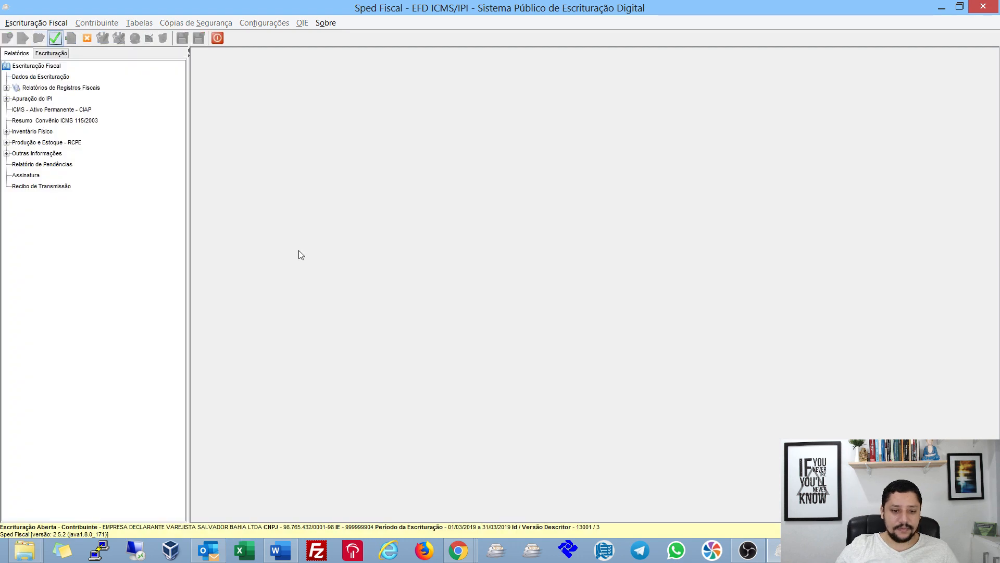
# - In the register 0000 identification record, change the fiscal file profile to B (Perfil B) and save the change
pyautogui.click(56, 54)
pyautogui.doubleClick(73, 68)
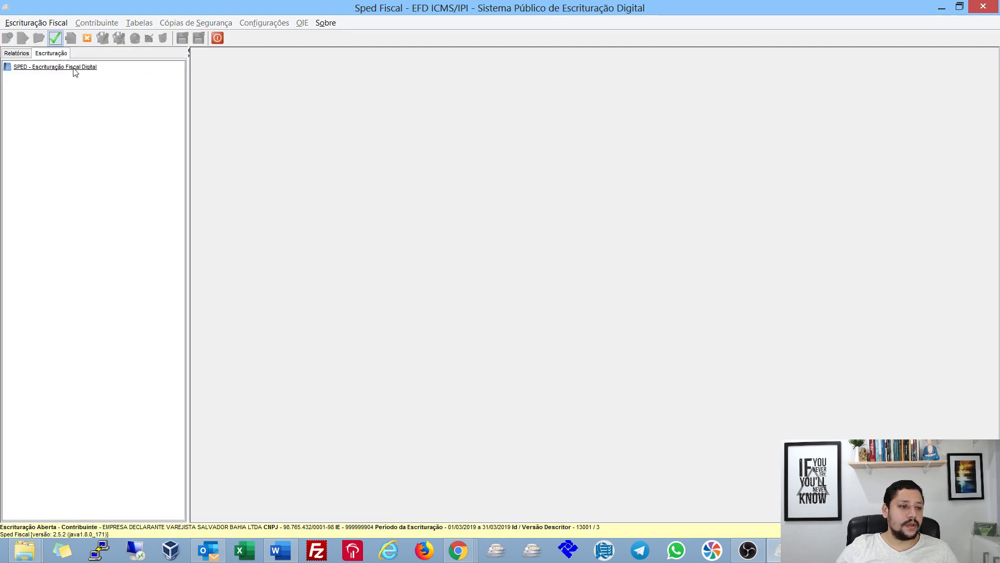
pyautogui.click(59, 81)
pyautogui.click(59, 90)
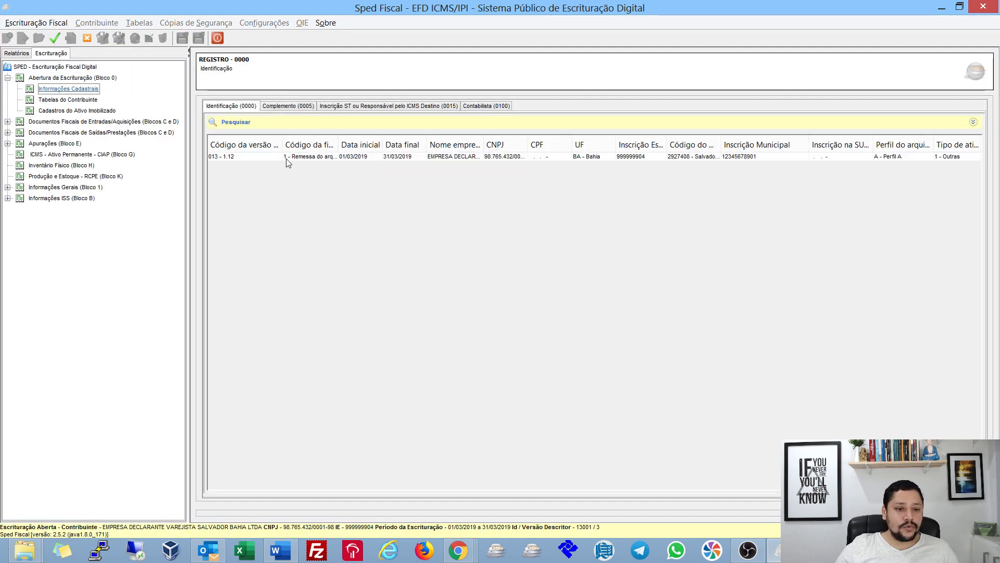
pyautogui.click(277, 157)
pyautogui.doubleClick(277, 156)
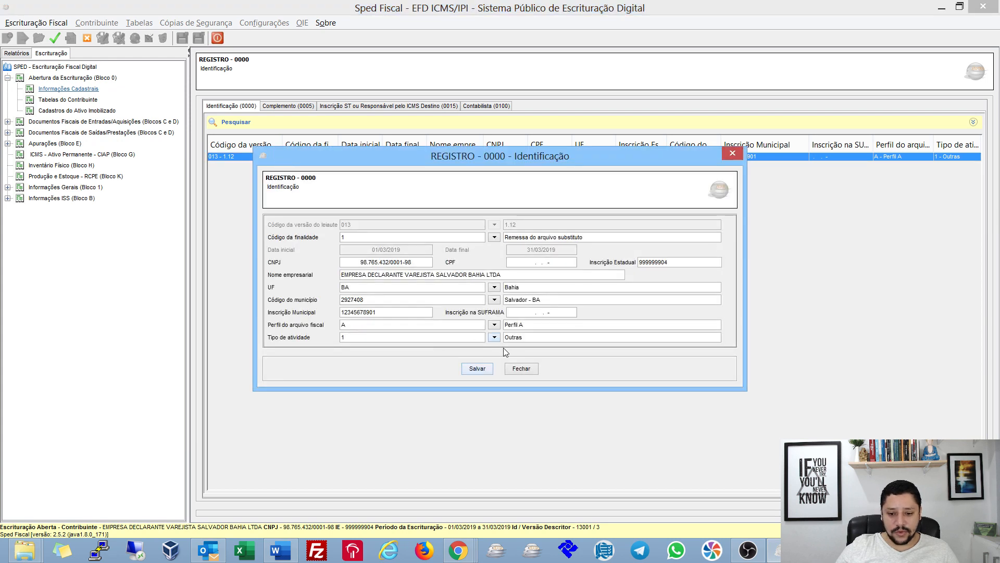
pyautogui.click(495, 325)
pyautogui.click(499, 395)
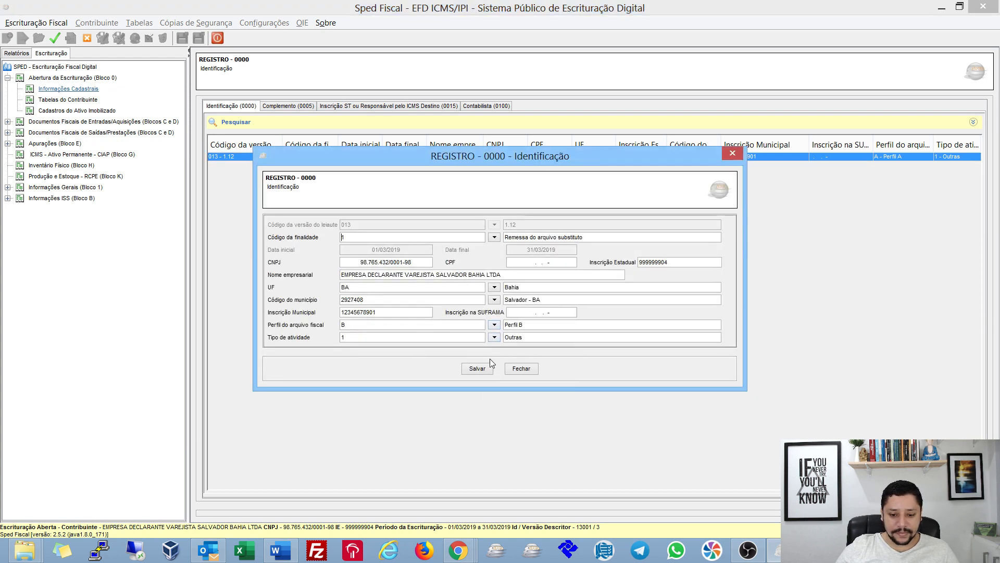
pyautogui.click(521, 369)
pyautogui.click(479, 288)
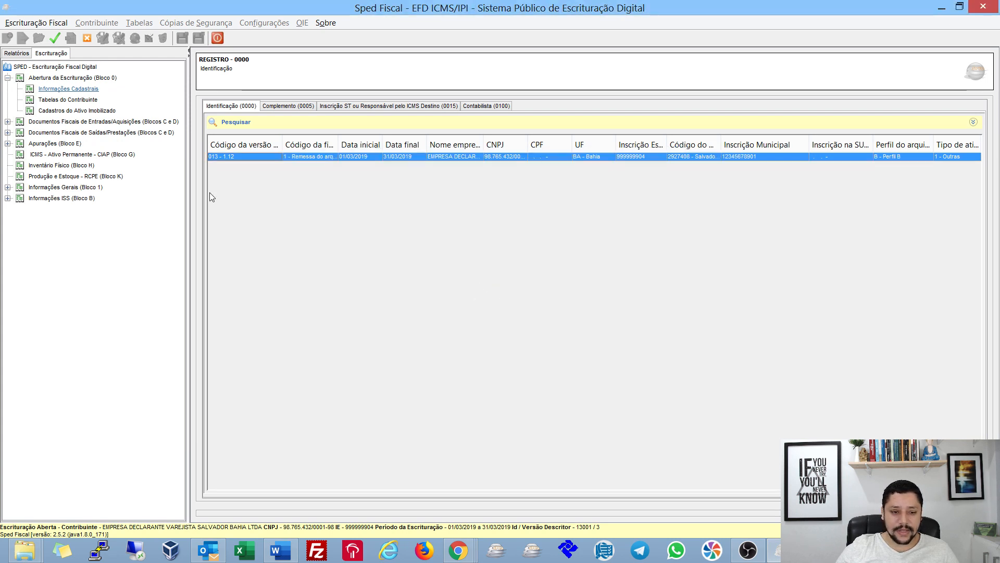
# - Expand the outgoing fiscal documents block and display the consolidated electricity, water and gas invoices register C600
pyautogui.doubleClick(116, 134)
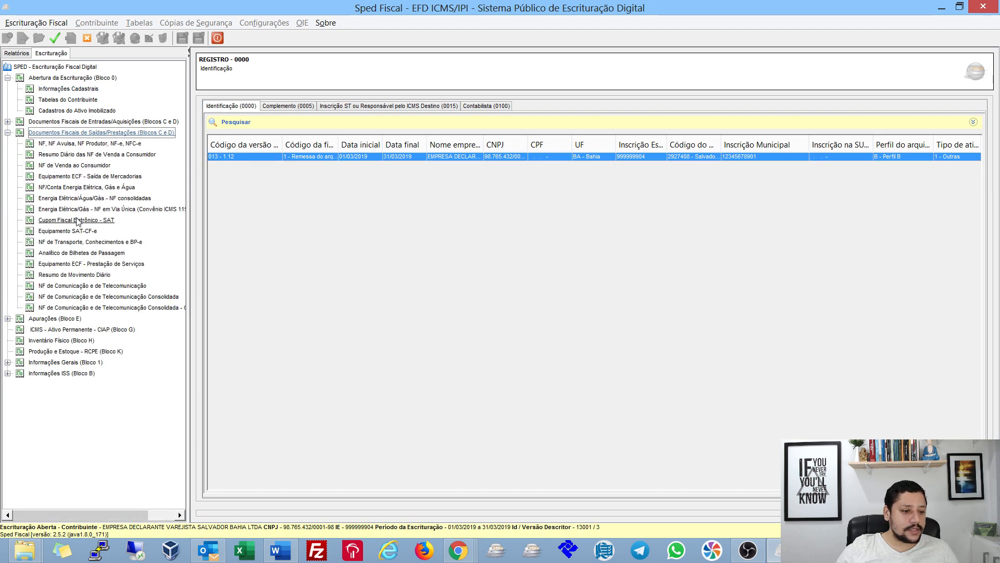
pyautogui.click(84, 188)
pyautogui.click(81, 199)
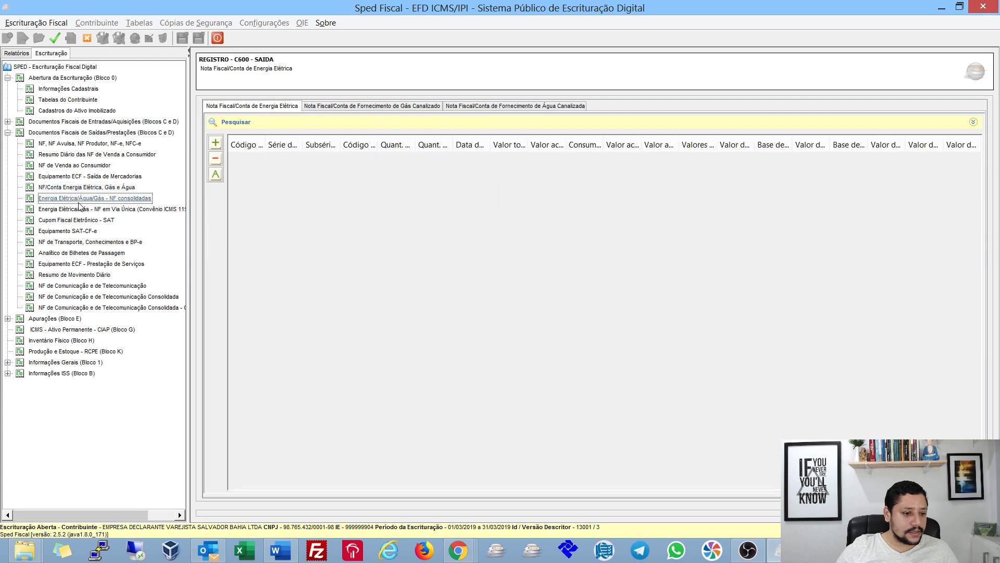
# - Start a C600 electricity invoice record for Feira de Santana - BA with consumption class 02 Consumo Próprio and document series 001
pyautogui.click(216, 142)
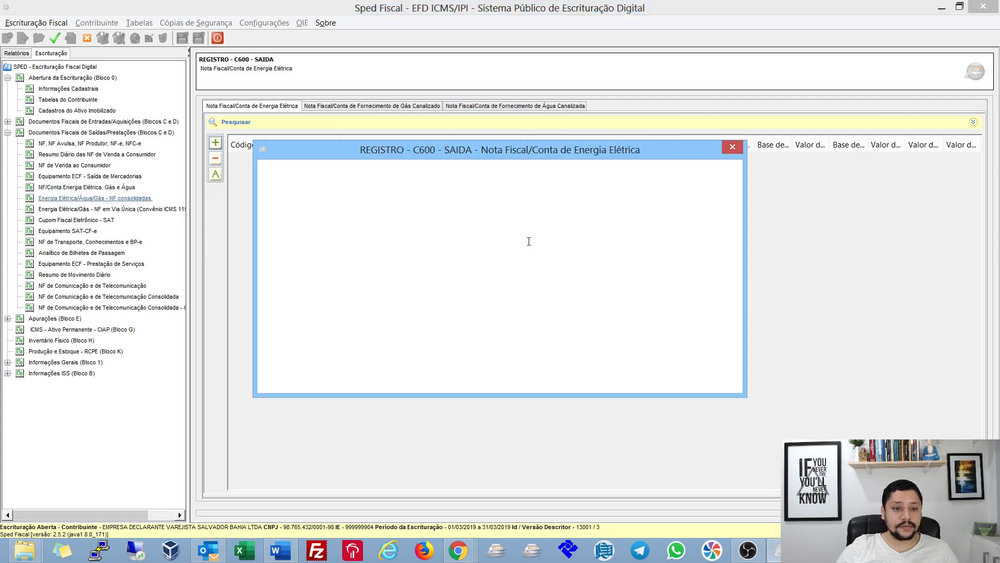
pyautogui.click(513, 231)
pyautogui.click(536, 219)
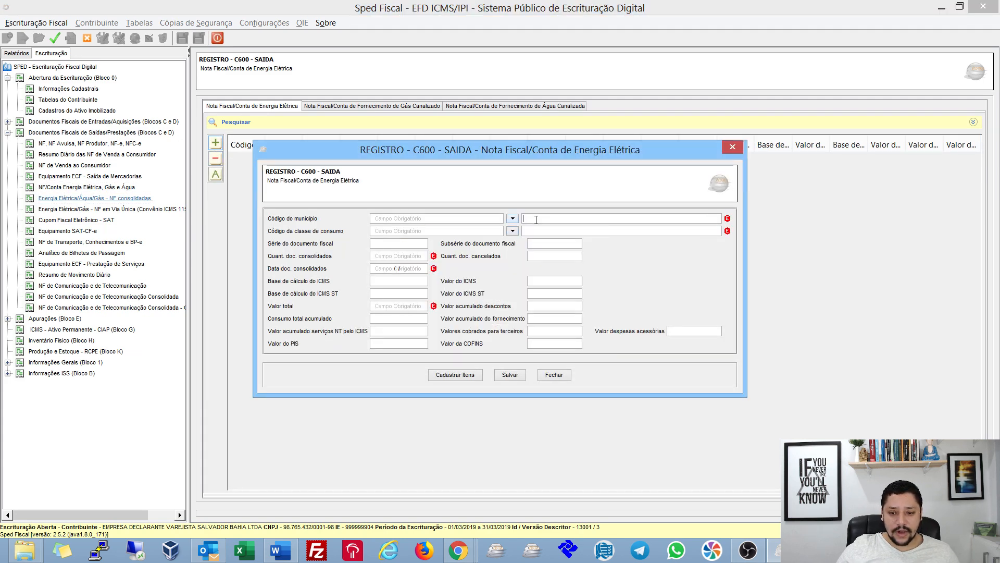
pyautogui.write('feira')
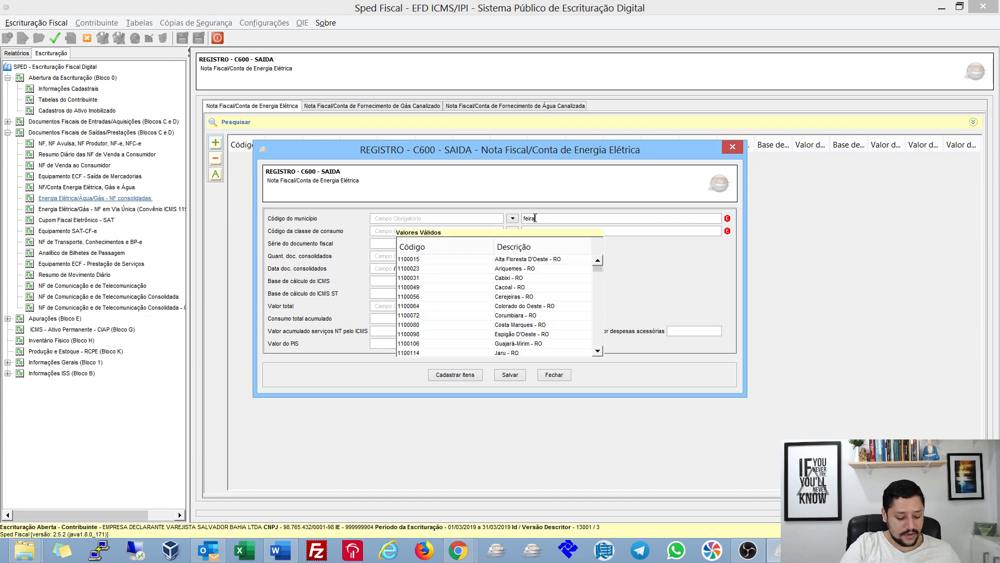
pyautogui.write(' de santana - BA')
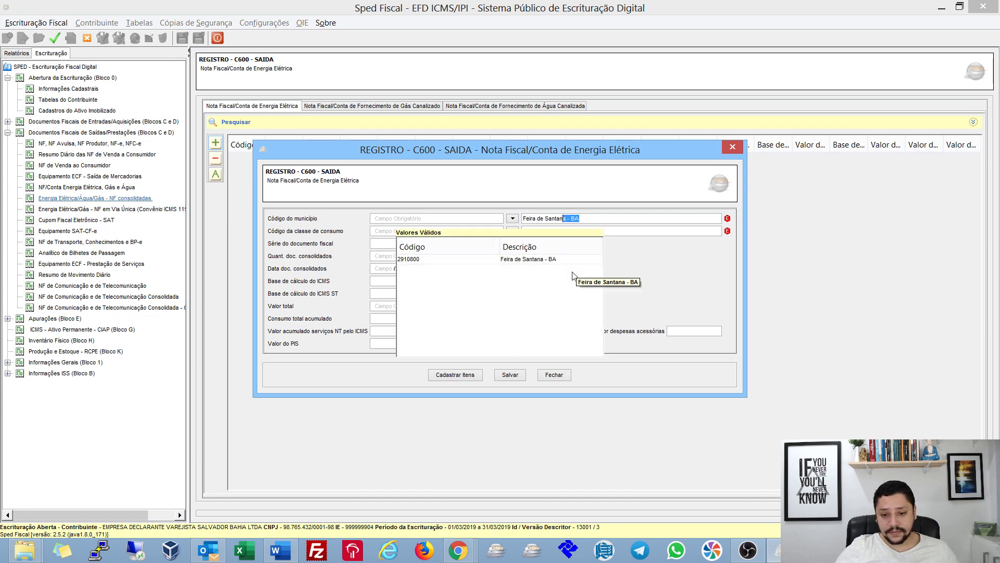
pyautogui.click(555, 259)
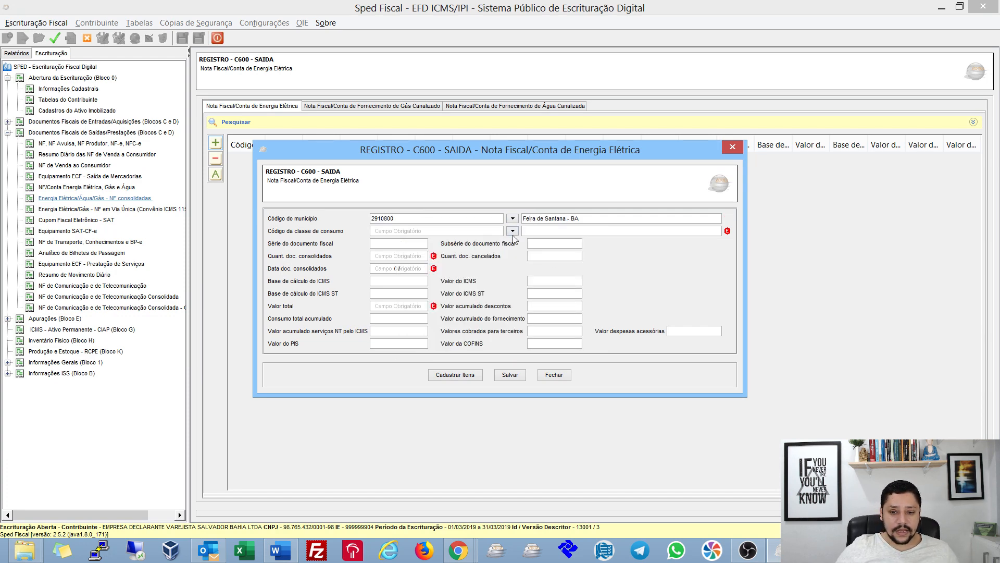
pyautogui.click(512, 234)
pyautogui.click(545, 290)
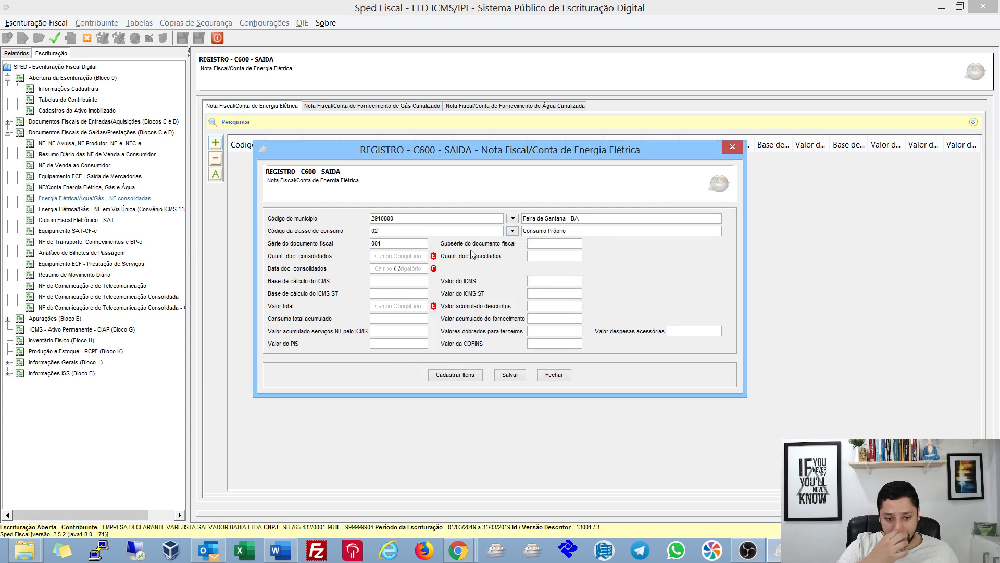
# - Set 50 consolidated documents, 5 cancelled documents and the consolidation date 20/03/2019 in the C600 record
pyautogui.write('500')
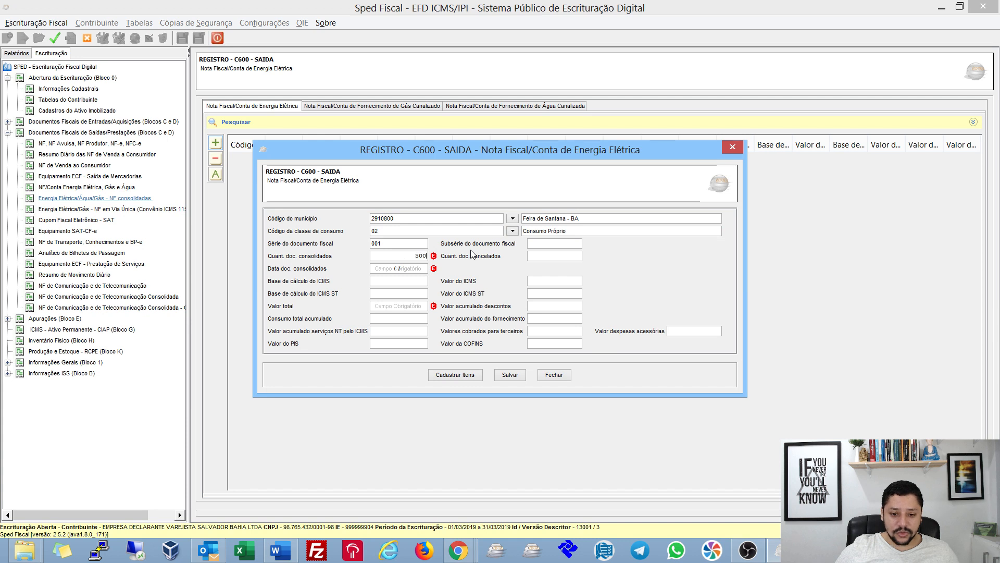
pyautogui.press('Tab')
pyautogui.write('5')
pyautogui.press('Tab')
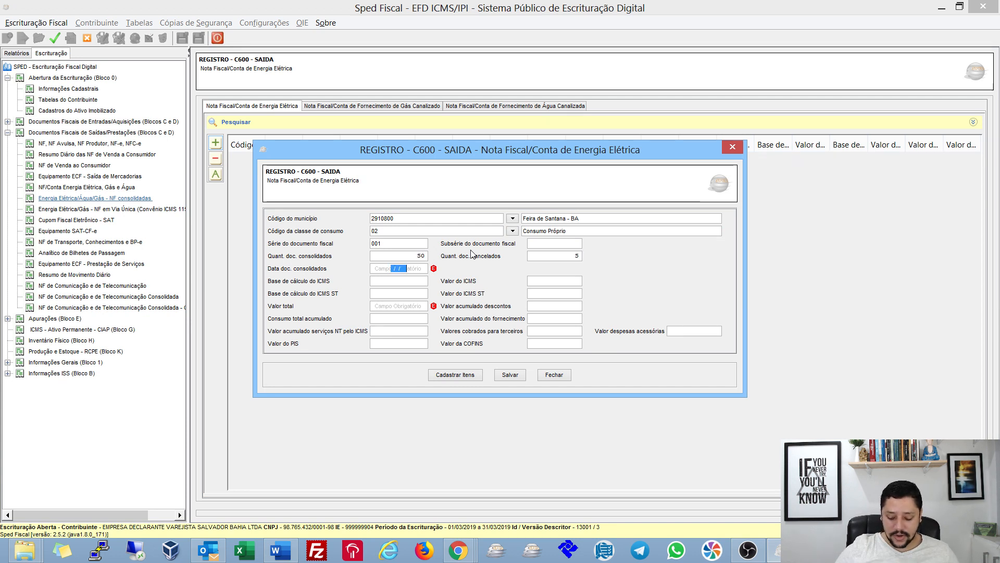
pyautogui.write('20032019')
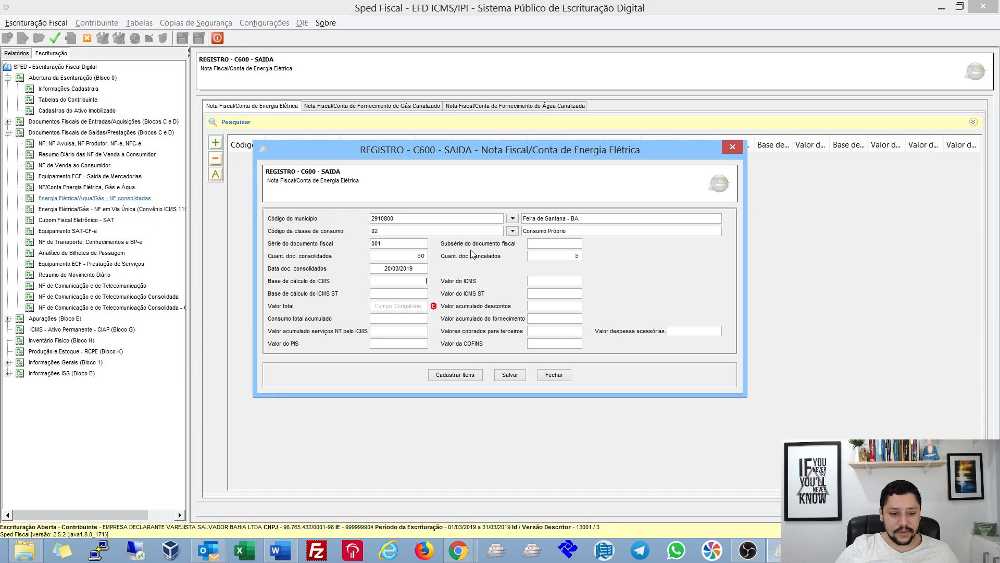
# - Enter total value R$ 5.000,00, accumulated consumption 8.529, supply value R$ 4.500,00 and third-party charges R$ 500,00, and save the C600 record
pyautogui.press('Tab')
pyautogui.press('Tab')
pyautogui.write('5.00')
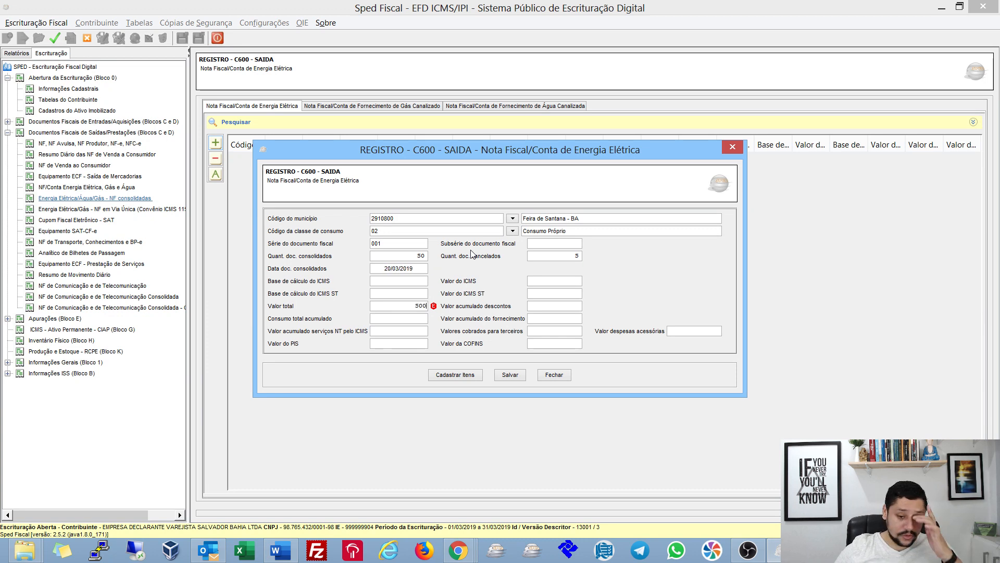
pyautogui.write('0')
pyautogui.press('Tab')
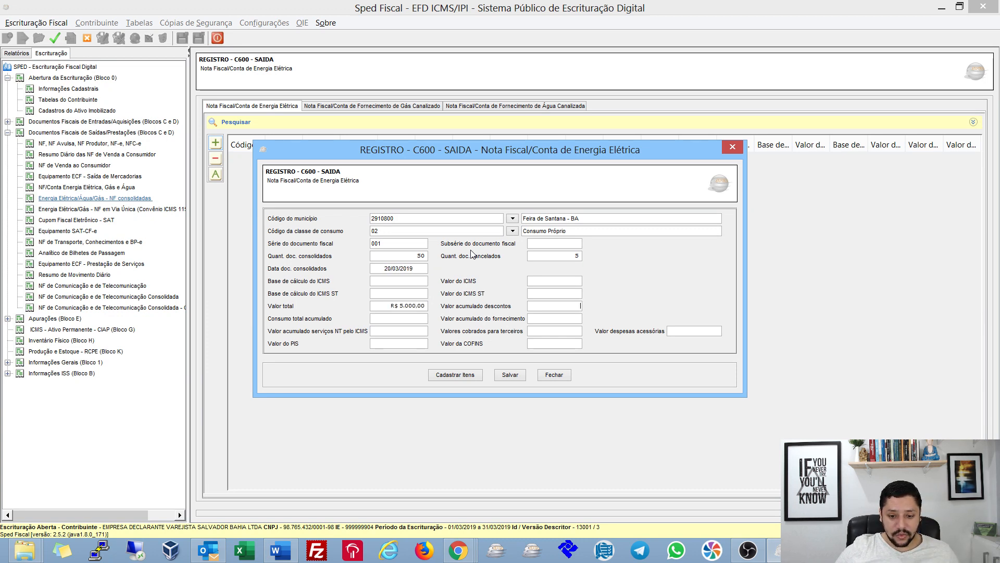
pyautogui.press('Tab')
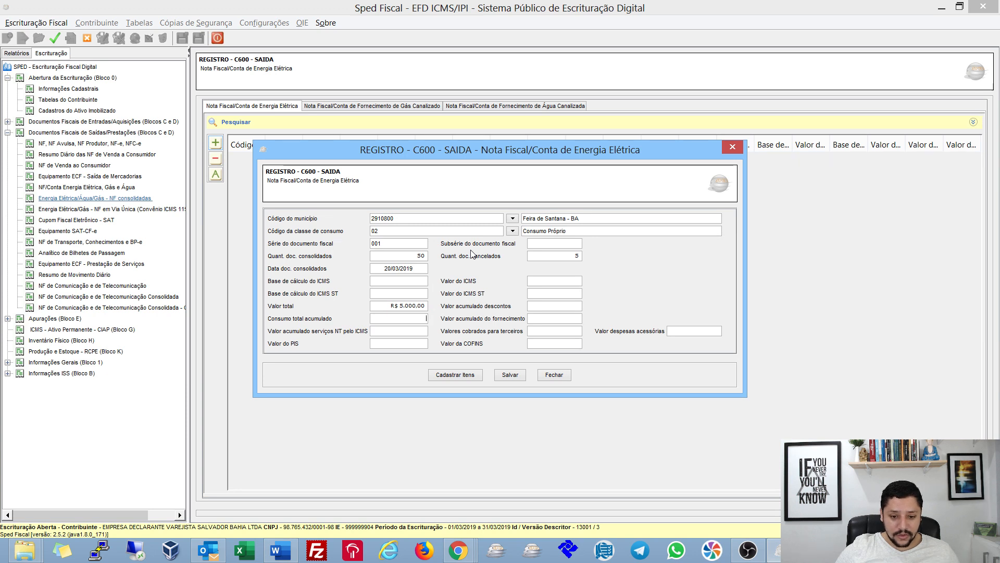
pyautogui.write('8529')
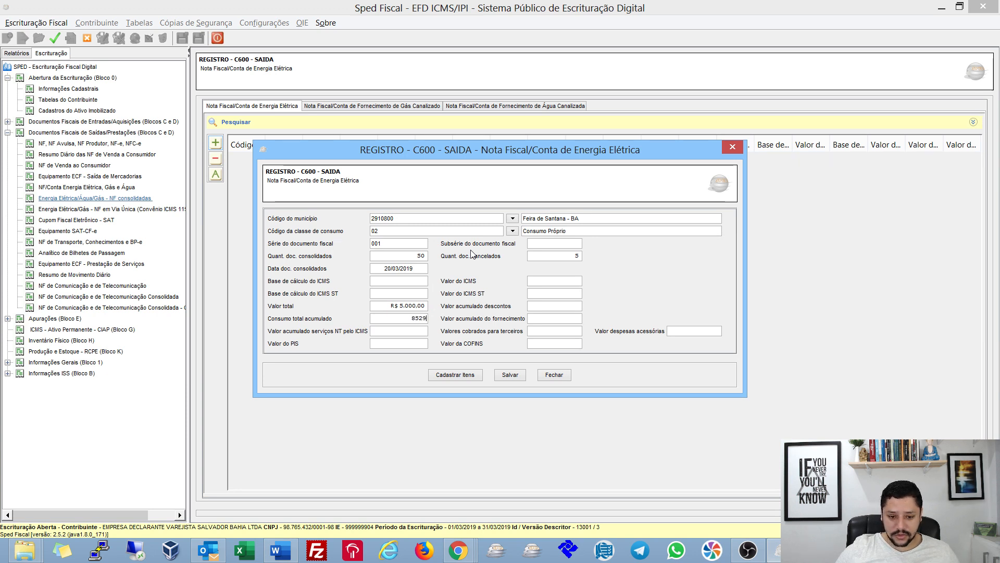
pyautogui.write('450')
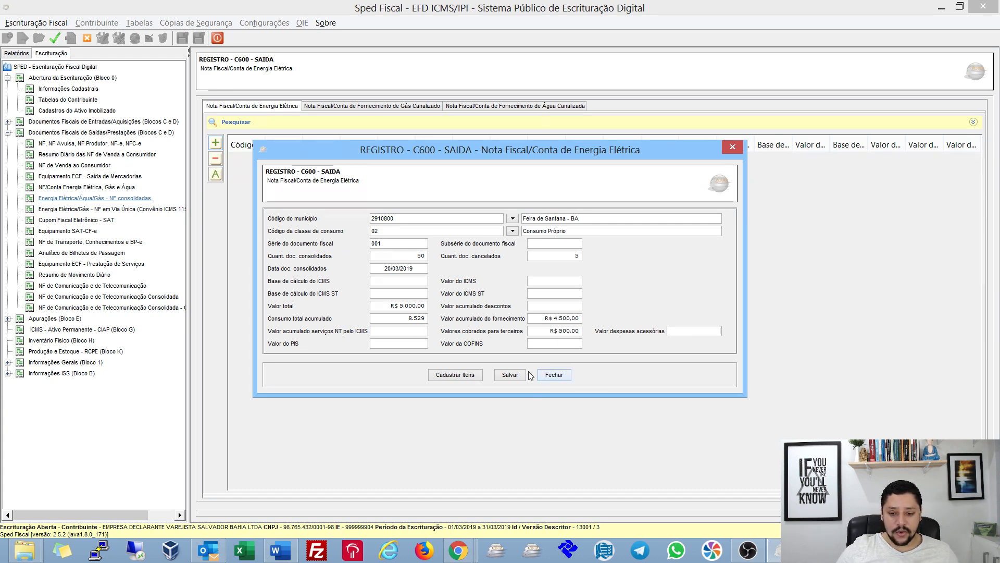
pyautogui.click(553, 376)
# - Add a C601 cancelled document numbered 10 under the C600 electricity record and save it
pyautogui.click(217, 262)
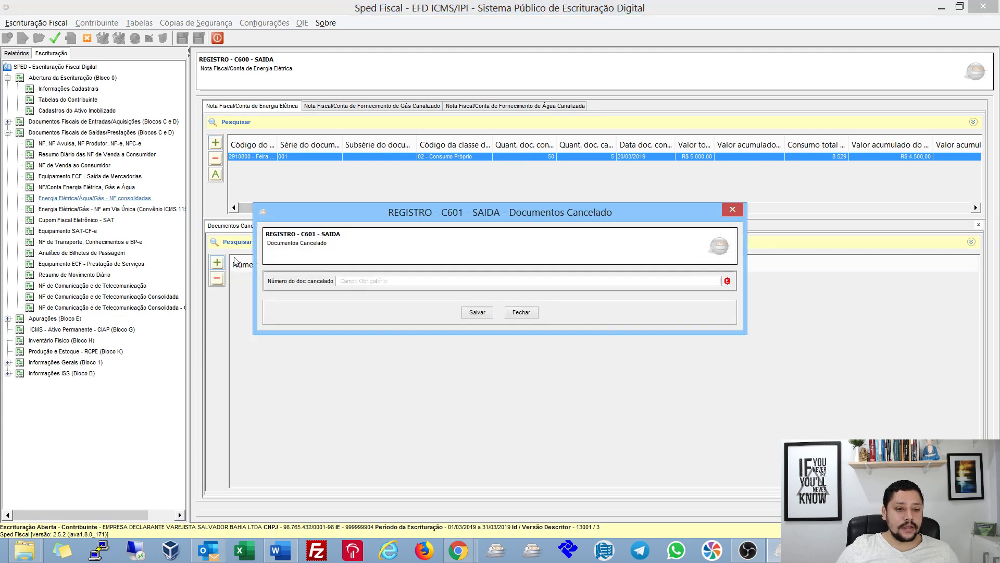
pyautogui.click(520, 283)
pyautogui.write('10')
pyautogui.press('Tab')
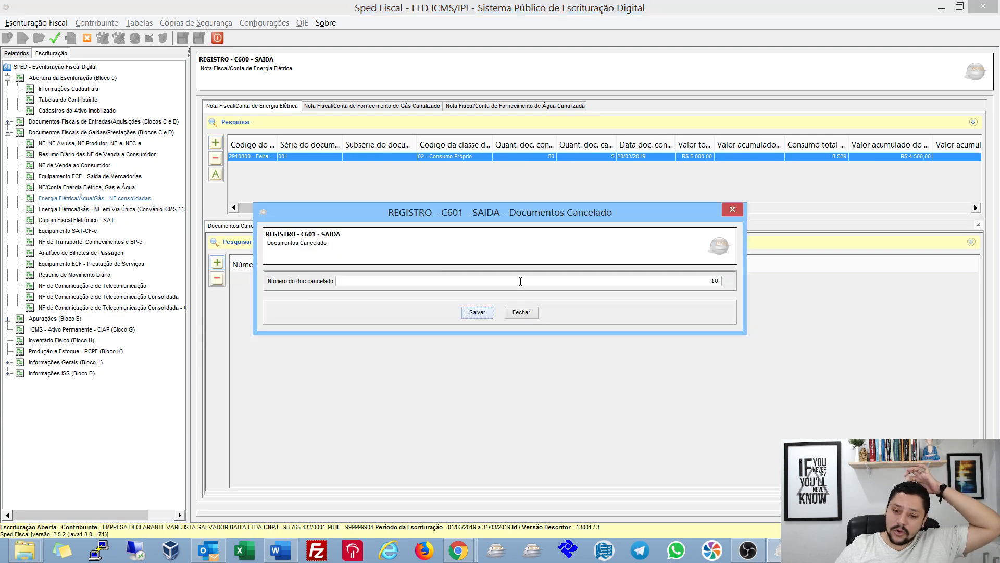
pyautogui.click(477, 313)
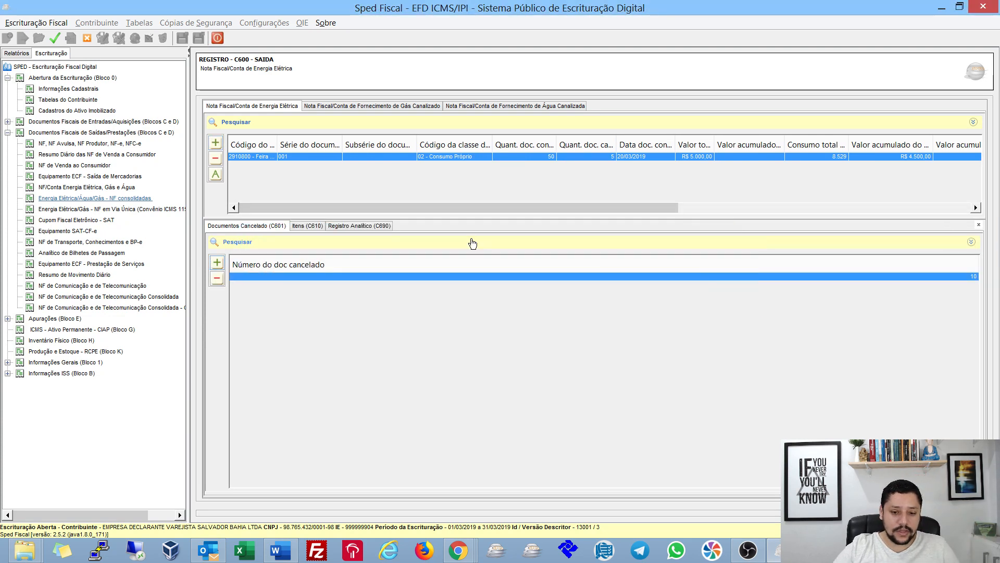
pyautogui.press('Return')
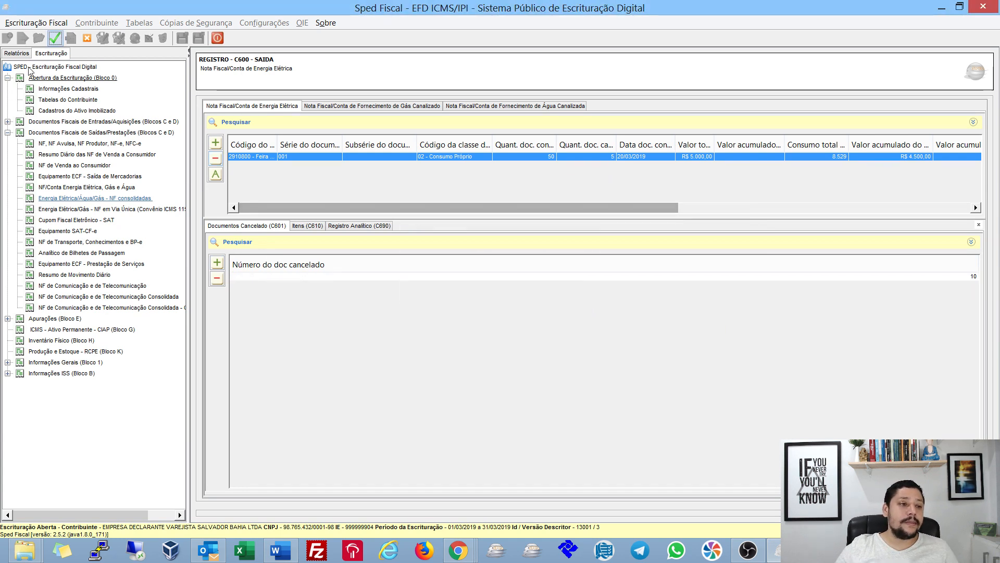
# - Validate the bookkeeping and display the detailed error list in the validation report
pyautogui.click(55, 38)
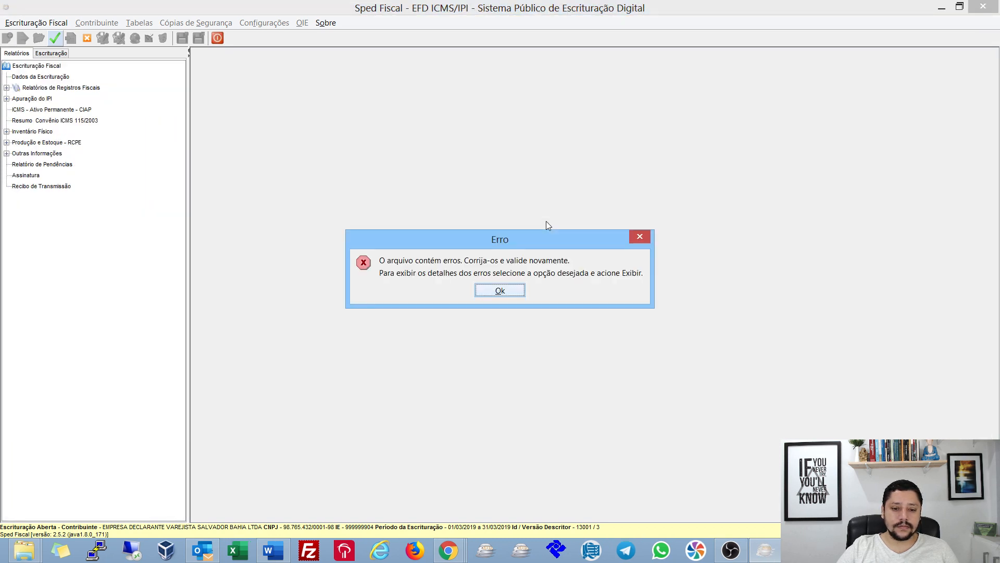
pyautogui.click(501, 291)
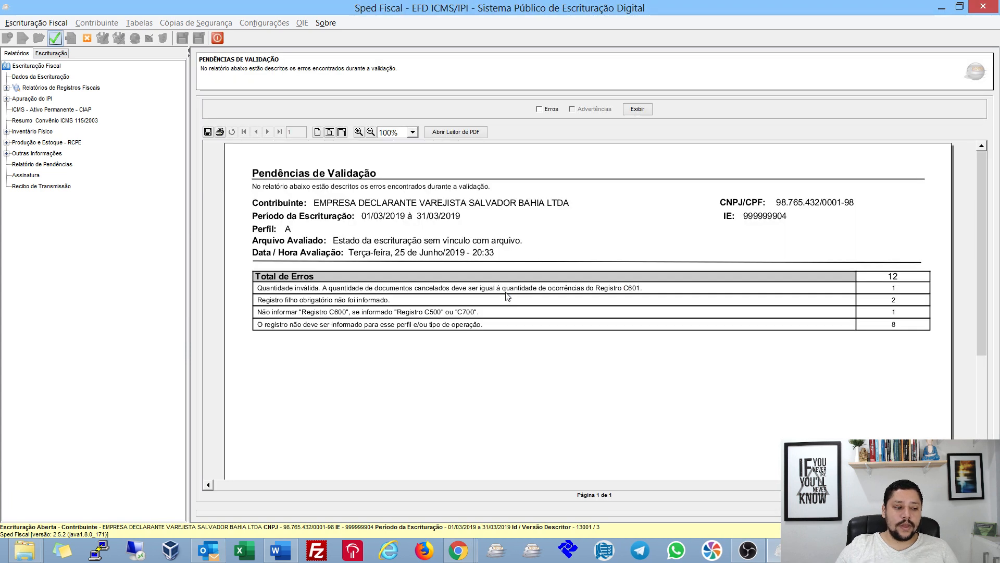
pyautogui.click(540, 109)
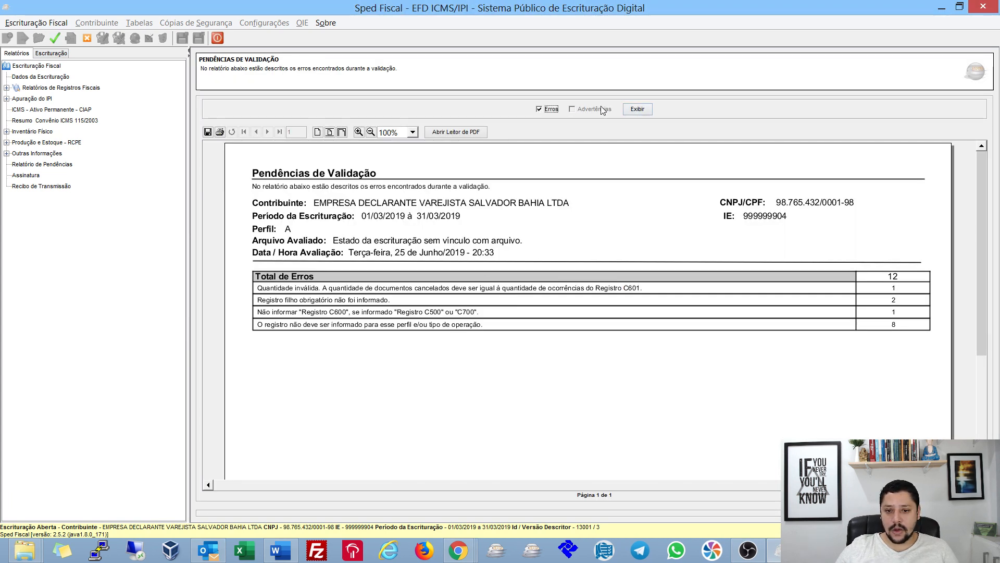
pyautogui.click(638, 109)
pyautogui.scroll(-2, 545, 273)
pyautogui.scroll(-3, 544, 273)
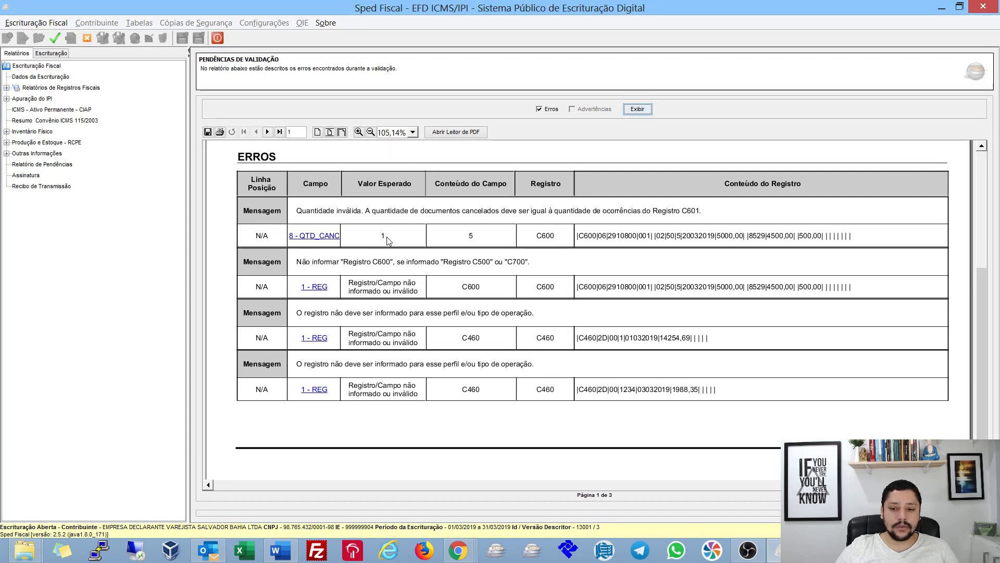
# - Follow the QTD_CANC error to examine the C600 record and its C601 cancelled document, and return to the validation report
pyautogui.click(321, 238)
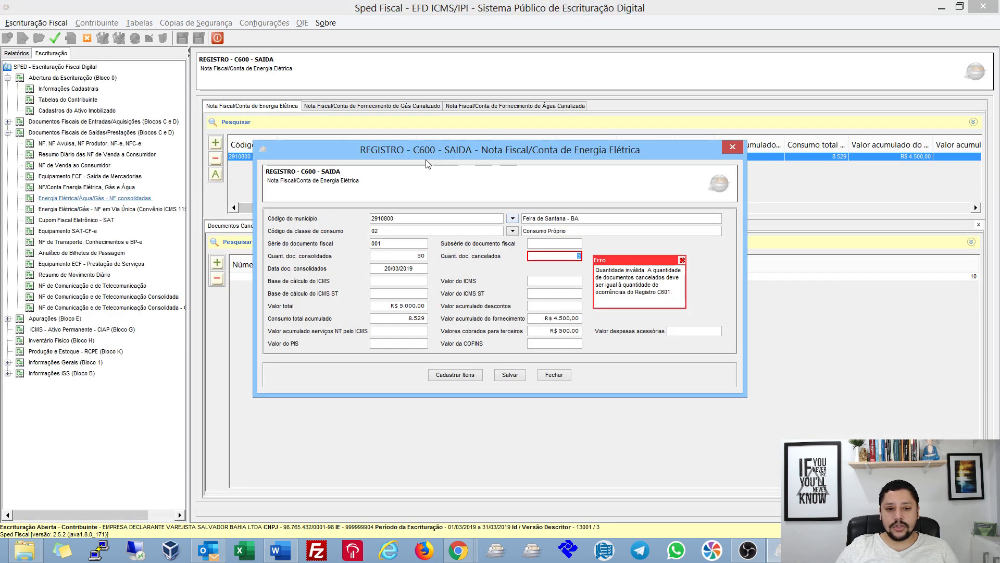
pyautogui.click(553, 375)
pyautogui.doubleClick(482, 277)
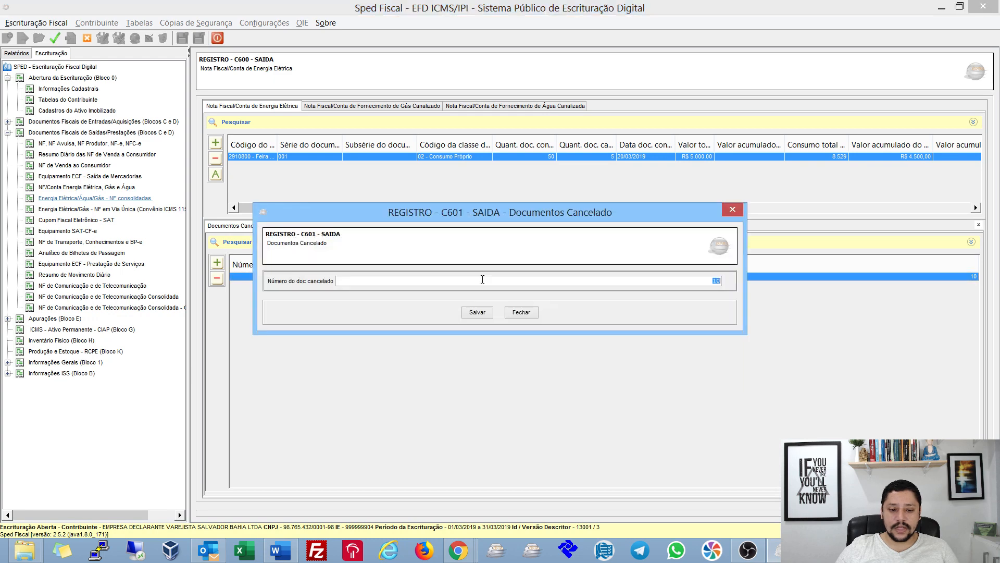
pyautogui.click(476, 312)
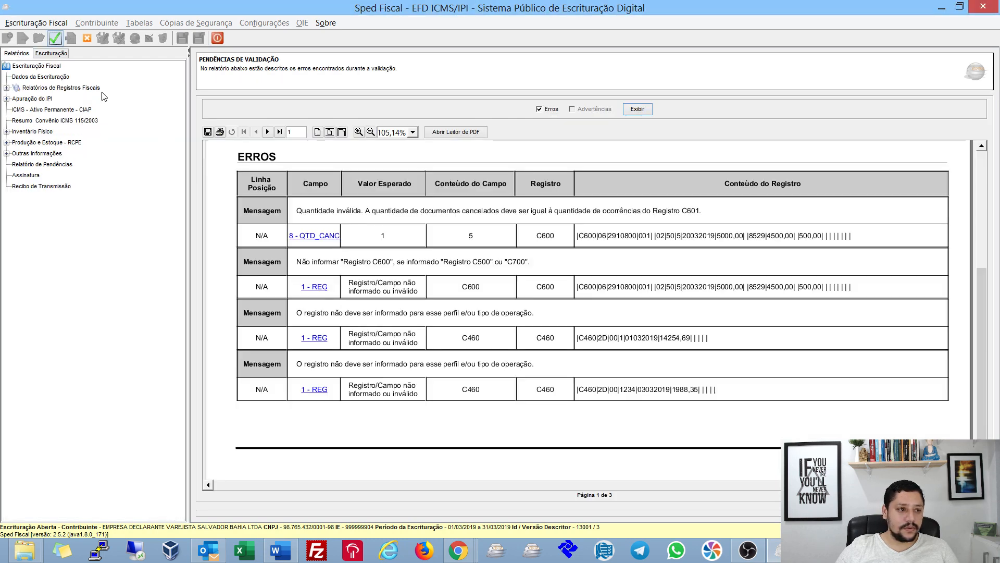
pyautogui.click(17, 53)
pyautogui.click(322, 236)
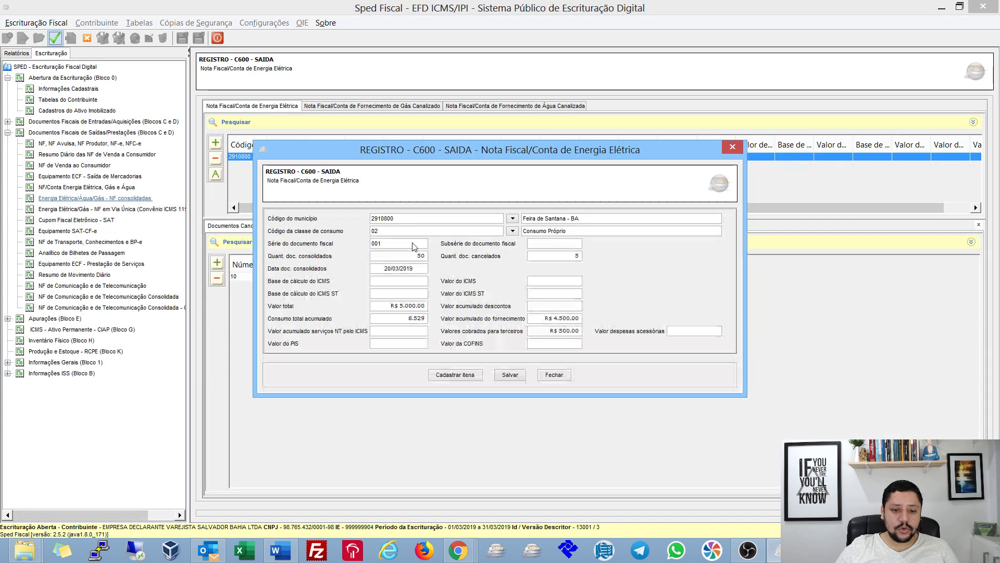
pyautogui.click(555, 374)
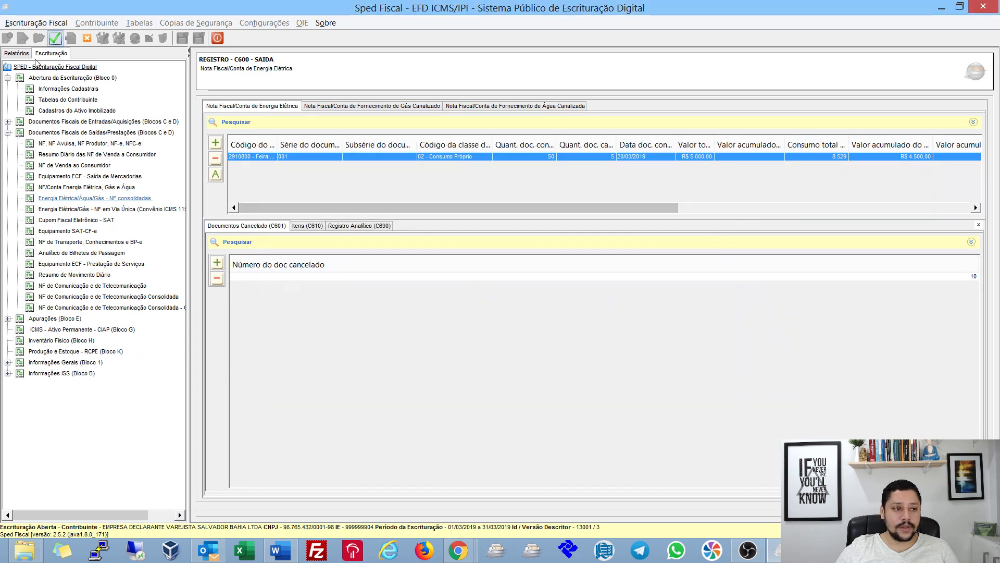
pyautogui.click(16, 53)
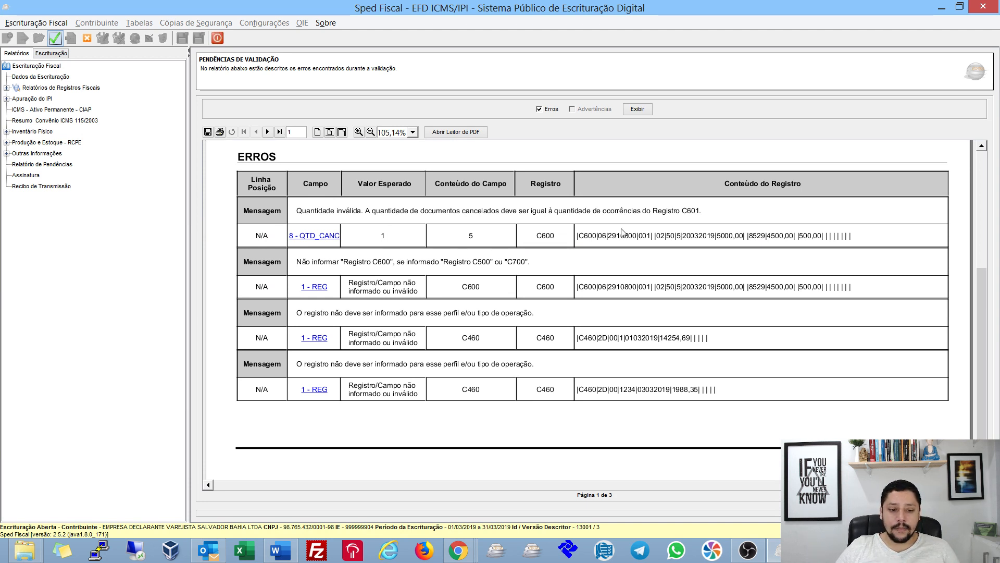
# - Follow the error about using C600 together with C500 or C700, and check the C600 record and the gas and water lists
pyautogui.click(326, 288)
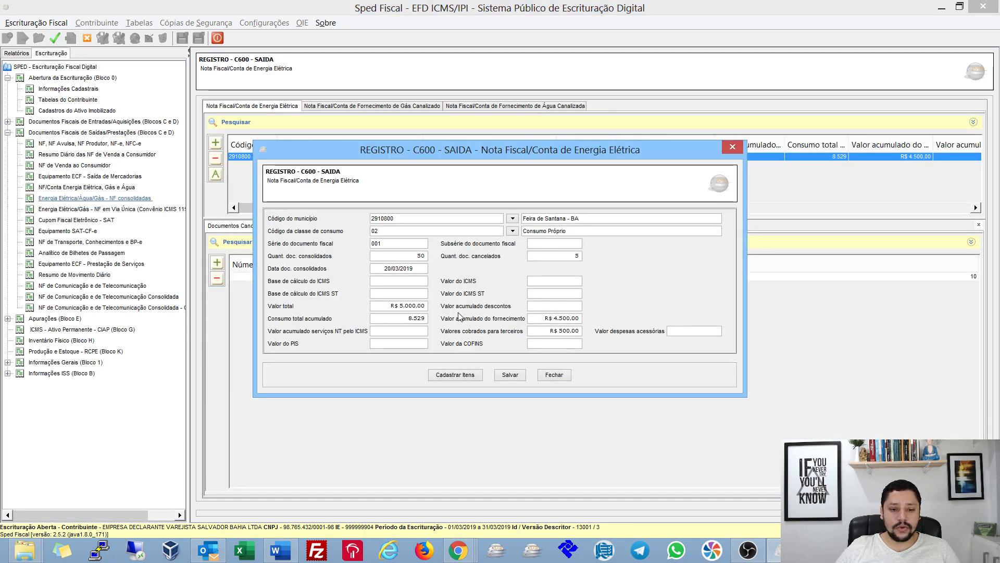
pyautogui.click(554, 374)
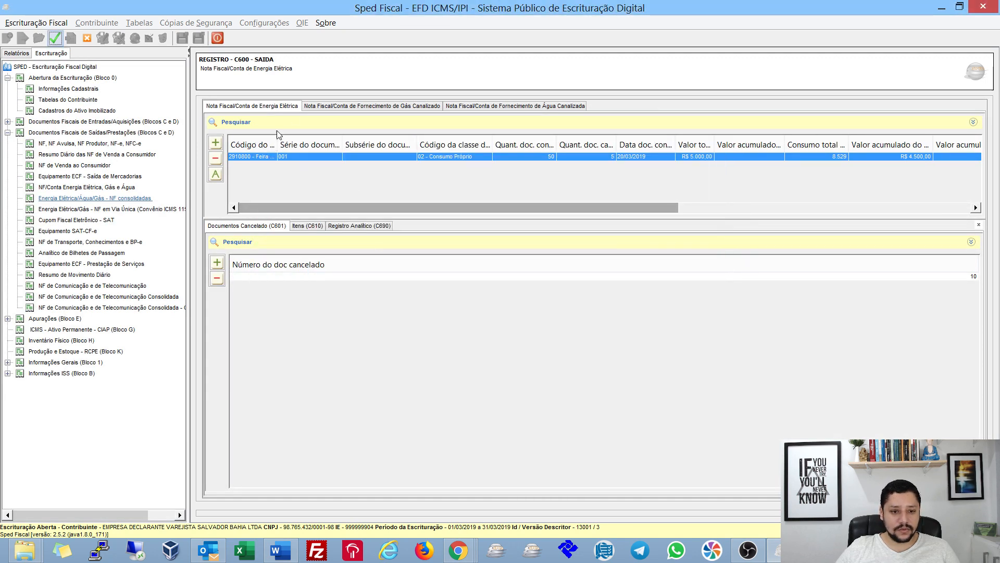
pyautogui.click(372, 106)
pyautogui.click(516, 106)
pyautogui.click(252, 106)
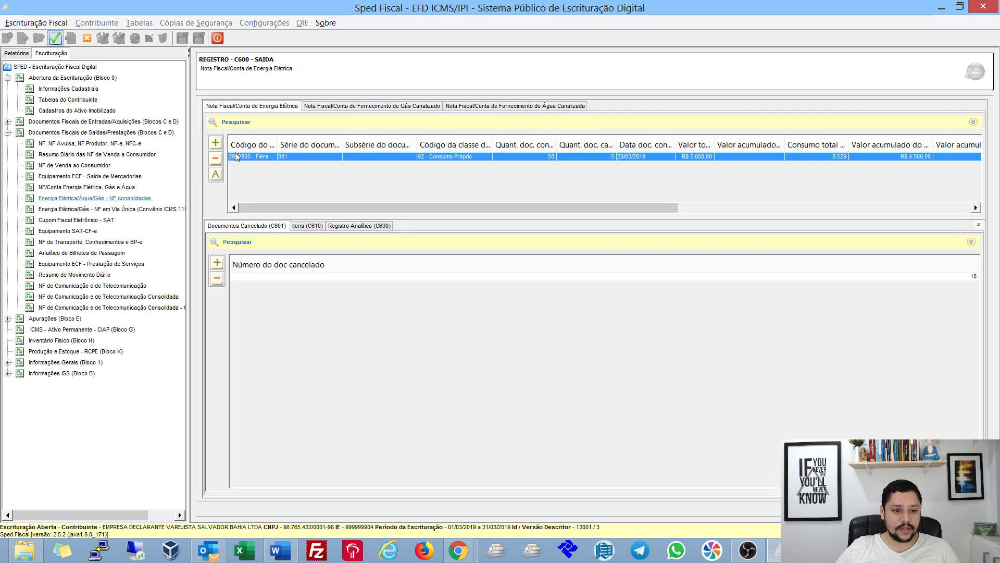
# - Follow the first C460 profile error in the validation report and delete the flagged C460 fiscal document under the 02/03/2019 Z reduction
pyautogui.click(54, 38)
pyautogui.scroll(-1, 329, 292)
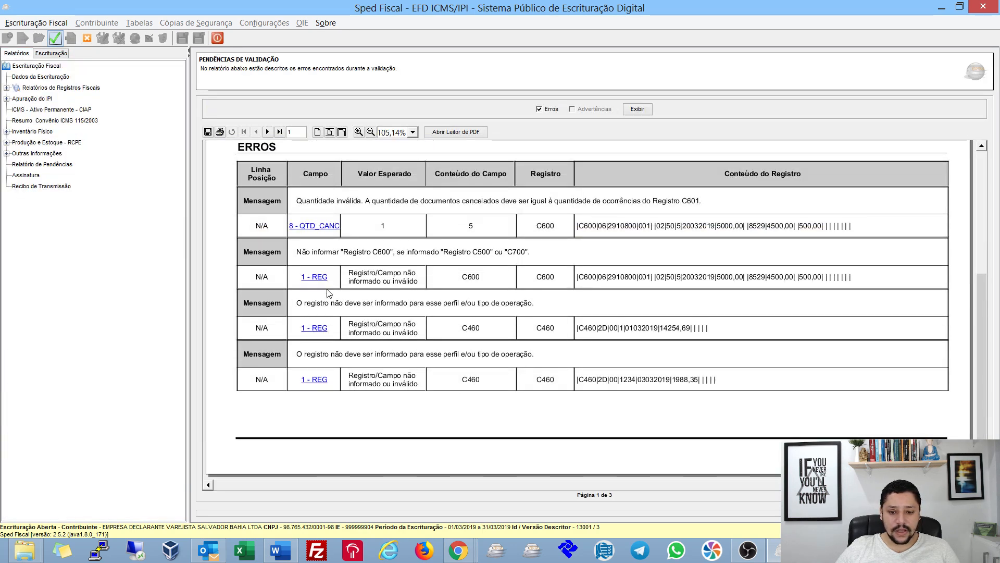
pyautogui.click(319, 328)
pyautogui.click(499, 286)
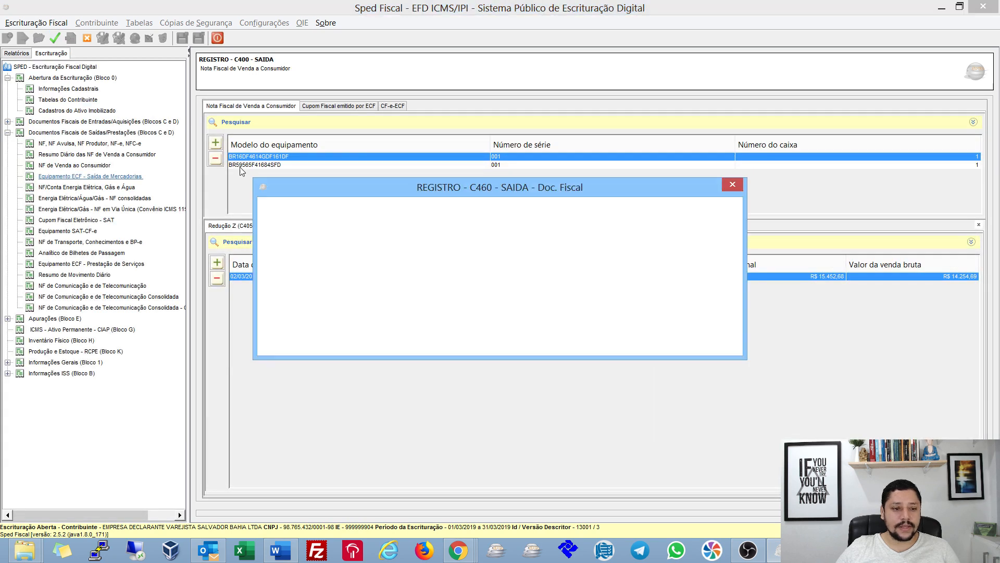
pyautogui.click(562, 338)
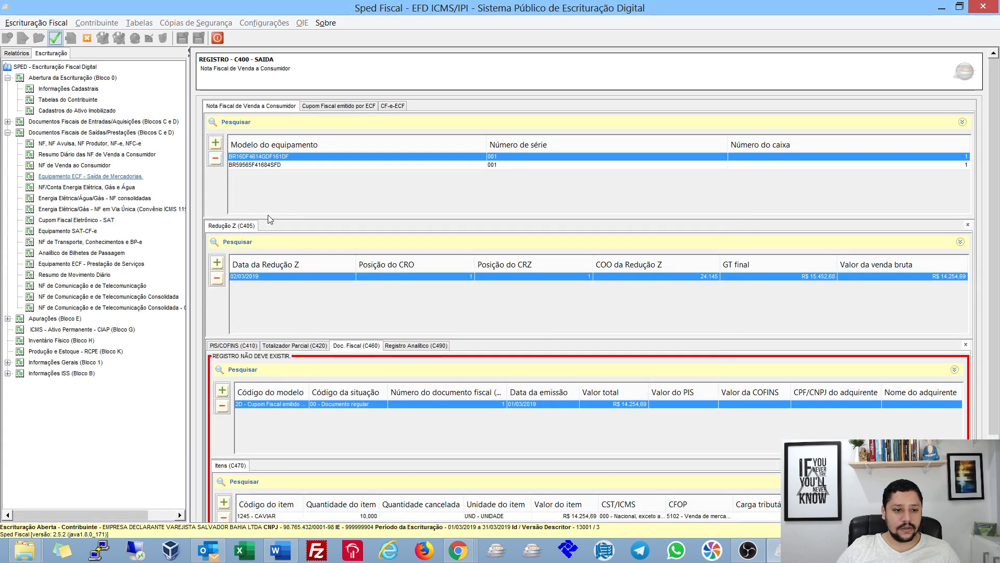
pyautogui.click(222, 406)
pyautogui.press('Return')
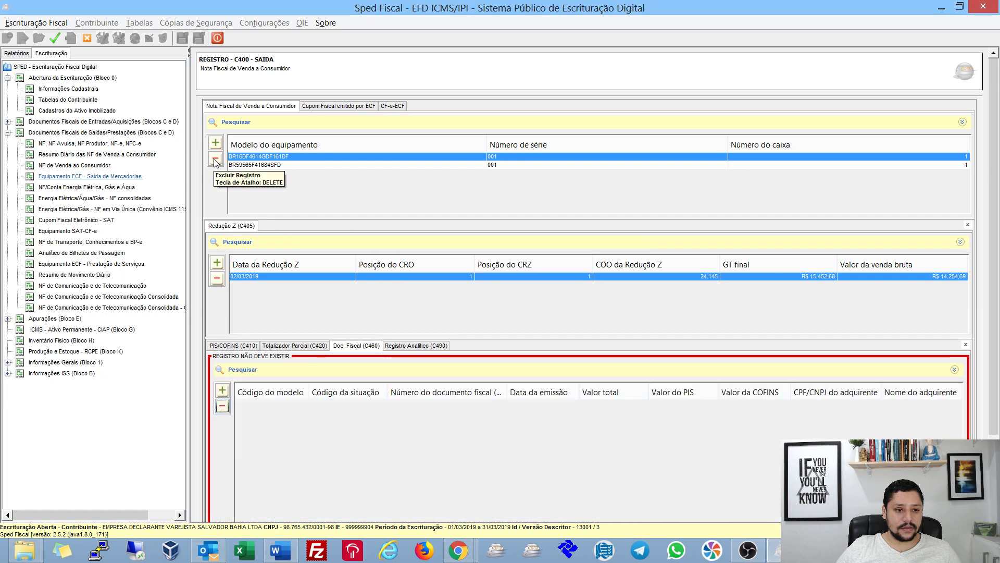
# - Delete both C400 ECF equipment records listed for outgoing consumer sales invoices
pyautogui.click(214, 159)
pyautogui.press('Return')
pyautogui.click(214, 159)
pyautogui.press('Return')
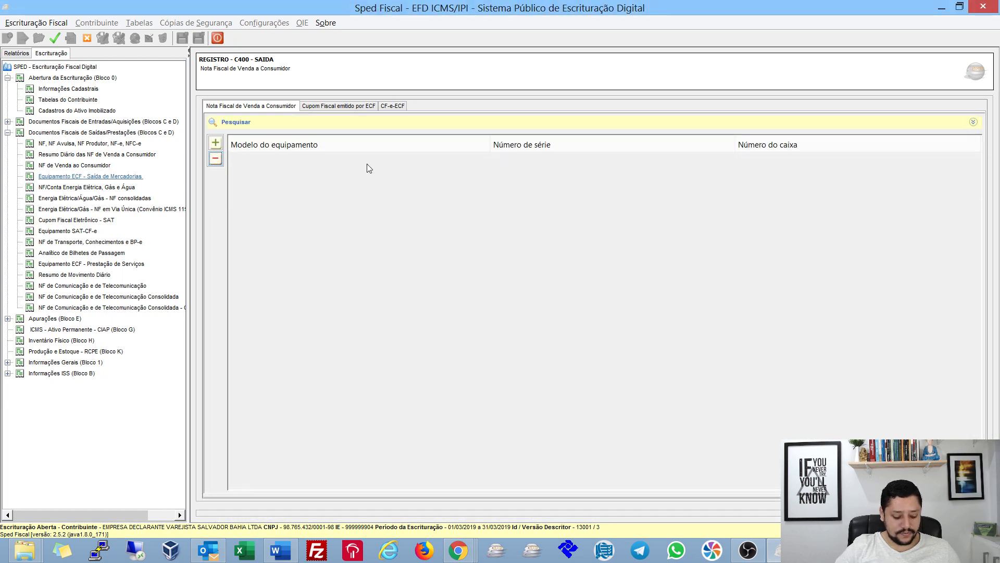
# - Validate the bookkeeping again and display the detailed error list in the validation report
pyautogui.click(55, 38)
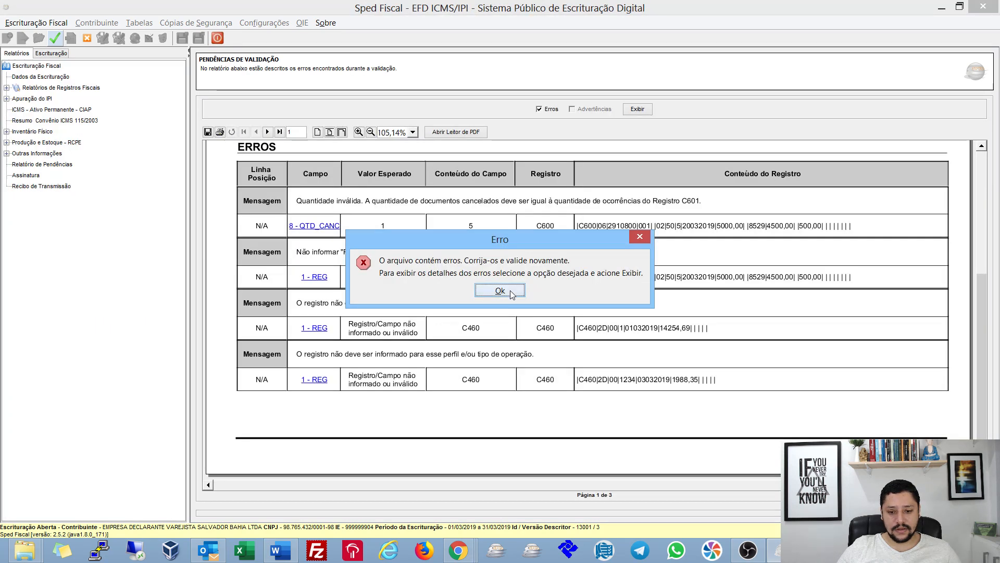
pyautogui.click(510, 289)
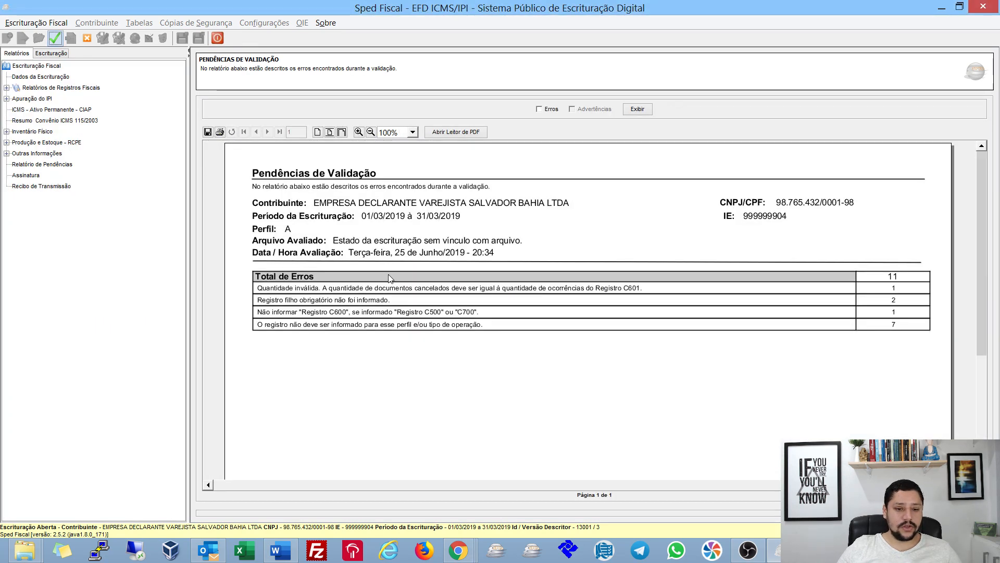
pyautogui.click(540, 109)
pyautogui.click(637, 109)
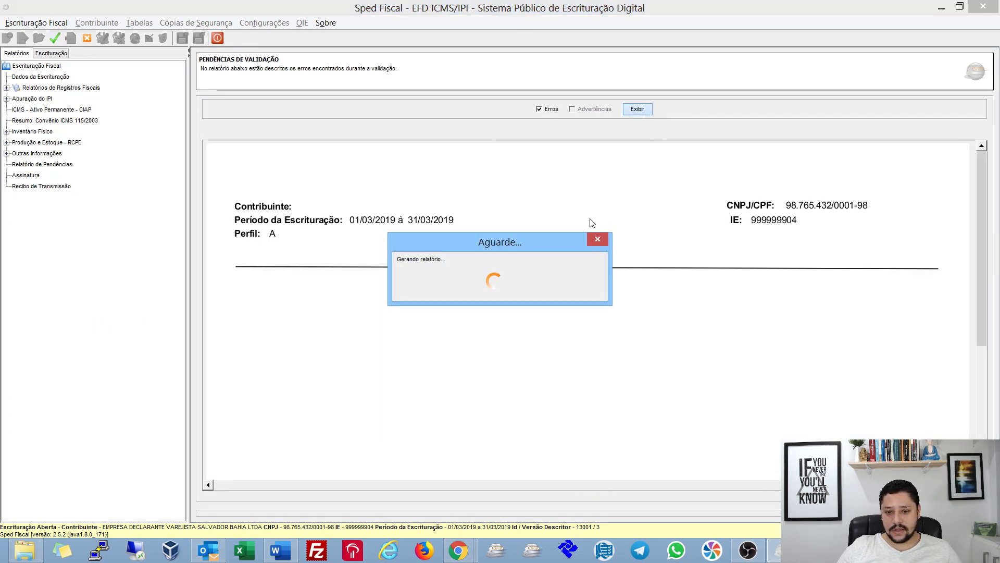
pyautogui.scroll(-5, 432, 239)
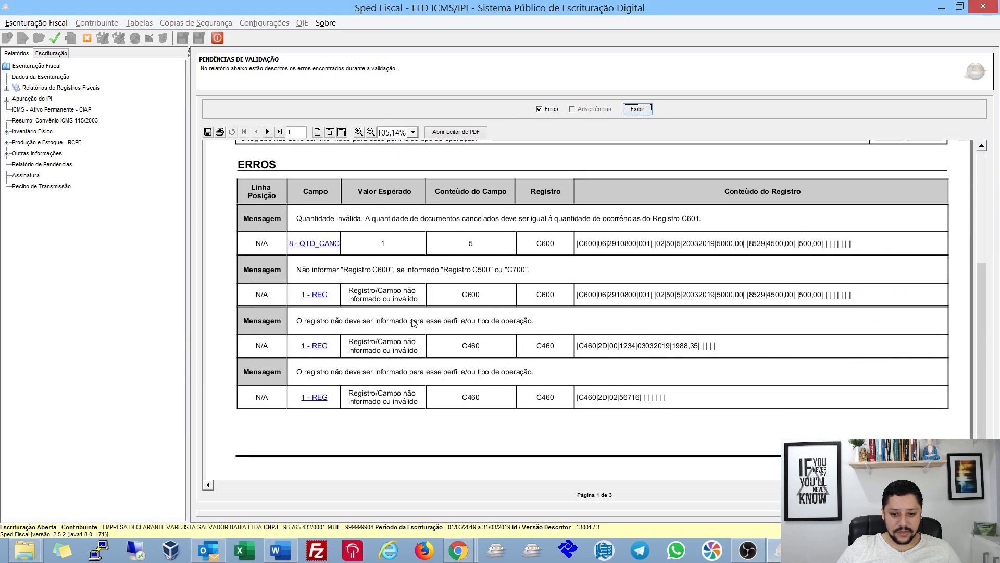
# - Follow the C460 profile error for the 03/03/2019 document and delete its C400 equipment record under ECF-issued fiscal coupons
pyautogui.click(314, 346)
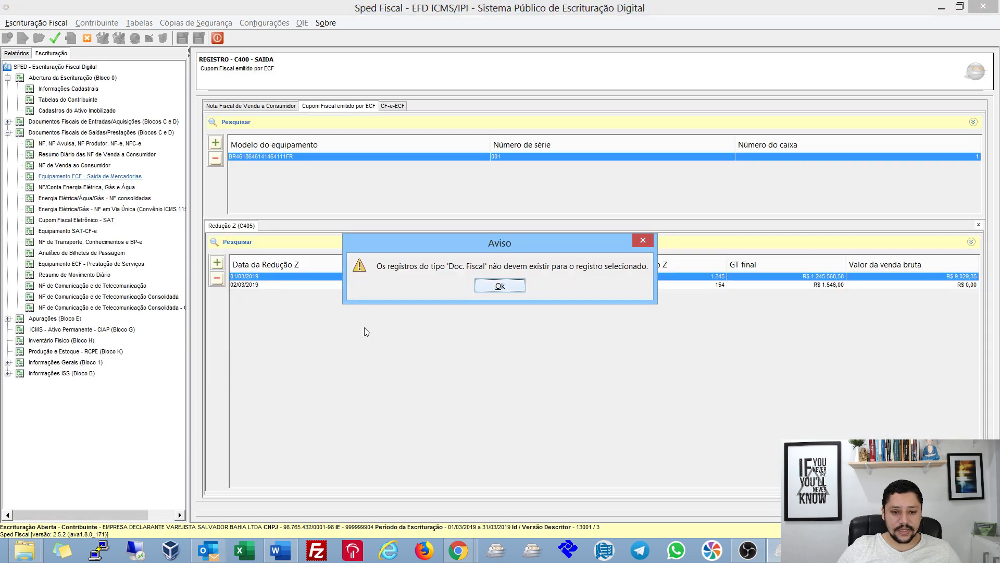
pyautogui.click(500, 287)
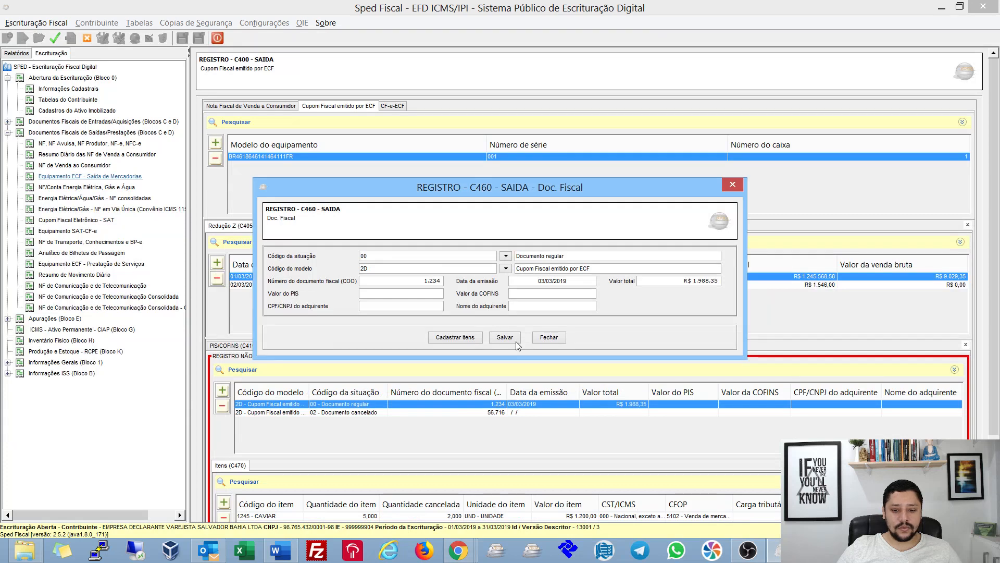
pyautogui.click(547, 340)
pyautogui.click(216, 159)
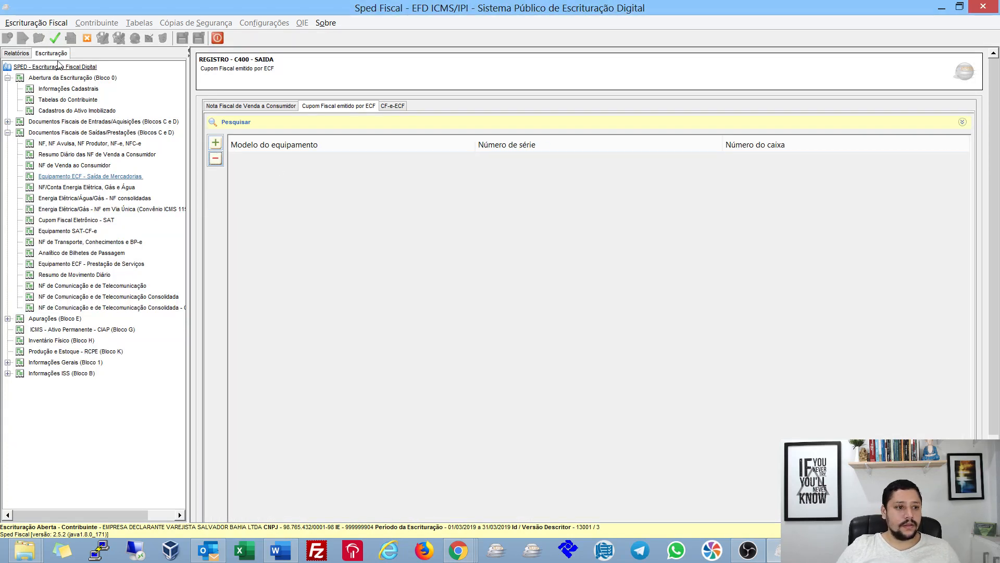
# - Revalidate the bookkeeping, display the error details and review the first two pages of the validation report
pyautogui.click(56, 43)
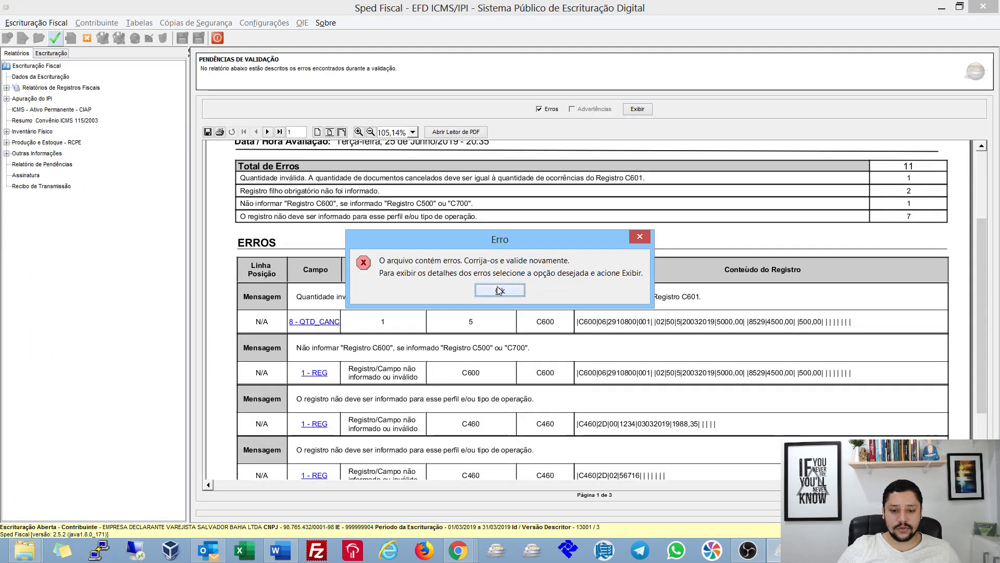
pyautogui.click(500, 290)
pyautogui.click(549, 109)
pyautogui.click(628, 110)
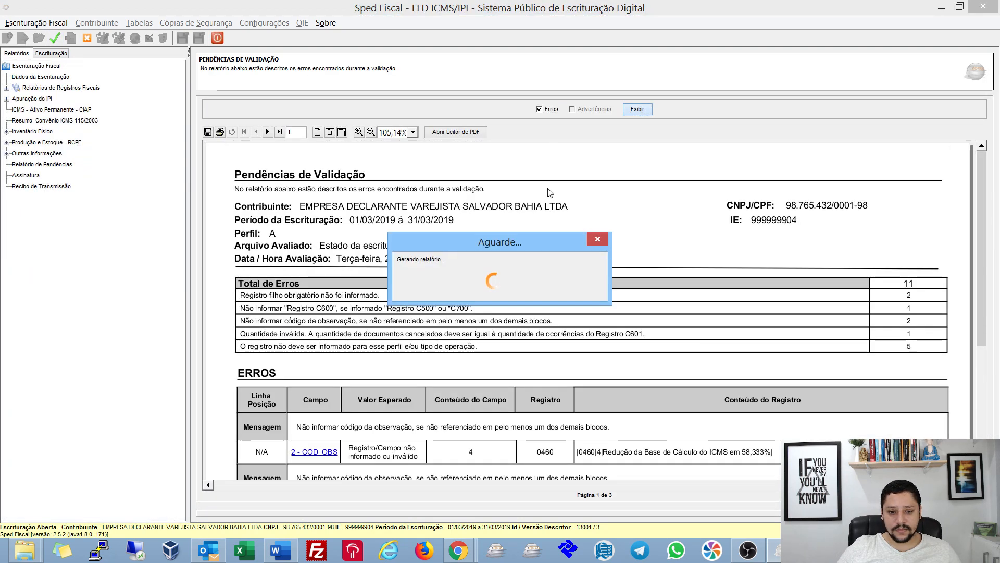
pyautogui.scroll(-2, 417, 216)
pyautogui.scroll(-3, 416, 216)
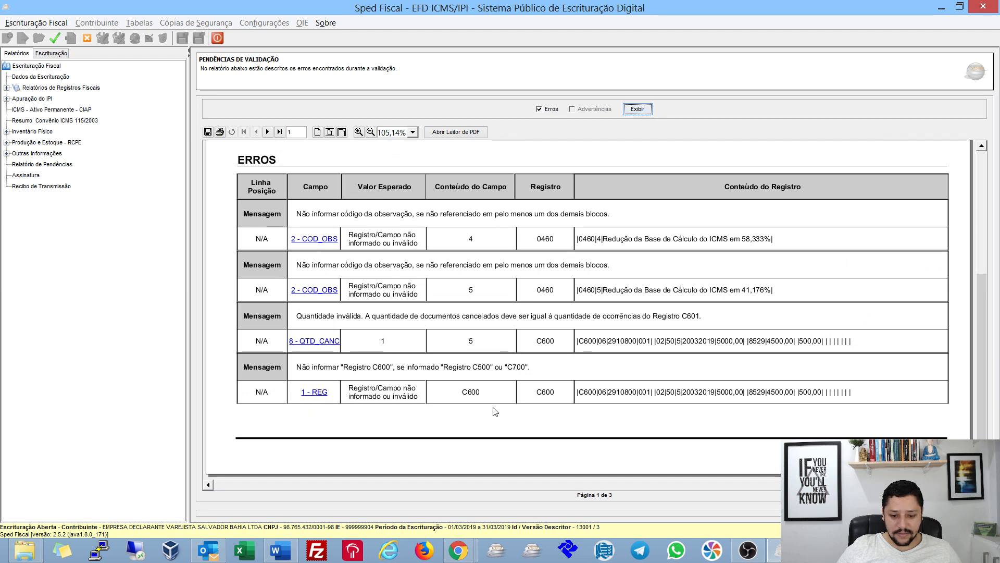
pyautogui.click(267, 132)
pyautogui.scroll(3, 350, 236)
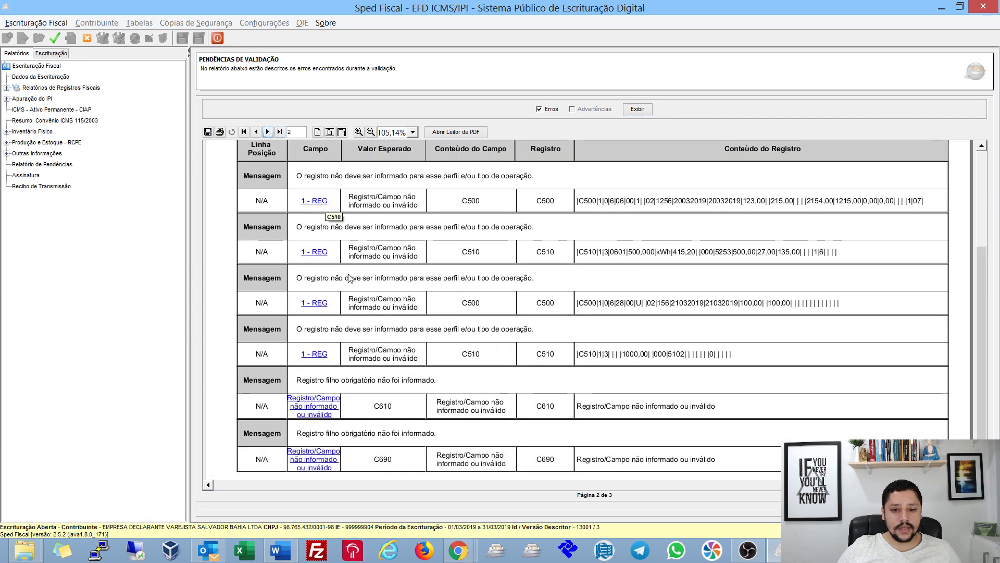
# - Follow the C510 profile error to the outgoing electricity bill and examine its C500 record
pyautogui.click(314, 218)
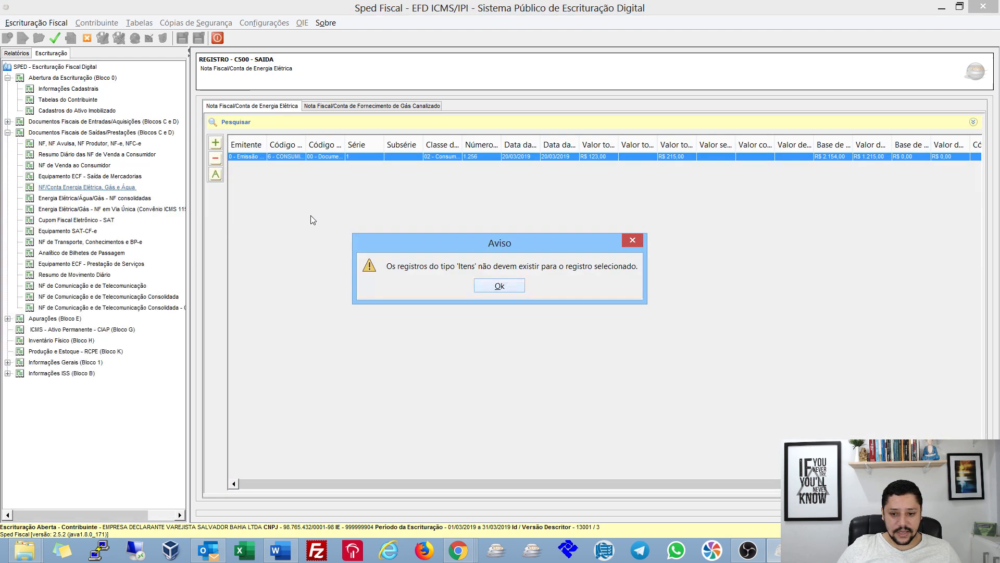
pyautogui.click(492, 287)
pyautogui.doubleClick(230, 158)
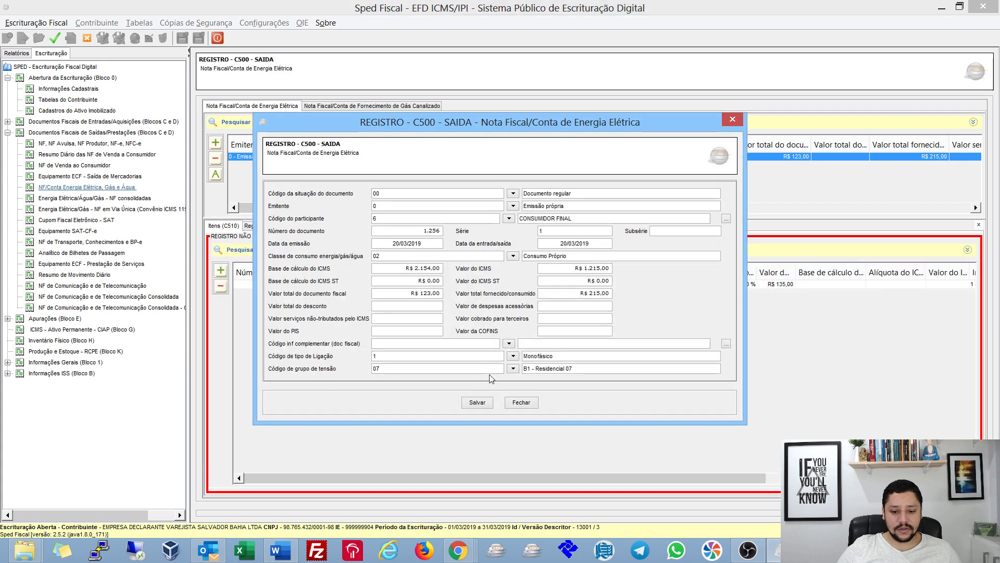
pyautogui.click(520, 401)
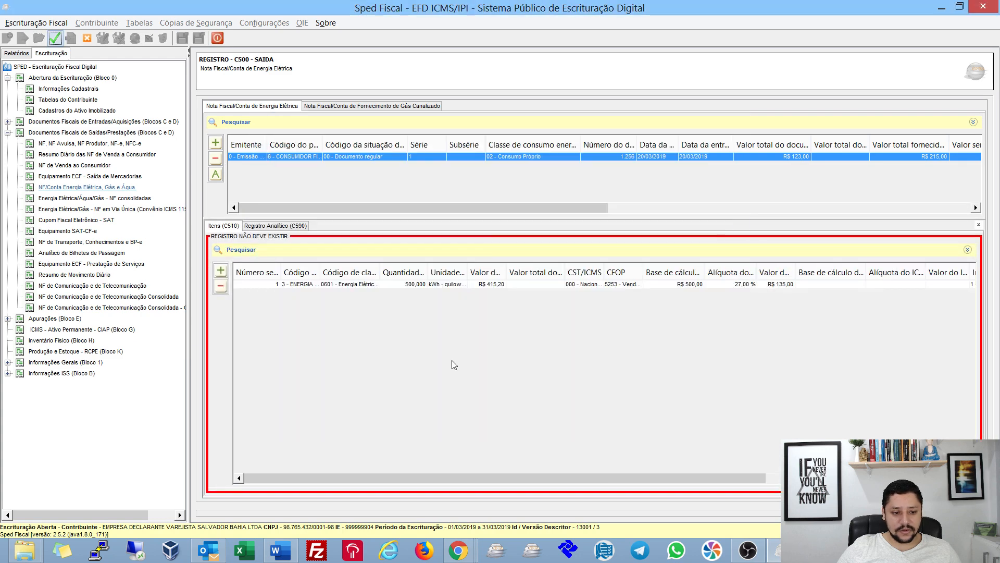
# - Delete the electricity bill's C510 item without generating the analytic record, and delete its C500 record
pyautogui.click(229, 287)
pyautogui.click(221, 285)
pyautogui.press('Return')
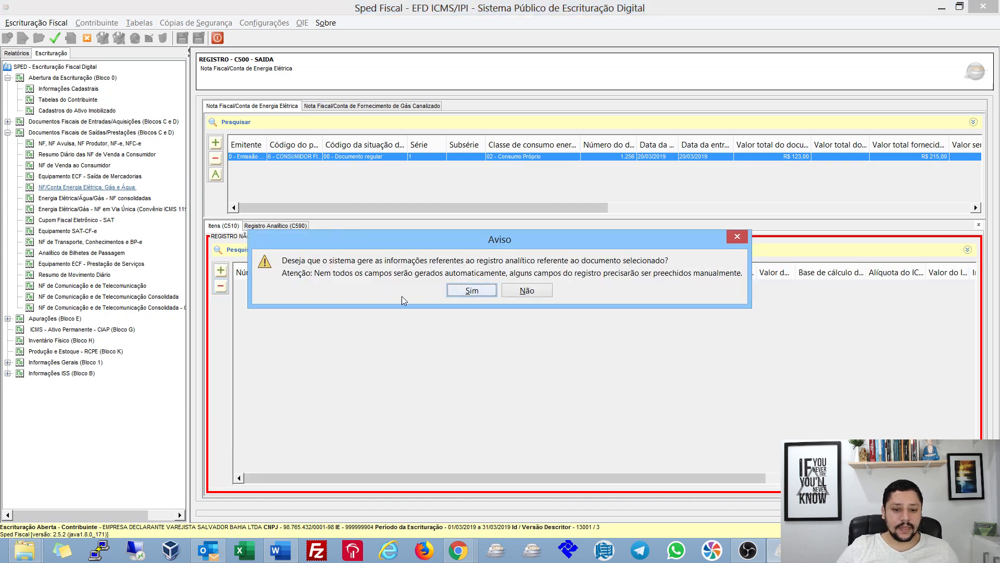
pyautogui.click(528, 291)
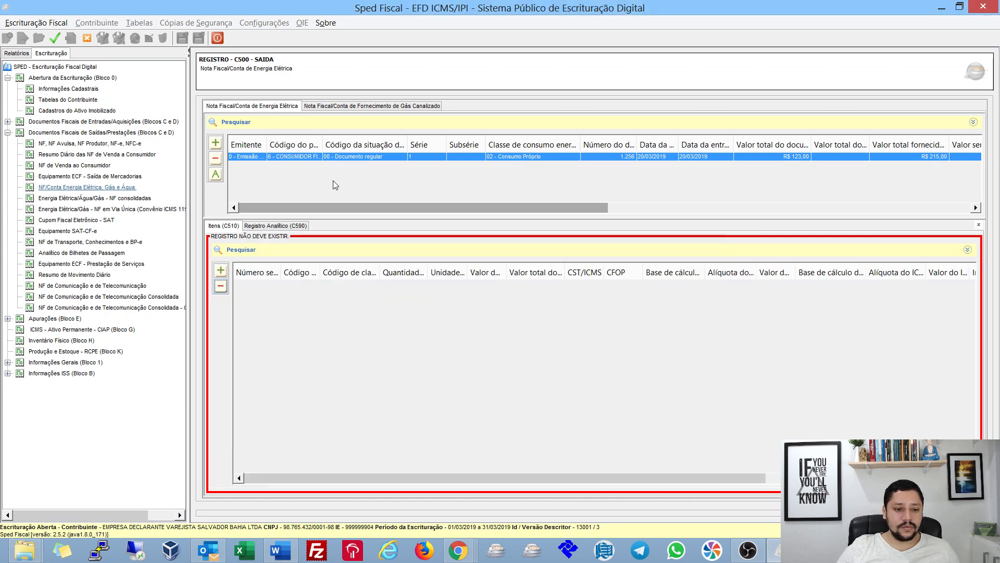
pyautogui.click(232, 170)
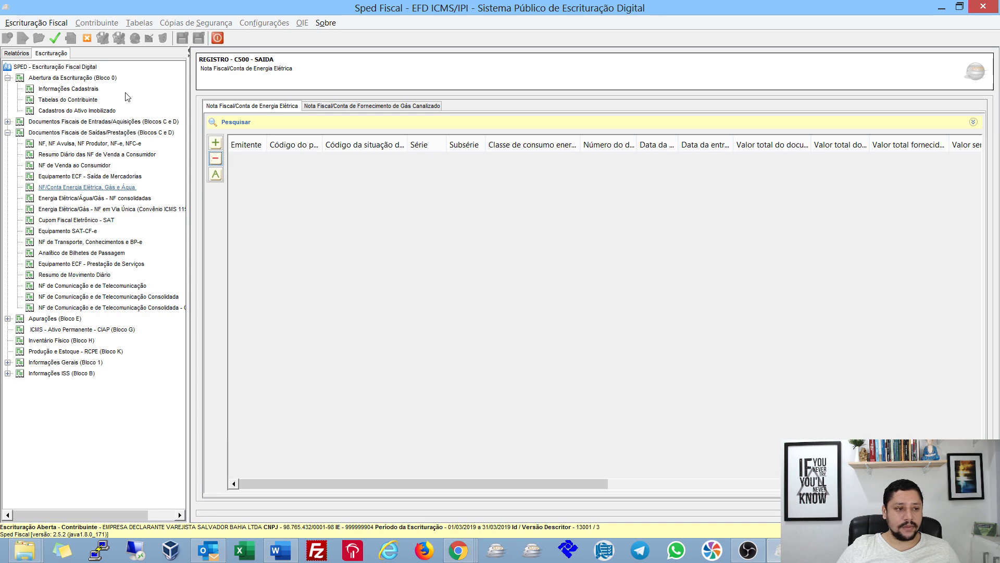
# - Delete the C500 piped gas supply bill and generate the tax assessment records
pyautogui.click(344, 108)
pyautogui.click(231, 157)
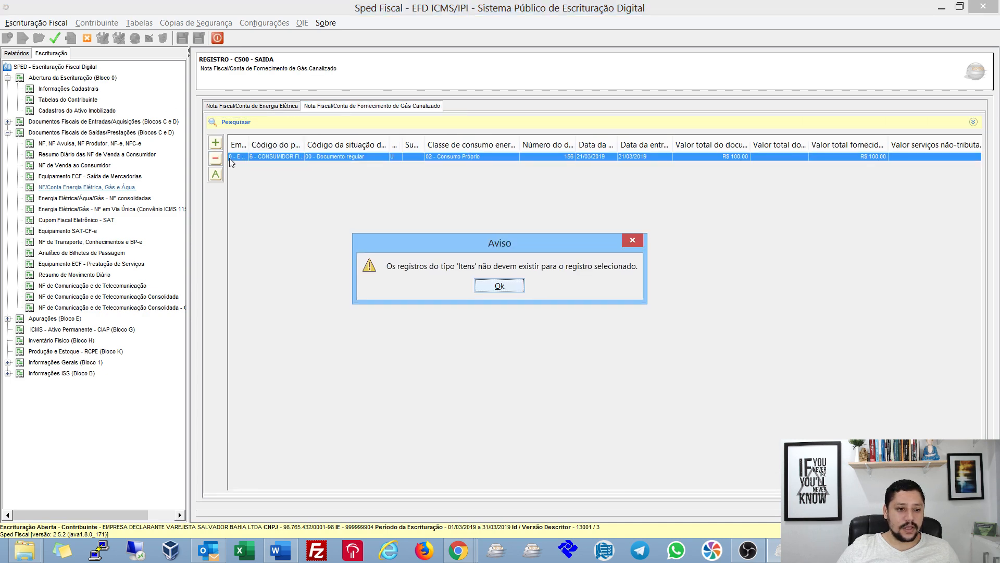
pyautogui.press('Return')
pyautogui.click(218, 158)
pyautogui.press('Return')
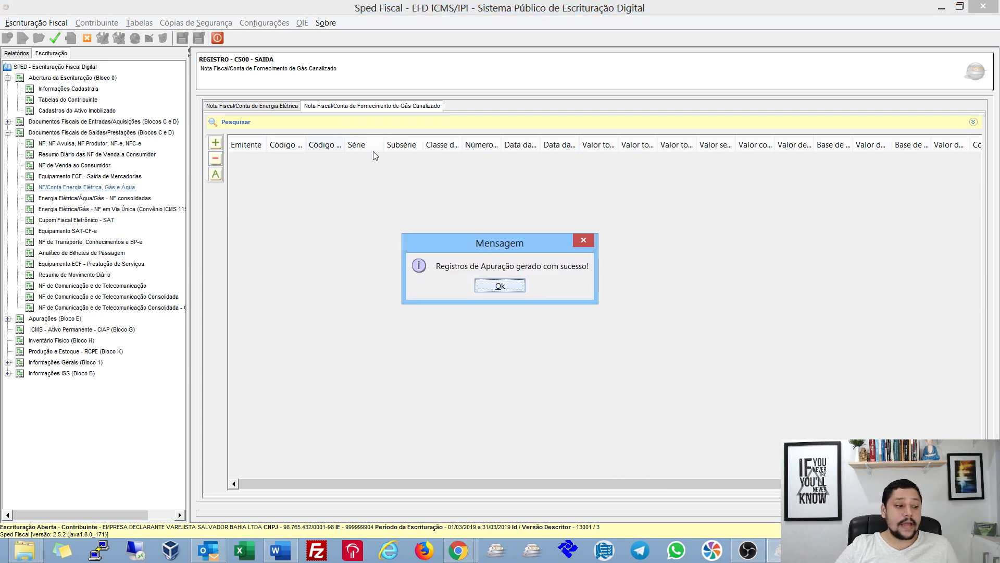
pyautogui.press('Return')
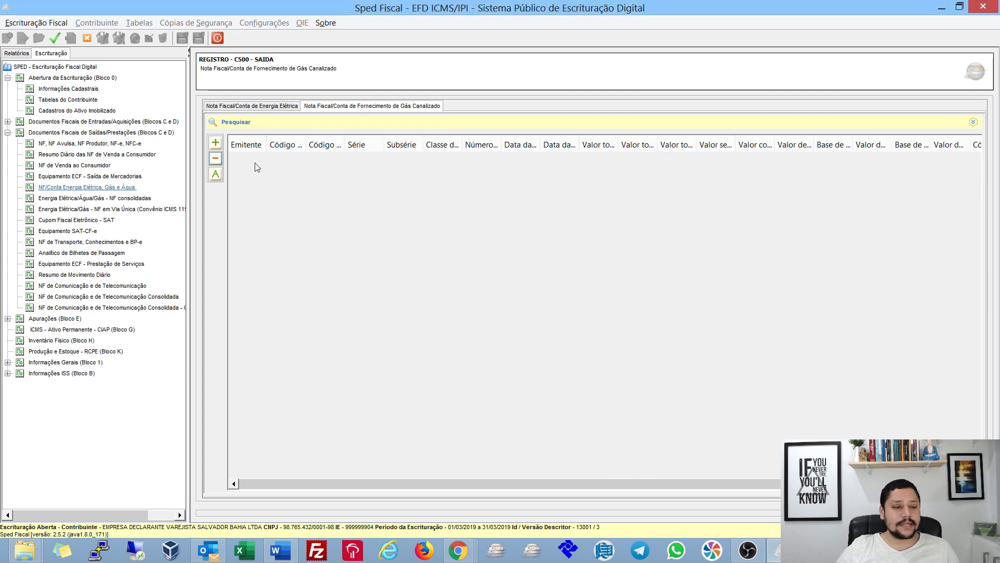
# - Return to the validation report and review the C500, C510 and missing child record errors on page 2
pyautogui.click(17, 53)
pyautogui.scroll(5, 569, 263)
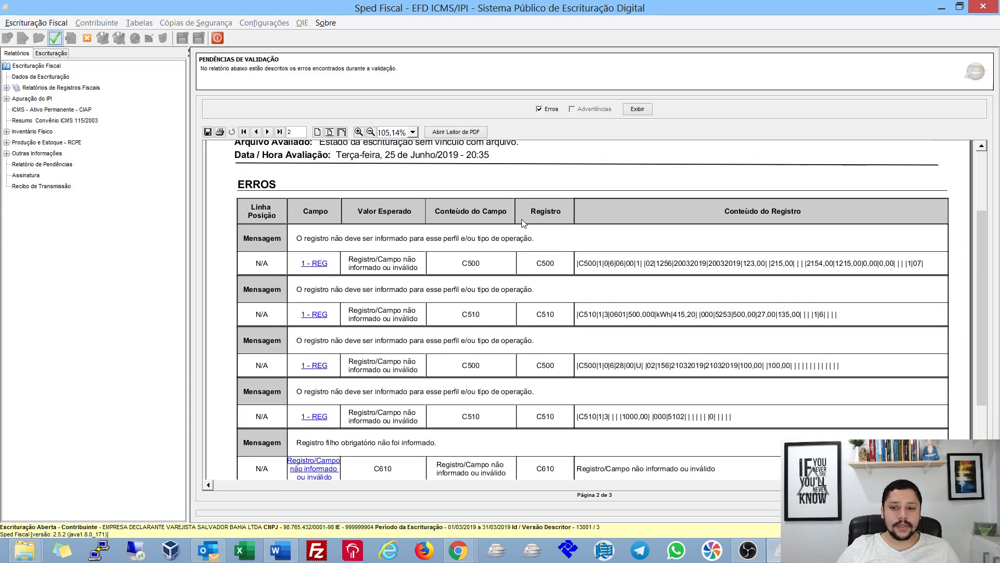
pyautogui.scroll(-3, 569, 262)
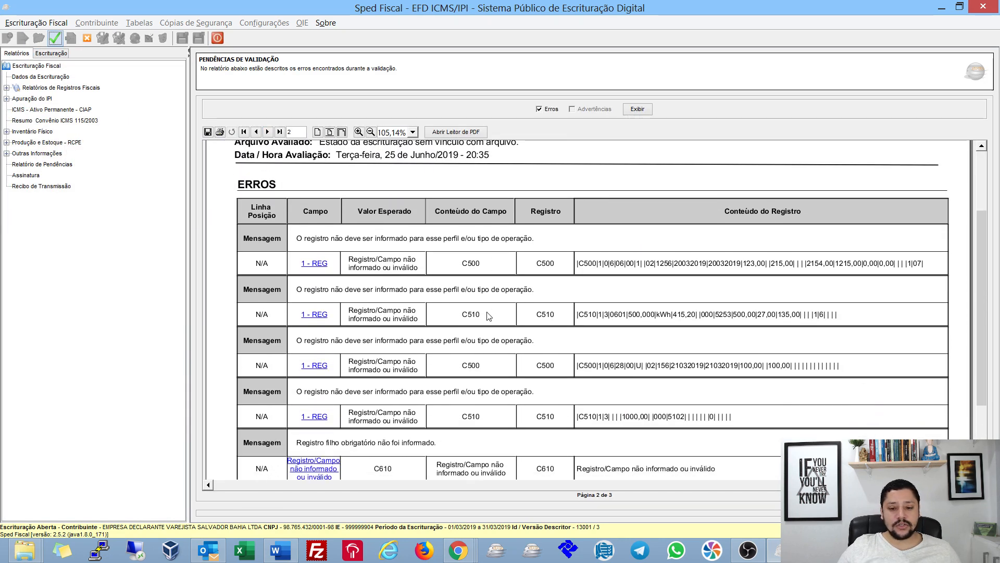
pyautogui.scroll(4, 500, 305)
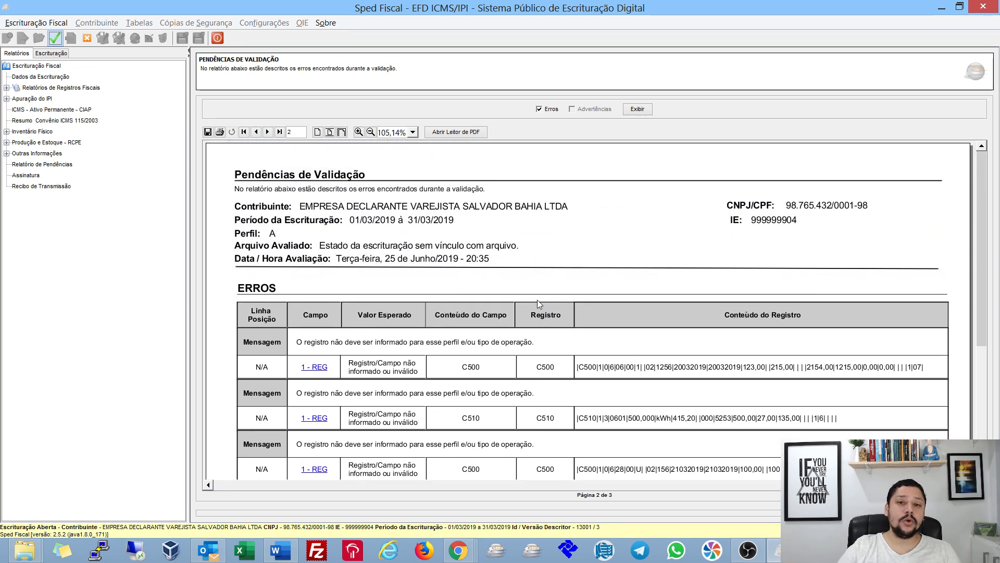
pyautogui.press('Return')
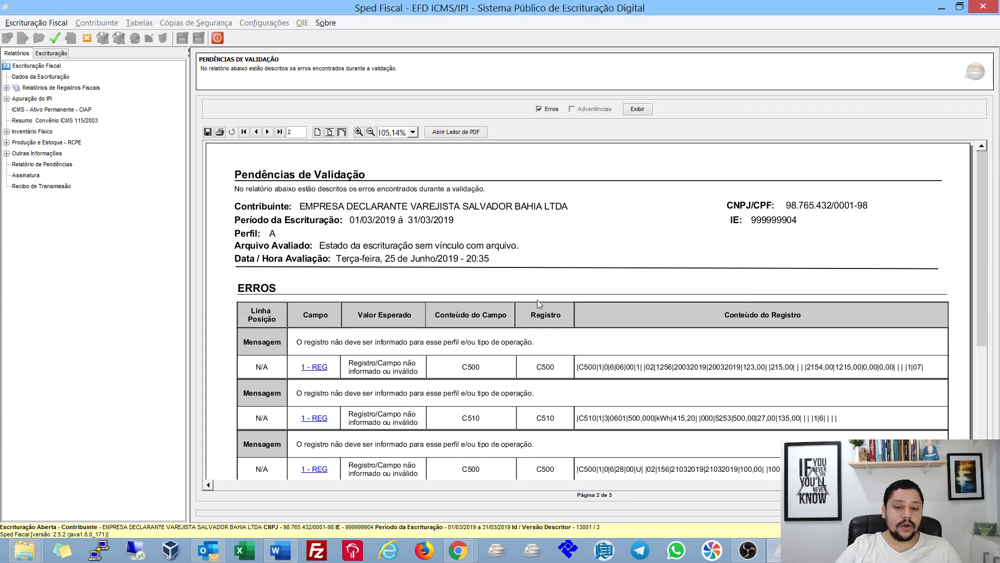
pyautogui.press('Return')
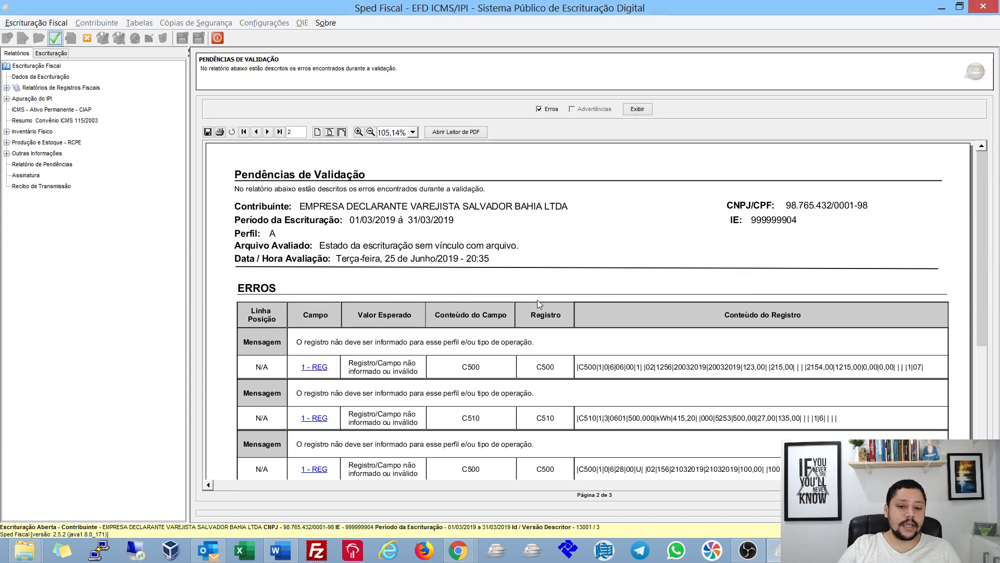
pyautogui.scroll(-5, 447, 242)
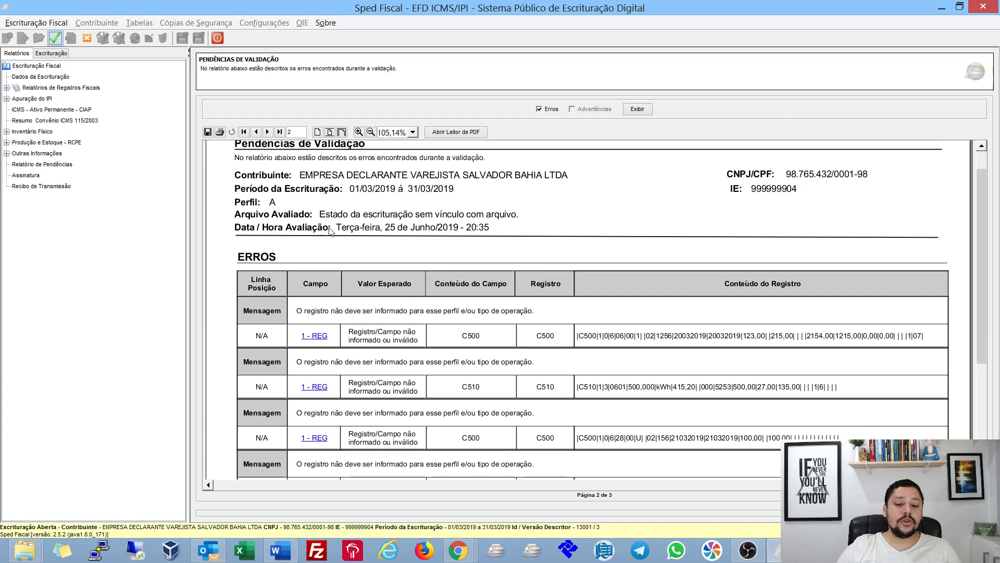
pyautogui.scroll(-1, 447, 242)
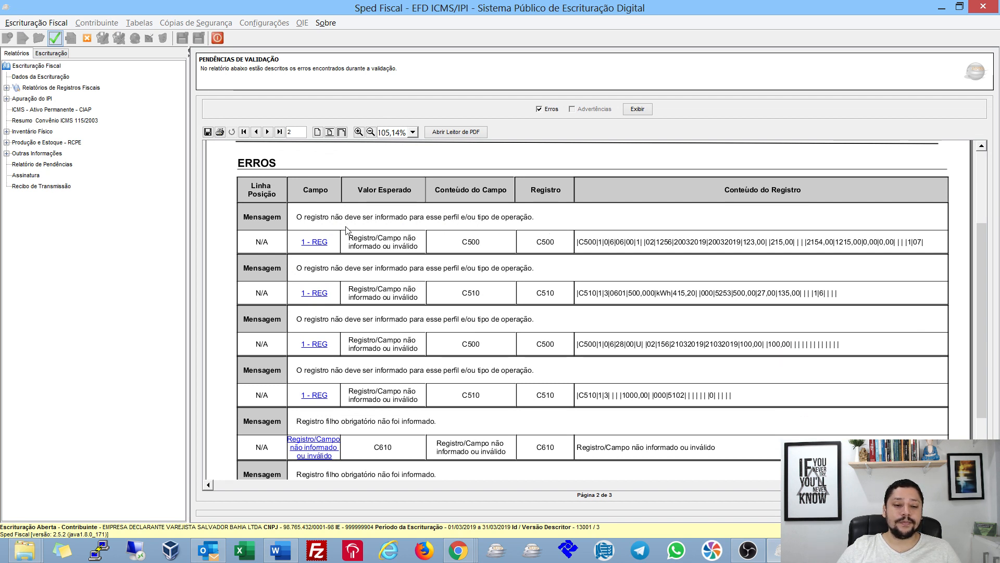
# - Try to follow the first C500 profile error from the validation report
pyautogui.click(324, 243)
pyautogui.click(500, 291)
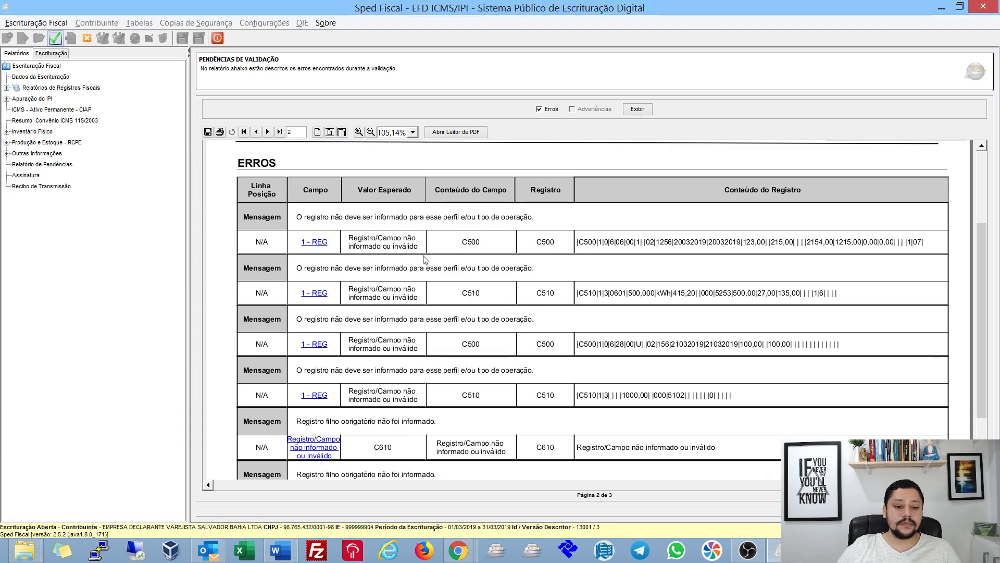
pyautogui.hotkey('ctrl', 'shift', 'F11')
pyautogui.press('Return')
pyautogui.press('Return')
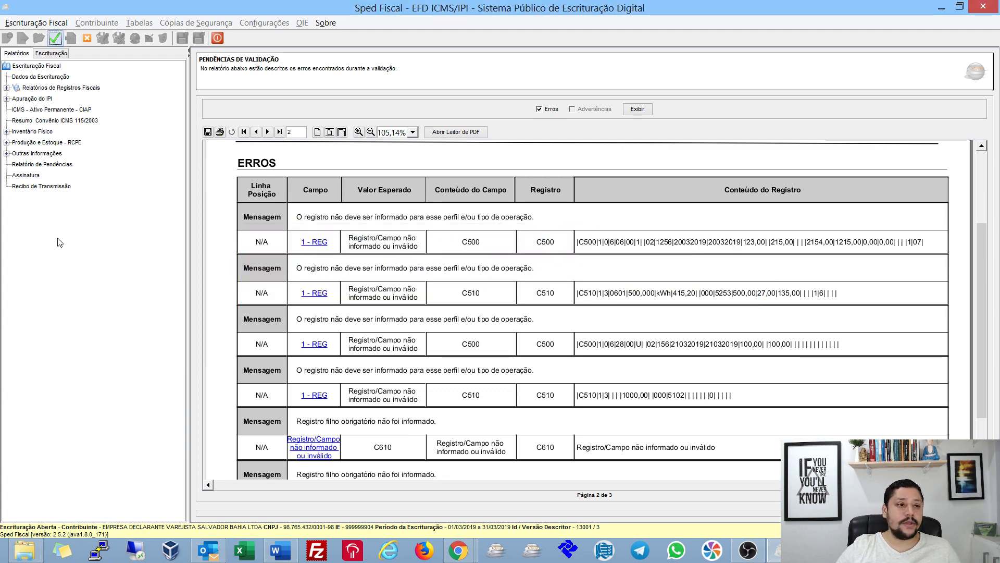
# - Validate the bookkeeping once more and review the updated error details in the validation report
pyautogui.click(54, 38)
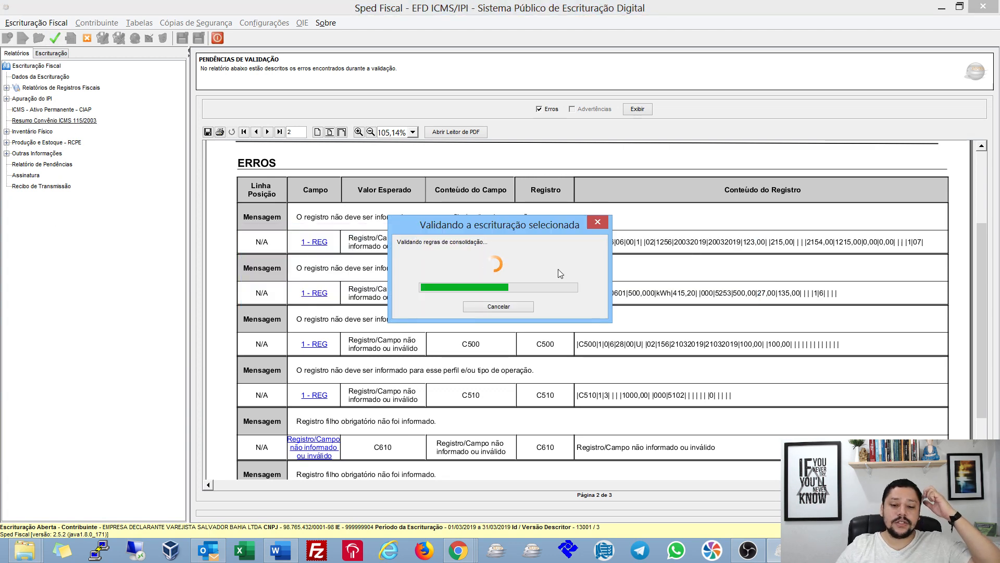
pyautogui.click(502, 289)
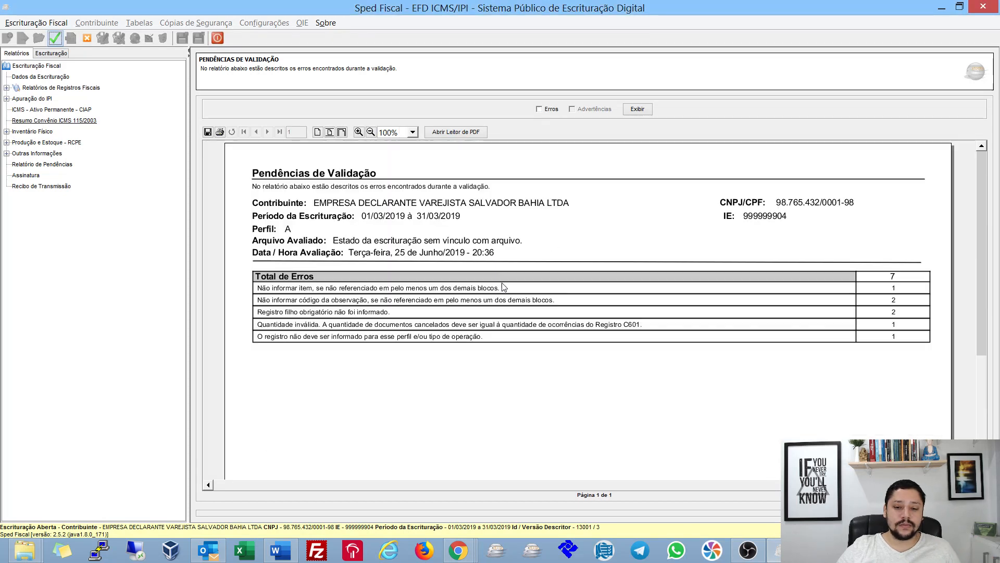
pyautogui.click(551, 109)
pyautogui.click(637, 109)
pyautogui.scroll(-5, 385, 257)
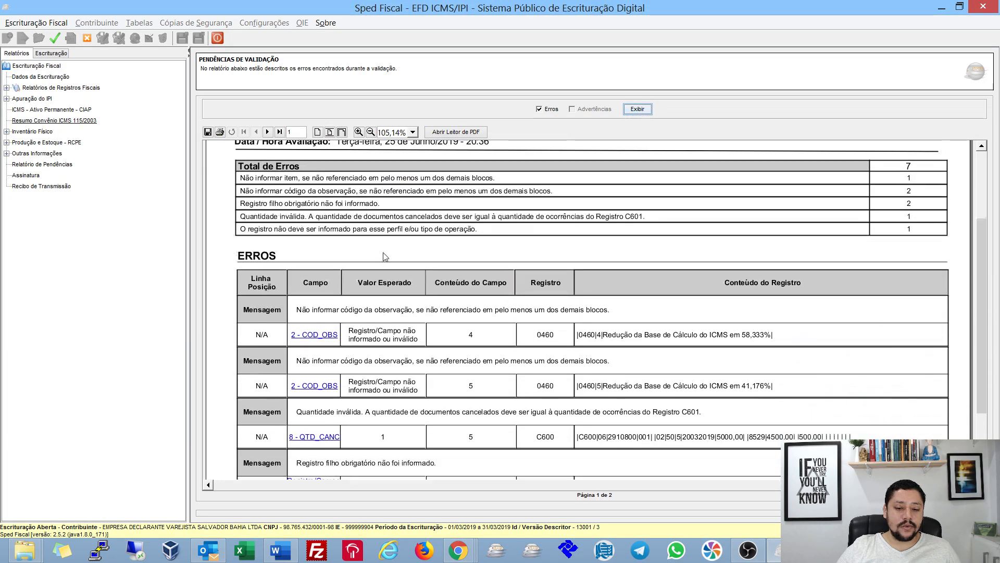
pyautogui.scroll(-3, 384, 257)
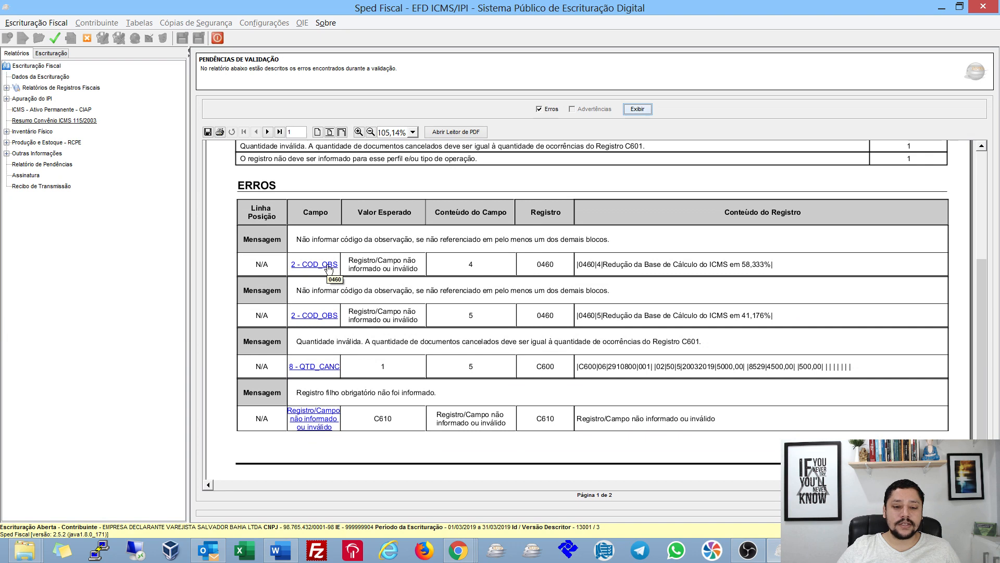
# - Delete observation codes 4 and 5 from the 0460 fiscal entry observations, starting from the first COD_OBS error in the report
pyautogui.click(328, 269)
pyautogui.click(521, 319)
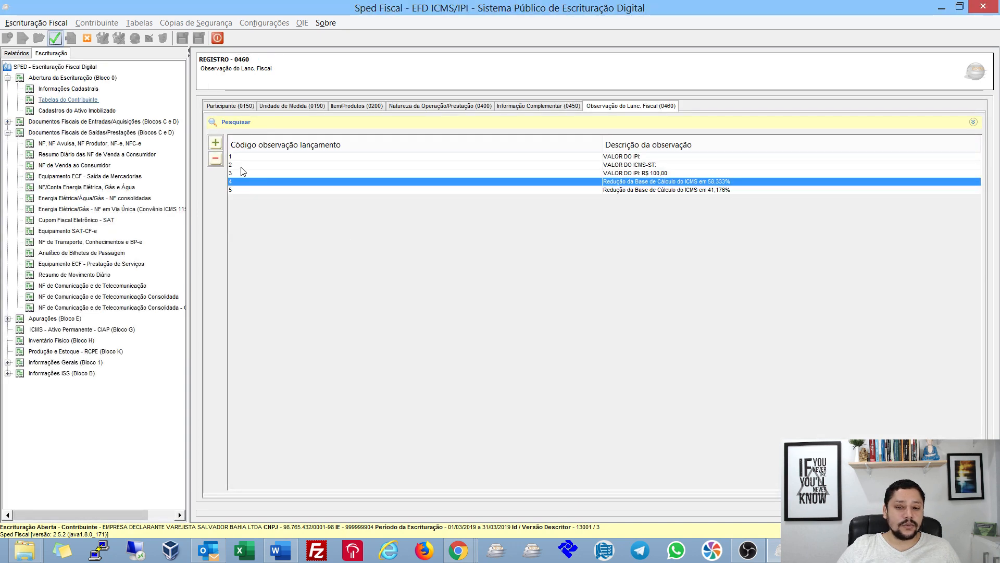
pyautogui.click(215, 158)
pyautogui.press('Return')
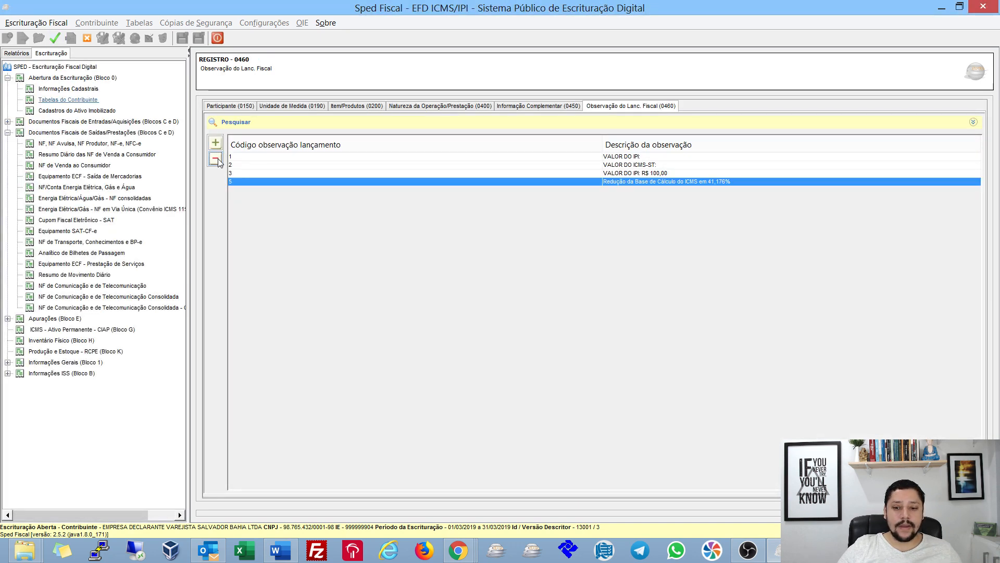
pyautogui.click(216, 158)
pyautogui.press('Return')
# - Return to the validation report and follow the missing C610 child record error to the C600 electricity items
pyautogui.click(17, 53)
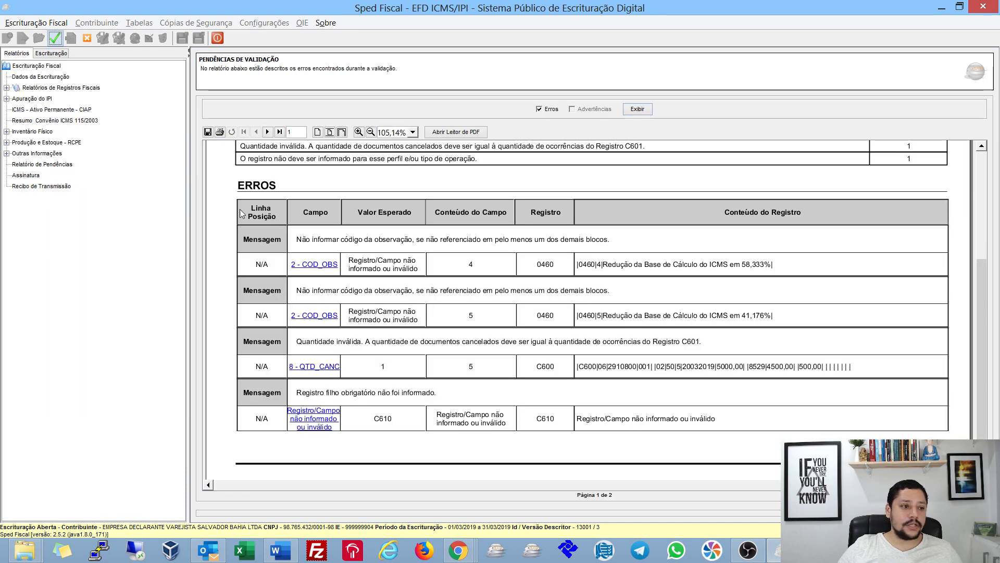
pyautogui.scroll(-5, 342, 357)
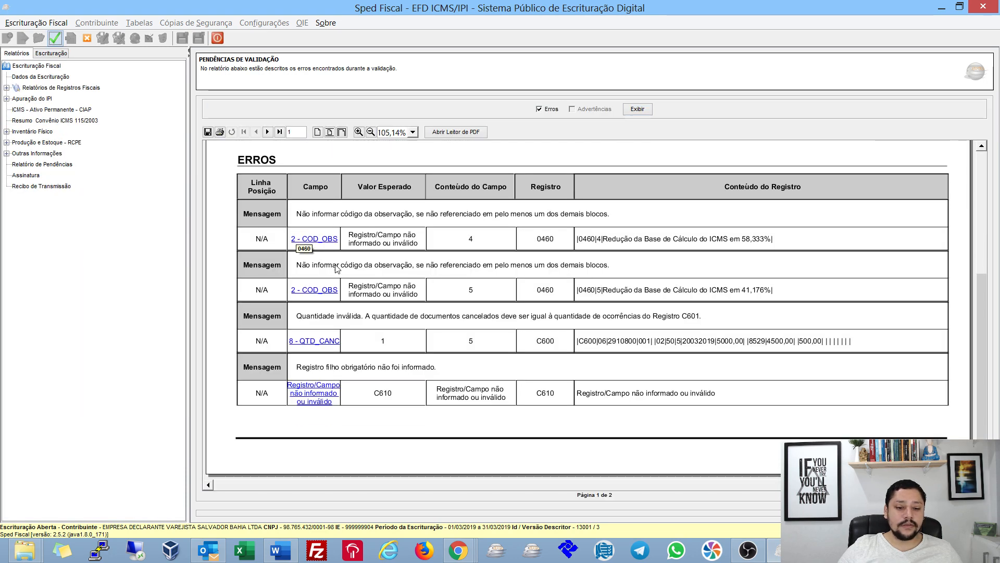
pyautogui.click(322, 399)
# - Validate the bookkeeping again and review the detailed error list on both pages of the report
pyautogui.click(55, 38)
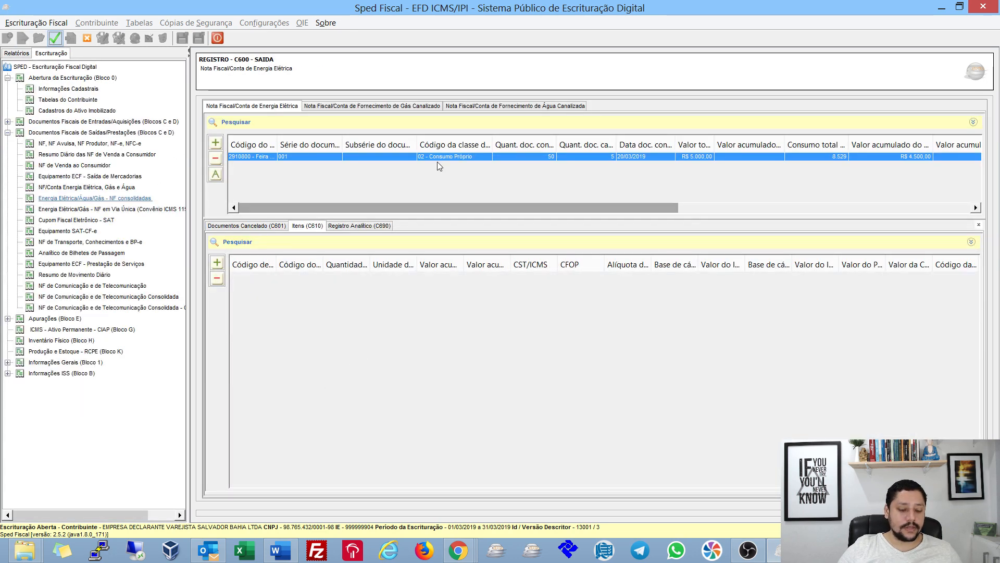
pyautogui.press('Return')
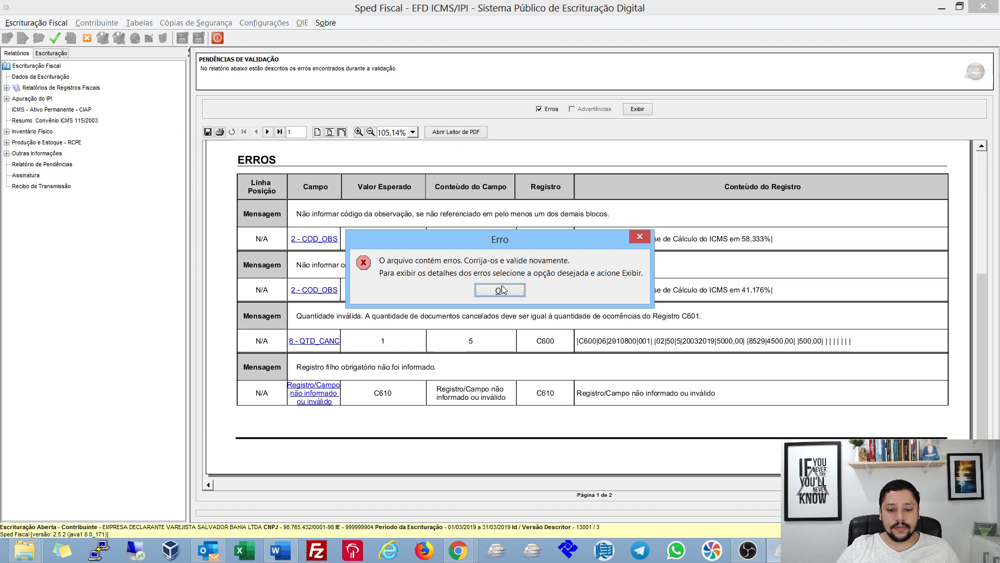
pyautogui.click(500, 290)
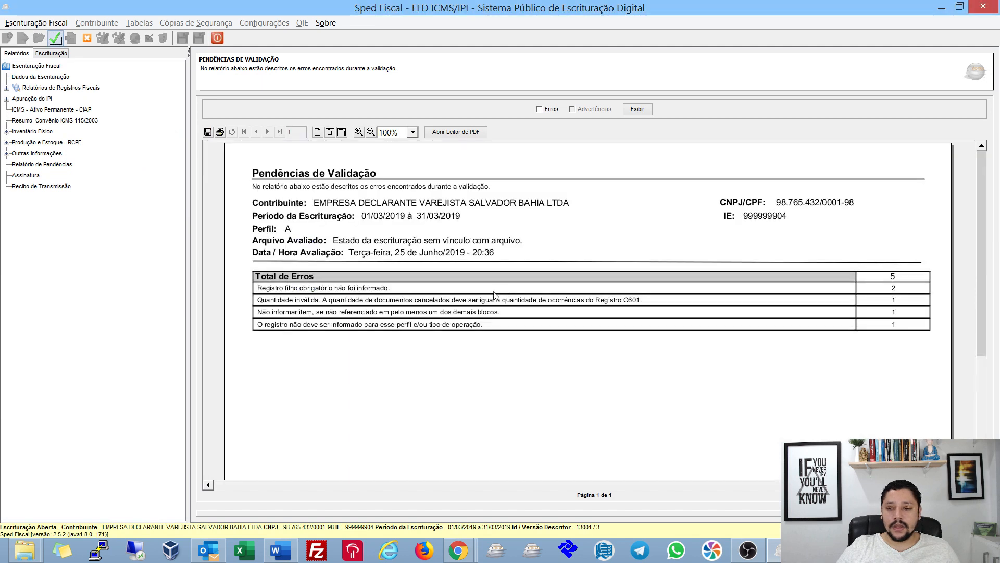
pyautogui.click(539, 109)
pyautogui.click(637, 108)
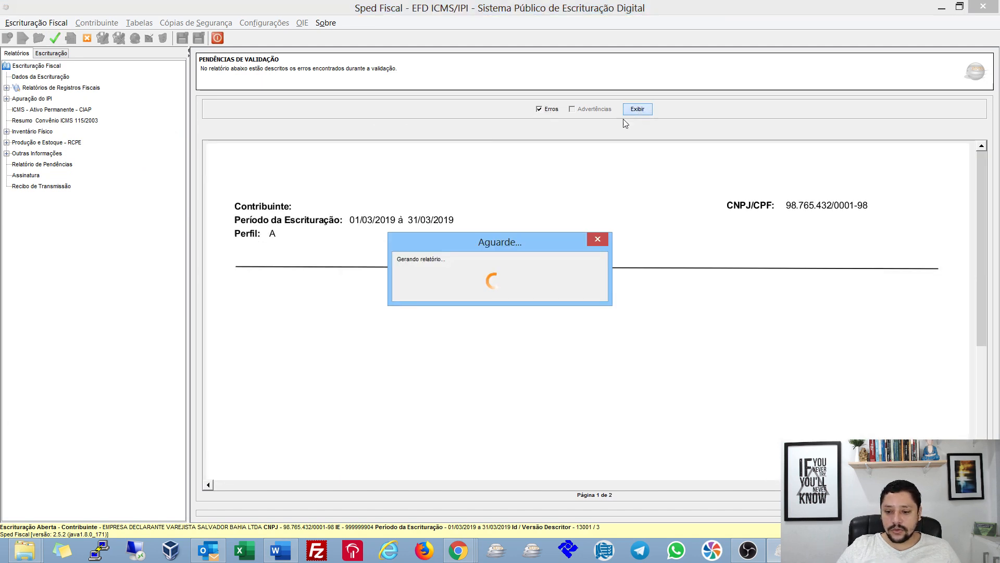
pyautogui.scroll(-5, 505, 244)
pyautogui.scroll(-3, 506, 244)
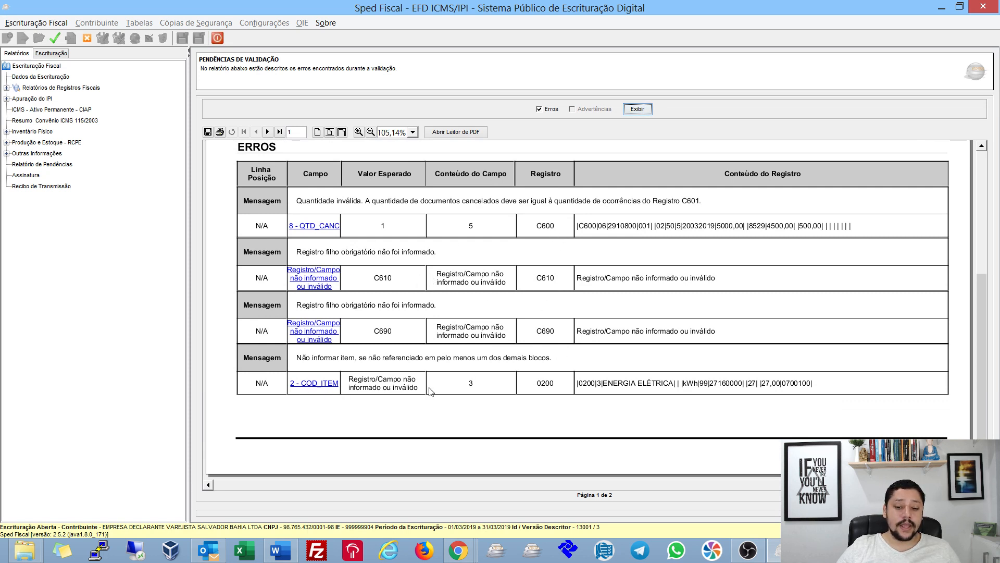
pyautogui.click(268, 132)
pyautogui.scroll(5, 330, 263)
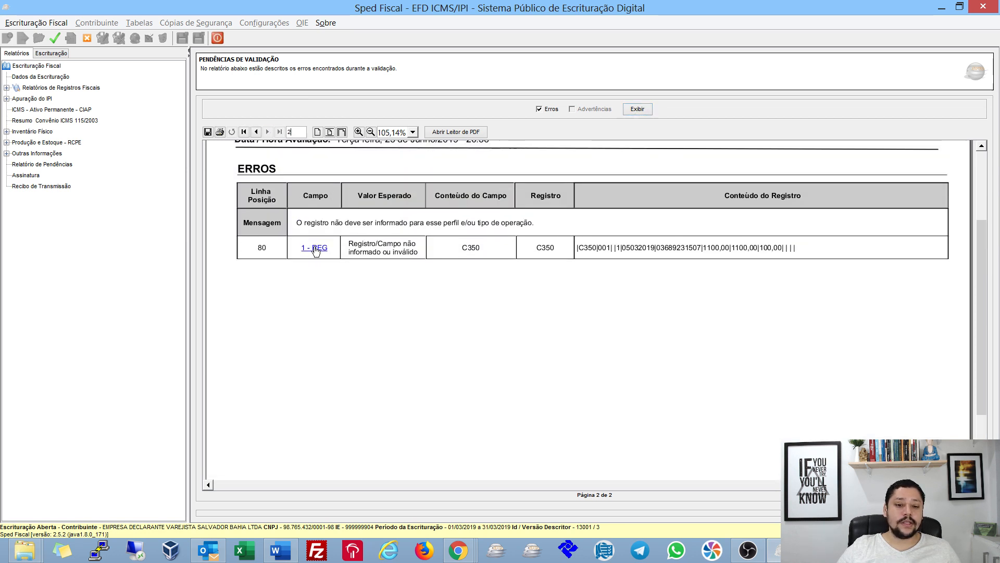
# - Delete the C350 consumer sale invoice flagged for the profile and generate the tax assessment records
pyautogui.click(313, 249)
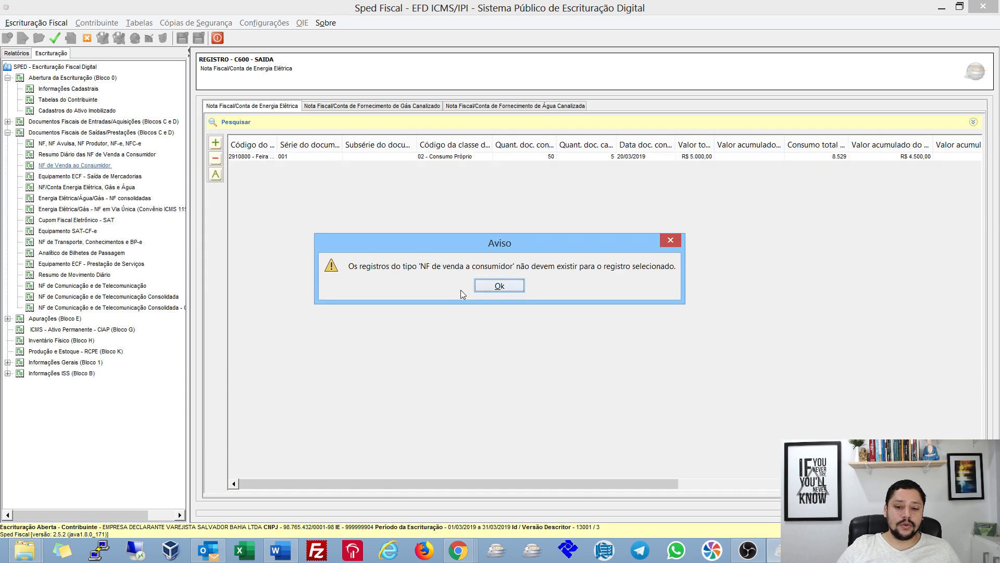
pyautogui.click(500, 286)
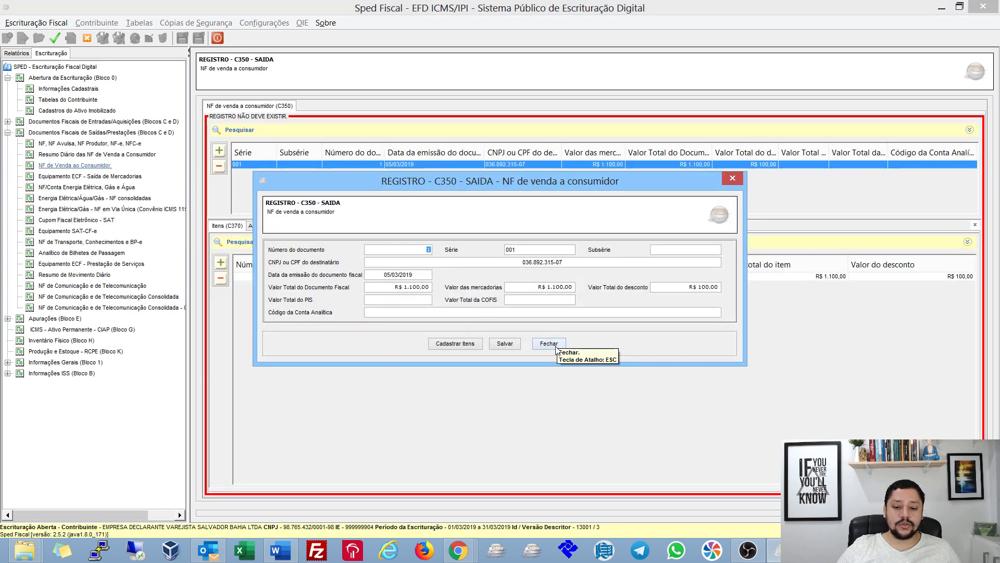
pyautogui.click(553, 340)
pyautogui.click(219, 166)
pyautogui.press('Return')
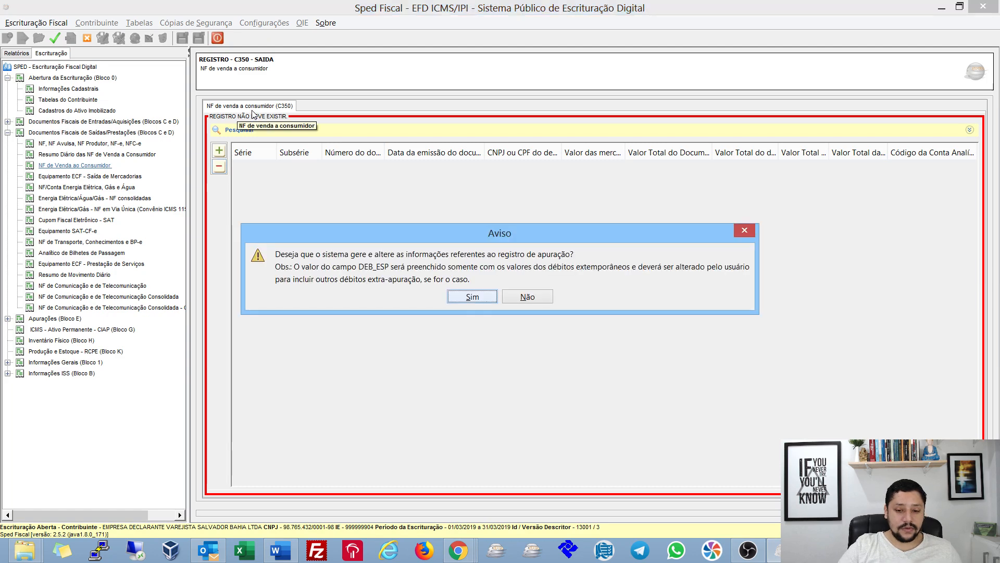
pyautogui.press('Return')
pyautogui.press('Return')
# - Revalidate the bookkeeping and display the error details to examine the C600, C610, C690 and 0200 entries
pyautogui.click(55, 38)
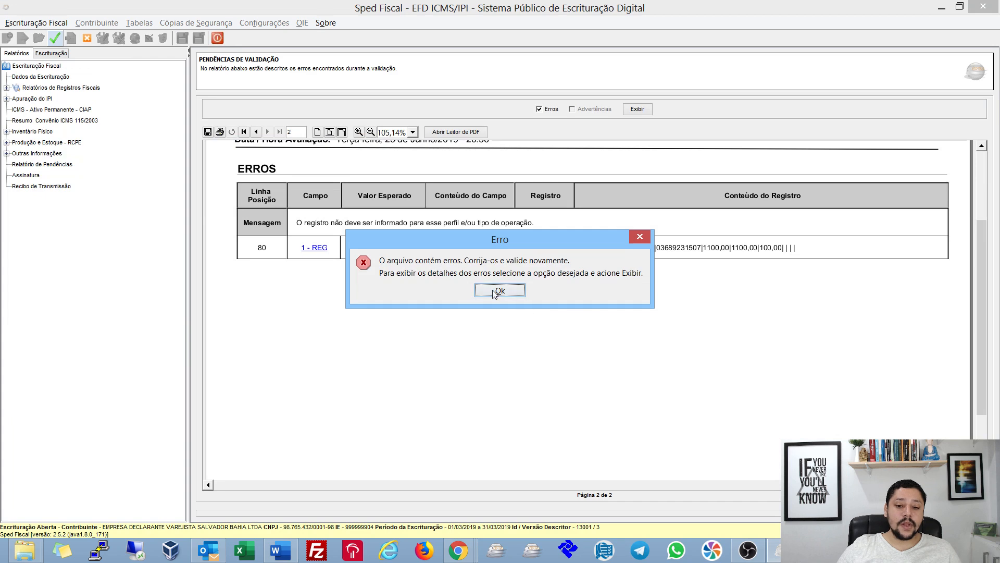
pyautogui.click(499, 290)
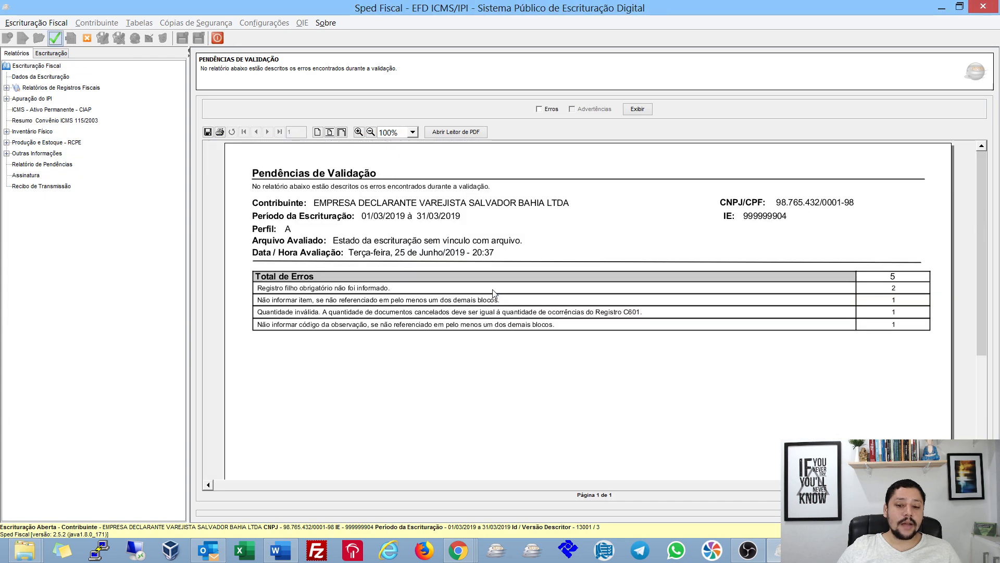
pyautogui.click(549, 112)
pyautogui.click(637, 109)
pyautogui.scroll(-3, 515, 292)
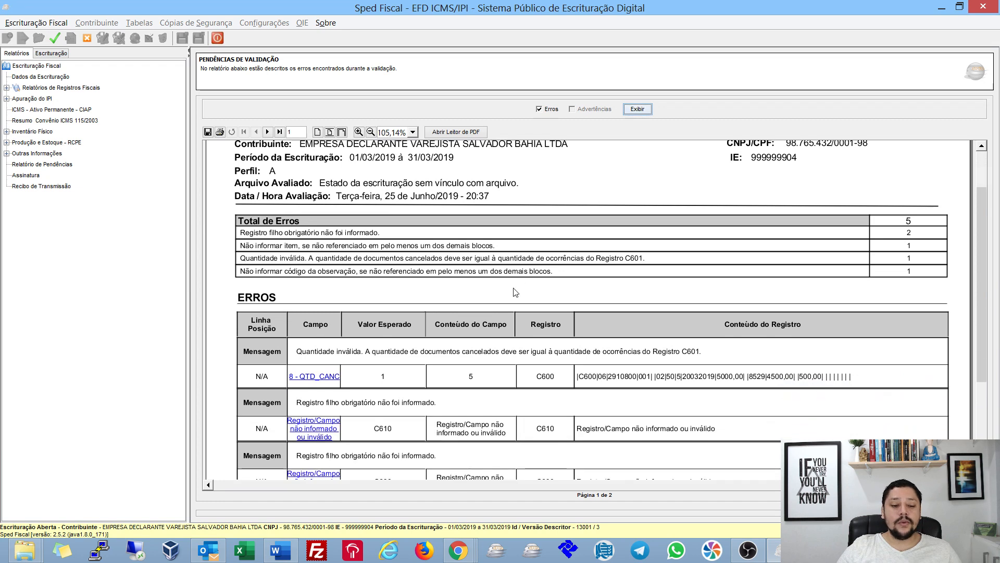
pyautogui.scroll(-5, 514, 292)
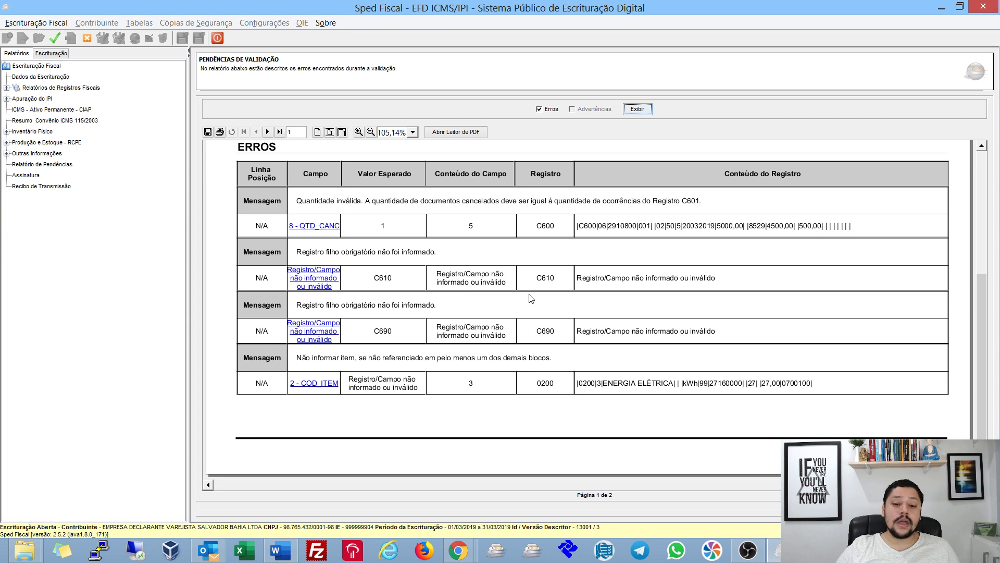
pyautogui.scroll(1, 488, 420)
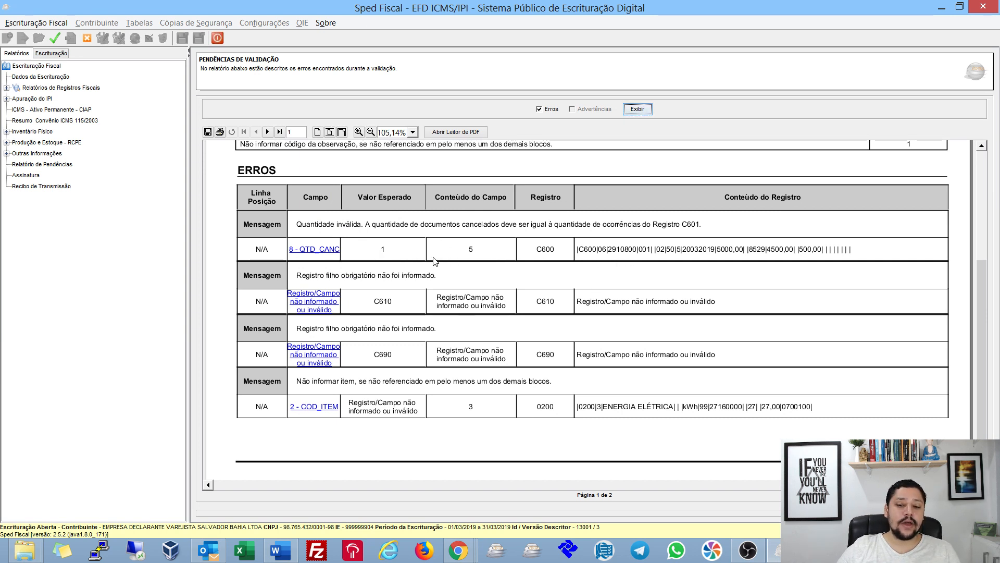
# - Follow the C600 QTD_CANC error and set the cancelled document number in its C601 record to 5
pyautogui.click(334, 251)
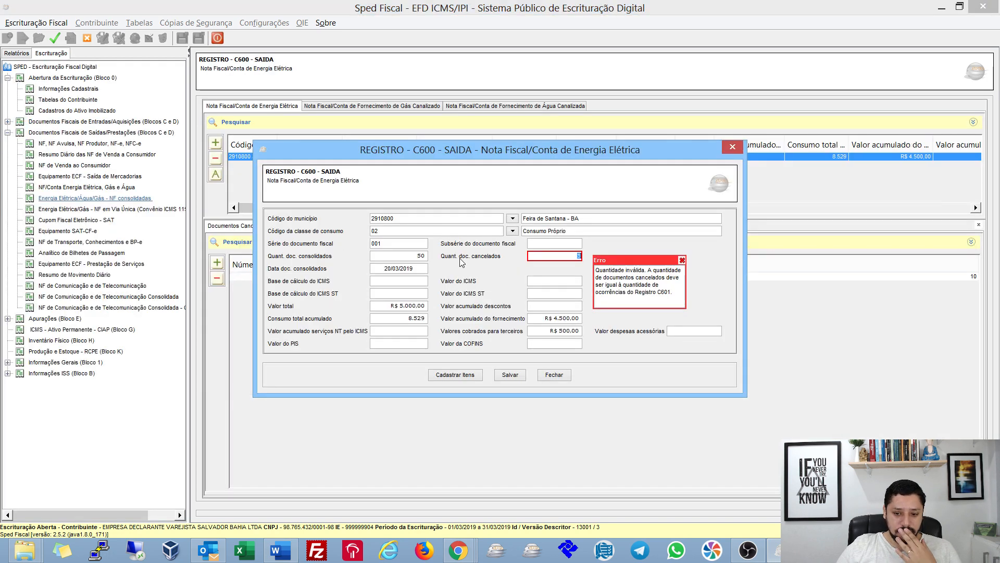
pyautogui.click(557, 374)
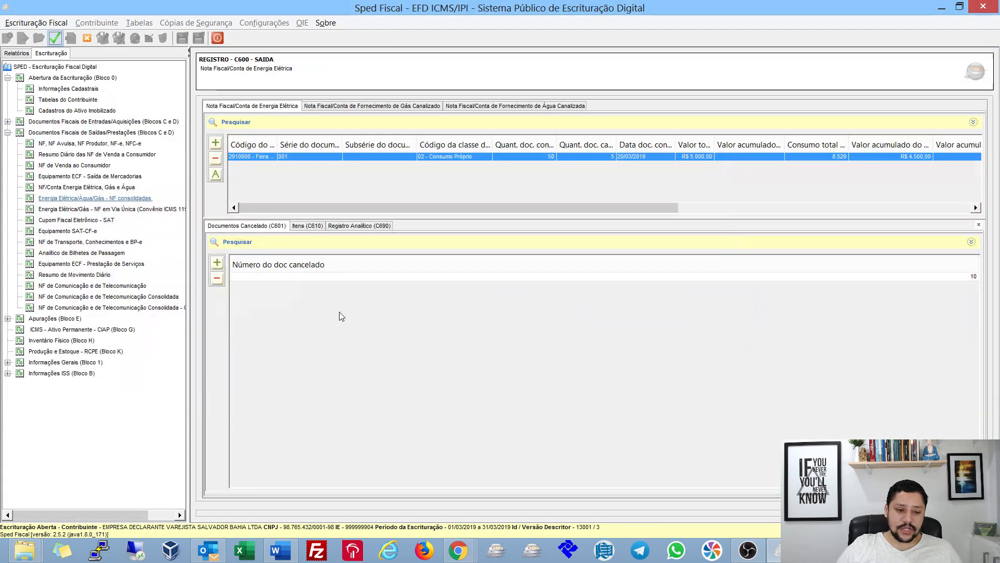
pyautogui.click(268, 278)
pyautogui.doubleClick(599, 277)
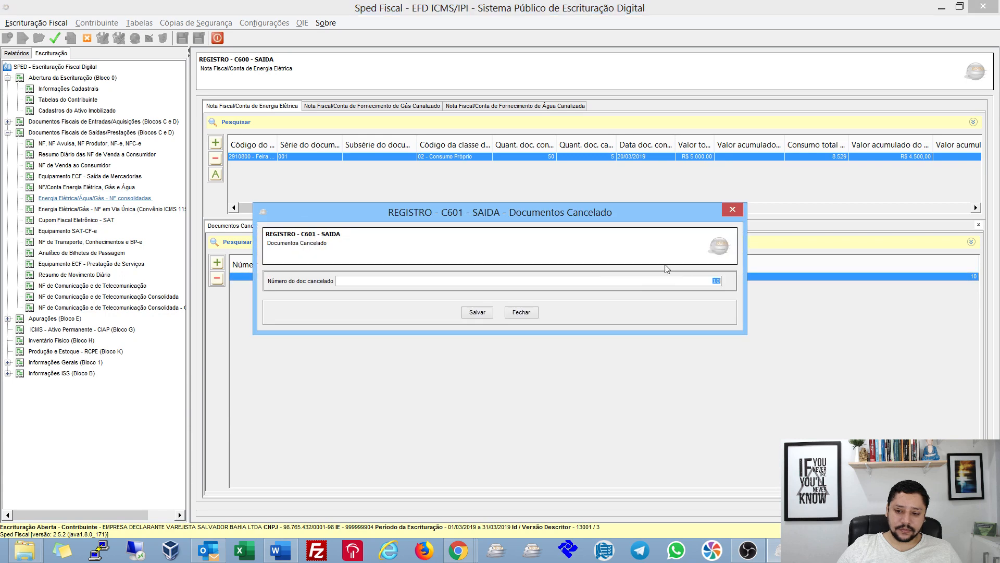
pyautogui.write('5')
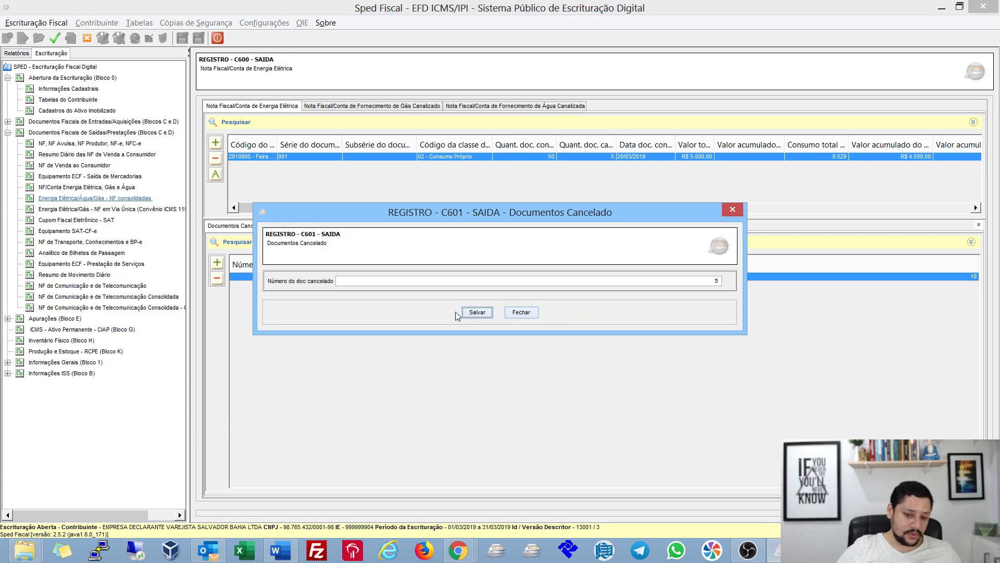
pyautogui.click(477, 312)
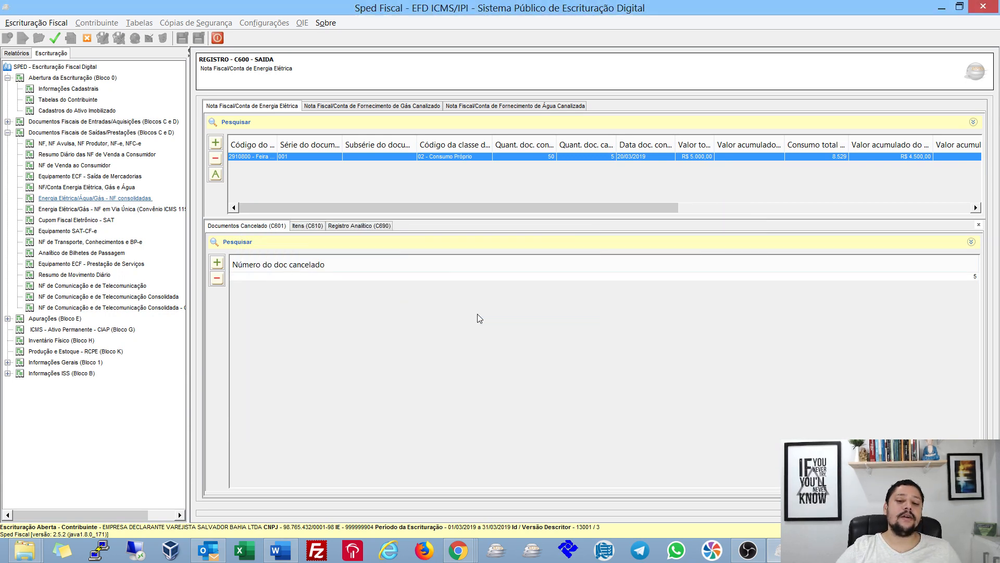
# - Validate the bookkeeping after the C601 change and review the C600 cancelled quantity error in the report
pyautogui.click(55, 39)
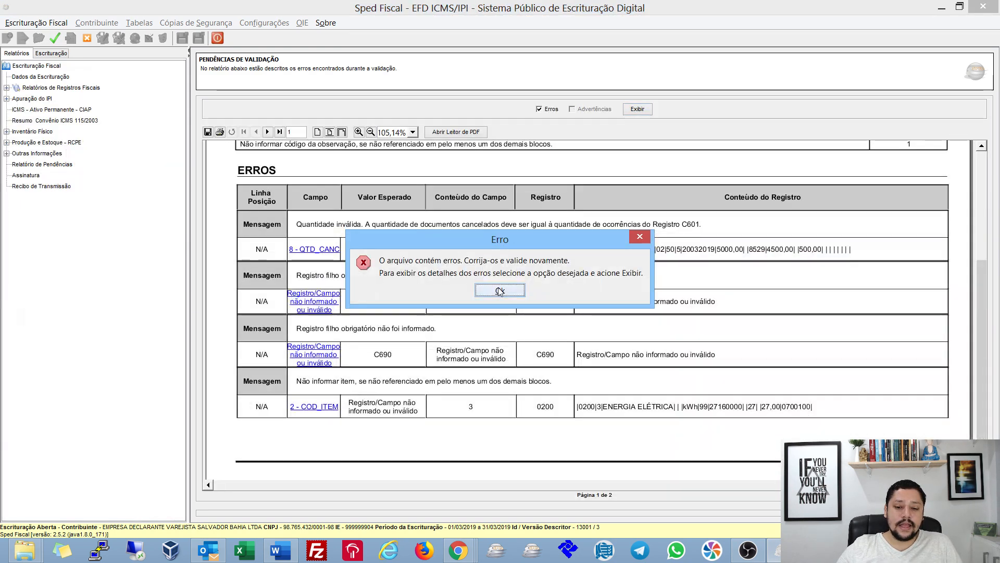
pyautogui.click(500, 286)
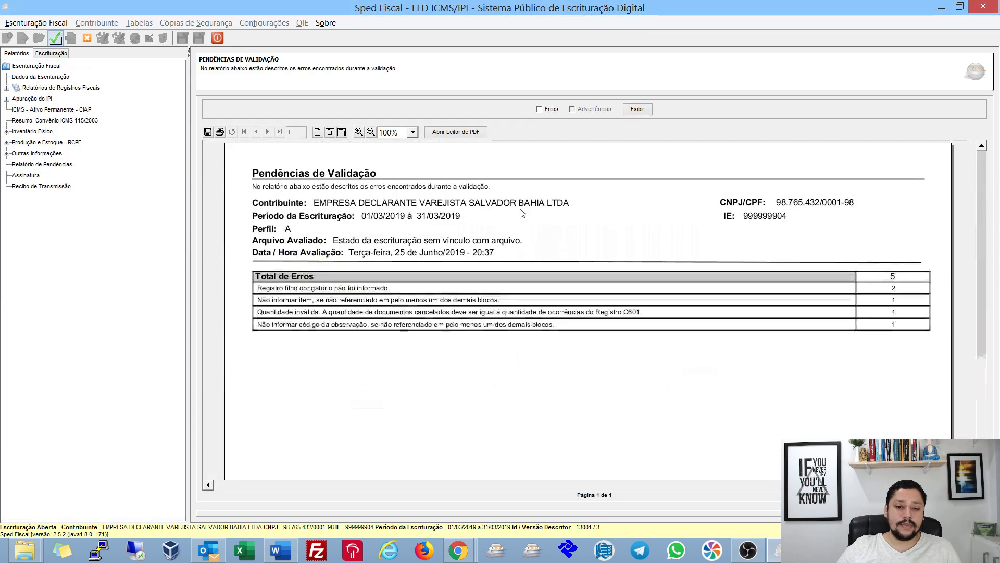
pyautogui.click(637, 110)
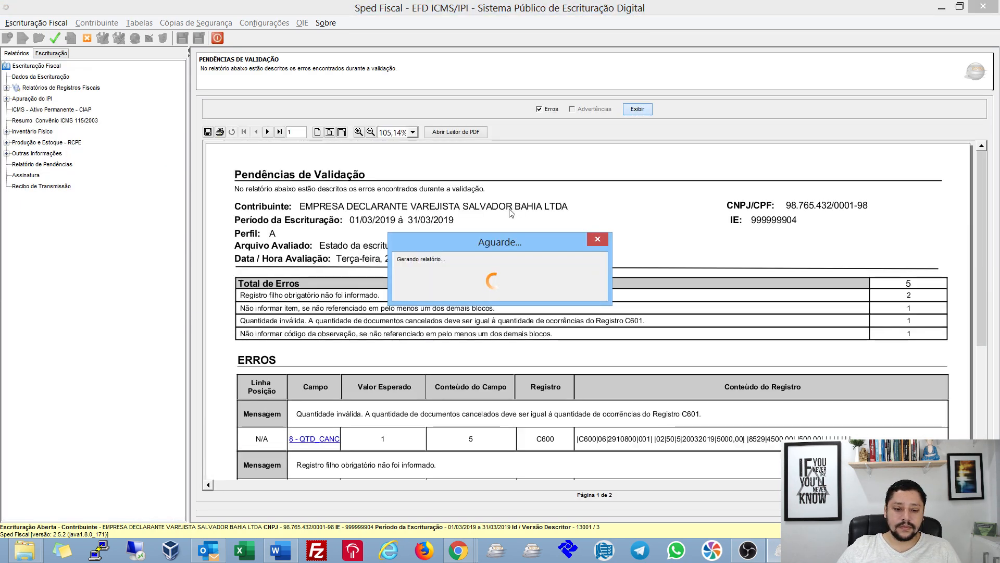
pyautogui.scroll(-3, 477, 213)
pyautogui.scroll(-3, 472, 210)
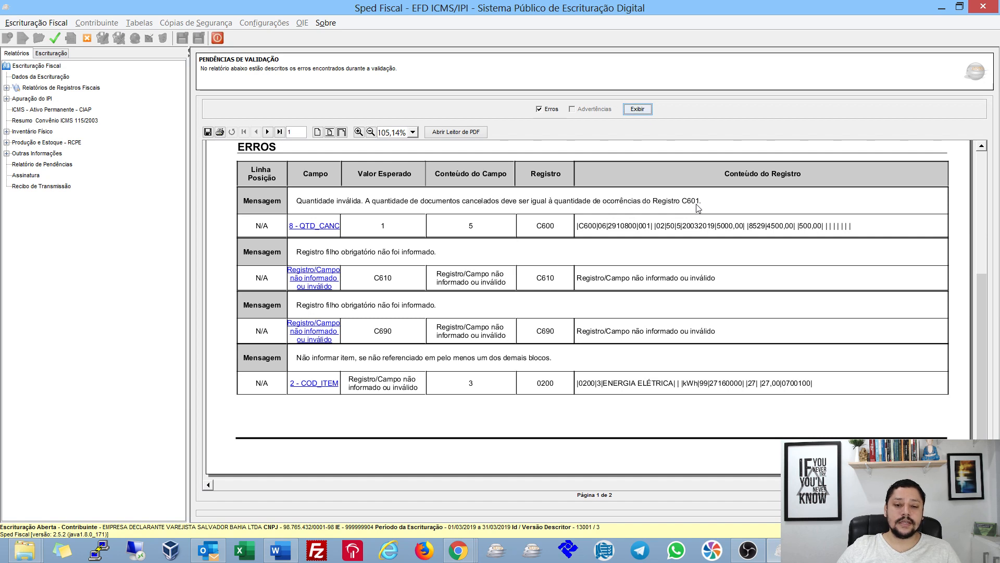
# - Follow the QTD_CANC error again and inspect the C601 cancelled document and the C600 electricity record without changing them
pyautogui.click(323, 227)
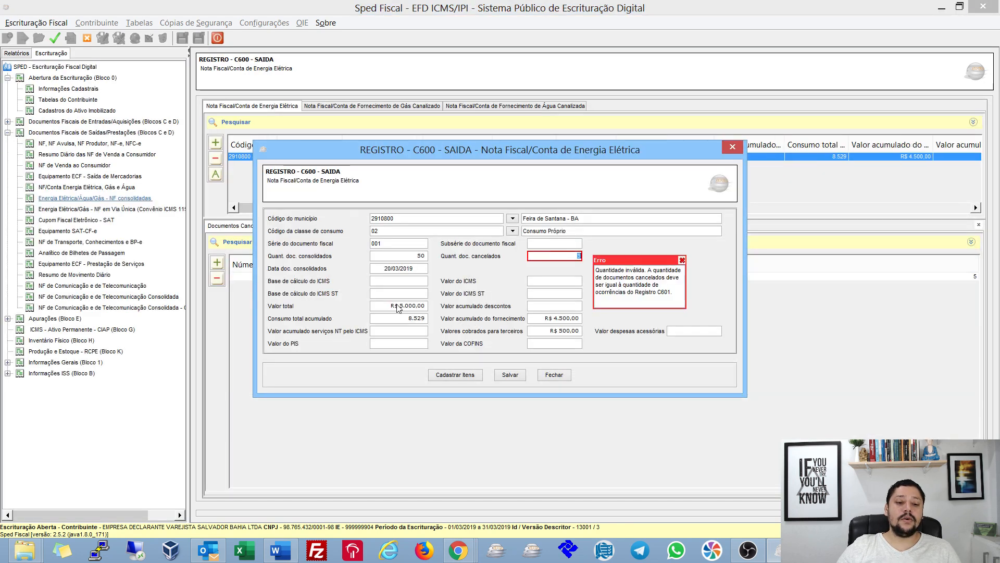
pyautogui.click(554, 375)
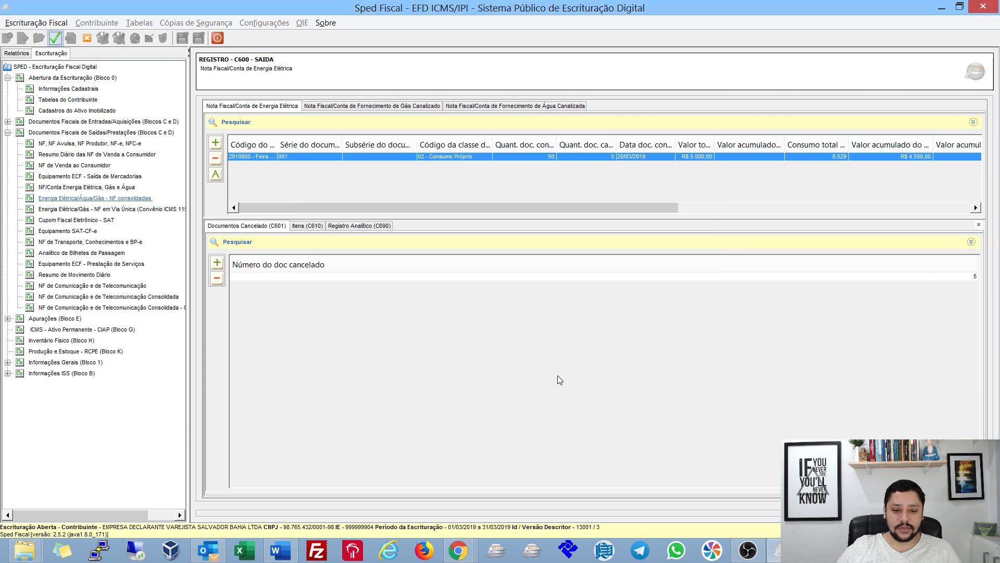
pyautogui.doubleClick(275, 277)
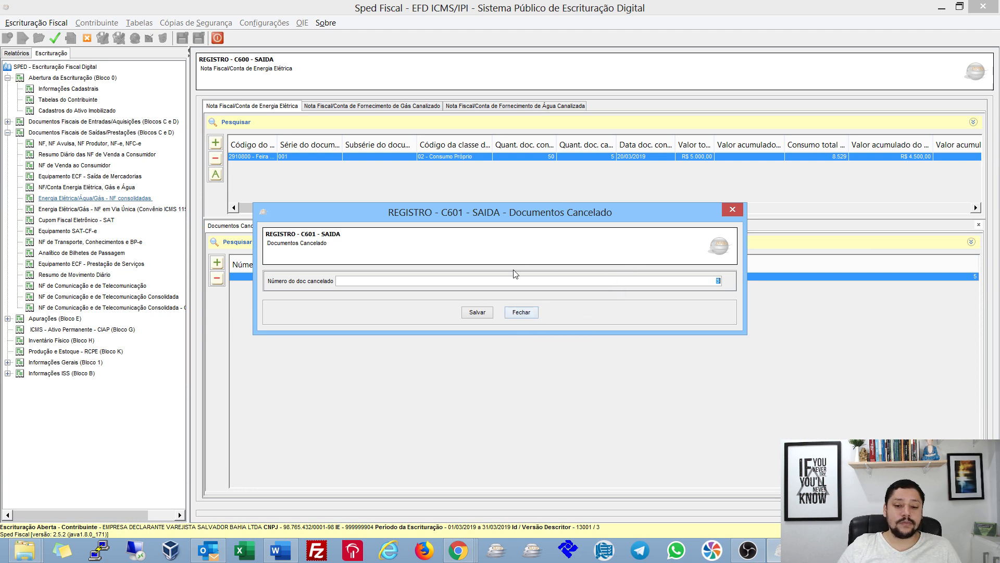
pyautogui.click(477, 312)
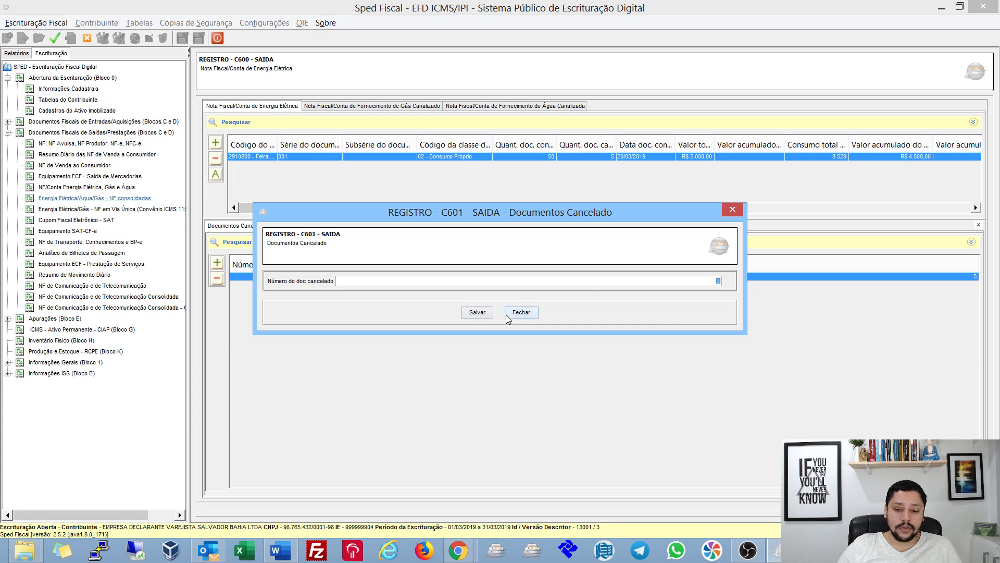
pyautogui.click(519, 312)
pyautogui.doubleClick(486, 277)
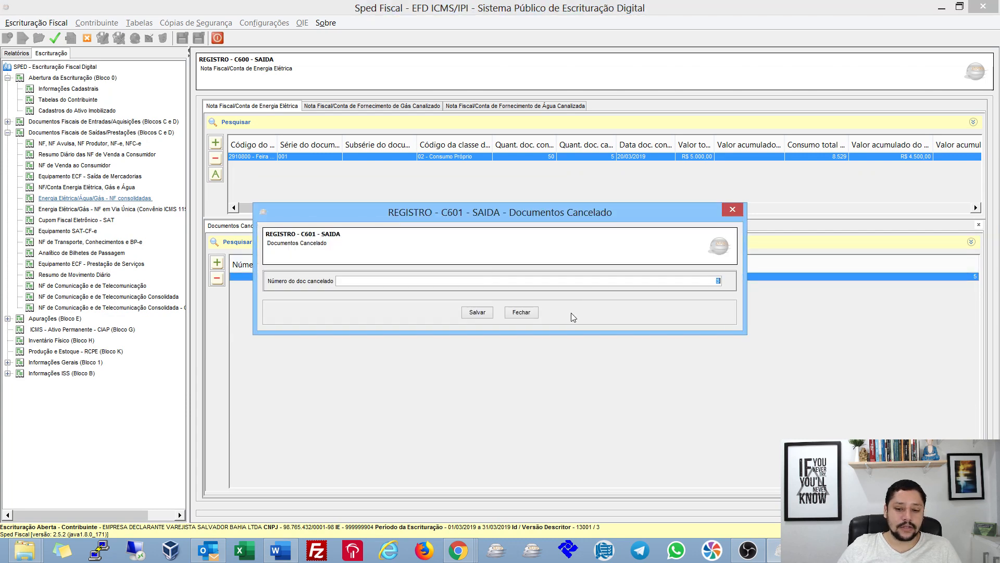
pyautogui.click(531, 312)
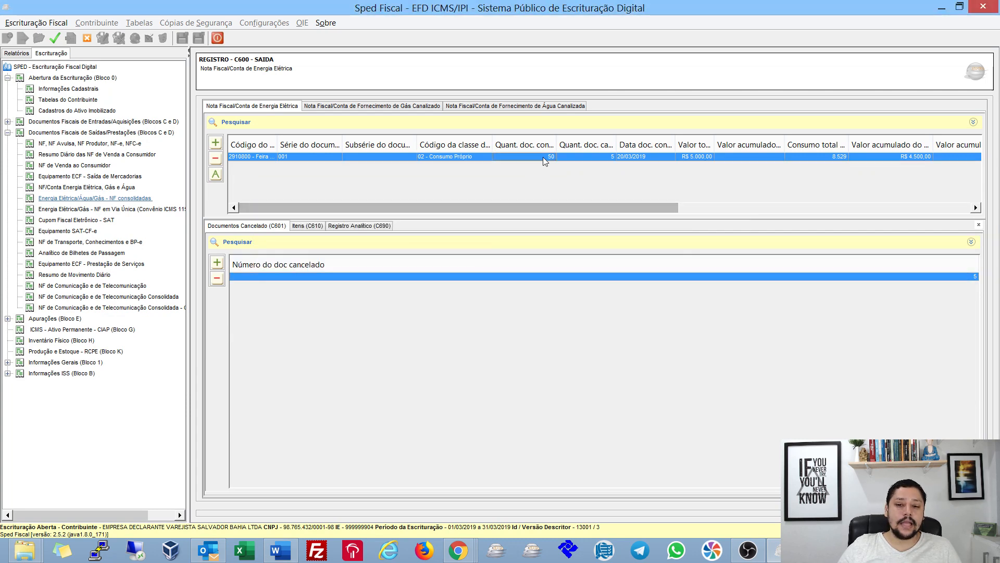
pyautogui.doubleClick(543, 157)
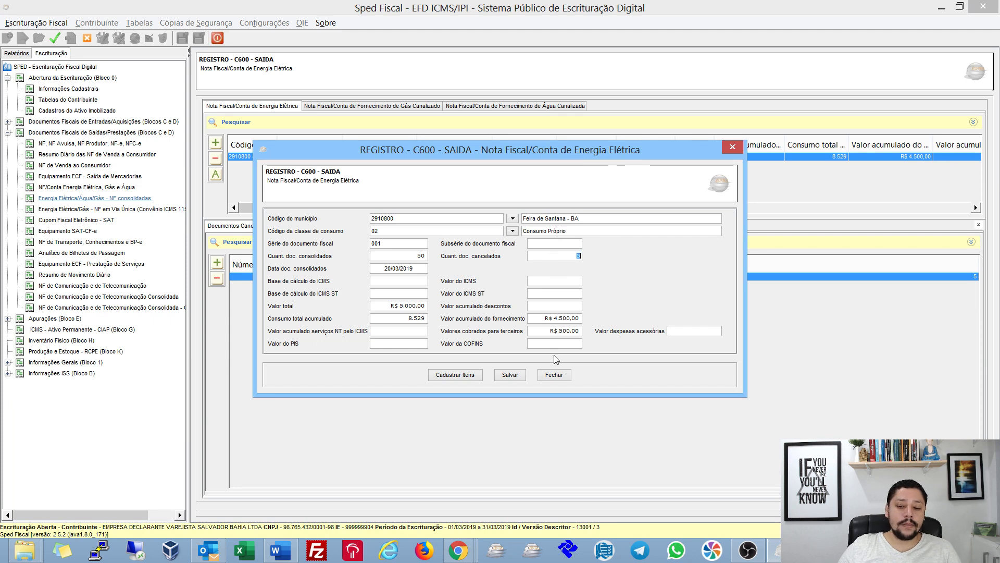
pyautogui.click(555, 376)
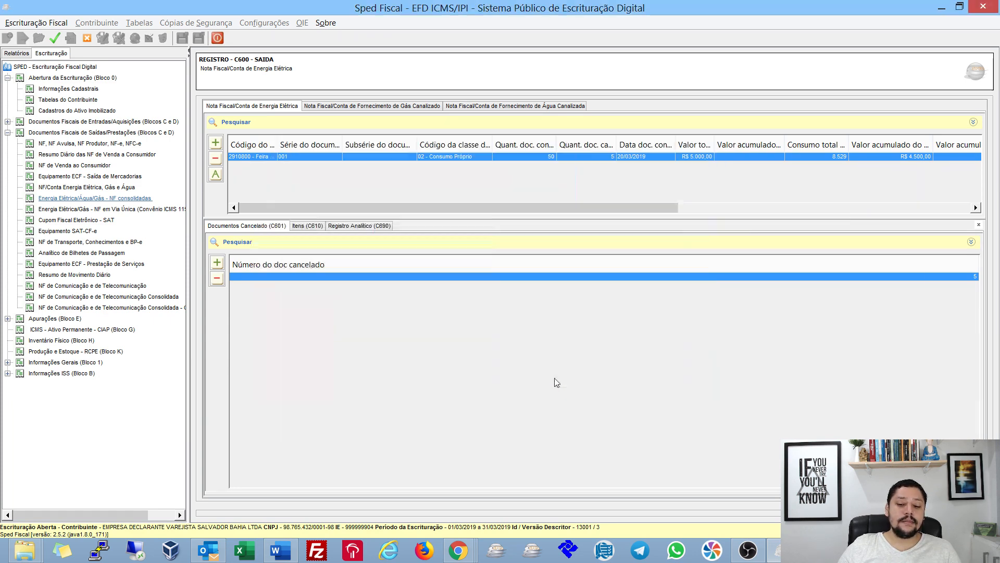
# - Change the cancelled document number in the existing C601 record of the electricity entry to 1212
pyautogui.doubleClick(413, 276)
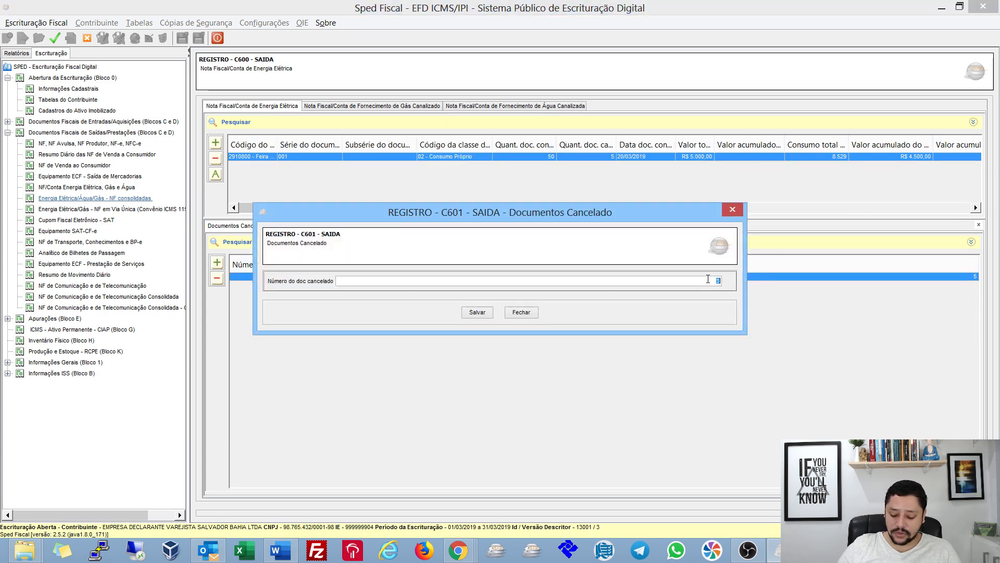
pyautogui.write('12')
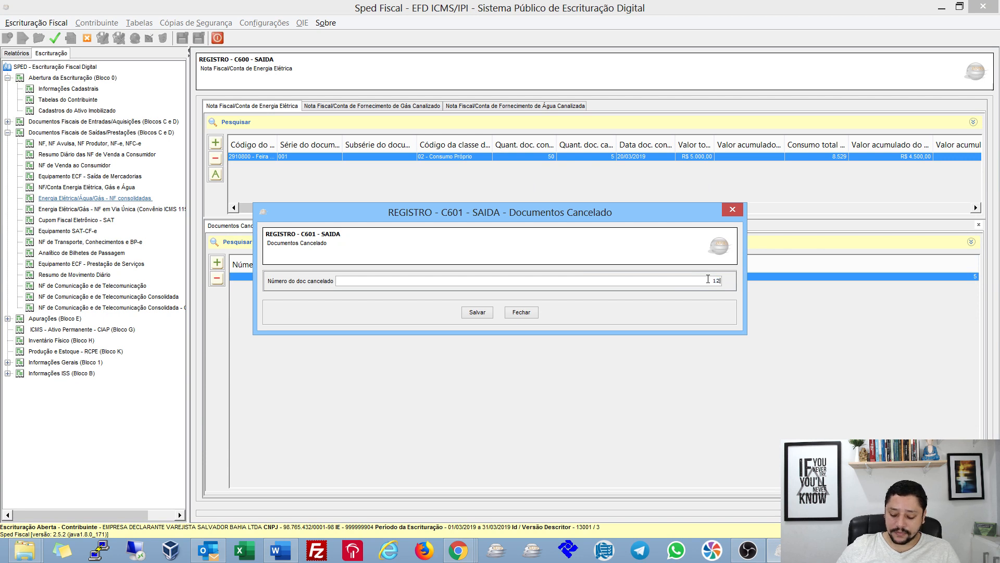
pyautogui.write('12')
pyautogui.press('Tab')
pyautogui.click(471, 314)
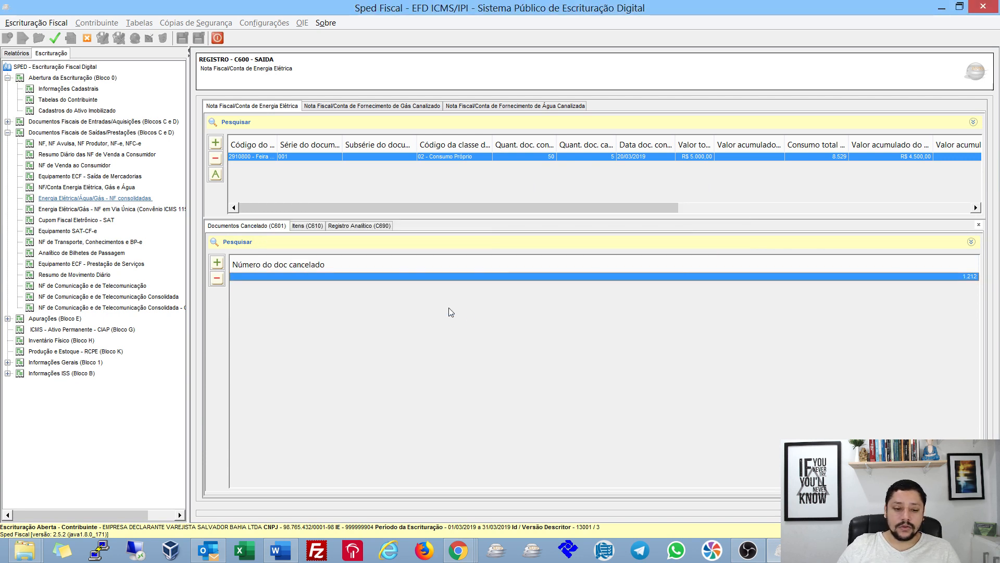
# - Add two C601 cancelled document records to the electricity entry, numbered 1213 and 1214
pyautogui.click(217, 263)
pyautogui.write('1213')
pyautogui.press('Tab')
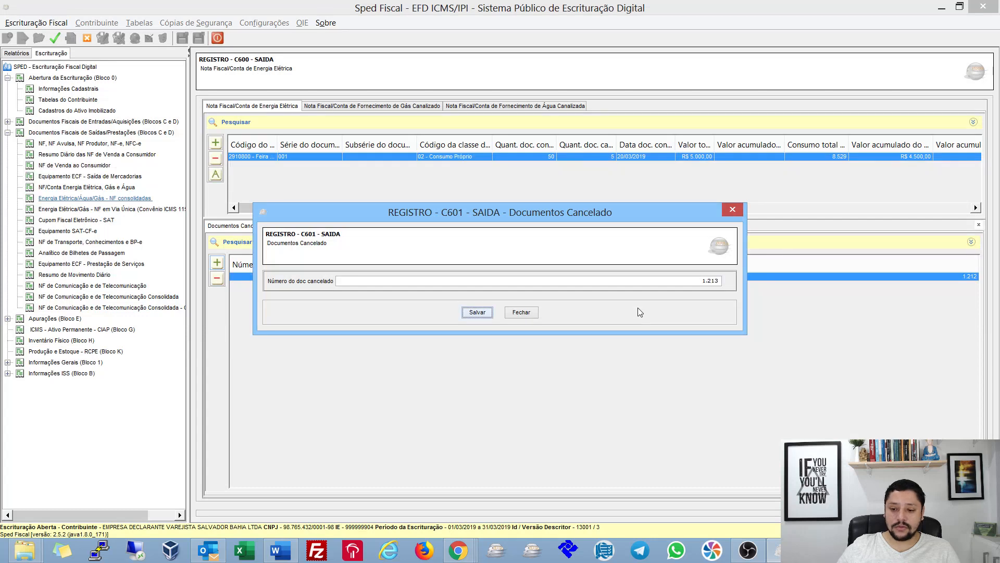
pyautogui.press('Return')
pyautogui.click(216, 262)
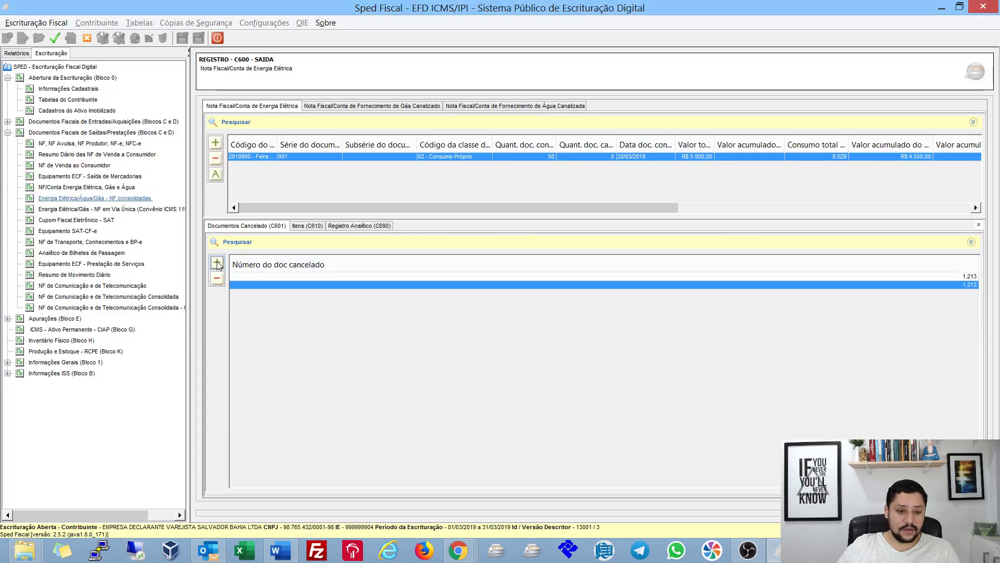
pyautogui.write('1214')
pyautogui.press('Tab')
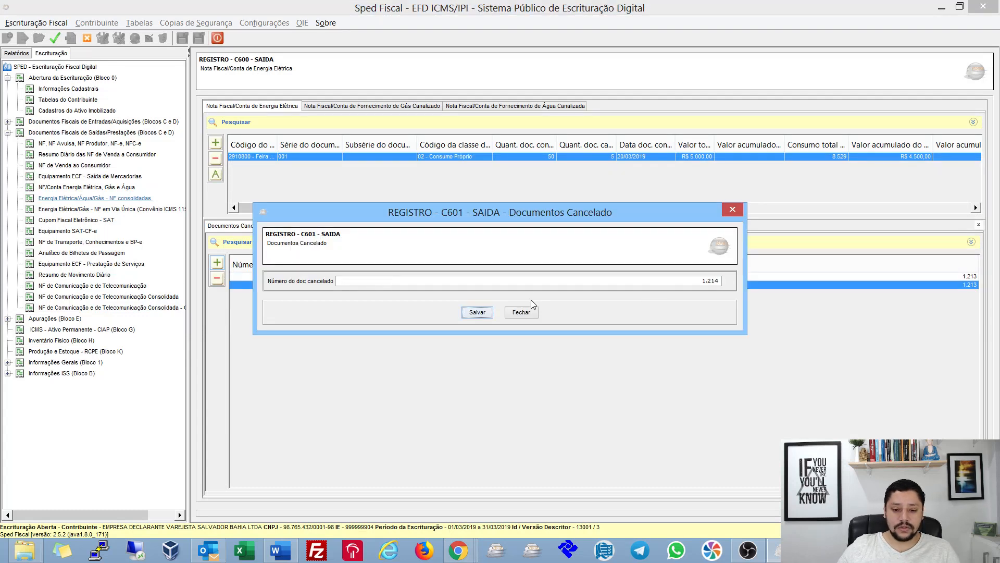
pyautogui.press('Return')
# - Add two more C601 cancelled document records to the electricity entry, numbered 1215 and 1216
pyautogui.click(216, 262)
pyautogui.write('1215')
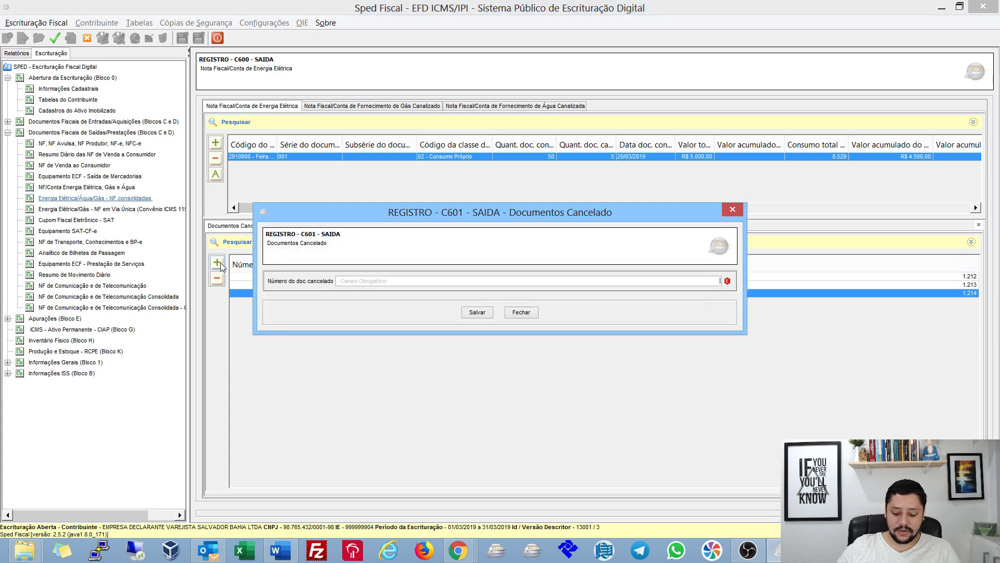
pyautogui.press('Tab')
pyautogui.press('Return')
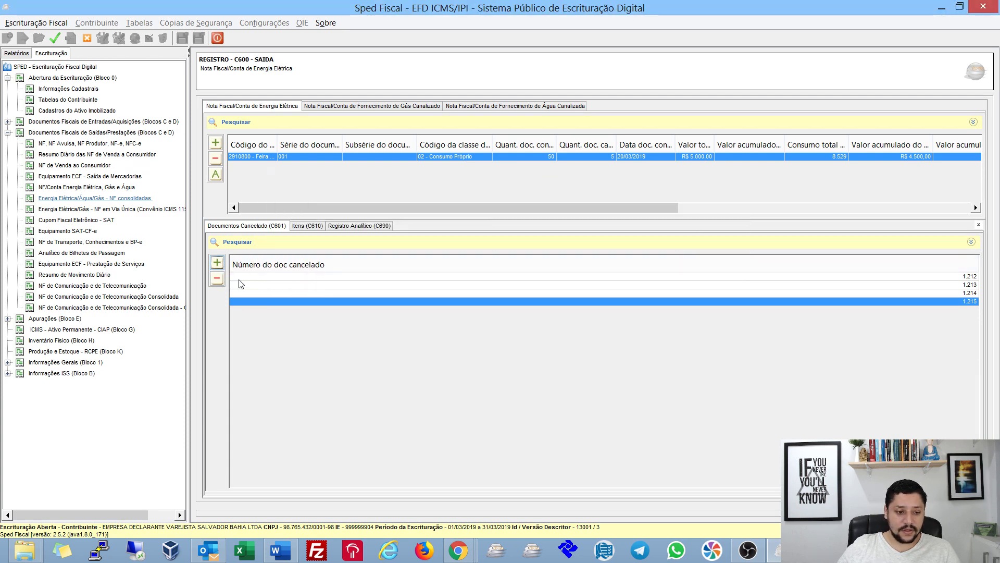
pyautogui.click(217, 262)
pyautogui.write('1.216')
pyautogui.press('Tab')
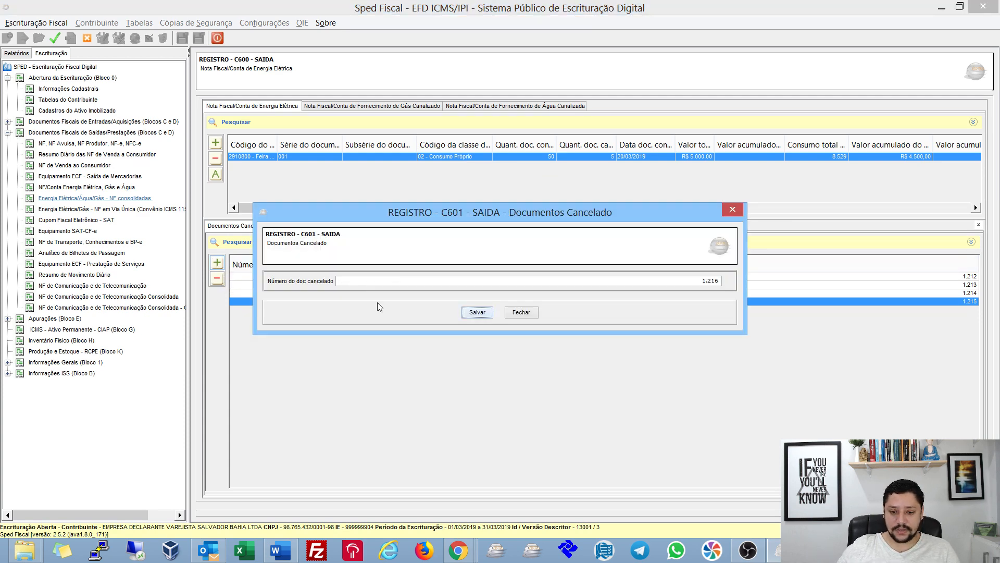
pyautogui.press('Return')
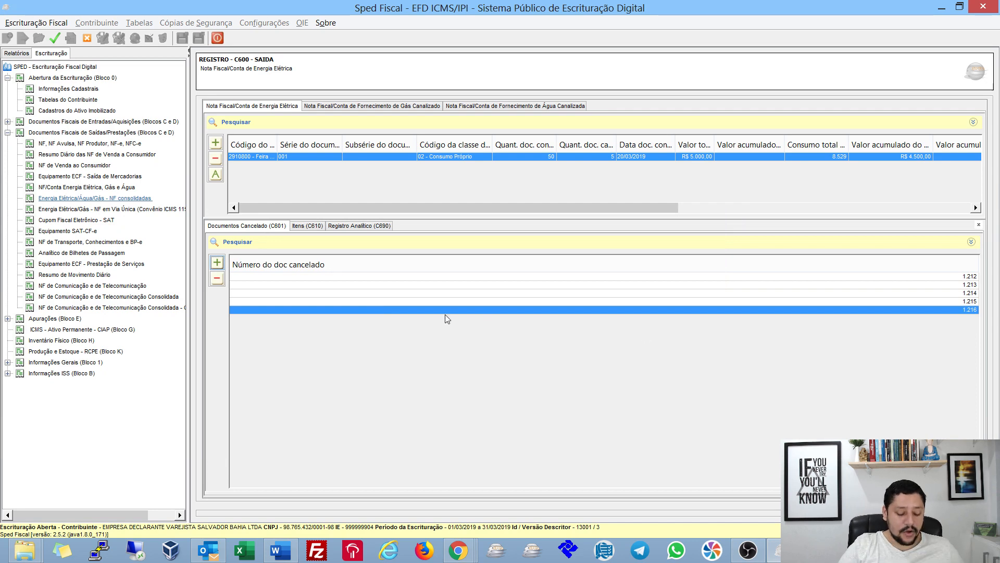
pyautogui.press('Return')
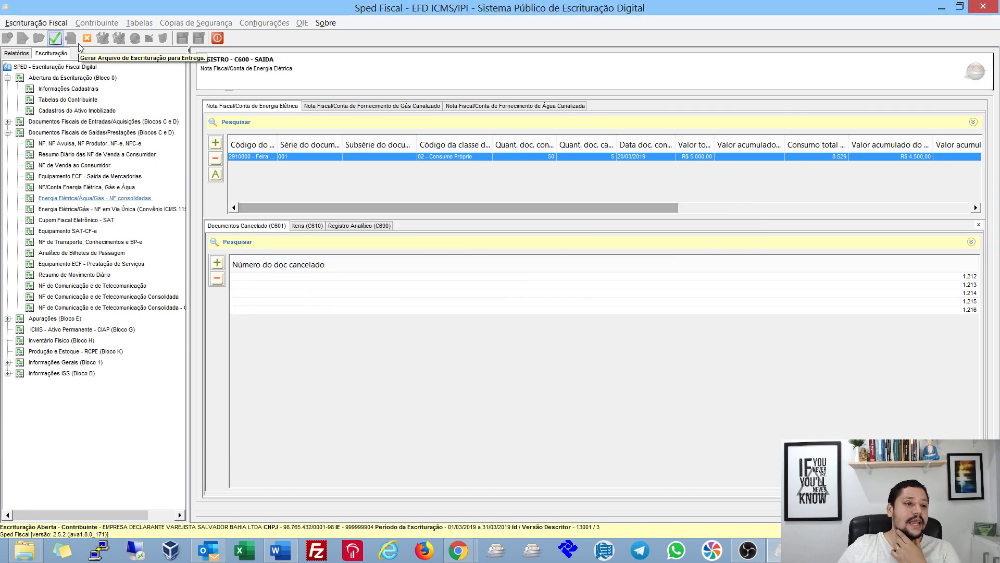
# - Validate the bookkeeping with the new C601 records and display the error details to review the entries
pyautogui.click(55, 40)
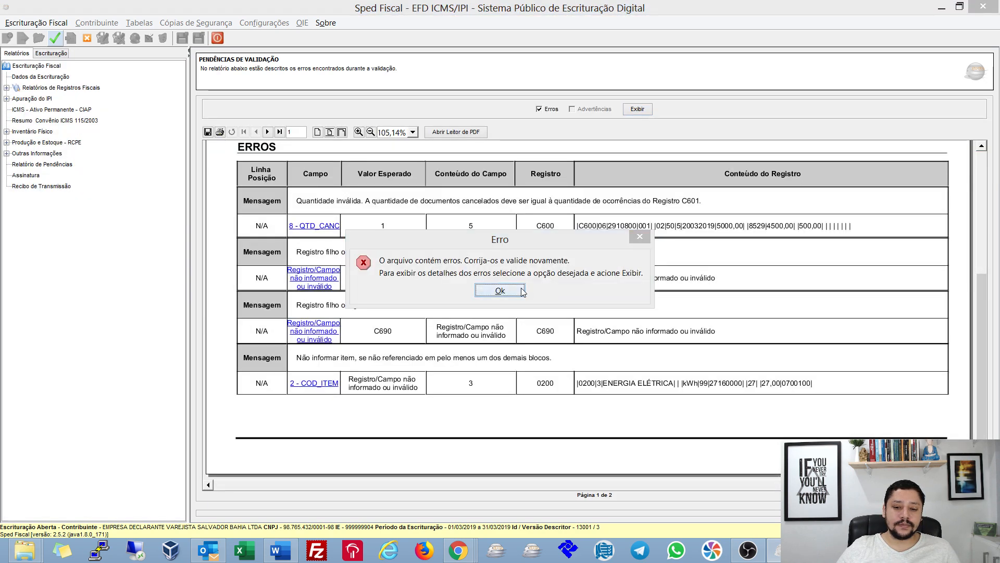
pyautogui.click(522, 291)
pyautogui.click(542, 114)
pyautogui.click(638, 109)
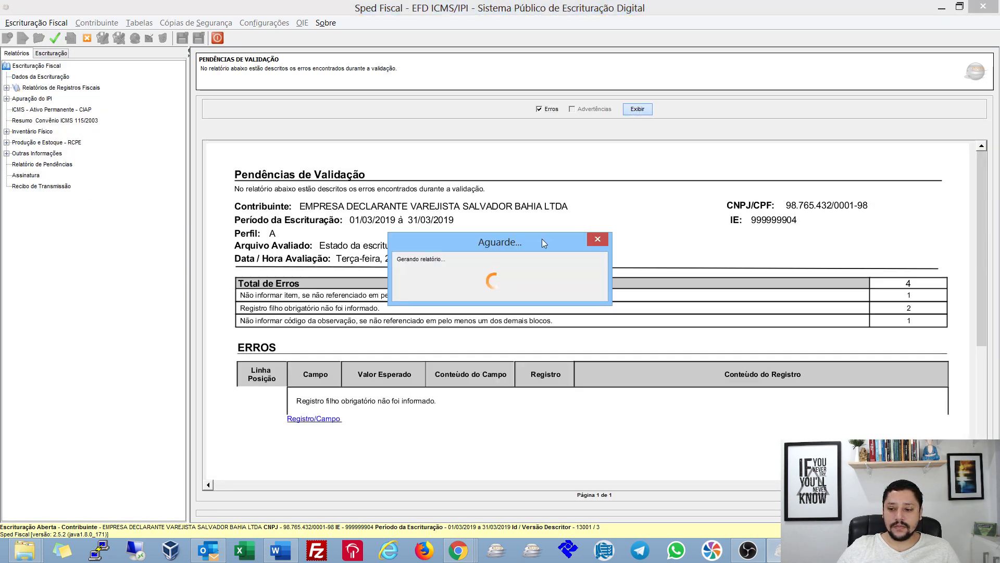
pyautogui.scroll(-5, 516, 224)
pyautogui.scroll(-1, 510, 216)
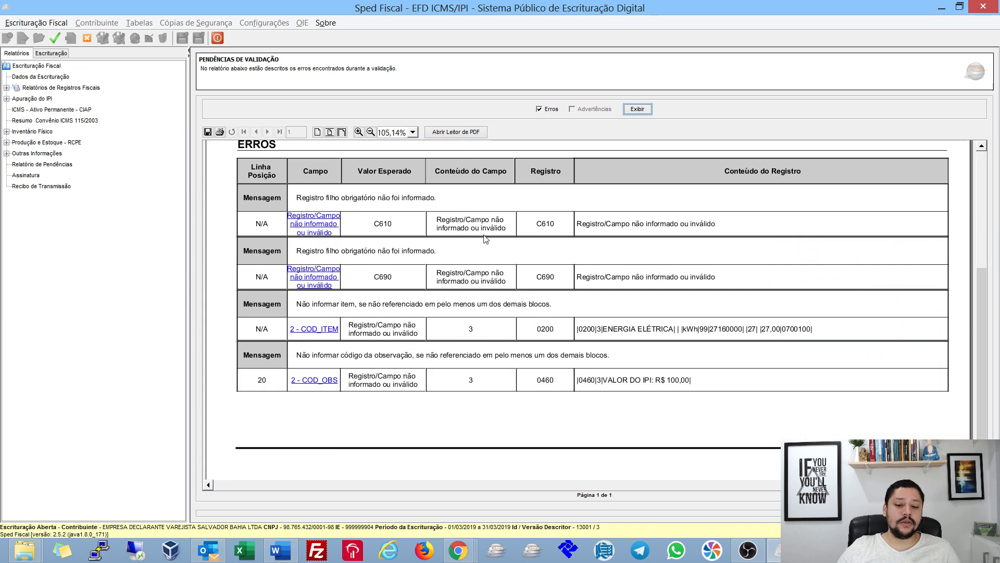
pyautogui.scroll(1, 504, 302)
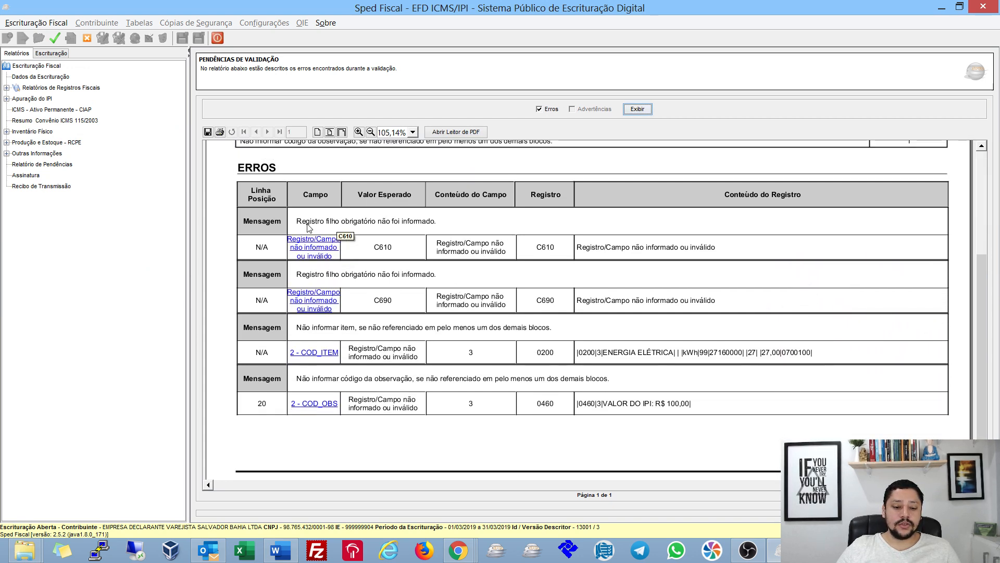
# - Follow the COD_OBS error and delete the unreferenced 0460 fiscal observation with code 3
pyautogui.click(323, 406)
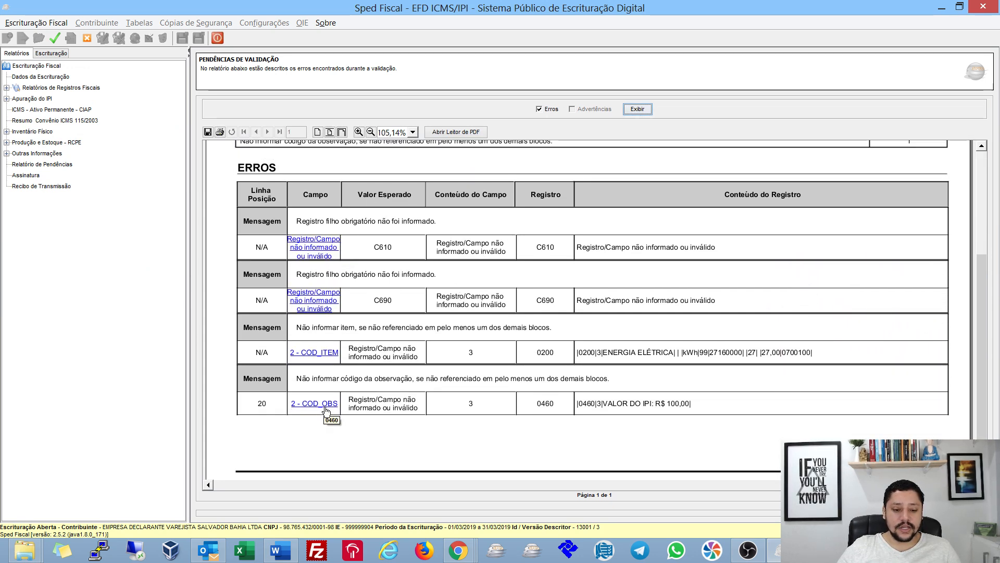
pyautogui.click(522, 319)
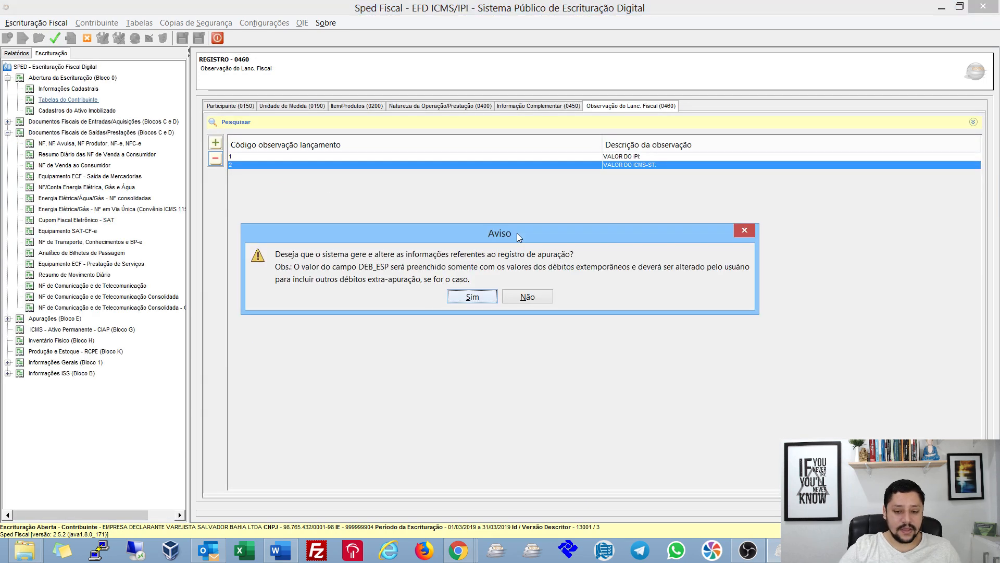
pyautogui.press('Return')
pyautogui.press('Return')
# - Validate the bookkeeping after the observation deletion and display the error details for C610, C690 and 0200
pyautogui.click(54, 38)
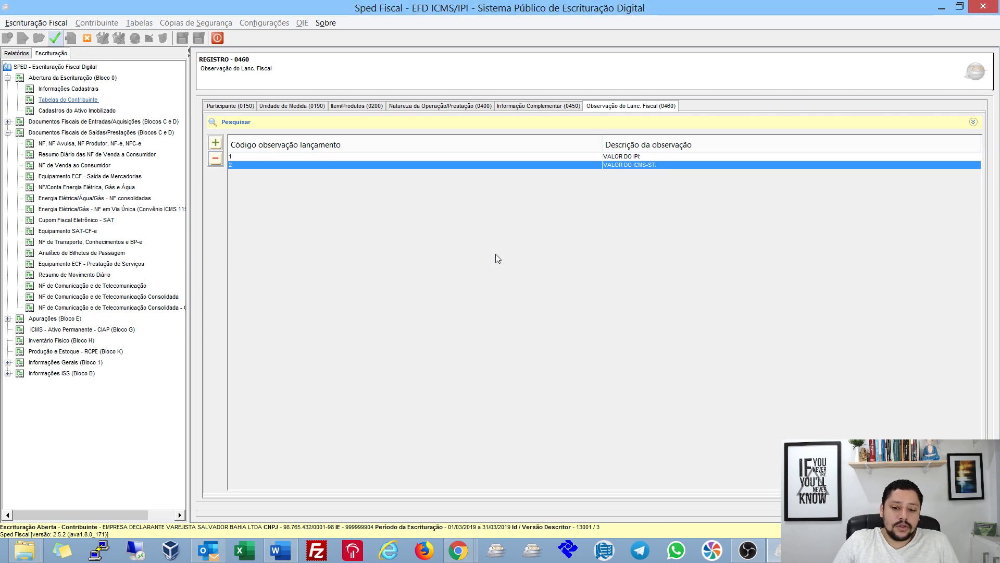
pyautogui.press('Return')
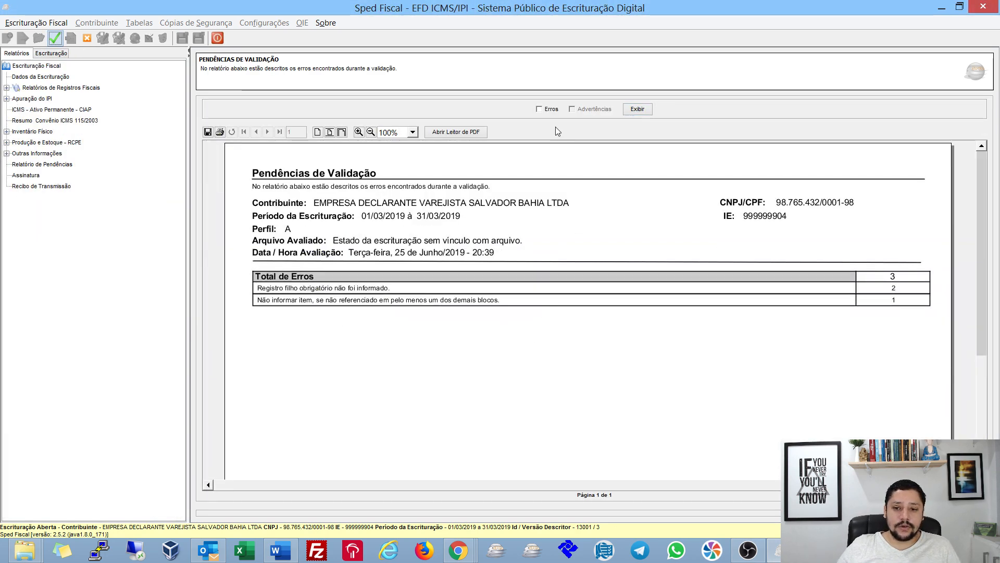
pyautogui.click(551, 109)
pyautogui.click(638, 108)
pyautogui.scroll(-3, 469, 280)
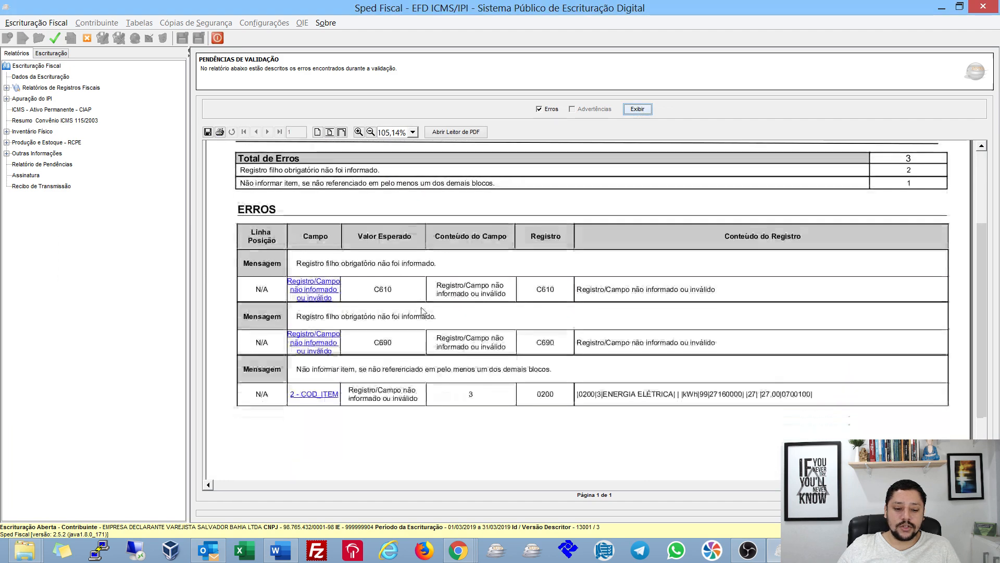
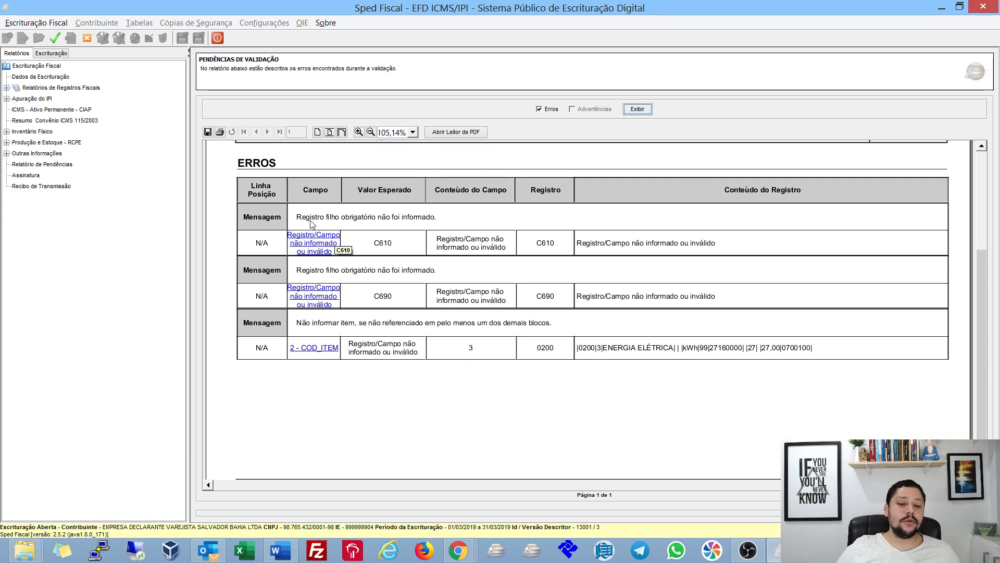
# - Switch to the MindMeister map and collapse the C600 relevant information and C601 branches
pyautogui.hotkey('alt', 'Tab')
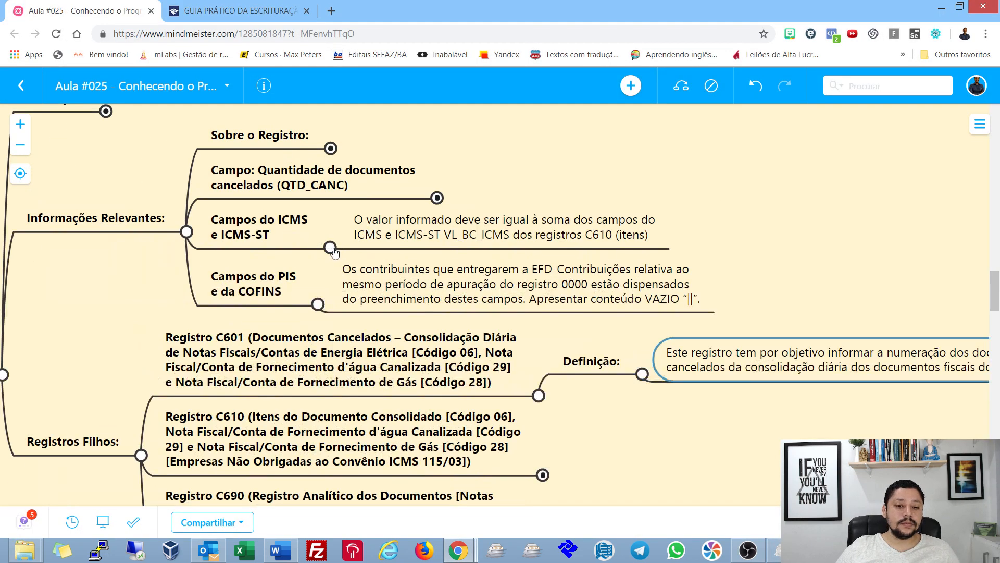
pyautogui.click(330, 247)
pyautogui.click(318, 305)
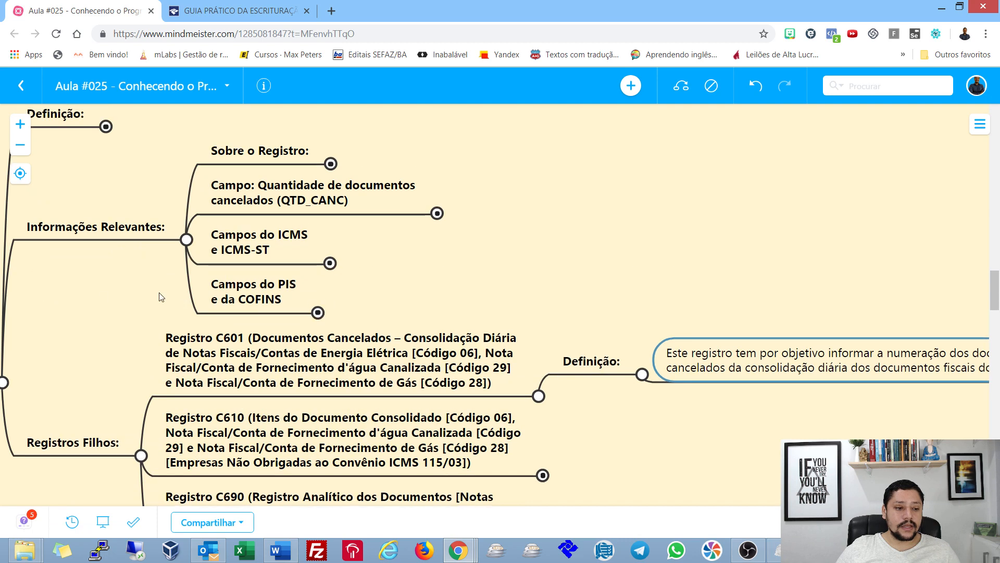
pyautogui.moveTo(156, 294); pyautogui.dragTo(323, 275)
pyautogui.click(364, 225)
pyautogui.scroll(-2, 480, 230)
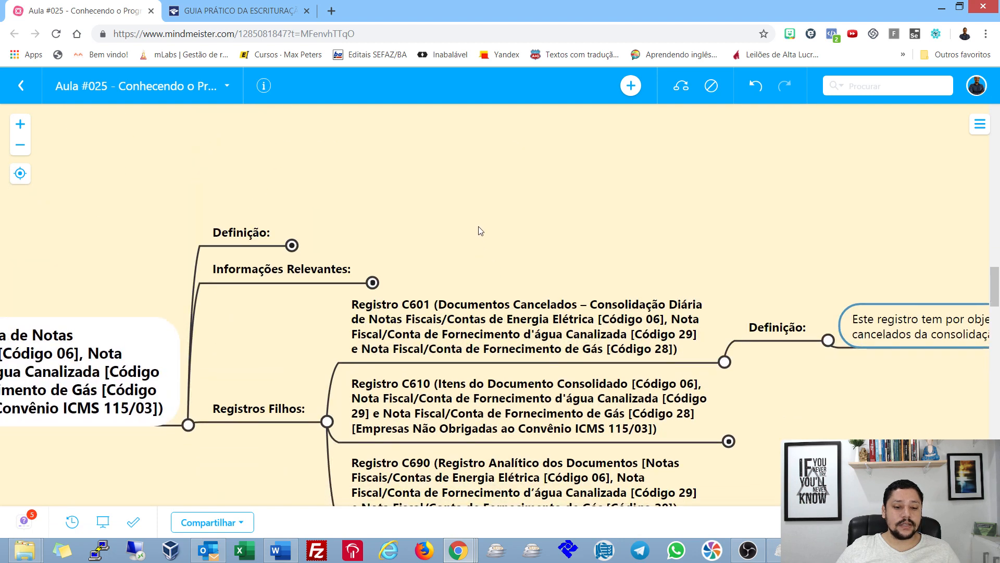
pyautogui.moveTo(807, 329); pyautogui.dragTo(467, 281)
pyautogui.click(458, 230)
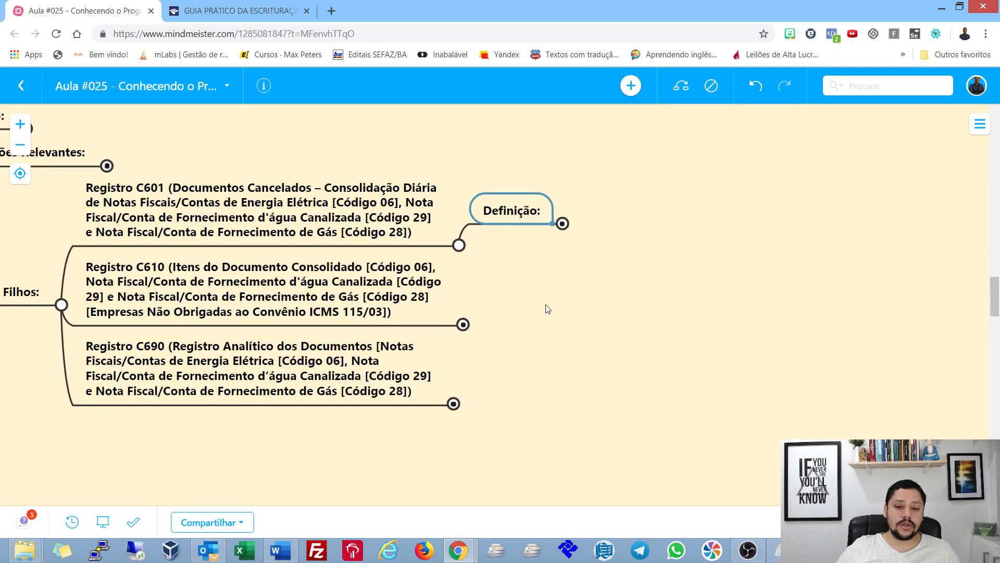
pyautogui.click(577, 232)
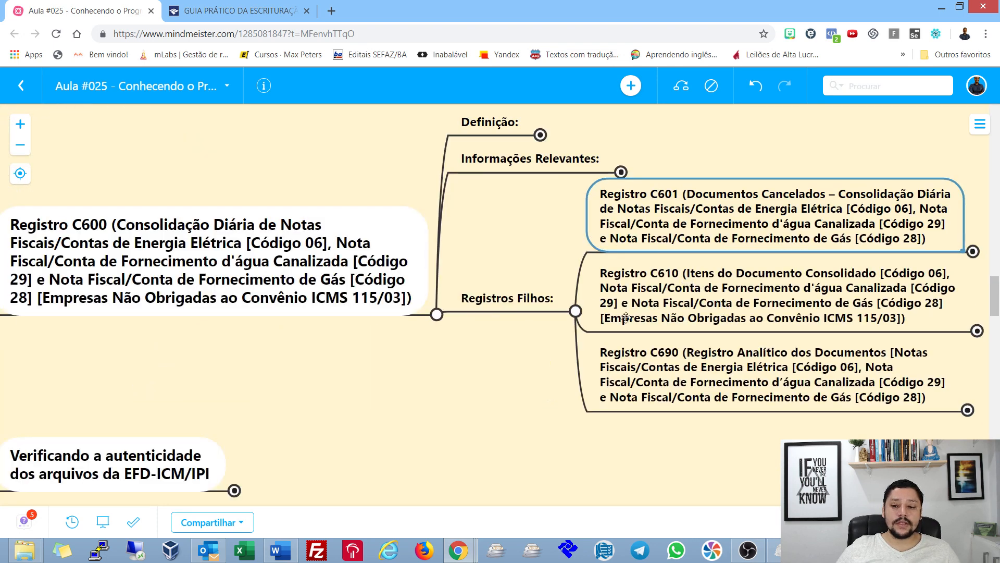
# - Expand the C610 node in the mind map to show its definition and relevant information topics
pyautogui.moveTo(671, 426); pyautogui.dragTo(384, 363)
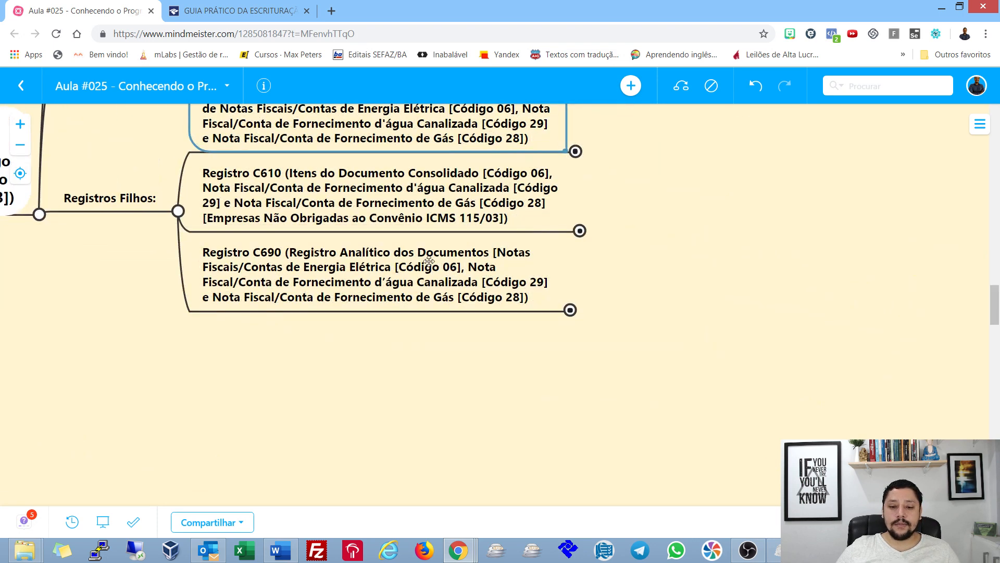
pyautogui.click(464, 200)
pyautogui.click(579, 230)
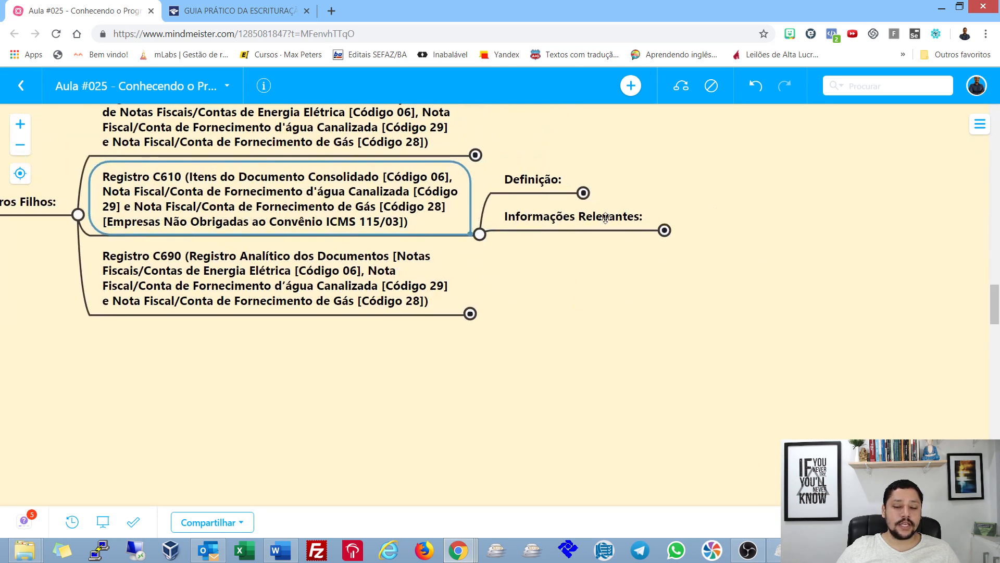
pyautogui.click(583, 193)
pyautogui.click(576, 214)
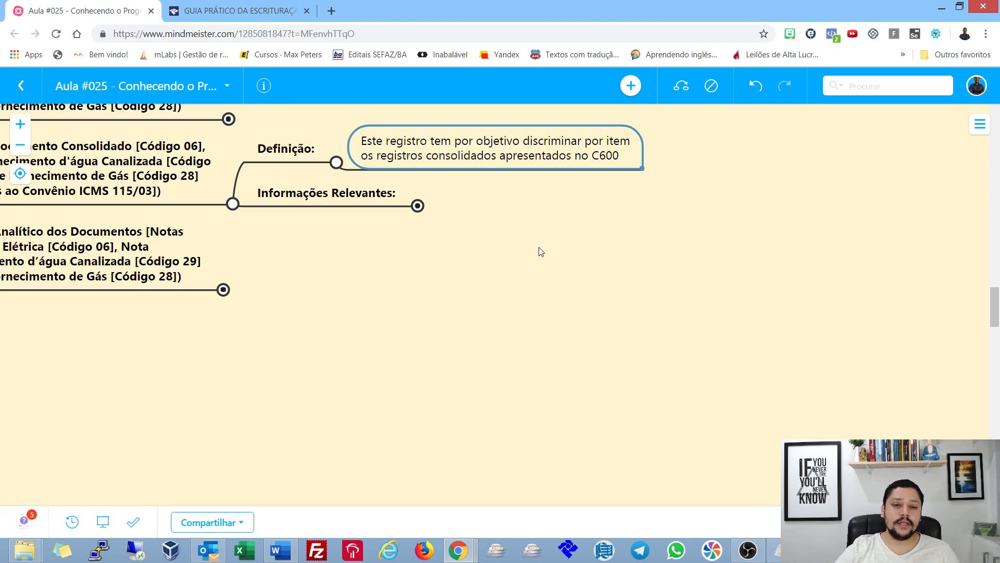
pyautogui.click(418, 206)
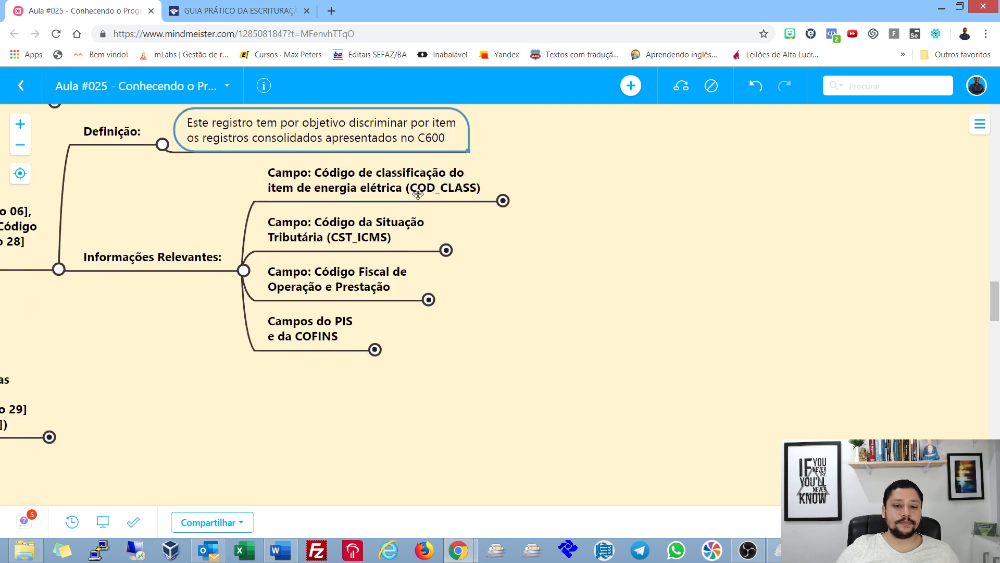
# - Expand the COD_CLASS topic under C610 and review its rules for classifying electricity items
pyautogui.click(418, 194)
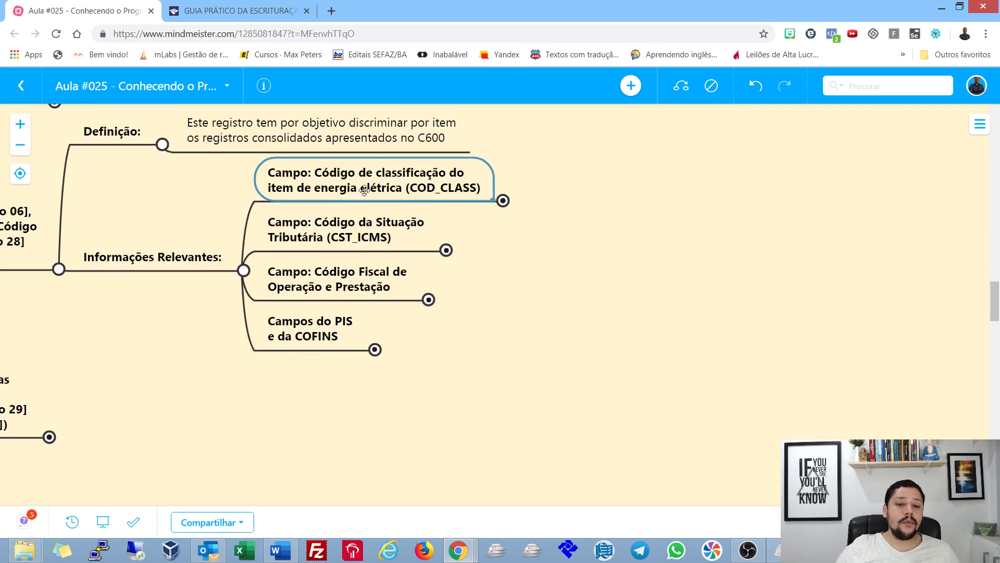
pyautogui.click(504, 201)
pyautogui.moveTo(692, 293); pyautogui.dragTo(432, 277)
pyautogui.click(409, 165)
pyautogui.moveTo(370, 261); pyautogui.dragTo(506, 283)
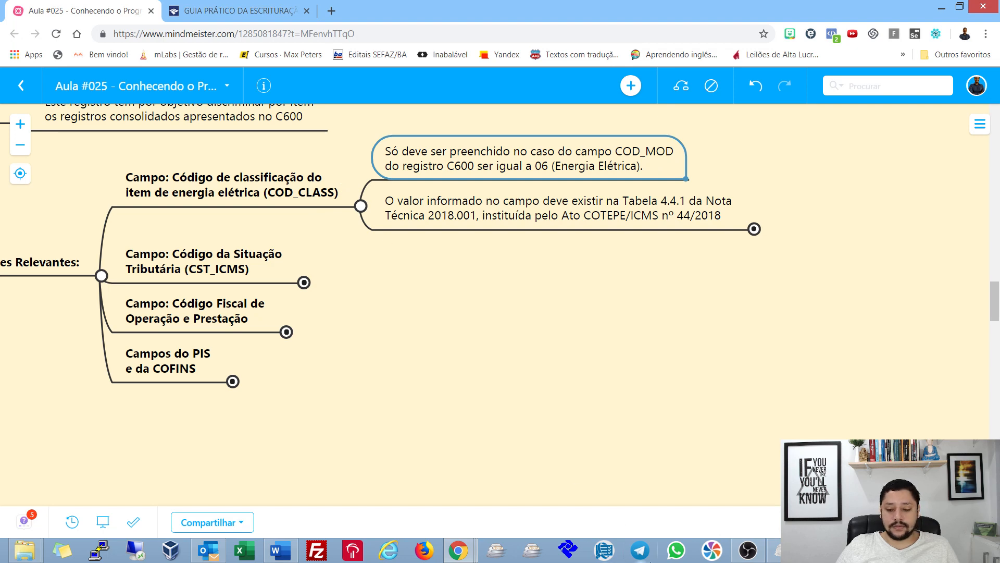
# - Switch back to Sped Fiscal and open the outgoing consolidated electricity, water and gas invoice records (C600)
pyautogui.click(777, 551)
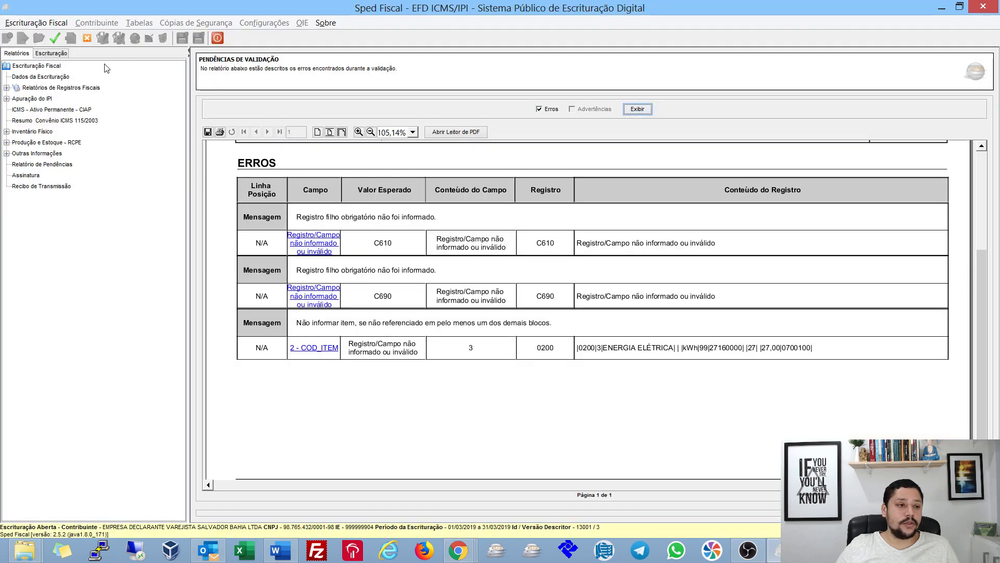
pyautogui.click(51, 53)
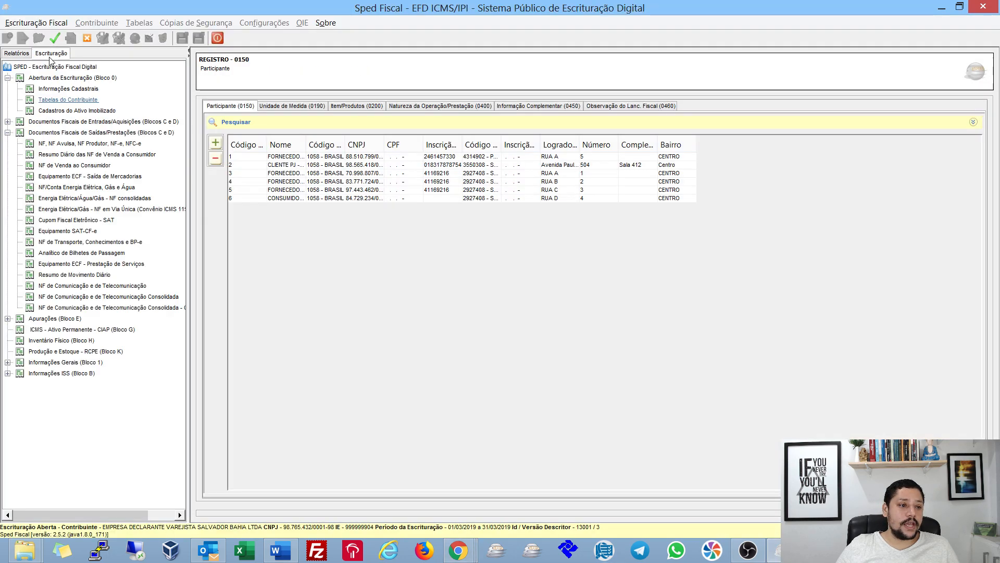
pyautogui.click(96, 188)
pyautogui.click(119, 199)
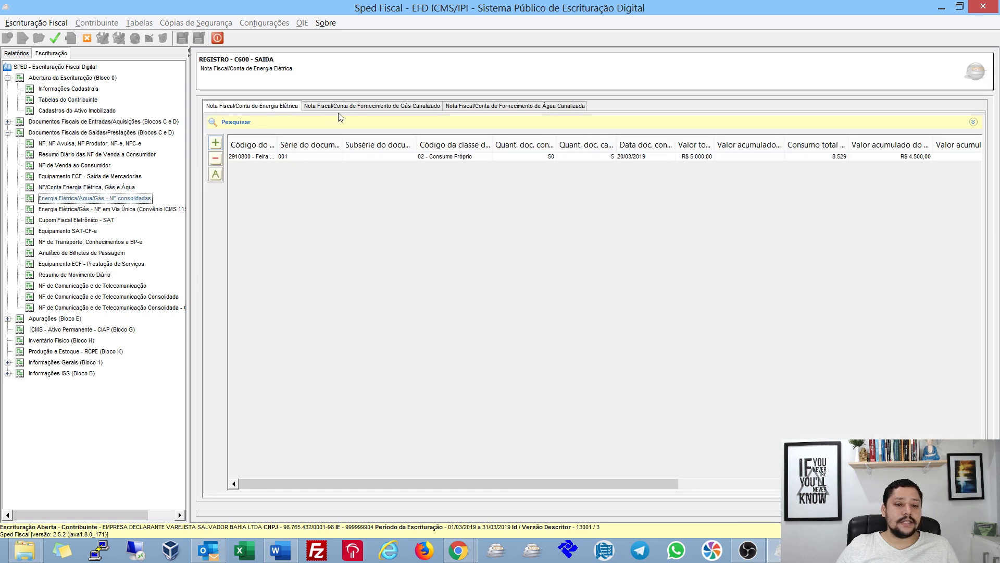
# - Start a new C610 item for the series 001 consolidated electricity record and browse the valid classification codes
pyautogui.click(365, 106)
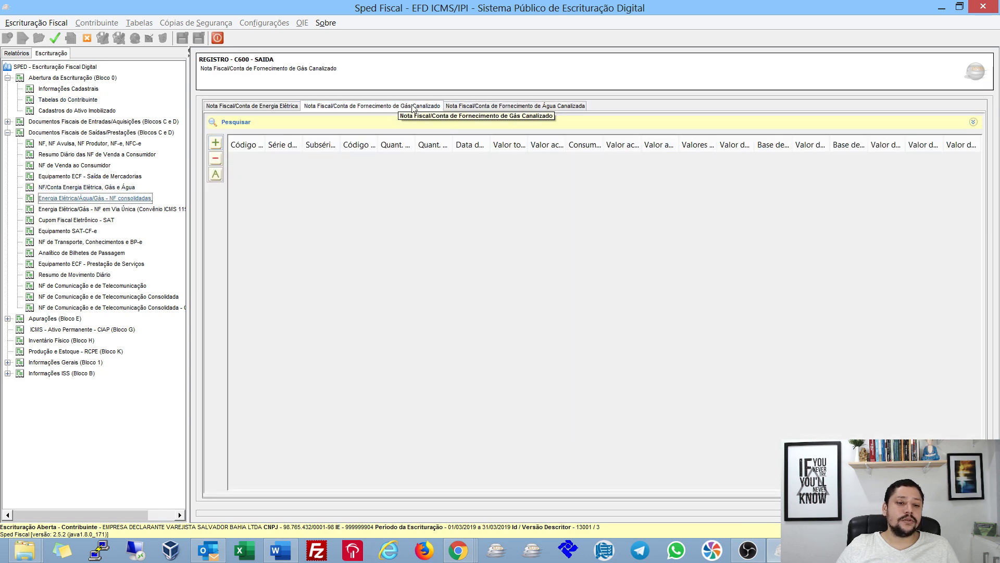
pyautogui.click(290, 107)
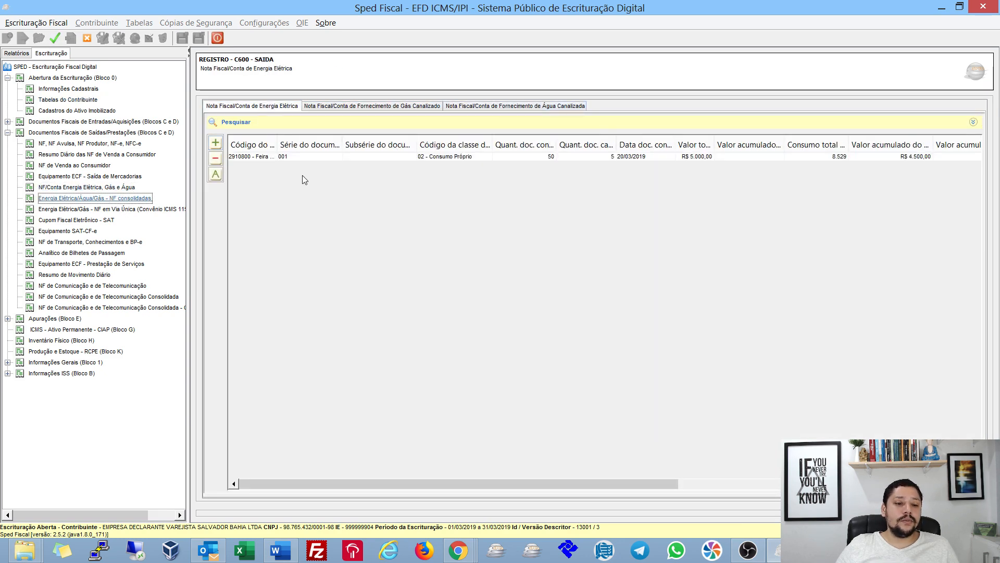
pyautogui.click(283, 157)
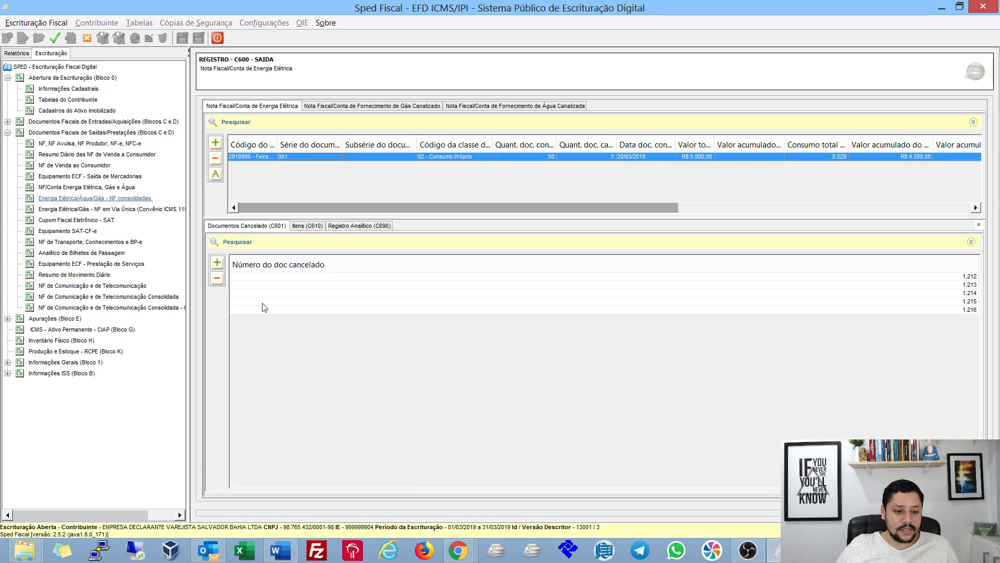
pyautogui.click(298, 226)
pyautogui.click(217, 263)
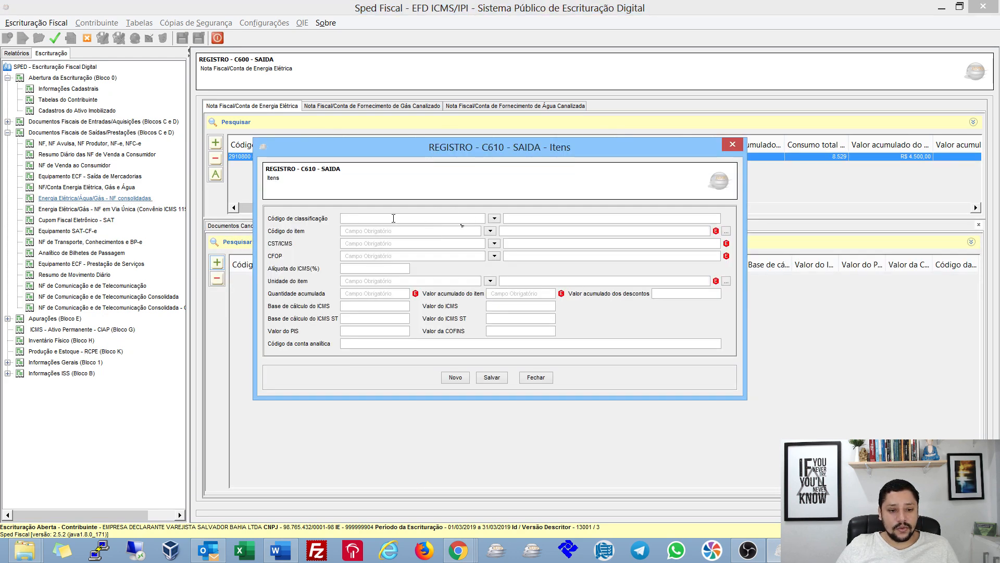
pyautogui.click(495, 219)
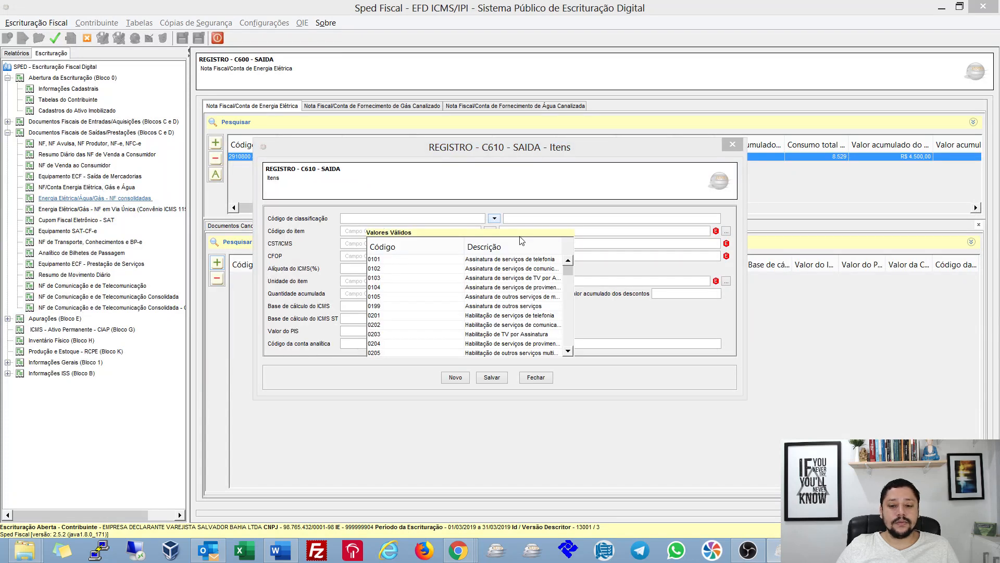
pyautogui.scroll(-20, 485, 284)
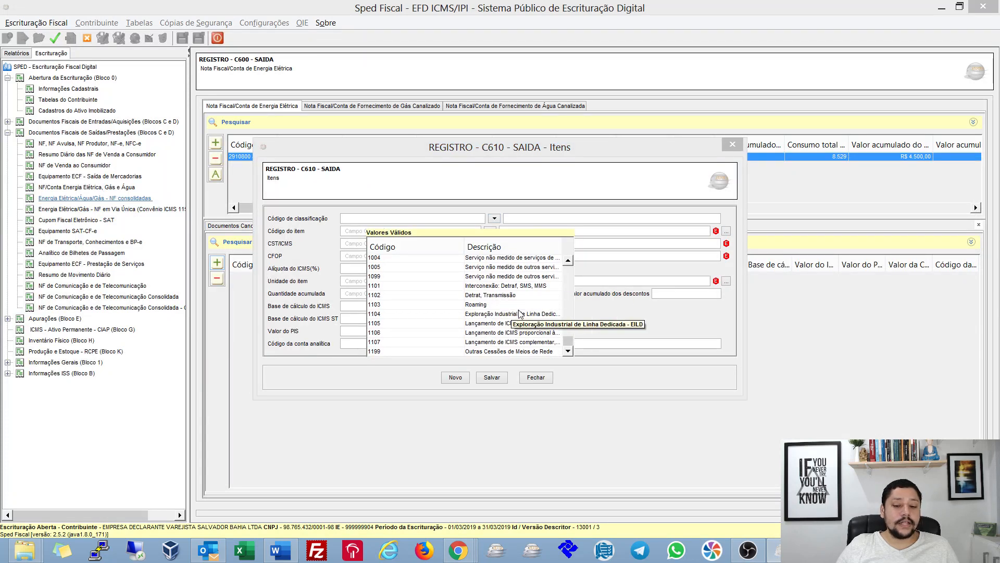
# - Switch to the mind map's Tabela 4.4.1 rule in the browser and open spqf.in/tabela441 in a new tab
pyautogui.hotkey('alt', 'Tab')
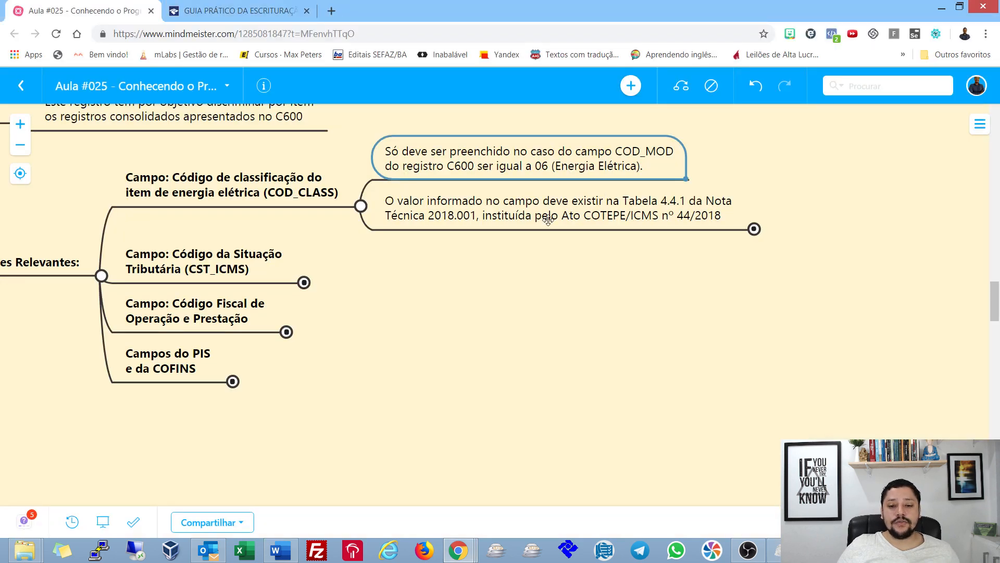
pyautogui.click(482, 214)
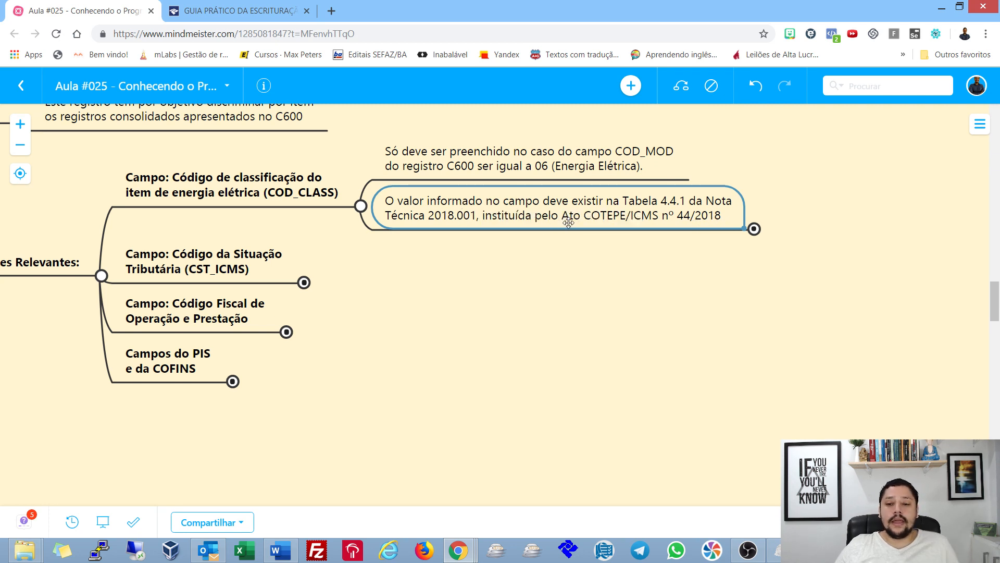
pyautogui.click(331, 11)
pyautogui.write('spqf.in')
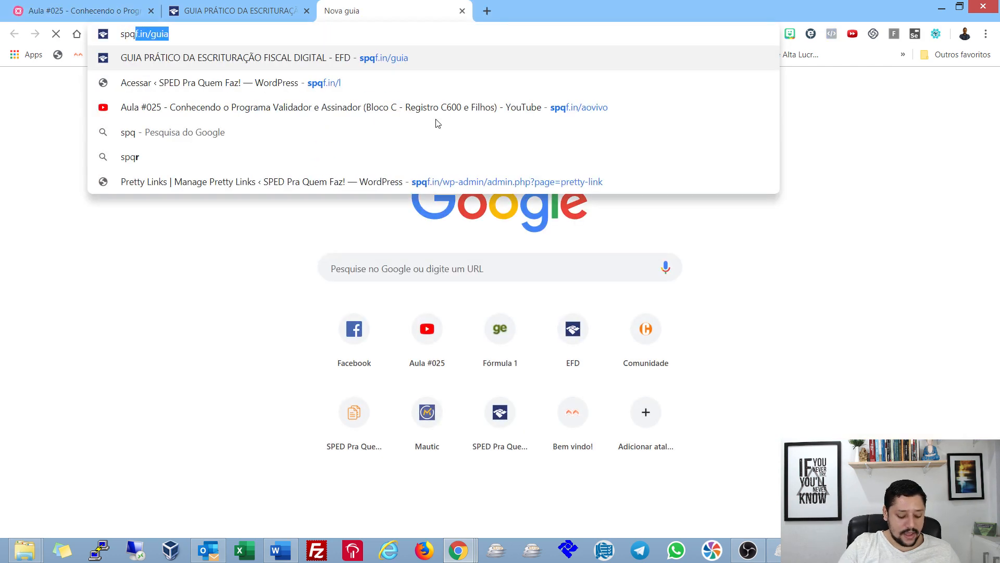
pyautogui.write('/')
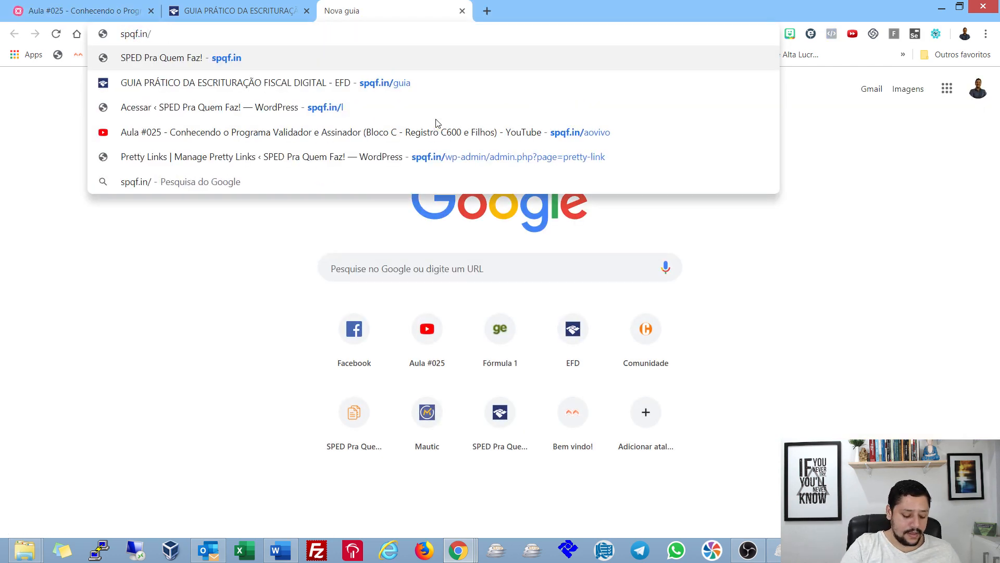
pyautogui.write('tabe441')
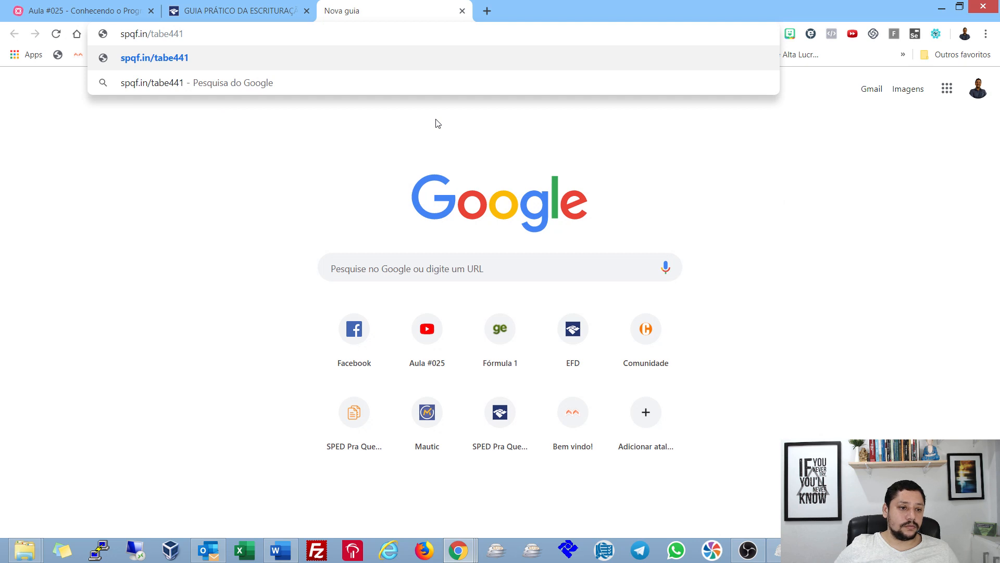
pyautogui.press('Left')
pyautogui.press('Left')
pyautogui.press('Left')
pyautogui.write('la')
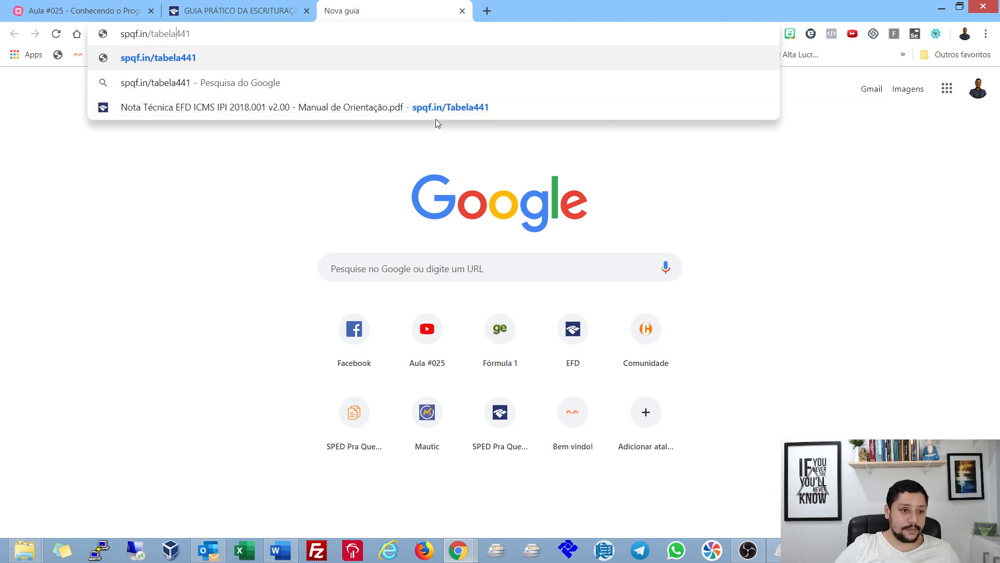
pyautogui.press('Return')
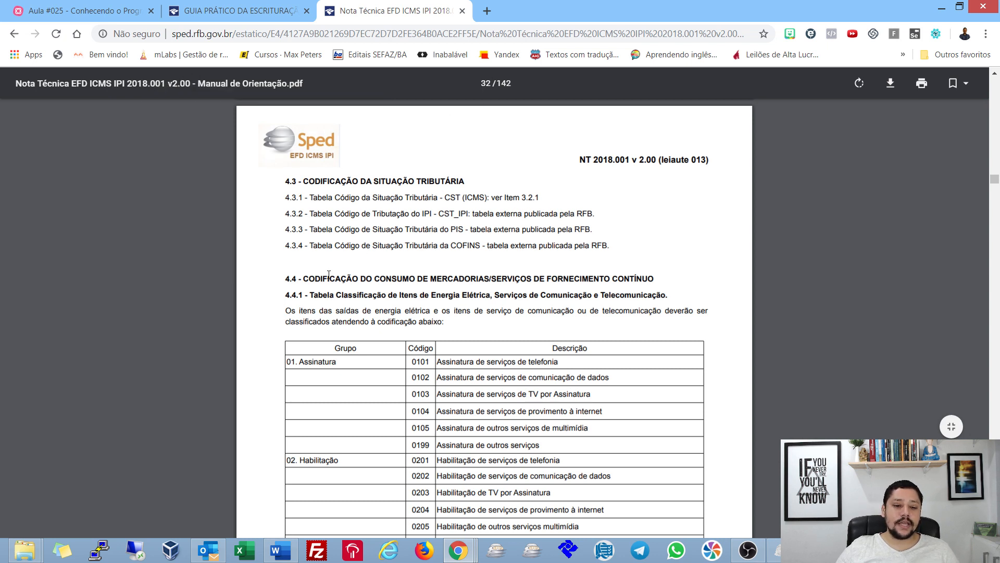
# - Highlight the heading and first codes of Tabela 4.4.1 in the technical note, then clear the selection
pyautogui.moveTo(300, 292); pyautogui.dragTo(603, 412)
pyautogui.scroll(-4, 539, 217)
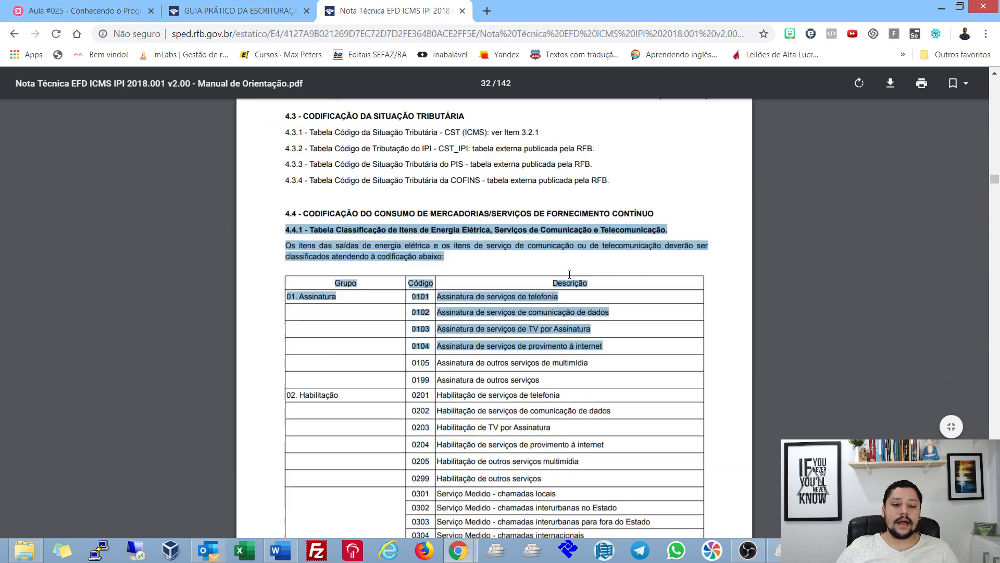
pyautogui.click(532, 168)
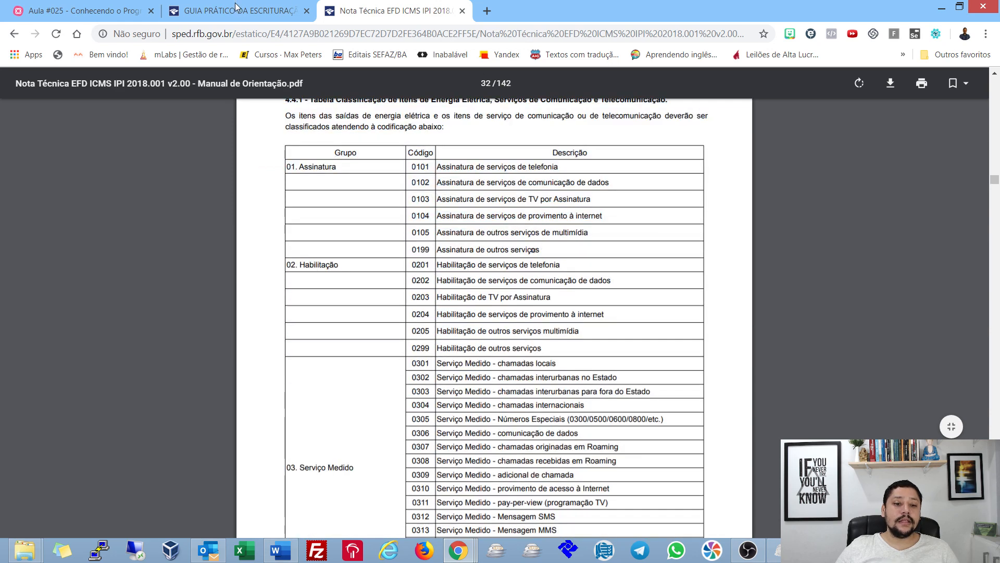
# - Return to the mind map, expand the Tabela 4.4.1 rule and review its ATO COTEPE 44/2018, Nota Técnica 2018.001 and Tabela 4.4.1 references
pyautogui.click(267, 6)
pyautogui.click(109, 8)
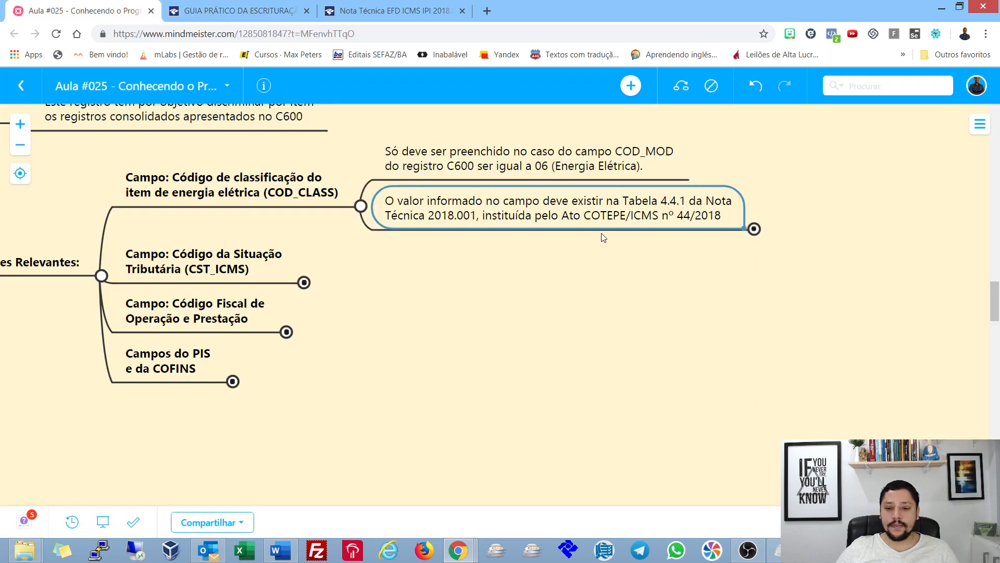
pyautogui.click(719, 227)
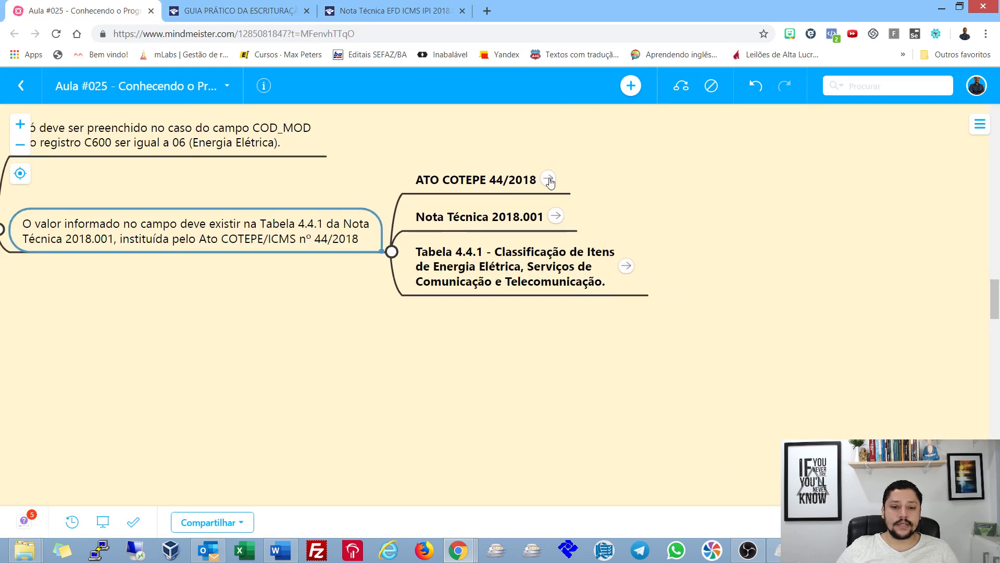
pyautogui.click(479, 181)
pyautogui.click(474, 214)
pyautogui.click(471, 267)
pyautogui.click(501, 183)
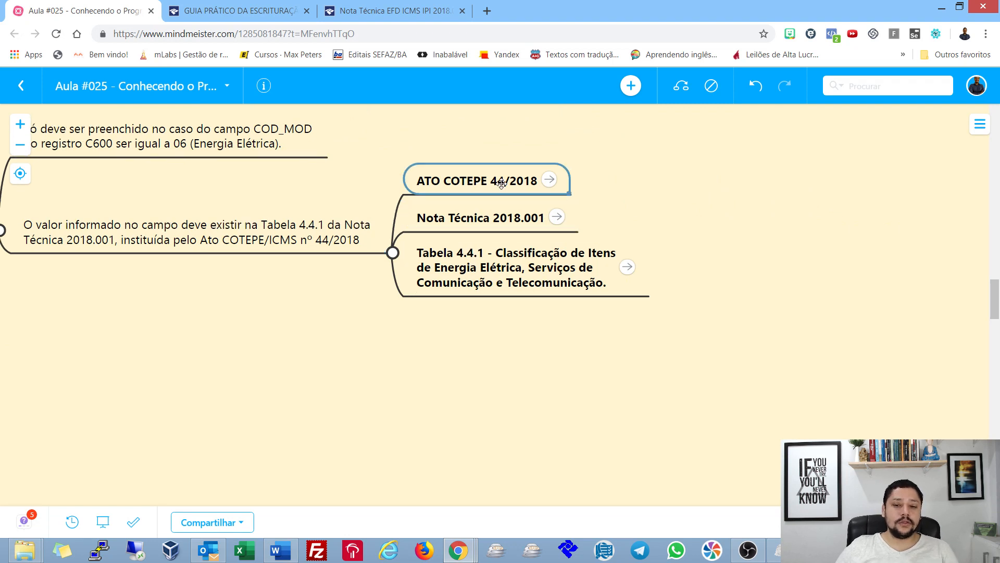
pyautogui.click(522, 215)
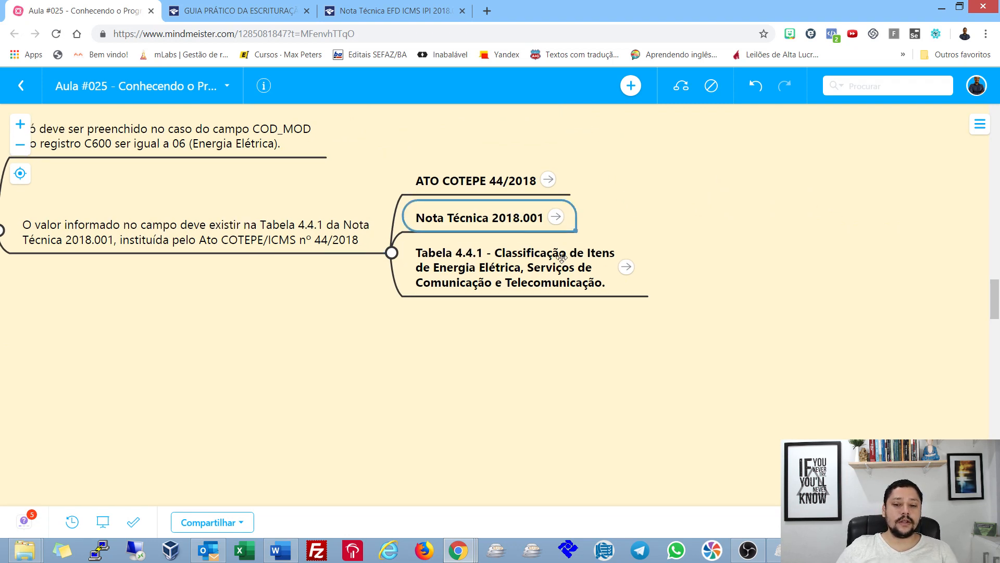
pyautogui.click(563, 284)
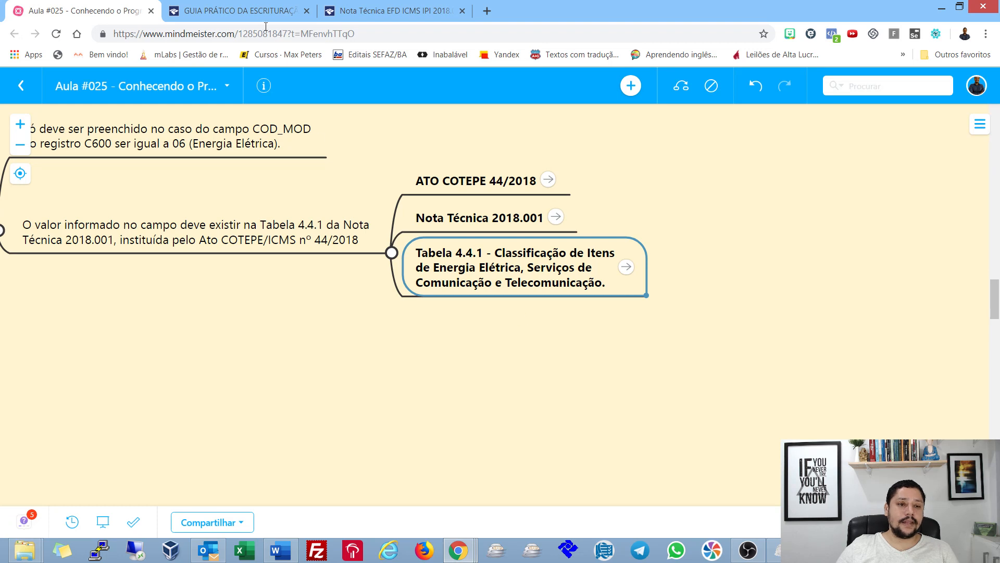
# - Return to the technical note PDF and examine the group, code and description columns for the Assinatura group in Tabela 4.4.1
pyautogui.click(265, 8)
pyautogui.click(391, 10)
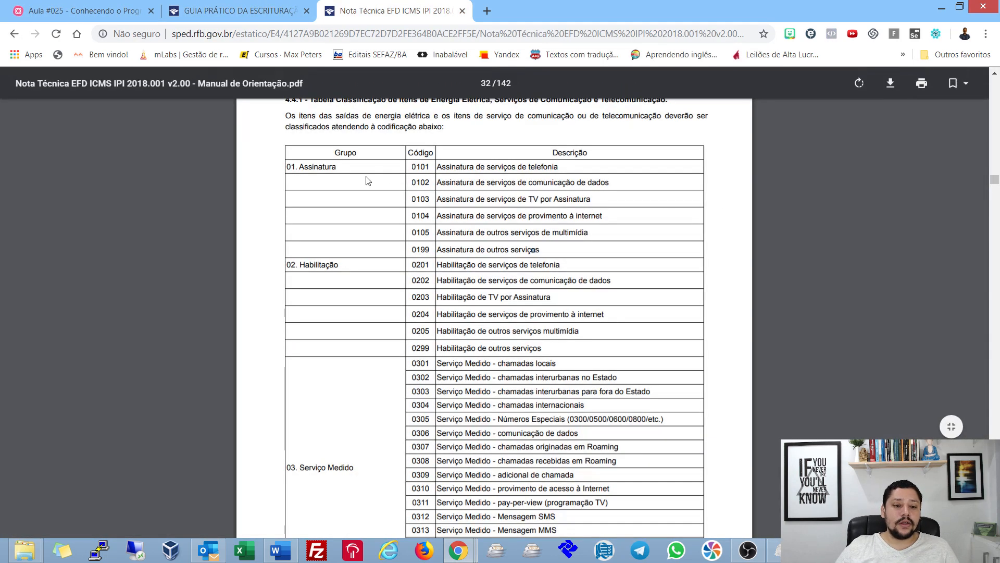
pyautogui.moveTo(347, 166); pyautogui.dragTo(342, 241)
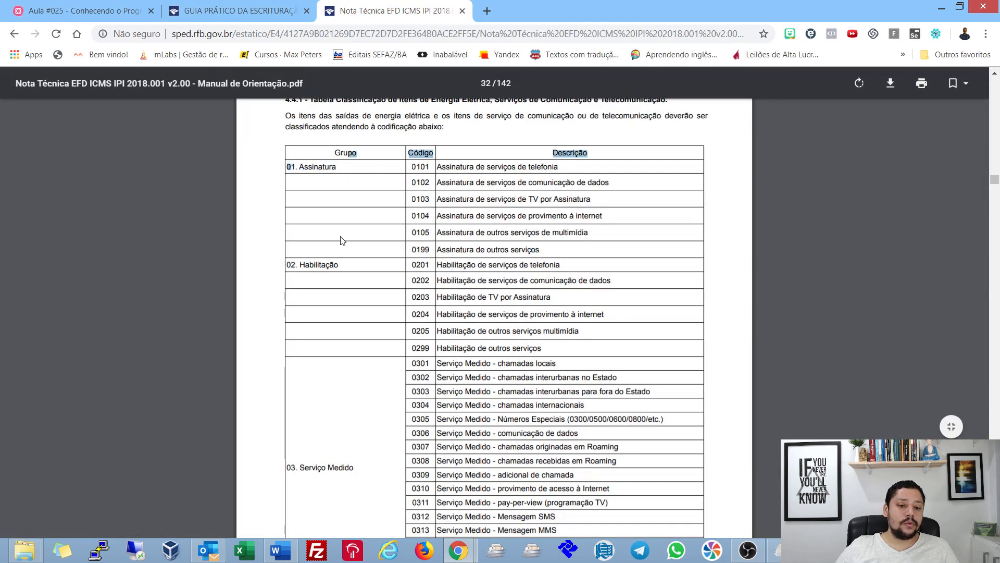
pyautogui.click(351, 270)
pyautogui.moveTo(474, 198); pyautogui.dragTo(463, 227)
pyautogui.scroll(-3, 456, 217)
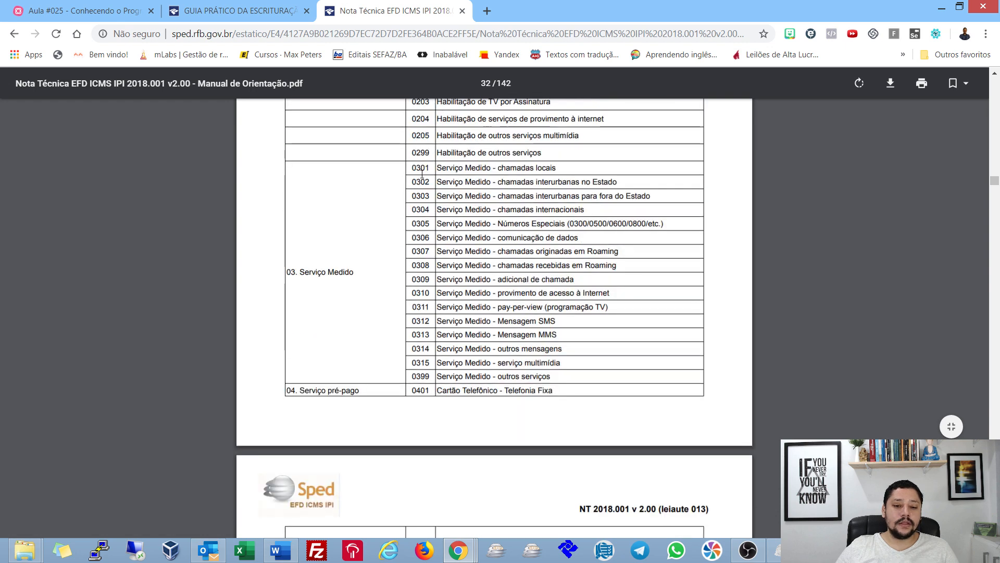
pyautogui.scroll(3, 438, 192)
pyautogui.click(453, 198)
pyautogui.moveTo(437, 166); pyautogui.dragTo(603, 215)
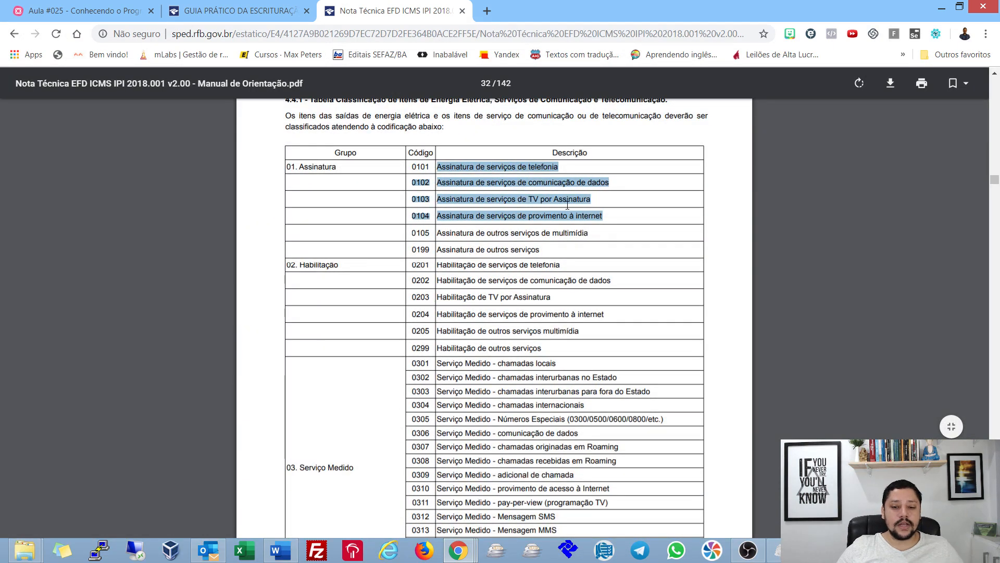
pyautogui.scroll(-3, 358, 190)
pyautogui.scroll(-1, 352, 250)
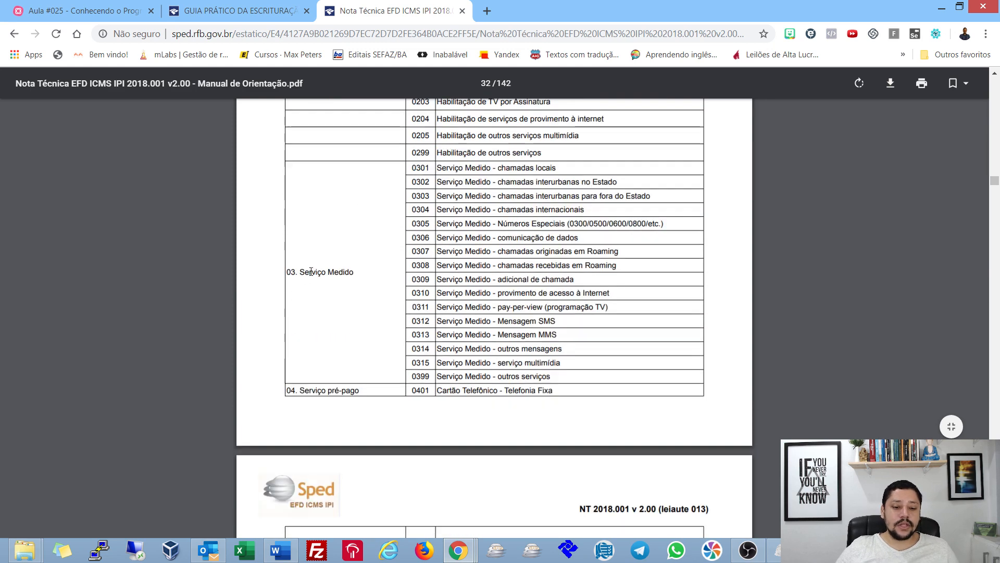
# - Highlight the group names Serviço Medido, Serviço pré-pago, Outros Serviços and Energia Elétrica in turn
pyautogui.moveTo(306, 271); pyautogui.dragTo(350, 272)
pyautogui.scroll(-4, 445, 229)
pyautogui.moveTo(312, 130); pyautogui.dragTo(355, 130)
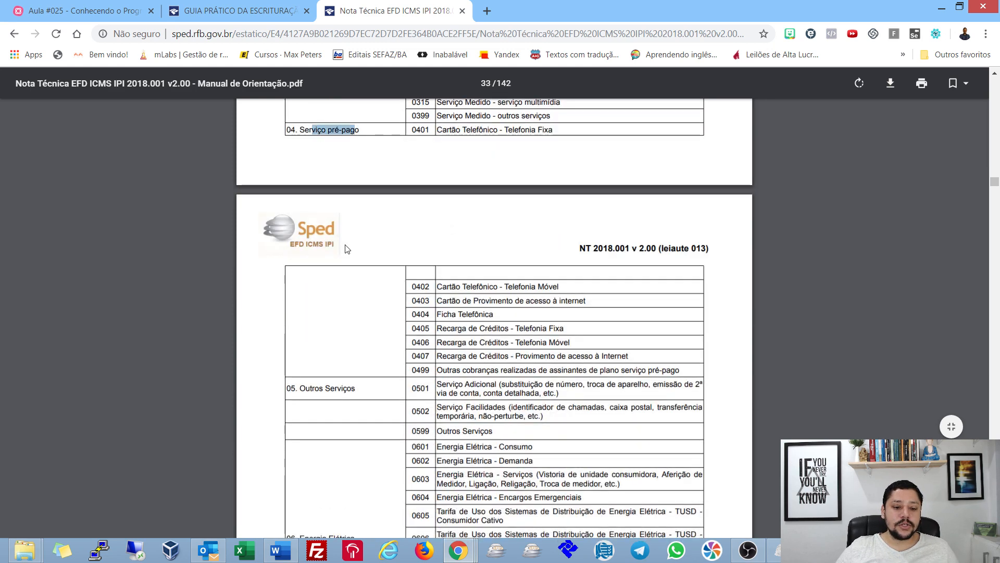
pyautogui.scroll(-3, 349, 271)
pyautogui.moveTo(312, 194); pyautogui.dragTo(355, 194)
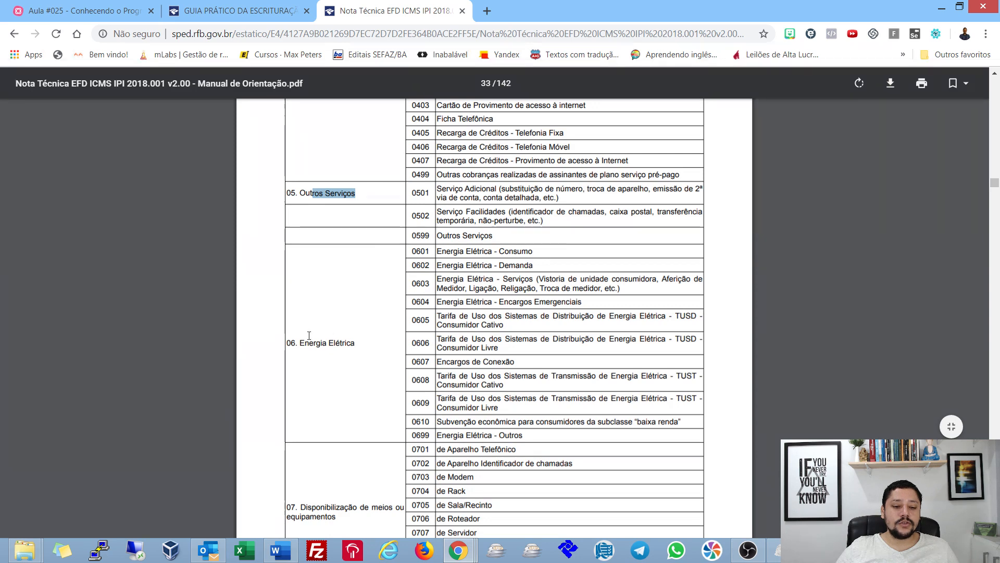
pyautogui.moveTo(298, 343); pyautogui.dragTo(355, 342)
pyautogui.scroll(-3, 365, 302)
pyautogui.scroll(2, 328, 229)
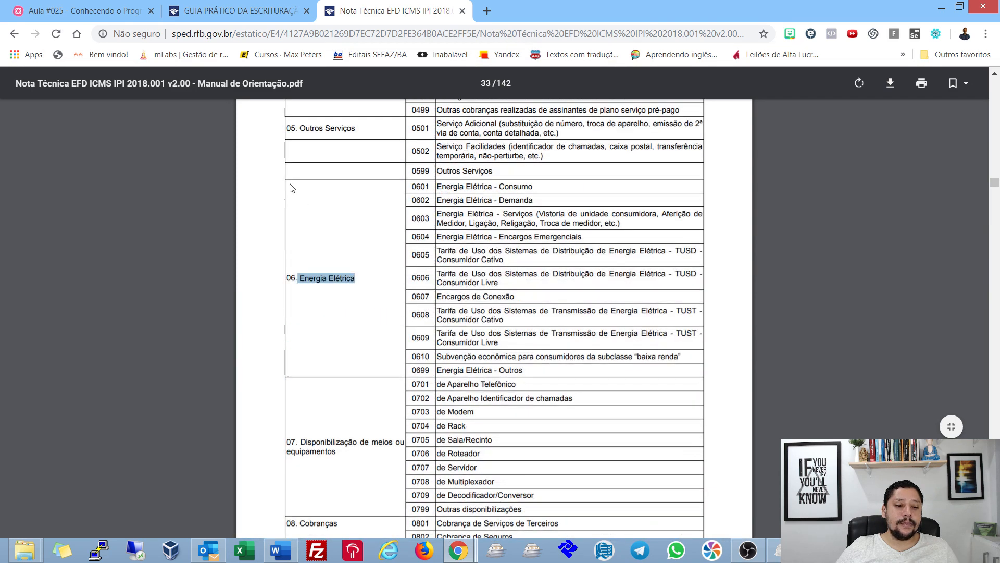
# - Highlight the Energia Elétrica codes 0601 to 0699 with their descriptions
pyautogui.moveTo(417, 188); pyautogui.dragTo(442, 372)
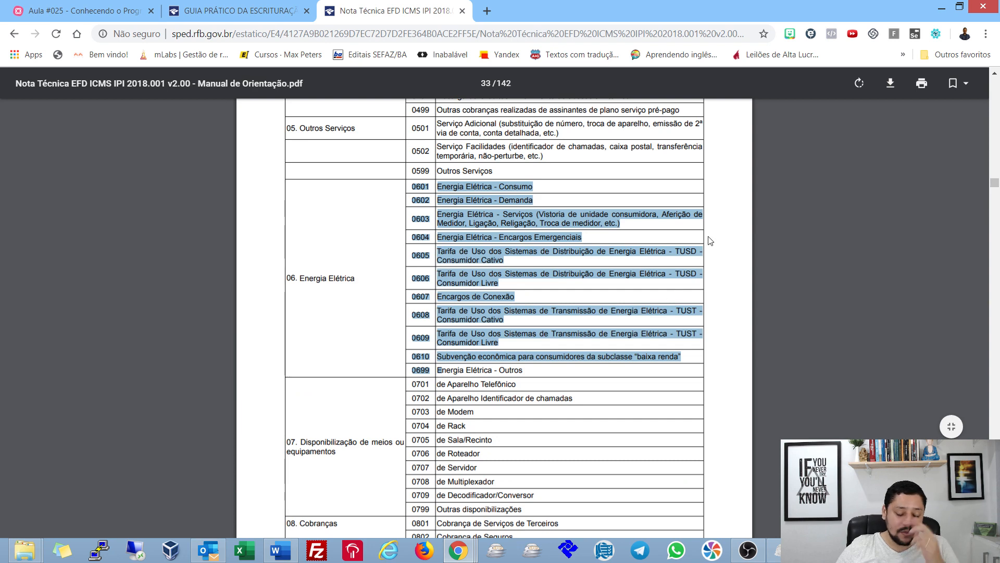
pyautogui.click(511, 363)
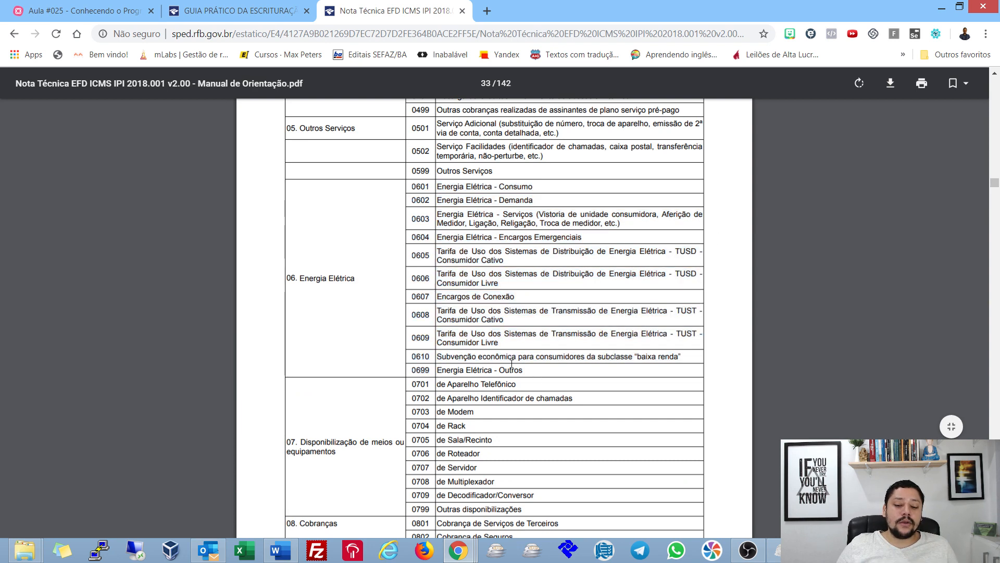
pyautogui.moveTo(413, 187); pyautogui.dragTo(524, 372)
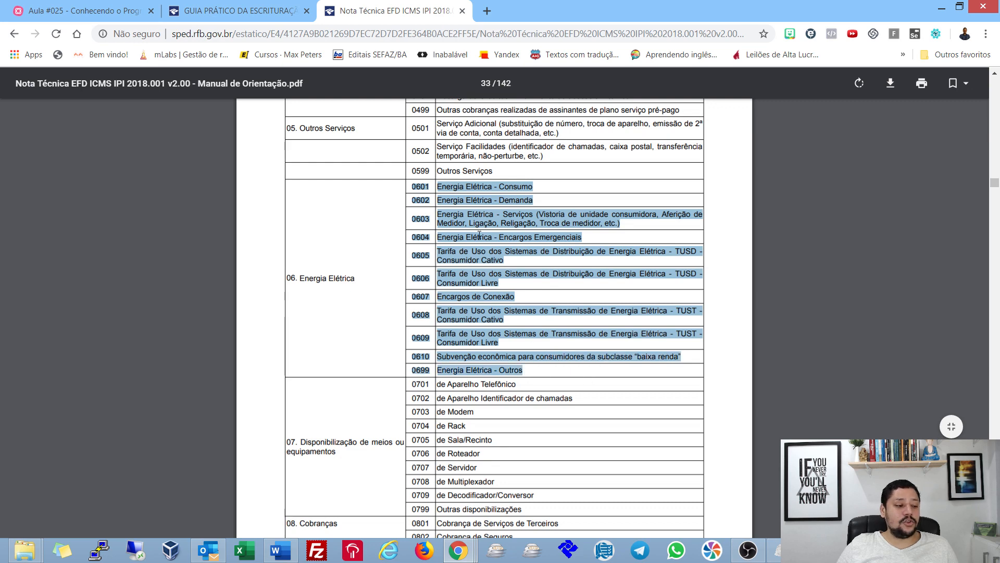
# - Compare the highlighted Energia Elétrica codes with the surrounding groups of Tabela 4.4.1, from Serviço Medido to Cobranças
pyautogui.scroll(15, 406, 244)
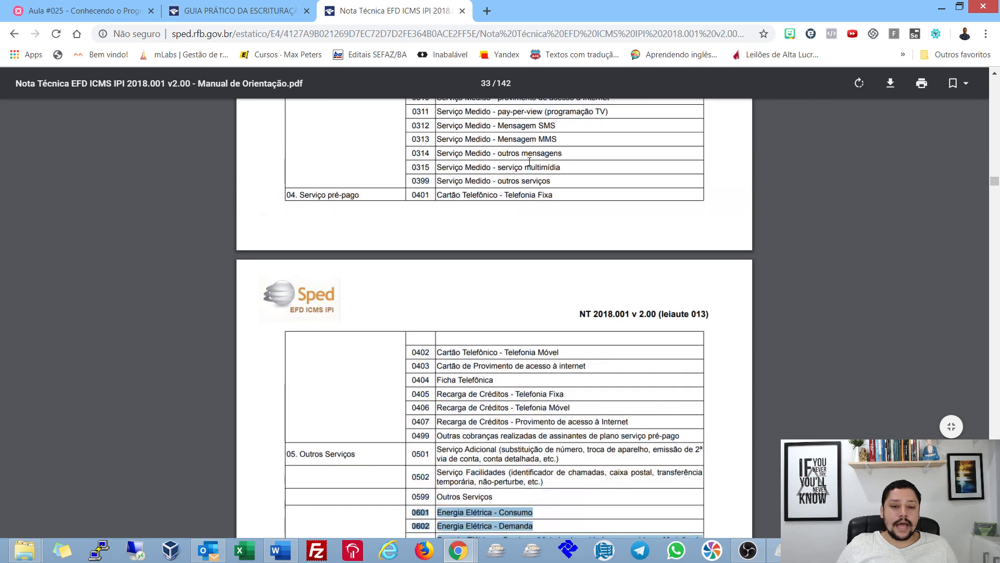
pyautogui.scroll(-15, 449, 178)
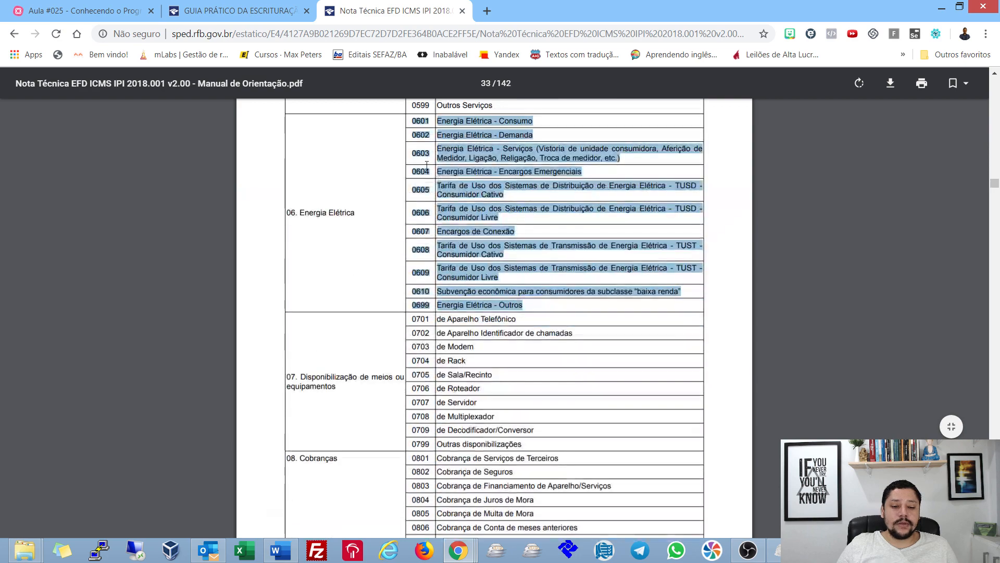
pyautogui.scroll(3, 373, 232)
pyautogui.scroll(-3, 373, 232)
pyautogui.scroll(-5, 373, 232)
pyautogui.scroll(4, 378, 245)
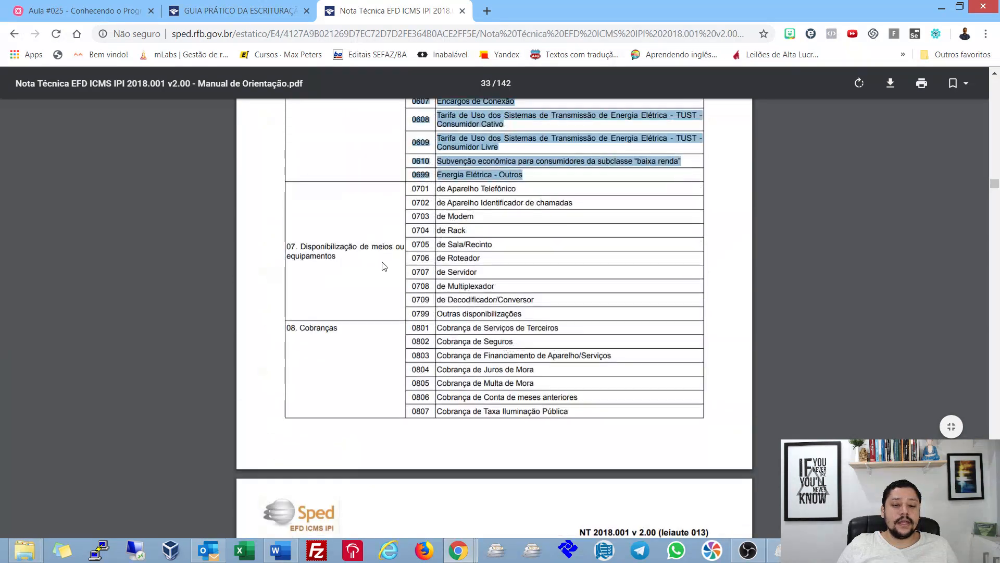
pyautogui.scroll(6, 500, 231)
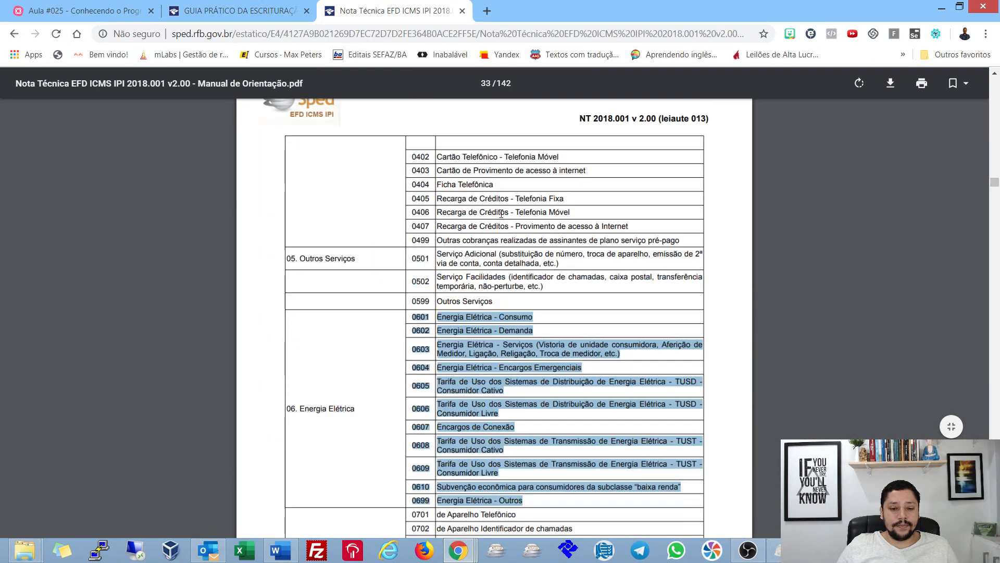
# - Switch to Sped Fiscal, close the blank C610 item form and check the consumption class in the C600 energy record
pyautogui.scroll(-2, 522, 214)
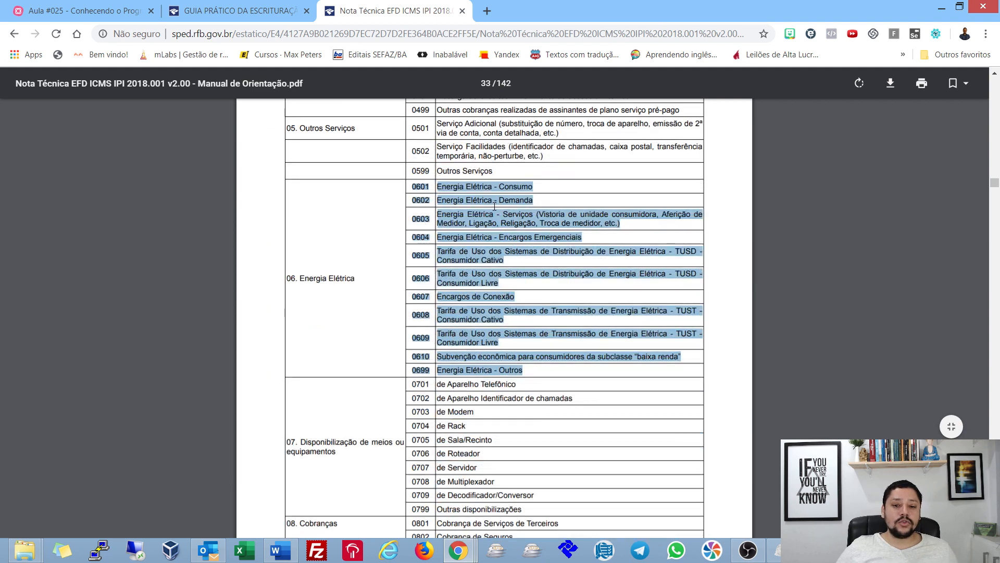
pyautogui.hotkey('alt', 'Tab')
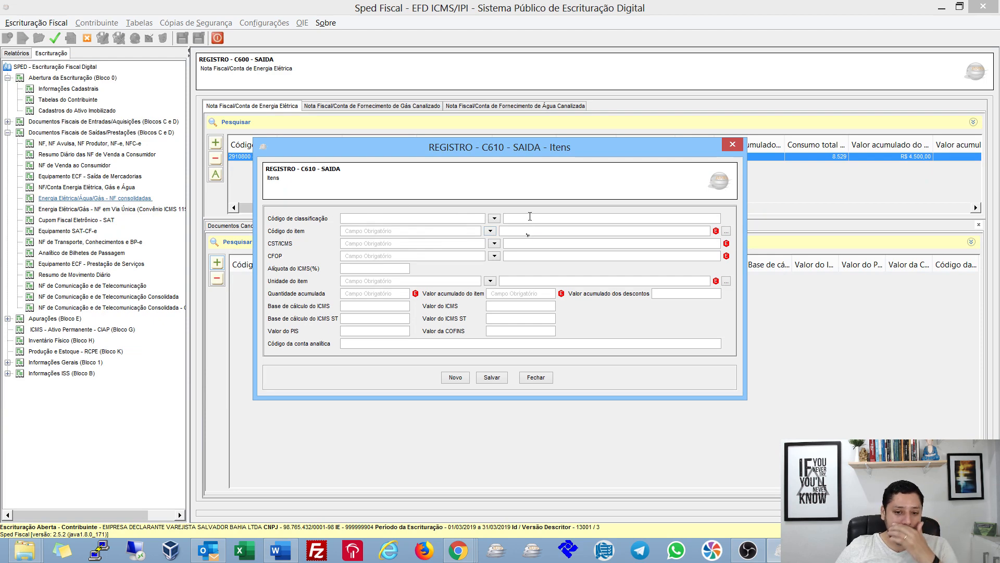
pyautogui.click(494, 219)
pyautogui.click(493, 219)
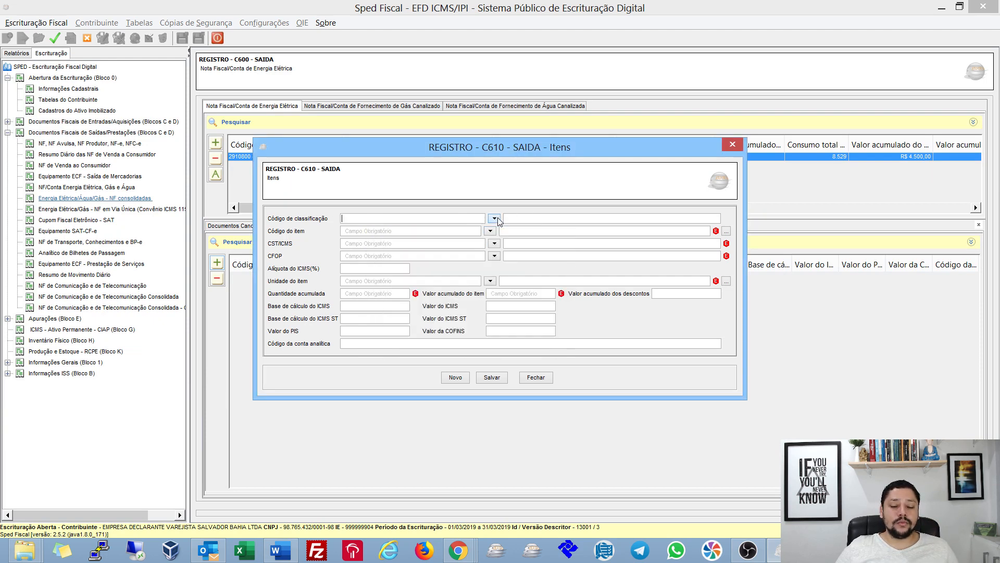
pyautogui.click(544, 383)
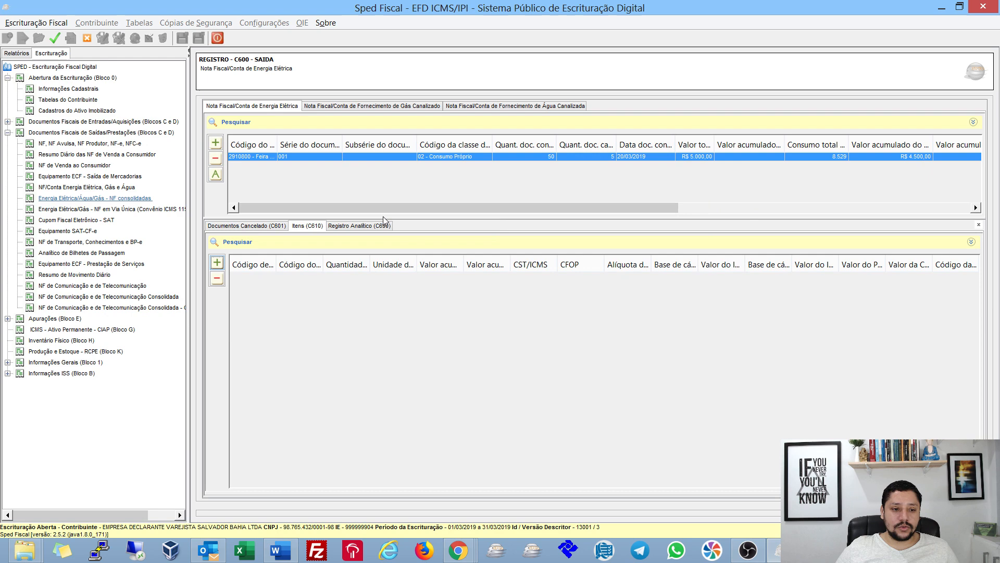
pyautogui.doubleClick(371, 156)
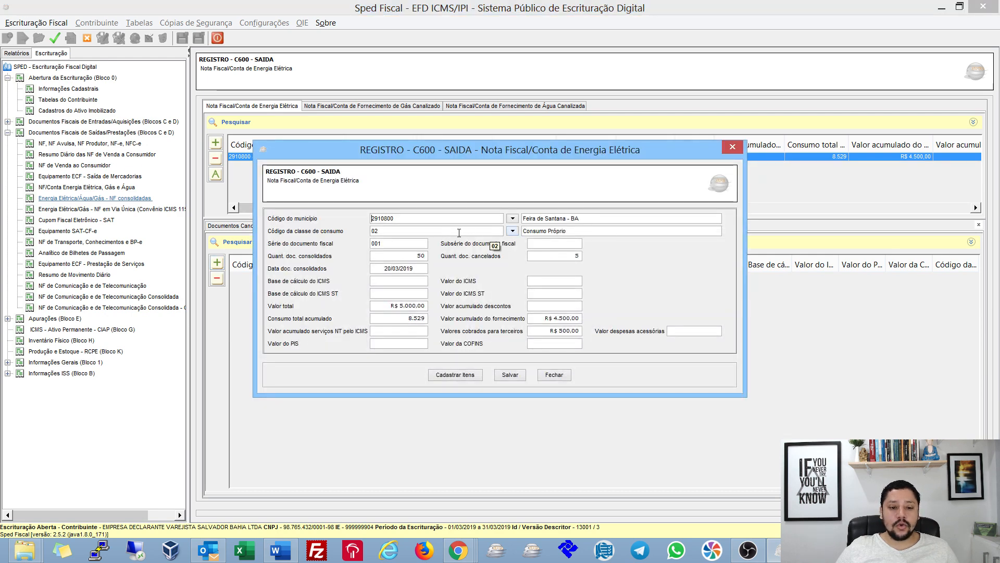
pyautogui.click(554, 375)
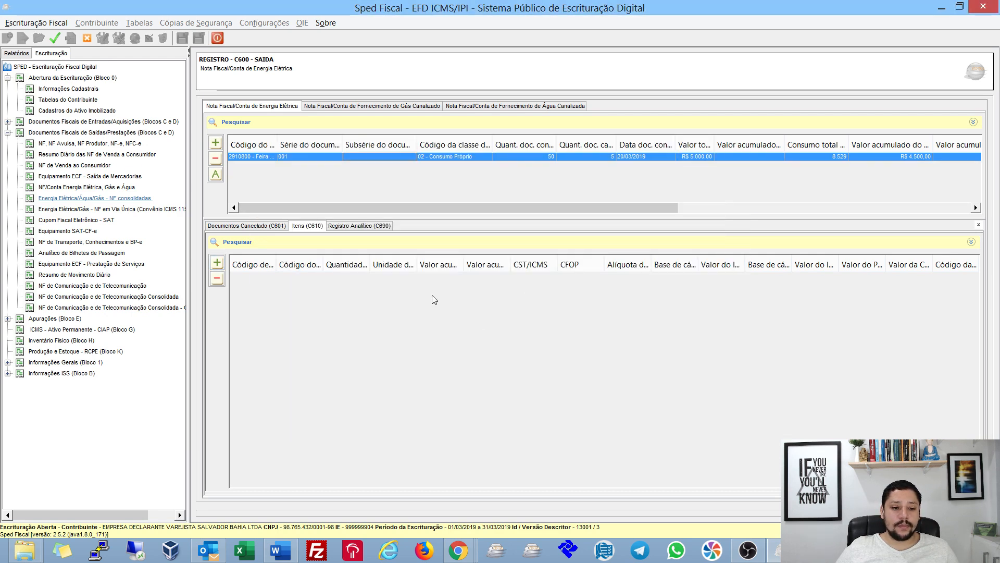
# - Start a new C610 item and set its classification code to 0601, Energia Elétrica - Consumo
pyautogui.click(217, 262)
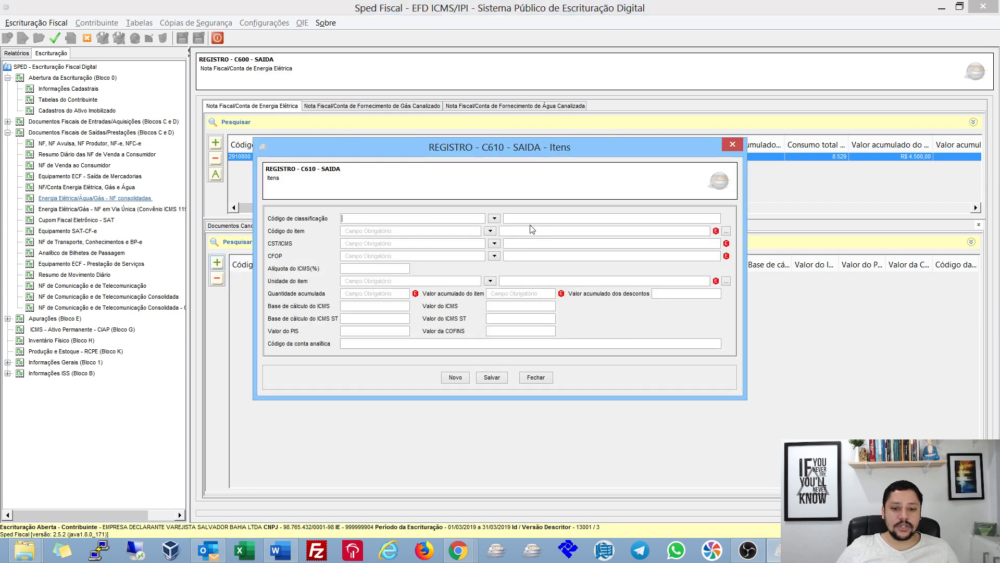
pyautogui.click(496, 219)
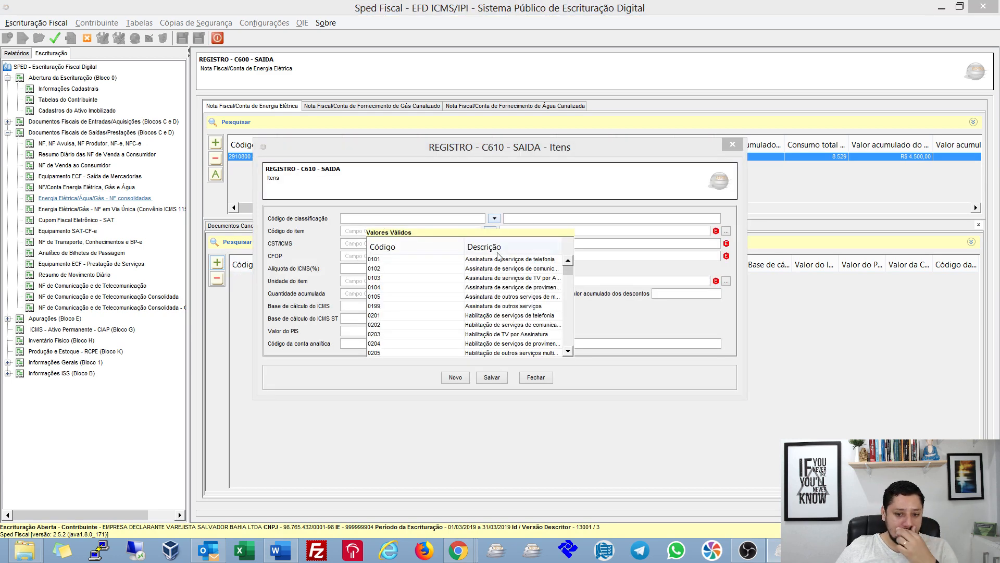
pyautogui.click(487, 219)
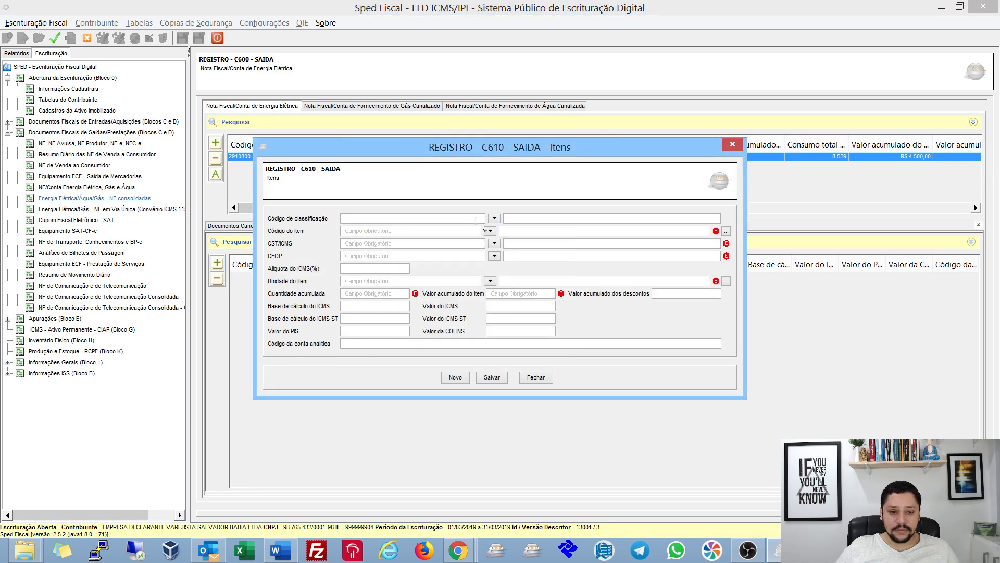
pyautogui.write('0601')
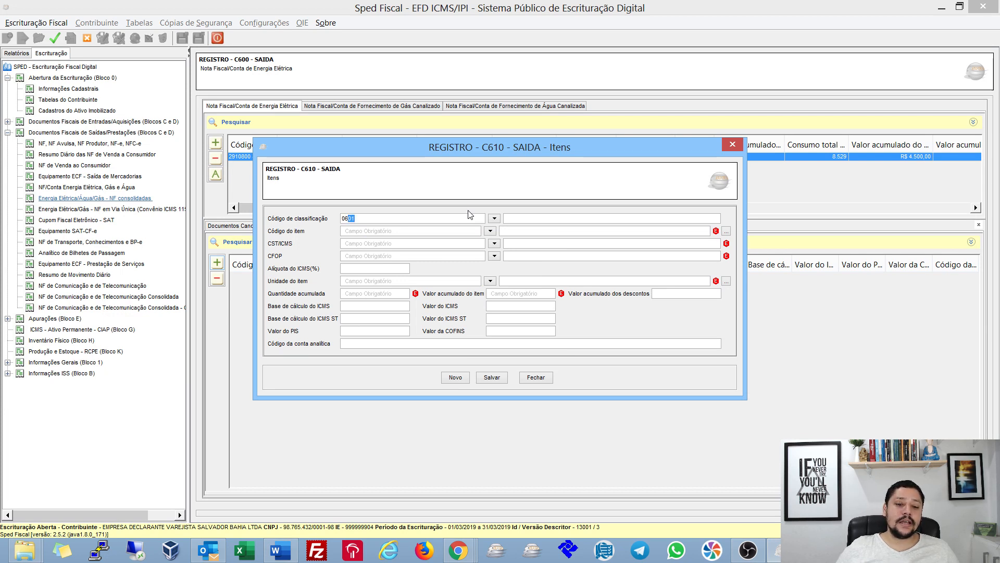
pyautogui.click(495, 219)
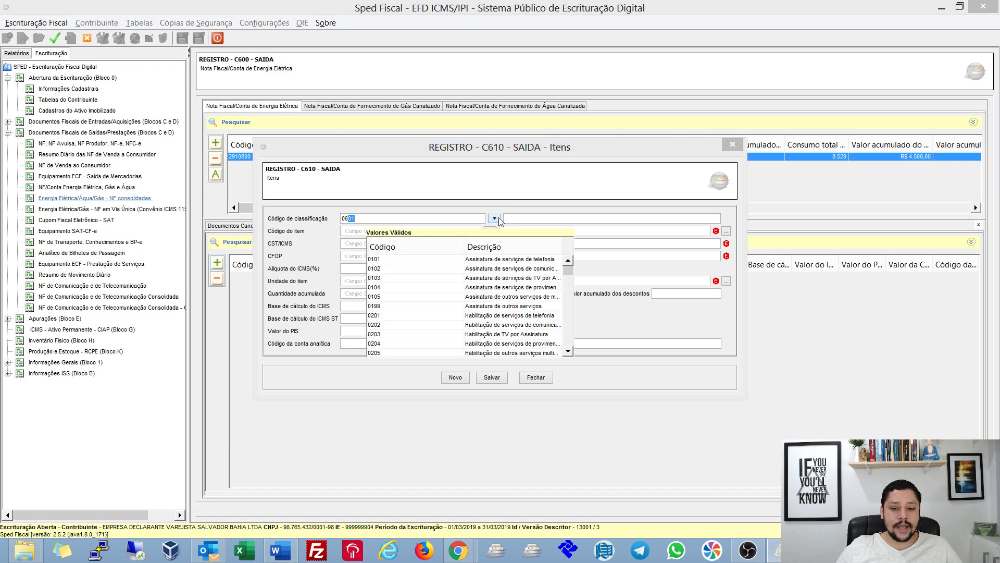
pyautogui.click(390, 259)
pyautogui.moveTo(395, 218); pyautogui.dragTo(297, 218)
pyautogui.write('0')
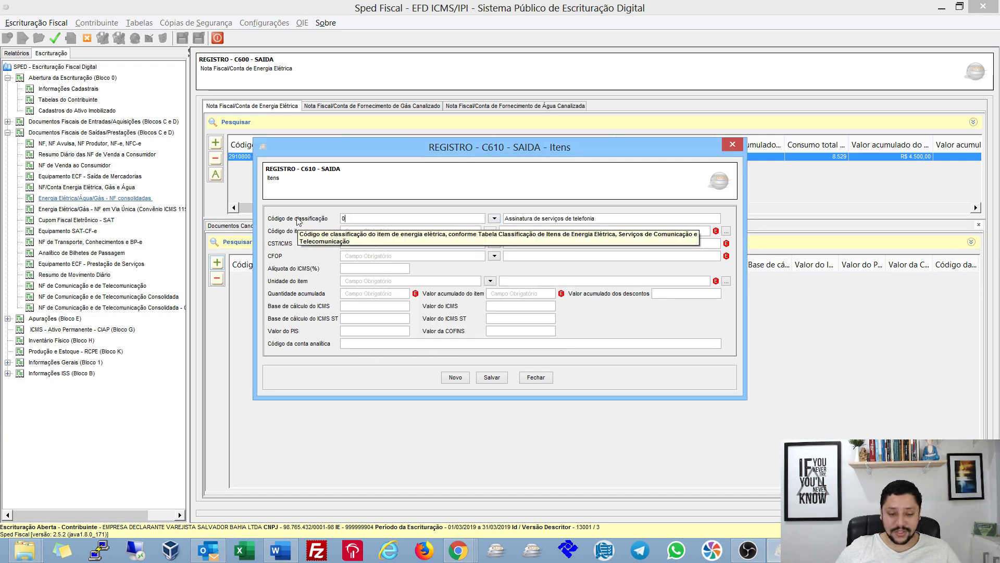
pyautogui.write('5')
pyautogui.write('0601')
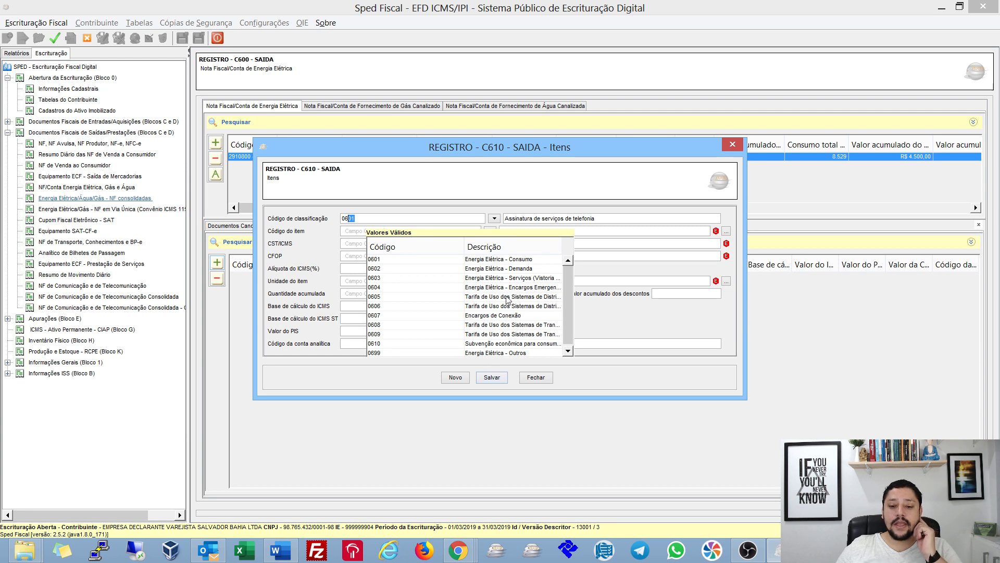
pyautogui.click(504, 260)
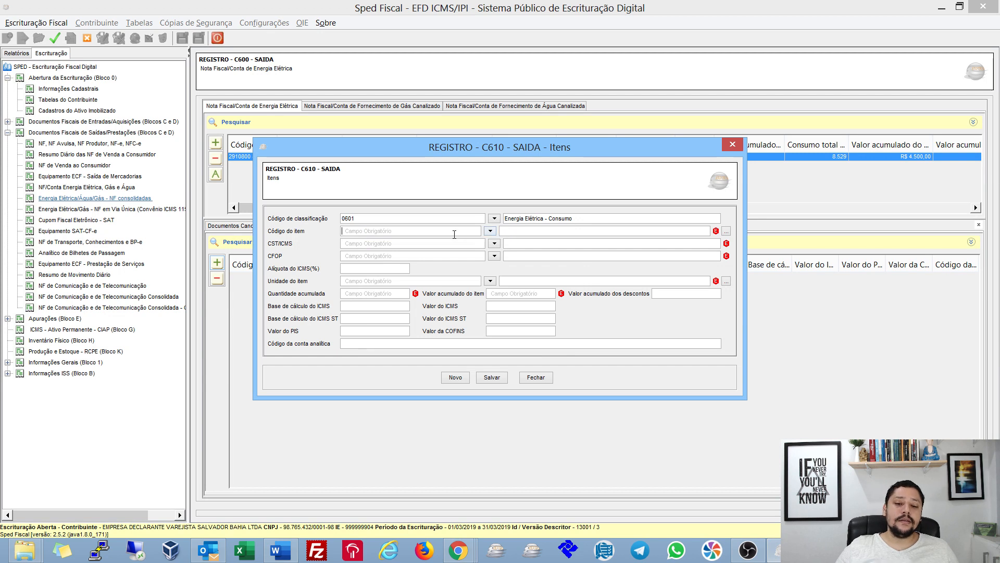
# - Set the item code to 3, ENERGIA ELÉTRICA, and the CST/ICMS to 000
pyautogui.click(490, 232)
pyautogui.doubleClick(452, 299)
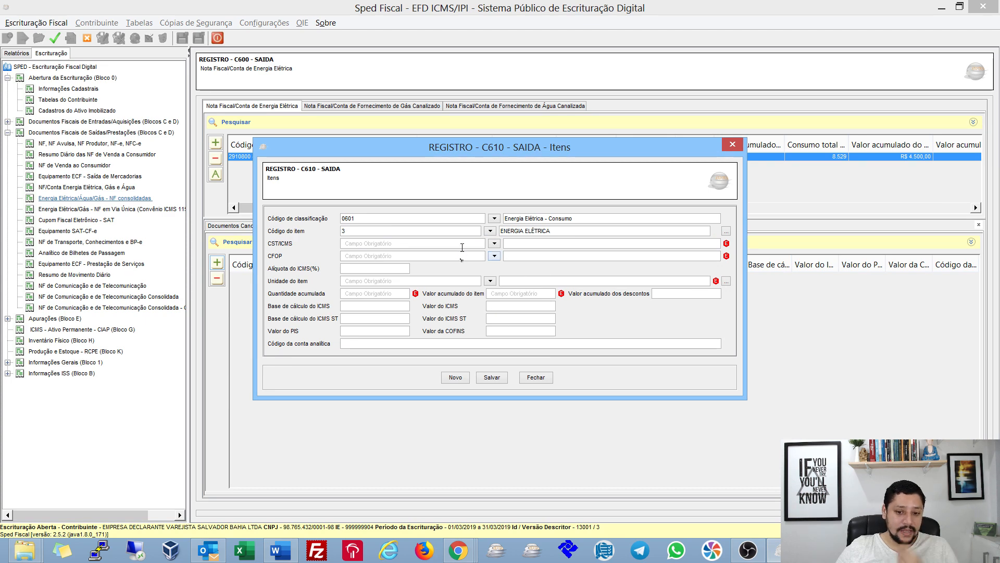
pyautogui.click(475, 242)
pyautogui.write('00')
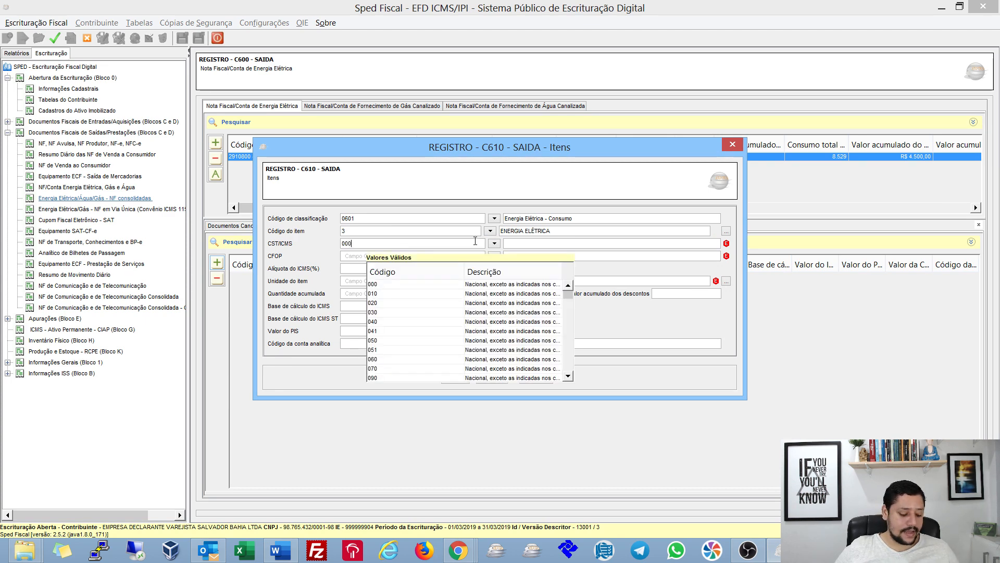
pyautogui.write('0')
pyautogui.press('Tab')
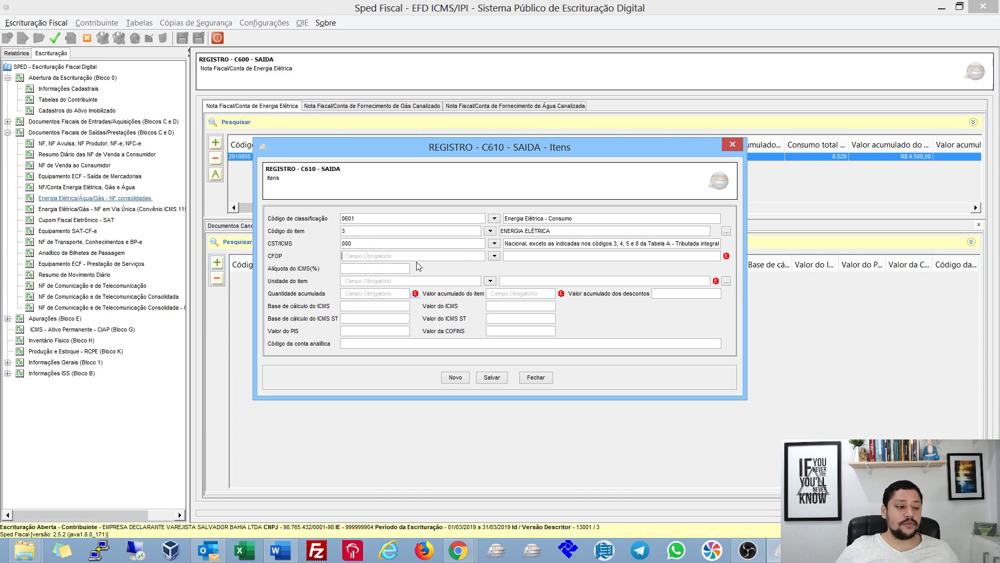
pyautogui.write('51')
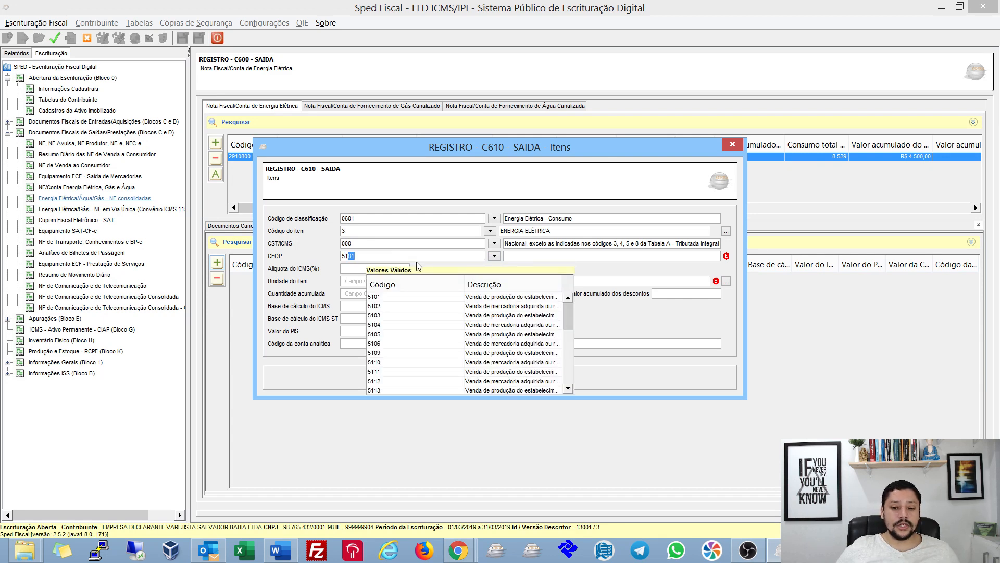
pyautogui.write('0')
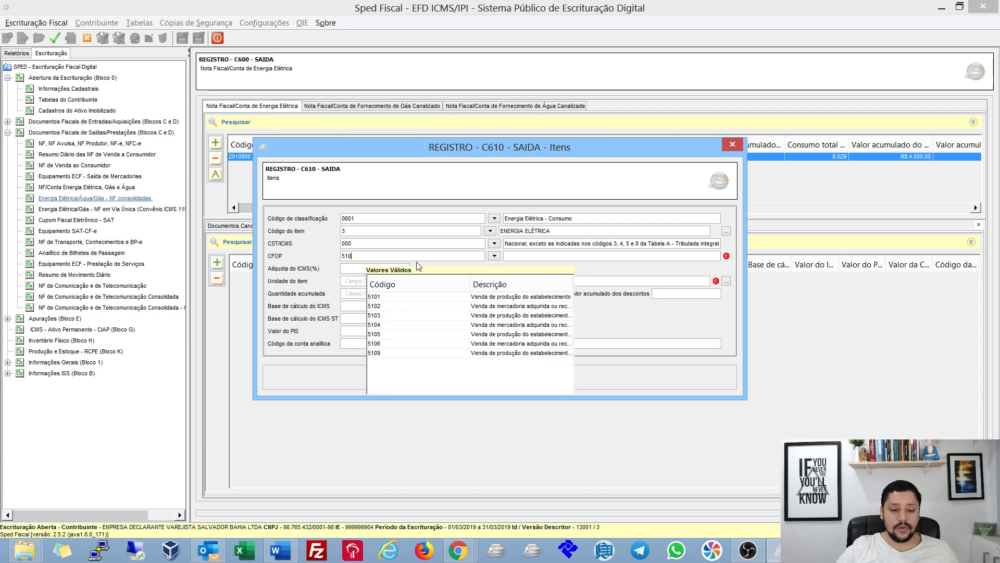
pyautogui.press('BackSpace')
pyautogui.press('Left')
pyautogui.press('Left')
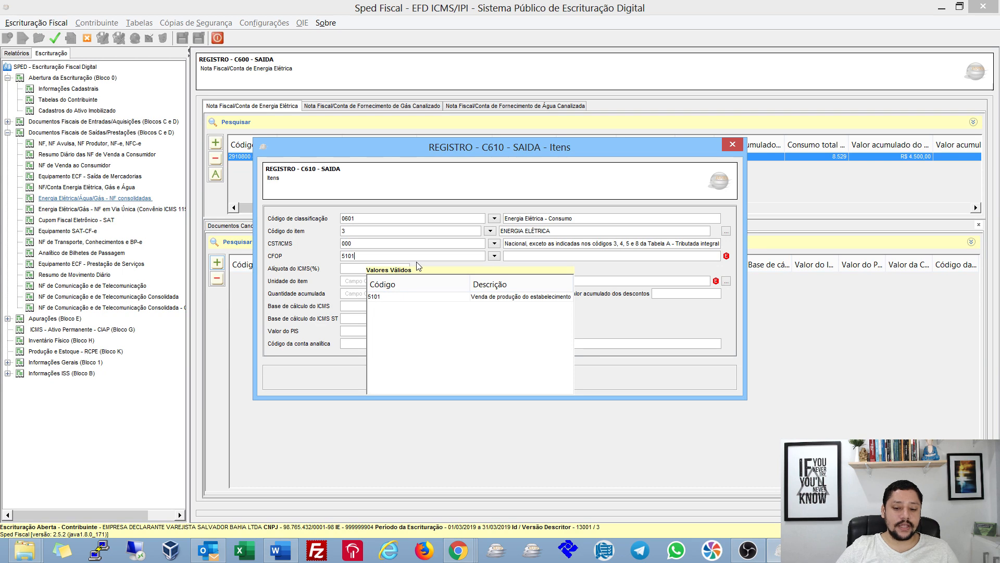
pyautogui.press('BackSpace')
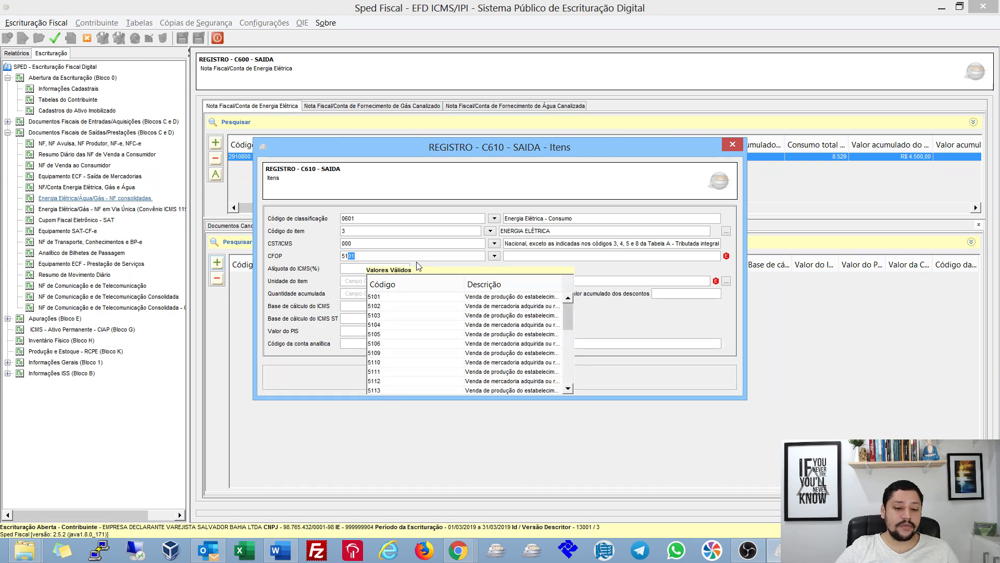
pyautogui.press('BackSpace')
pyautogui.press('BackSpace')
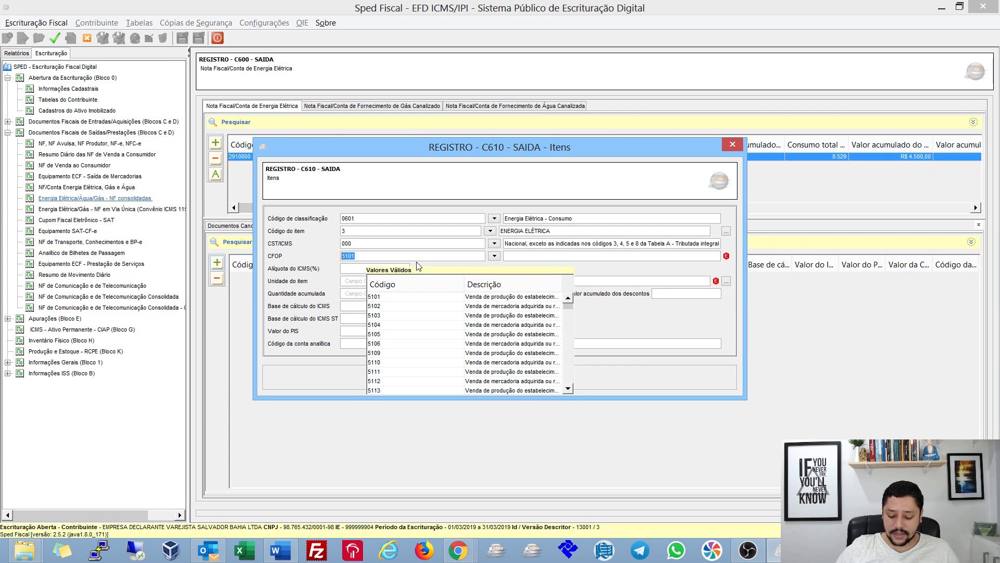
pyautogui.write('512')
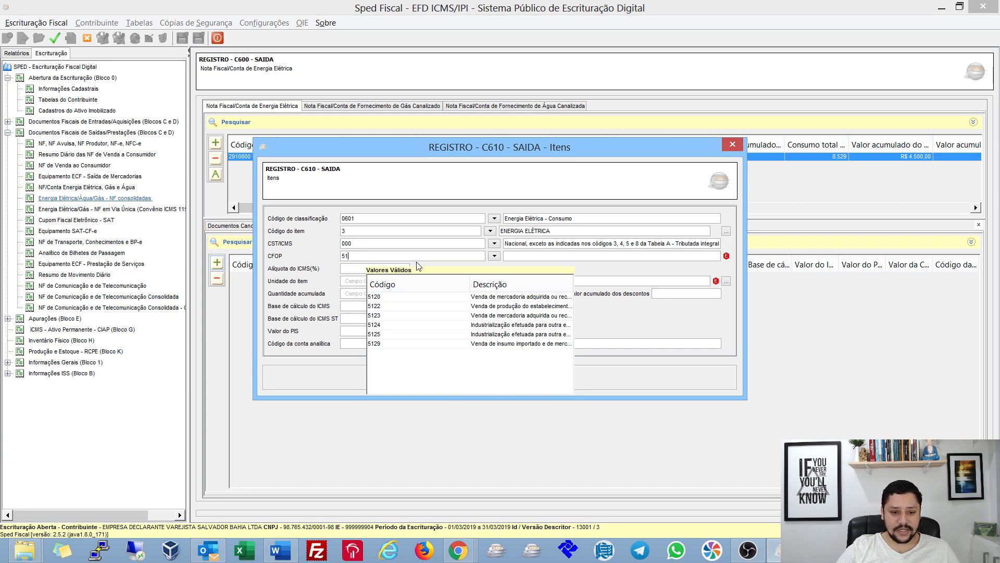
pyautogui.press('BackSpace')
pyautogui.press('BackSpace')
pyautogui.write('2')
pyautogui.press('BackSpace')
pyautogui.press('BackSpace')
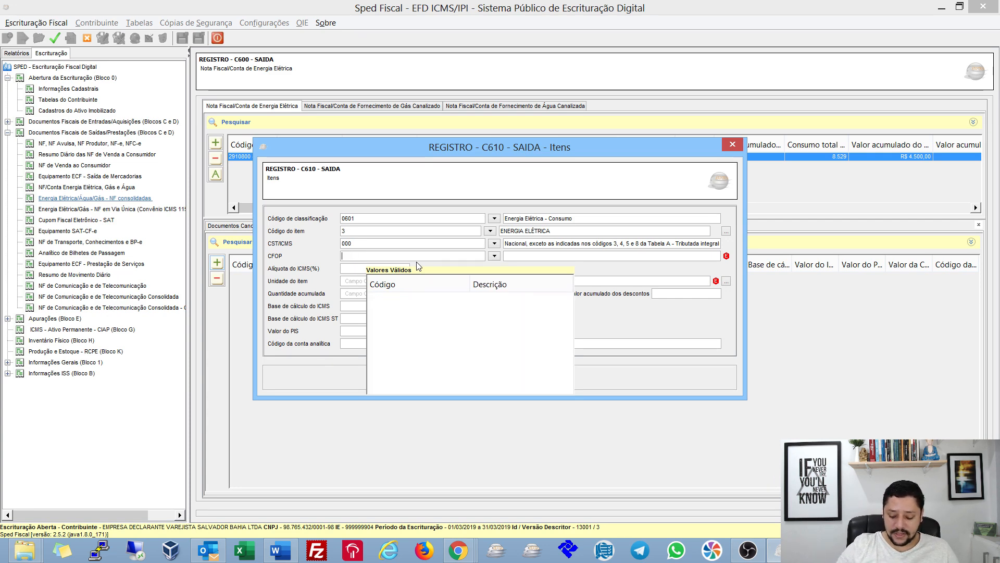
# - Set the item's CFOP to 5253, Venda de energia elétrica para estabelecimento comercial, and review it against the classification code
pyautogui.write('5251')
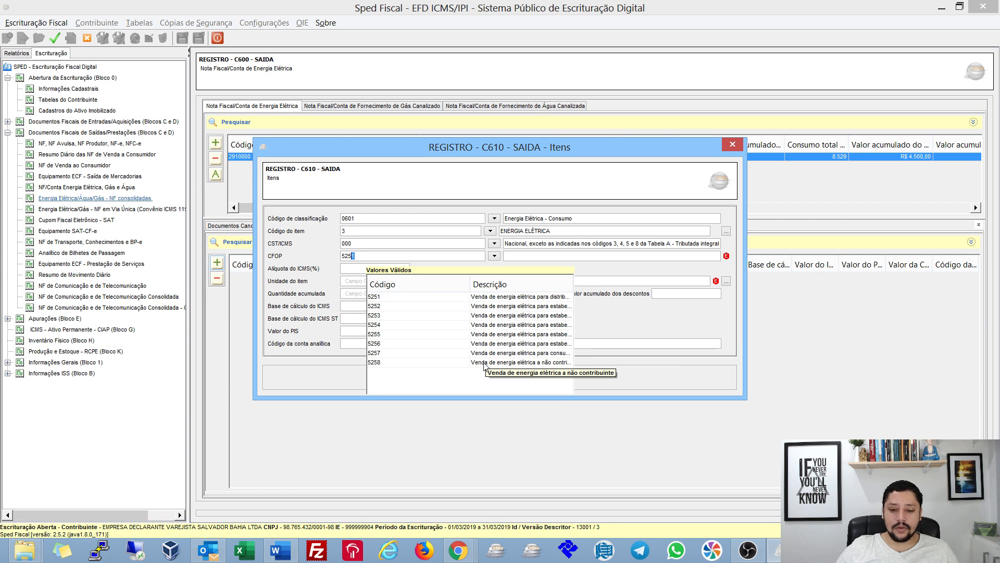
pyautogui.click(500, 315)
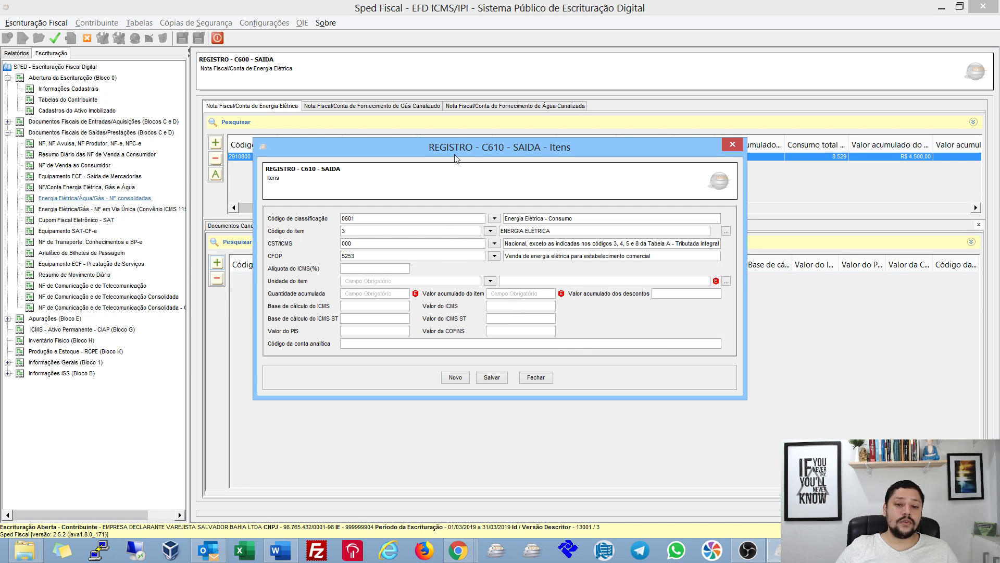
pyautogui.moveTo(454, 157); pyautogui.dragTo(518, 150)
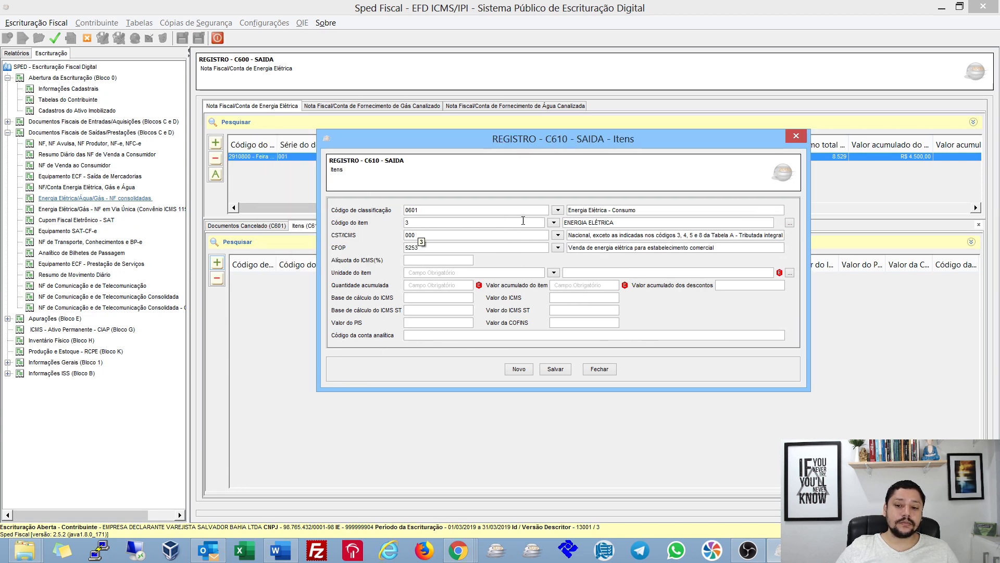
pyautogui.click(452, 210)
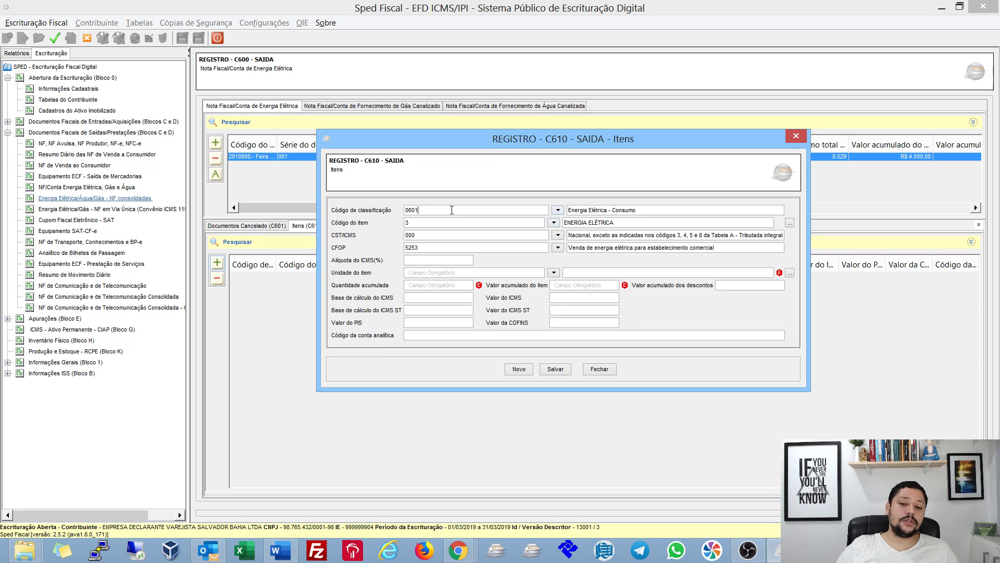
pyautogui.click(440, 248)
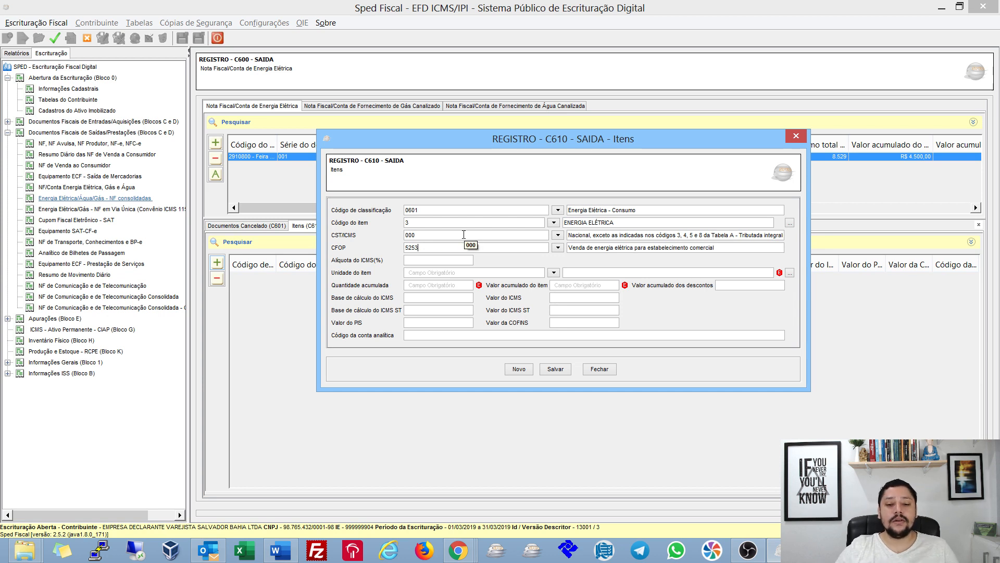
pyautogui.click(442, 209)
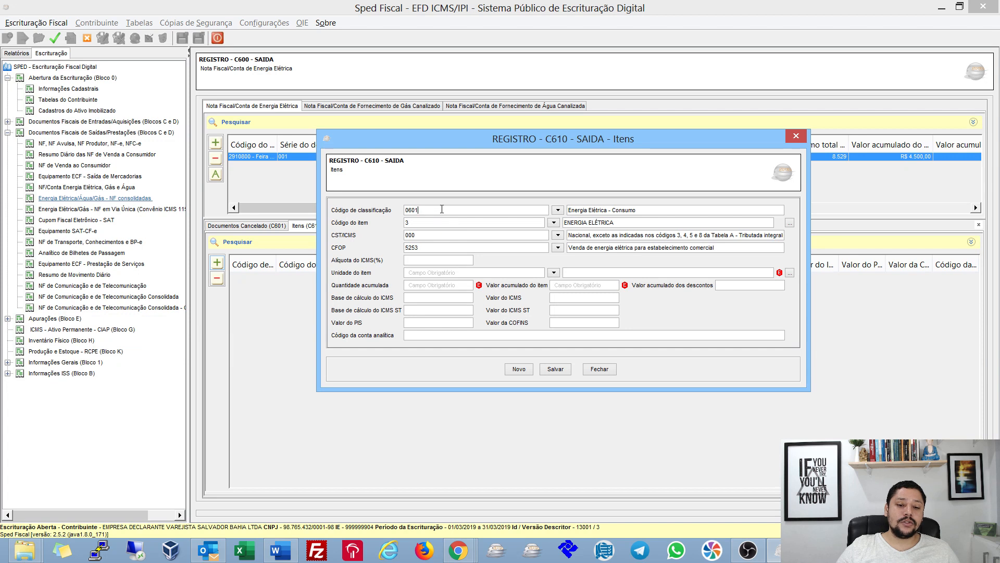
# - Set the item's ICMS rate to 27% and its unit to kWh, quilowatt-hora
pyautogui.click(434, 221)
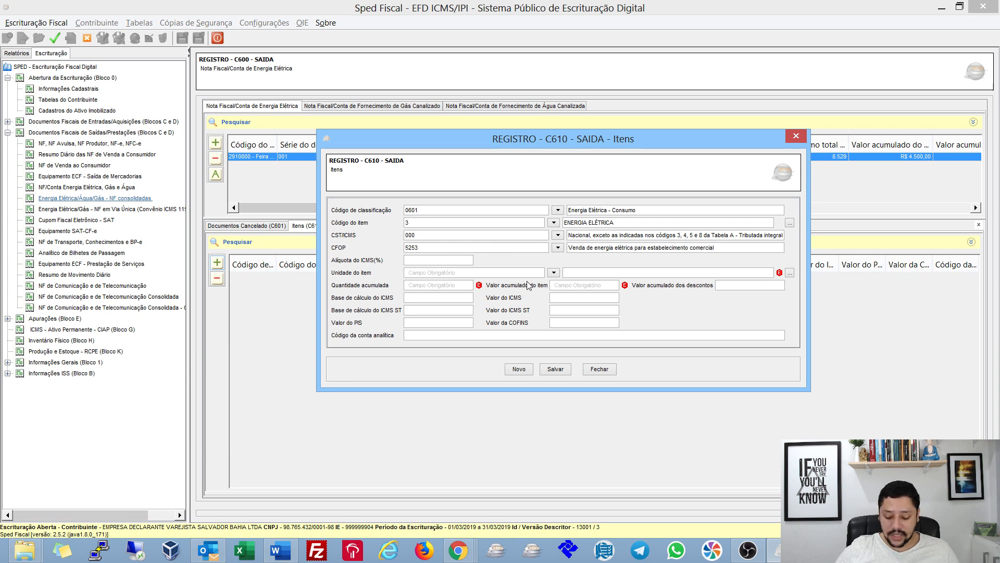
pyautogui.press('Tab')
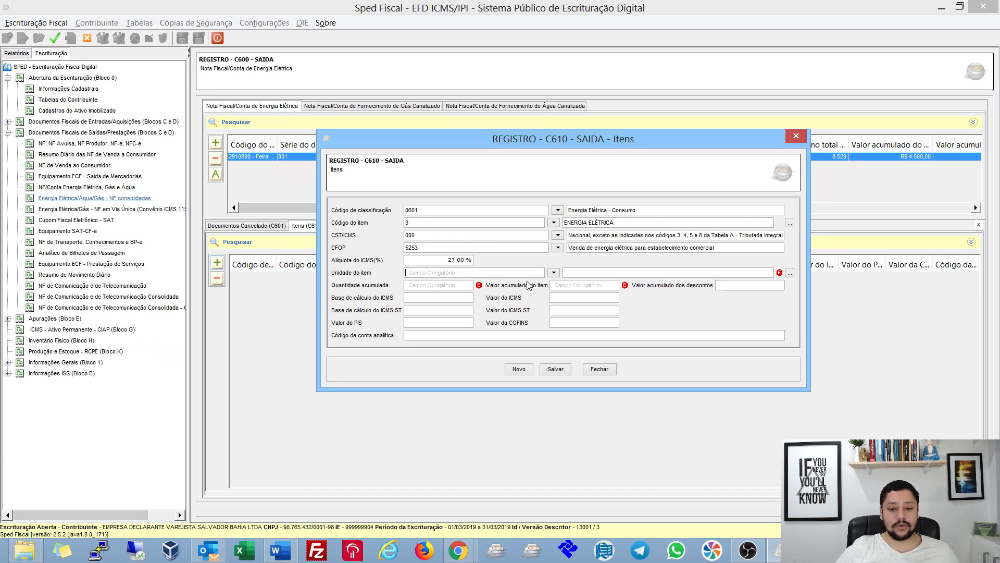
pyautogui.click(554, 272)
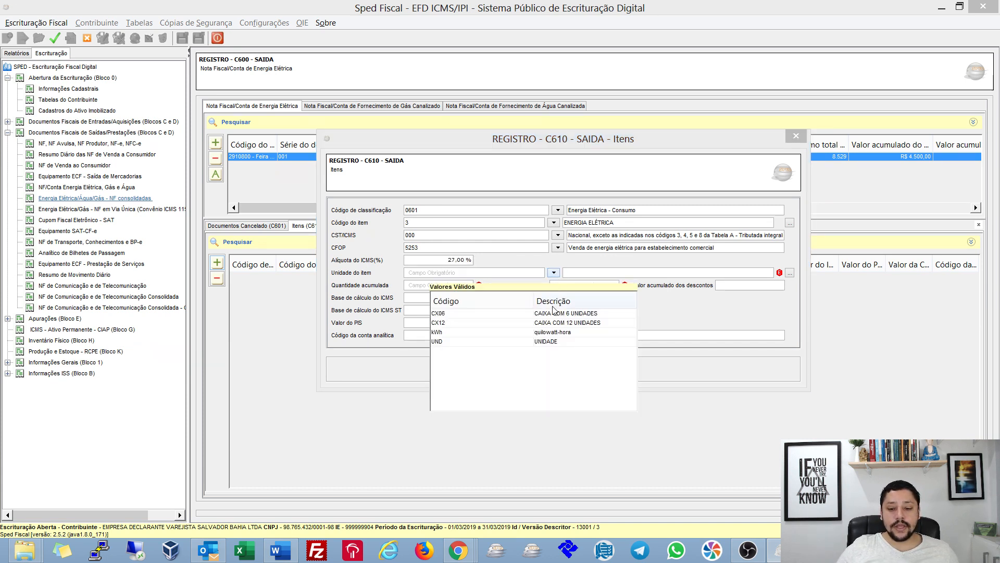
pyautogui.doubleClick(550, 332)
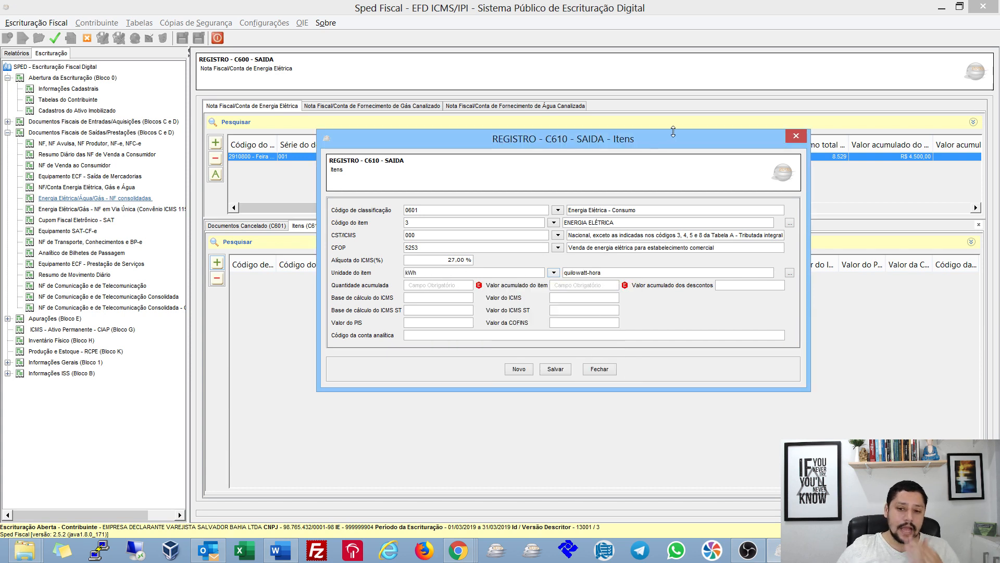
# - Uncover the C600 record behind the C610 form and review the item's valid classification codes, CFOP and ICMS rate
pyautogui.moveTo(576, 138); pyautogui.dragTo(577, 194)
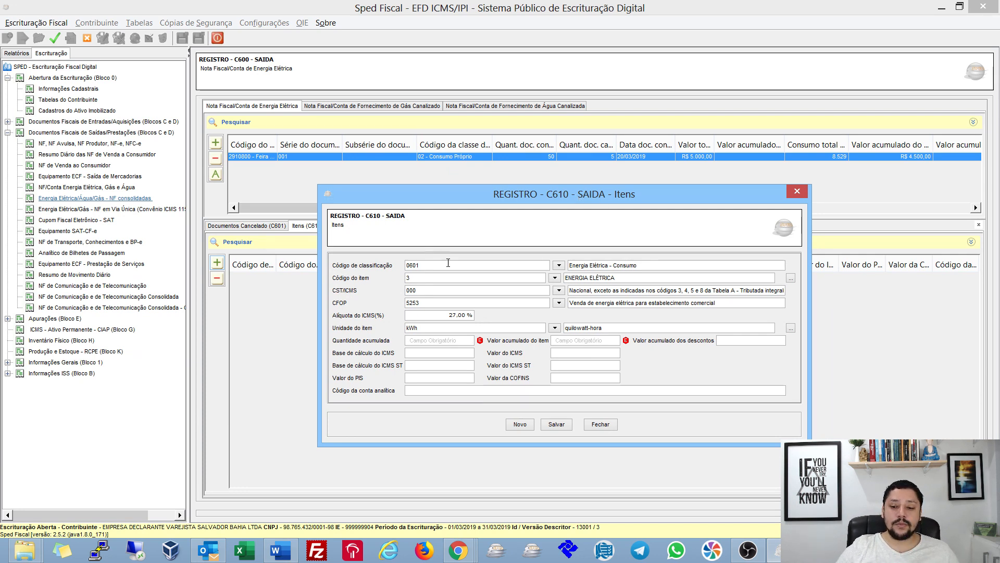
pyautogui.click(560, 266)
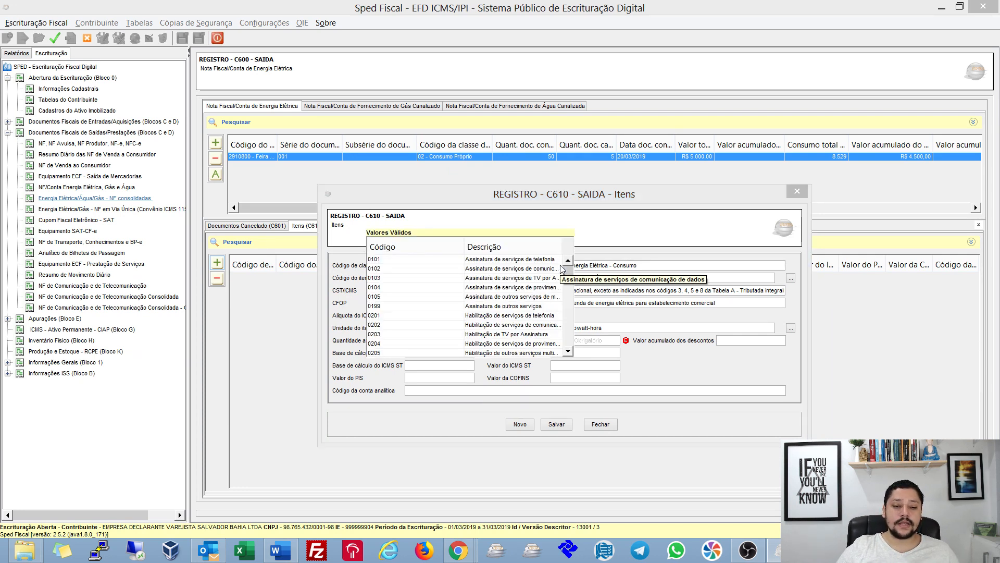
pyautogui.click(652, 263)
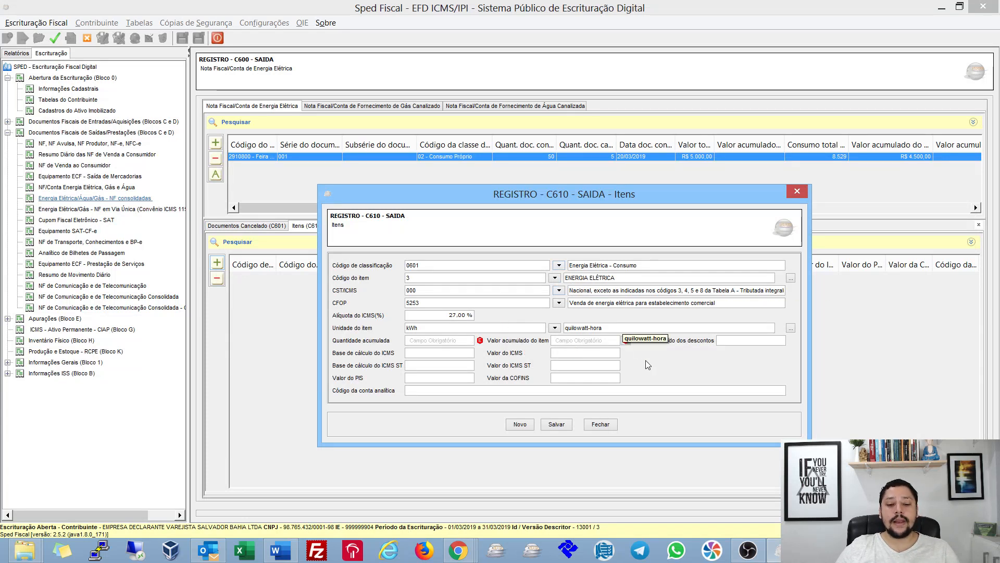
pyautogui.click(508, 302)
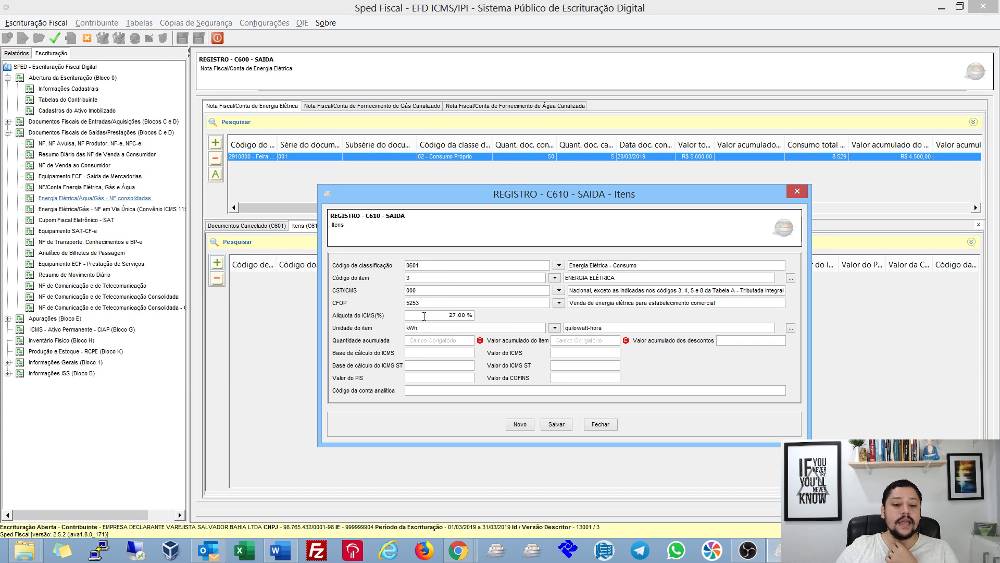
pyautogui.click(451, 315)
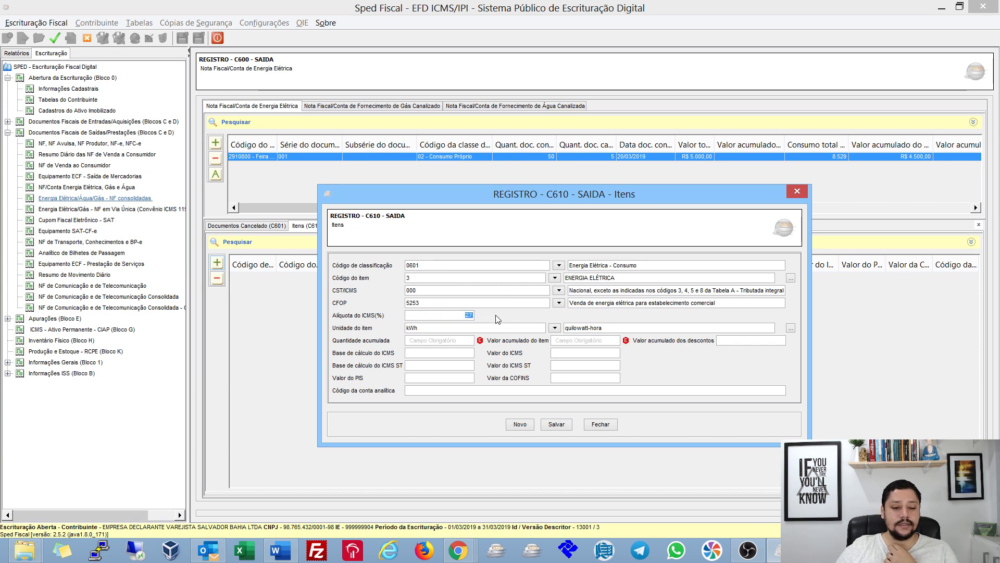
# - Set the accumulated quantity of the electric energy item to 8529 kWh
pyautogui.click(445, 340)
pyautogui.click(444, 340)
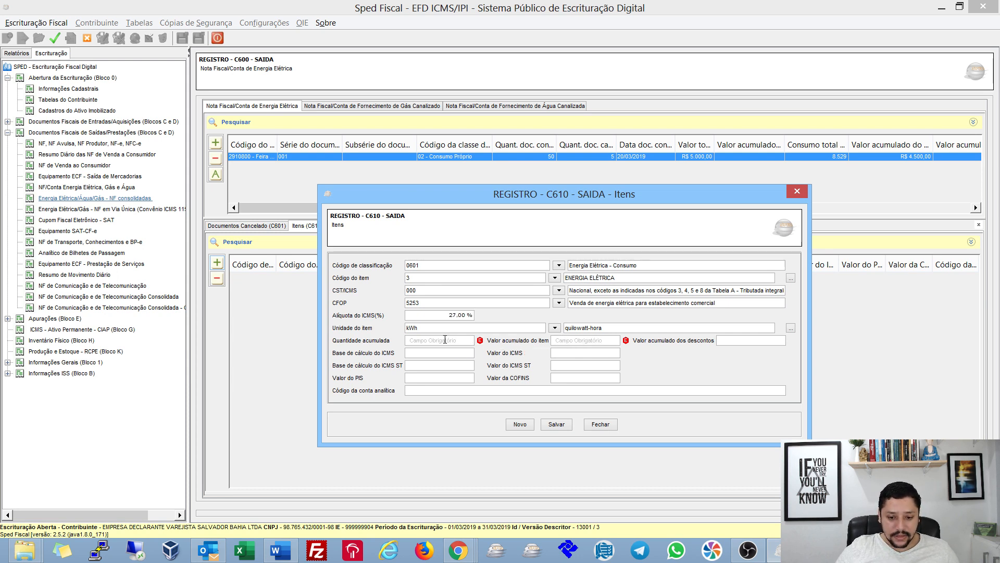
pyautogui.moveTo(544, 196); pyautogui.dragTo(525, 196)
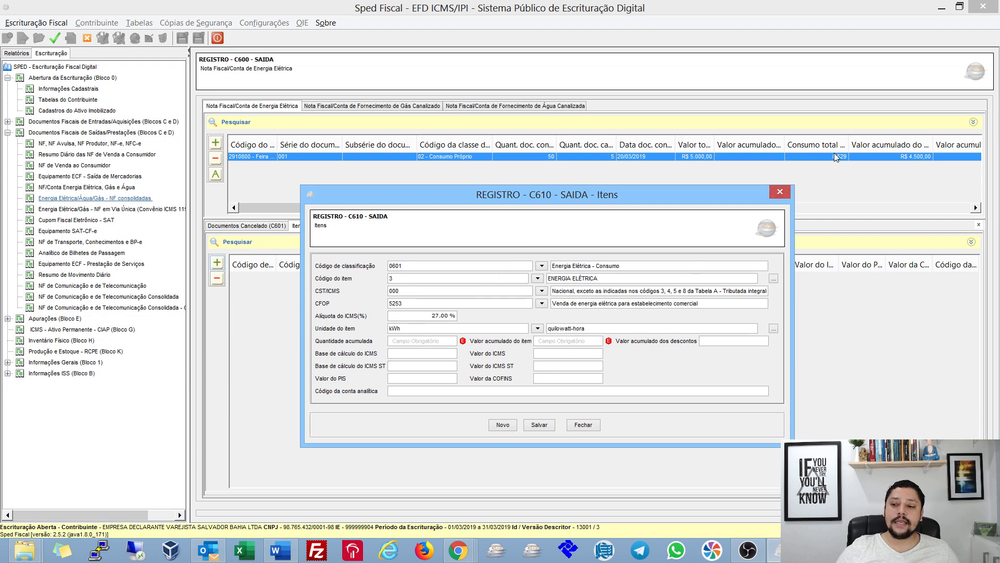
pyautogui.write('8529')
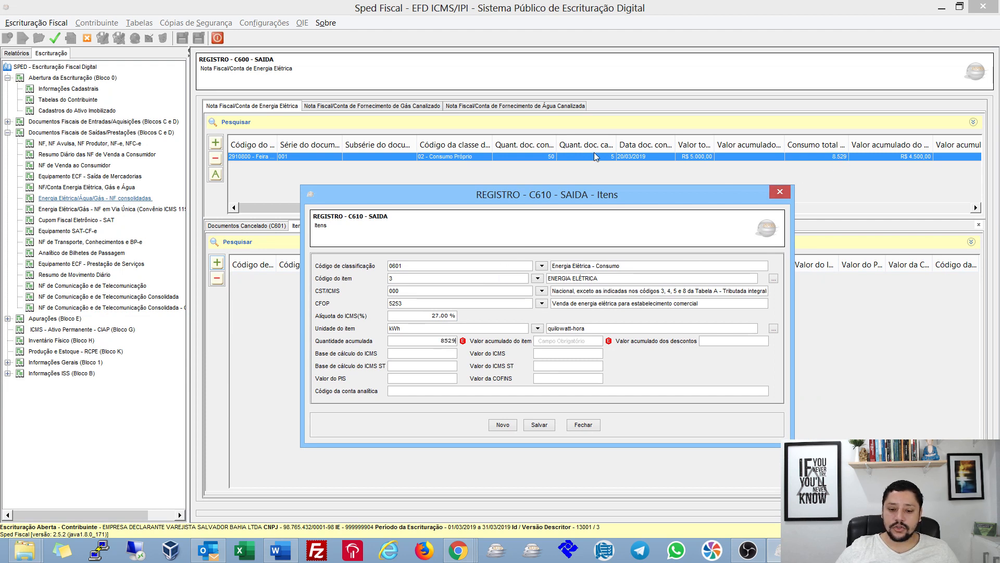
pyautogui.press('Tab')
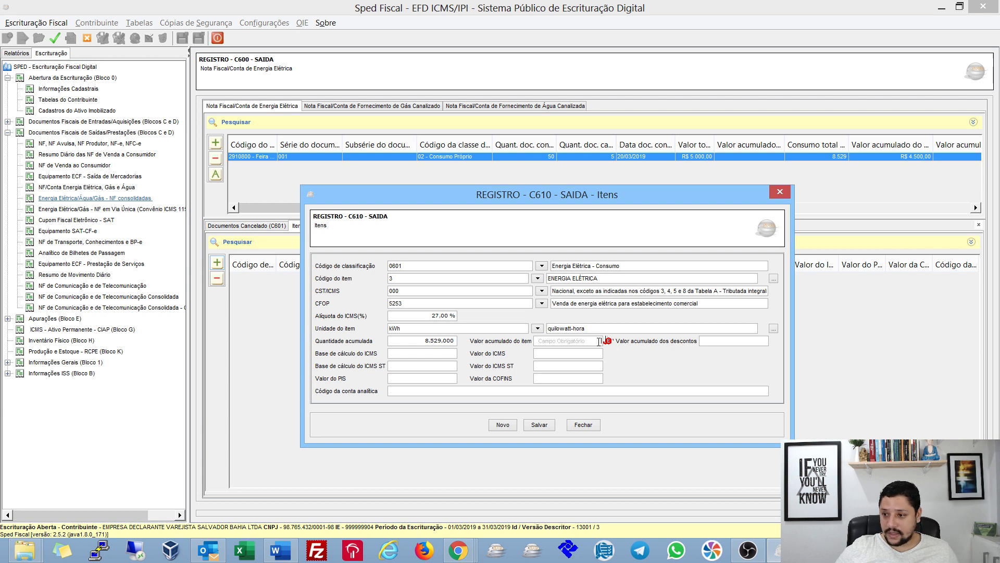
# - Set the accumulated item value to R$ 4.500,00 in the C610 item record
pyautogui.write('5000')
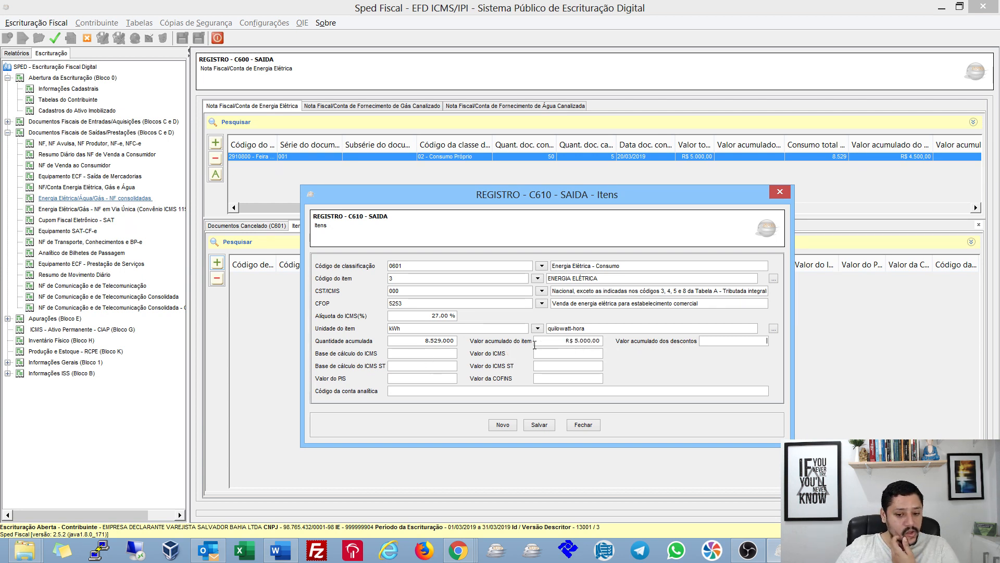
pyautogui.click(588, 341)
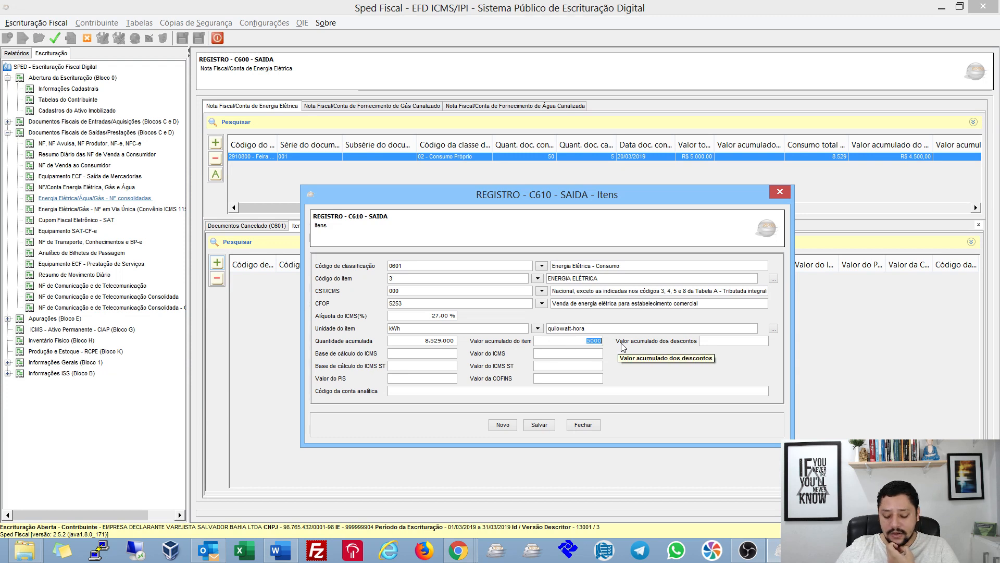
pyautogui.write('4500')
pyautogui.press('Tab')
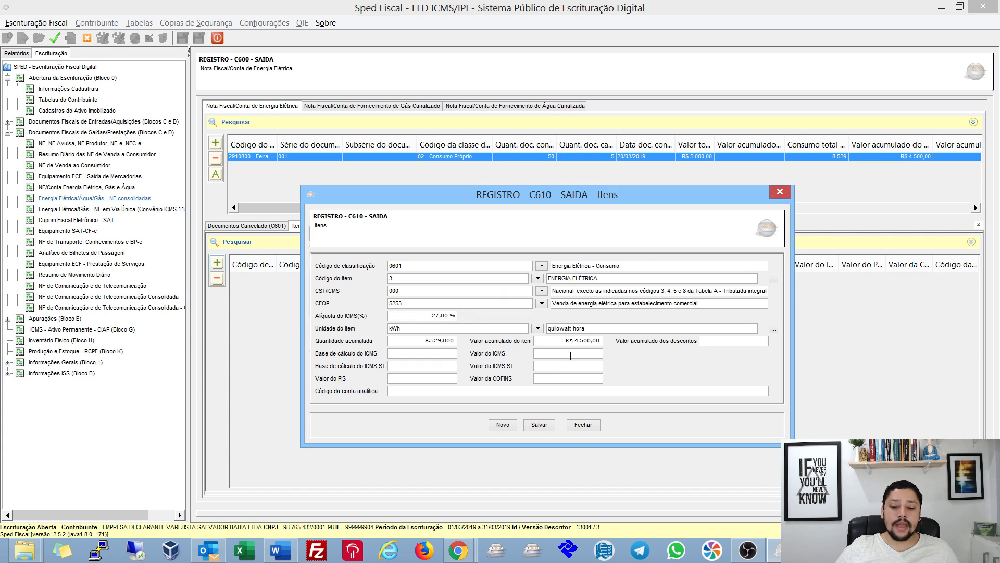
# - Review the valid classification codes beginning with 06 for the item, keeping the current classification
pyautogui.click(551, 365)
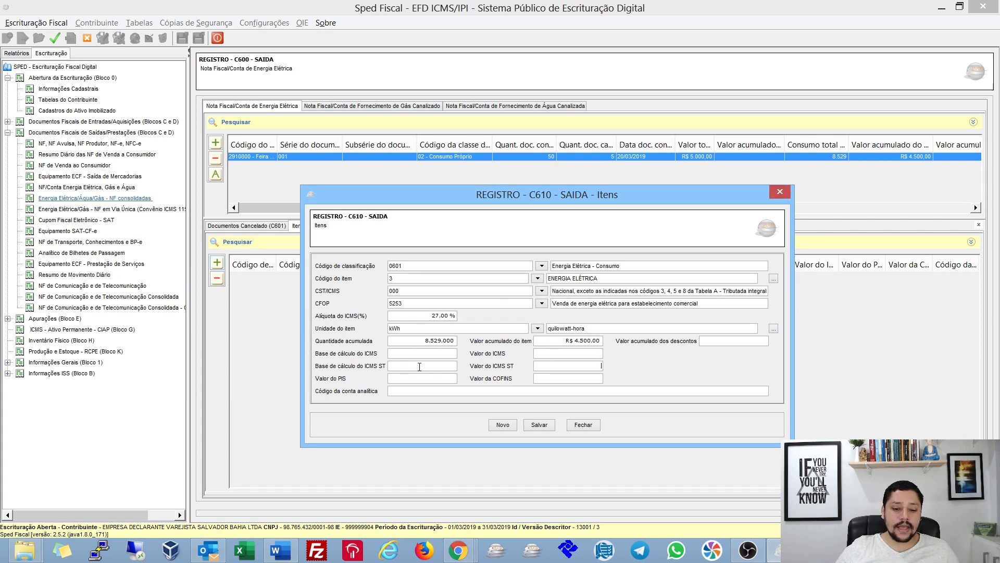
pyautogui.click(541, 266)
pyautogui.click(663, 266)
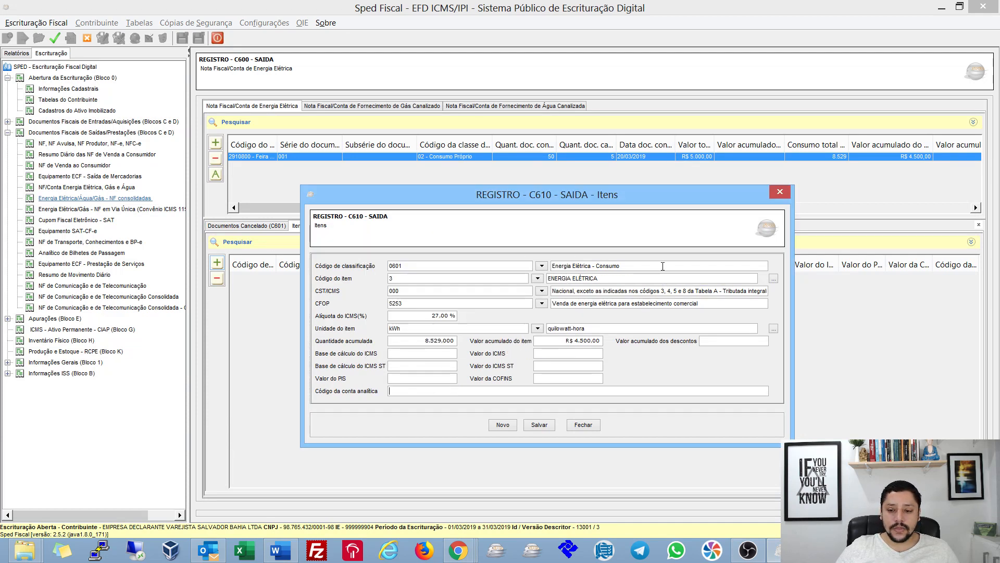
pyautogui.moveTo(485, 267); pyautogui.dragTo(291, 270)
pyautogui.write('06')
pyautogui.press('Tab')
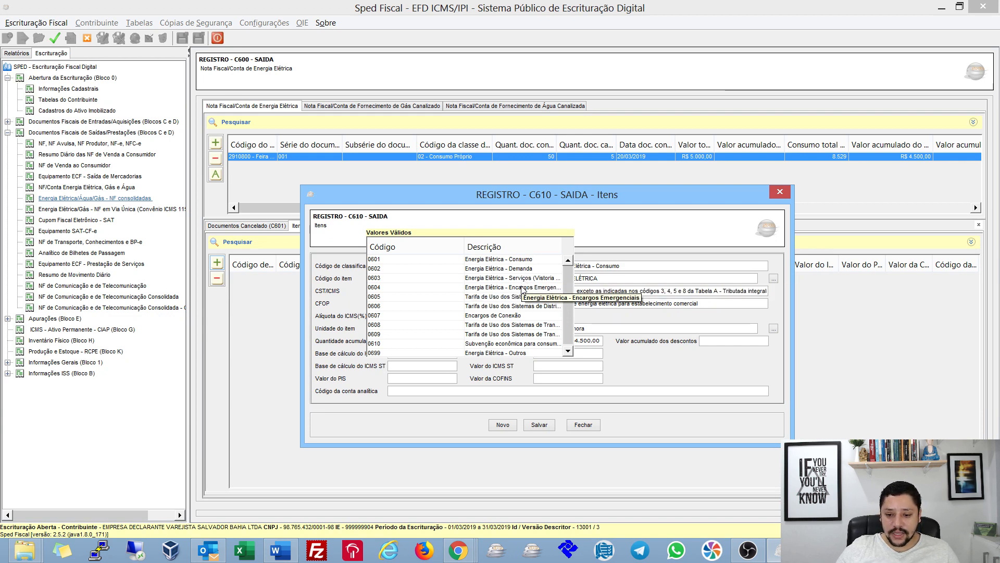
pyautogui.click(610, 267)
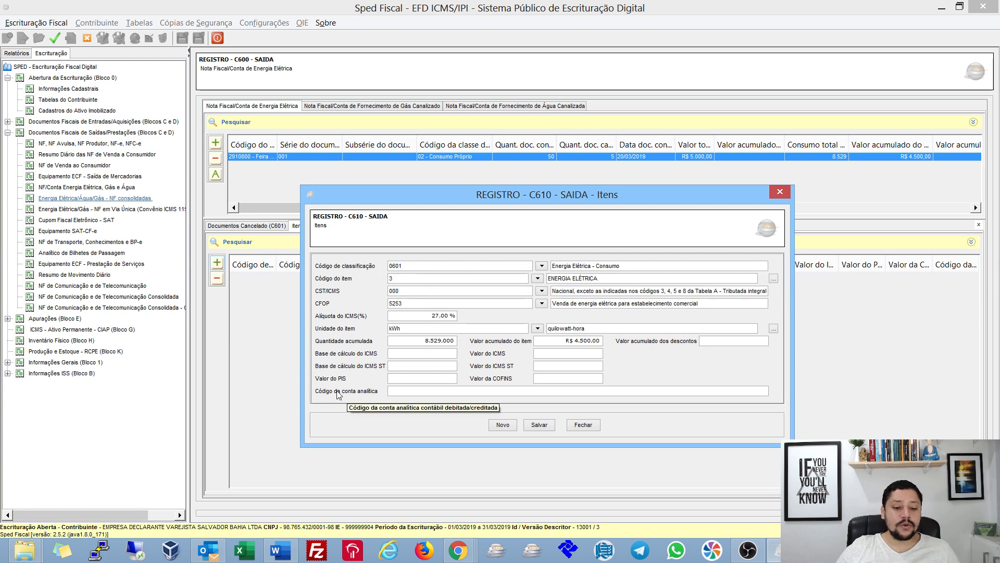
# - Save the C610 item with the analytical account code left blank and check it in the items list
pyautogui.click(408, 392)
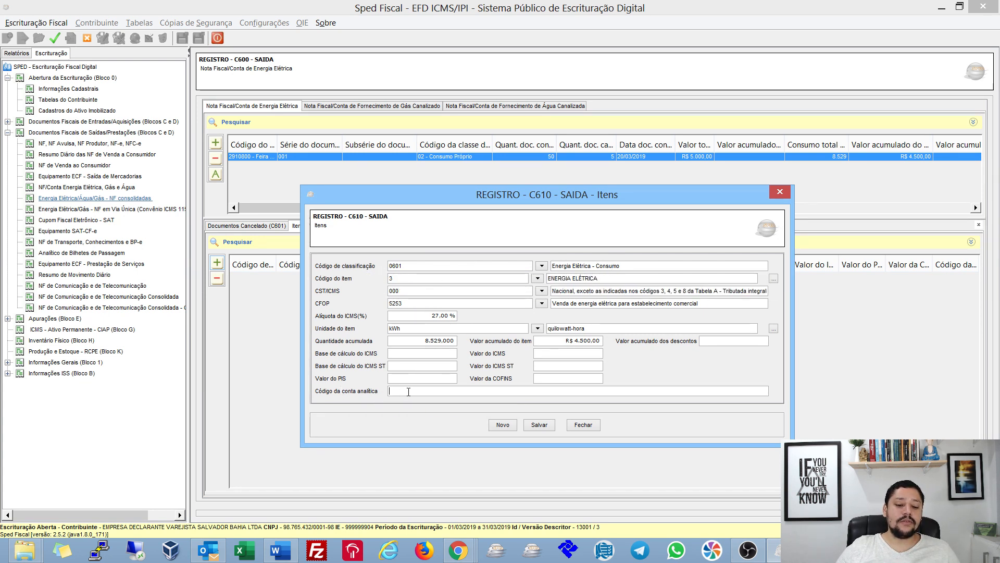
pyautogui.click(540, 424)
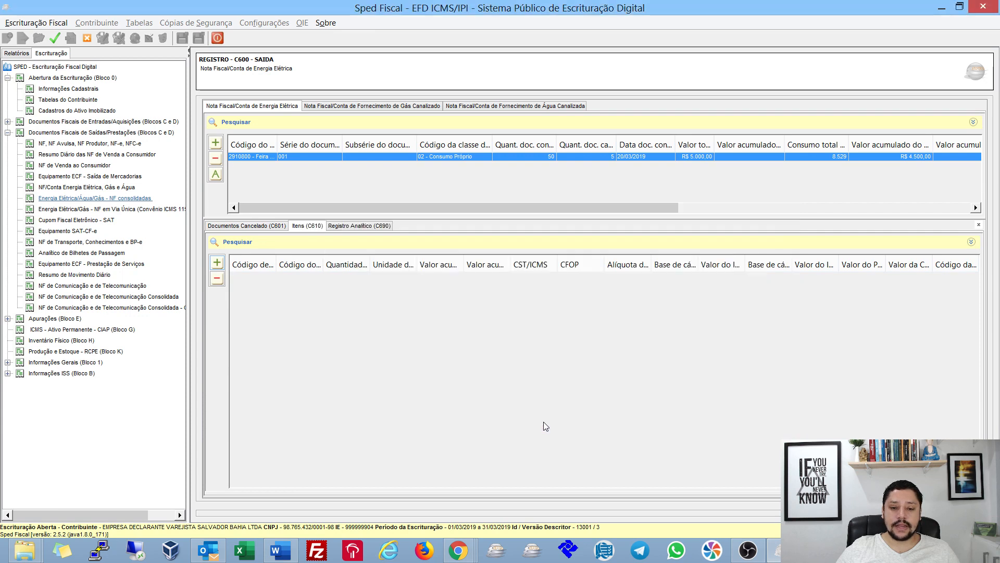
pyautogui.click(498, 286)
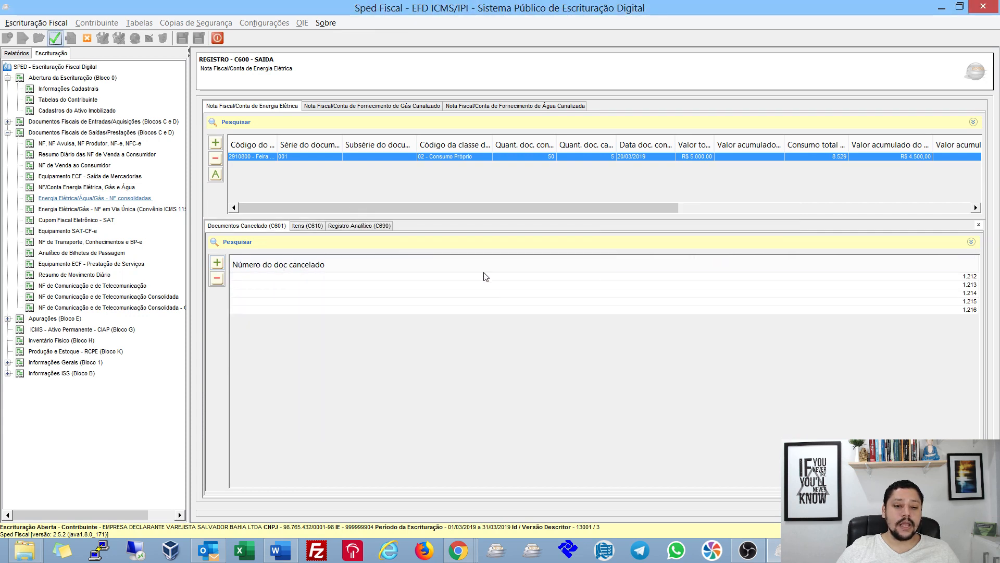
pyautogui.click(317, 227)
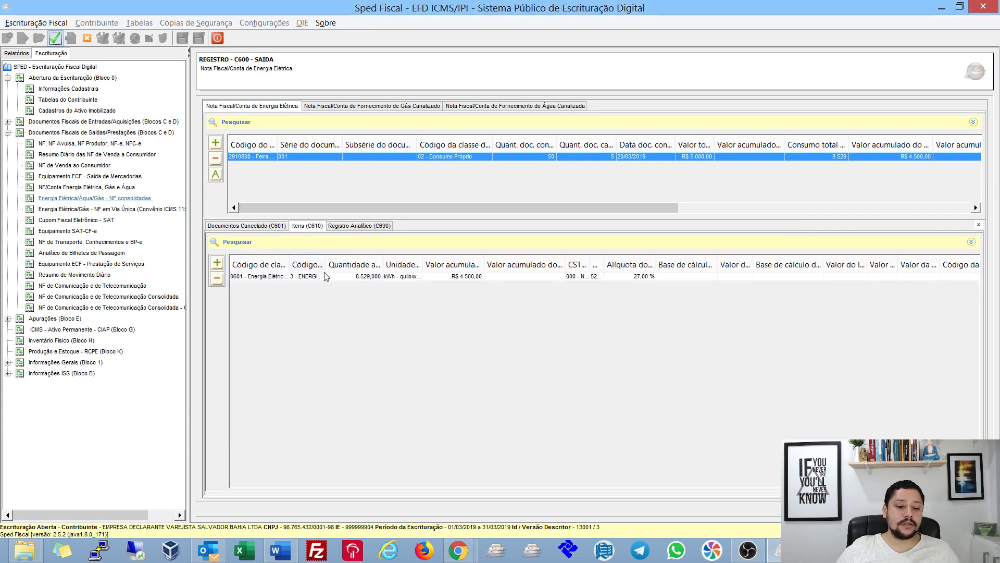
# - Open the existing C690 analytical record for editing and set its operation value to R$ 5.000,00
pyautogui.click(357, 228)
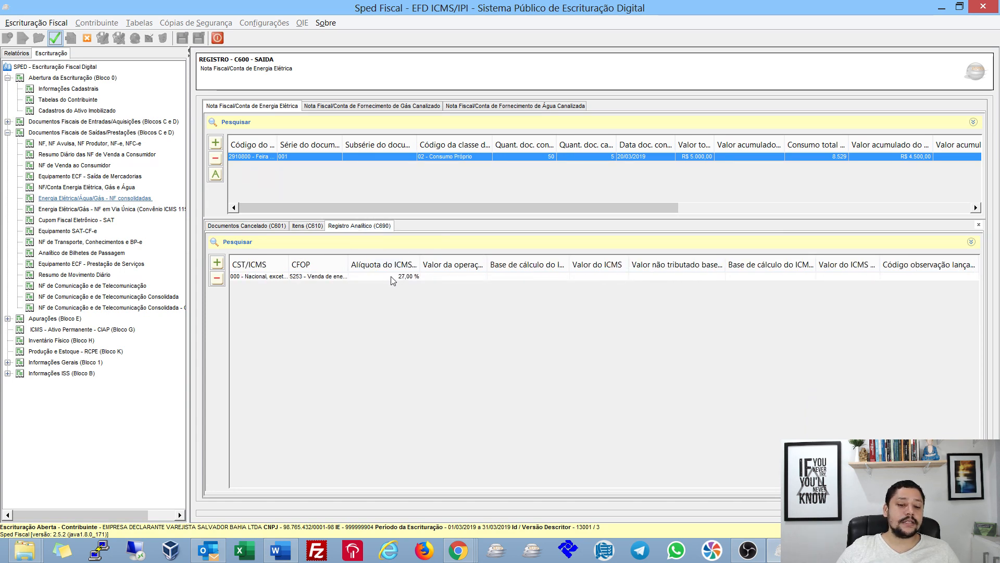
pyautogui.doubleClick(394, 276)
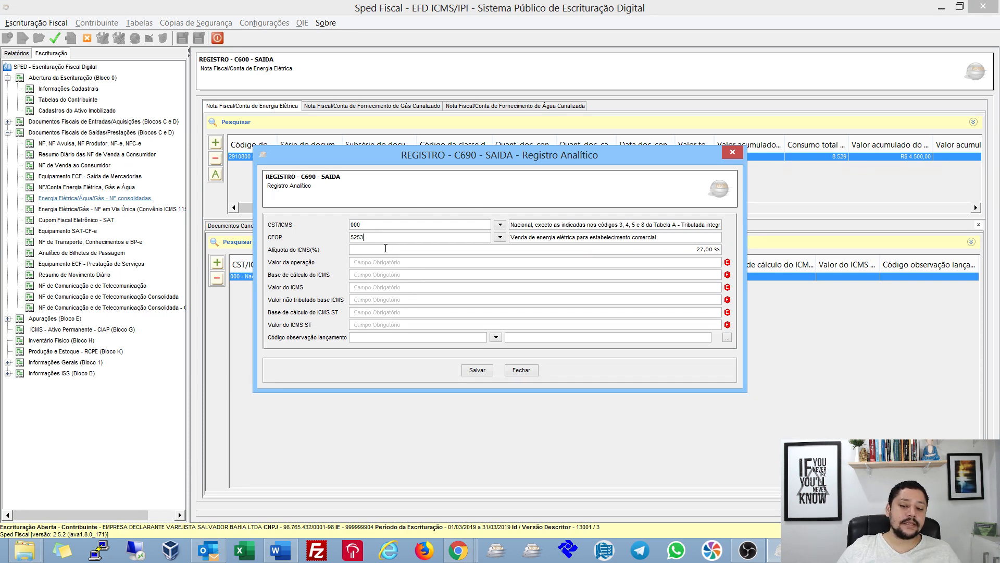
pyautogui.click(712, 250)
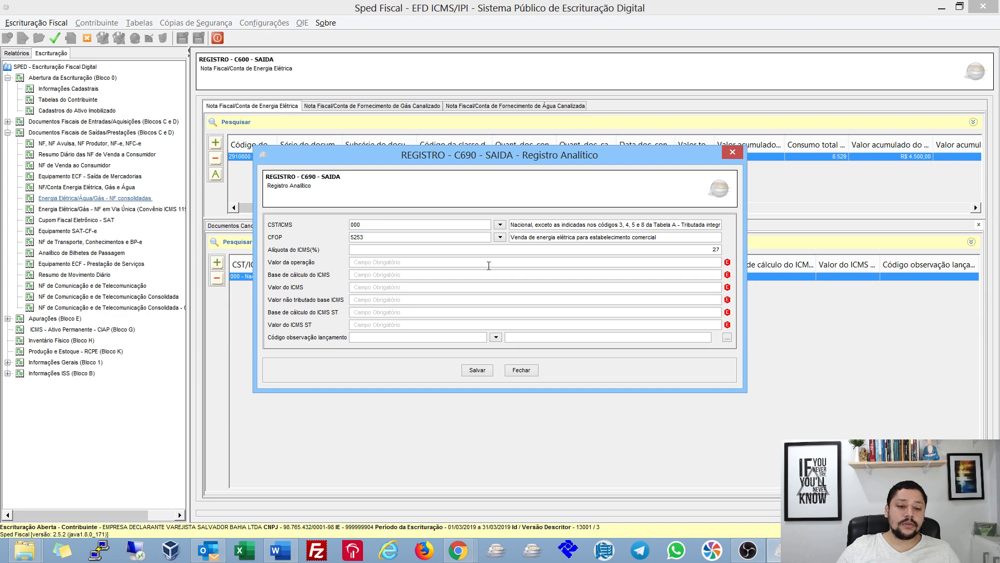
pyautogui.click(461, 262)
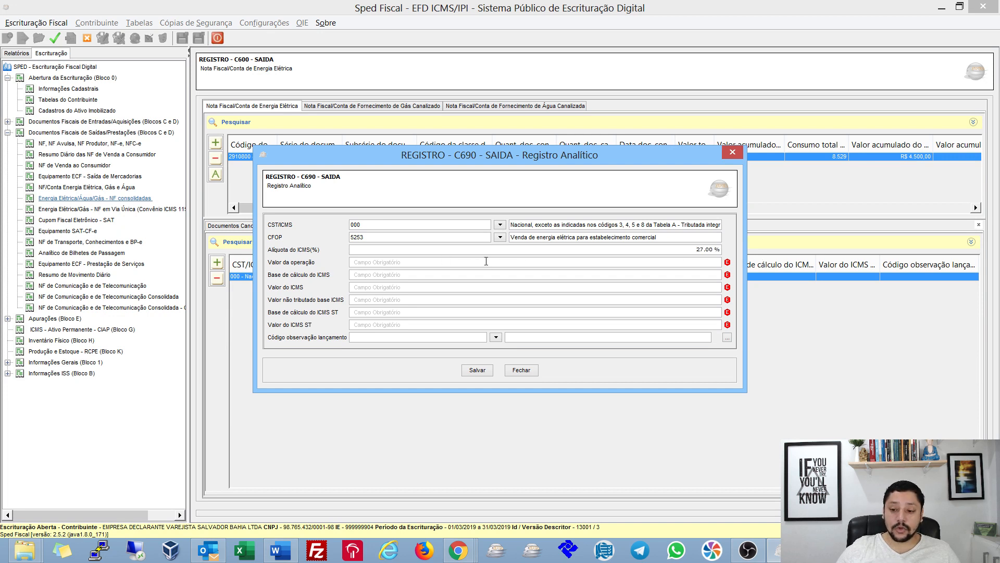
pyautogui.write('5000')
pyautogui.press('Tab')
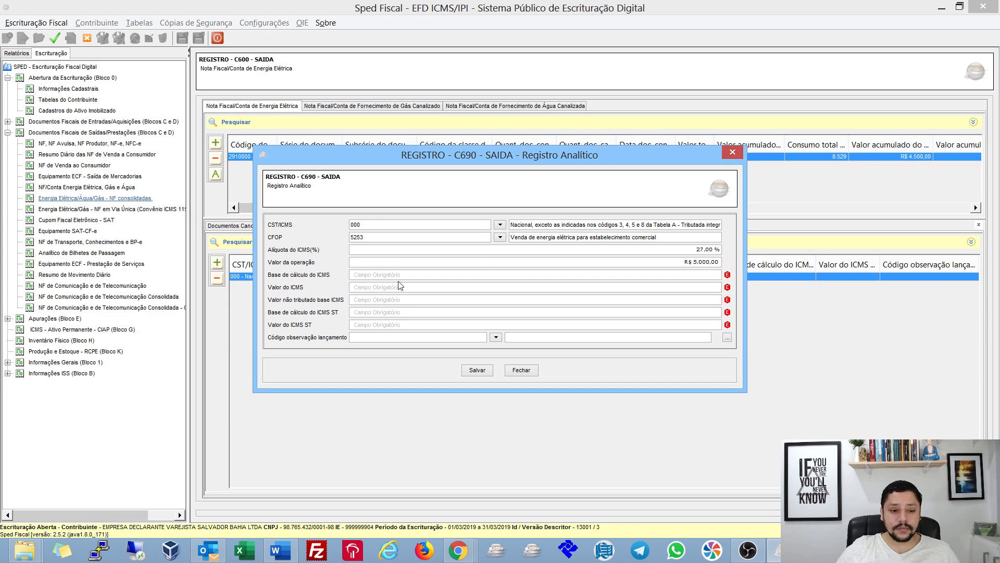
# - Enter 0 for the ICMS base, ICMS value, non-taxed value, ICMS ST base and ICMS ST value of the analytical record
pyautogui.write('0')
pyautogui.press('Tab')
pyautogui.write('0')
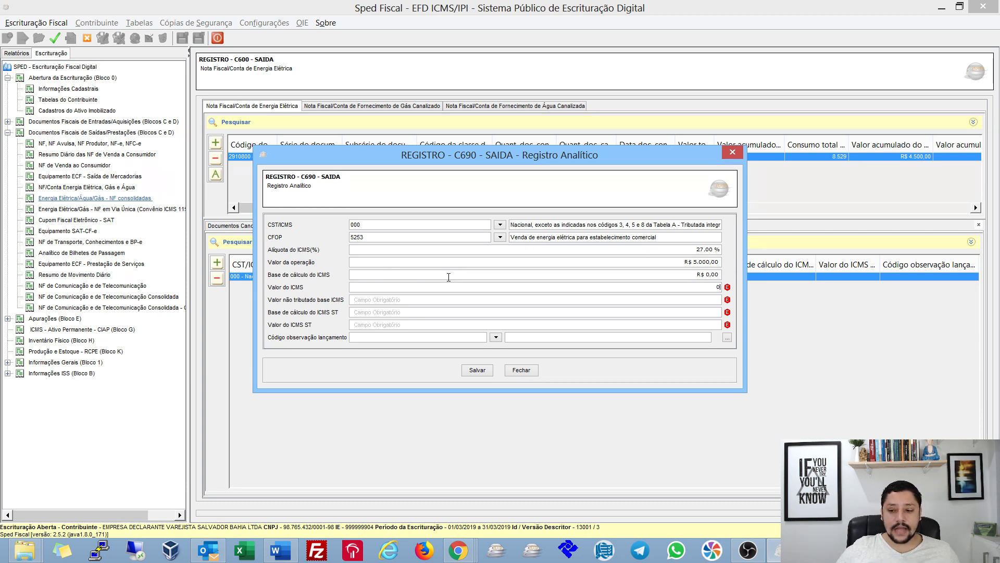
pyautogui.press('Tab')
pyautogui.write('0')
pyautogui.press('Tab')
pyautogui.write('0')
pyautogui.press('Tab')
pyautogui.write('0')
pyautogui.press('Tab')
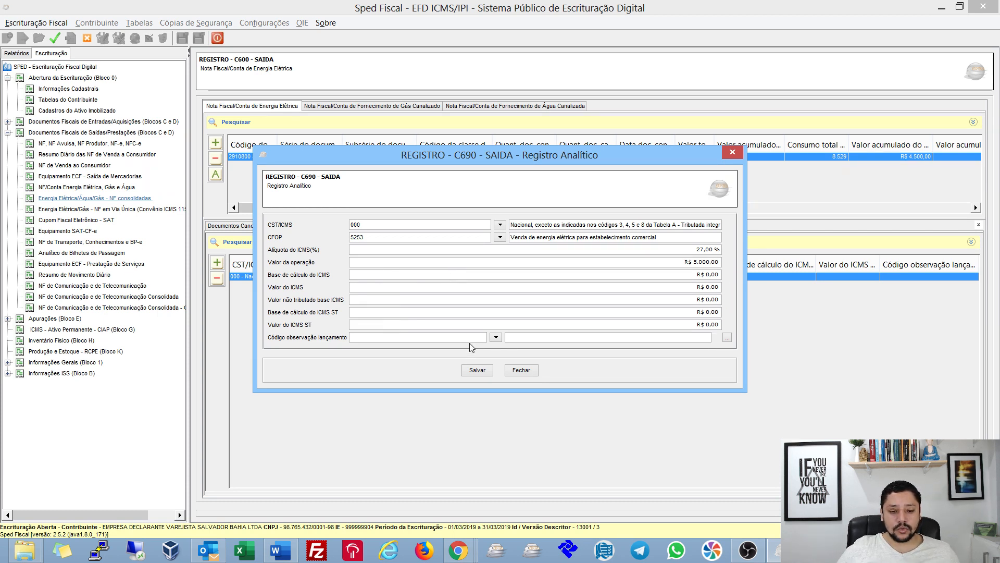
# - Browse the entry observation codes, draft a new observation with code 1 and description "ututjhgj", and discard it without saving
pyautogui.click(495, 337)
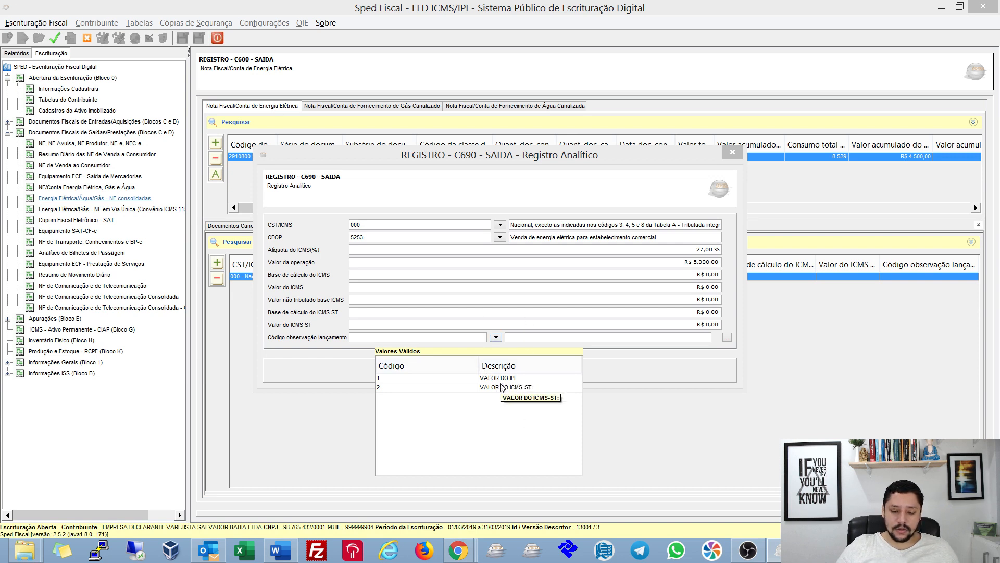
pyautogui.click(574, 326)
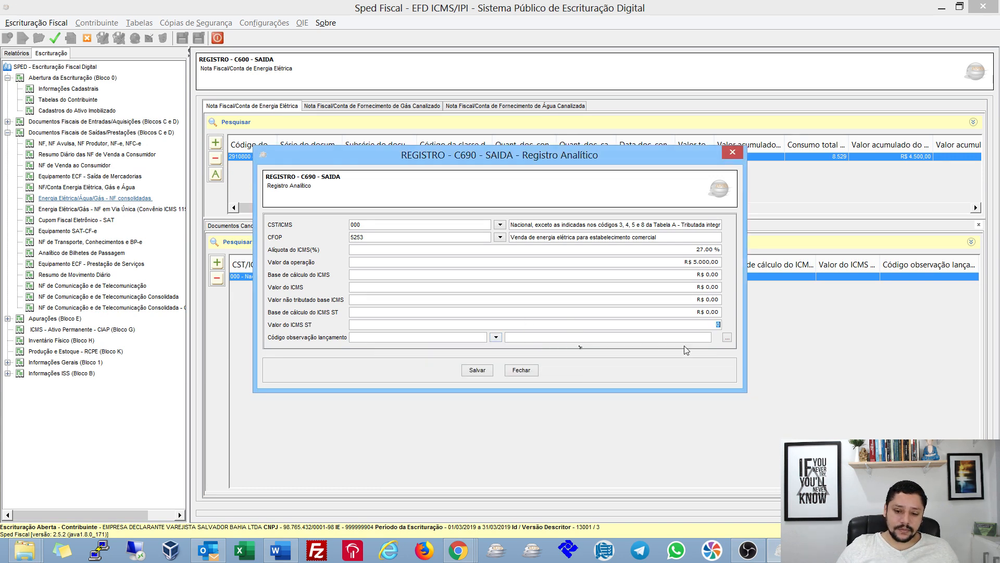
pyautogui.click(727, 338)
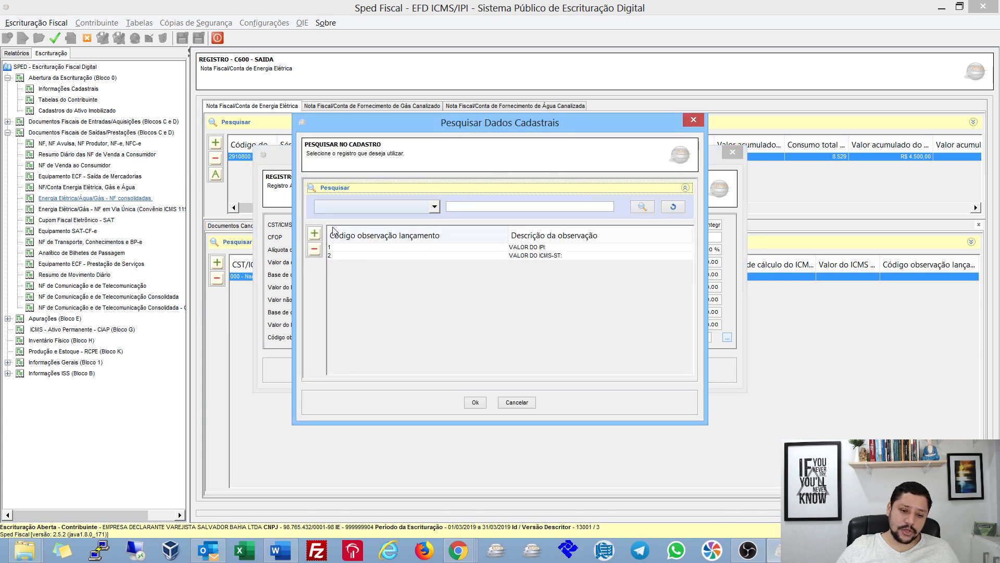
pyautogui.click(314, 233)
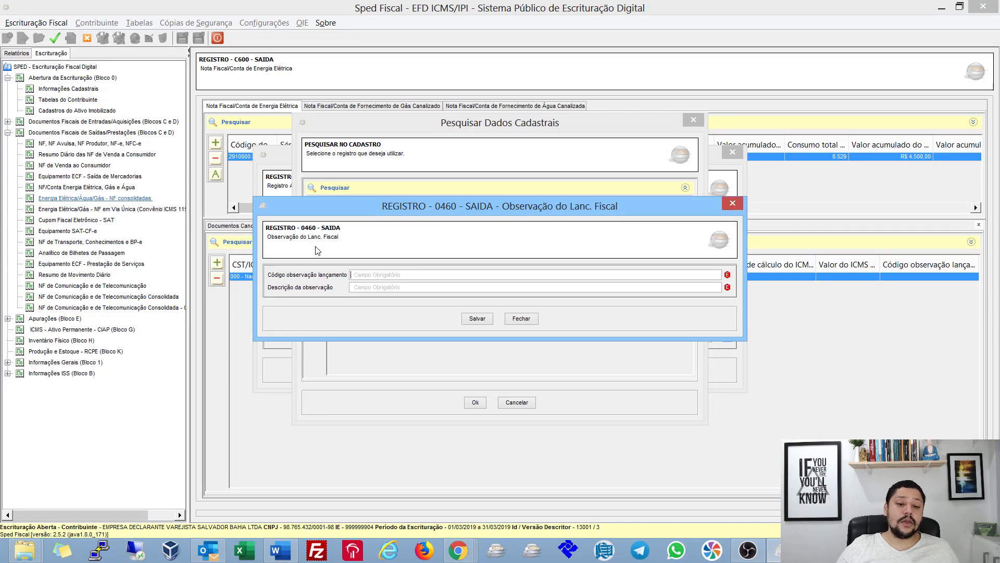
pyautogui.click(445, 275)
pyautogui.write('1')
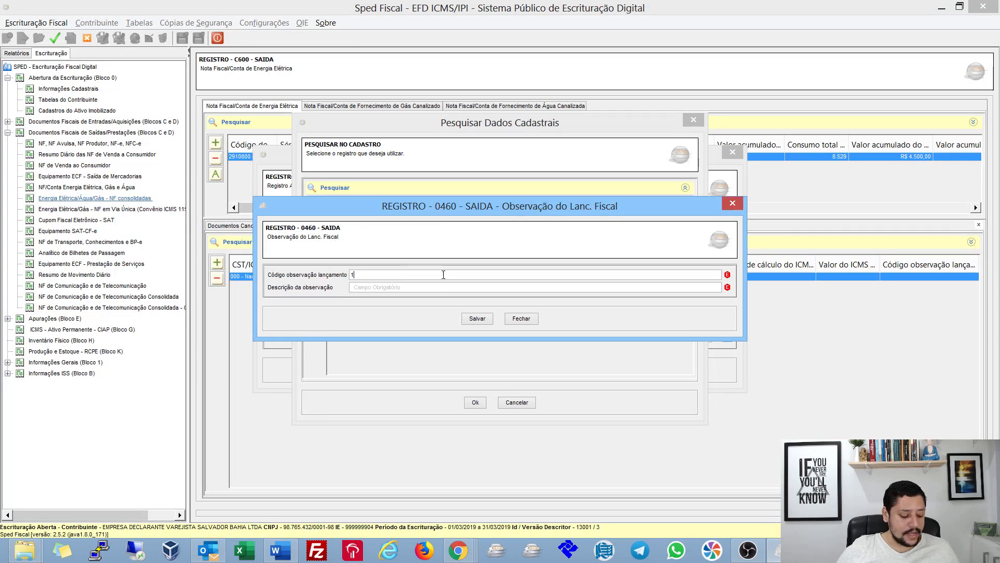
pyautogui.press('Tab')
pyautogui.write('ututjhgj')
pyautogui.click(522, 319)
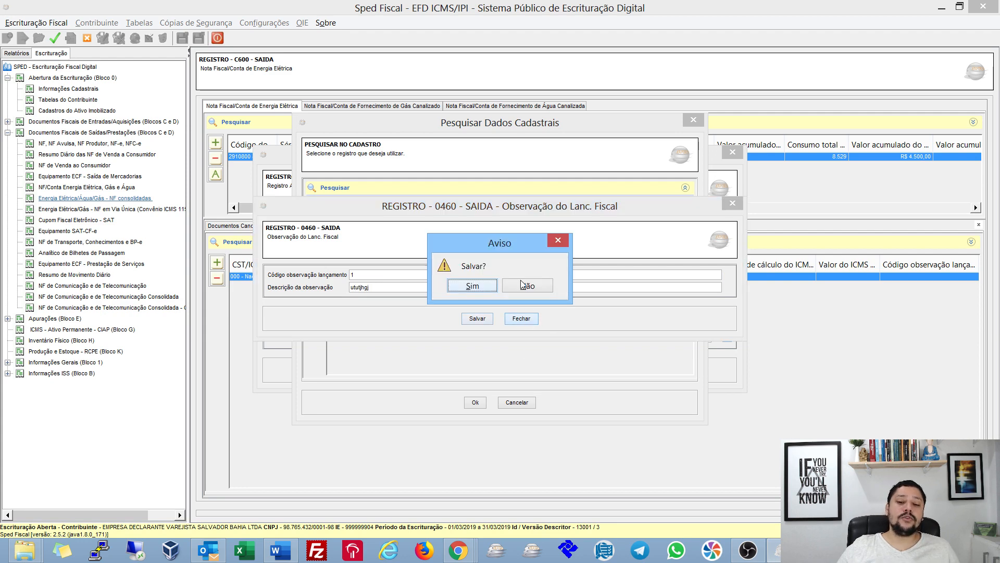
pyautogui.click(526, 287)
pyautogui.click(513, 402)
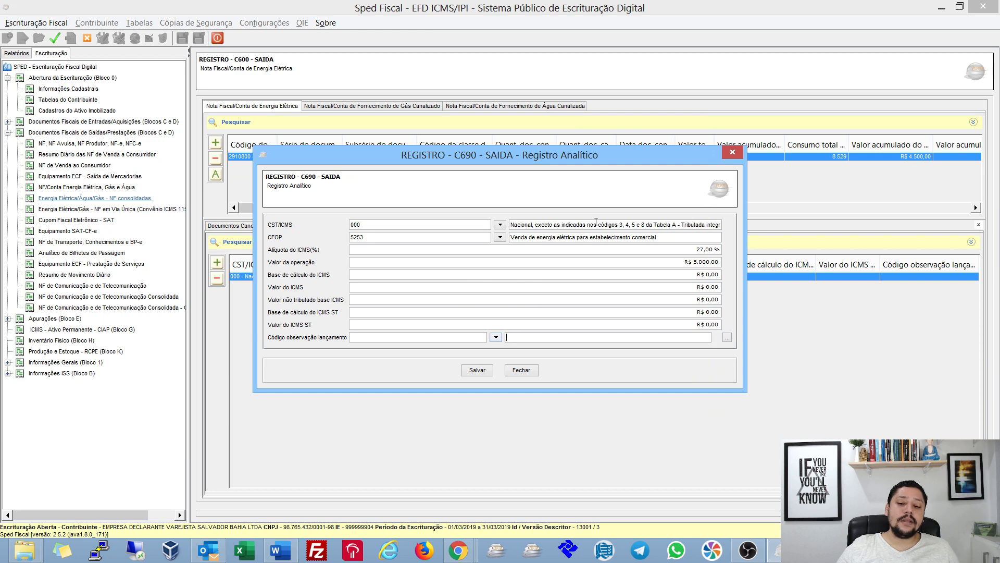
# - Save the C690 analytical record and validate the fiscal bookkeeping
pyautogui.click(477, 370)
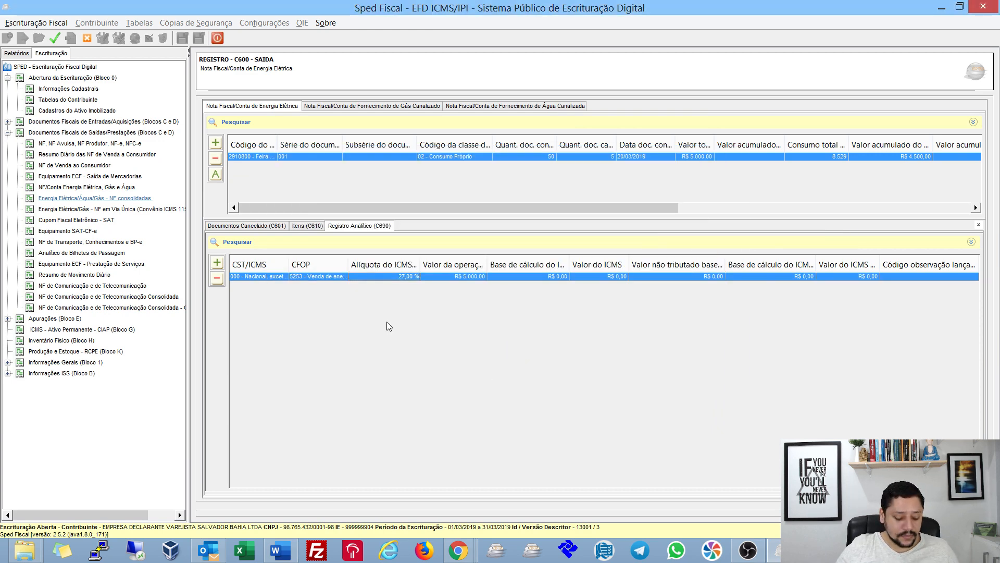
pyautogui.press('Return')
pyautogui.press('Return')
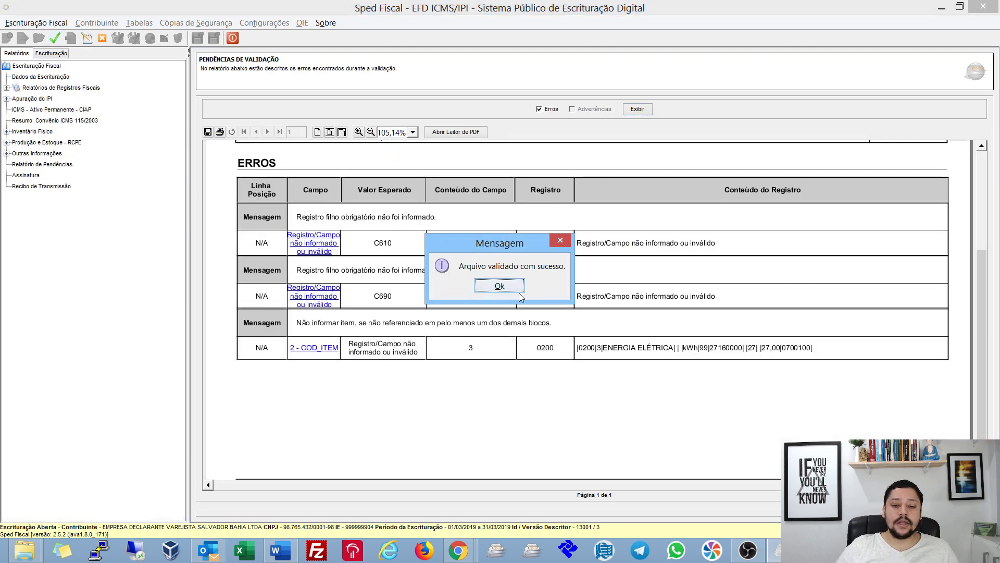
pyautogui.click(503, 284)
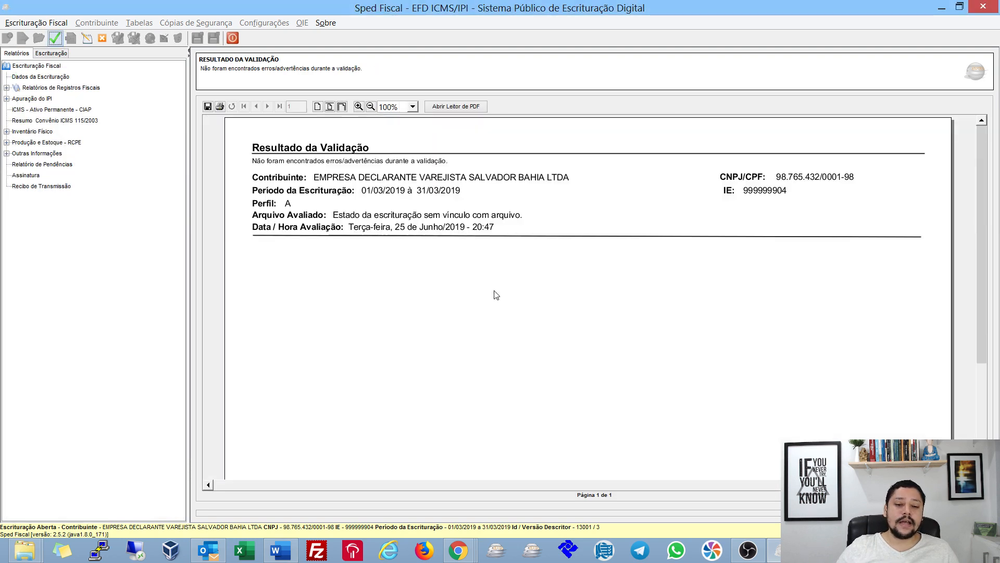
# - Return to editing the bookkeeping, view the C600 electric energy record for Feira de Santana, and close it unchanged
pyautogui.click(87, 39)
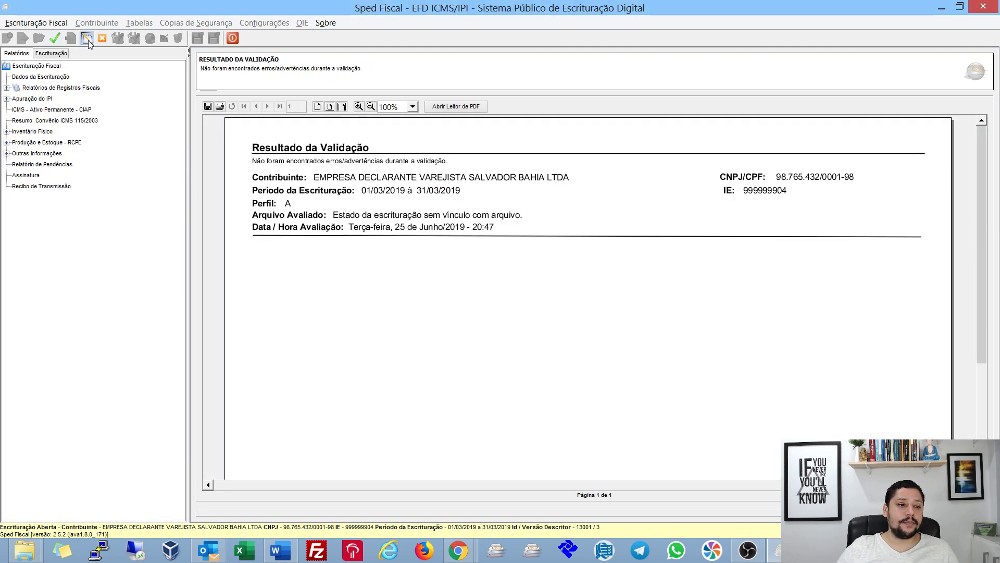
pyautogui.doubleClick(274, 155)
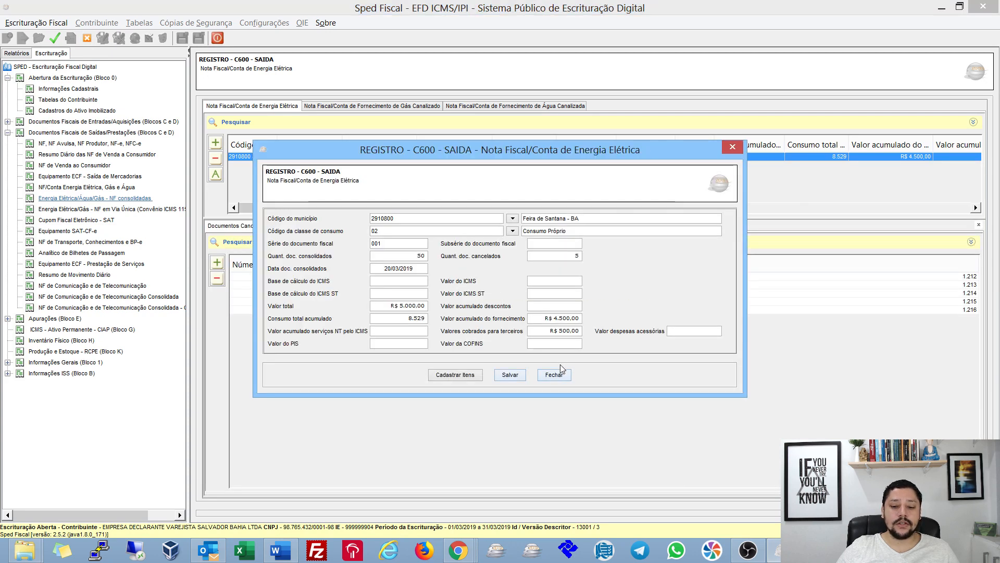
pyautogui.click(551, 378)
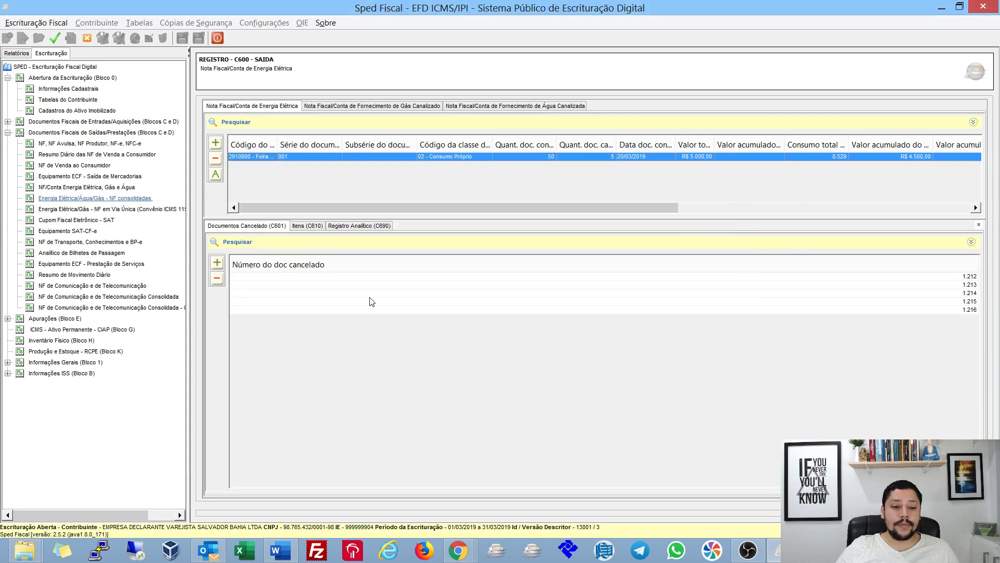
# - Review the accumulated value of the electric energy item in C610 and close the record without changes
pyautogui.click(308, 226)
pyautogui.click(438, 276)
pyautogui.doubleClick(437, 276)
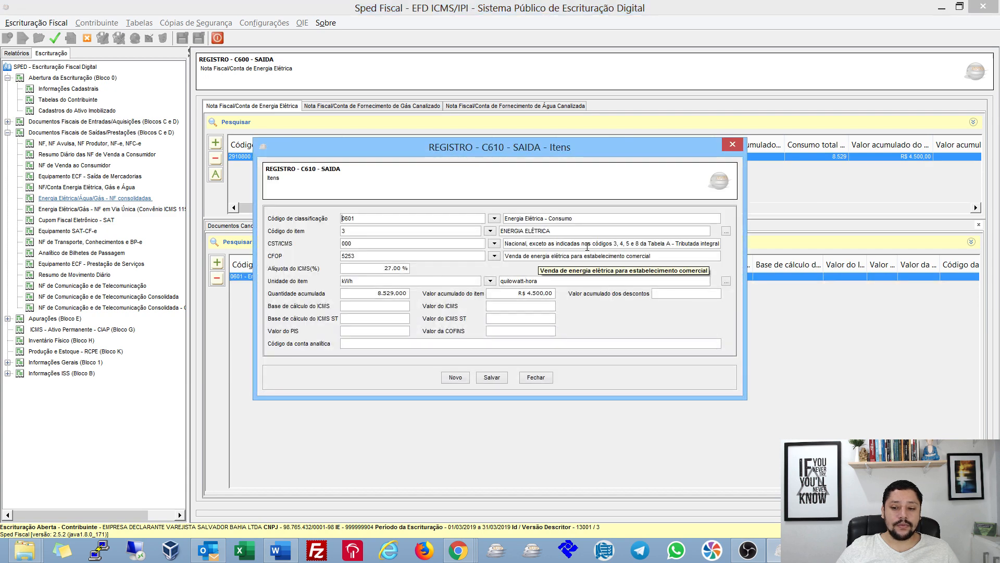
pyautogui.click(516, 294)
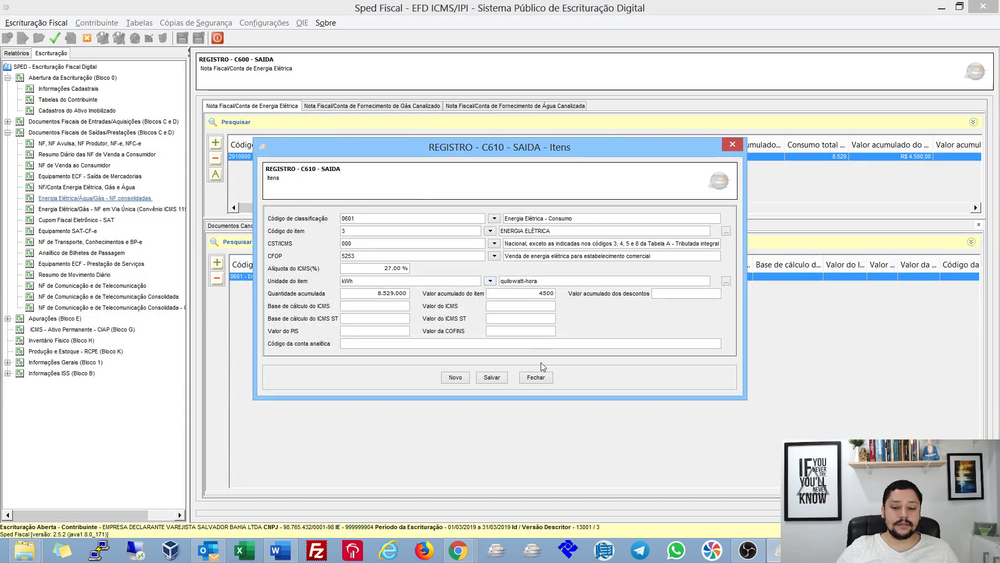
pyautogui.click(537, 377)
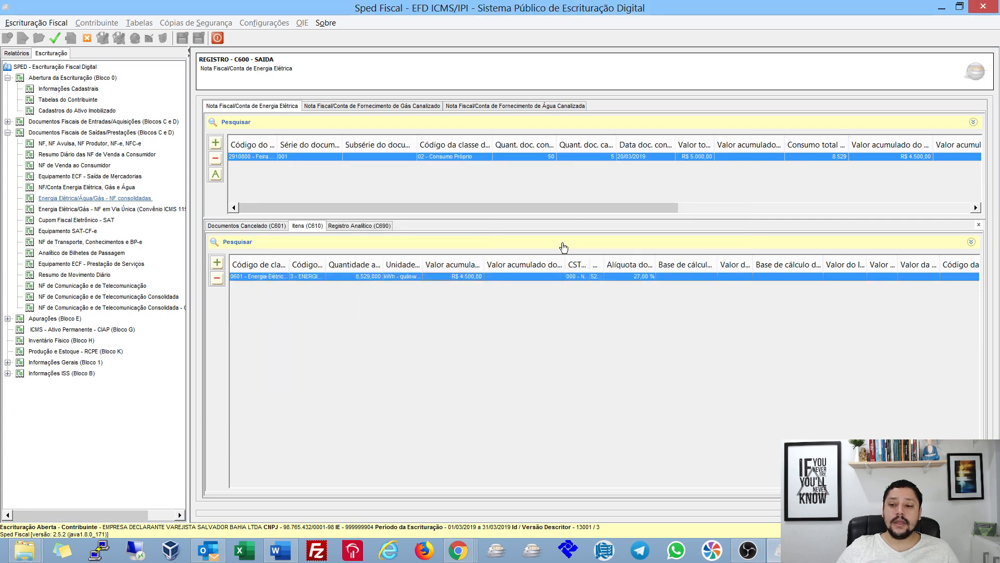
# - Review the C600 record's total value, accumulated consumption, accumulated supply value and third-party charges, and save the record without changes
pyautogui.doubleClick(589, 156)
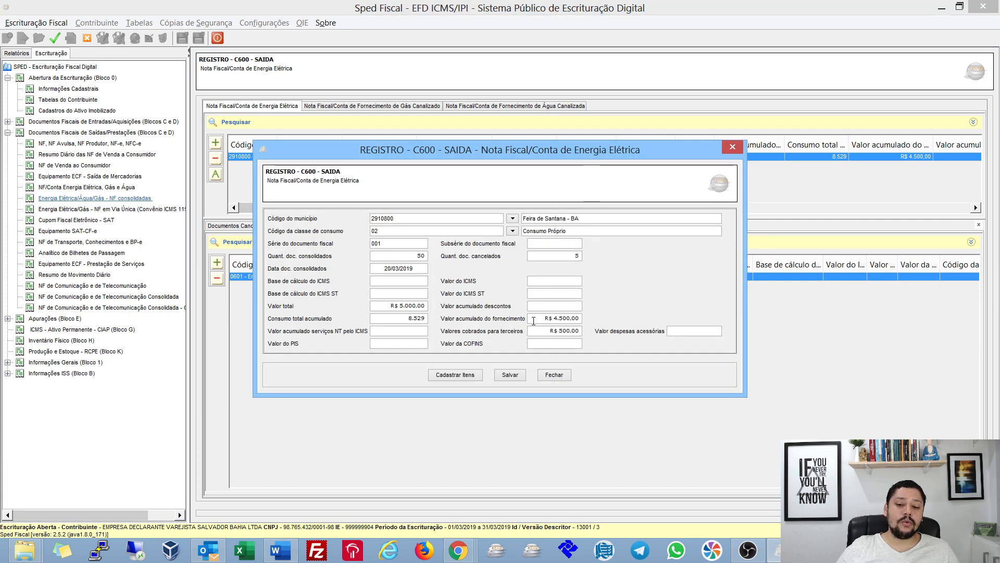
pyautogui.click(534, 319)
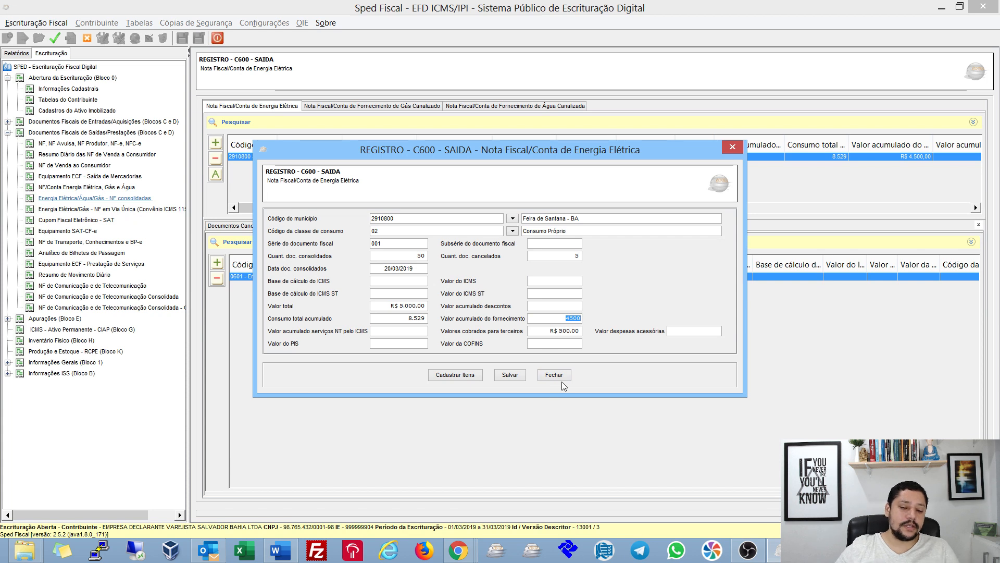
pyautogui.click(400, 317)
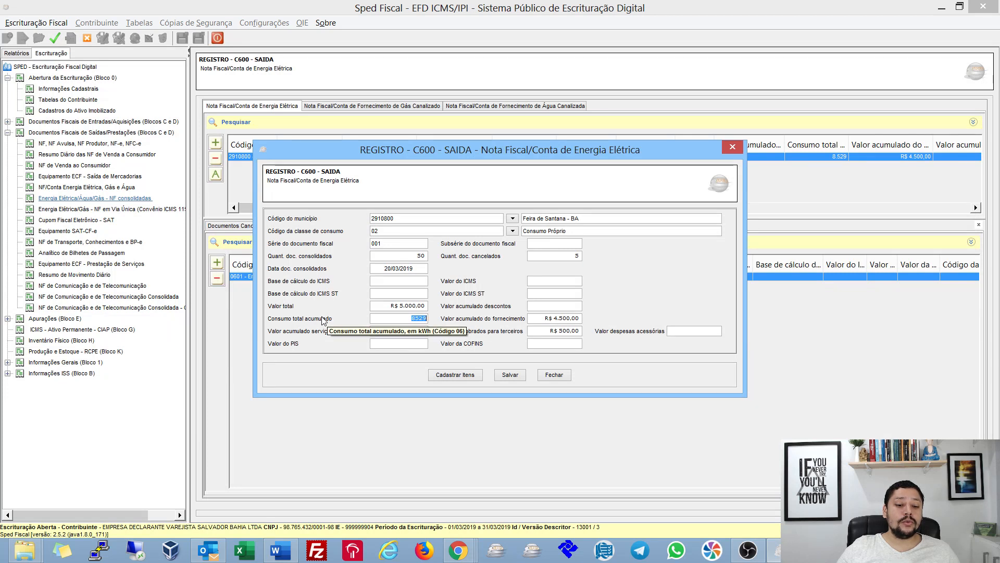
pyautogui.click(407, 320)
pyautogui.moveTo(408, 319); pyautogui.dragTo(427, 317)
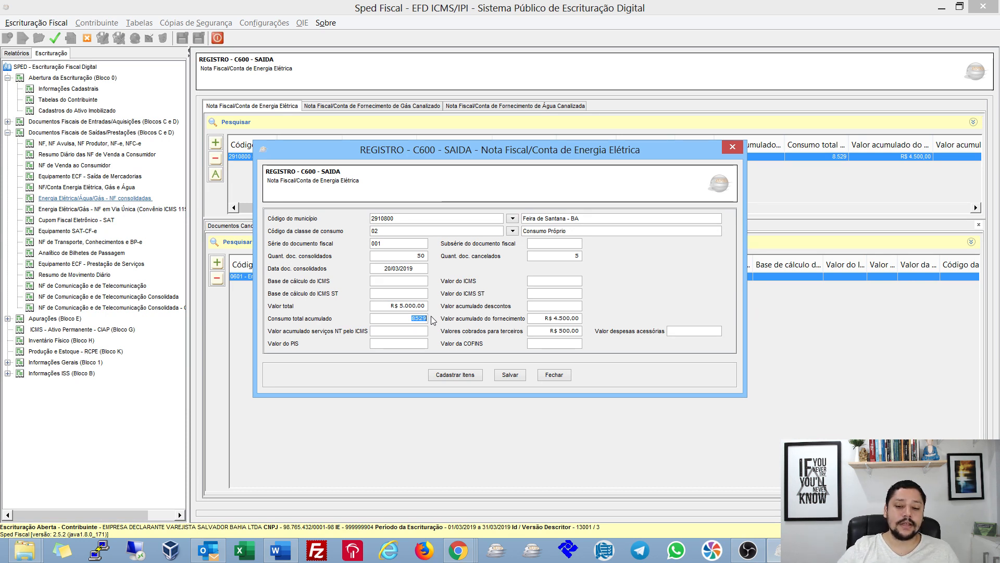
pyautogui.click(545, 331)
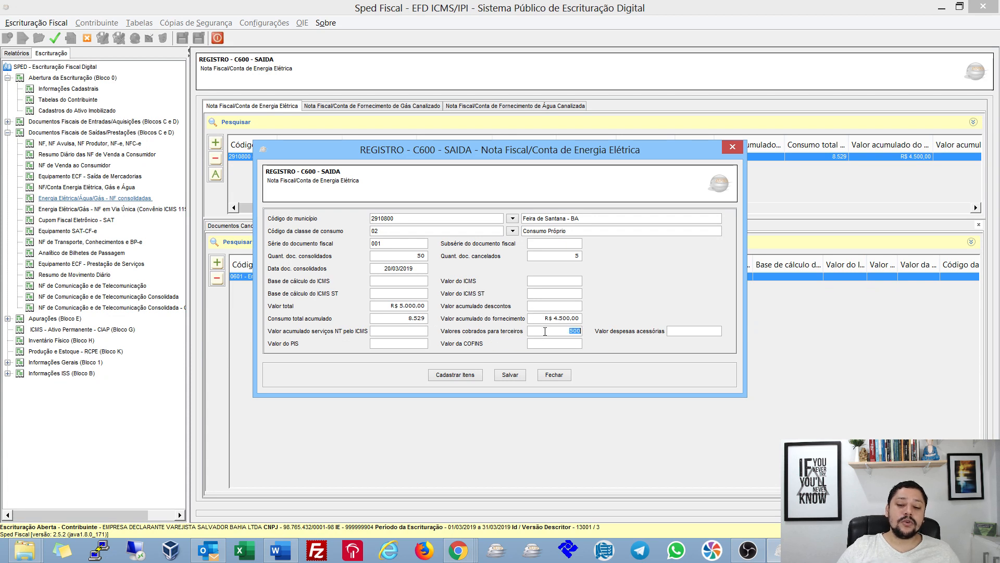
pyautogui.click(402, 304)
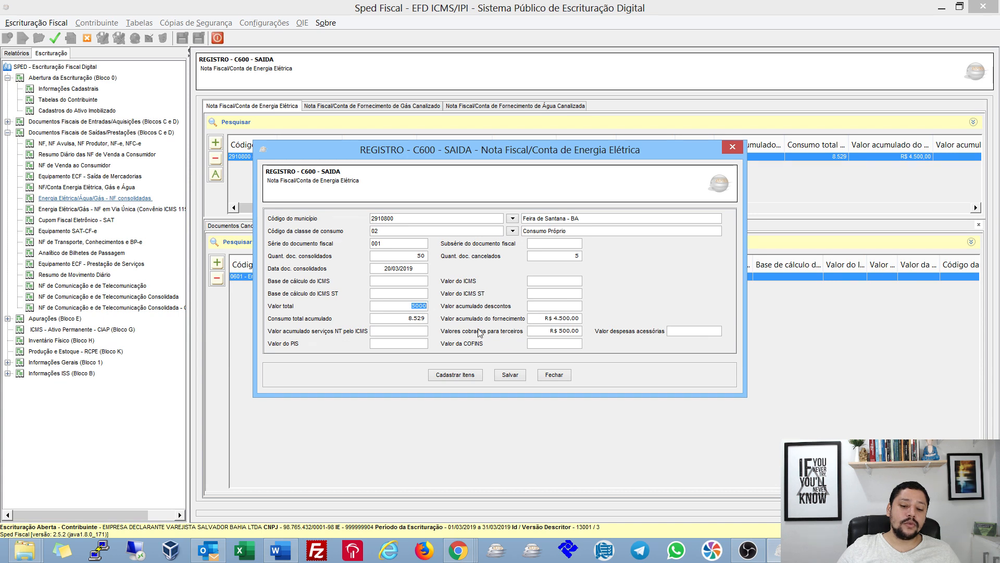
pyautogui.click(559, 318)
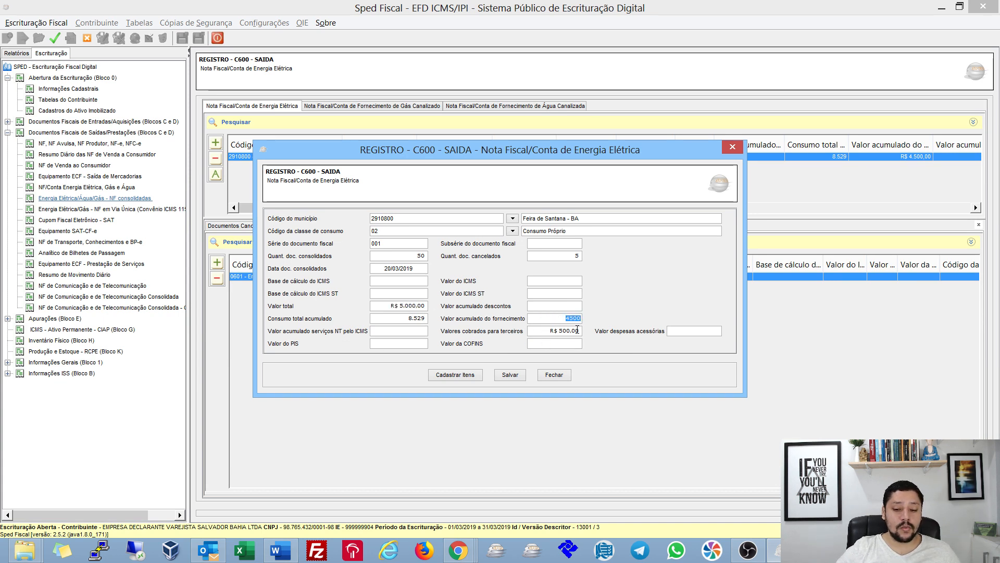
pyautogui.click(510, 375)
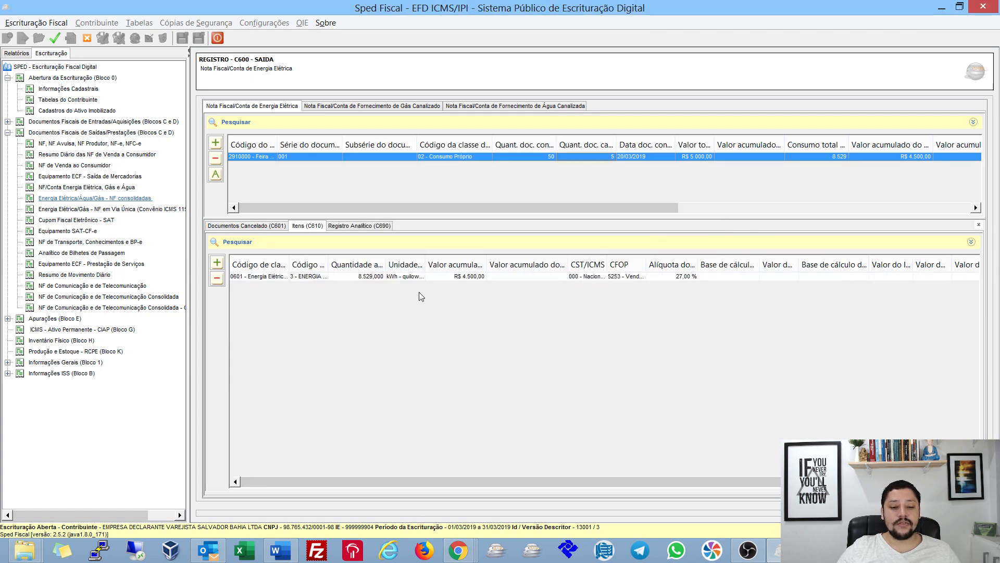
# - Set the C610 energy item's accumulated quantity to 8,500 kWh and its accumulated value to R$ 5.000,00
pyautogui.doubleClick(302, 276)
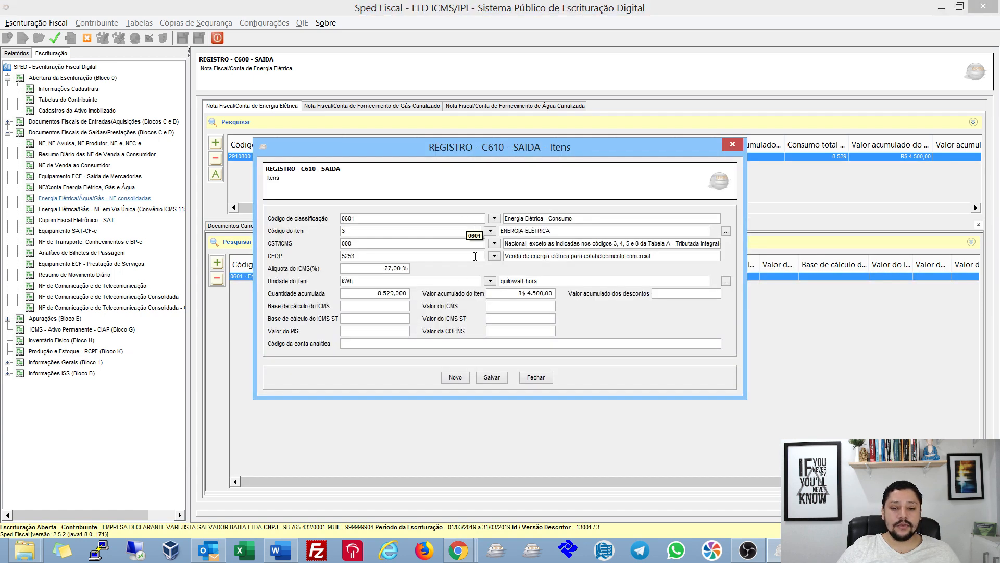
pyautogui.click(381, 295)
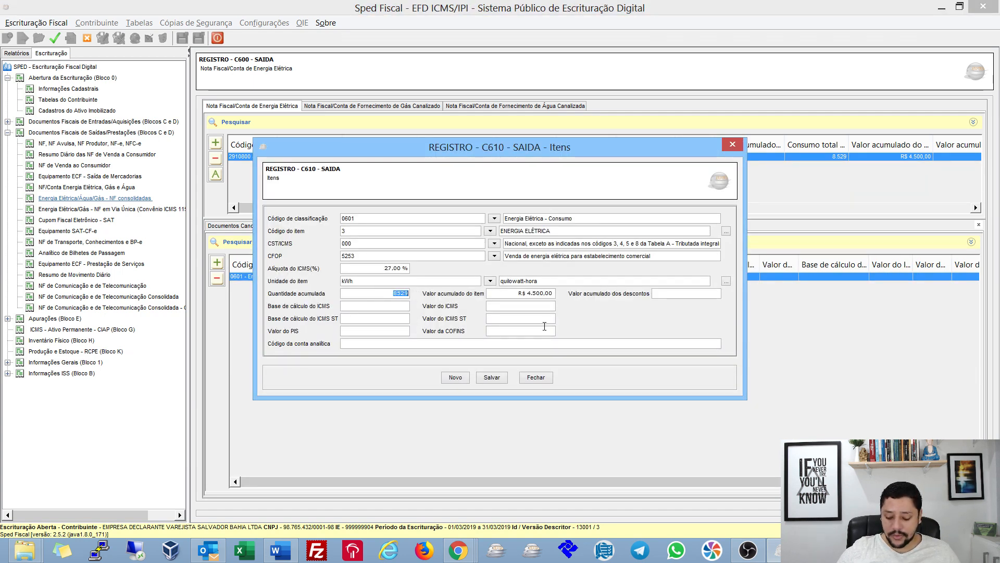
pyautogui.write('8')
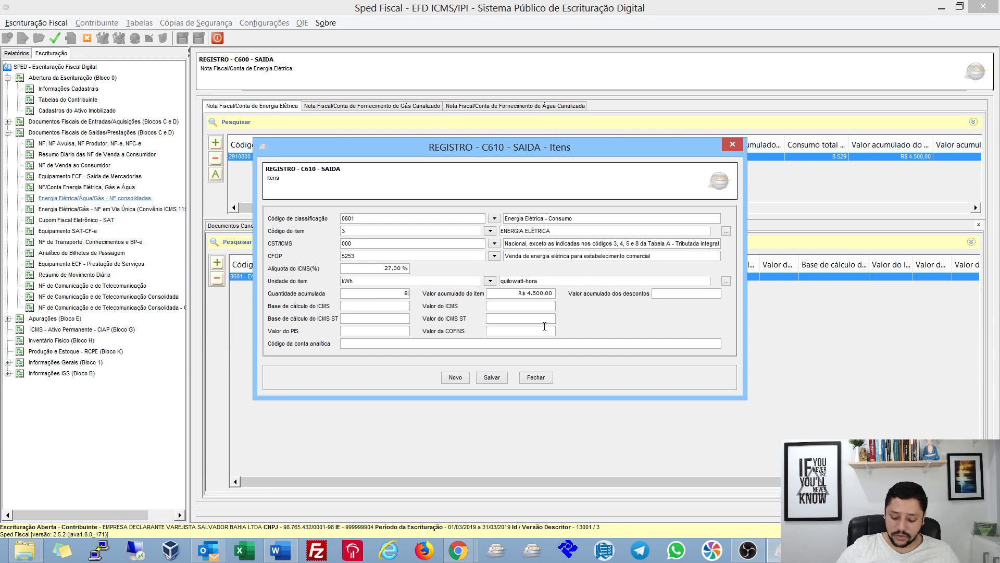
pyautogui.write('.500')
pyautogui.press('Tab')
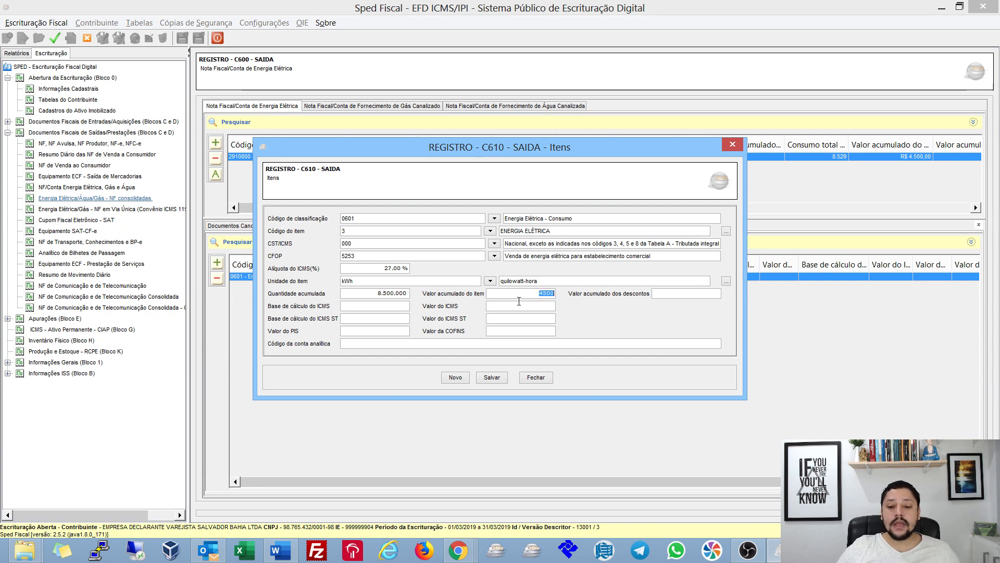
pyautogui.press('Tab')
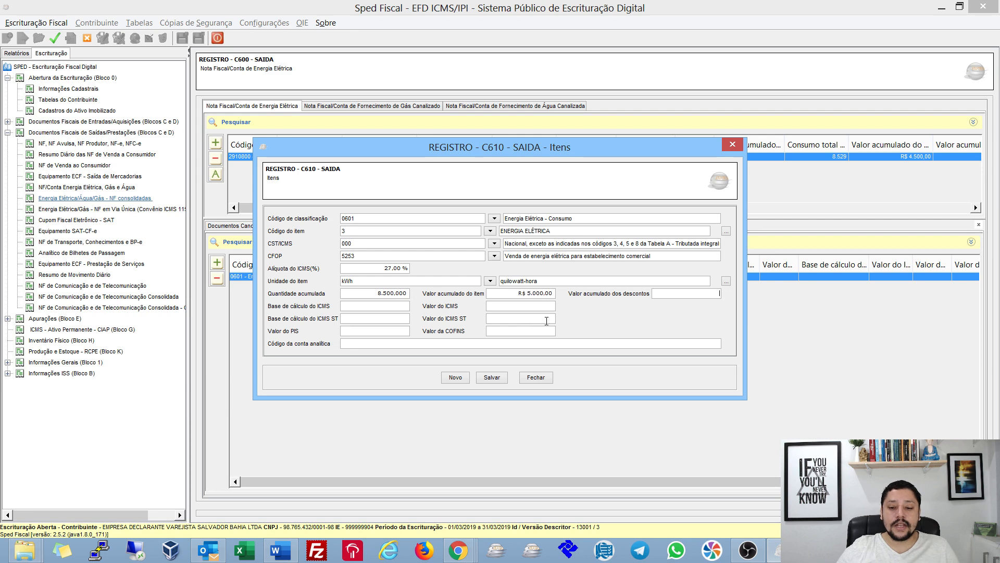
# - Save the item, accepting automatic generation of the analytical and assessment records, and validate the fiscal bookkeeping
pyautogui.click(492, 377)
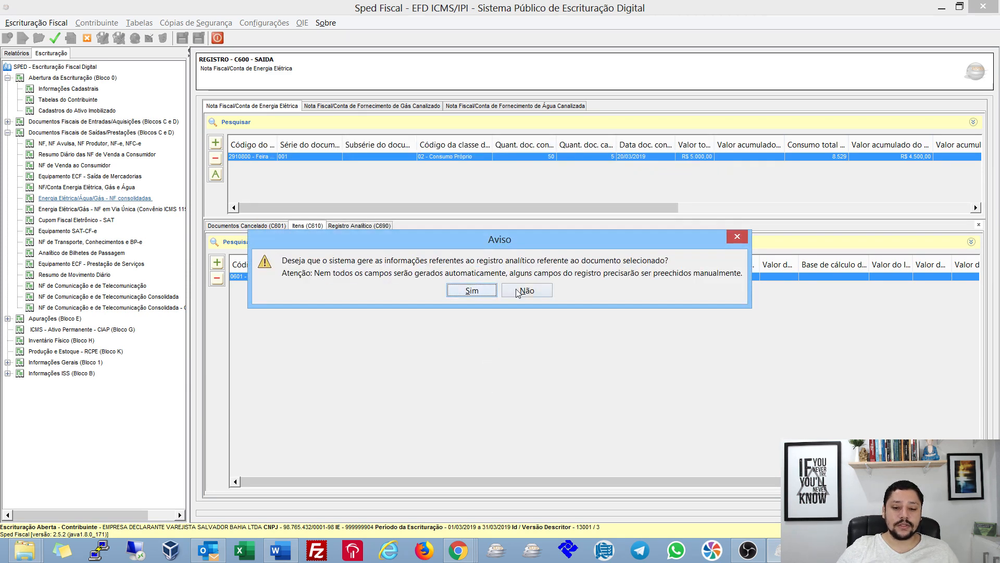
pyautogui.click(471, 291)
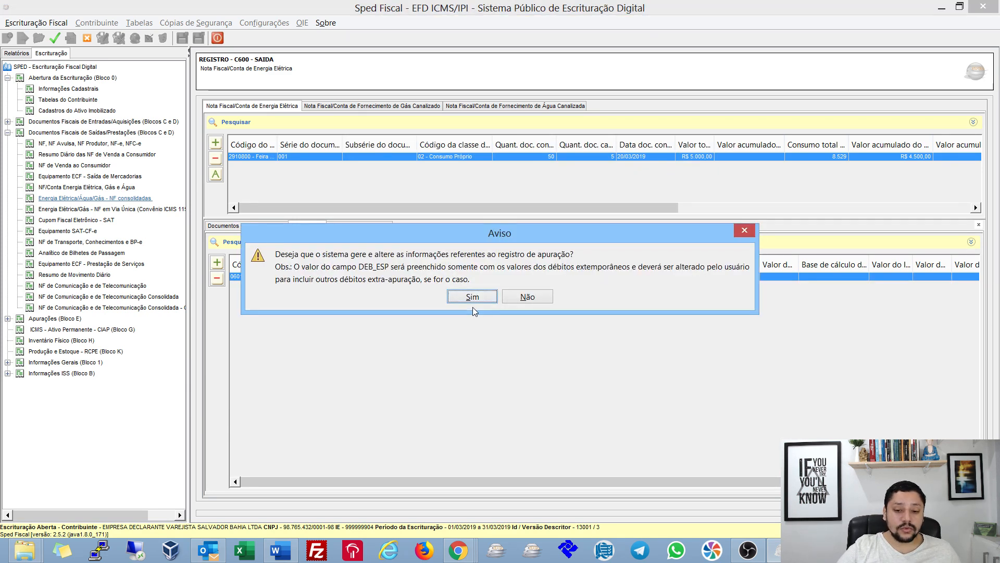
pyautogui.press('Return')
pyautogui.press('Return')
pyautogui.click(55, 38)
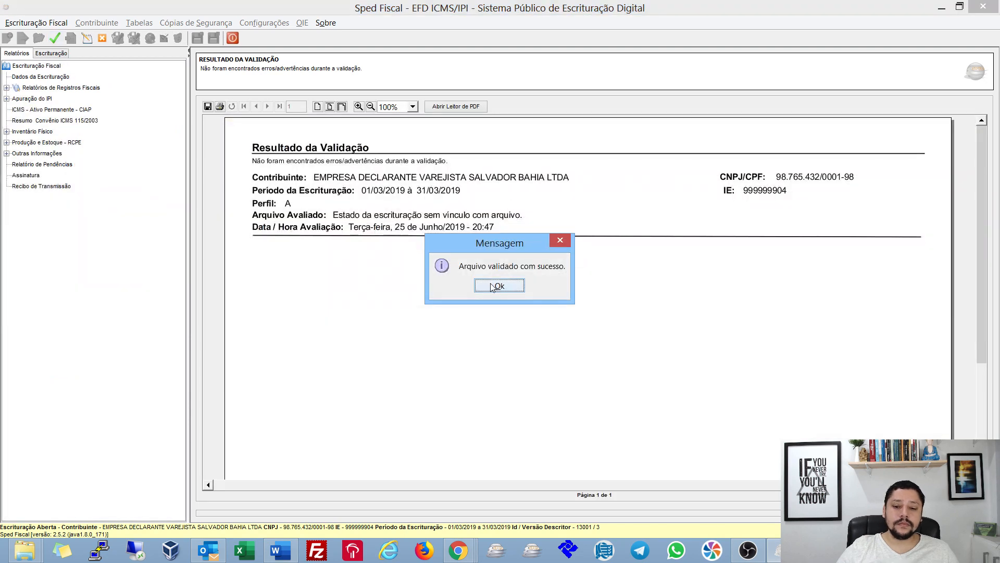
pyautogui.click(493, 287)
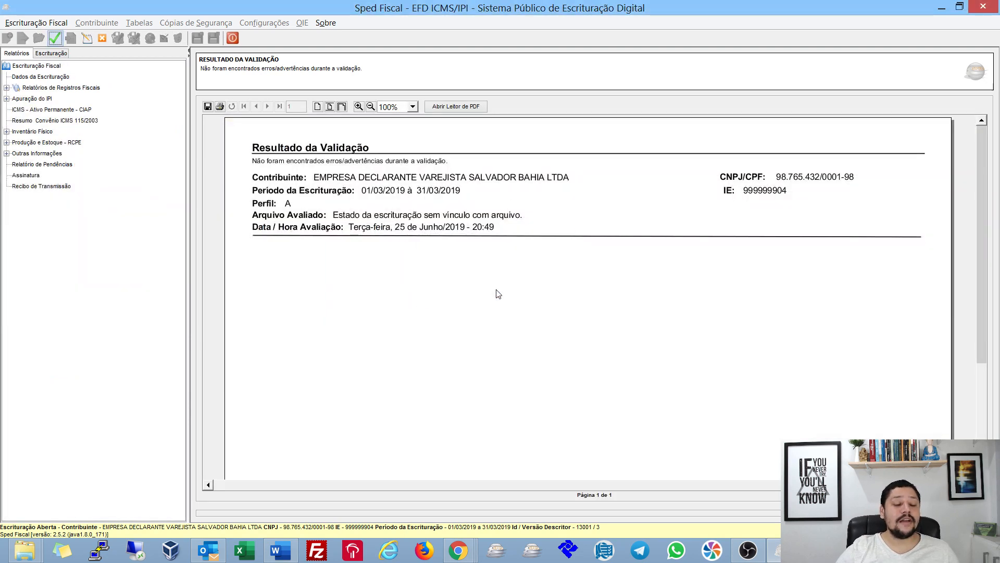
# - Return to editing the bookkeeping, review the C600 record for Feira de Santana, and save it without changes
pyautogui.click(87, 39)
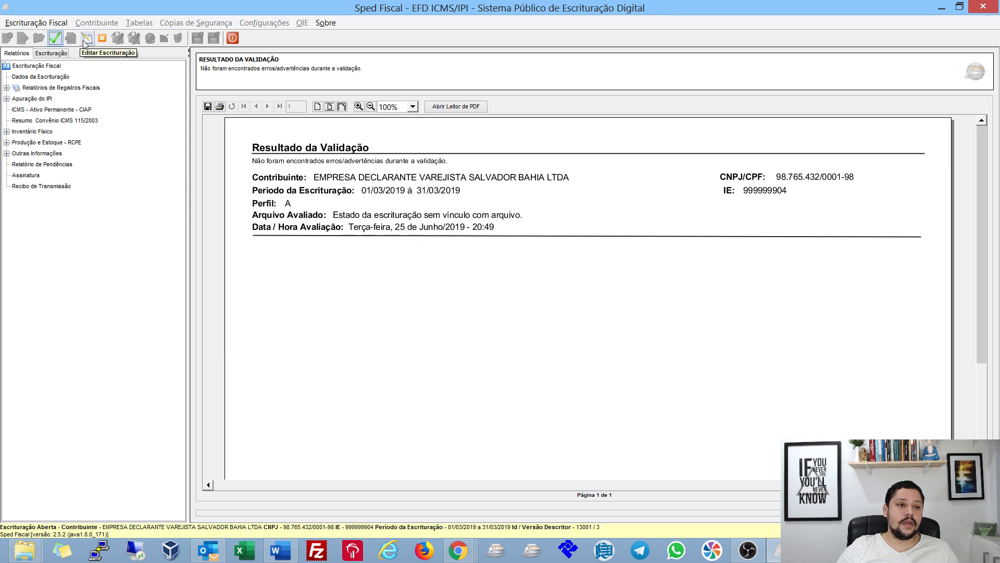
pyautogui.doubleClick(318, 156)
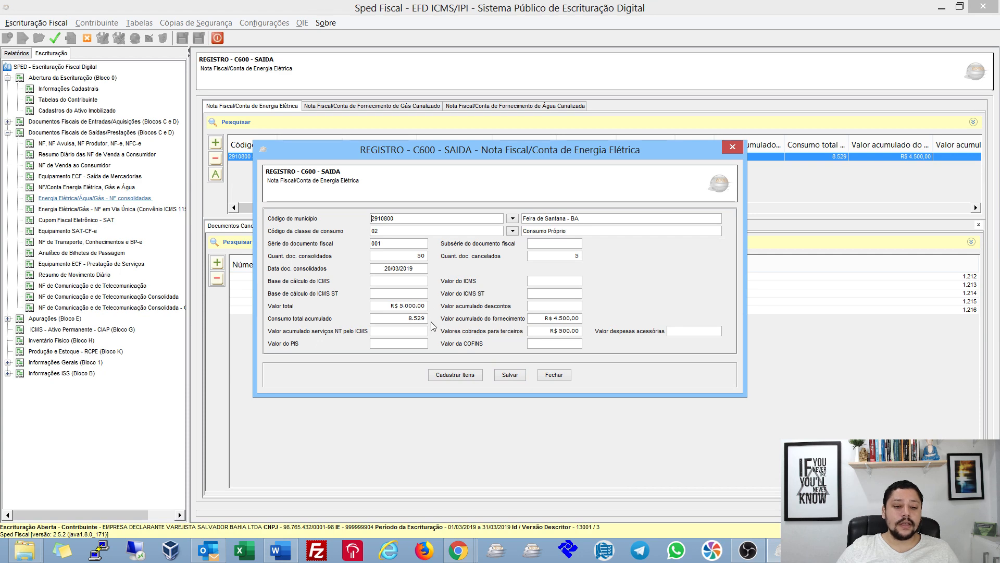
pyautogui.click(510, 375)
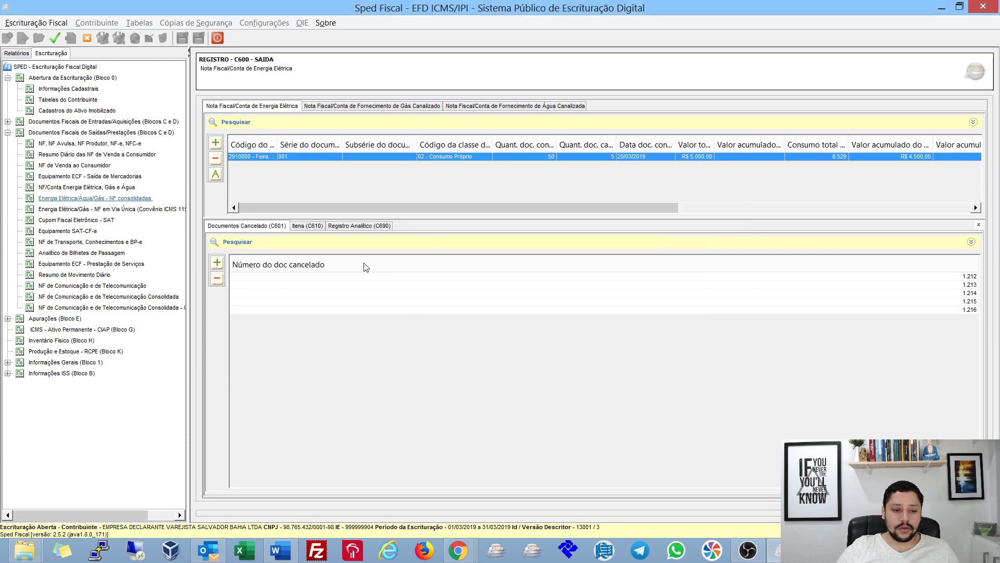
# - Set the C610 energy item's accumulated quantity to 10,000 kWh and its accumulated value to R$ 6.000,00
pyautogui.click(312, 226)
pyautogui.doubleClick(318, 277)
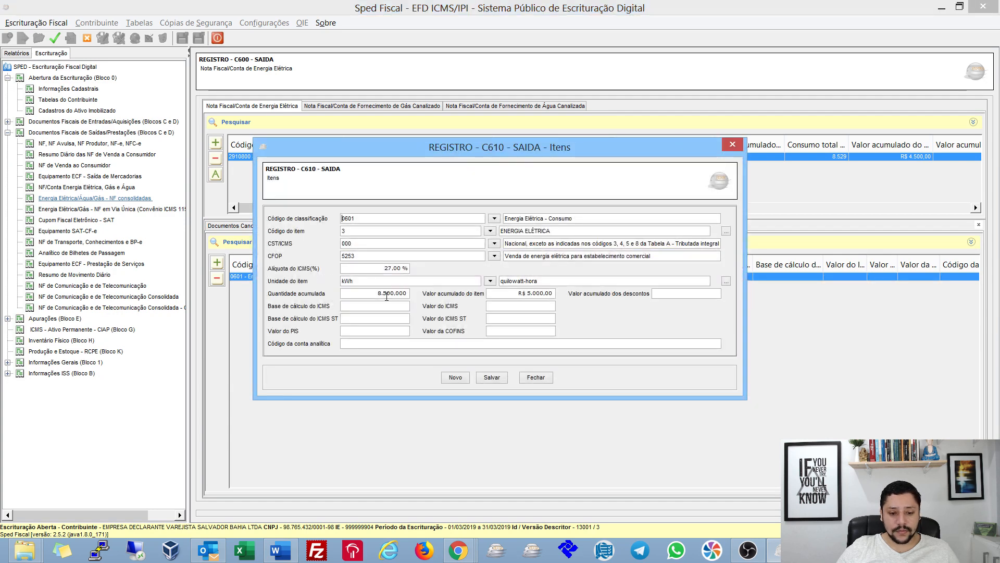
pyautogui.click(387, 293)
pyautogui.write('10000')
pyautogui.press('Tab')
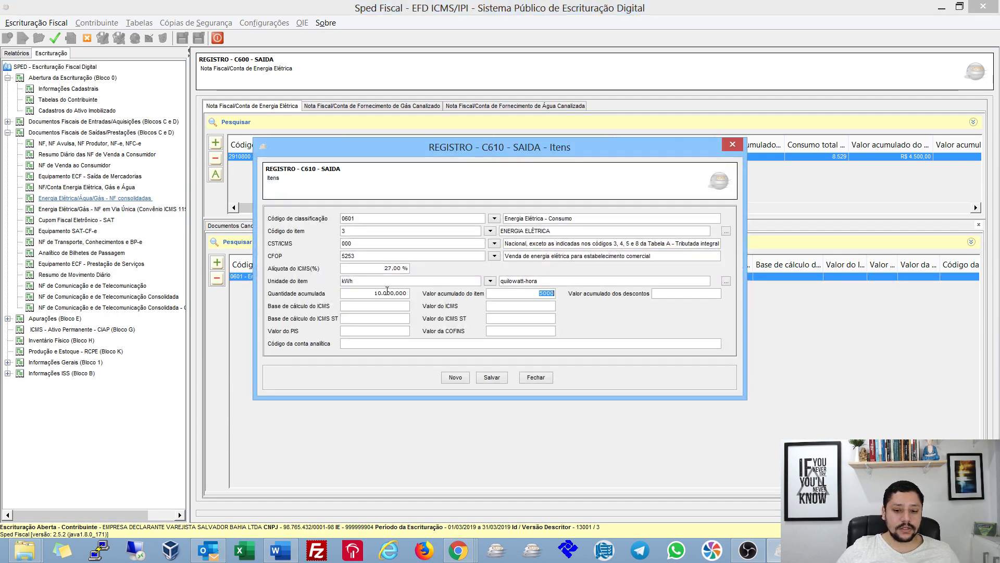
pyautogui.click(542, 309)
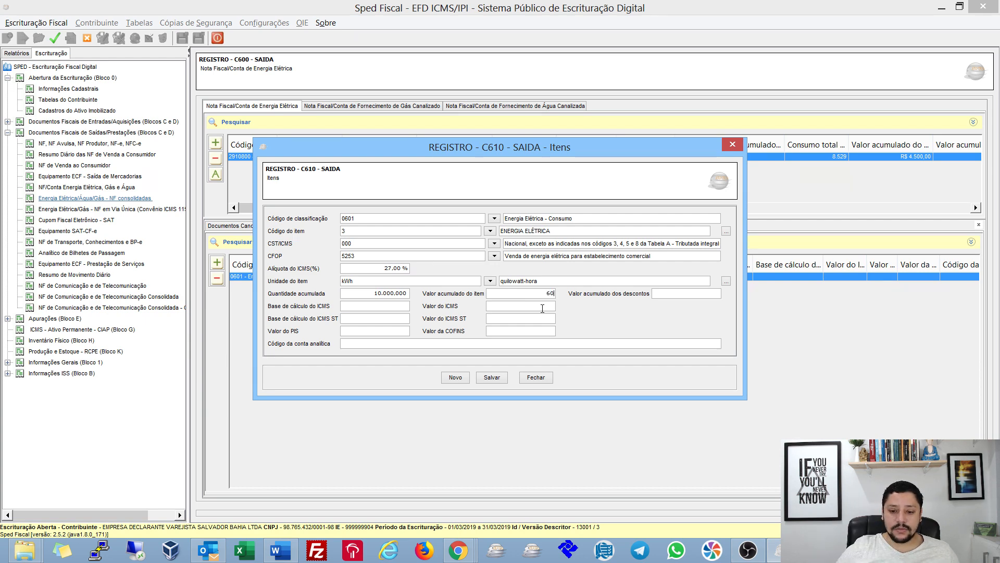
# - Save the item, declining automatic generation of the analytical and assessment records, and validate the bookkeeping again
pyautogui.click(499, 382)
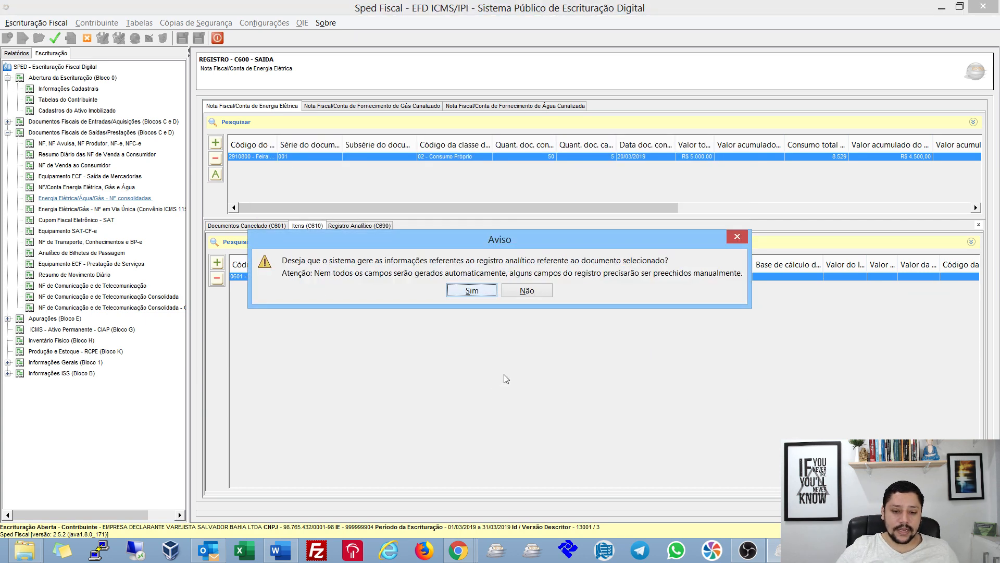
pyautogui.click(540, 293)
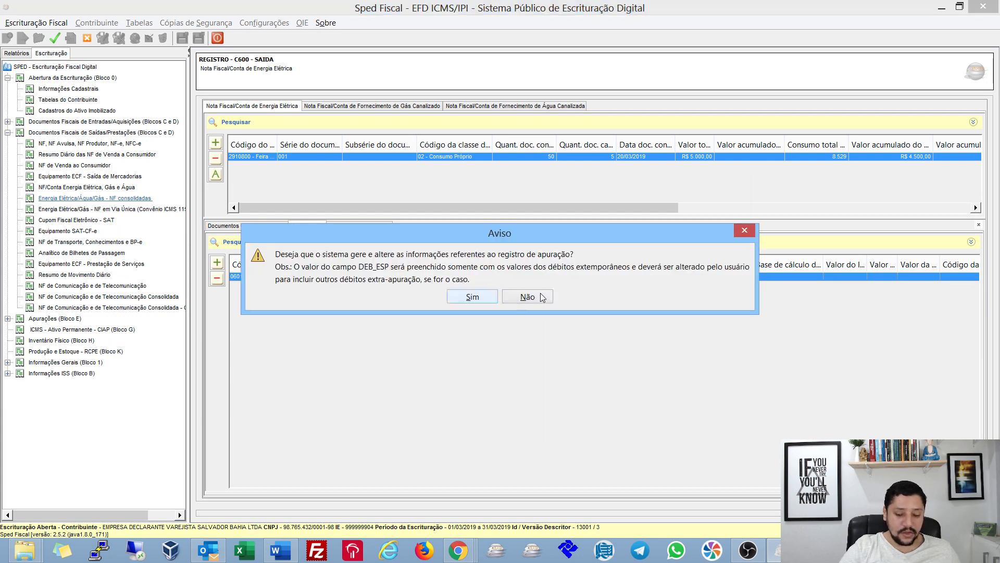
pyautogui.click(540, 293)
pyautogui.click(55, 37)
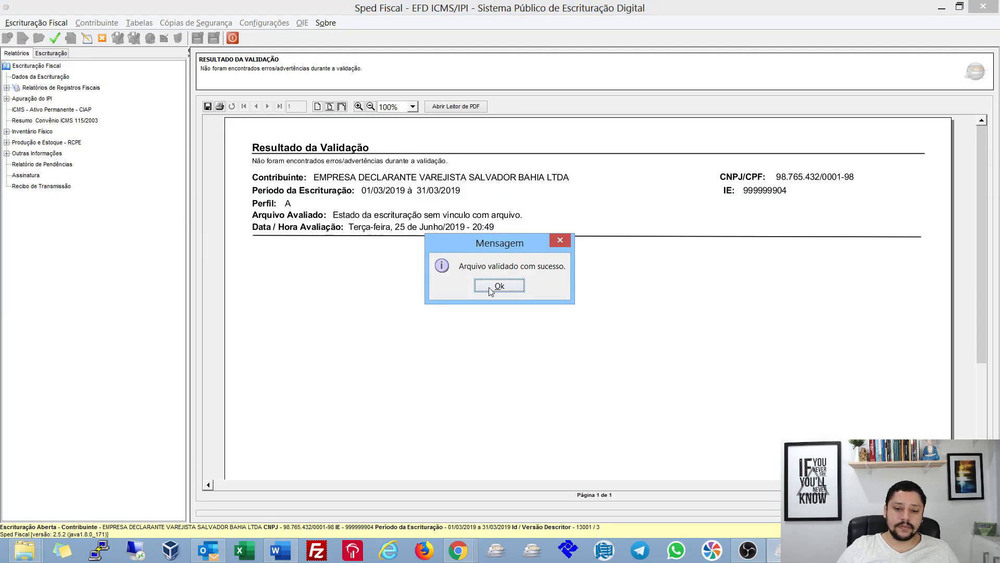
pyautogui.click(491, 289)
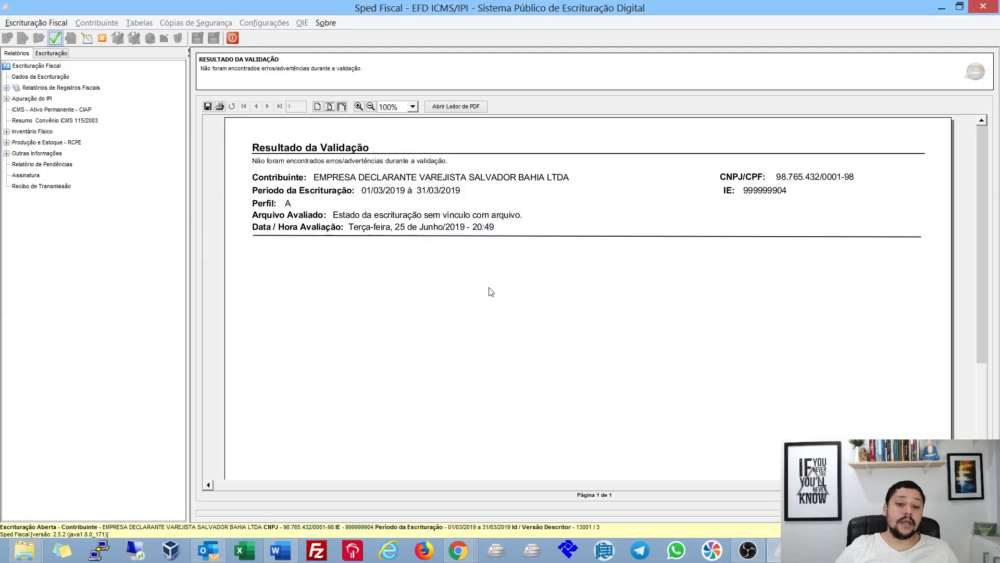
# - Return to editing and compare the C610 item's values with the operation value in the C690 analytical record
pyautogui.click(87, 40)
pyautogui.click(417, 156)
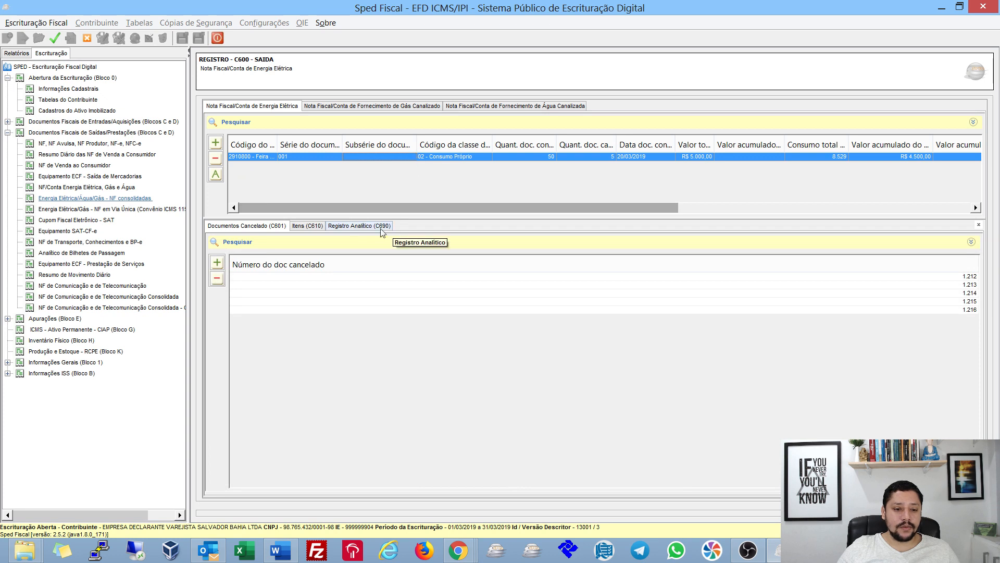
pyautogui.click(308, 226)
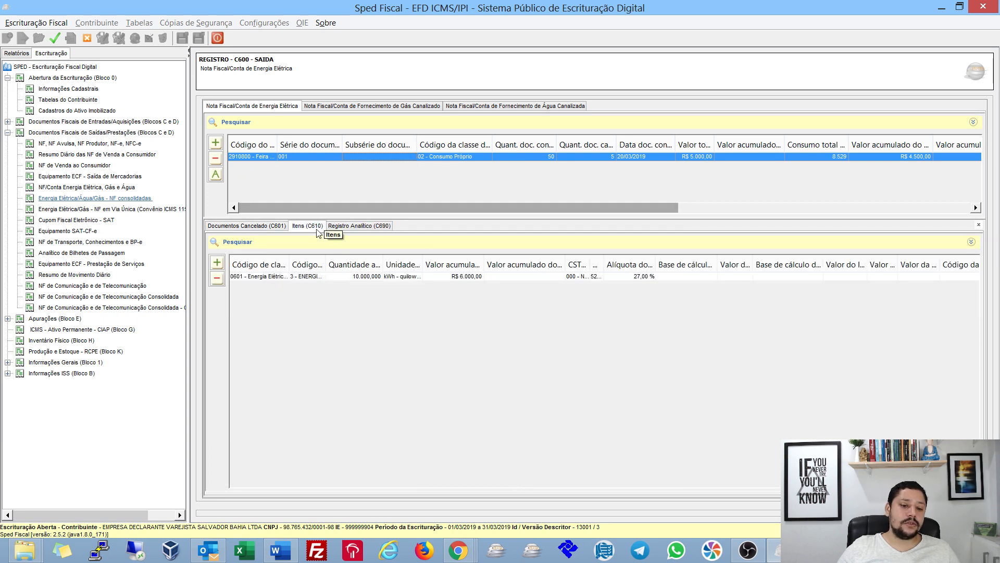
pyautogui.click(355, 228)
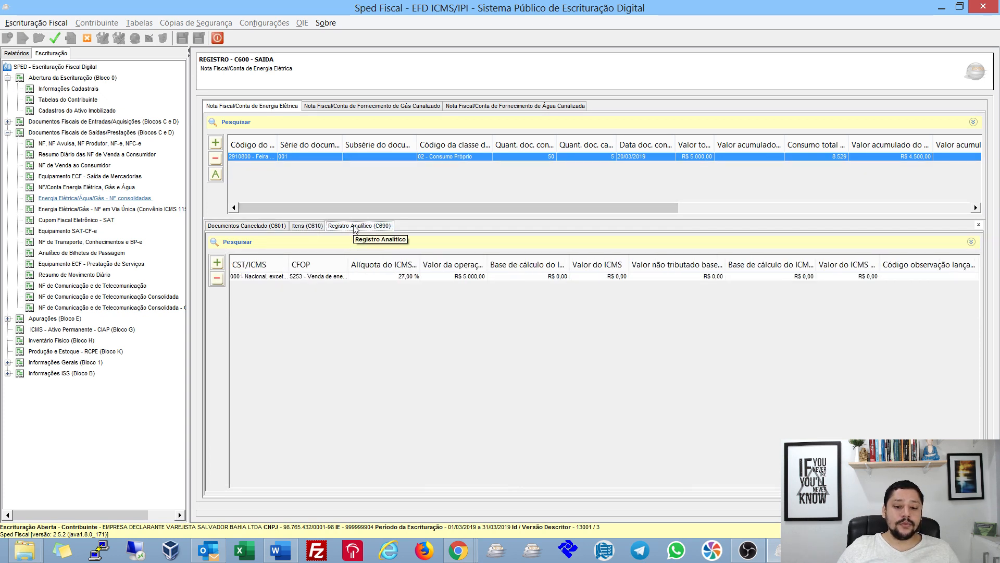
pyautogui.doubleClick(339, 280)
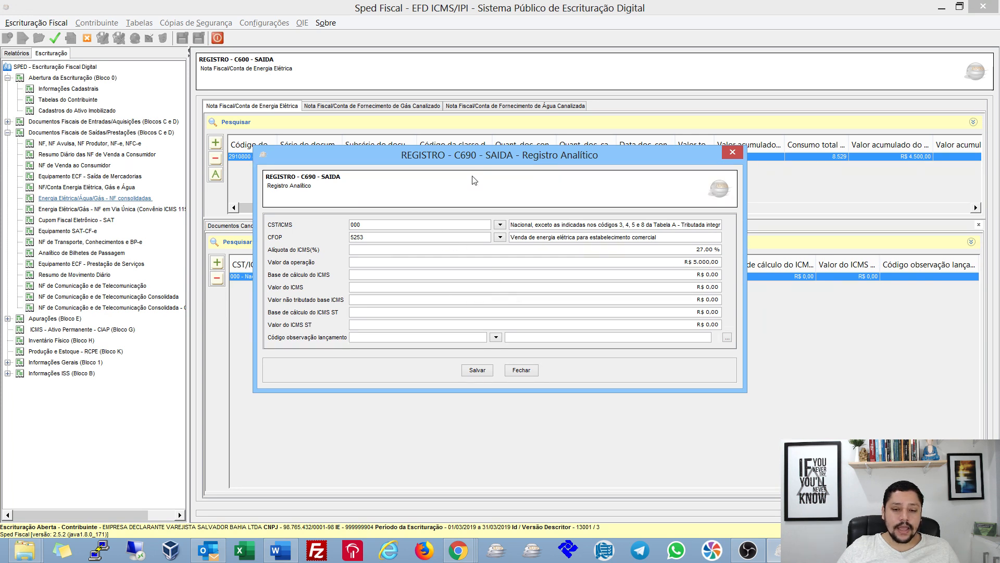
pyautogui.click(646, 261)
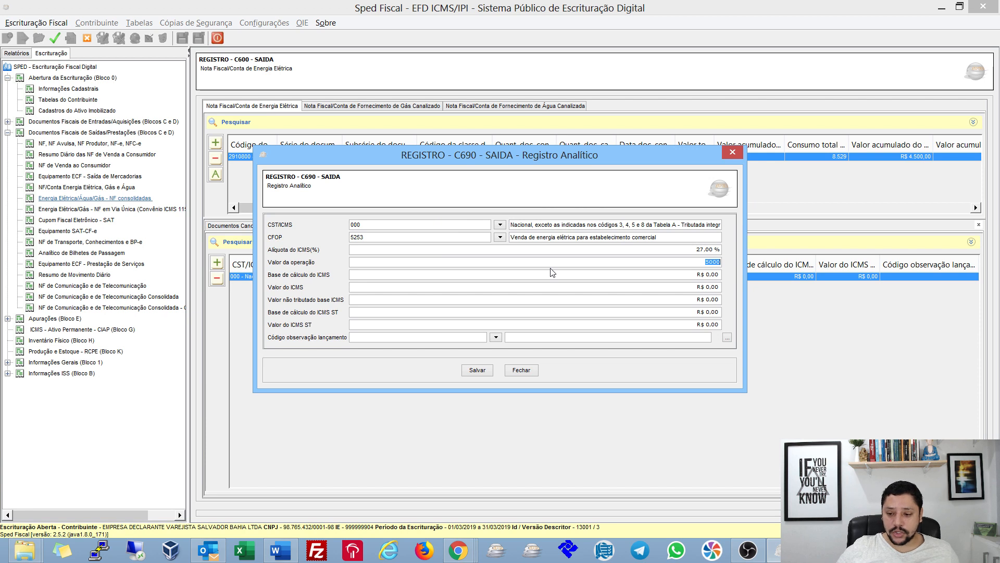
# - Set the operation value in the C690 analytical record to R$ 6.000,00 and save the record
pyautogui.write('6.00')
pyautogui.write('0')
pyautogui.press('Tab')
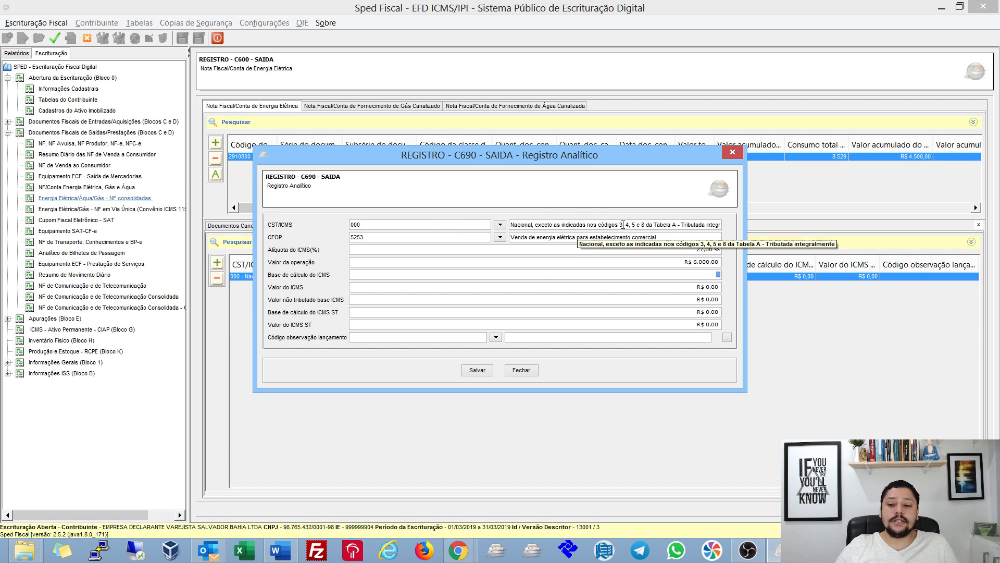
pyautogui.click(699, 263)
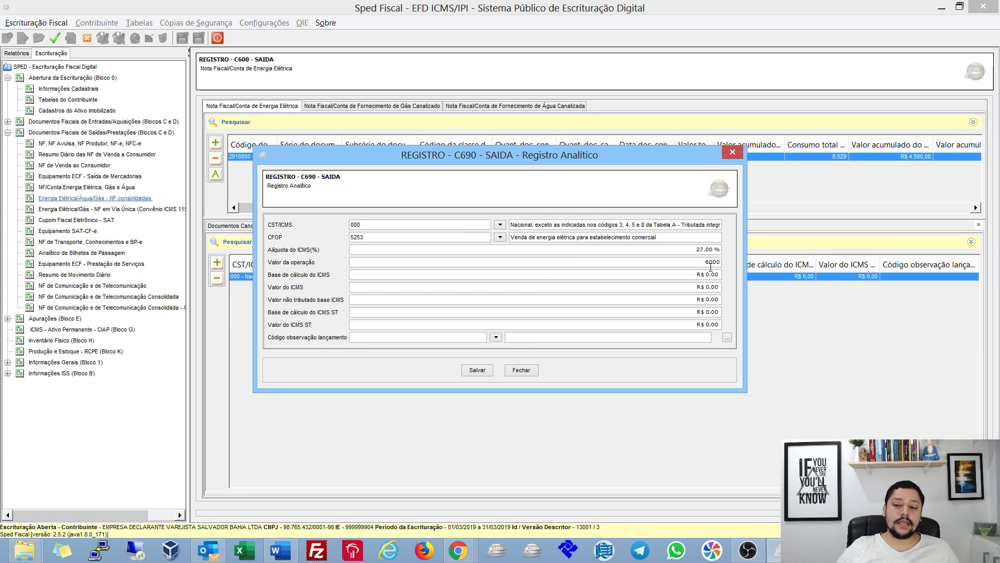
pyautogui.click(478, 370)
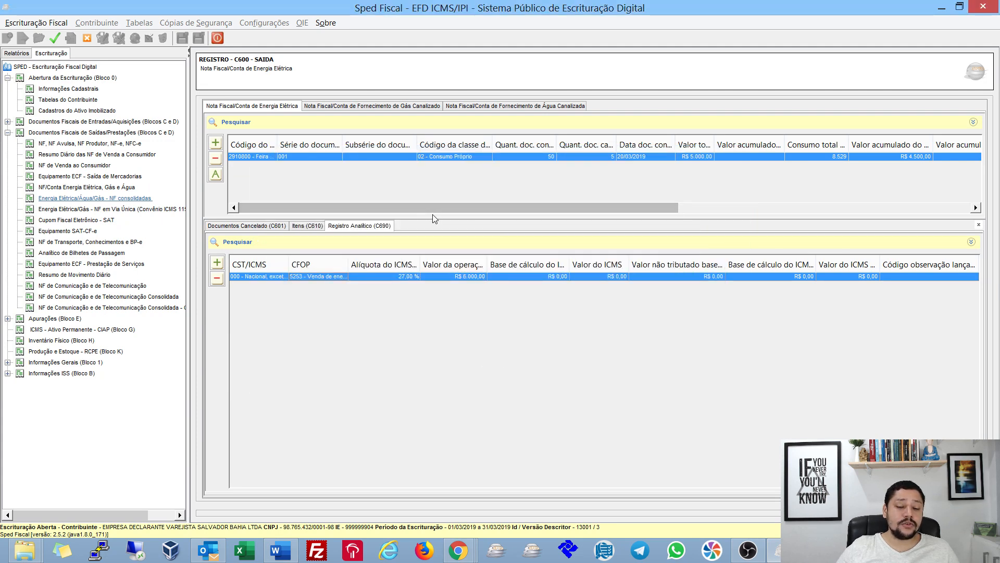
# - Generate the assessment records and validate the bookkeeping with the changed analytical record
pyautogui.hotkey('ctrl', 'p')
pyautogui.press('Return')
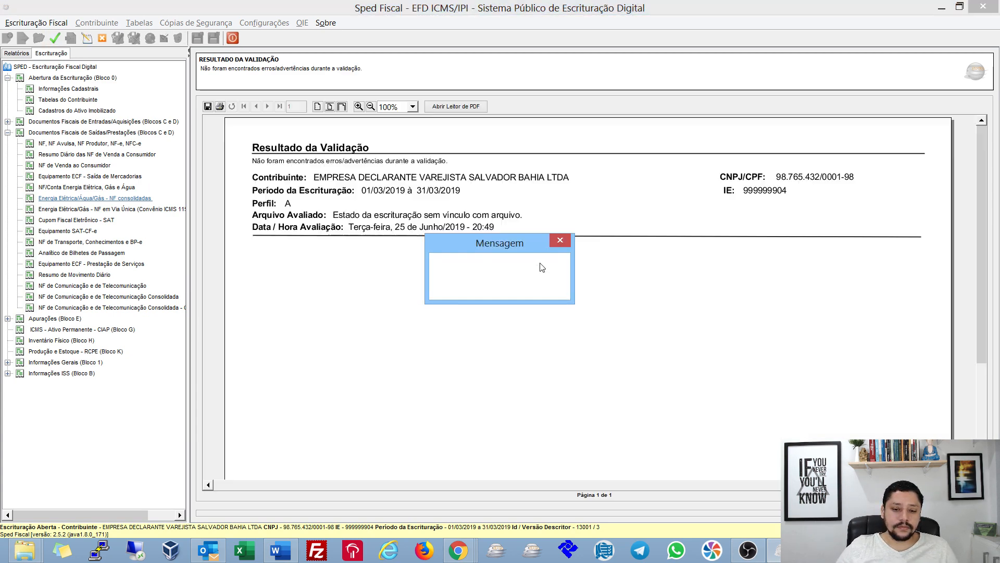
pyautogui.click(499, 288)
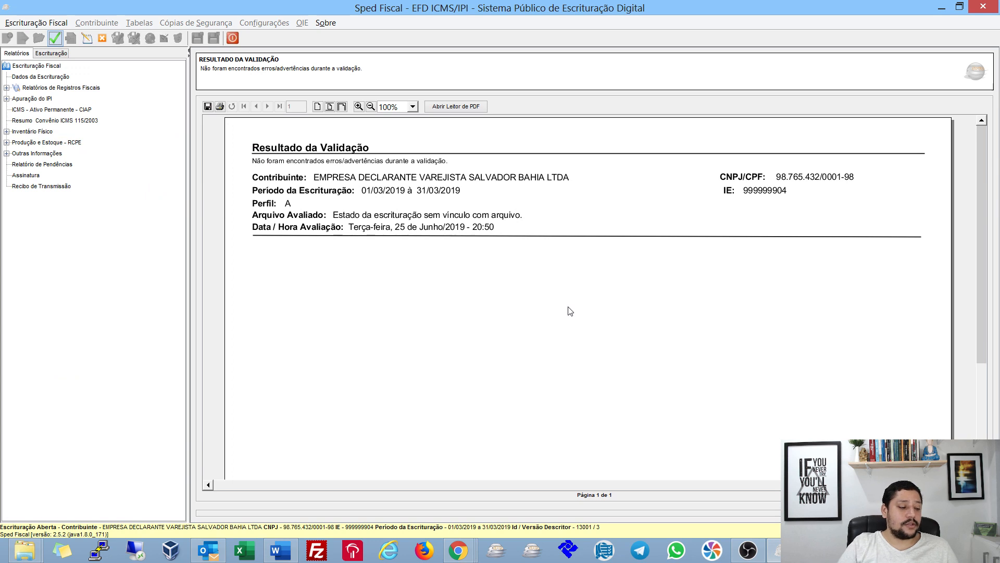
# - Return to editing, check the total, accumulated discount and accumulated supply values in the Feira de Santana C600 record, and close it without saving
pyautogui.click(86, 38)
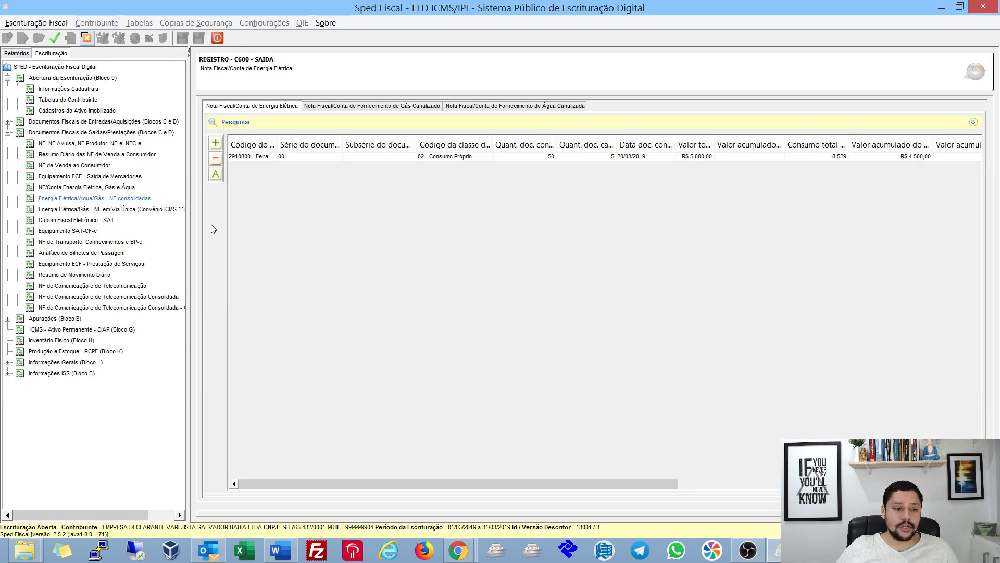
pyautogui.doubleClick(319, 156)
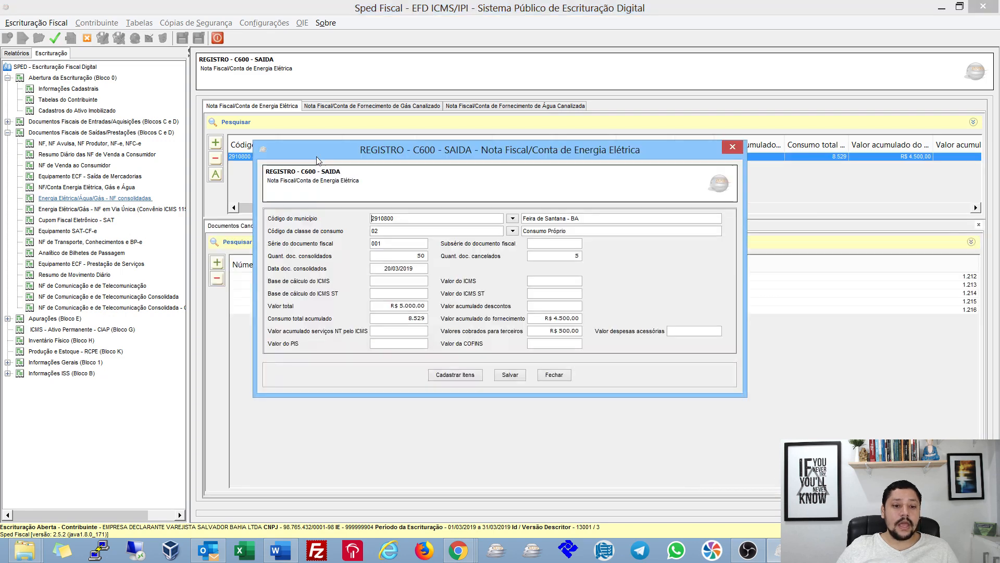
pyautogui.click(383, 307)
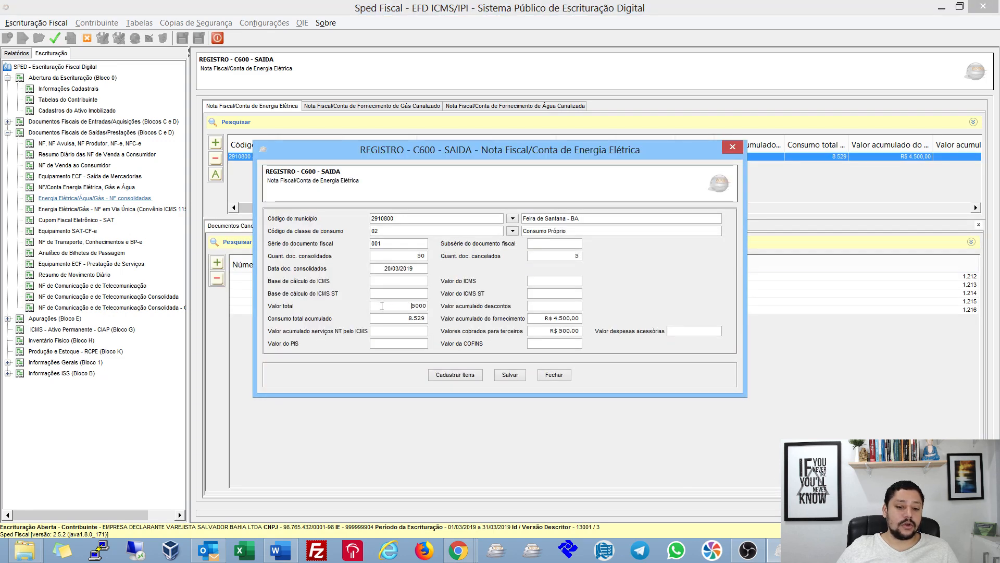
pyautogui.moveTo(398, 304); pyautogui.dragTo(447, 304)
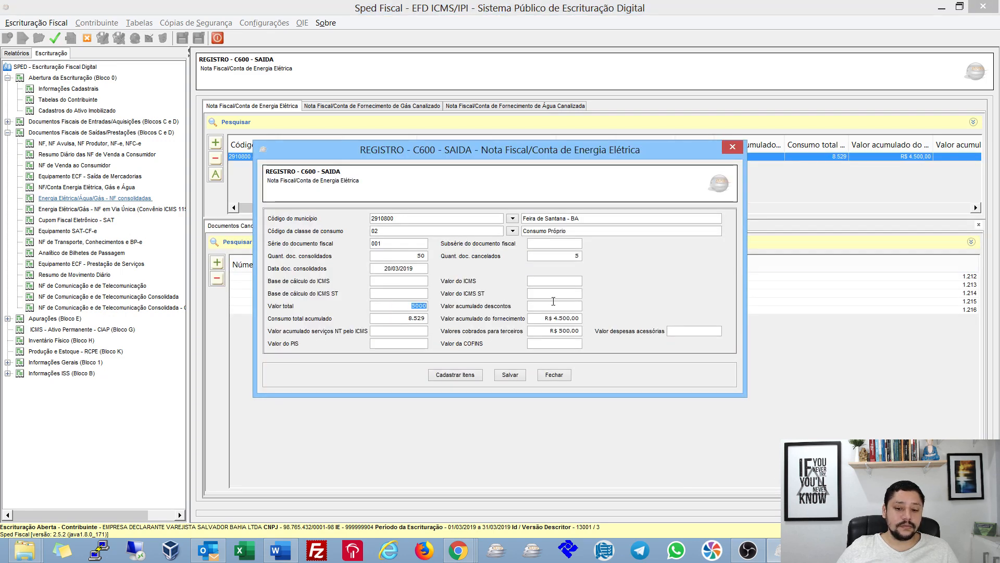
pyautogui.click(556, 304)
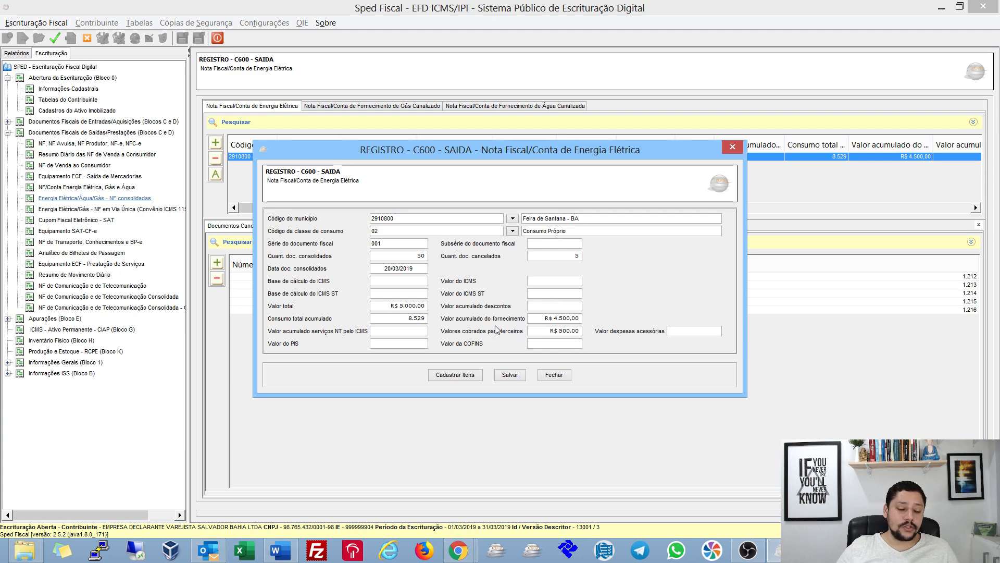
pyautogui.click(572, 317)
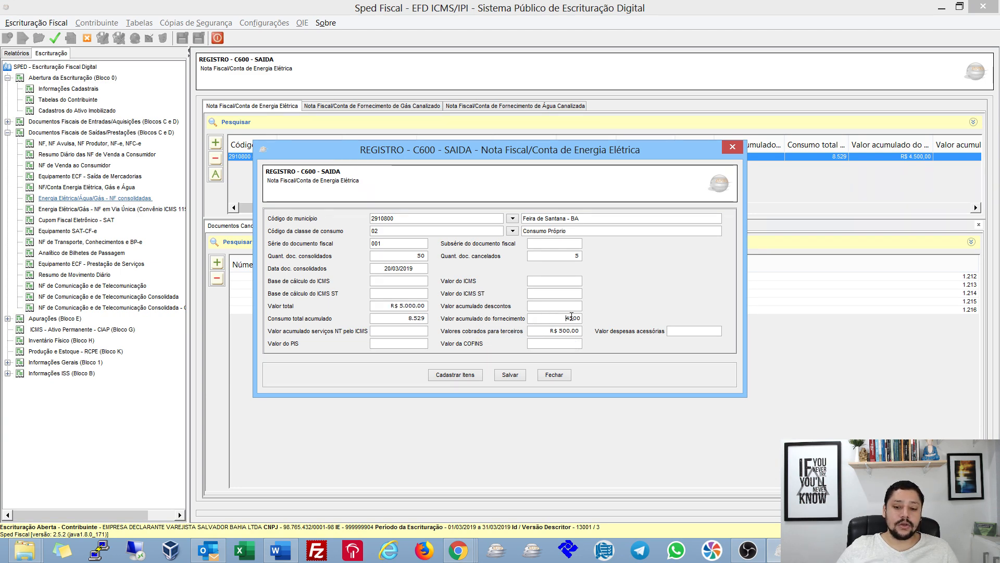
pyautogui.click(551, 375)
# - Set the C610 energy item's accumulated quantity to 8.529 kWh, keeping its accumulated value
pyautogui.click(311, 227)
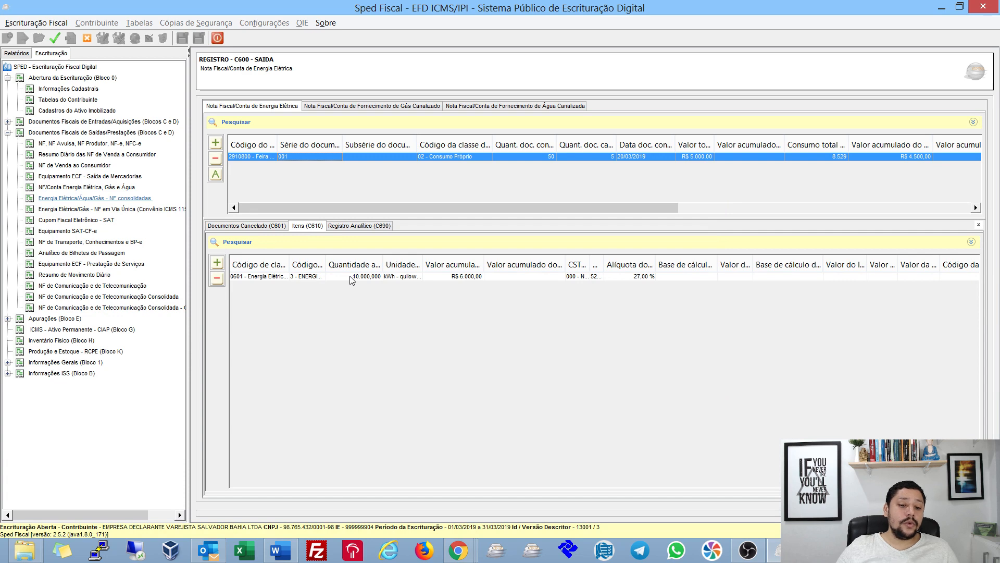
pyautogui.doubleClick(350, 276)
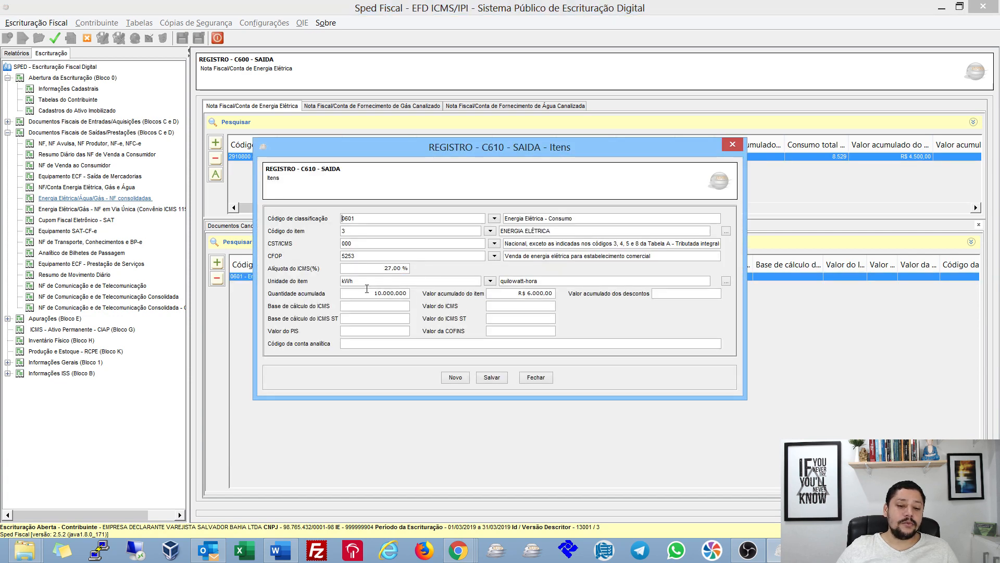
pyautogui.doubleClick(368, 293)
pyautogui.moveTo(560, 137); pyautogui.dragTo(560, 175)
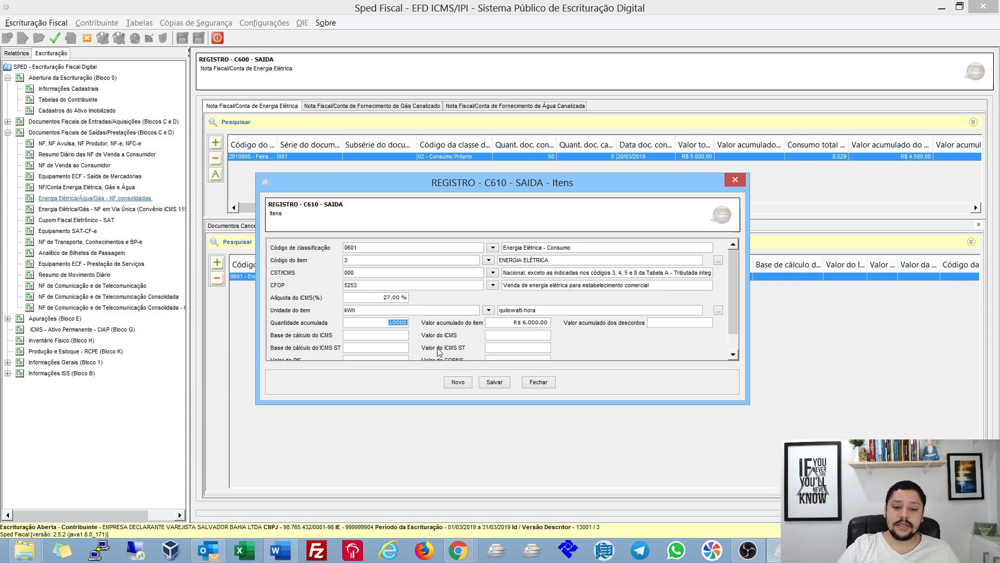
pyautogui.write('85')
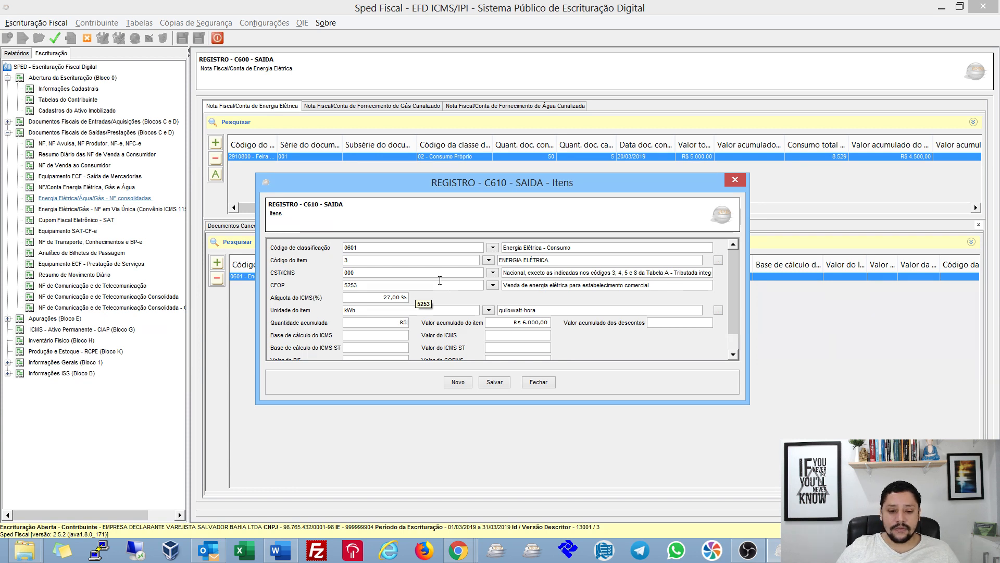
pyautogui.write('29')
pyautogui.press('Tab')
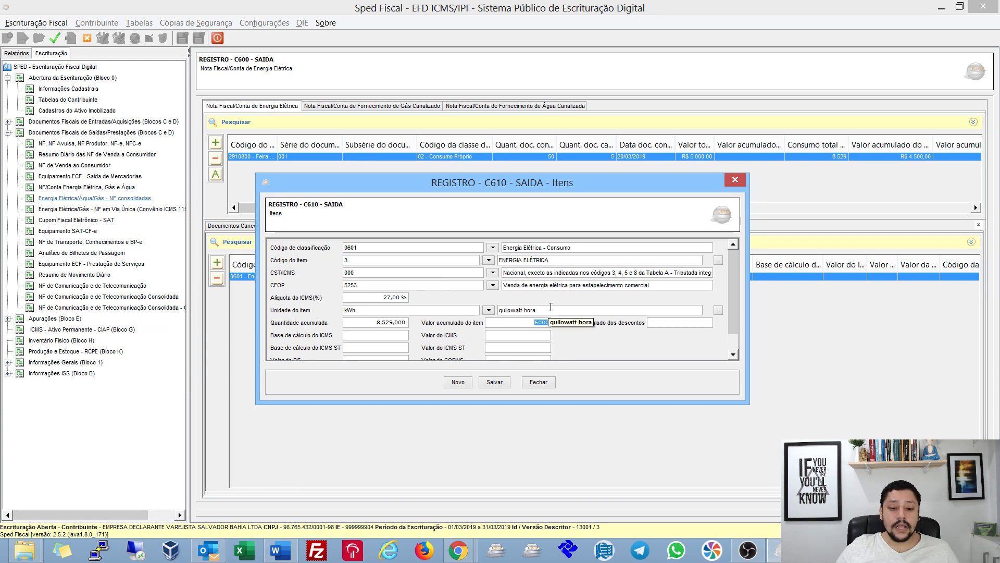
pyautogui.moveTo(550, 183); pyautogui.dragTo(575, 182)
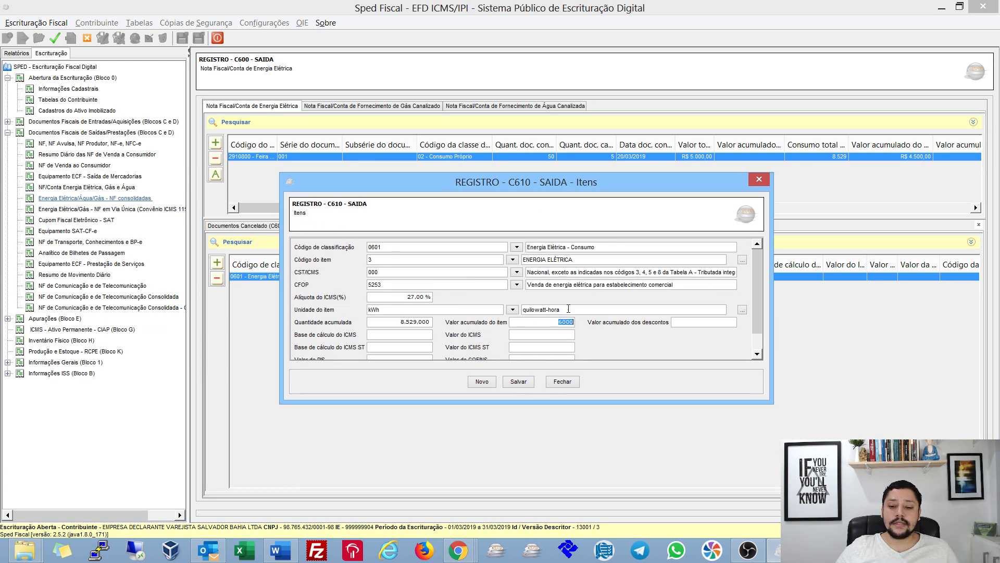
# - Save the C610 item and accept automatic generation of its analytical record
pyautogui.click(513, 382)
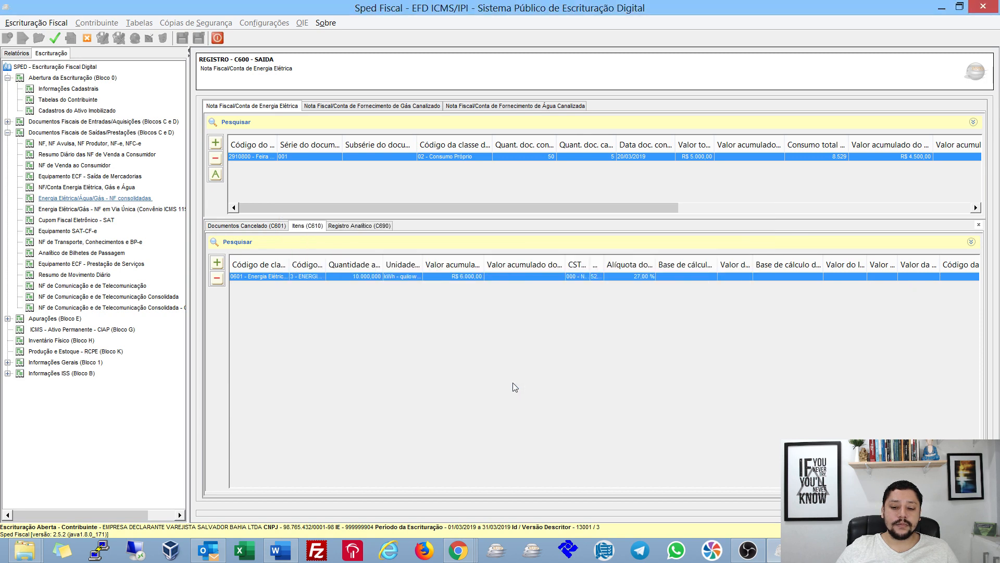
pyautogui.click(472, 291)
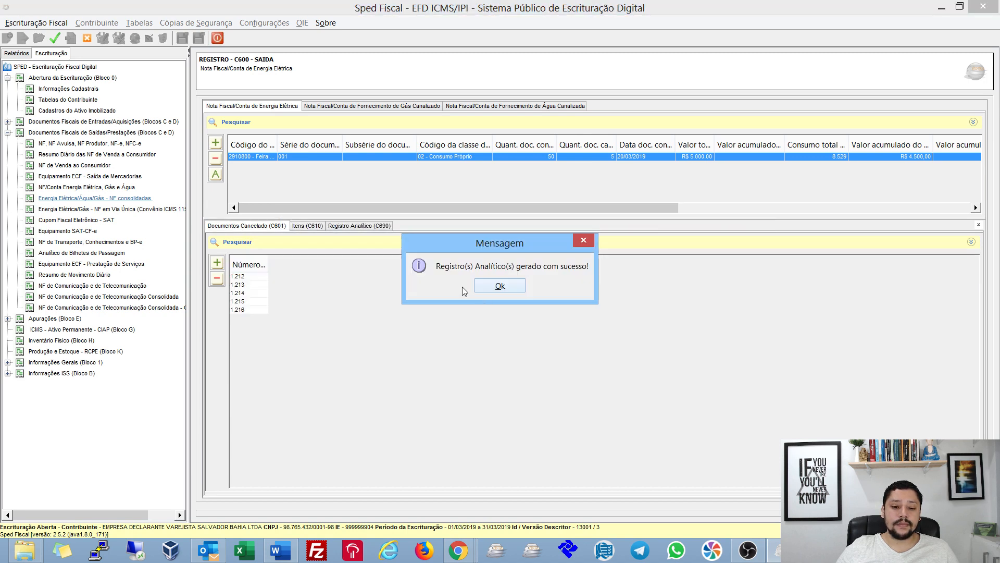
pyautogui.click(500, 285)
# - Enter R$ 500,00 as the operation value in the newly generated C690 analytical record
pyautogui.click(377, 227)
pyautogui.doubleClick(367, 276)
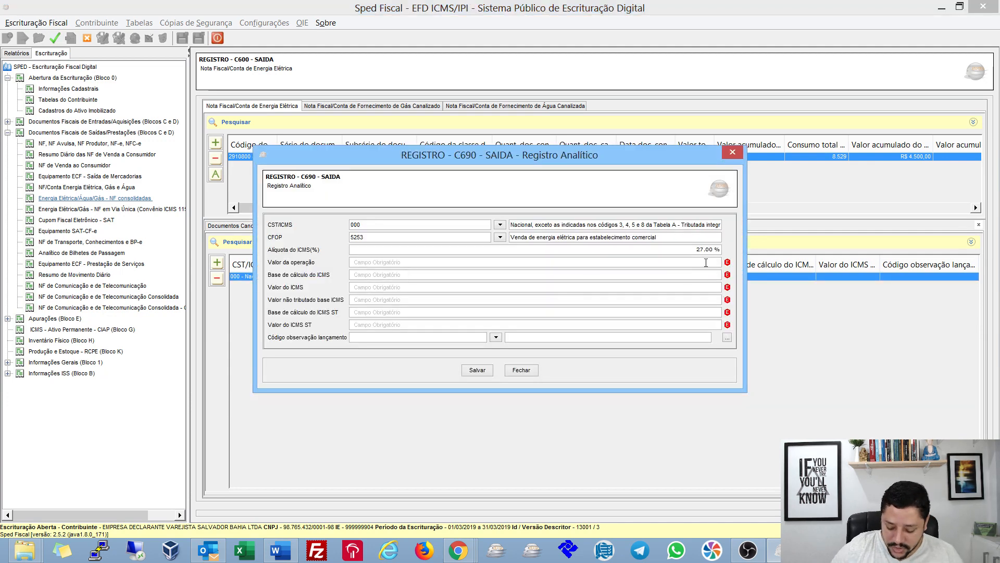
pyautogui.click(705, 262)
pyautogui.write('500')
pyautogui.press('Tab')
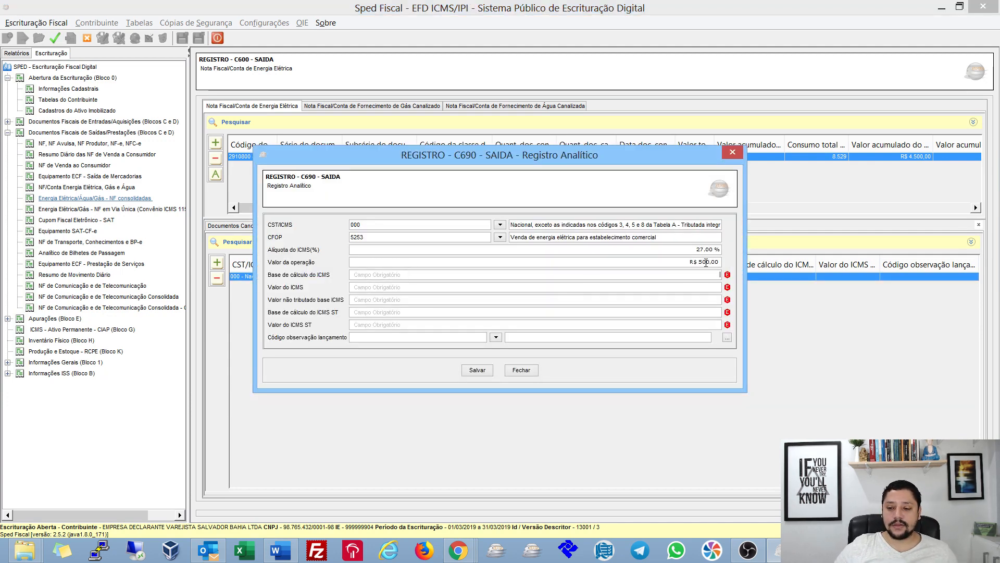
# - Fill the C690 record's ICMS base, ICMS value, non-taxed value, ICMS ST base and ICMS ST value with zero
pyautogui.write('0')
pyautogui.press('Tab')
pyautogui.write('0')
pyautogui.press('Tab')
pyautogui.write('0')
pyautogui.press('Tab')
pyautogui.write('0')
pyautogui.press('Tab')
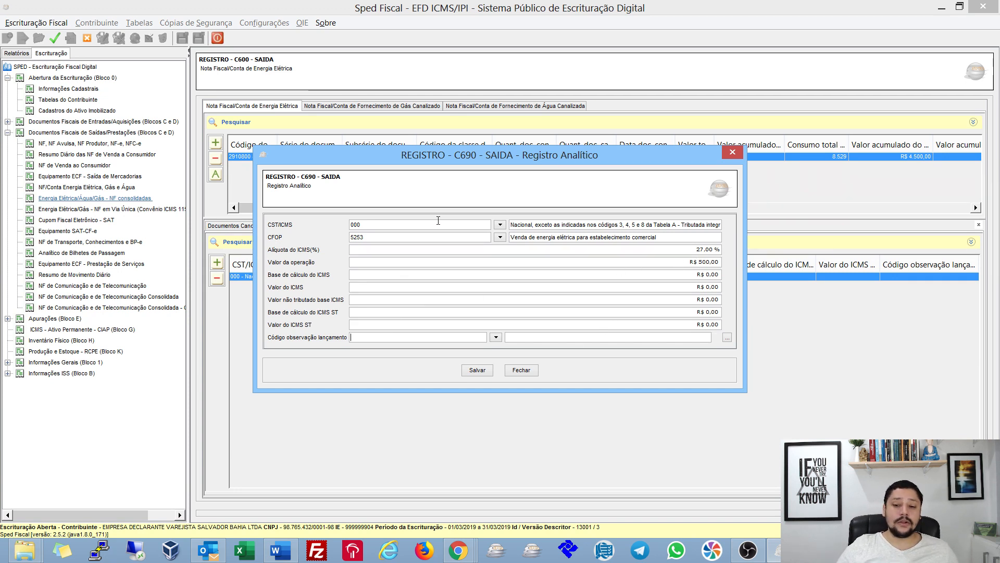
# - Save the C690 analytical record and validate the bookkeeping again
pyautogui.moveTo(563, 155); pyautogui.dragTo(555, 135)
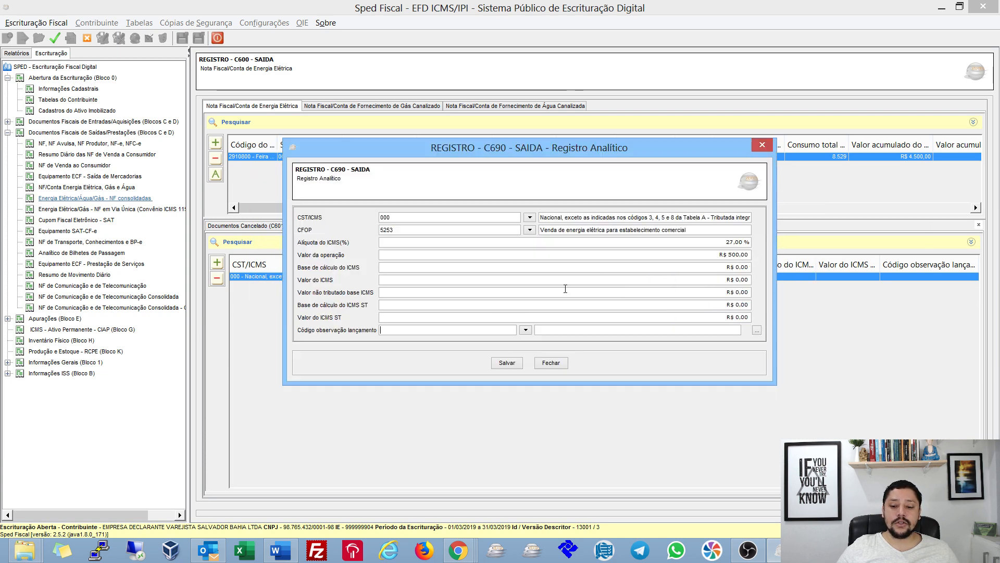
pyautogui.click(537, 360)
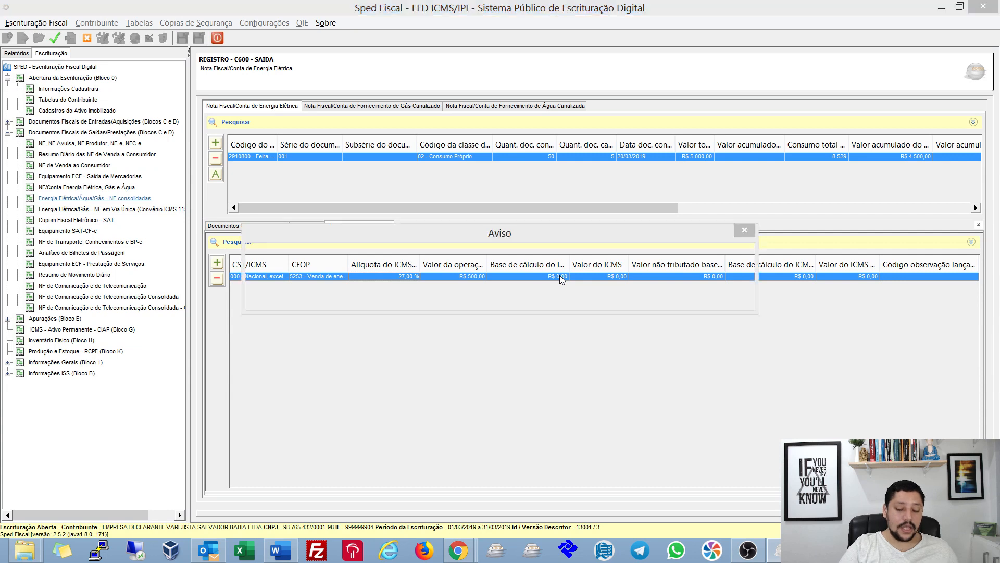
pyautogui.click(509, 283)
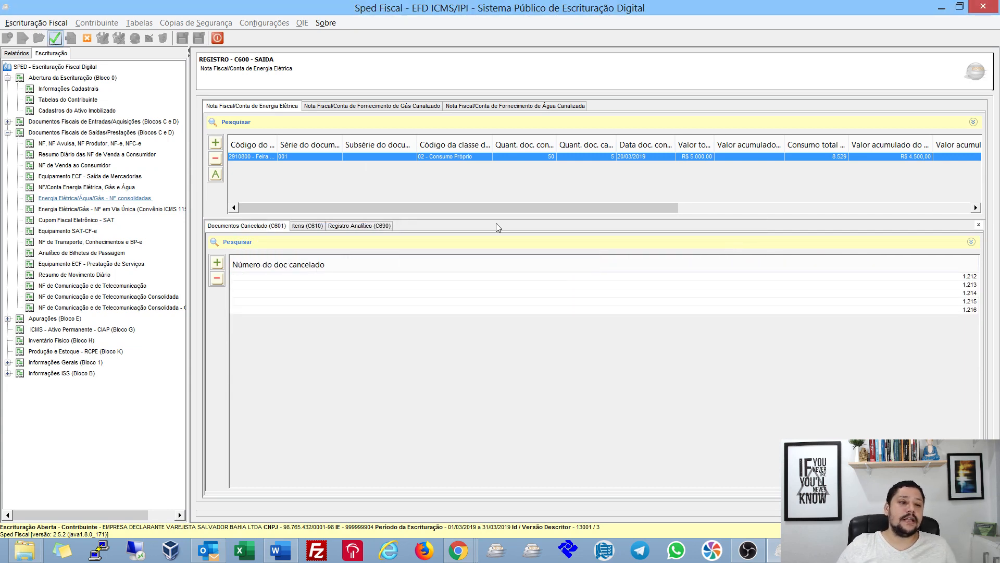
pyautogui.click(56, 38)
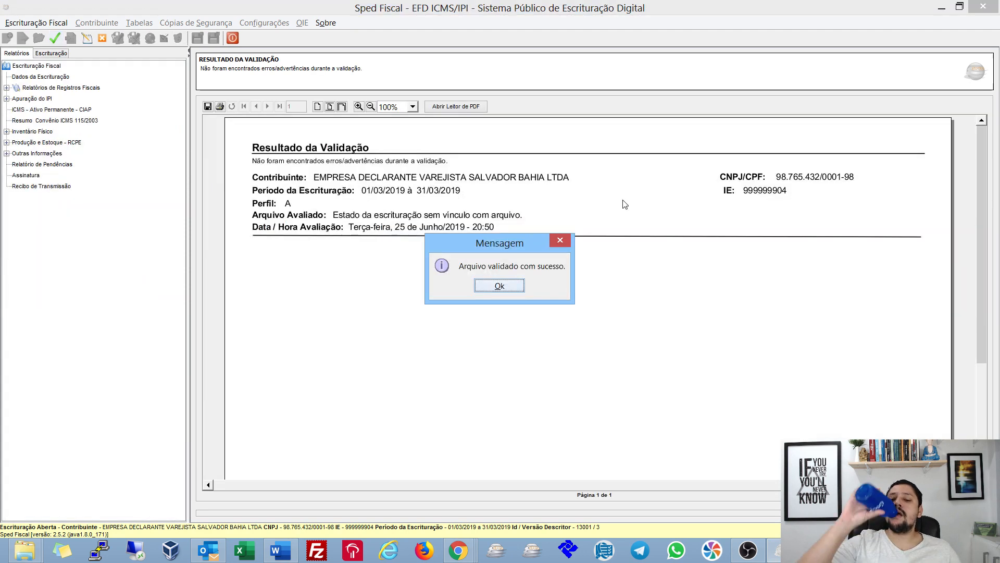
pyautogui.press('Return')
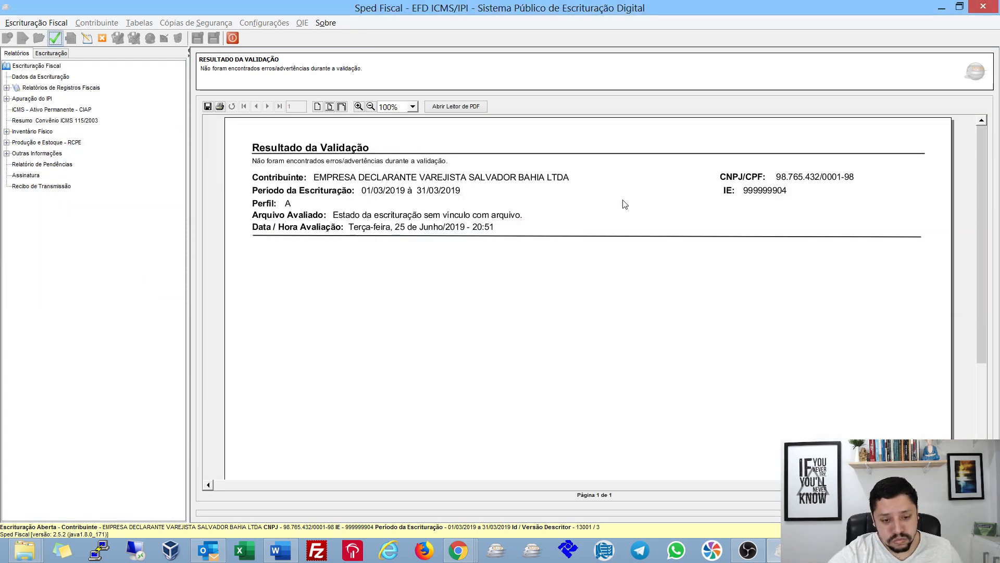
# - Return to editing and compare the consolidated invoice's C610 item with its C690 analytical record
pyautogui.click(87, 38)
pyautogui.click(349, 156)
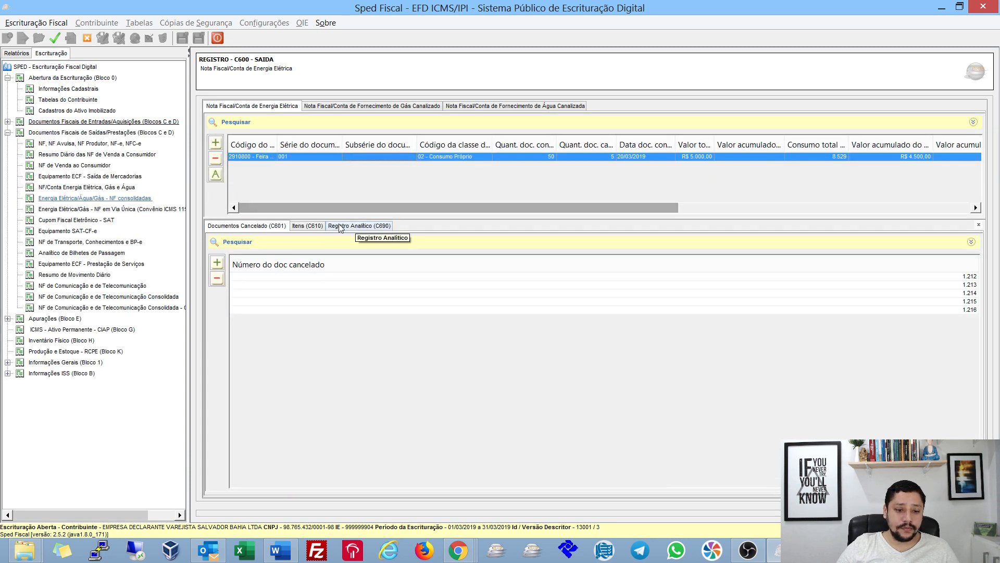
pyautogui.click(308, 226)
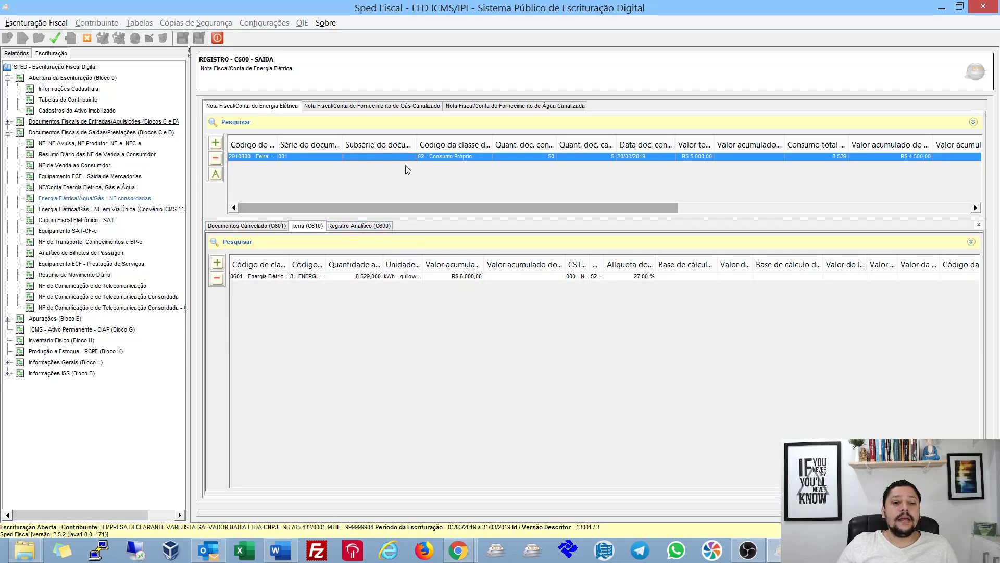
pyautogui.click(360, 227)
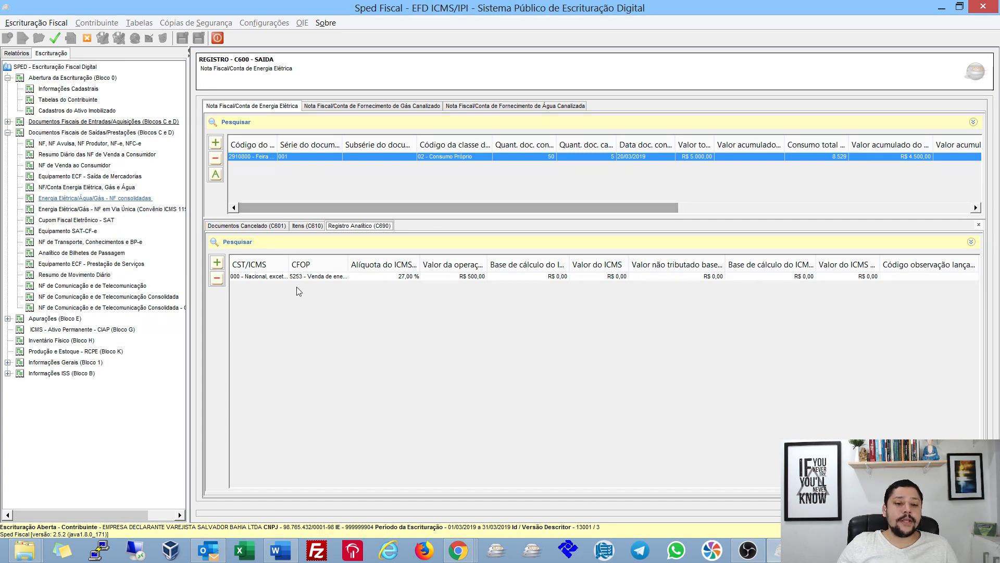
# - Edit the C690 record's operation value, save it with the assessment records regenerated, and validate the bookkeeping
pyautogui.doubleClick(344, 277)
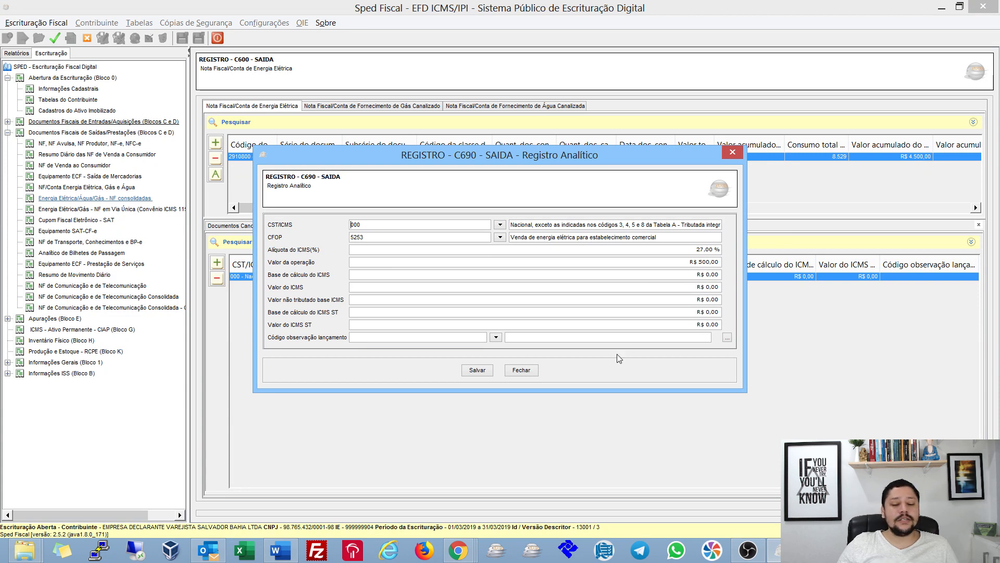
pyautogui.click(680, 260)
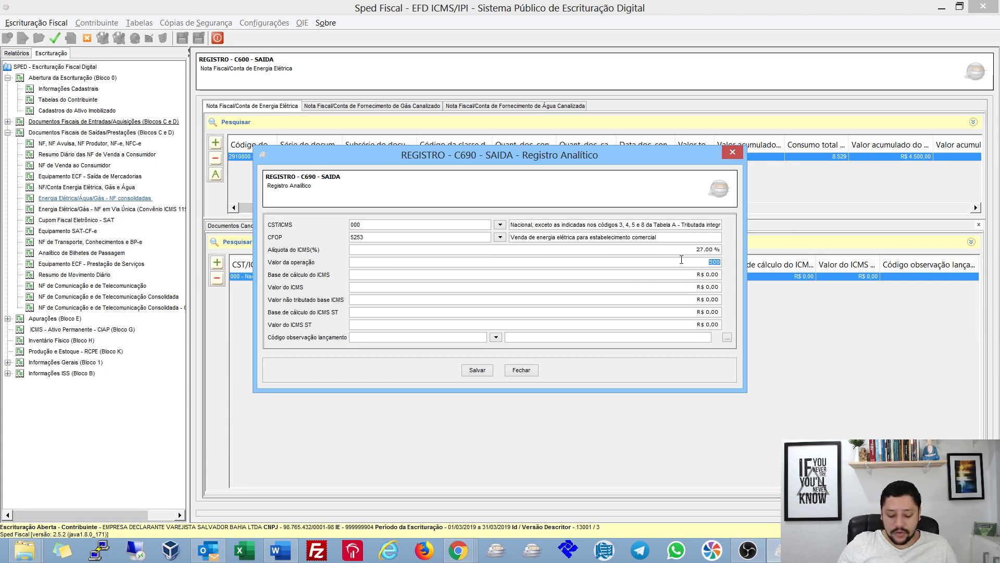
pyautogui.press('Tab')
pyautogui.click(479, 371)
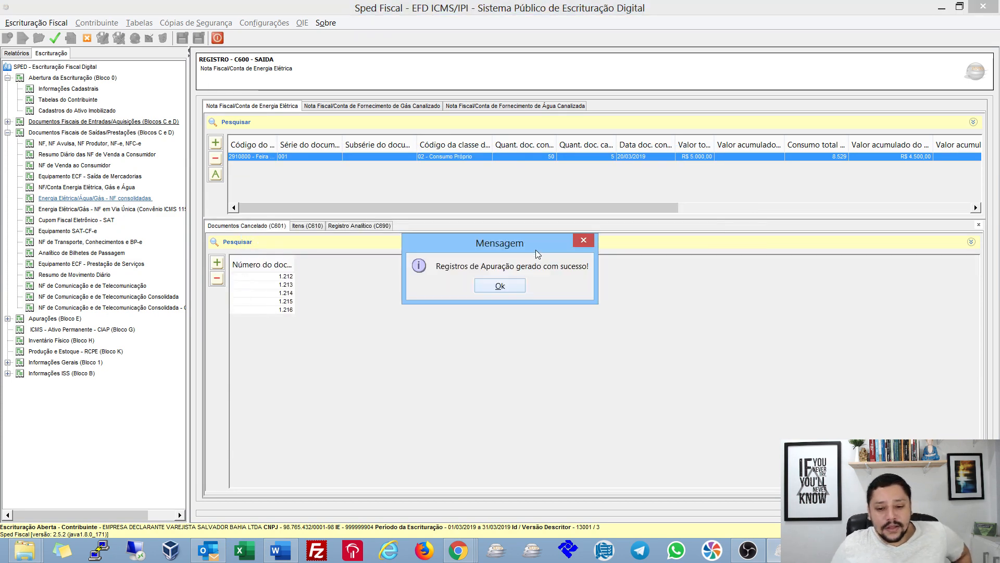
pyautogui.press('Return')
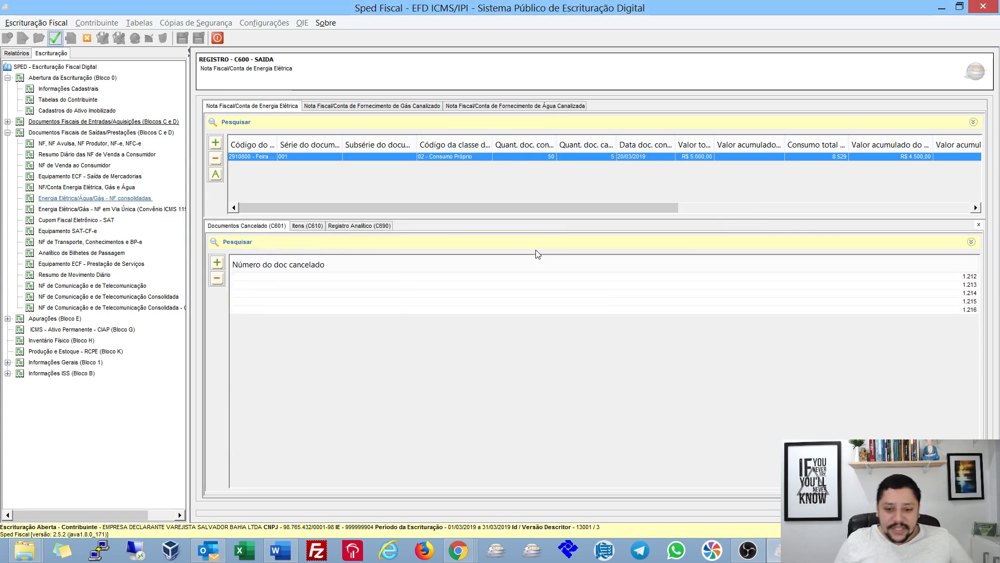
pyautogui.click(55, 38)
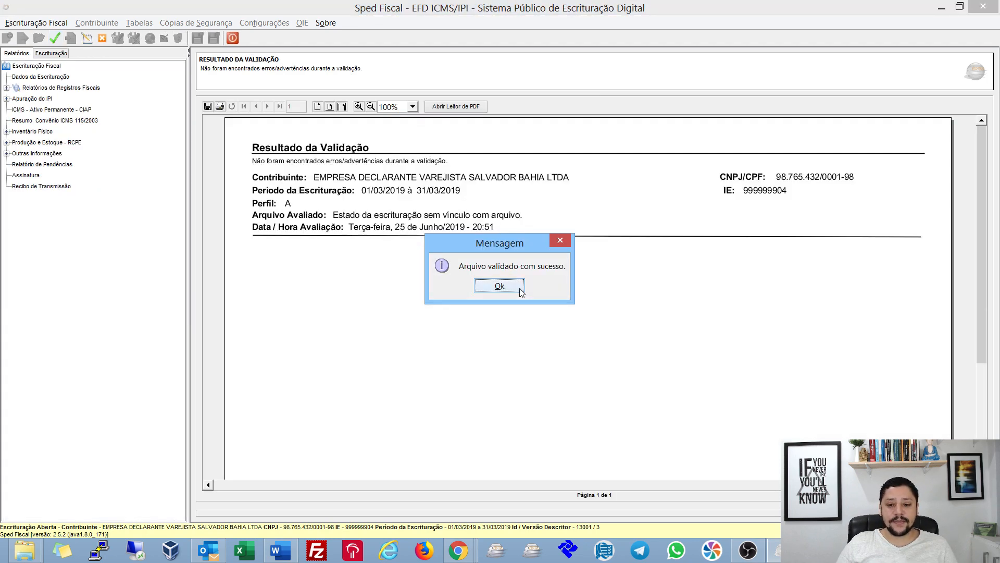
# - Return to editing the bookkeeping and review the consolidated energy invoice's C600 record and its C610 item
pyautogui.click(521, 289)
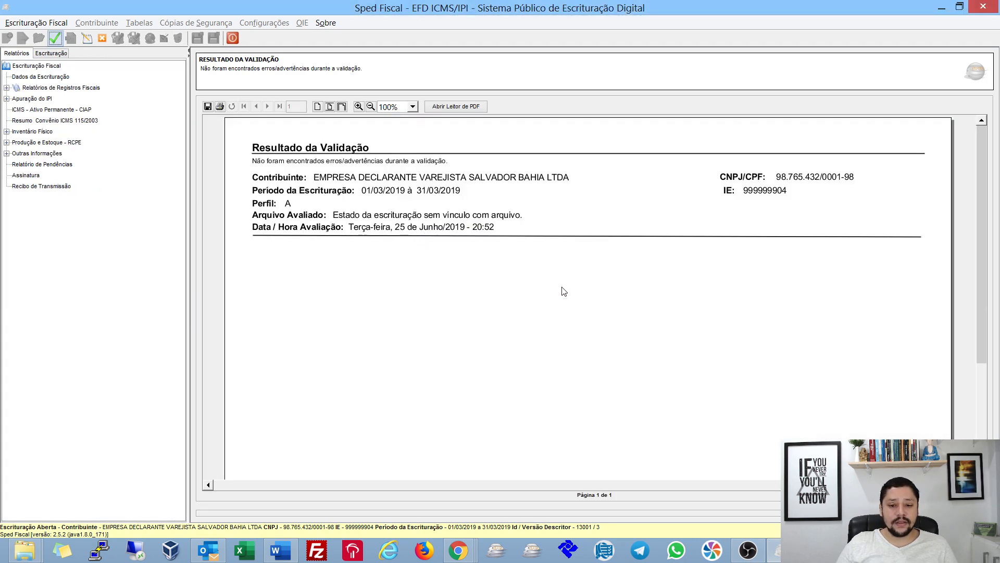
pyautogui.click(87, 38)
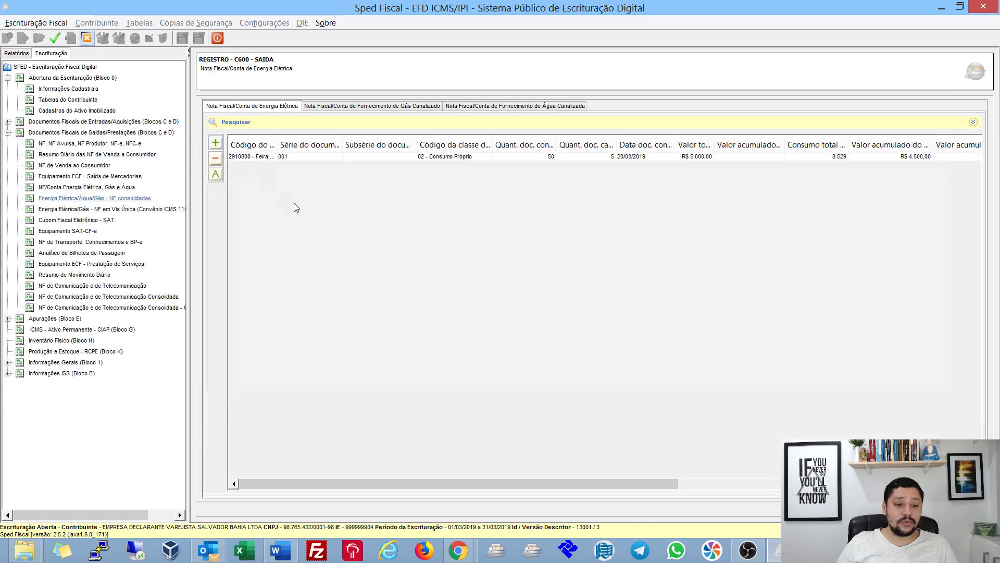
pyautogui.doubleClick(308, 155)
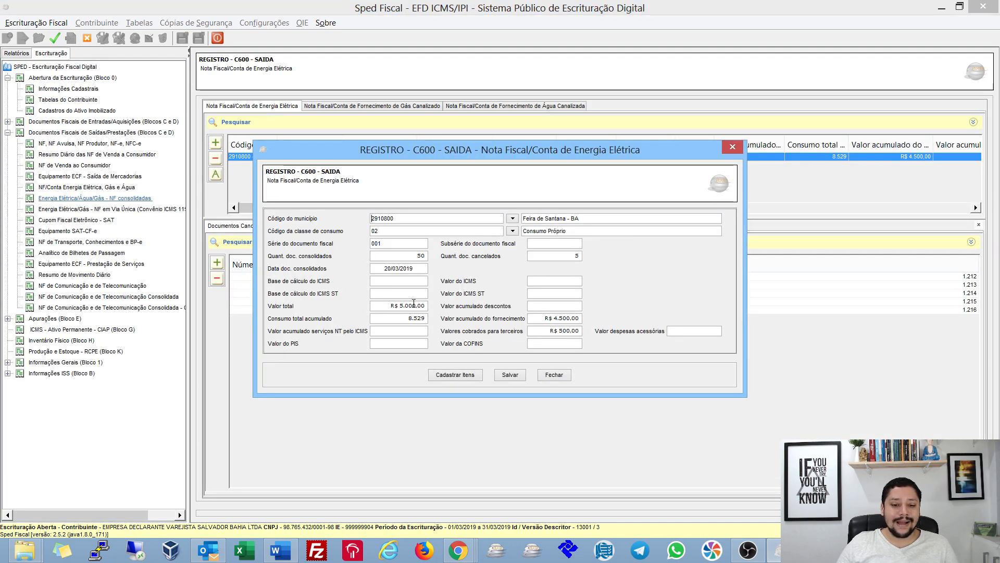
pyautogui.click(509, 374)
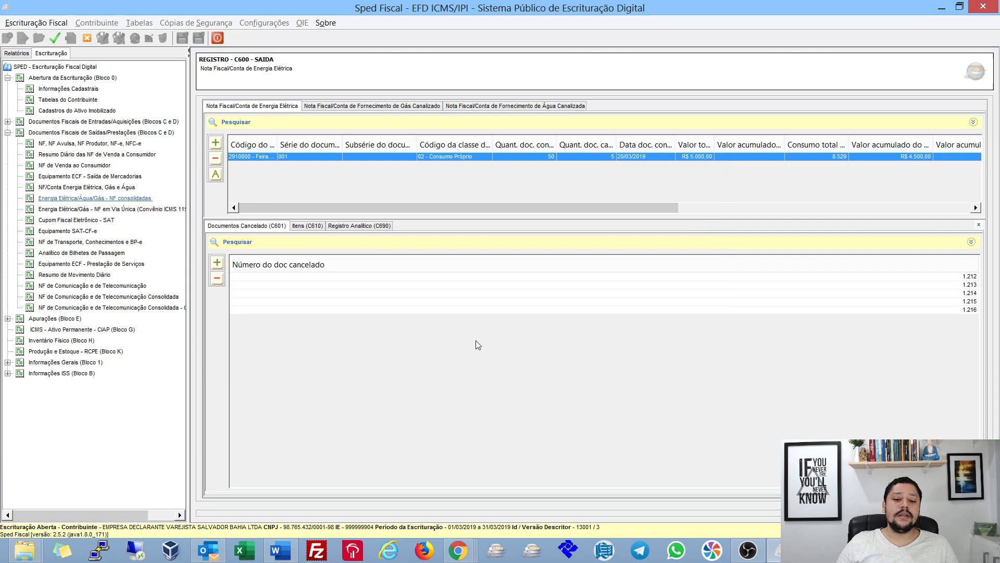
pyautogui.click(316, 226)
pyautogui.doubleClick(339, 276)
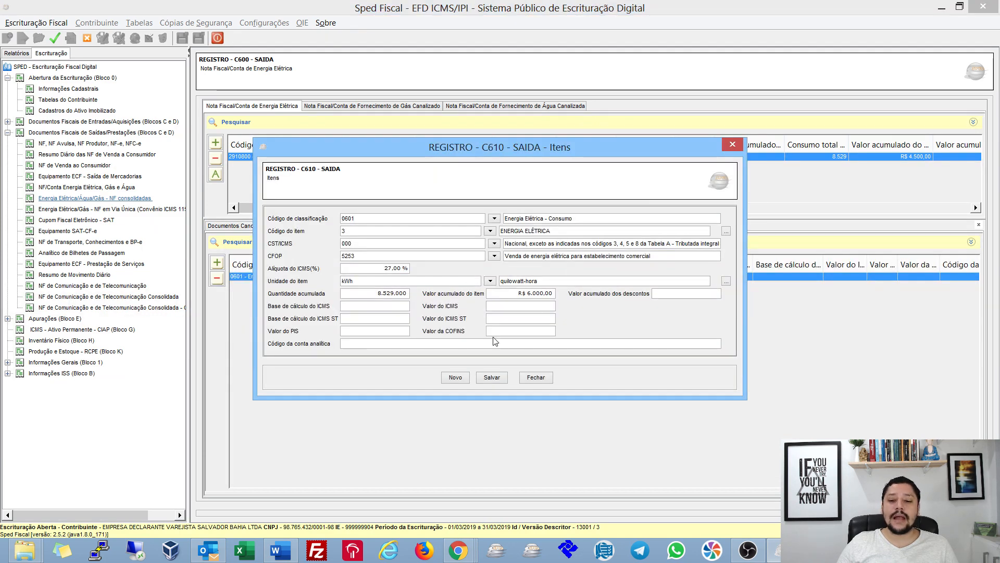
pyautogui.click(522, 375)
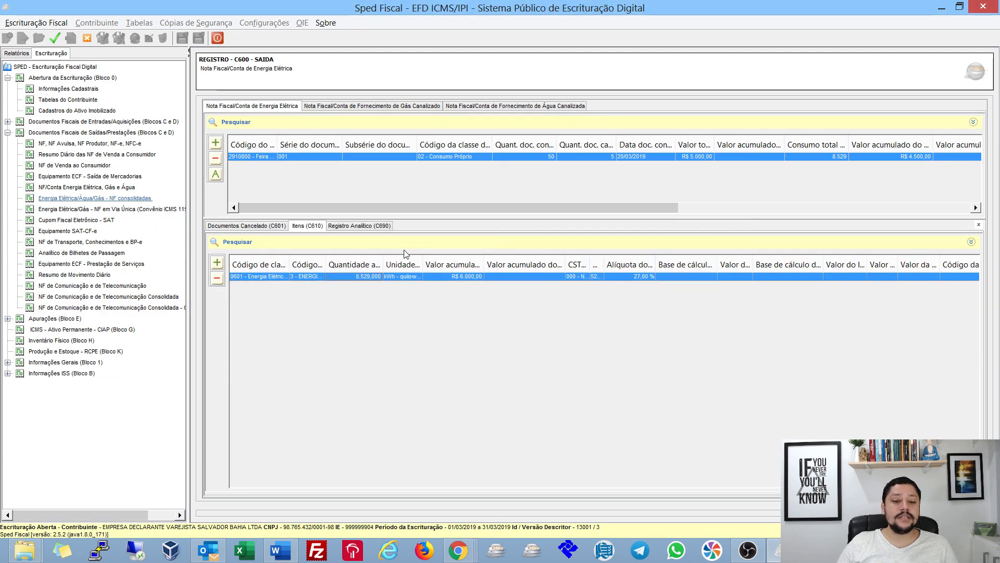
# - Open the invoice's C690 analytical record and set its CST/ICMS code to 020
pyautogui.click(373, 226)
pyautogui.doubleClick(337, 278)
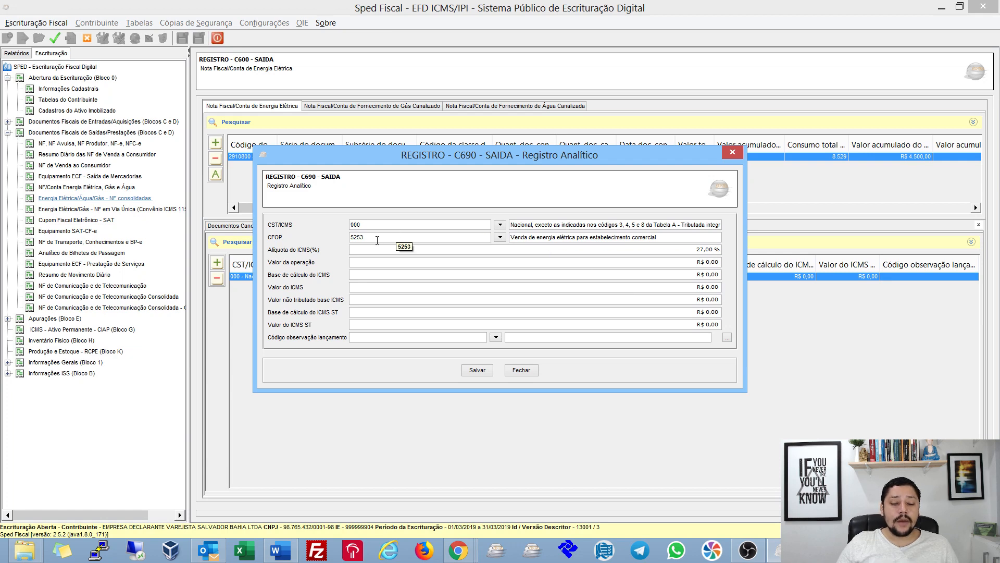
pyautogui.write('0')
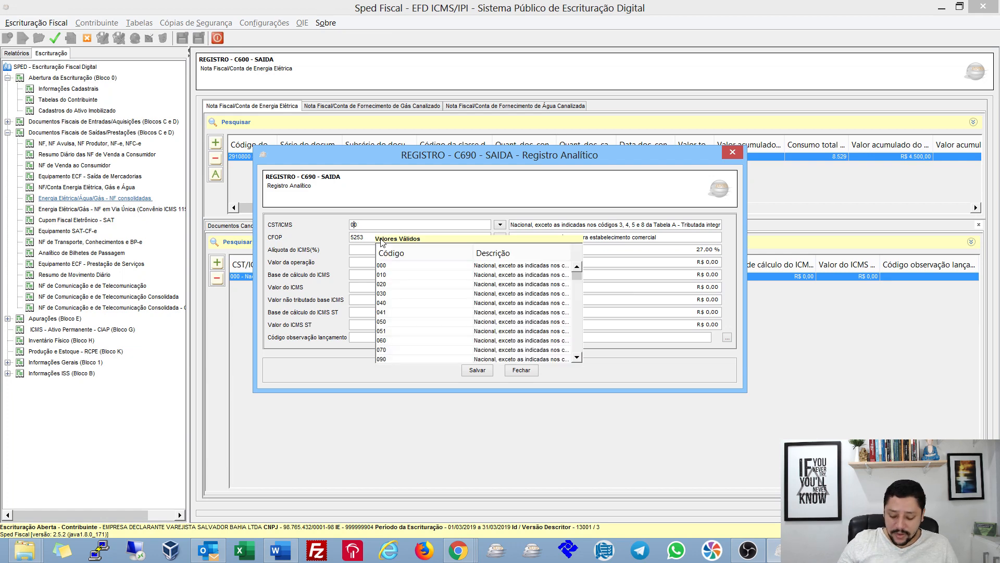
pyautogui.write('20')
pyautogui.press('Tab')
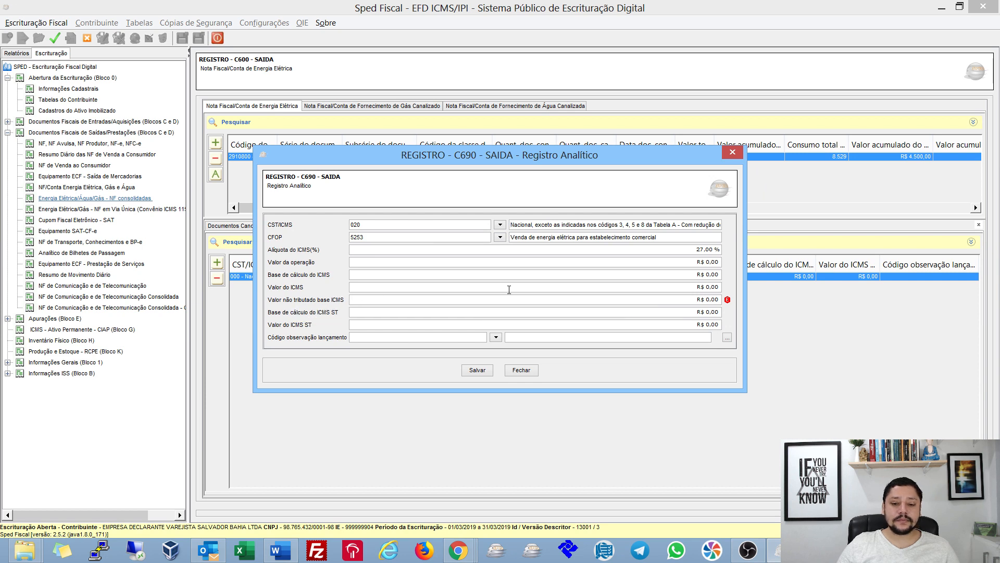
# - Set the C690 record's non-taxed ICMS base value to 500 and save it with the assessment records regenerated
pyautogui.click(689, 301)
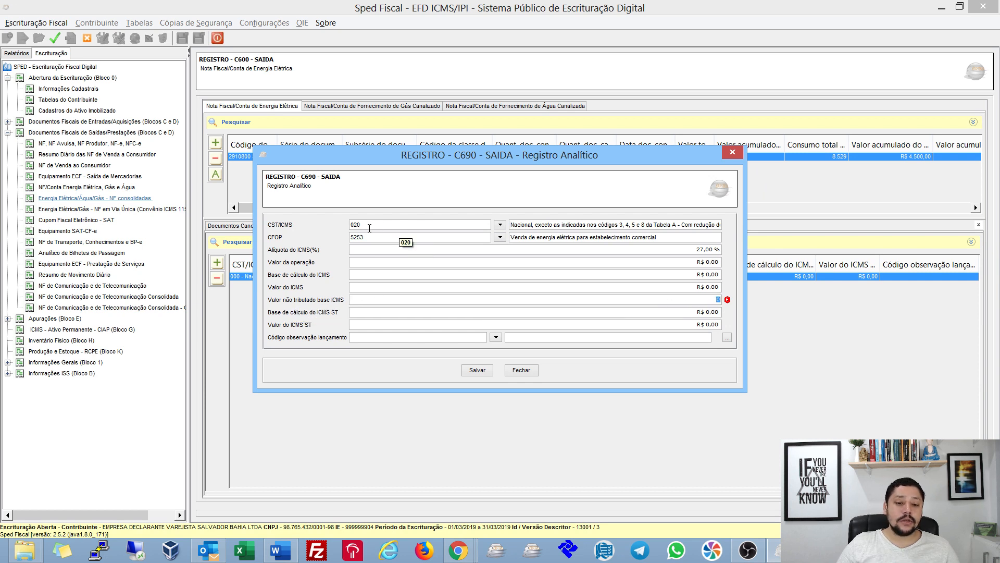
pyautogui.click(707, 300)
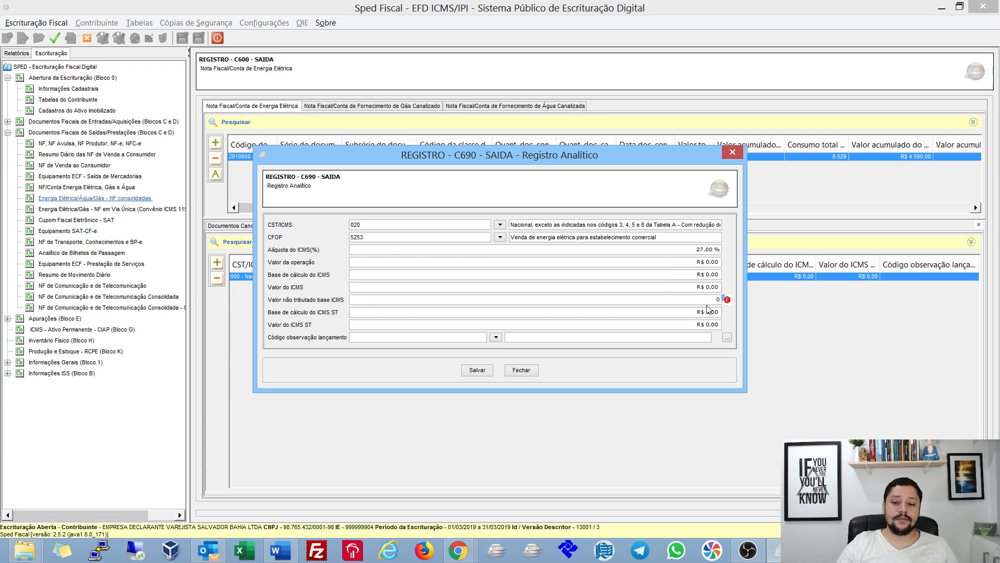
pyautogui.doubleClick(718, 299)
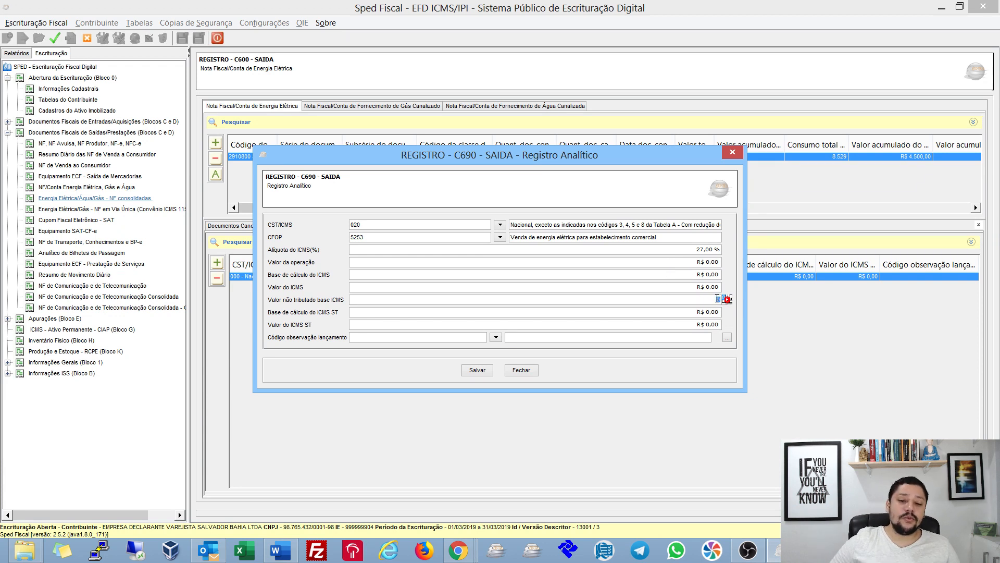
pyautogui.click(696, 263)
pyautogui.click(696, 298)
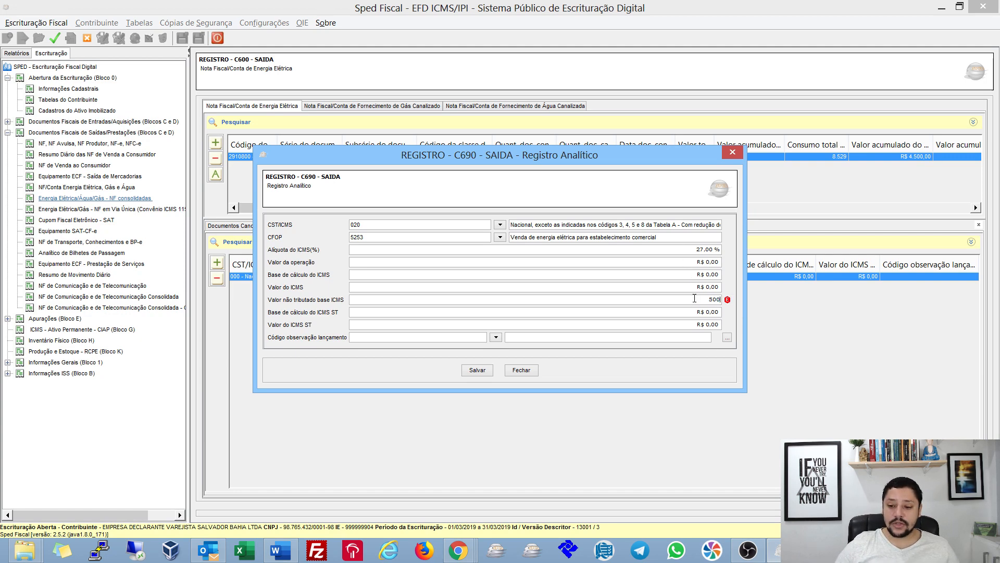
pyautogui.write('500')
pyautogui.press('Tab')
pyautogui.click(477, 370)
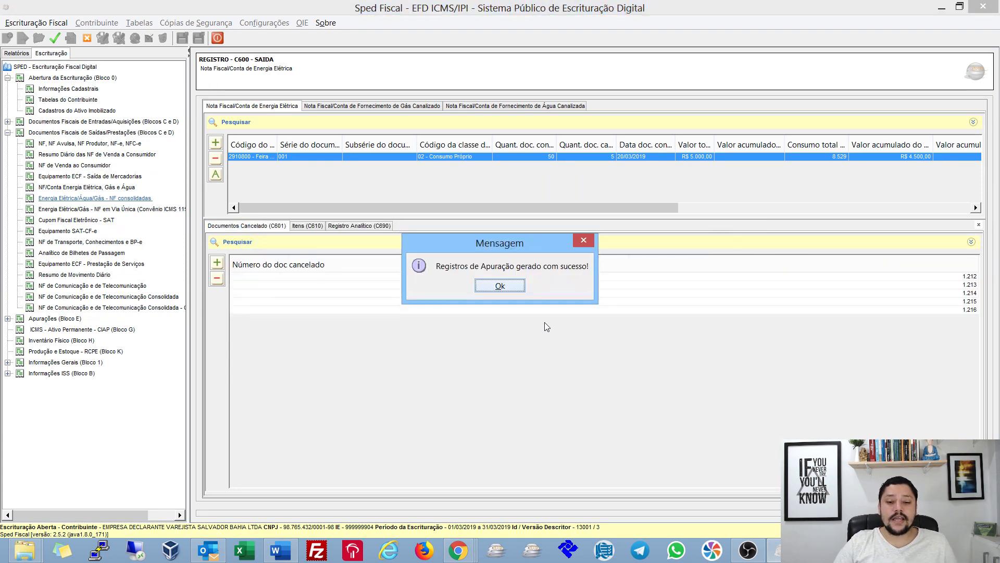
pyautogui.press('Return')
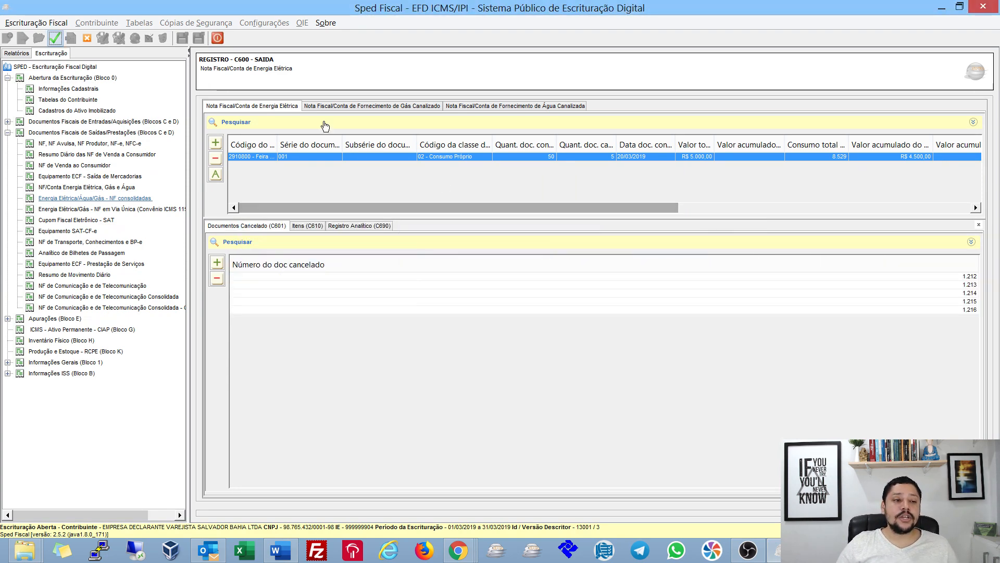
# - Validate the bookkeeping, display the error details, and examine the C610 item flagged in the report
pyautogui.click(56, 39)
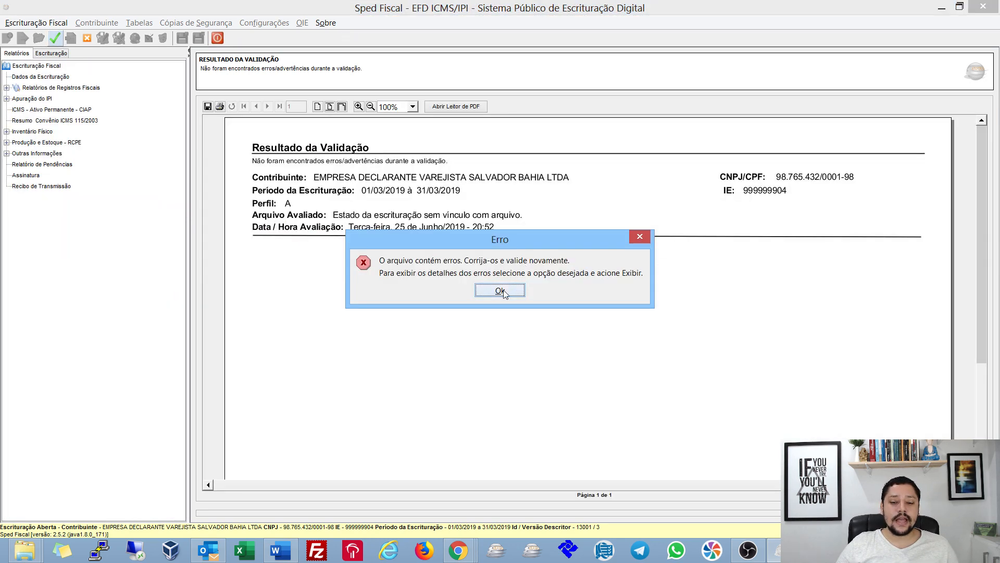
pyautogui.click(511, 284)
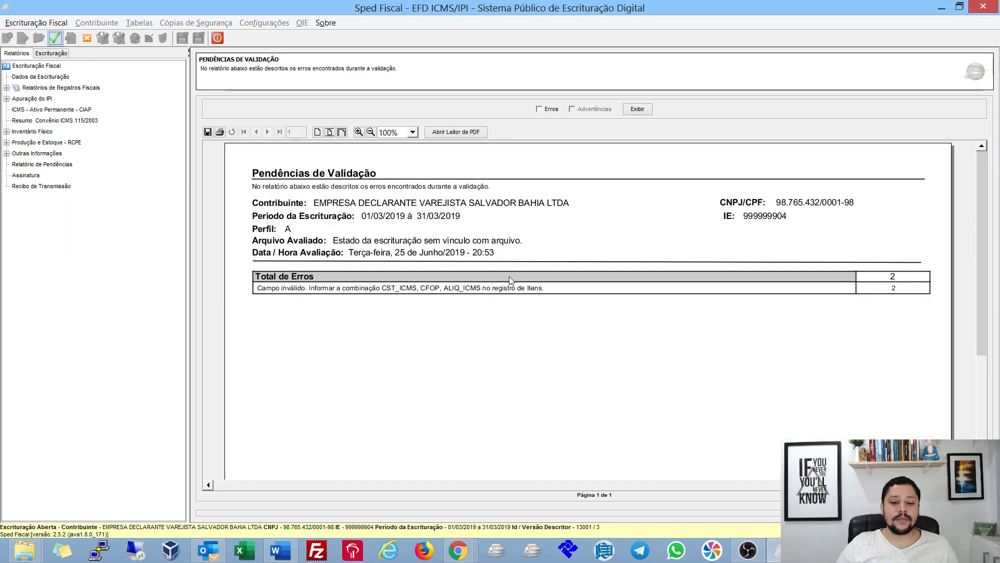
pyautogui.click(546, 109)
pyautogui.click(636, 109)
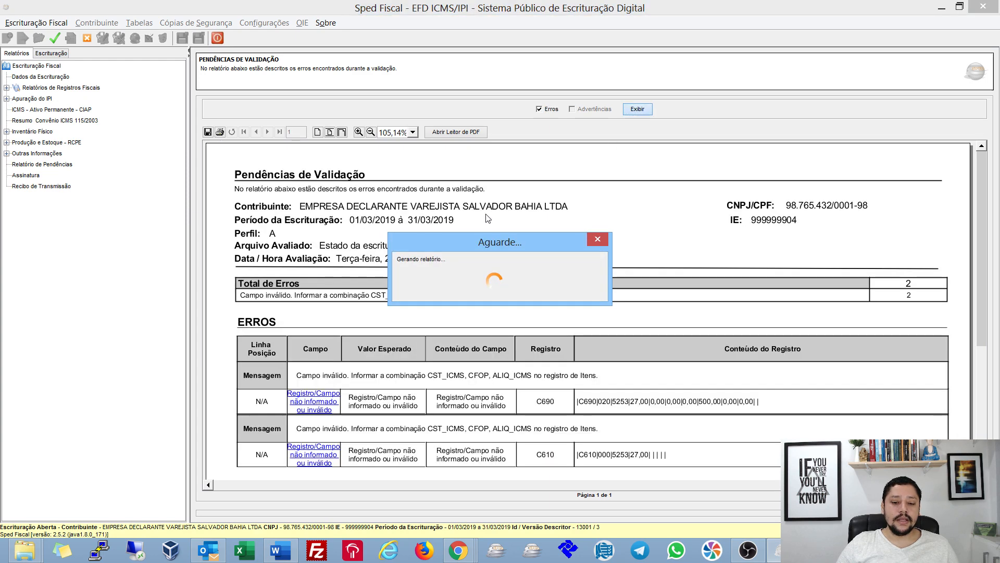
pyautogui.scroll(-3, 485, 234)
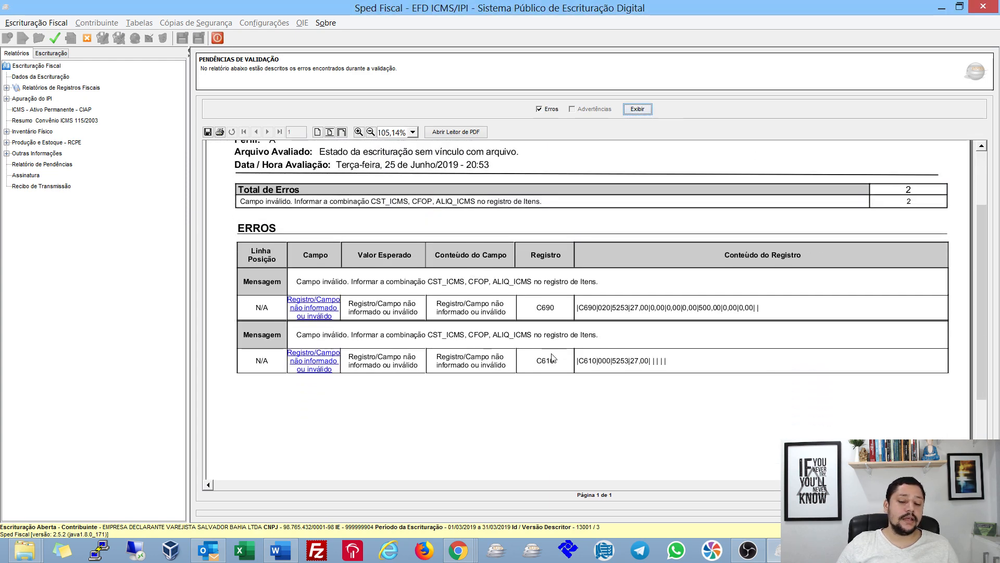
pyautogui.click(321, 365)
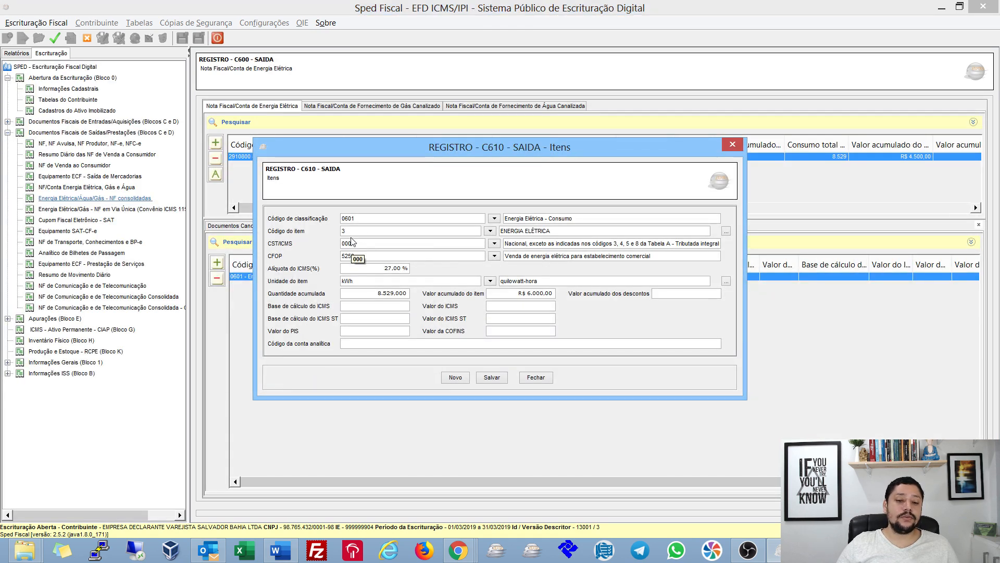
pyautogui.click(536, 377)
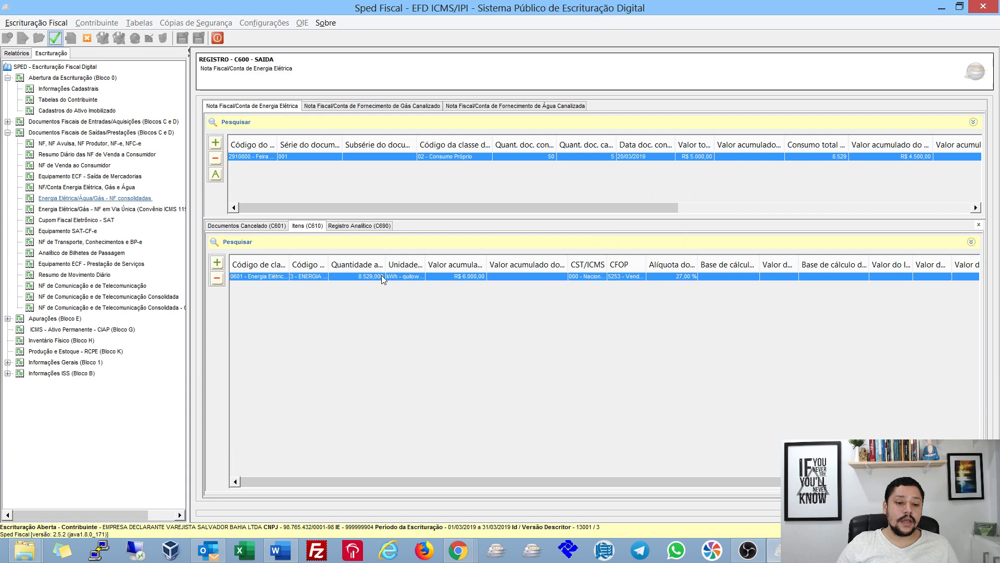
# - Reopen the C690 analytical record and set its CST/ICMS code to 000
pyautogui.click(368, 227)
pyautogui.doubleClick(288, 276)
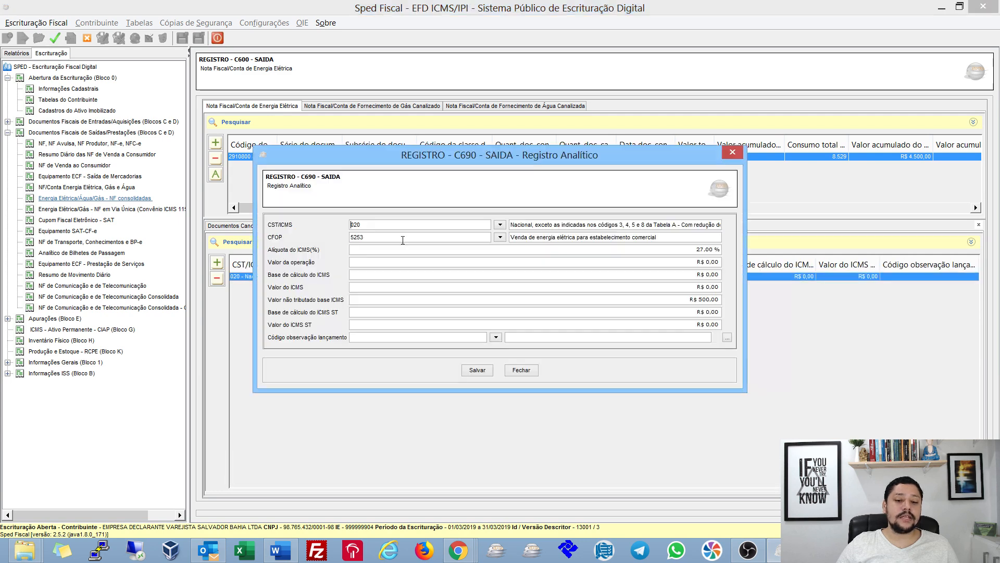
pyautogui.click(359, 228)
pyautogui.press('BackSpace')
pyautogui.write('0')
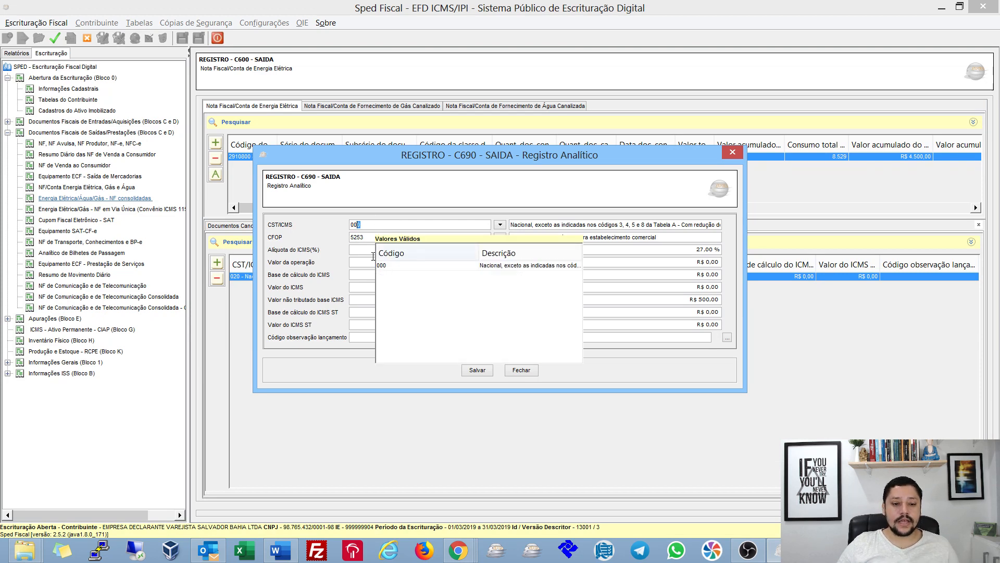
pyautogui.click(365, 251)
# - Save the C690 record with CST 000 and its non-taxed value kept, and validate the bookkeeping again
pyautogui.click(708, 299)
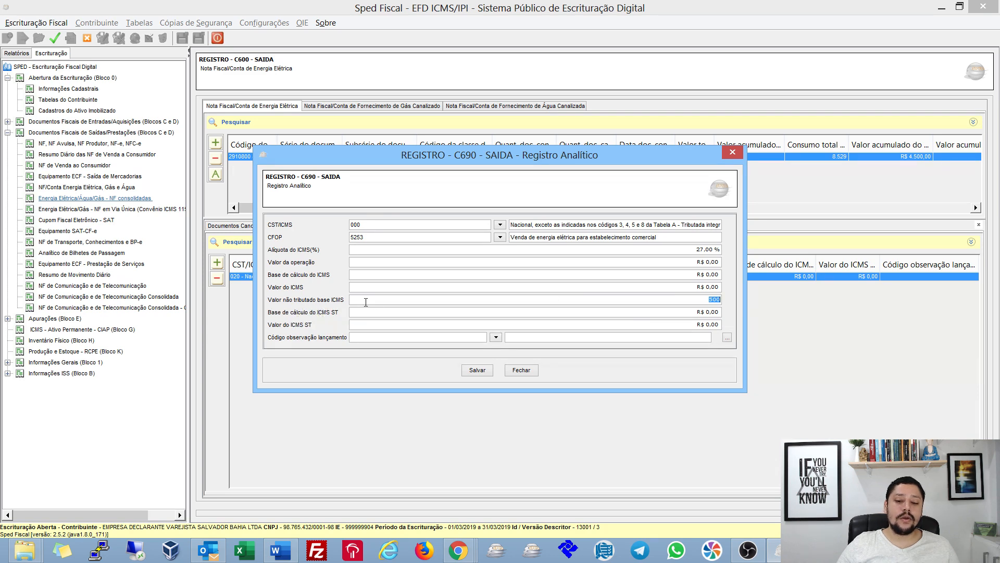
pyautogui.click(477, 371)
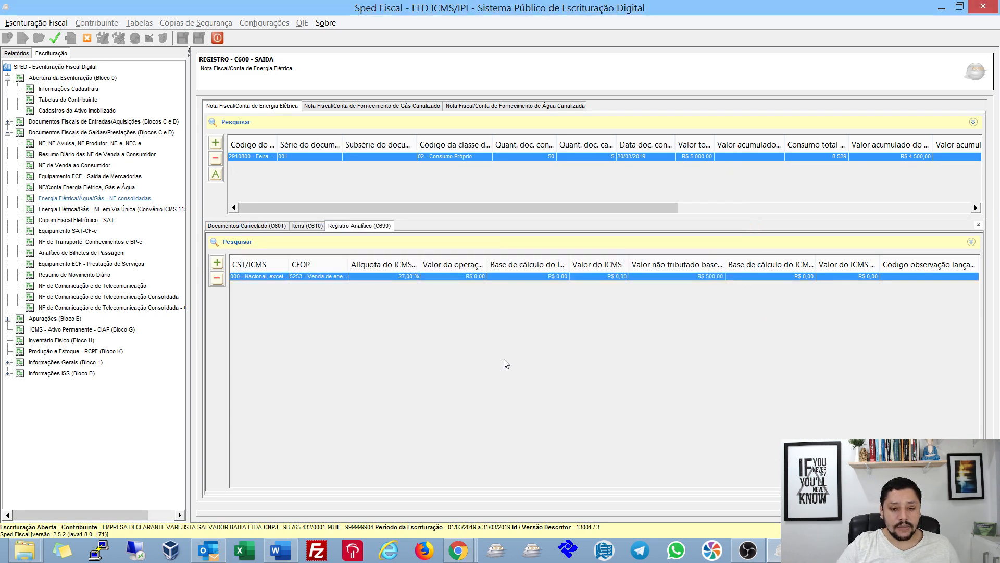
pyautogui.press('Return')
pyautogui.click(55, 38)
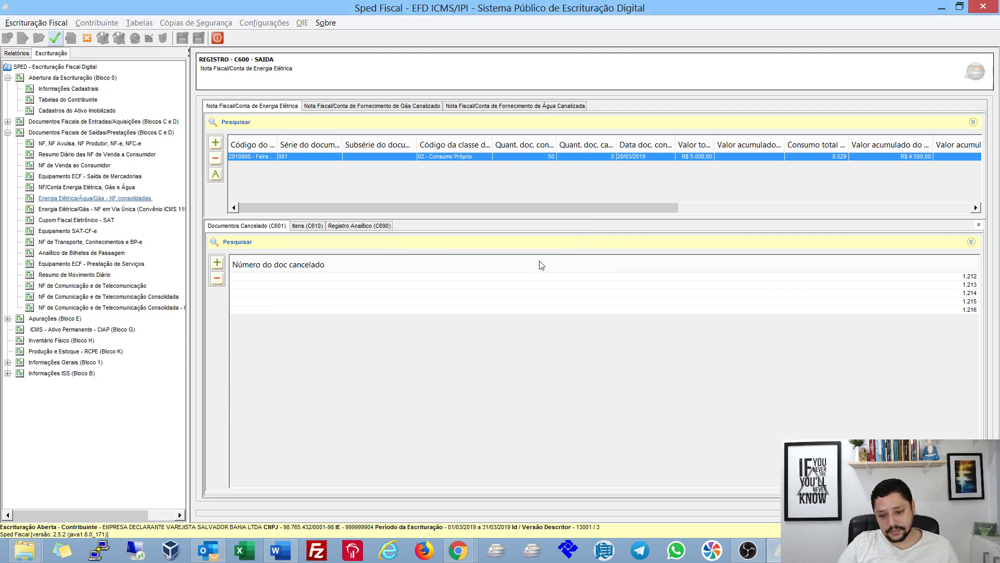
pyautogui.press('Return')
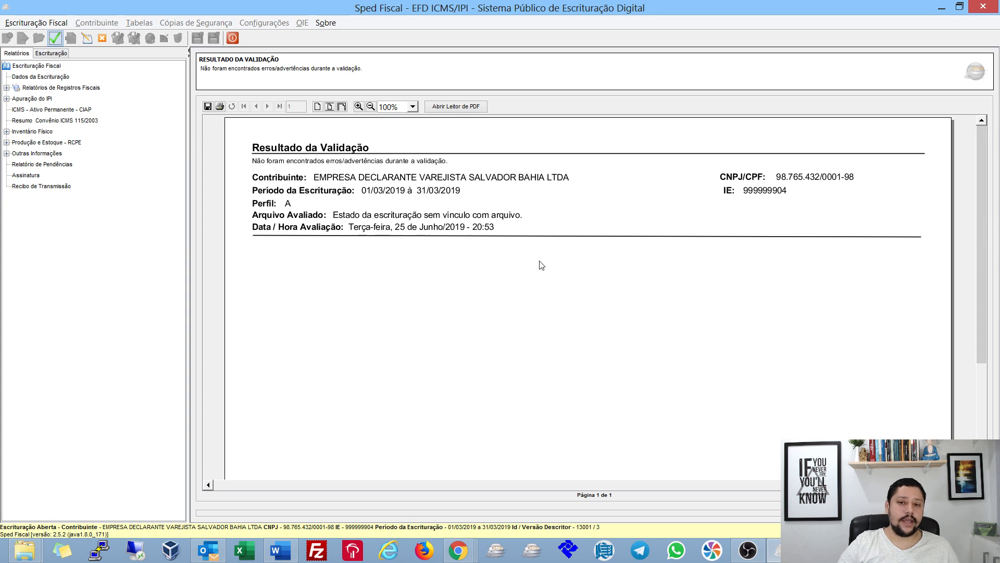
# - Return to editing and review the consolidated energy invoice's C690 analytical record in the list
pyautogui.click(88, 38)
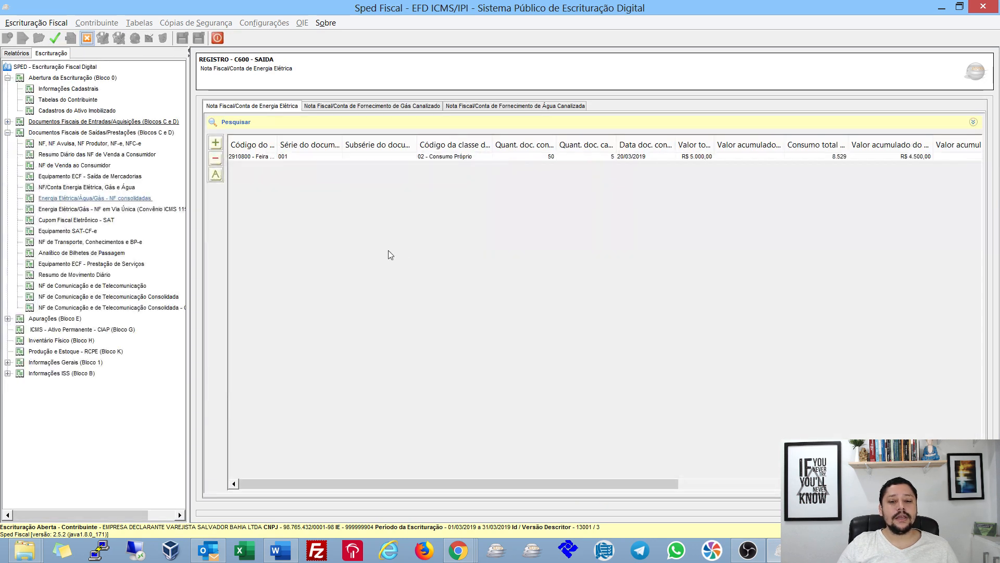
pyautogui.click(403, 156)
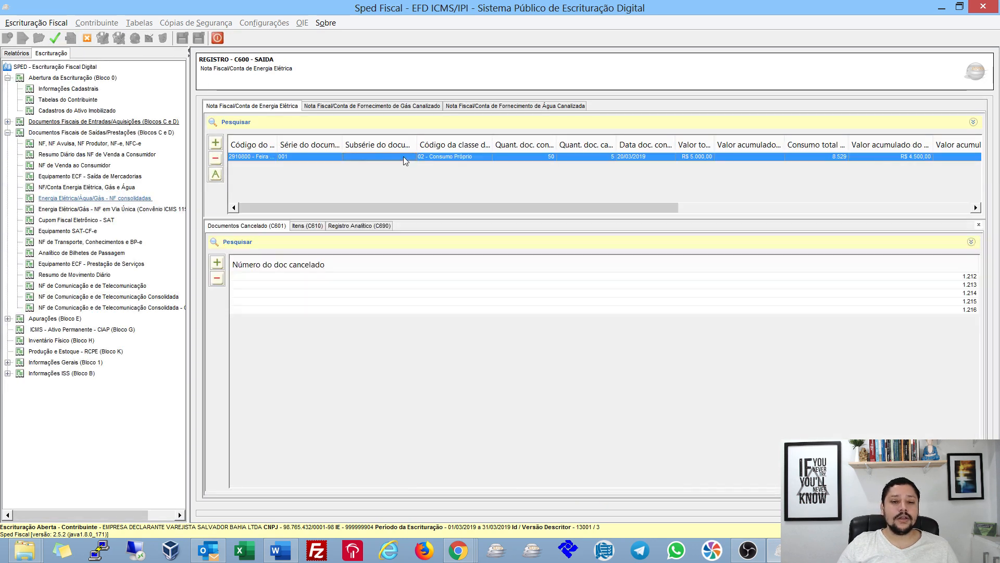
pyautogui.click(376, 226)
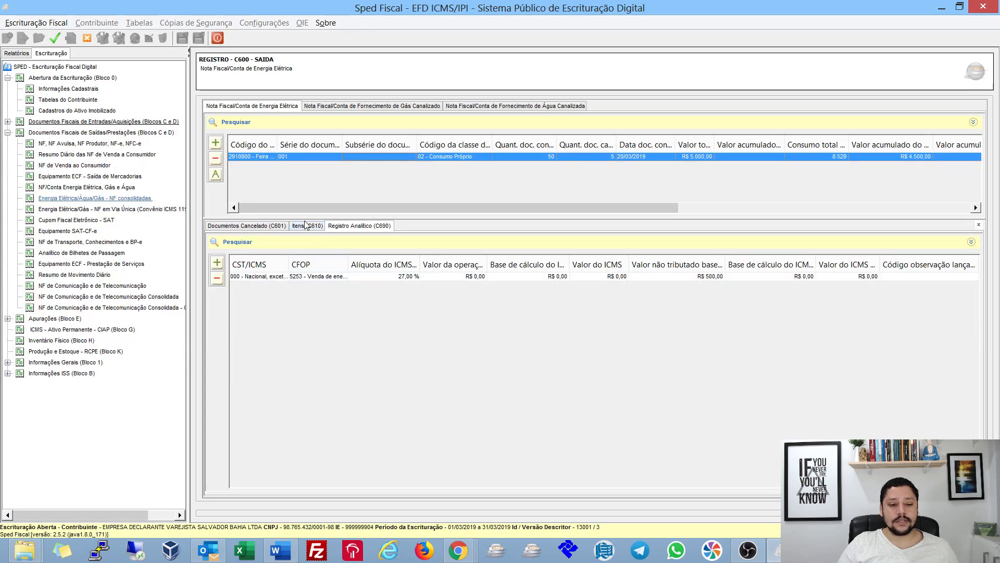
# - Switch to Chrome and close the Guia Prático and Nota Técnica documents, leaving the Aula #025 mind map open
pyautogui.hotkey('alt', 'Tab')
pyautogui.hotkey('alt', 'Tab')
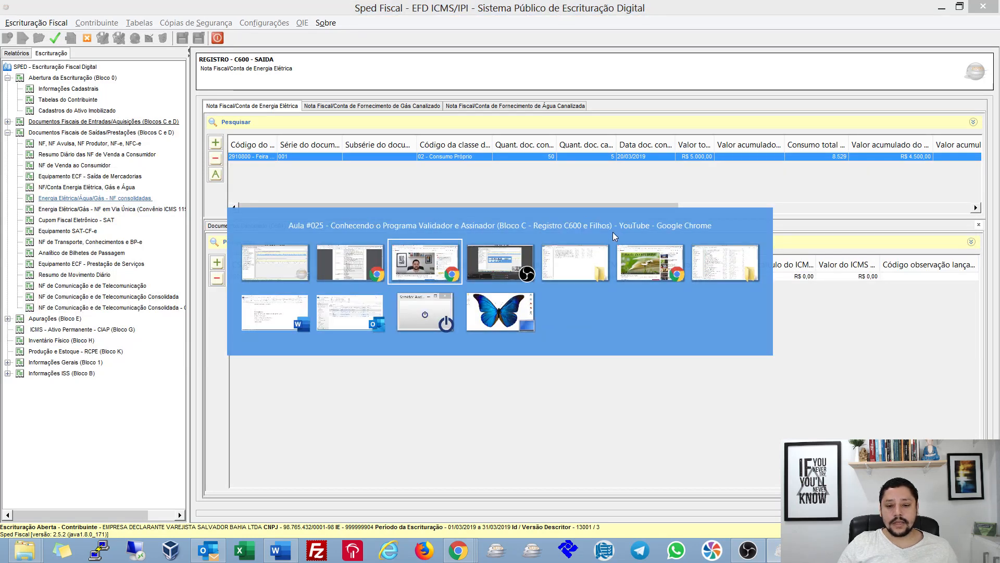
pyautogui.hotkey('alt', 'shift', 'Tab')
pyautogui.click(296, 15)
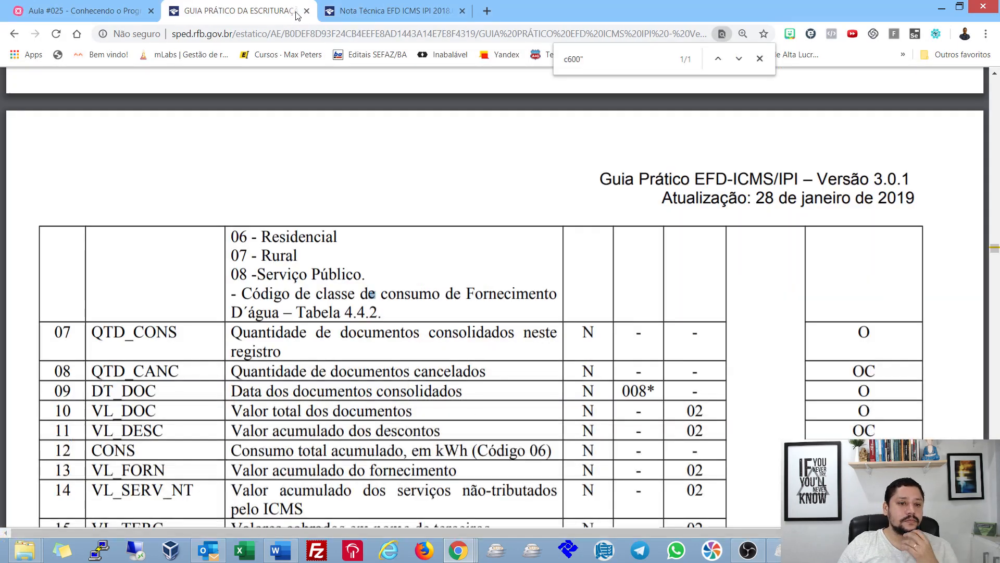
pyautogui.click(307, 11)
pyautogui.click(307, 11)
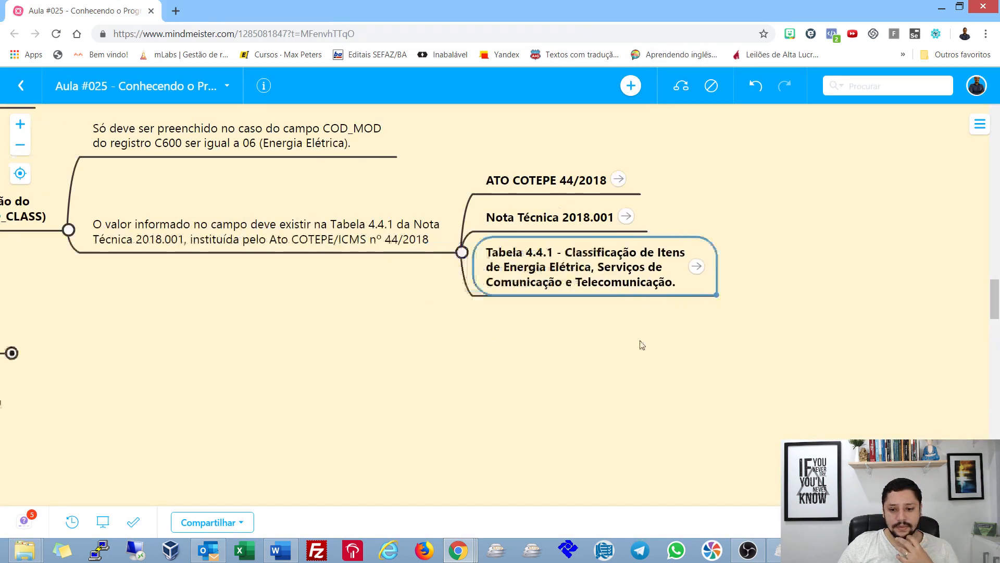
# - Collapse the COD_CLASS field's branch under the C610 register's relevant information in the mind map
pyautogui.click(719, 254)
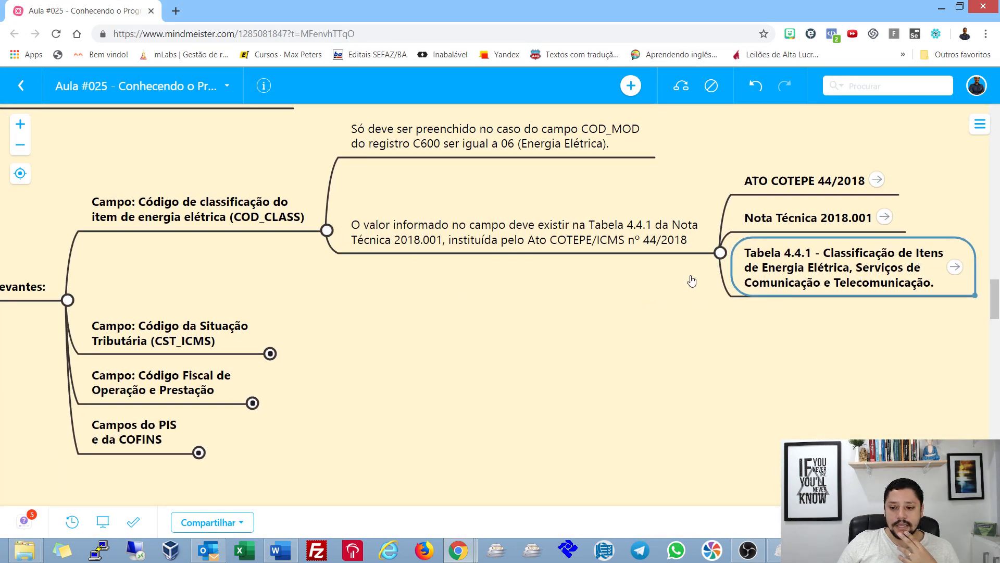
pyautogui.moveTo(802, 362); pyautogui.dragTo(703, 281)
pyautogui.click(619, 180)
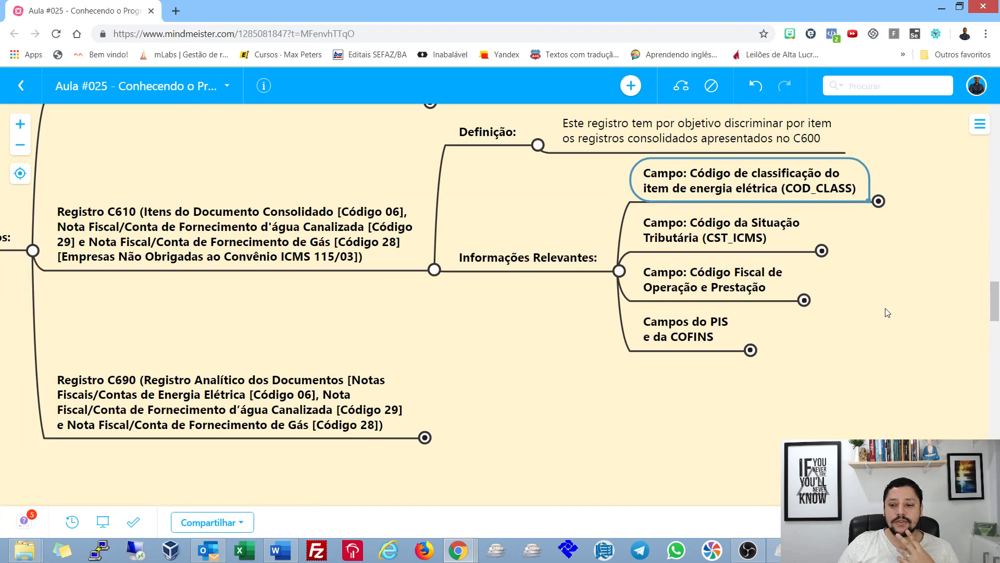
# - Expand the C610 CST_ICMS field's branch and its Regras para o ICMS Normal sub-branch in the mind map
pyautogui.moveTo(886, 313); pyautogui.dragTo(493, 268)
pyautogui.click(438, 217)
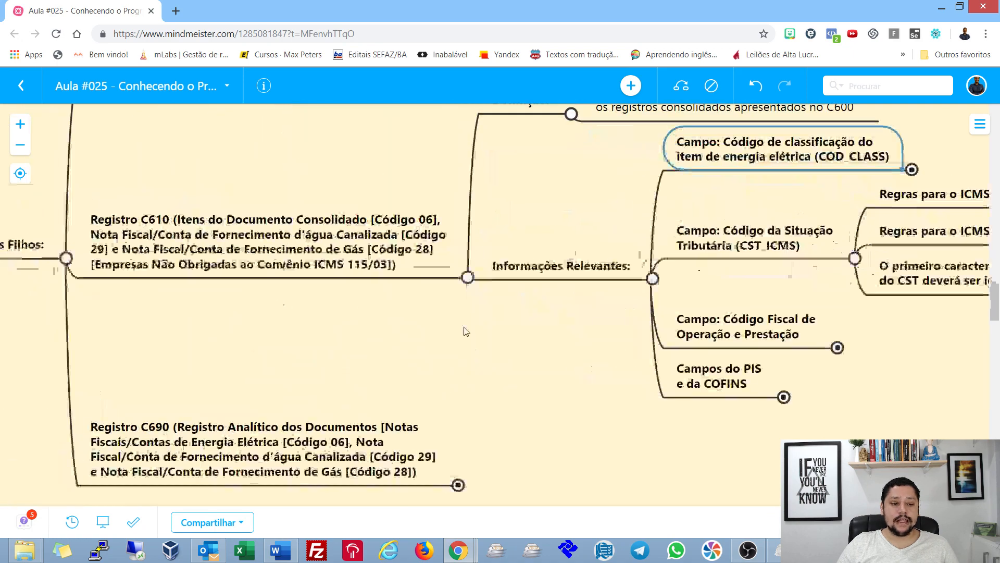
pyautogui.click(316, 229)
pyautogui.moveTo(546, 208); pyautogui.dragTo(125, 178)
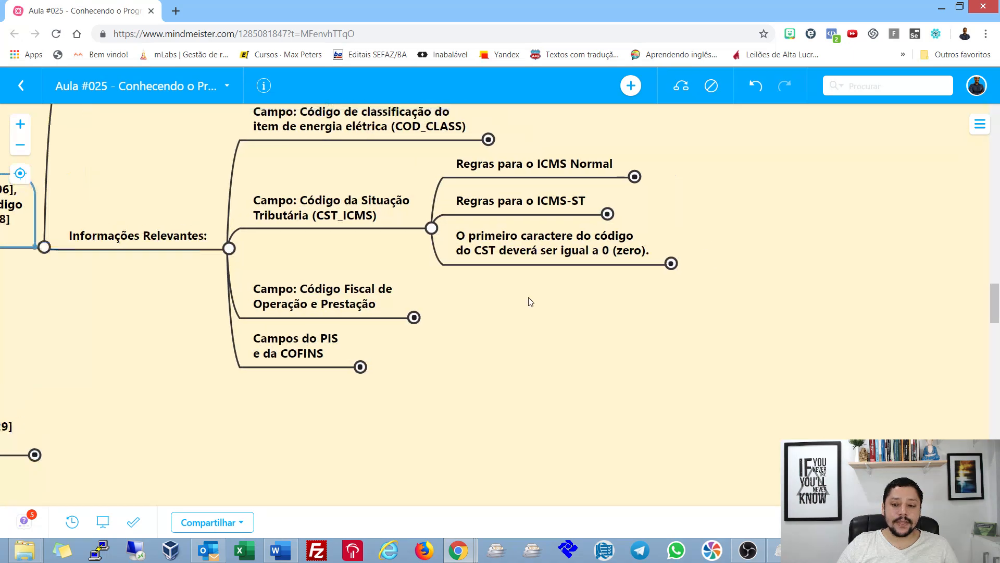
pyautogui.moveTo(528, 298); pyautogui.dragTo(307, 299)
pyautogui.click(413, 178)
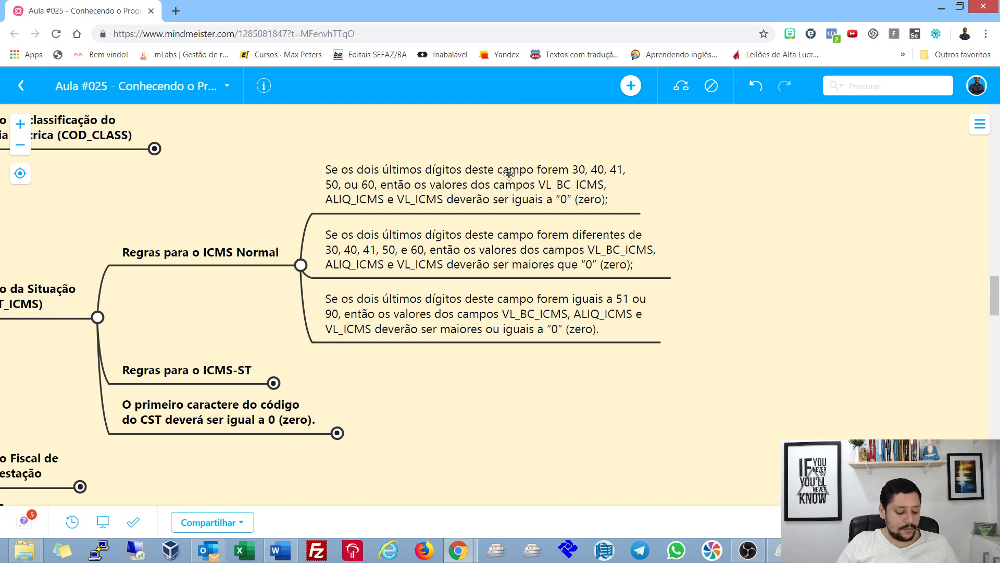
# - Switch to Sped Fiscal, open the energy invoice's C610 item and examine its CST/ICMS and ICMS value fields
pyautogui.hotkey('alt', 'Tab')
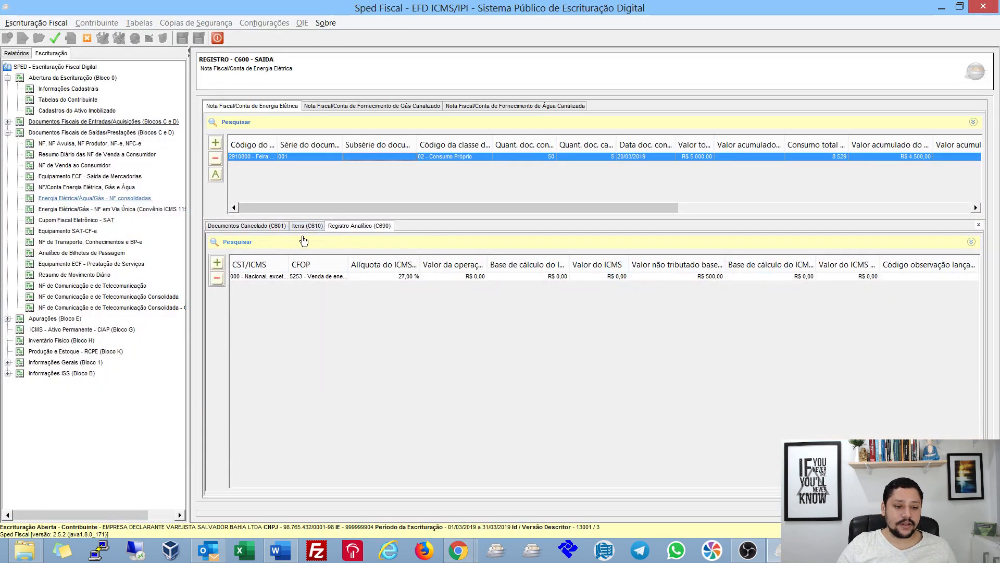
pyautogui.click(307, 225)
pyautogui.doubleClick(310, 276)
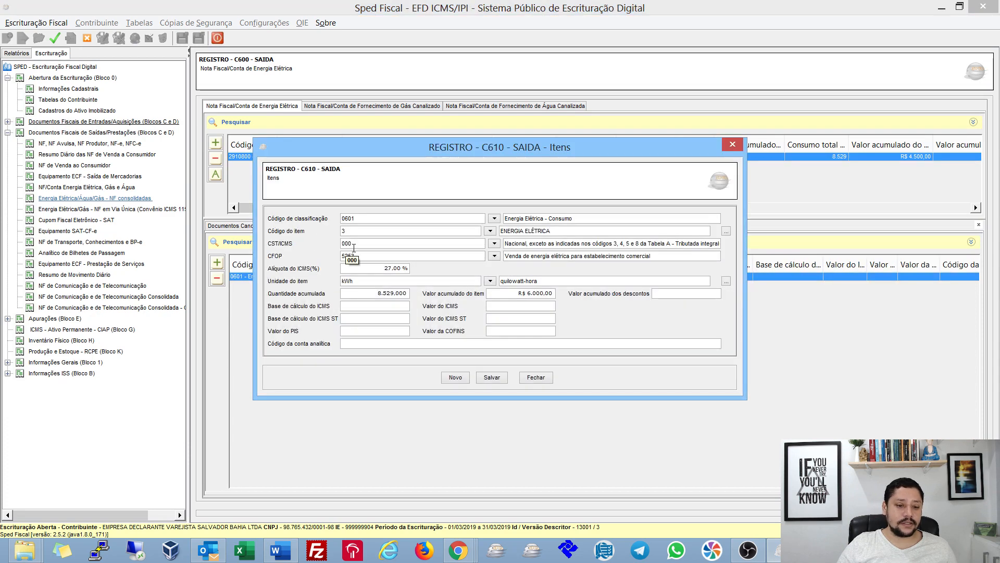
pyautogui.moveTo(368, 247); pyautogui.dragTo(300, 238)
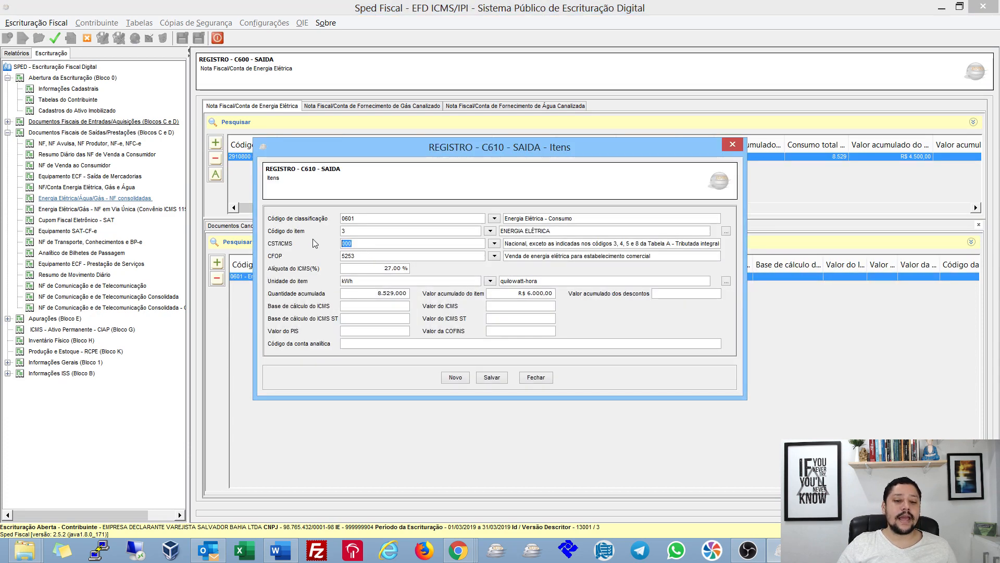
pyautogui.hotkey('alt', 'Tab')
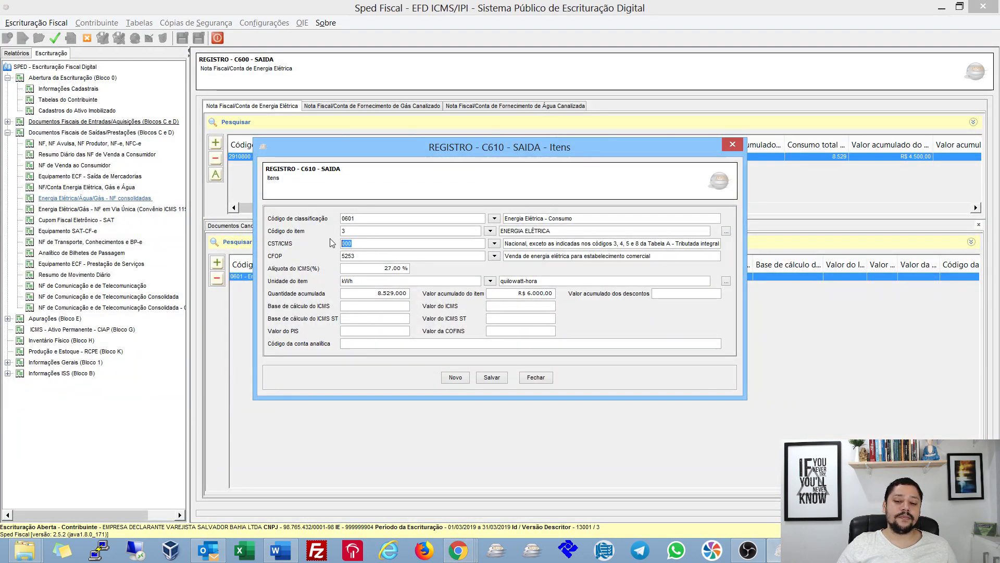
pyautogui.click(499, 306)
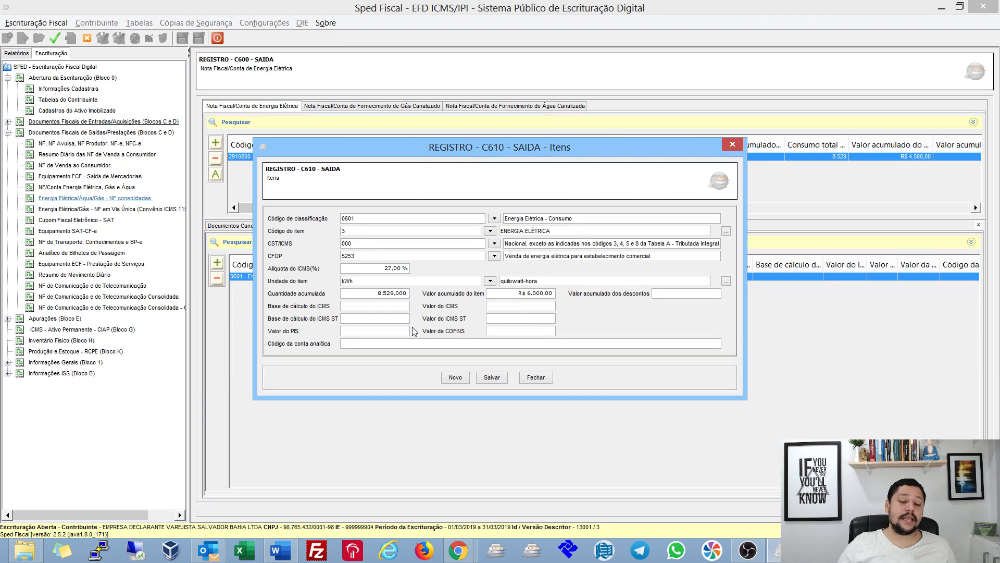
pyautogui.click(348, 244)
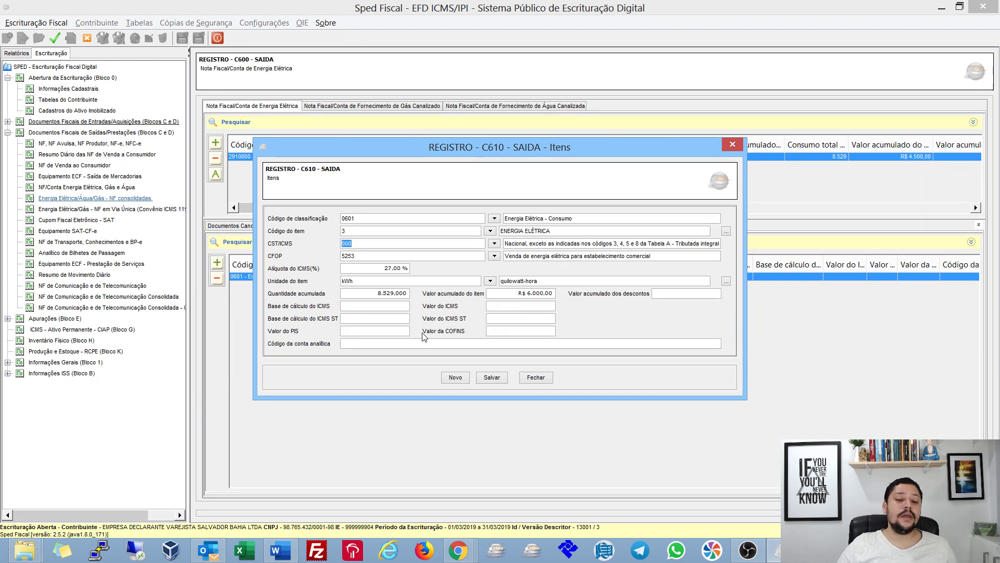
pyautogui.click(521, 305)
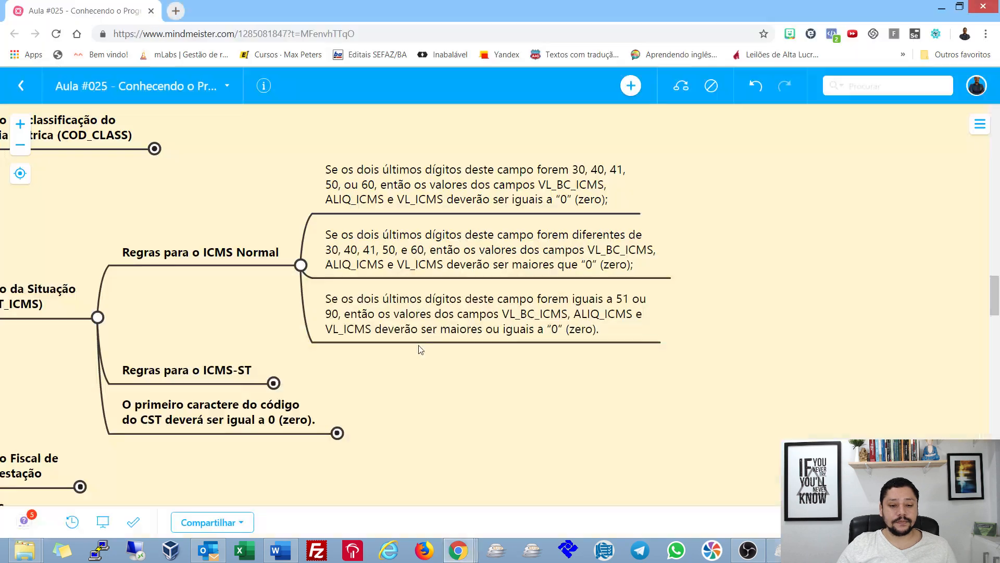
# - Return to the mind map and review the ICMS Normal rules for CST endings 51 or 90 and 30, 40, 41, 50 or 60
pyautogui.hotkey('alt', 'Tab')
pyautogui.click(411, 324)
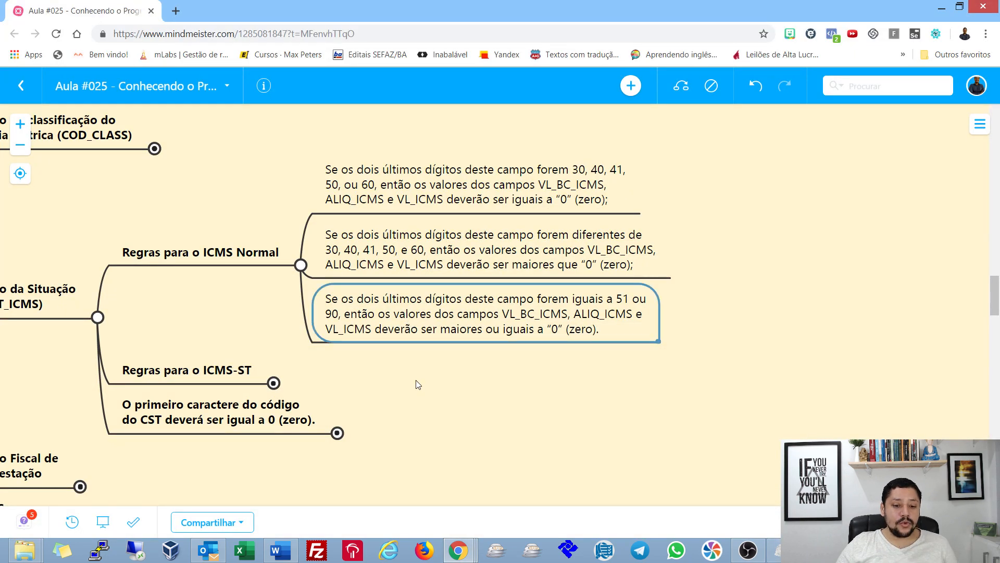
pyautogui.moveTo(416, 381); pyautogui.dragTo(384, 311)
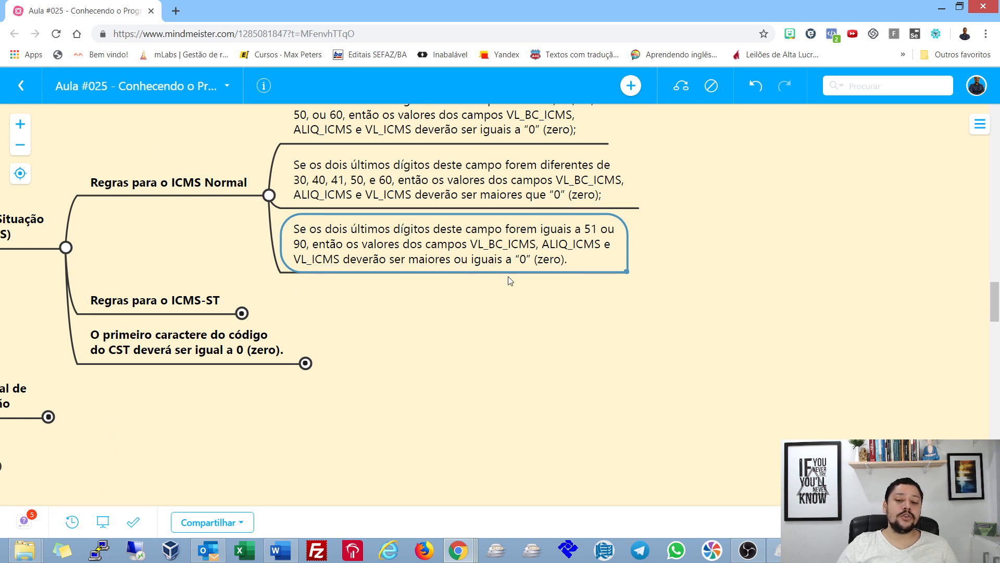
pyautogui.hotkey('alt', 'Tab')
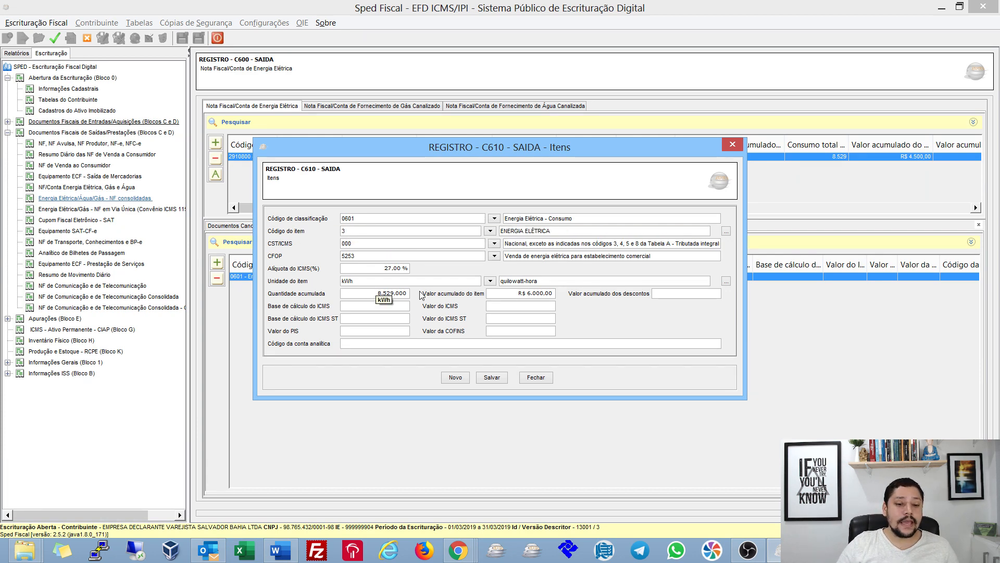
pyautogui.hotkey('alt', 'Tab')
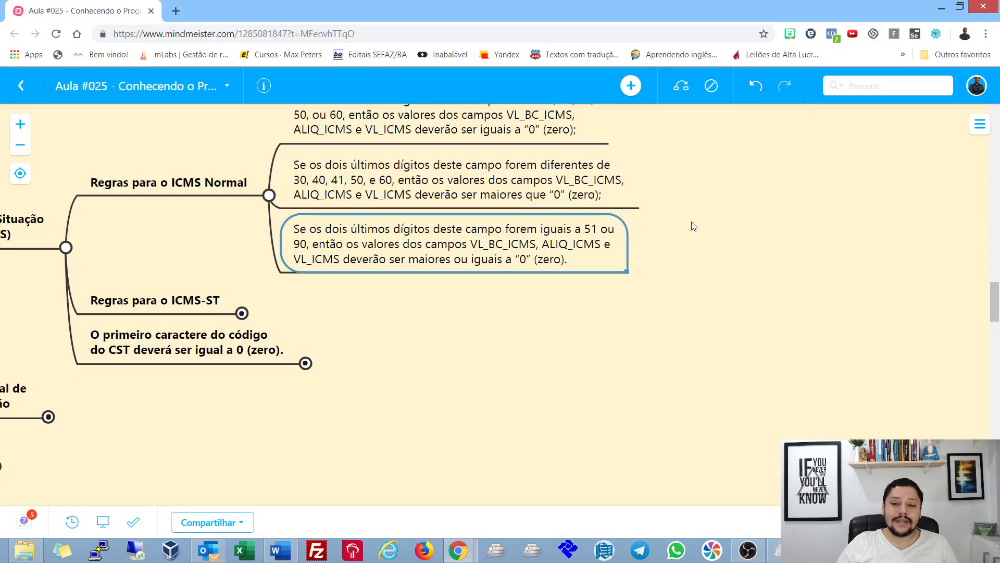
pyautogui.moveTo(693, 226); pyautogui.dragTo(692, 308)
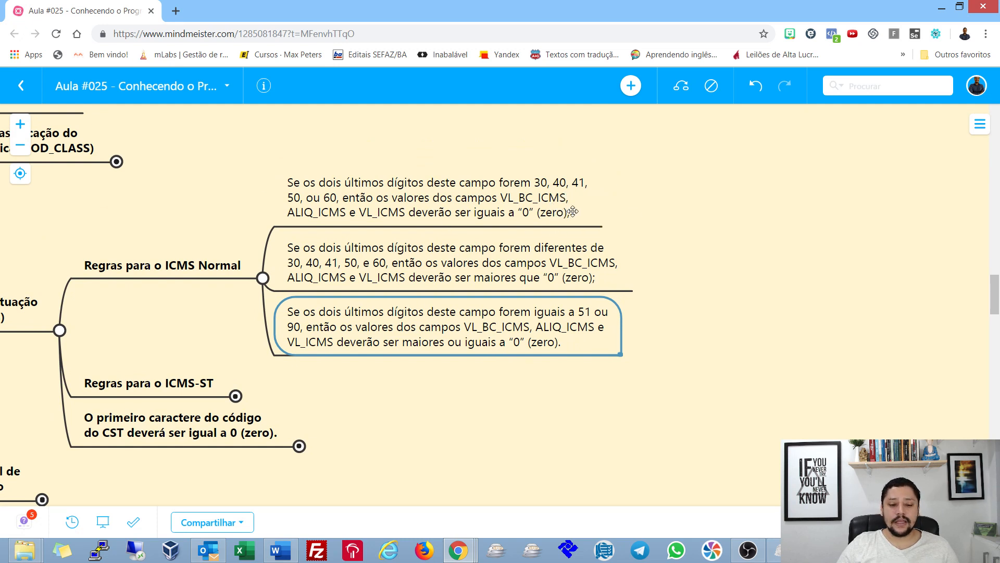
pyautogui.click(573, 186)
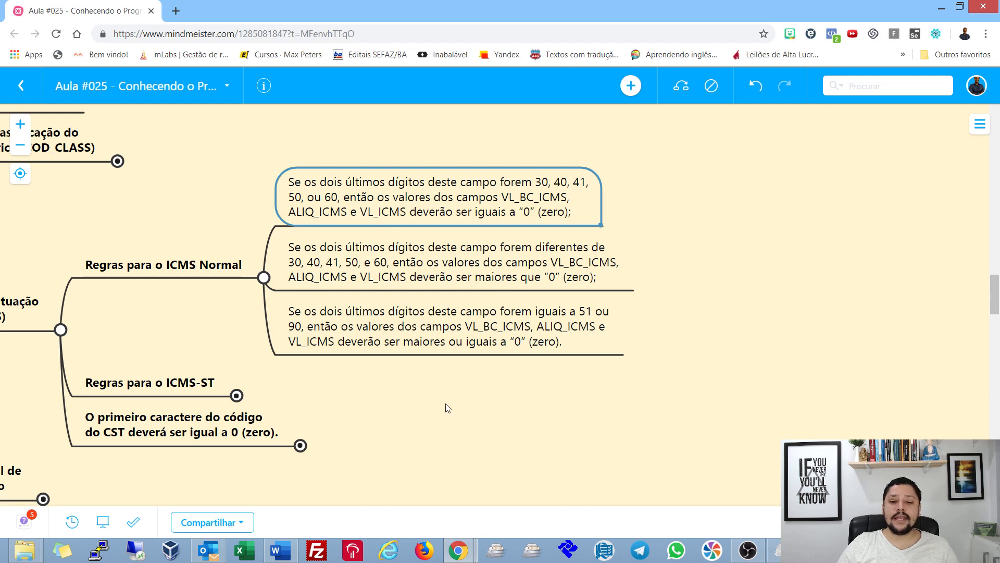
# - Check the note under the CST first-character topic, collapse that topic again and expand the Regras para o ICMS-ST branch
pyautogui.moveTo(446, 403); pyautogui.dragTo(460, 349)
pyautogui.click(314, 391)
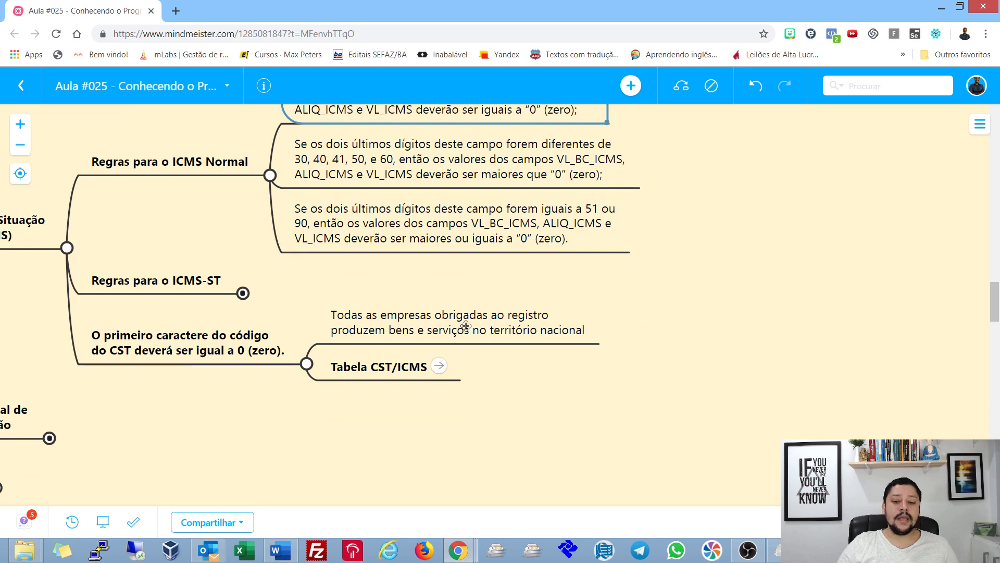
pyautogui.click(461, 326)
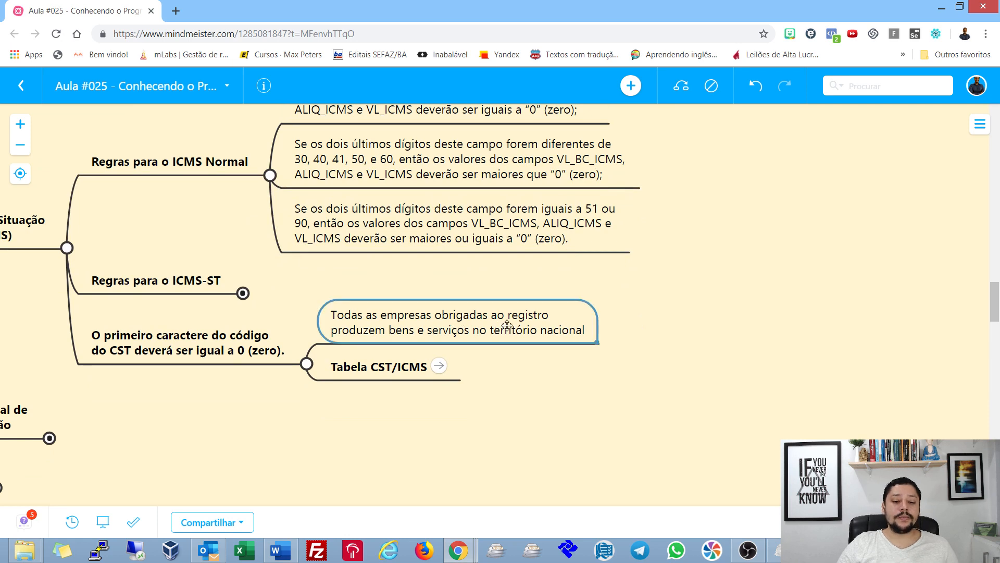
pyautogui.click(243, 294)
pyautogui.click(306, 368)
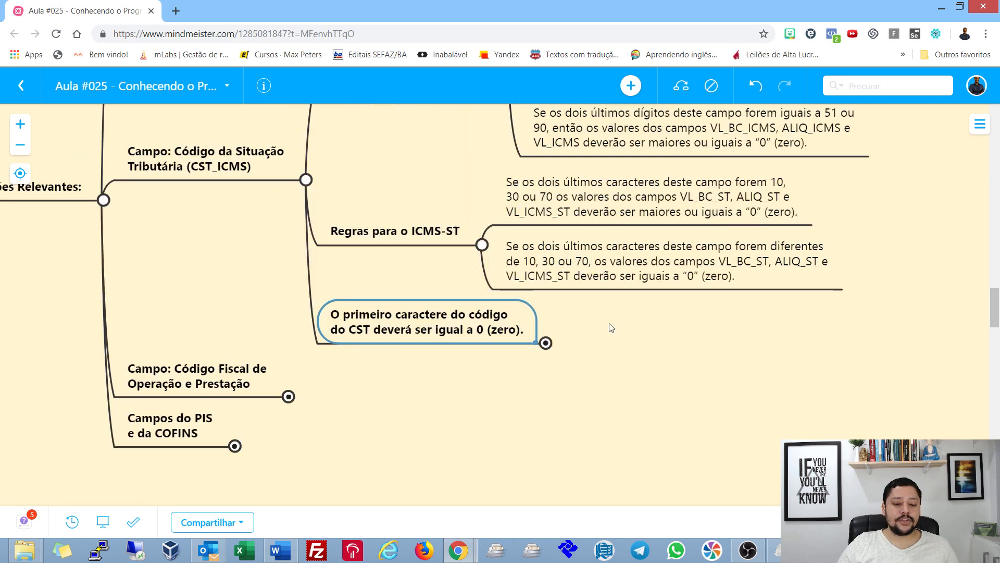
# - Review the ICMS-ST rule for CST endings 10, 30 or 70 against the C610 item's ICMS ST fields in Sped Fiscal
pyautogui.moveTo(668, 339); pyautogui.dragTo(405, 405)
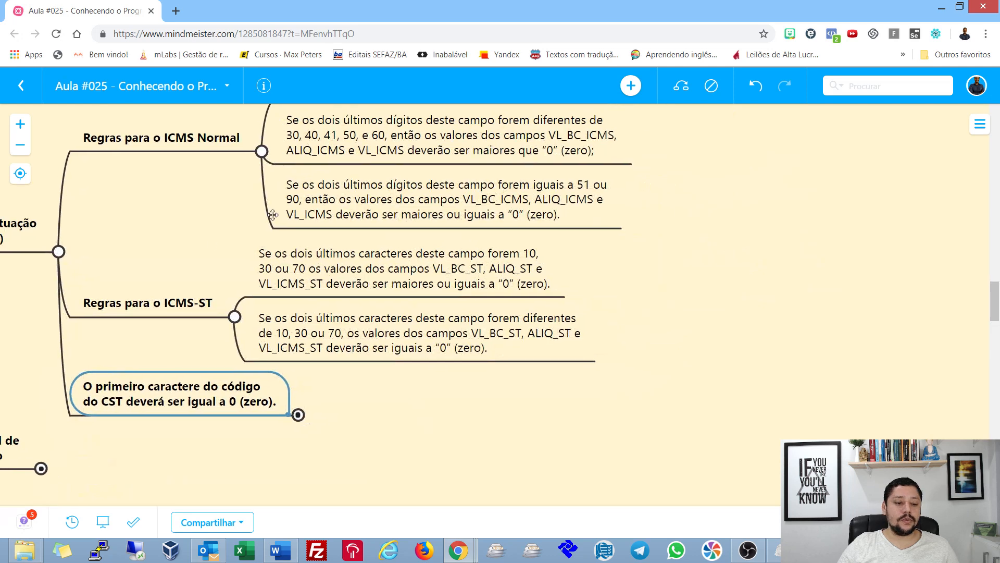
pyautogui.click(161, 309)
pyautogui.click(381, 275)
pyautogui.moveTo(708, 282); pyautogui.dragTo(813, 263)
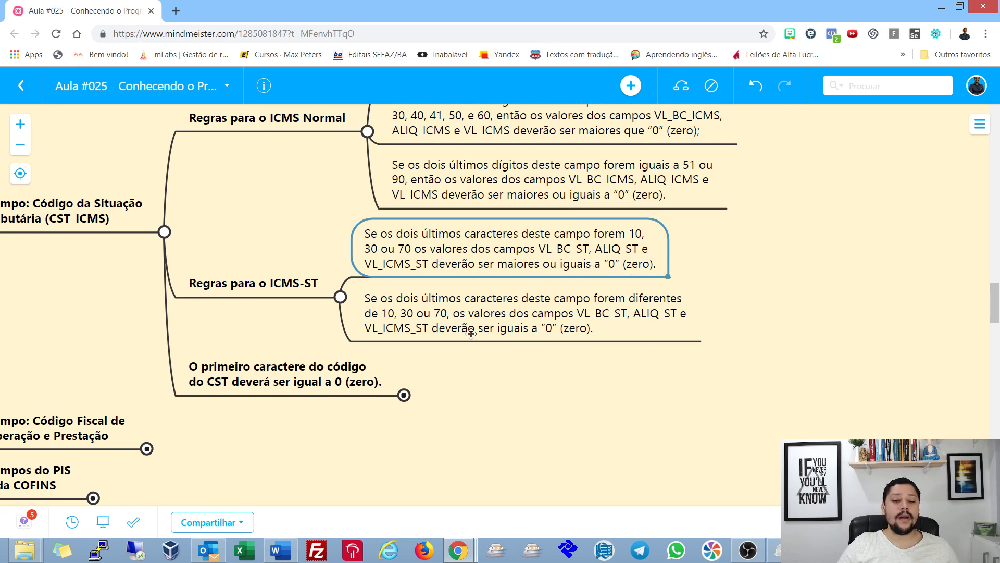
pyautogui.hotkey('alt', 'Tab')
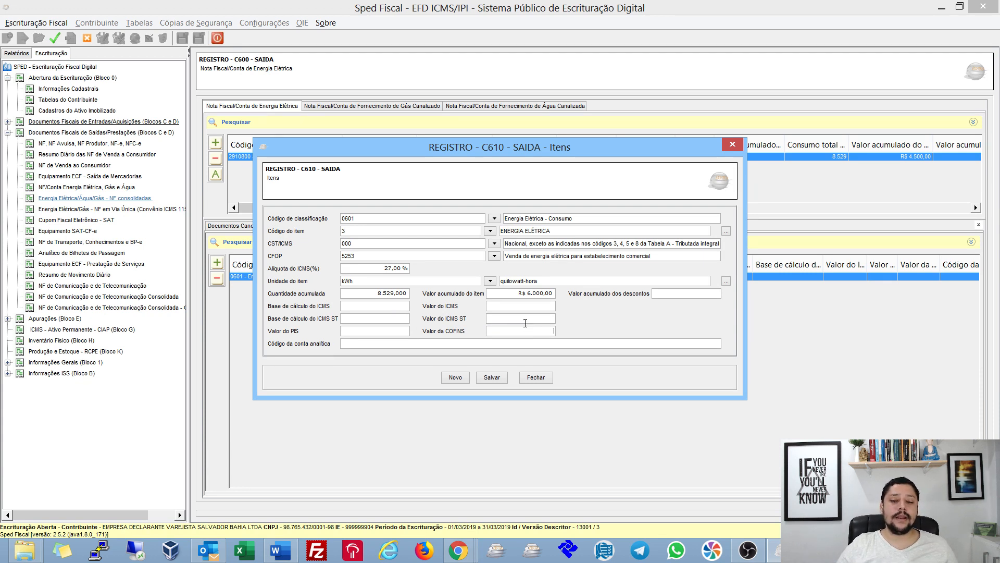
pyautogui.hotkey('alt', 'Tab')
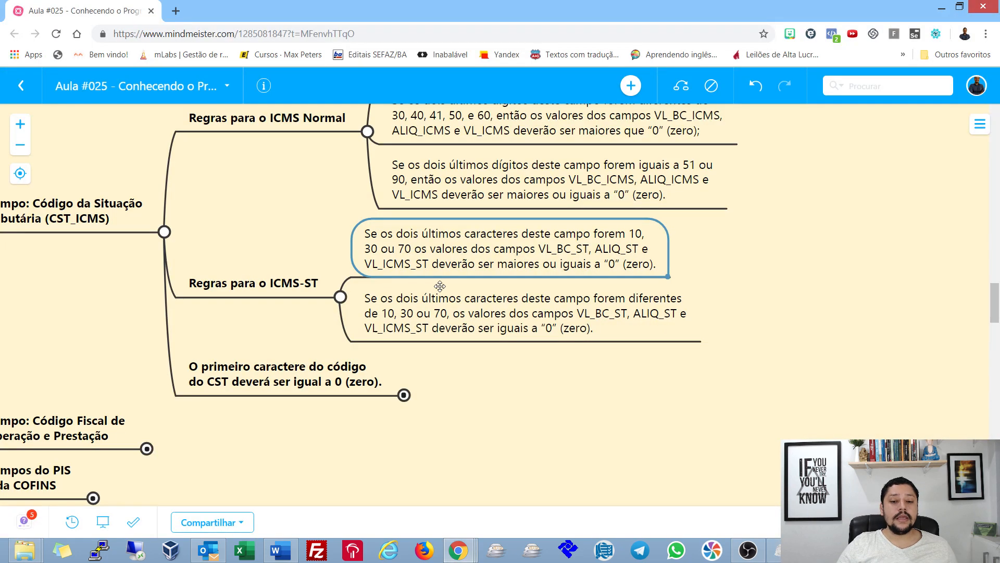
# - Compare the mind map's CST first-character rule with the CST/ICMS code and its Nacional description in the C610 item in Sped Fiscal
pyautogui.click(255, 374)
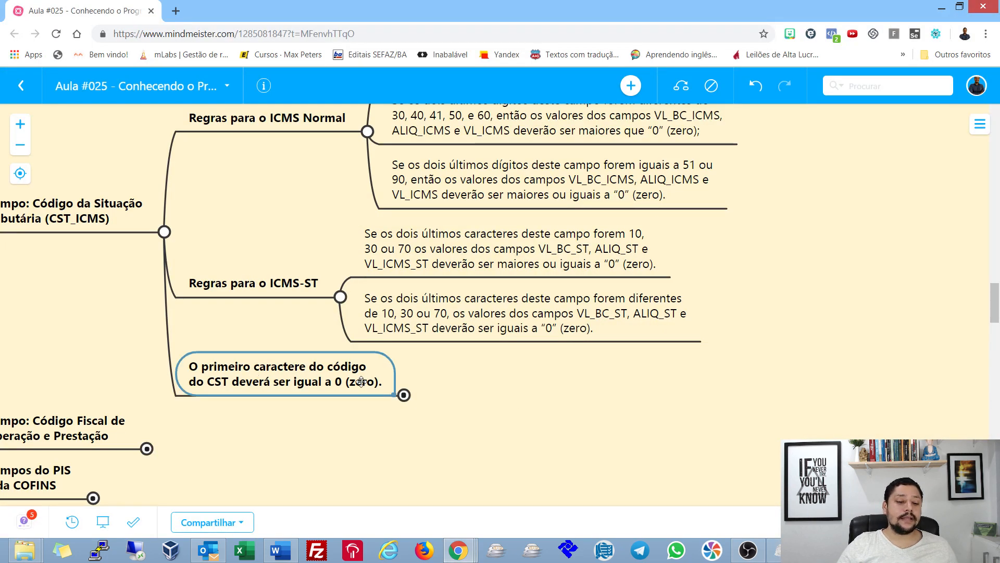
pyautogui.scroll(-1, 355, 417)
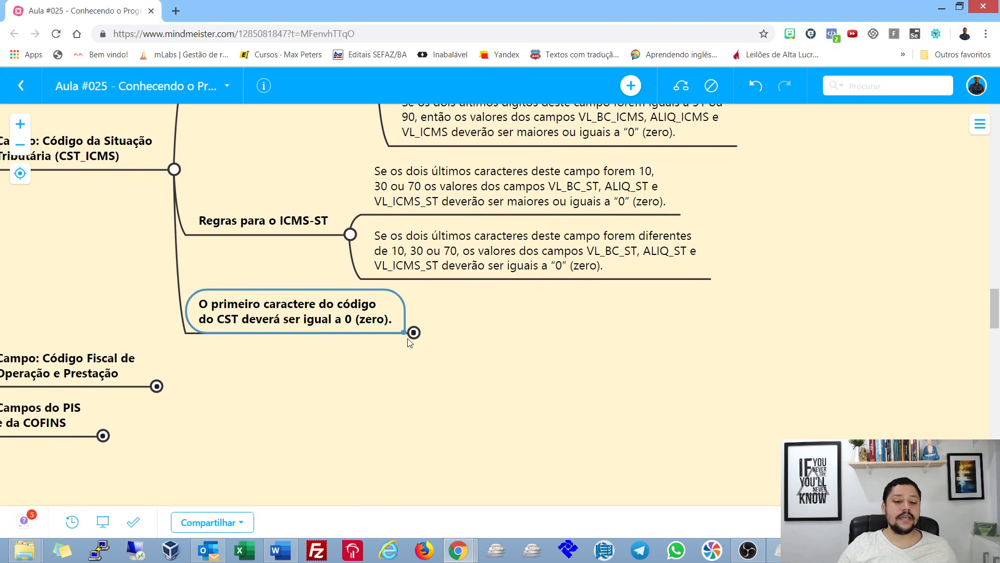
pyautogui.moveTo(487, 339); pyautogui.dragTo(467, 339)
pyautogui.hotkey('alt', 'Tab')
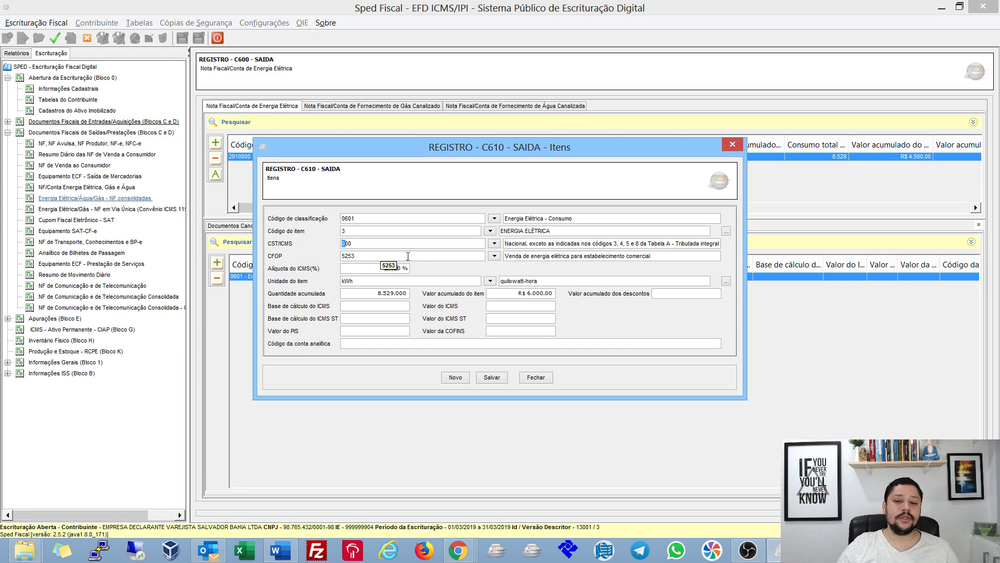
pyautogui.doubleClick(513, 244)
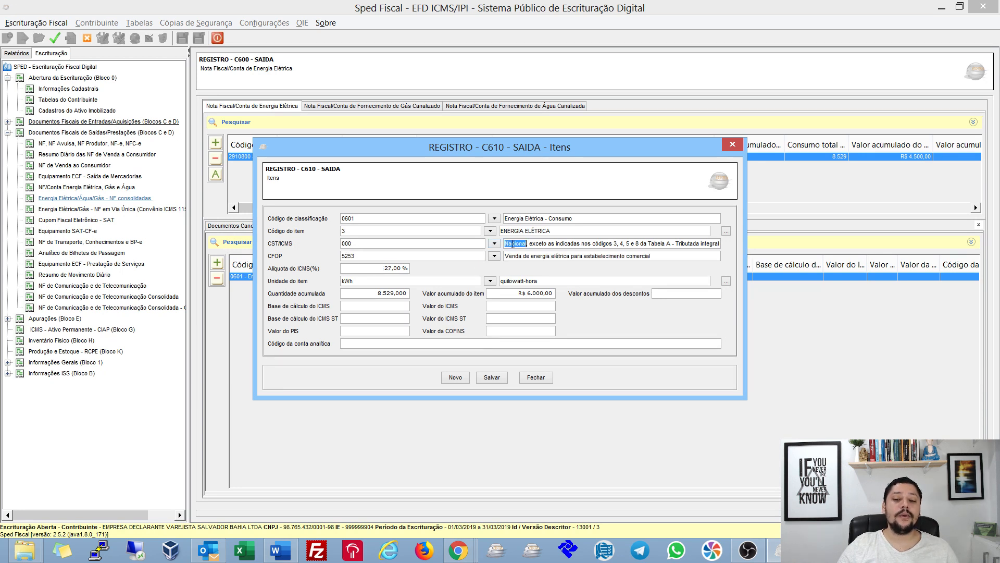
# - Close the C610 item and view the C600 lists for piped gas and piped water invoices
pyautogui.click(535, 377)
pyautogui.click(373, 106)
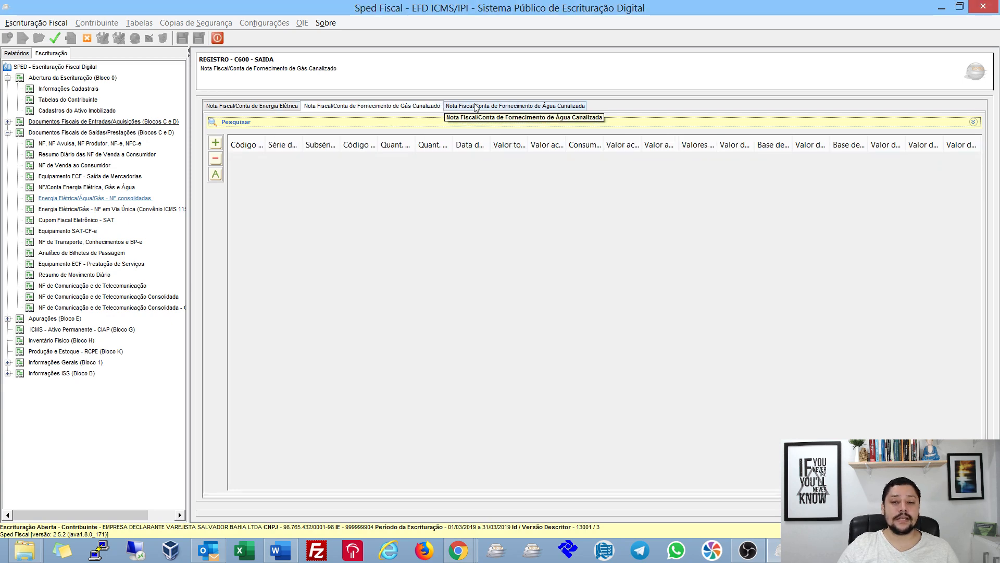
pyautogui.click(471, 106)
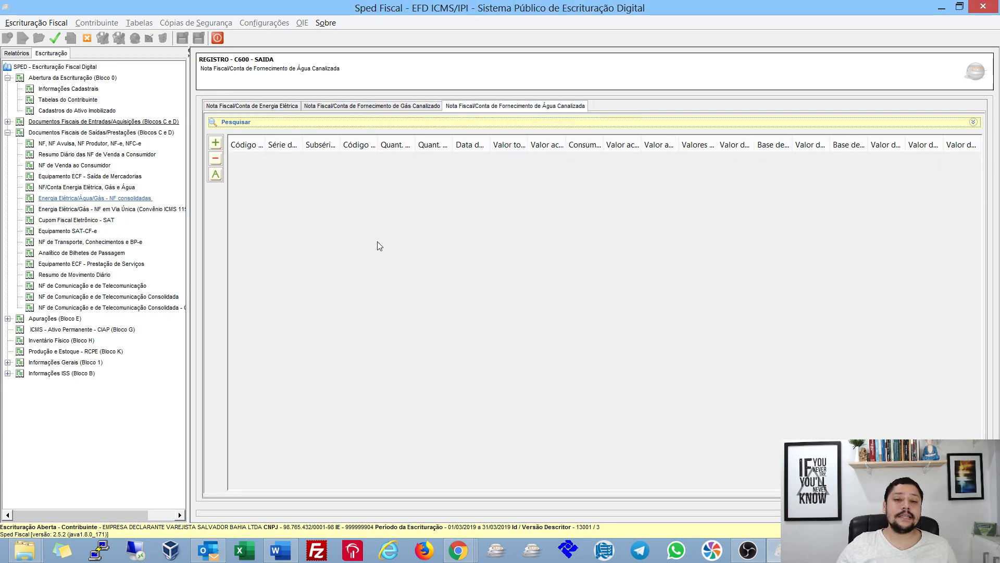
# - Return to the mind map, expand the CST first-character branch and select its note about companies producing in national territory
pyautogui.hotkey('alt', 'Tab')
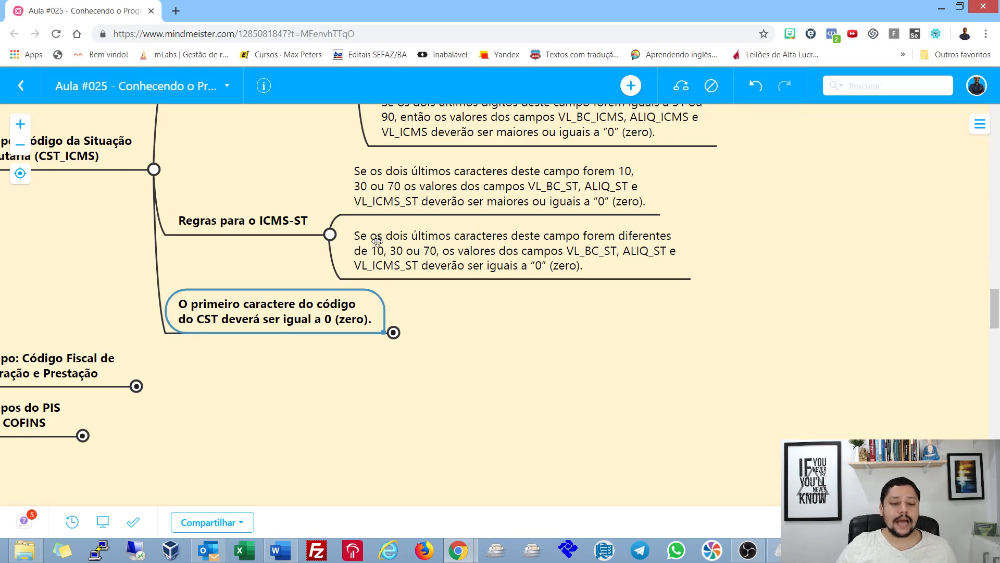
pyautogui.click(394, 332)
pyautogui.click(496, 305)
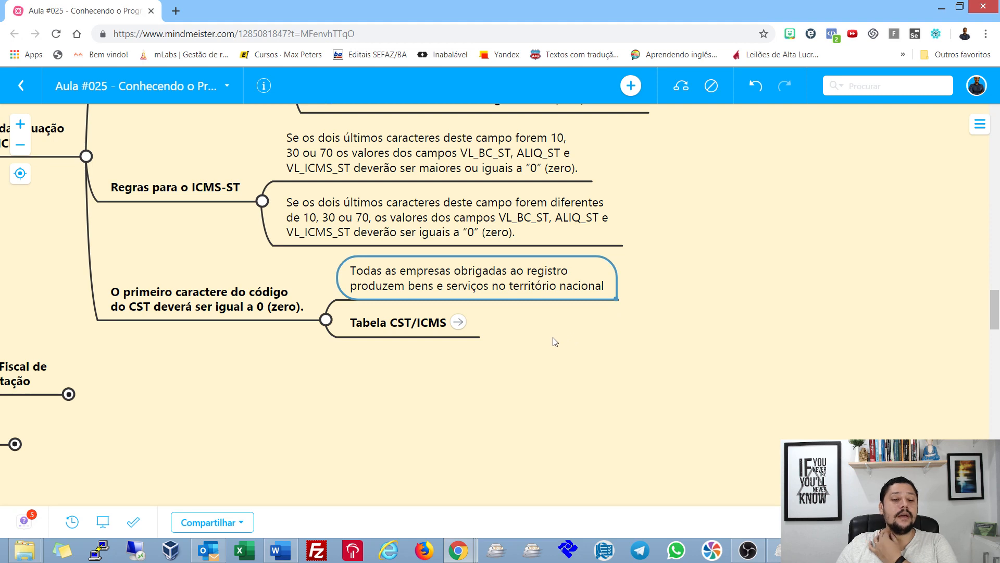
# - Review the ICMS Normal rules and the ICMS-ST rule for CST endings 10, 30 or 70 in the mind map
pyautogui.scroll(3, 556, 341)
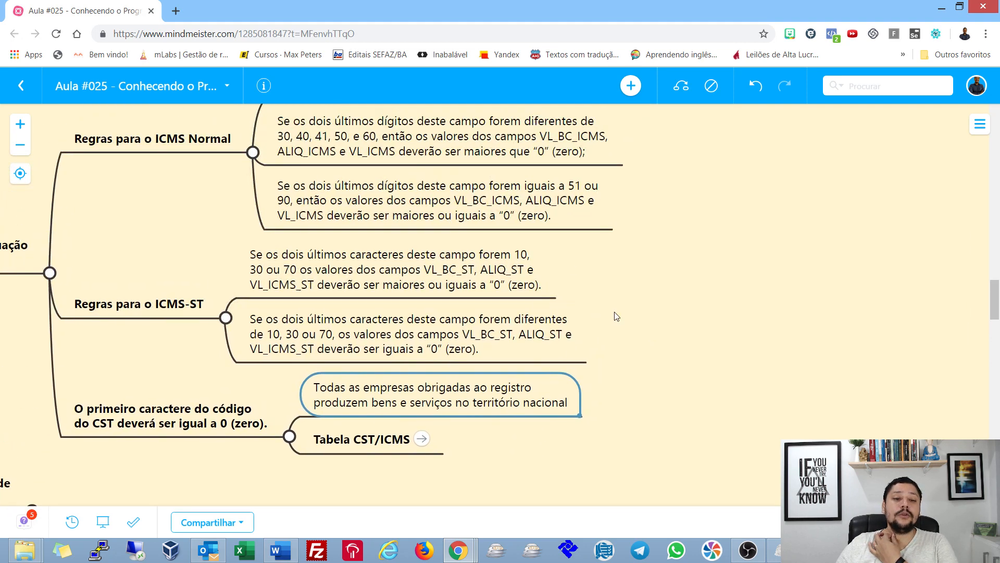
pyautogui.click(346, 134)
pyautogui.click(329, 205)
pyautogui.click(345, 275)
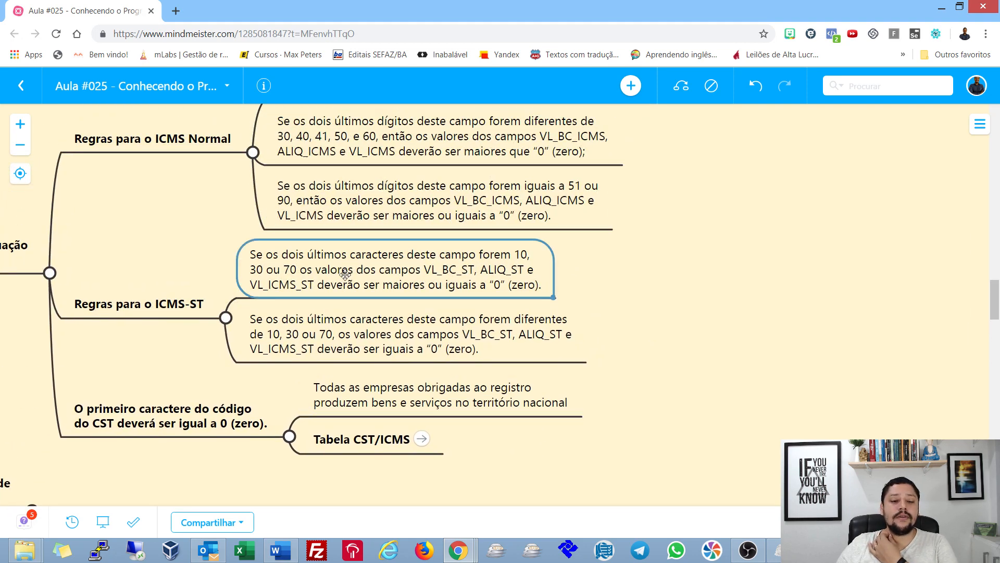
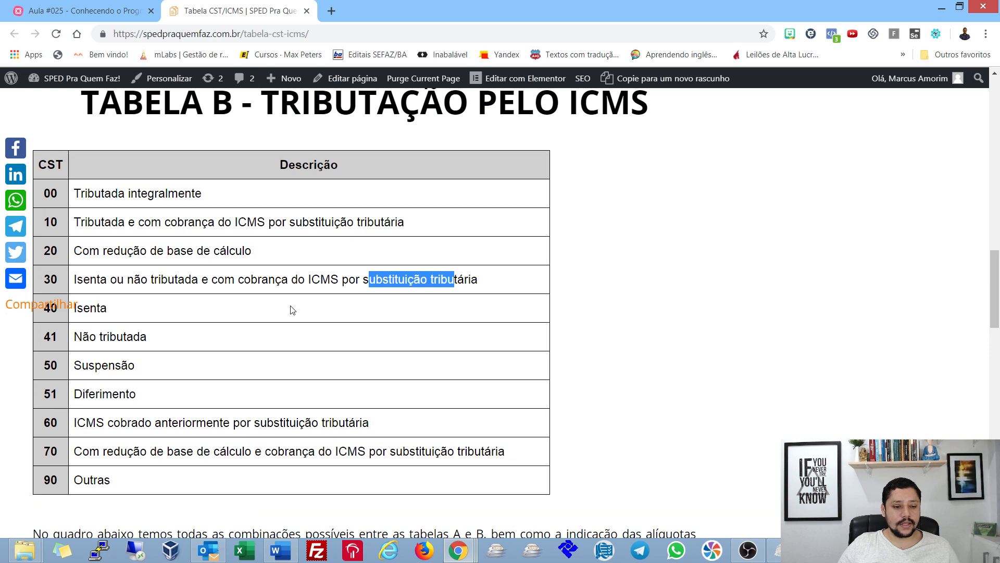
# - Examine the descriptions of CST 50 and 60 in Tabela B on the Tabela CST/ICMS page
pyautogui.moveTo(149, 376); pyautogui.dragTo(114, 366)
pyautogui.moveTo(370, 424); pyautogui.dragTo(298, 412)
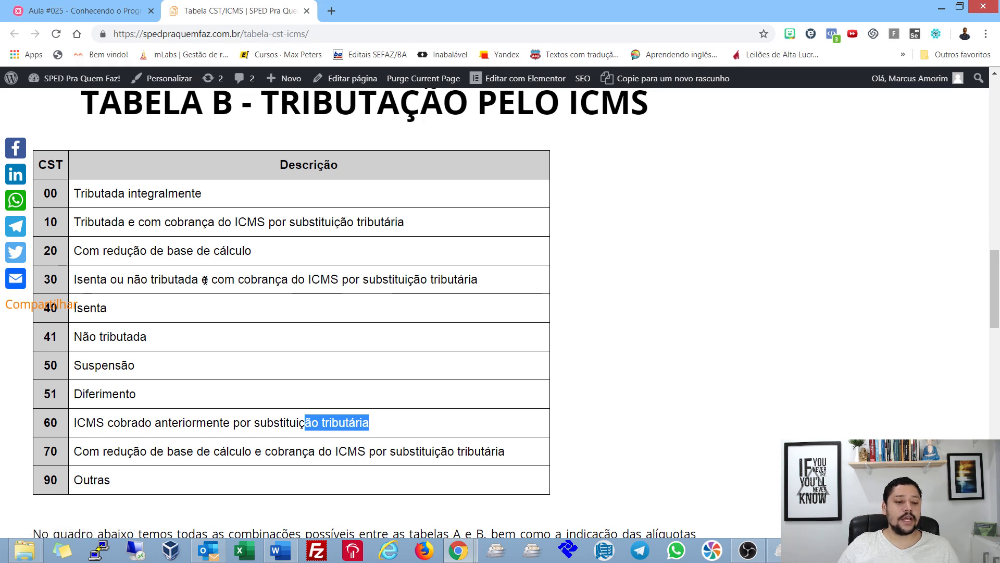
# - Examine the descriptions of CST 30, 41, 50 and 60 in Tabela B on the Tabela CST/ICMS page
pyautogui.moveTo(202, 280); pyautogui.dragTo(163, 281)
pyautogui.moveTo(251, 280); pyautogui.dragTo(478, 279)
pyautogui.moveTo(91, 292)
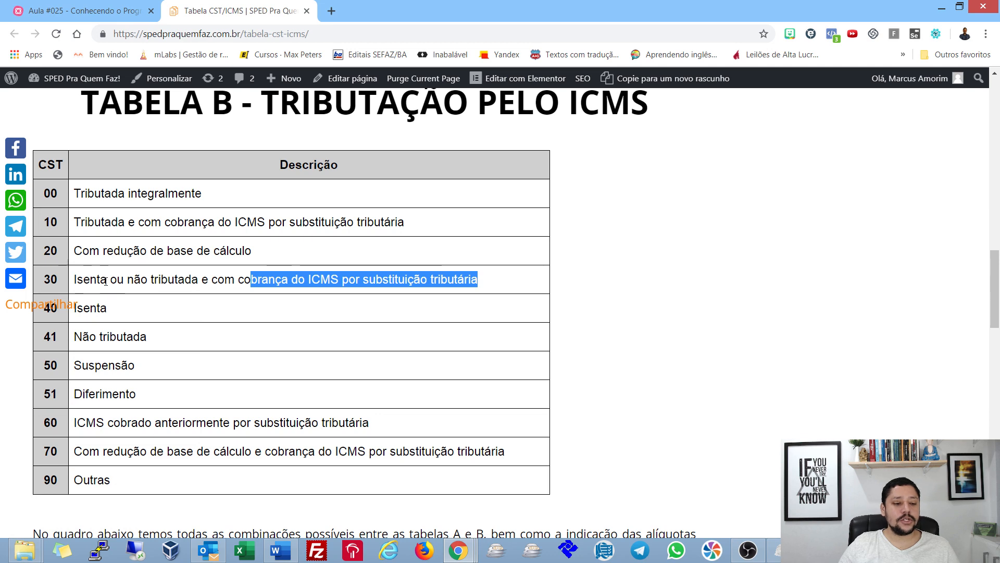
pyautogui.scroll(-3, 147, 270)
pyautogui.scroll(3, 147, 270)
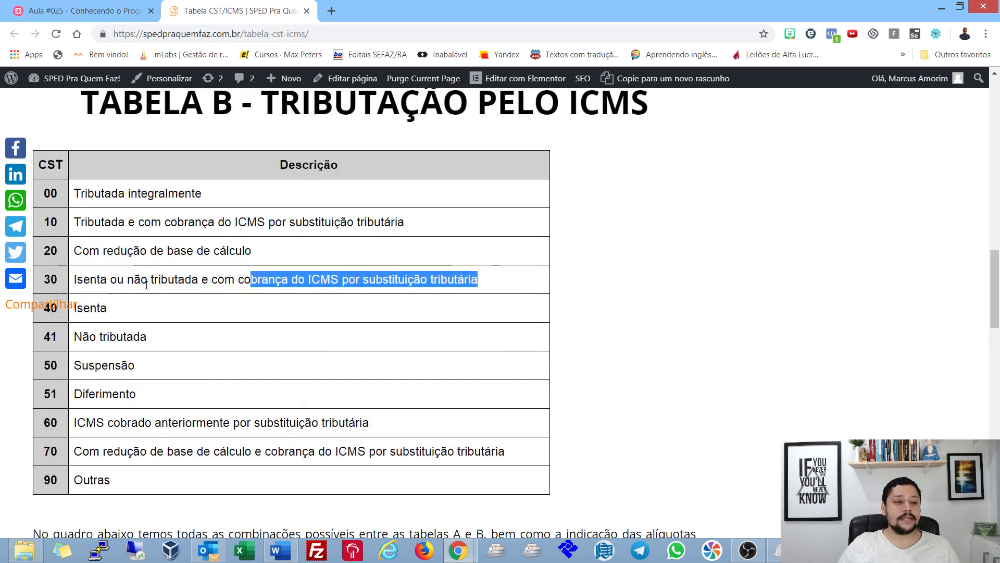
pyautogui.moveTo(75, 336); pyautogui.dragTo(162, 343)
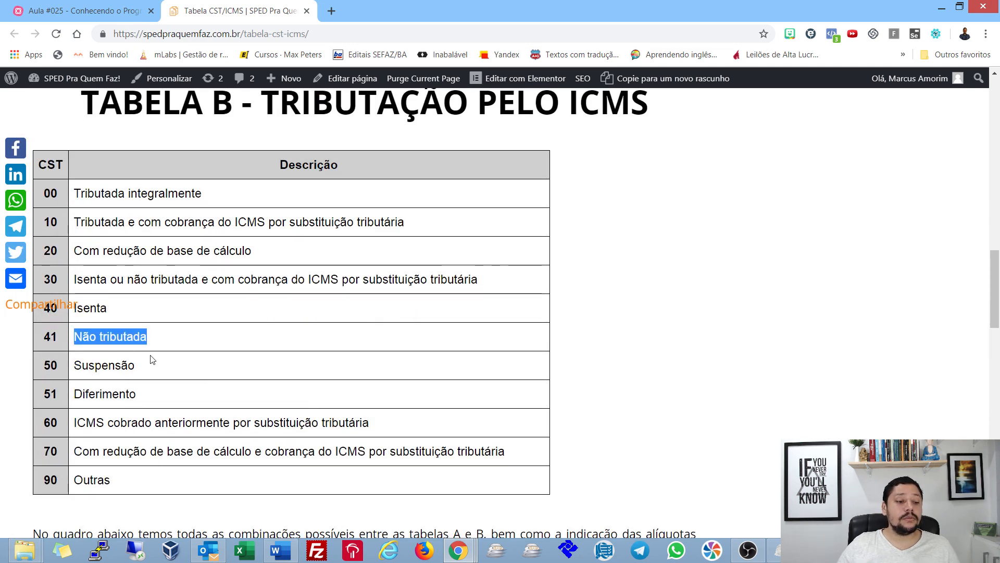
pyautogui.moveTo(75, 365); pyautogui.dragTo(163, 368)
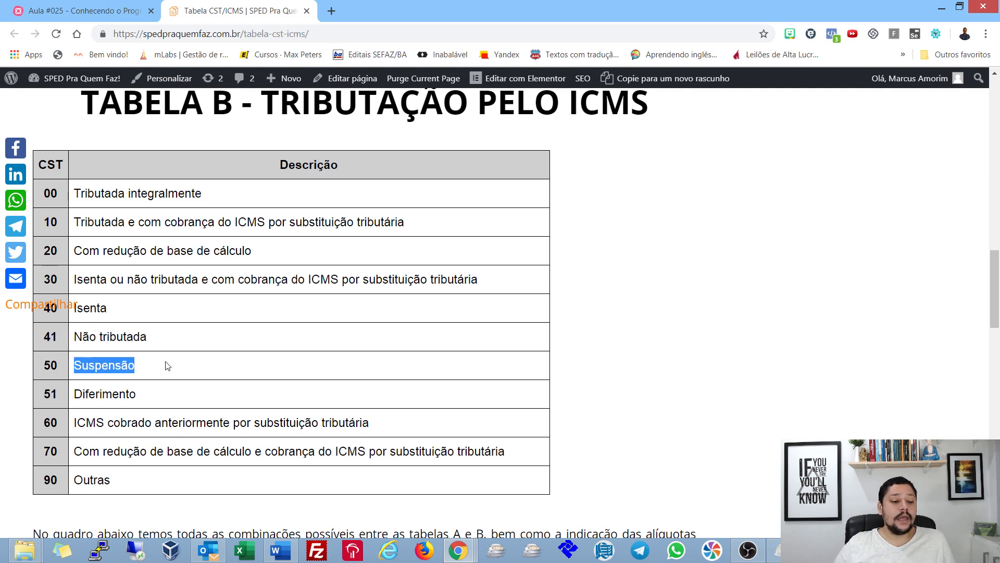
pyautogui.moveTo(75, 422); pyautogui.dragTo(401, 427)
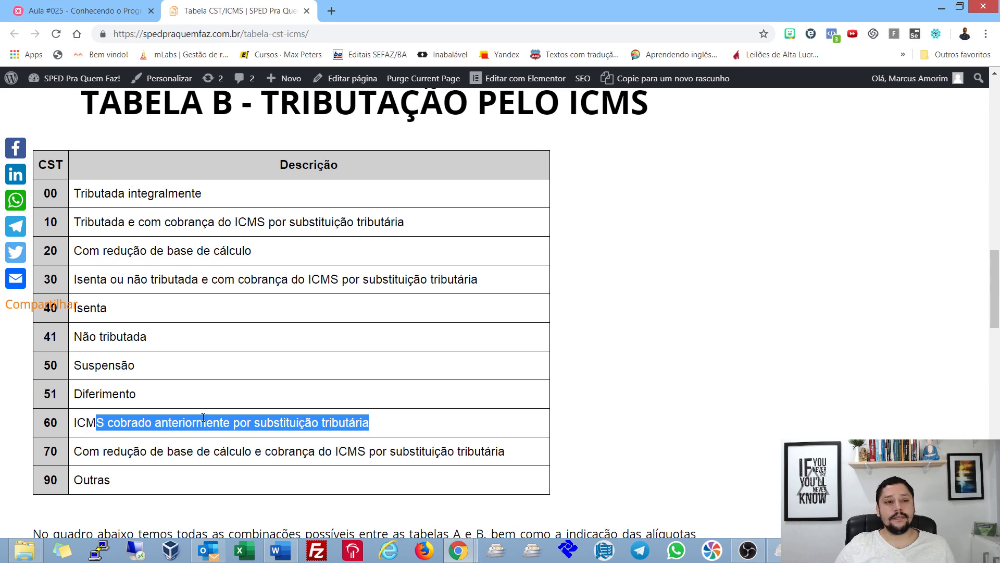
# - Return to the mind map and select the ICMS Normal rule for CST endings 30, 40, 41, 50 or 60
pyautogui.click(97, 7)
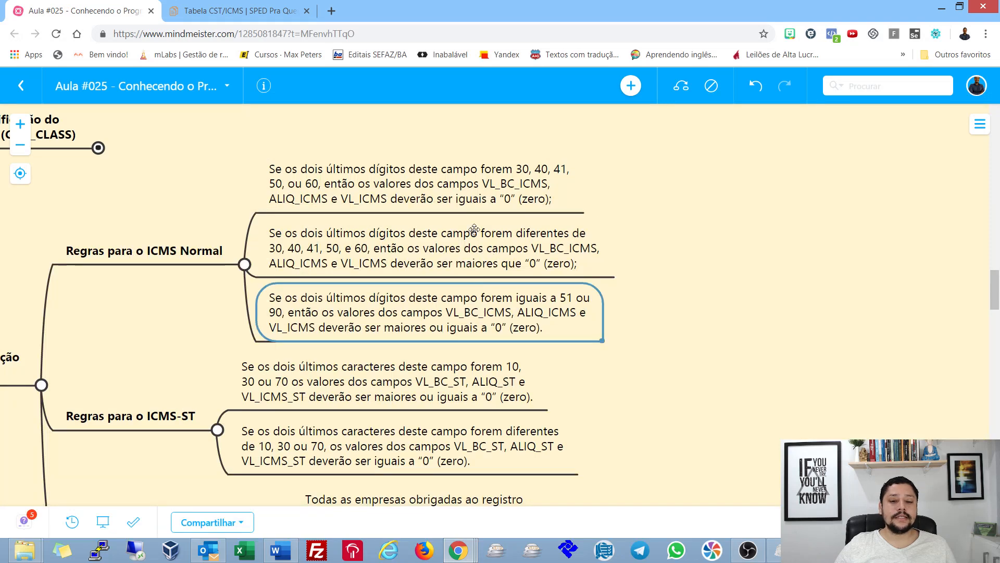
pyautogui.moveTo(684, 388); pyautogui.dragTo(701, 344)
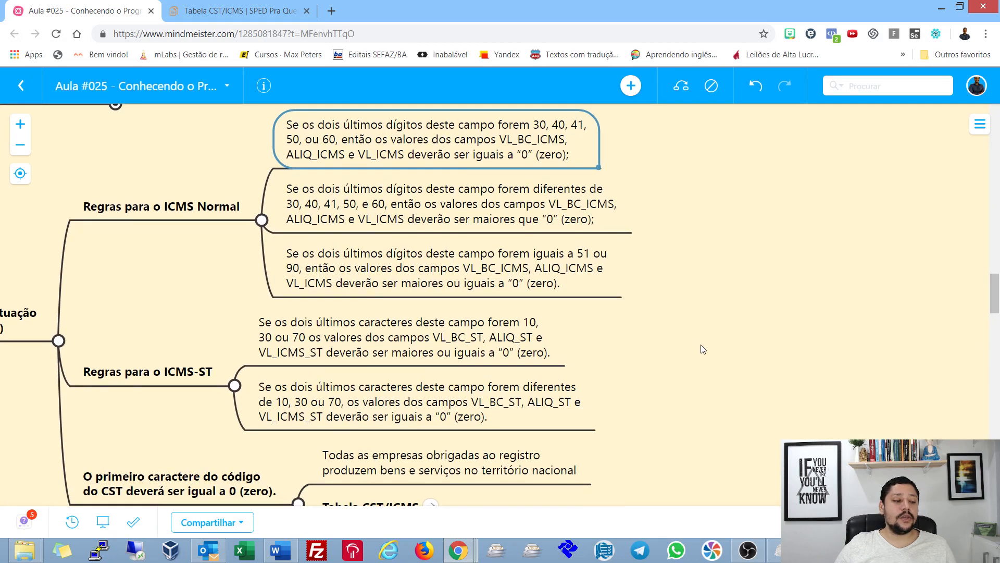
pyautogui.moveTo(691, 262); pyautogui.dragTo(693, 267)
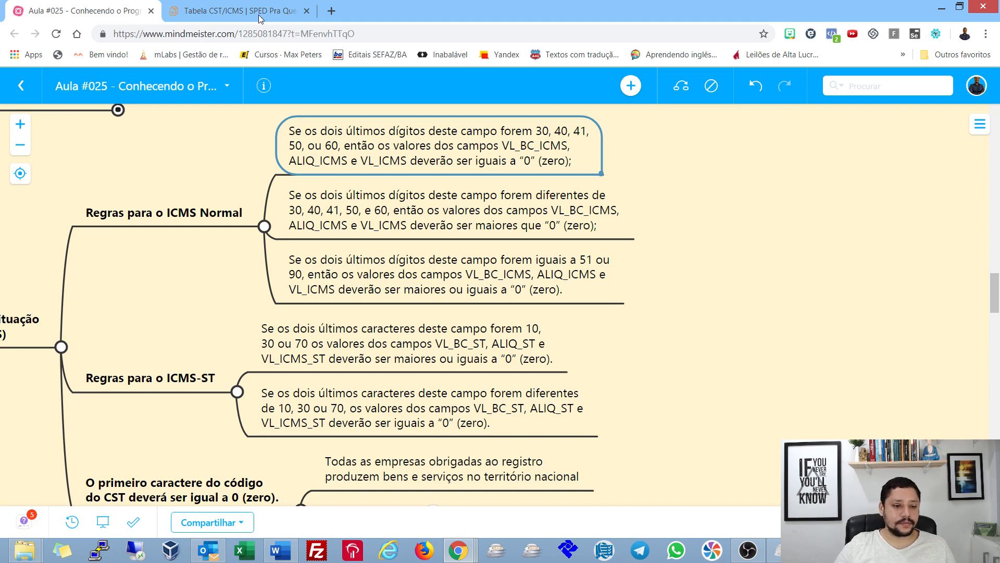
# - Go to the SPED Pra Quem Faz home page and open Tabela CST/ICMS from its Tabelas Úteis – SPED Fiscal section
pyautogui.click(243, 11)
pyautogui.scroll(10, 330, 162)
pyautogui.scroll(9, 402, 224)
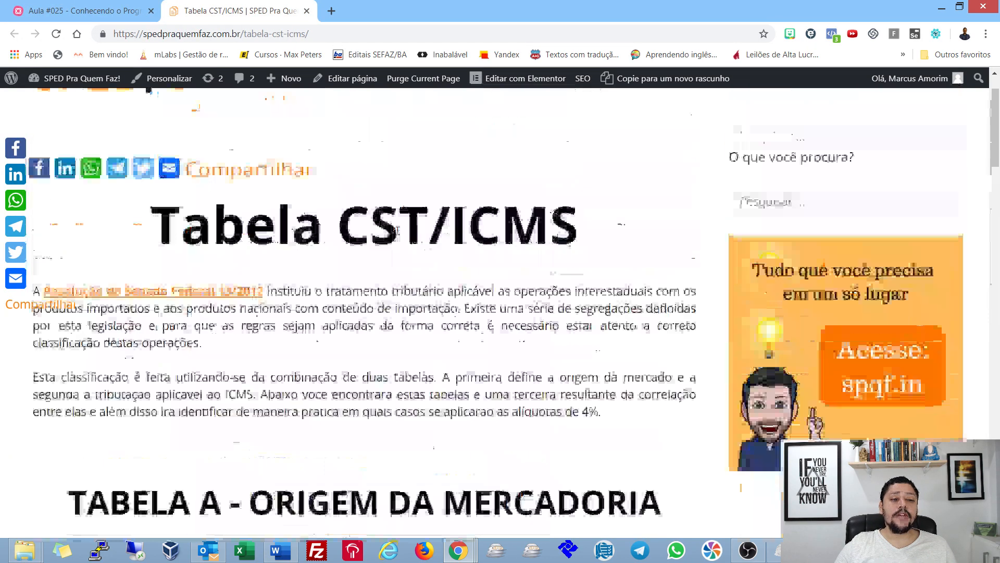
pyautogui.click(124, 11)
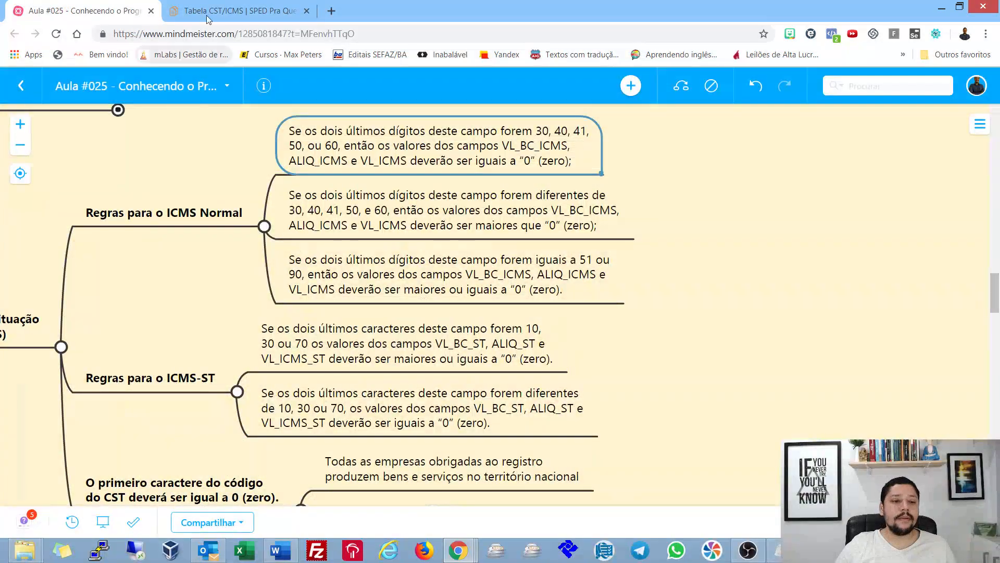
pyautogui.click(228, 7)
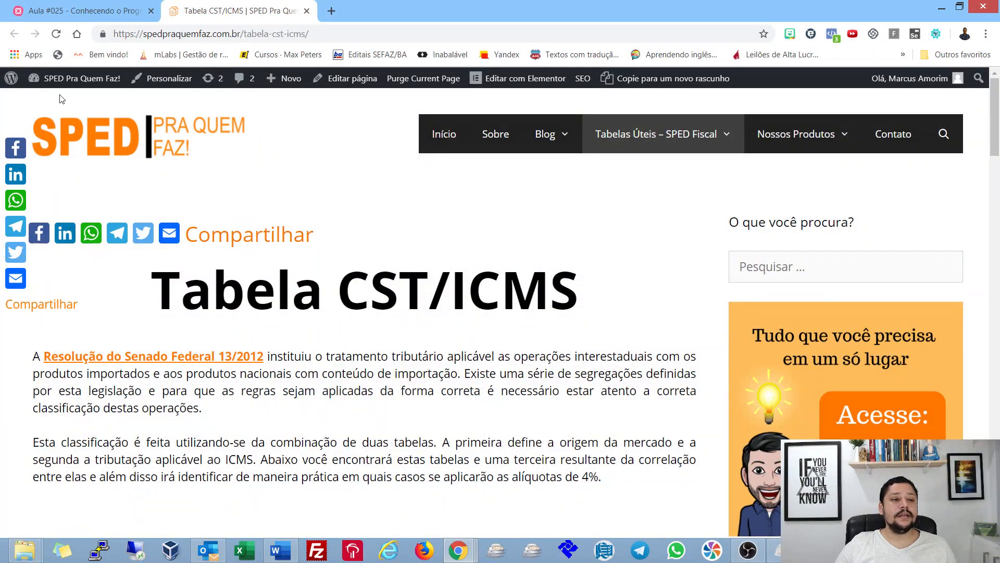
pyautogui.click(444, 134)
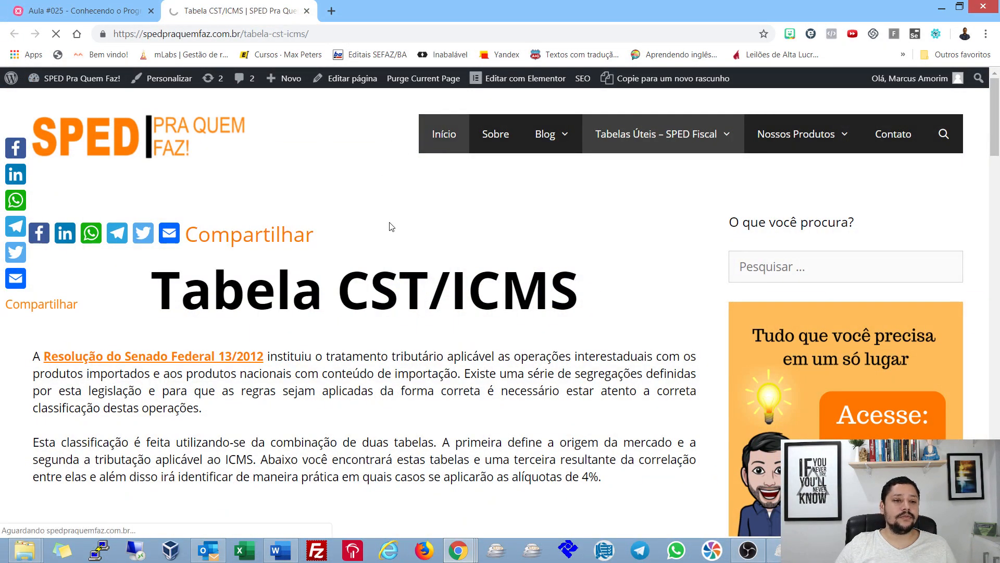
pyautogui.moveTo(153, 33); pyautogui.dragTo(296, 33)
pyautogui.click(296, 33)
pyautogui.click(496, 212)
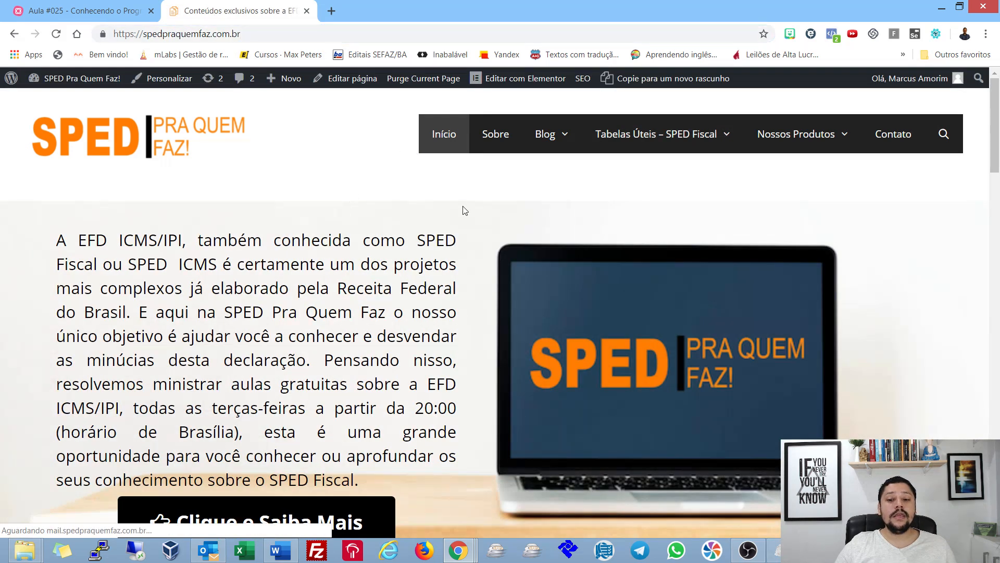
pyautogui.moveTo(677, 136)
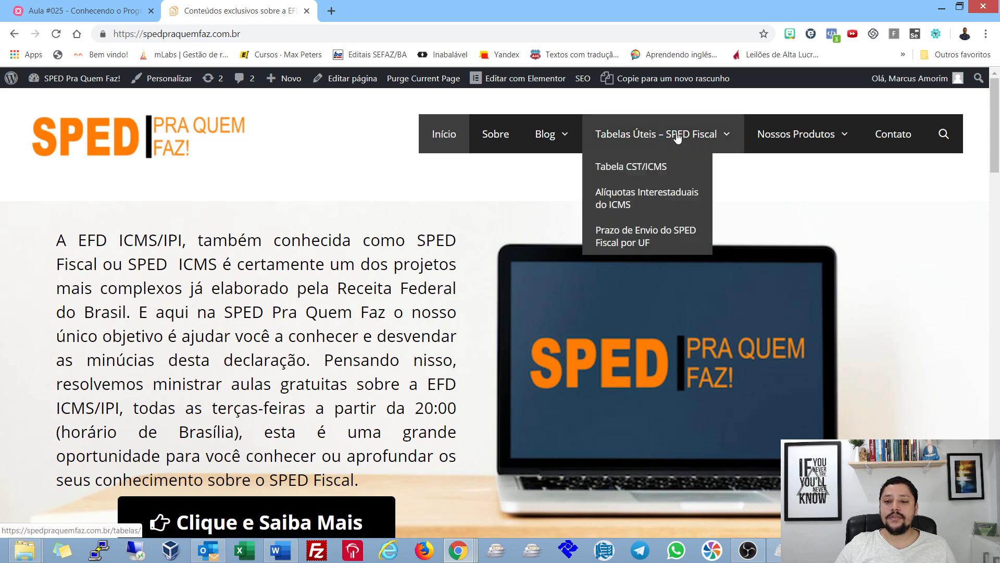
pyautogui.click(638, 170)
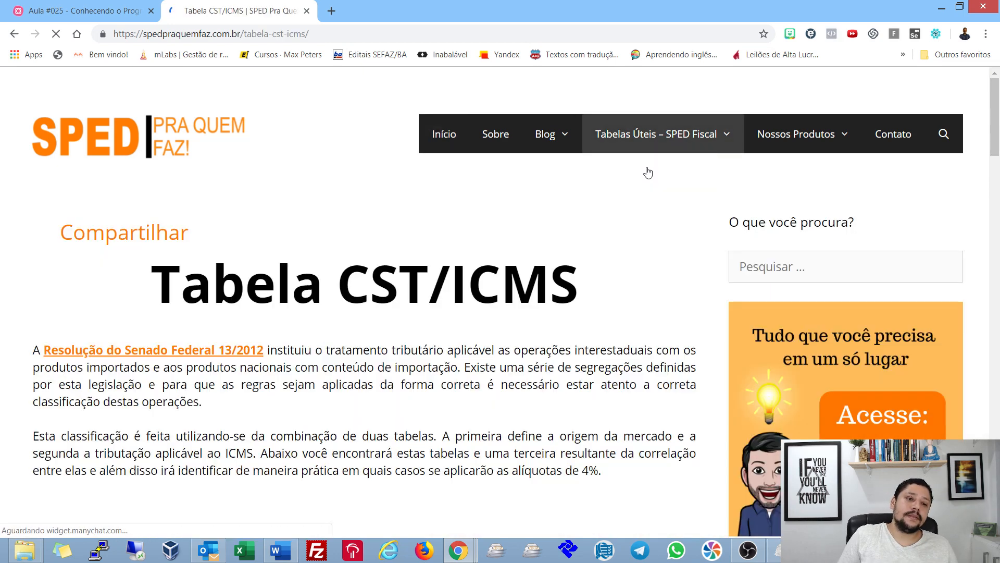
# - Look through Tabela A, Tabela B and the table of combined CST codes on the Tabela CST/ICMS page
pyautogui.scroll(-6, 555, 331)
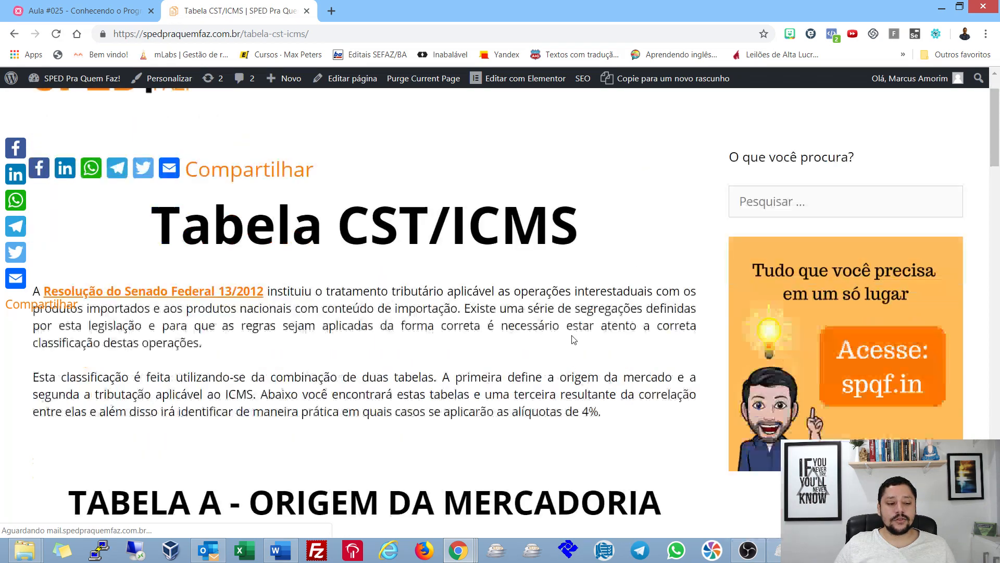
pyautogui.scroll(-5, 556, 331)
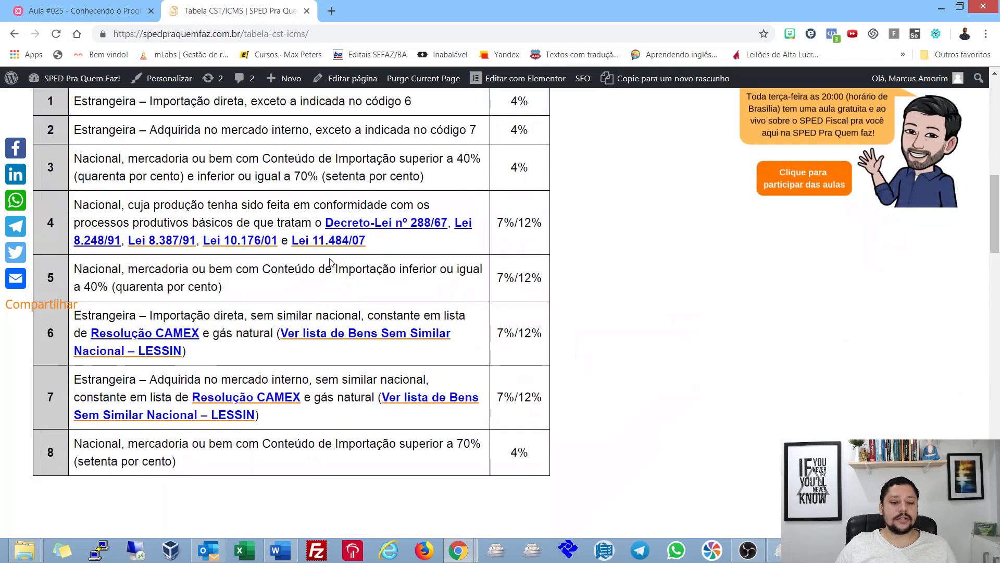
pyautogui.scroll(-12, 211, 347)
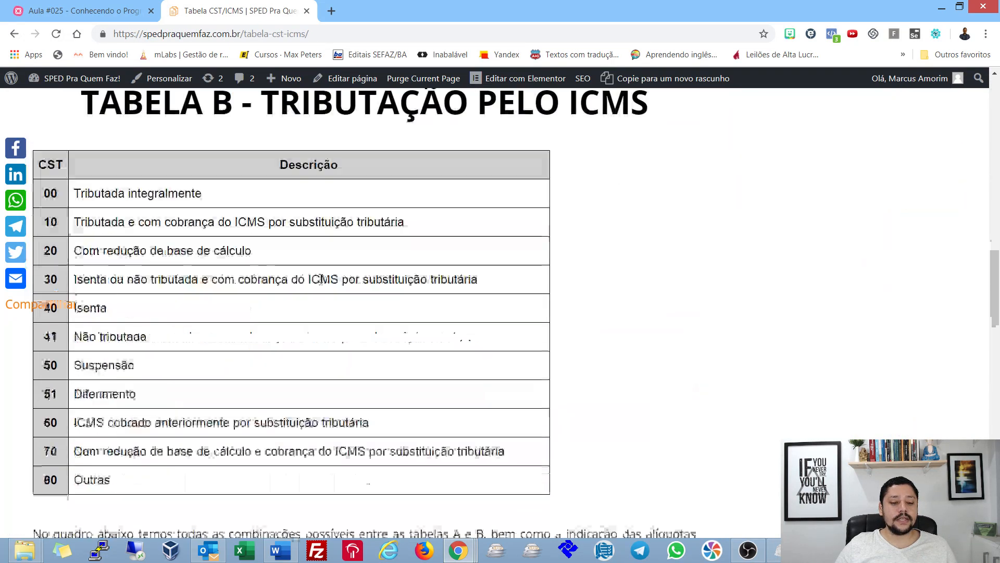
pyautogui.scroll(-16, 359, 322)
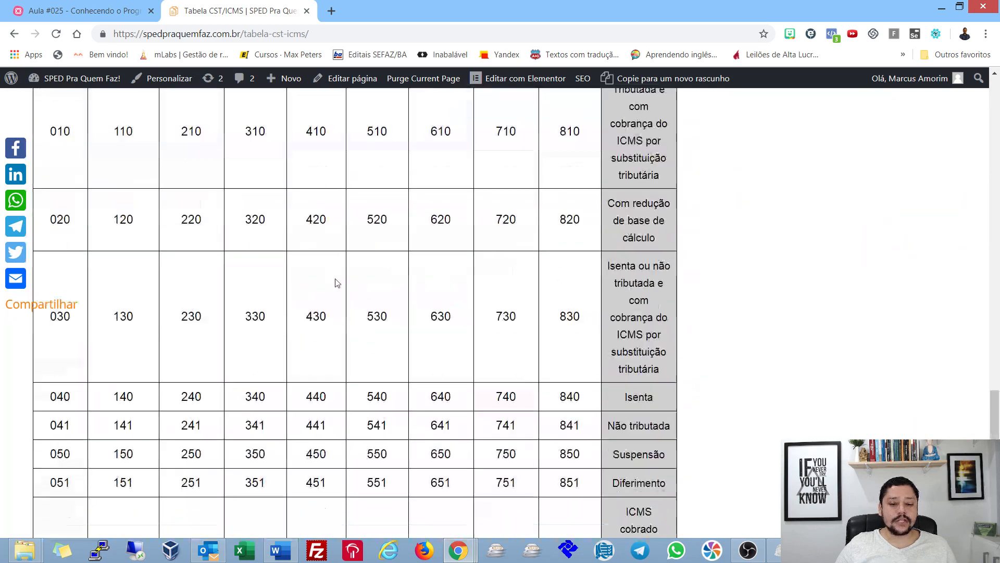
pyautogui.scroll(-3, 301, 286)
pyautogui.scroll(5, 476, 352)
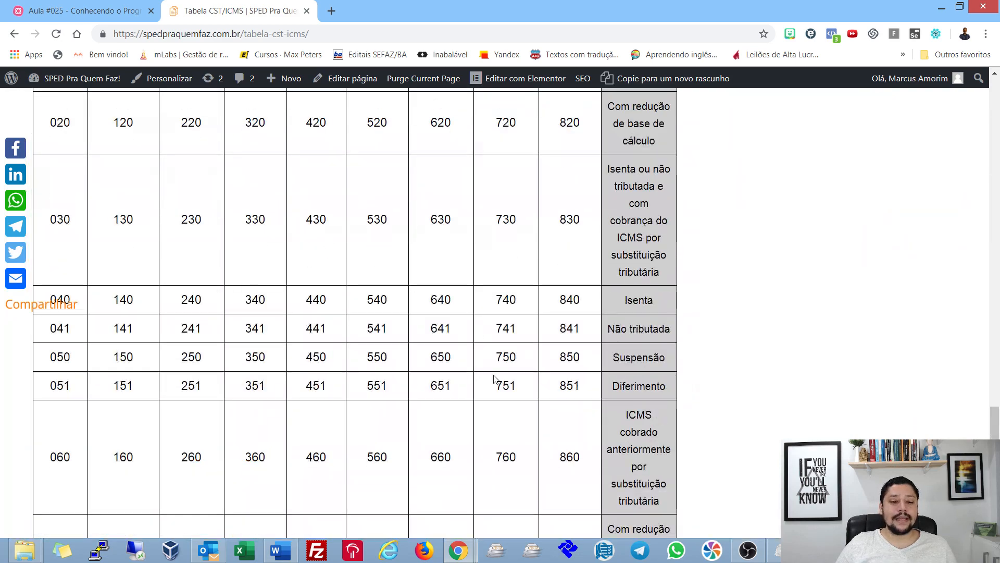
pyautogui.scroll(3, 352, 293)
pyautogui.scroll(15, 352, 292)
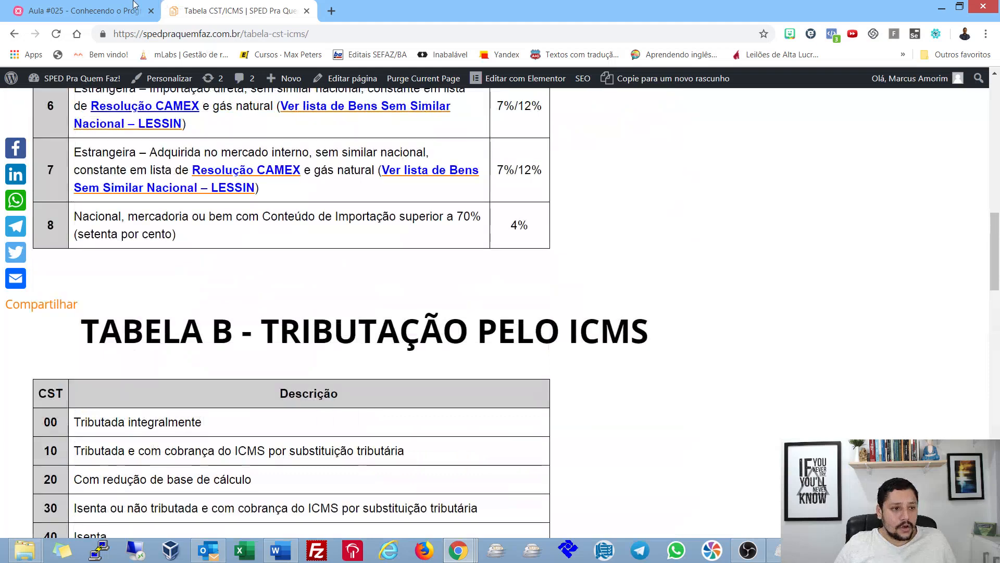
# - Return to the mind map and collapse the rule branches under the CST_ICMS field, then the field itself
pyautogui.hotkey('ctrl', 'shift', 'Tab')
pyautogui.moveTo(209, 284); pyautogui.dragTo(308, 263)
pyautogui.click(361, 209)
pyautogui.moveTo(133, 273); pyautogui.dragTo(336, 263)
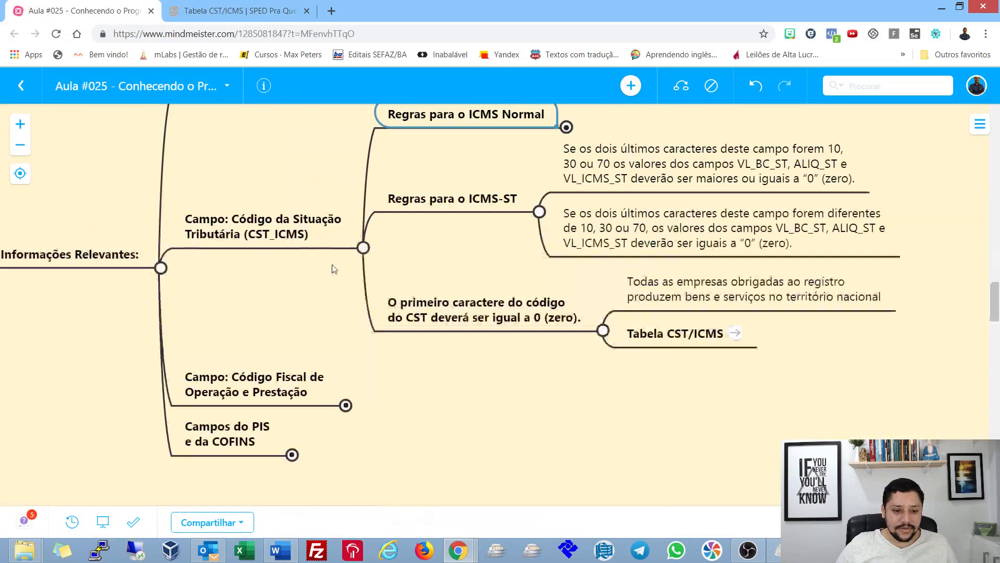
pyautogui.moveTo(298, 298); pyautogui.dragTo(342, 328)
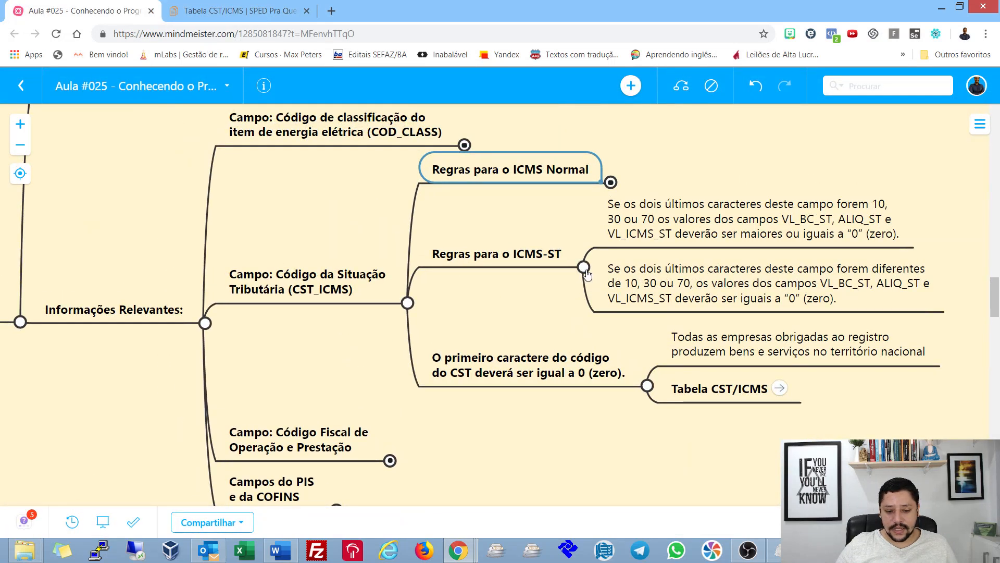
pyautogui.click(584, 272)
pyautogui.click(647, 290)
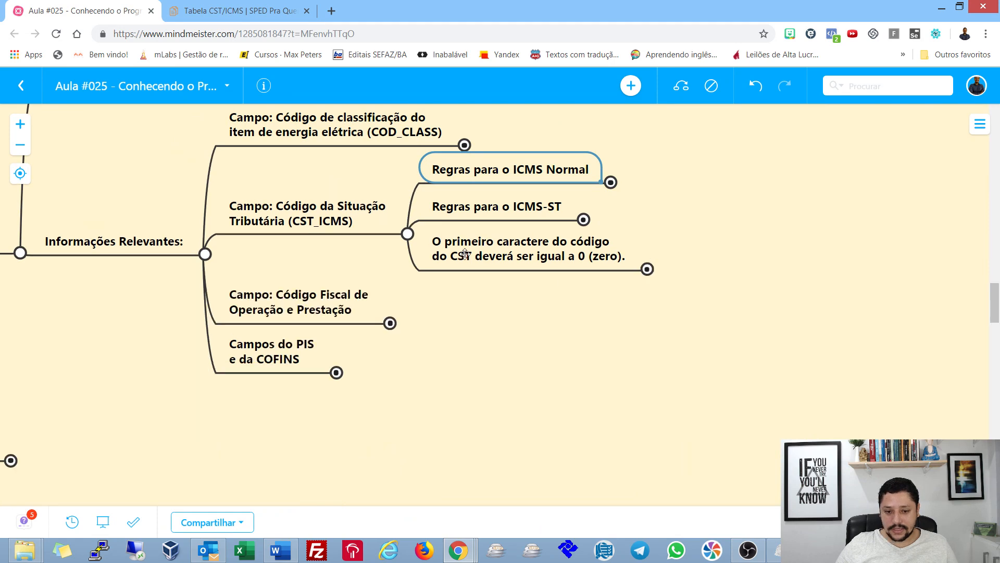
pyautogui.click(408, 234)
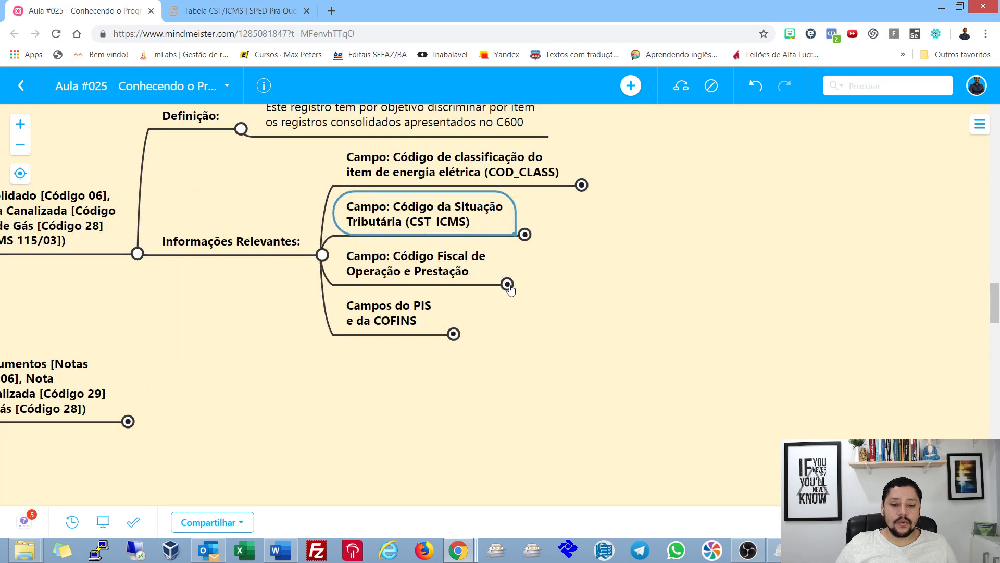
# - Expand the Código Fiscal de Operação e Prestação branch down to Tabela de CFOP and select the note on the CFOP's first character
pyautogui.click(507, 284)
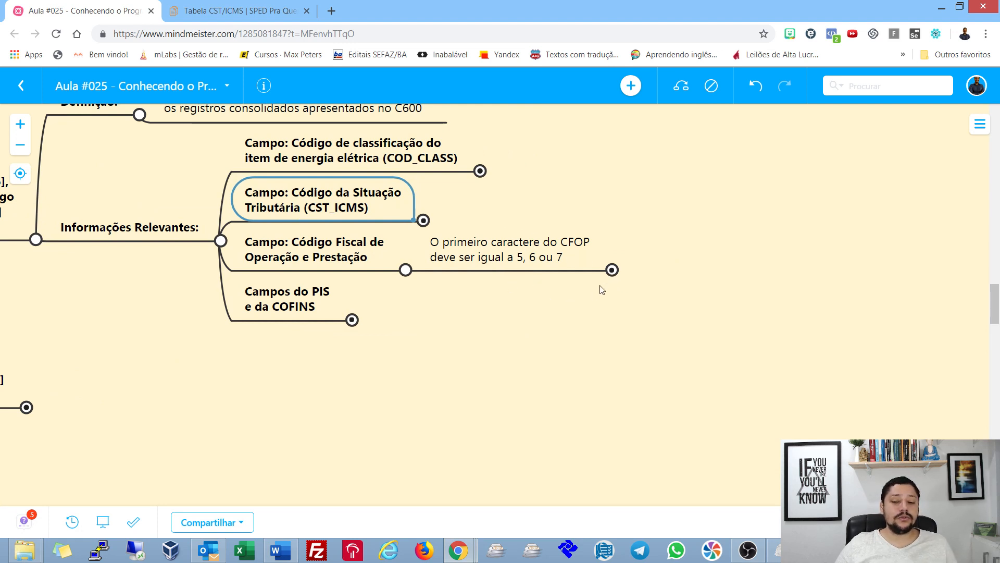
pyautogui.click(613, 270)
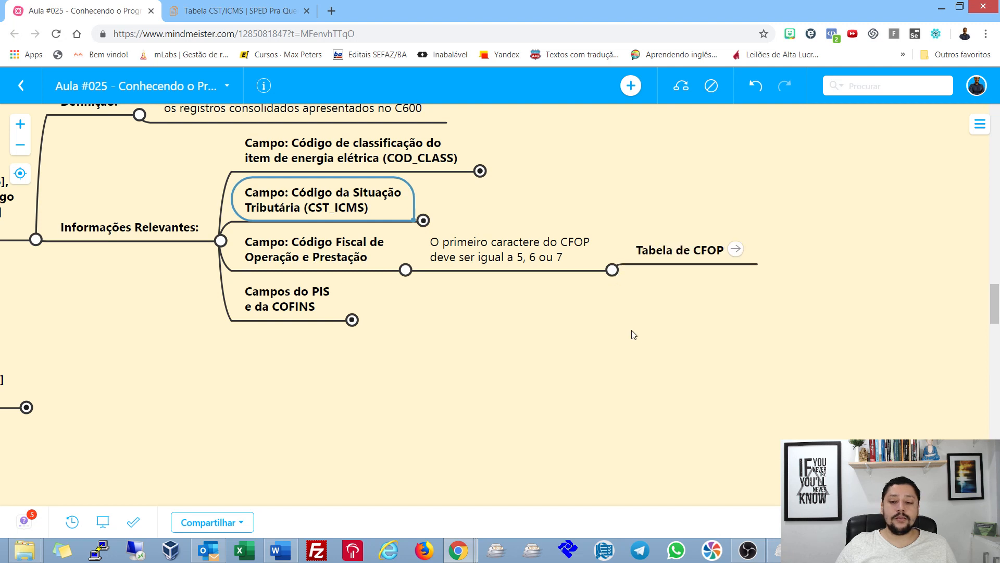
pyautogui.click(432, 249)
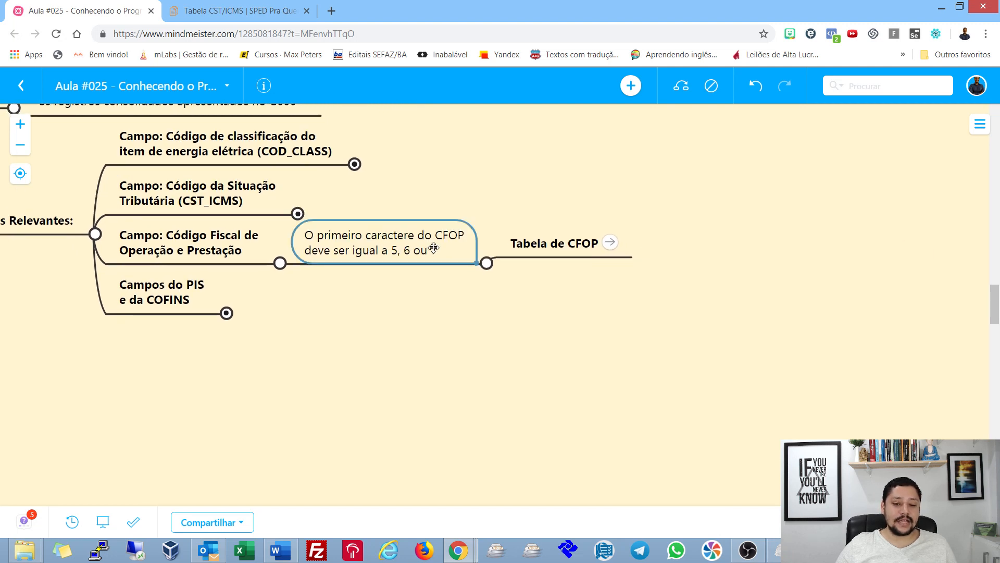
pyautogui.doubleClick(412, 254)
pyautogui.click(399, 250)
pyautogui.click(420, 251)
pyautogui.moveTo(392, 250); pyautogui.dragTo(438, 250)
pyautogui.click(384, 241)
pyautogui.press('Return')
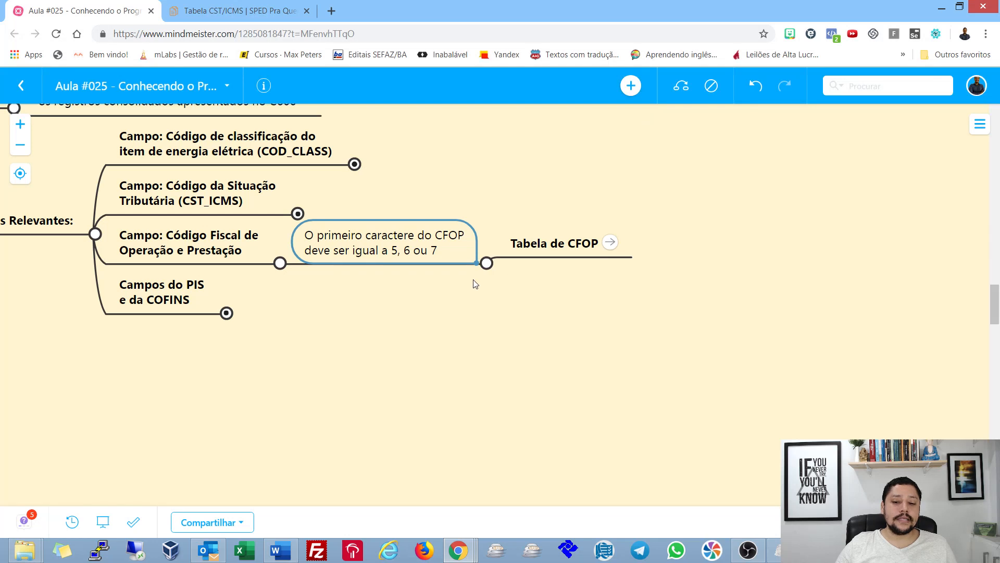
# - Open the linked Tabela de CFOP and skim the CONFAZ page from the list of Ajustes SINIEF to its end and back
pyautogui.click(611, 243)
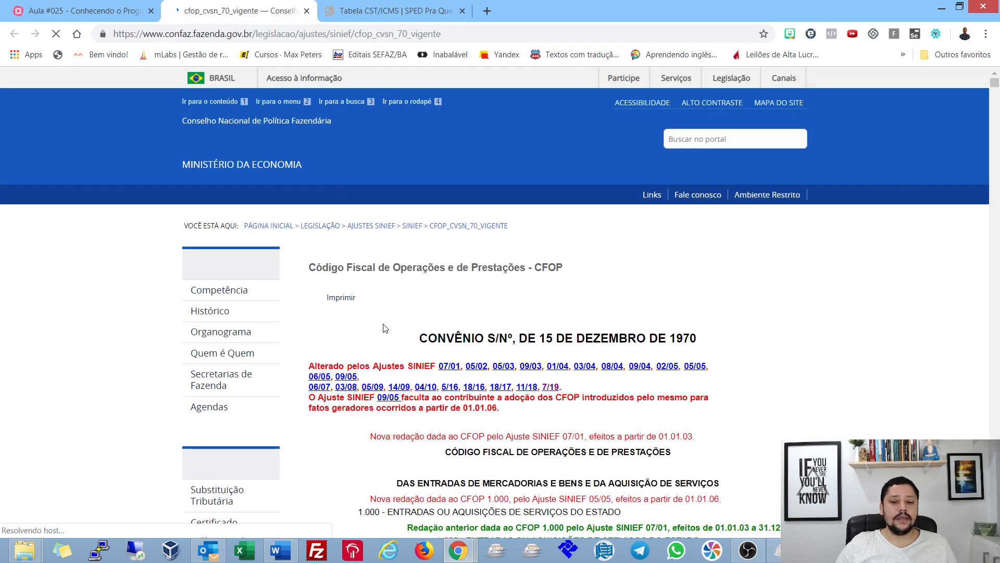
pyautogui.scroll(-3, 434, 209)
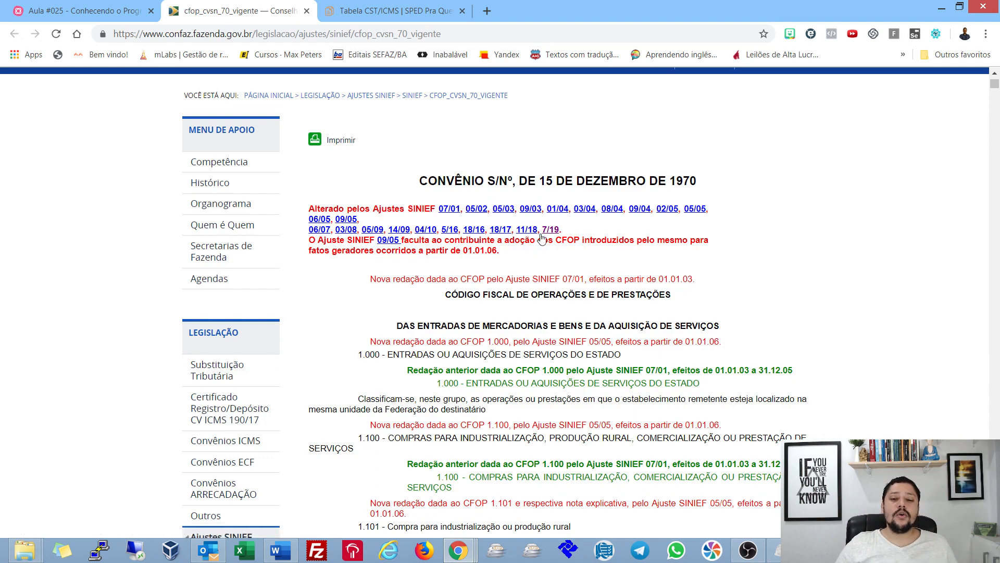
pyautogui.scroll(-2, 502, 237)
pyautogui.press('End')
pyautogui.scroll(8, 399, 202)
pyautogui.press('Home')
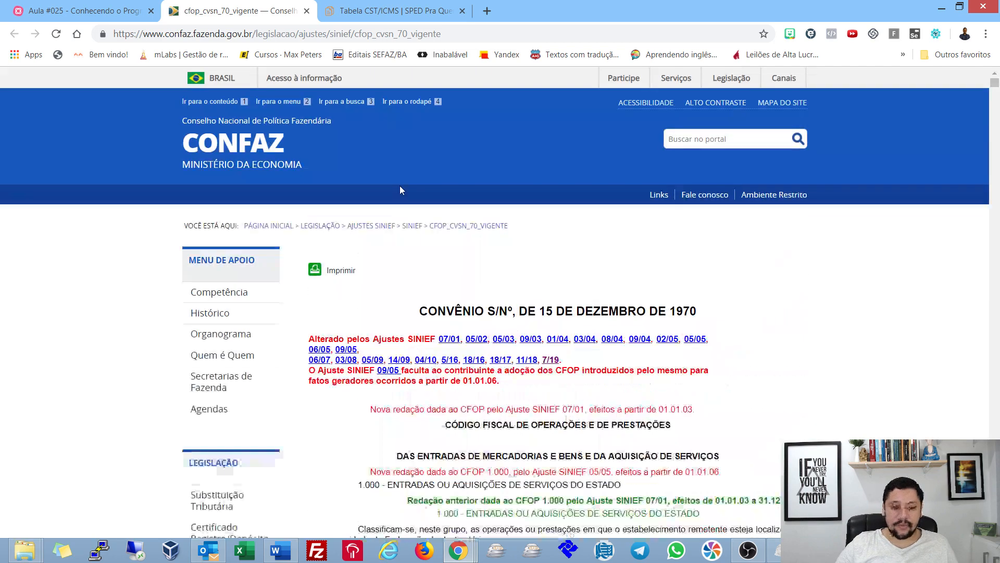
# - Look at the incoming-operations codes of the CFOP table, marking CFOP 1.000 and reading down to CFOP 1.102
pyautogui.scroll(-5, 400, 185)
pyautogui.scroll(3, 562, 123)
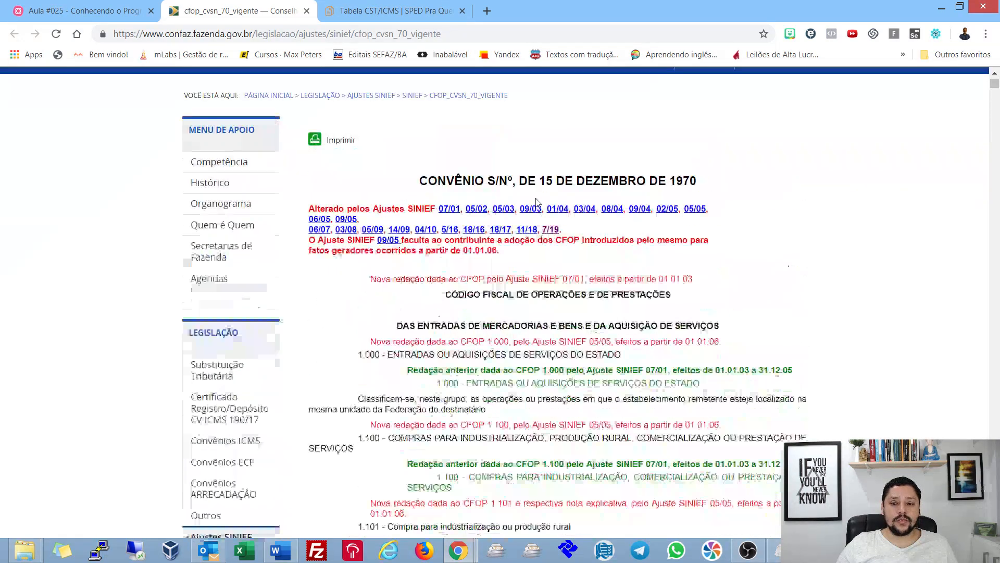
pyautogui.moveTo(360, 353); pyautogui.dragTo(411, 354)
pyautogui.scroll(-4, 451, 330)
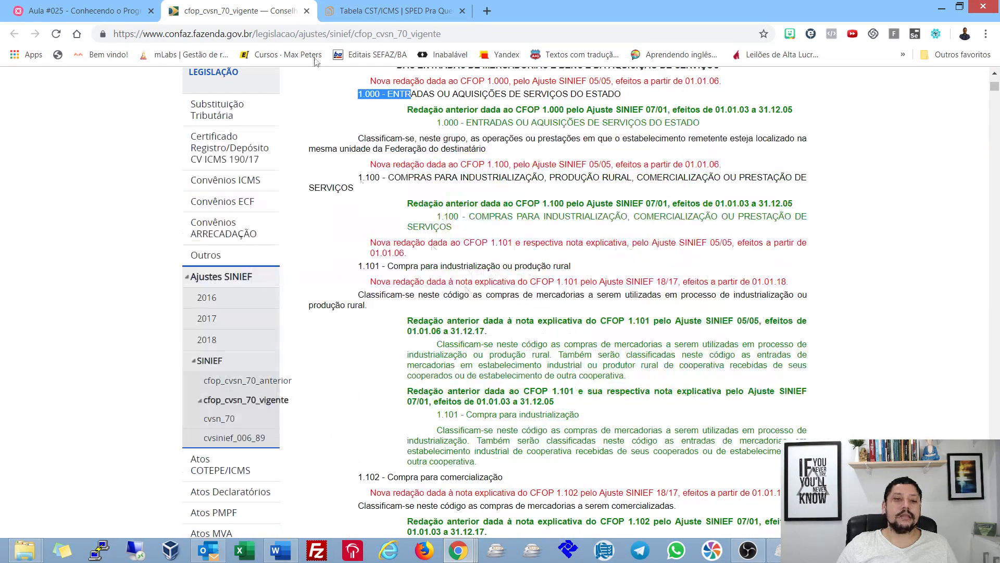
# - Close the CFOP and CST/ICMS table pages and collapse the Código Fiscal de Operação e Prestação branch in the mind map
pyautogui.click(357, 10)
pyautogui.click(313, 7)
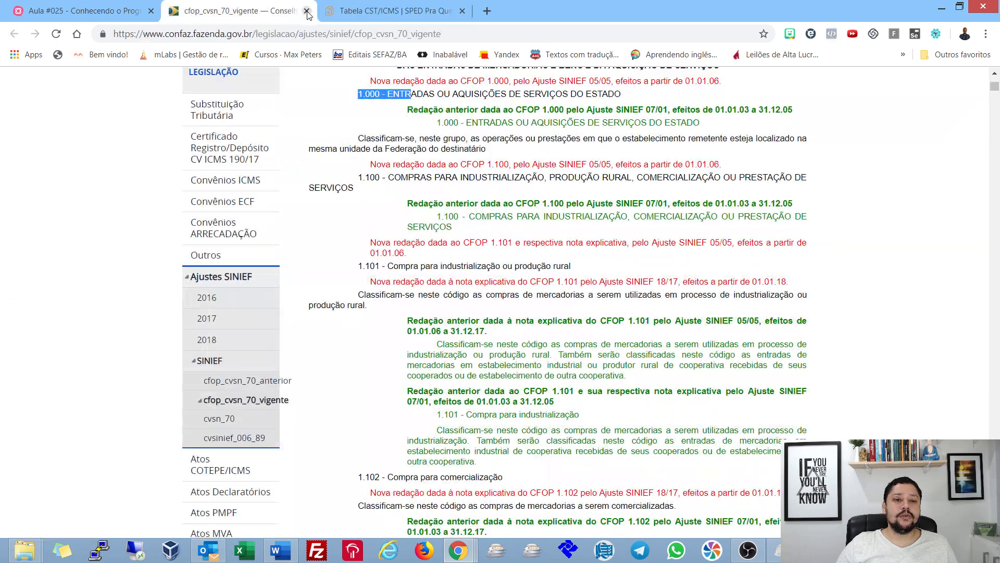
pyautogui.click(307, 11)
pyautogui.click(307, 11)
pyautogui.moveTo(309, 342); pyautogui.dragTo(523, 327)
pyautogui.click(494, 248)
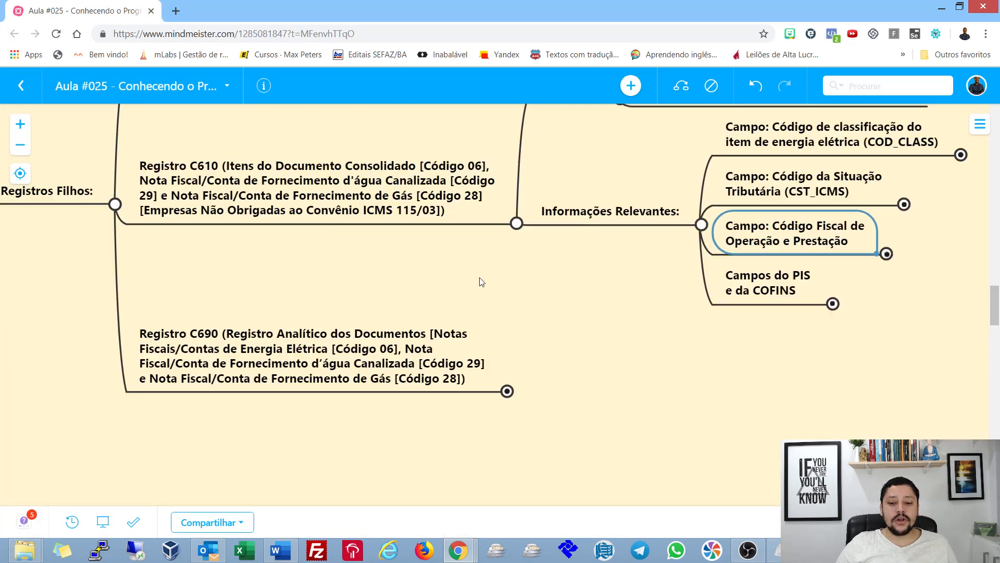
# - Read the note under Campos do PIS e da COFINS and collapse the Registro C610 branch level by level
pyautogui.click(575, 247)
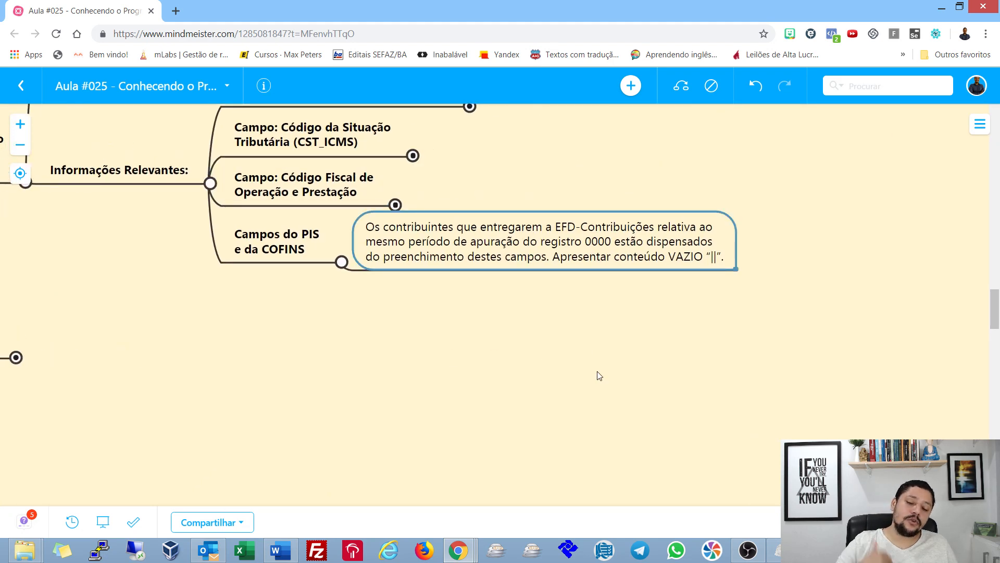
pyautogui.click(343, 262)
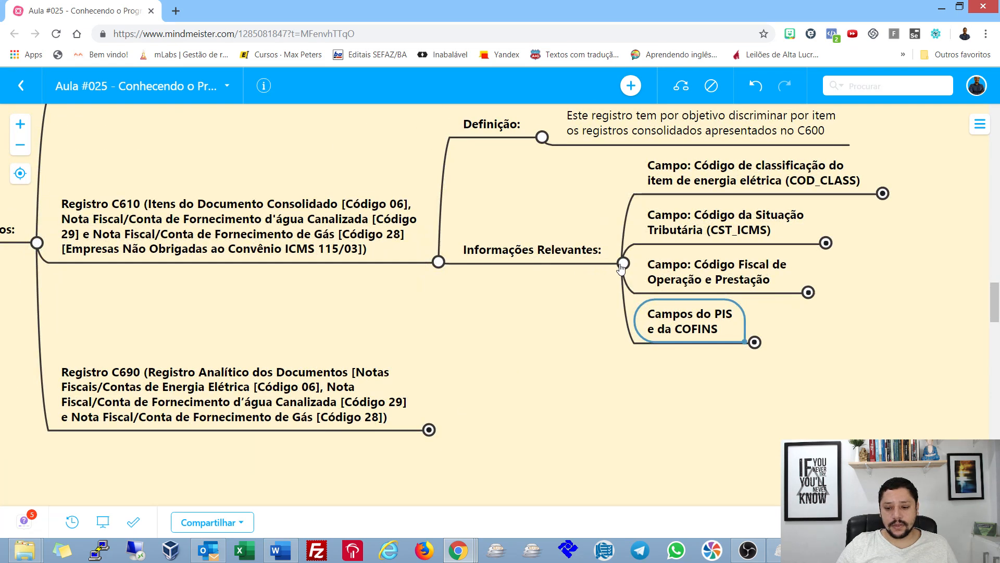
pyautogui.click(623, 264)
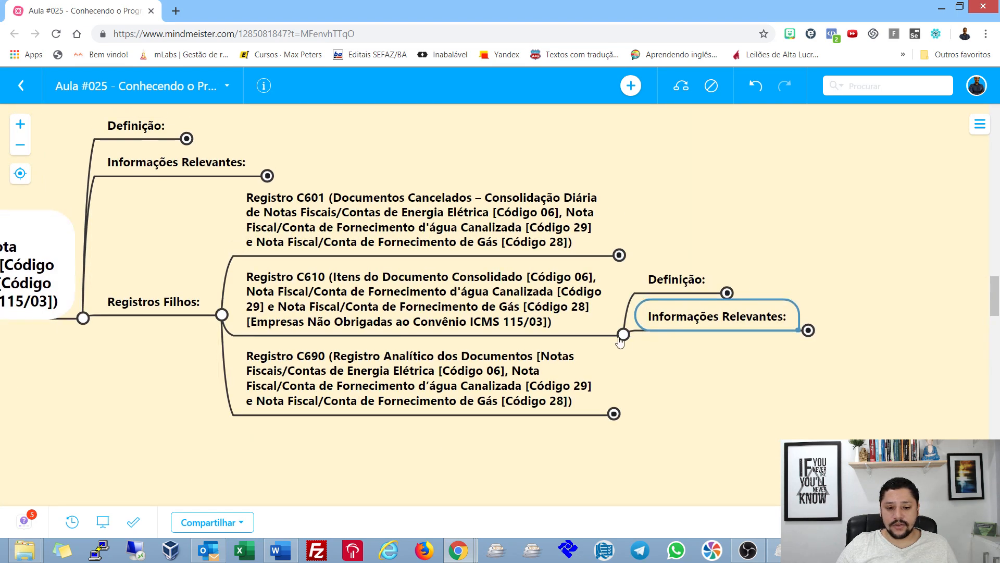
pyautogui.click(623, 334)
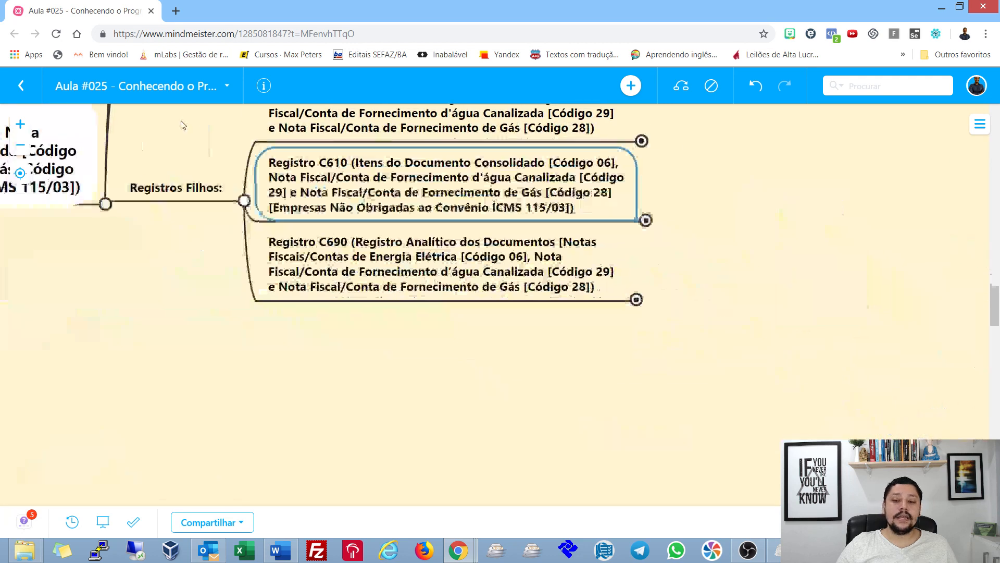
# - Expand Registro C690, read its Definição note, and leave only its Informações relevantes branch open
pyautogui.click(495, 287)
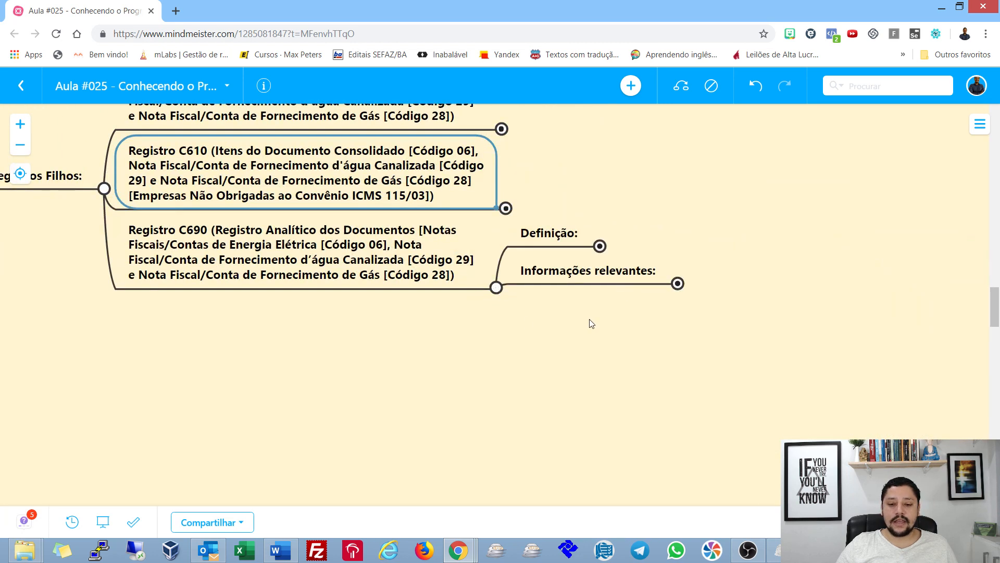
pyautogui.click(600, 246)
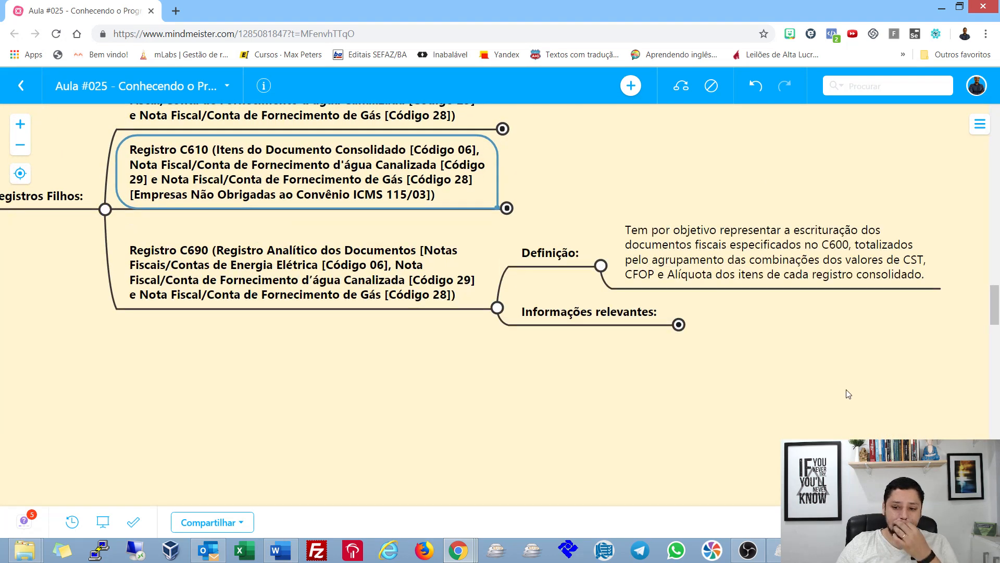
pyautogui.click(640, 219)
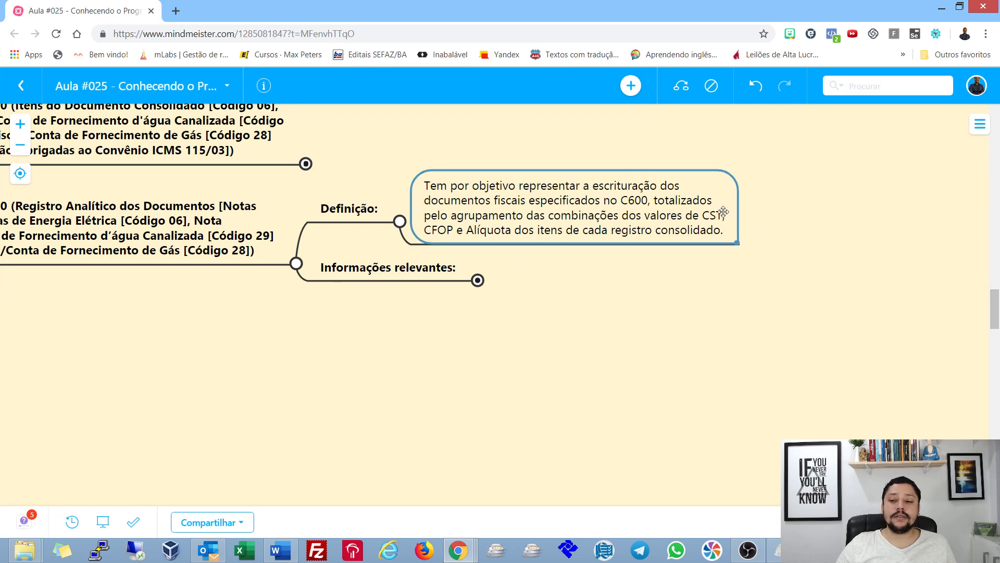
pyautogui.click(478, 281)
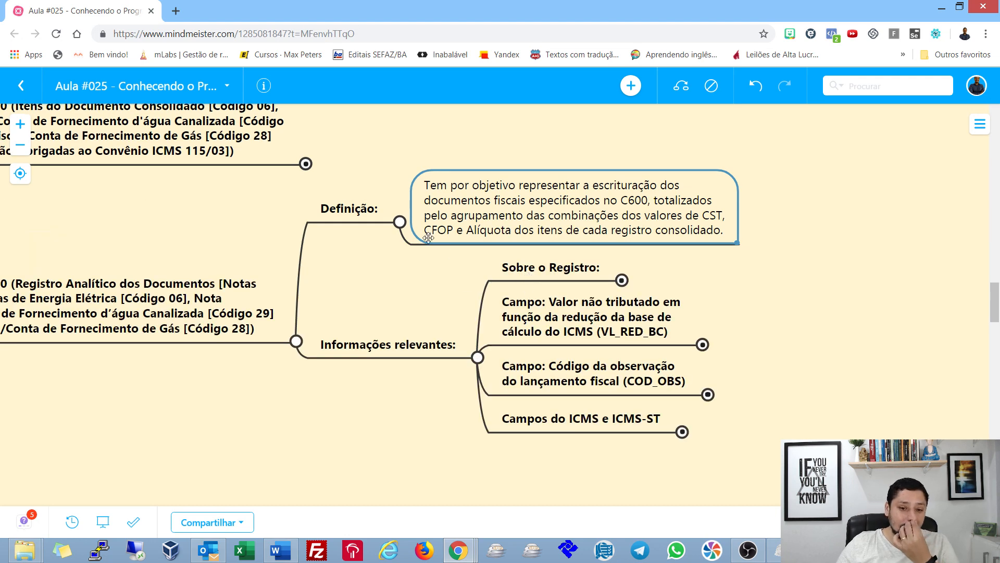
pyautogui.click(400, 222)
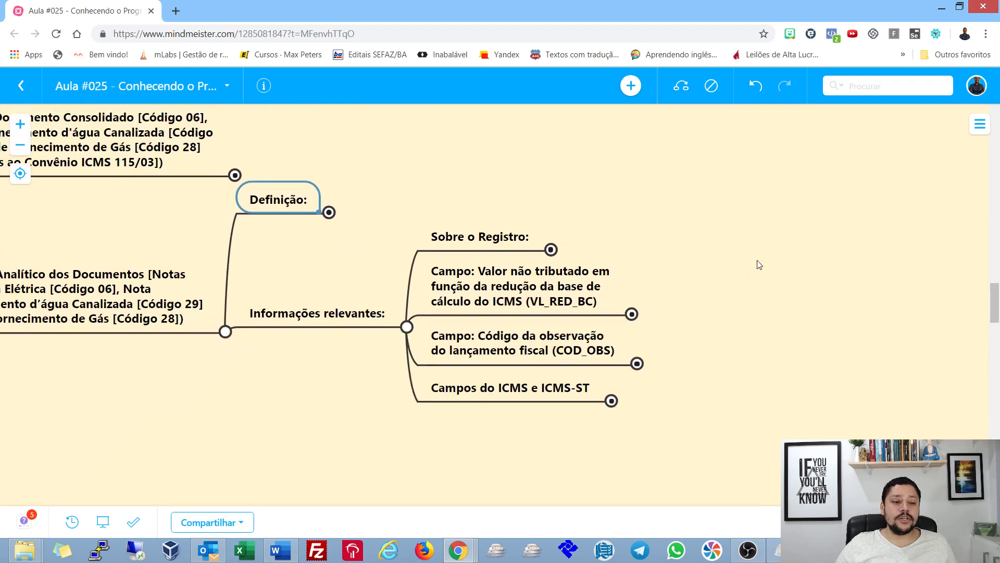
# - Read and collapse the Sobre o Registro note, and expand the rule under the VL_RED_BC field
pyautogui.click(531, 250)
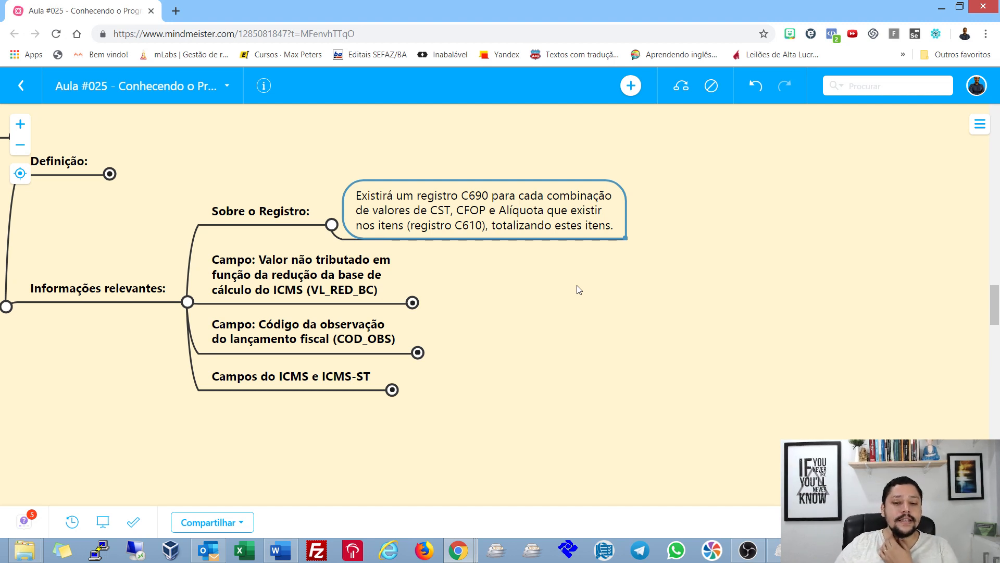
pyautogui.click(330, 232)
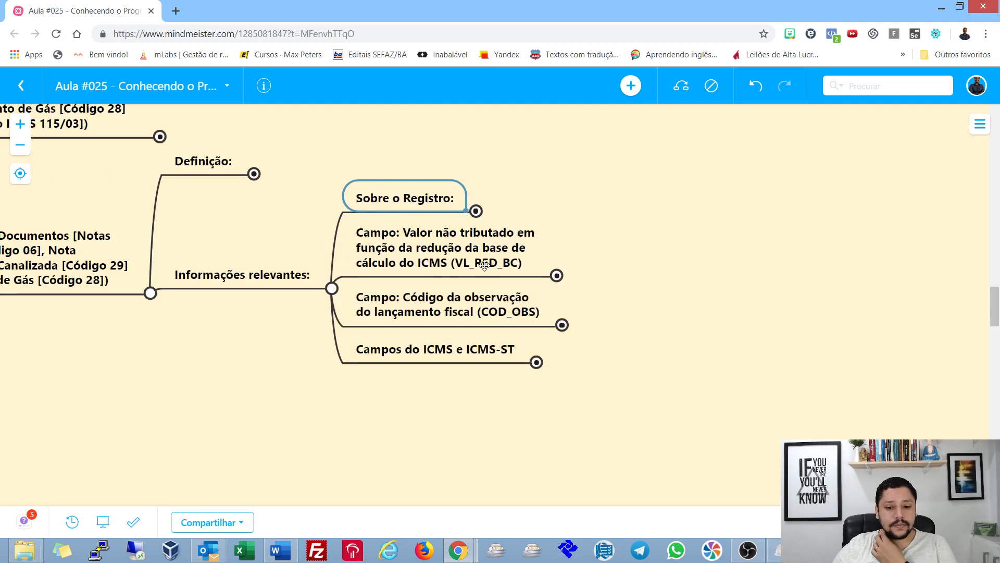
pyautogui.click(462, 249)
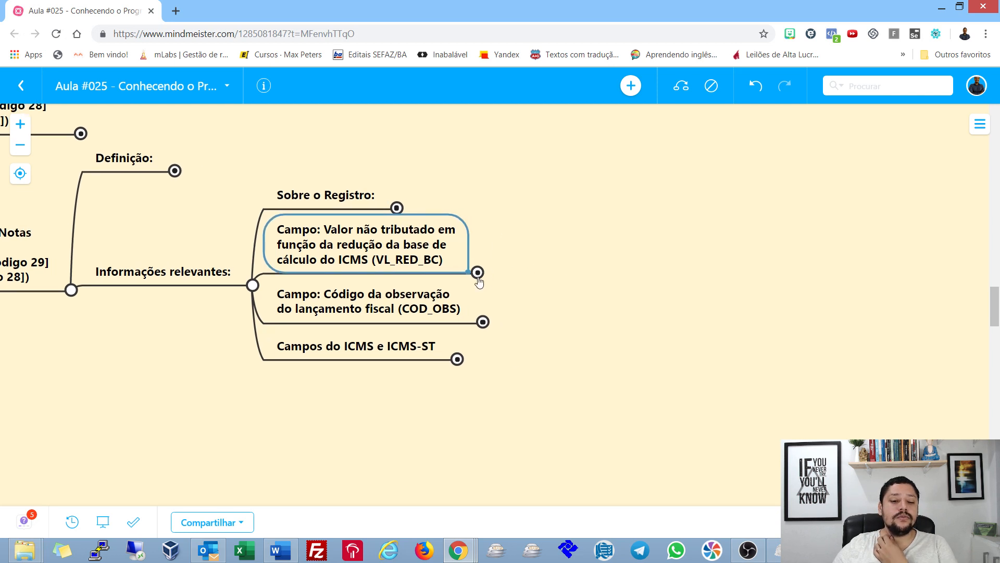
pyautogui.click(479, 272)
pyautogui.click(448, 217)
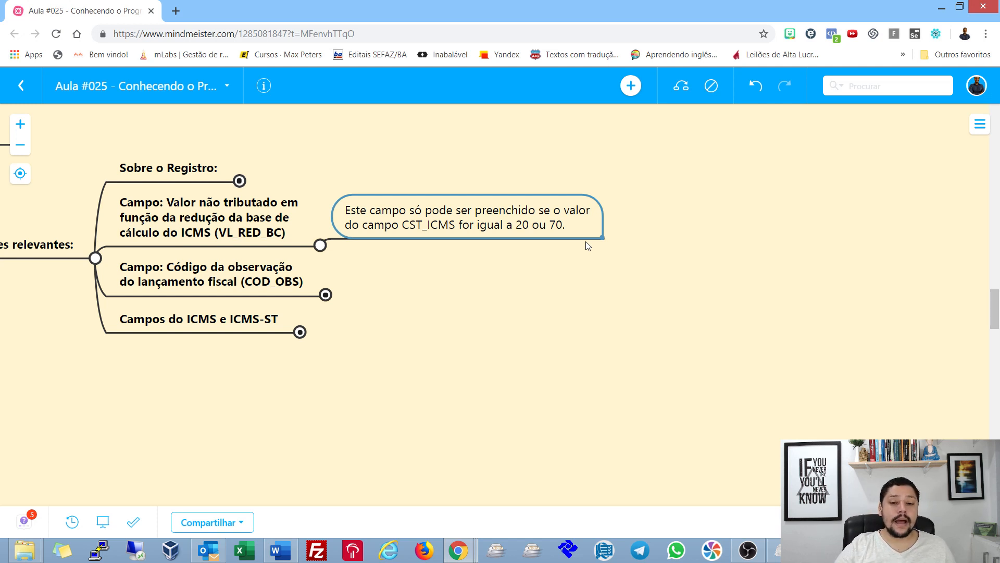
# - Switch to Sped Fiscal and open the C690 analytic record of the consolidated electricity note for editing
pyautogui.click(775, 550)
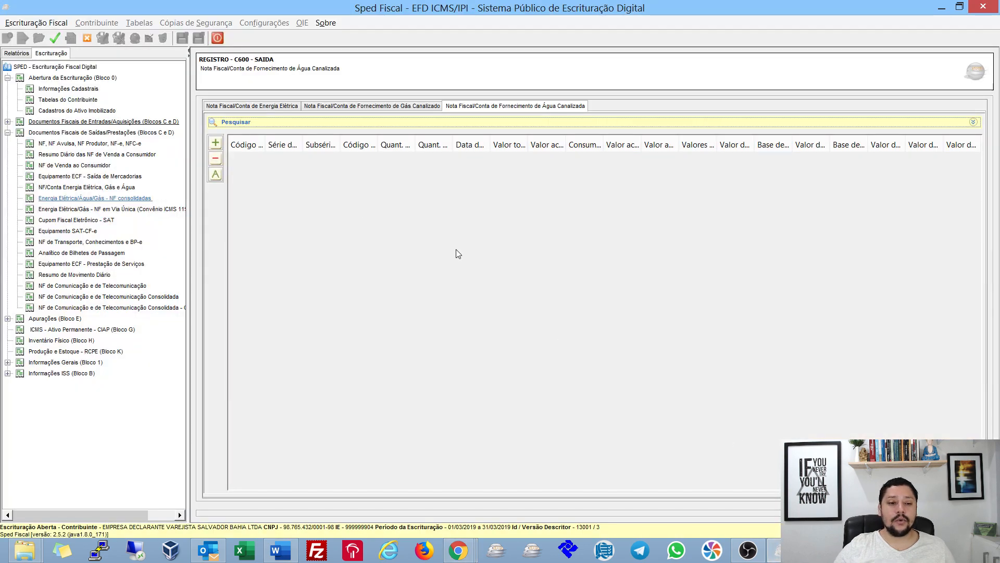
pyautogui.click(270, 106)
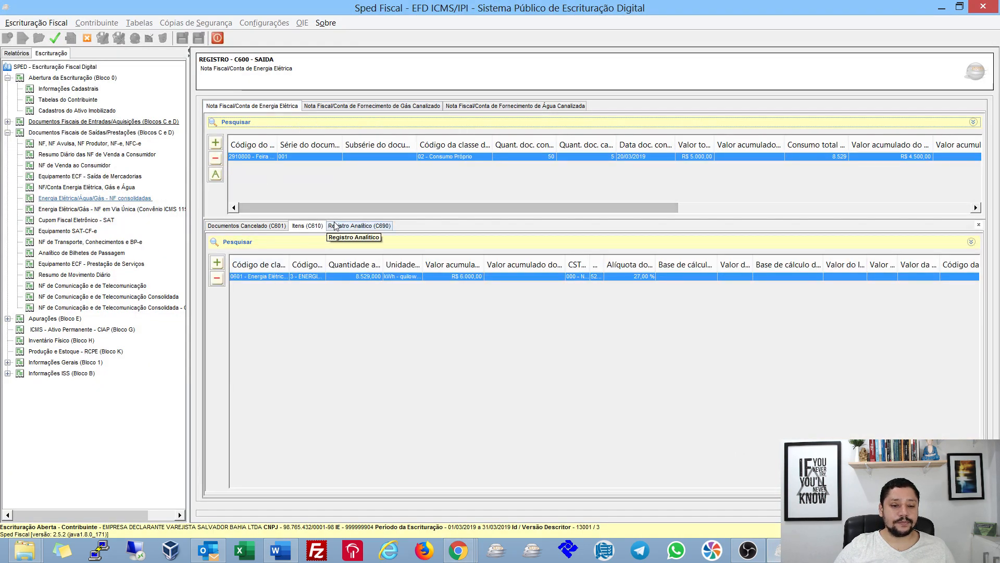
pyautogui.click(355, 226)
pyautogui.doubleClick(307, 278)
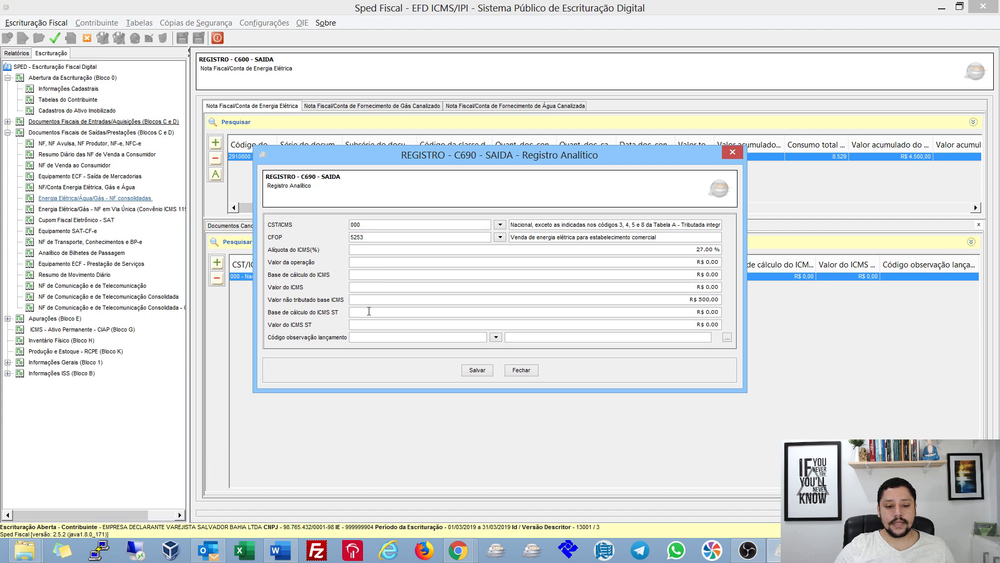
# - Clear the Valor não tributado base ICMS with CST/ICMS set to 020, and set CST/ICMS back to 000
pyautogui.click(505, 299)
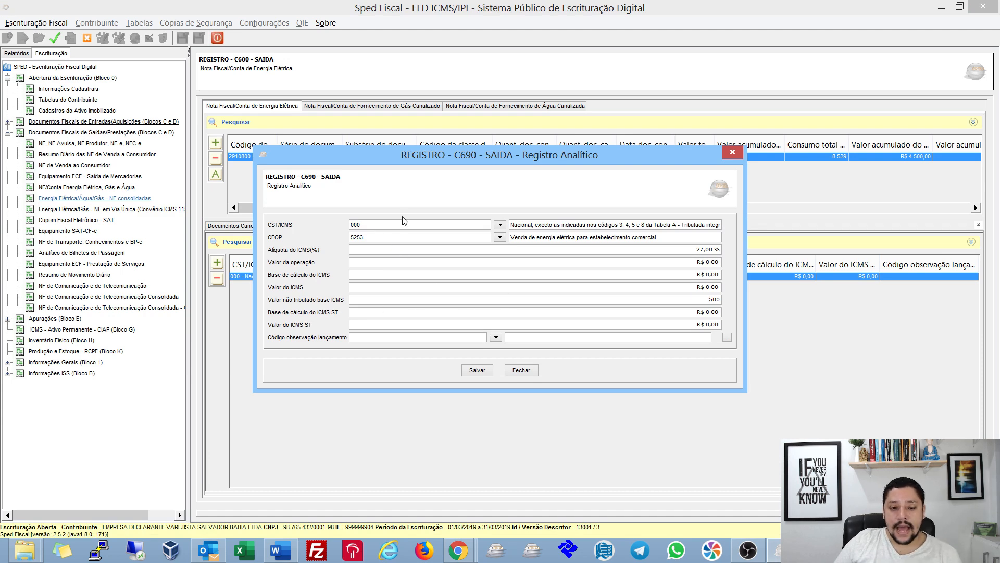
pyautogui.click(371, 224)
pyautogui.write('020')
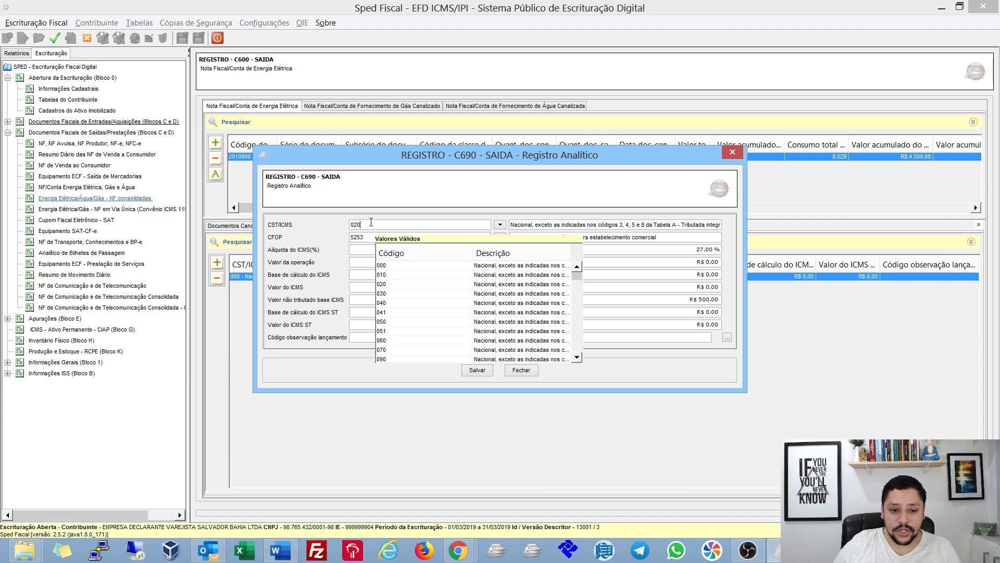
pyautogui.press('Return')
pyautogui.click(681, 301)
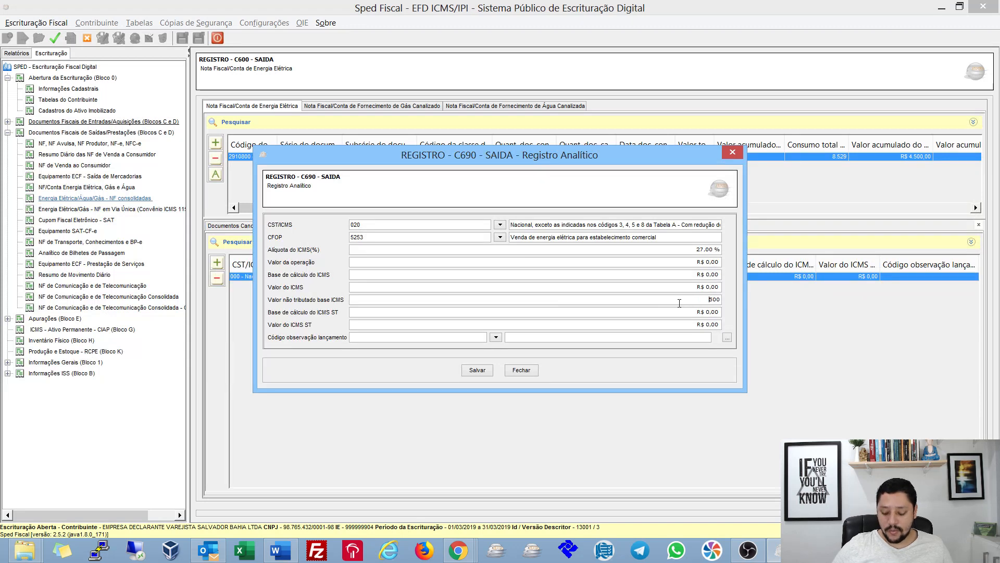
pyautogui.press('Delete')
pyautogui.press('Tab')
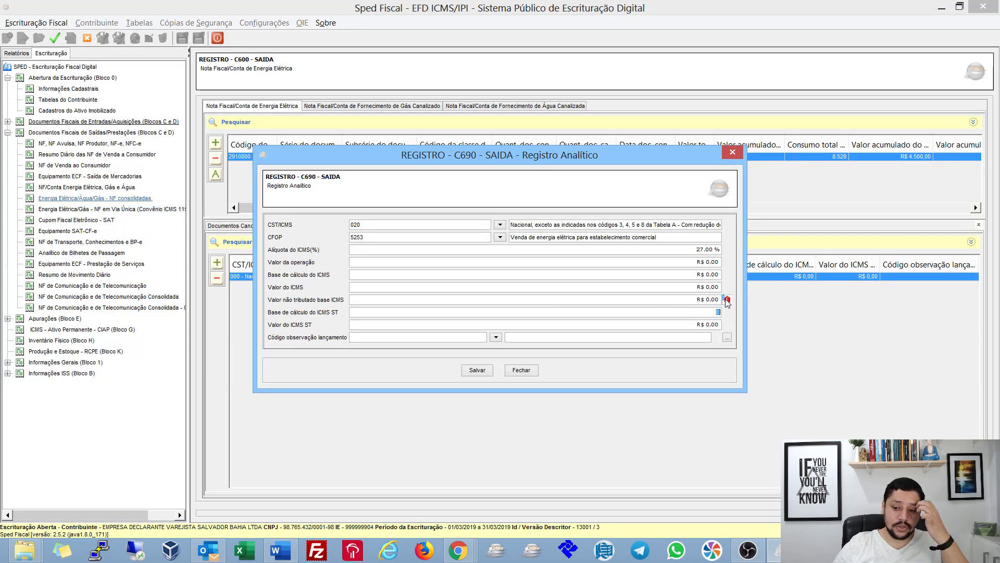
pyautogui.moveTo(720, 301); pyautogui.dragTo(708, 299)
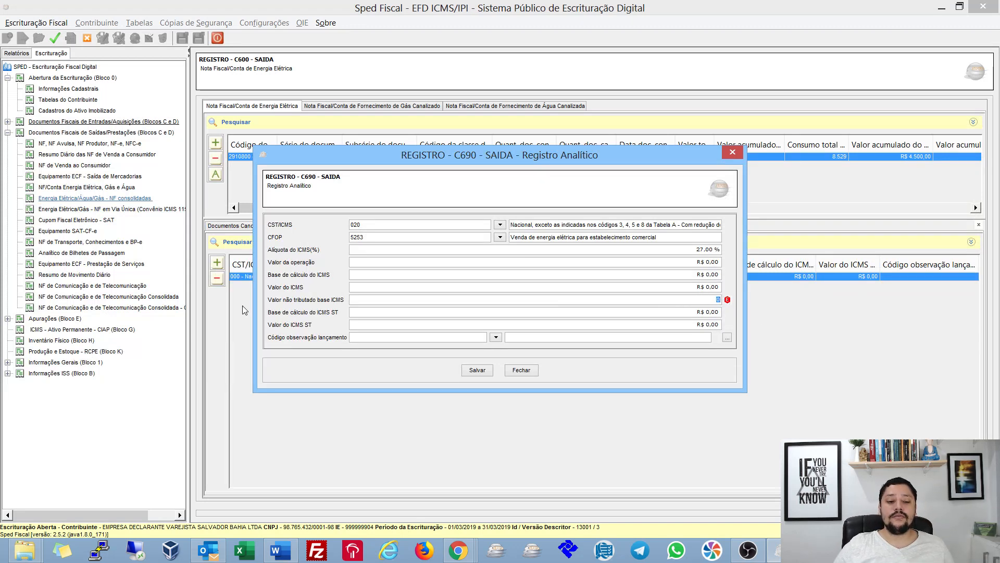
pyautogui.moveTo(371, 225); pyautogui.dragTo(333, 228)
pyautogui.write('000')
# - Return to the mind map, collapse the VL_RED_BC field and expand the note under the COD_OBS field
pyautogui.hotkey('alt', 'Tab')
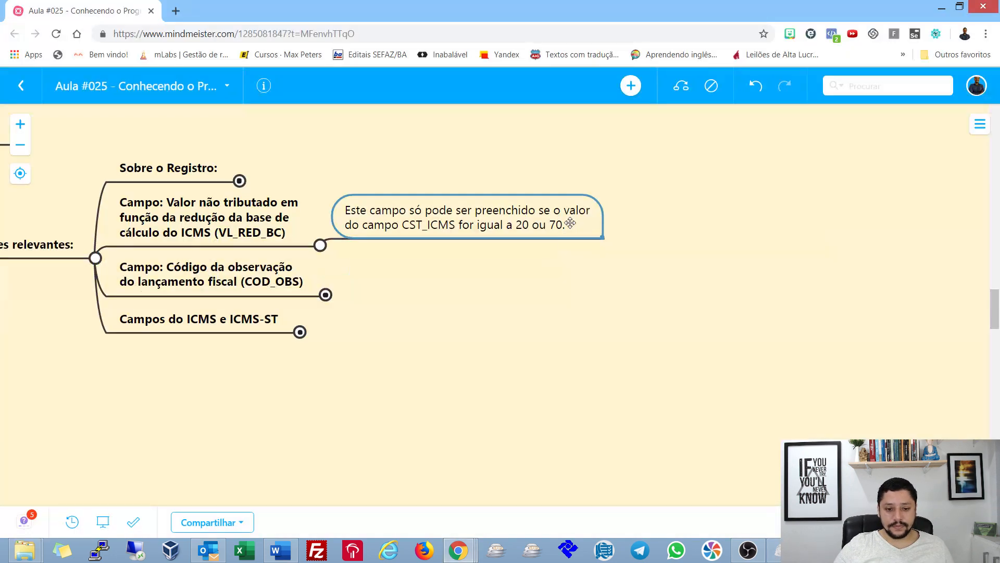
pyautogui.click(320, 245)
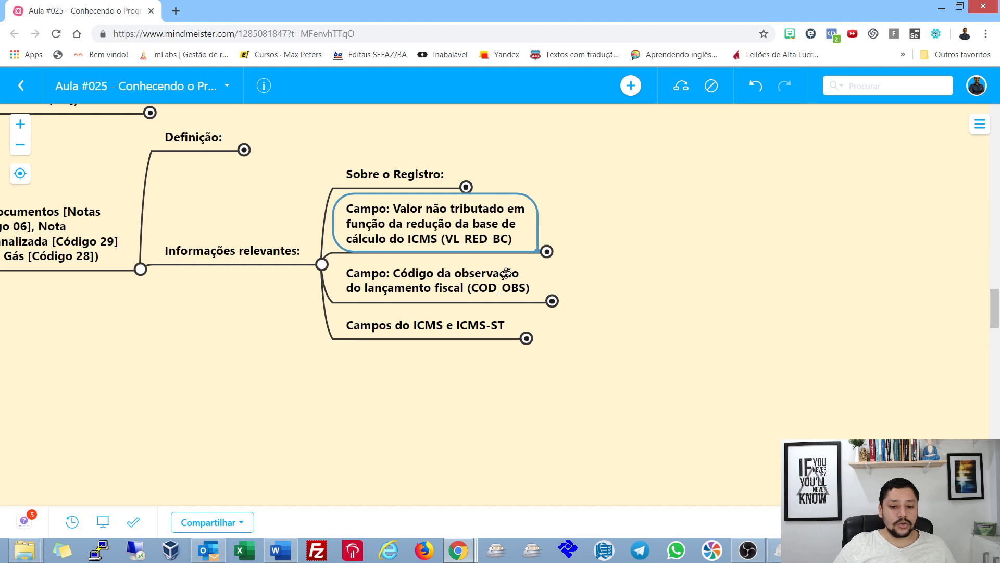
pyautogui.click(552, 301)
pyautogui.click(411, 238)
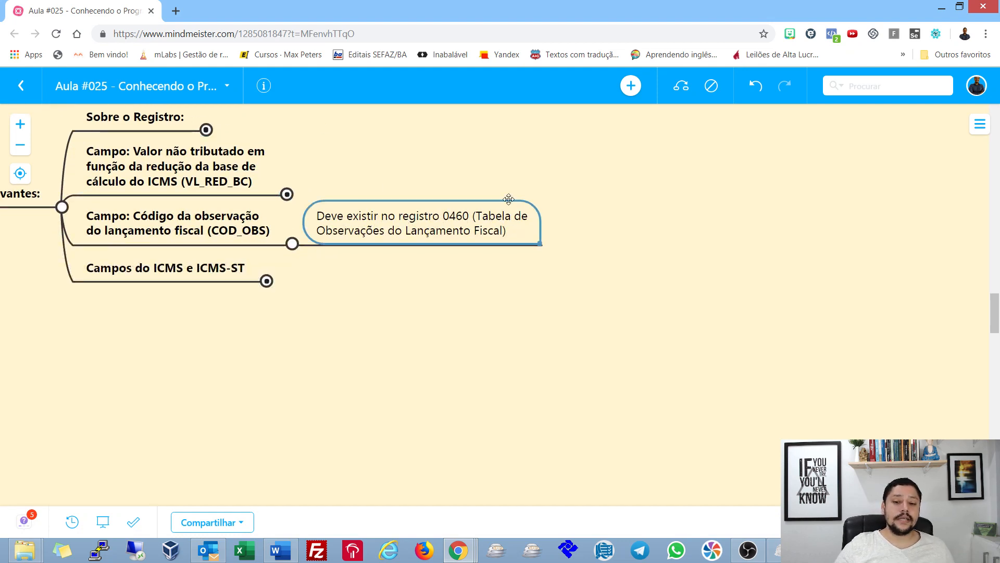
# - In the Sped Fiscal C690 record, try observation code 1 (VALOR DO IPI), clear it and save the record
pyautogui.hotkey('alt', 'Tab')
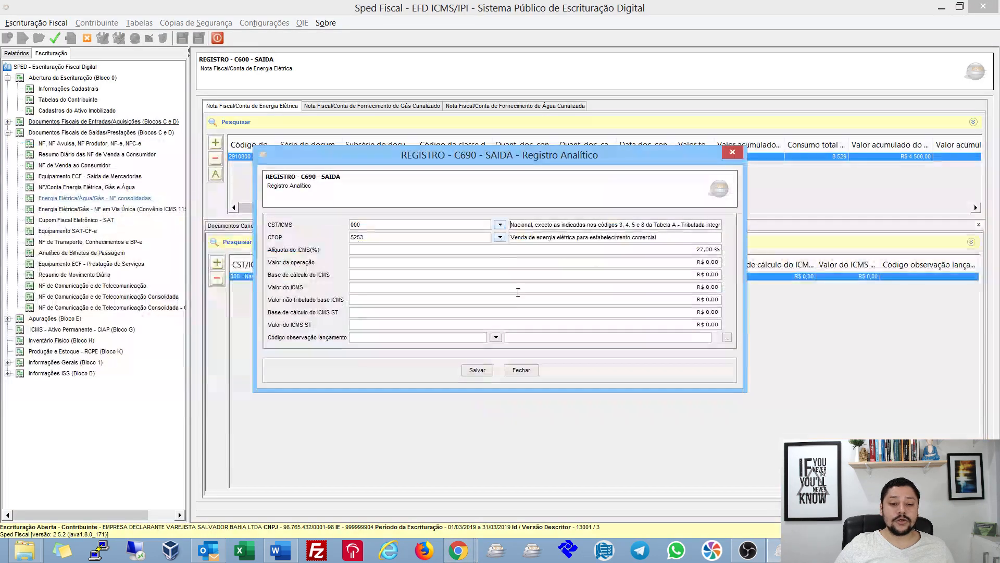
pyautogui.click(496, 337)
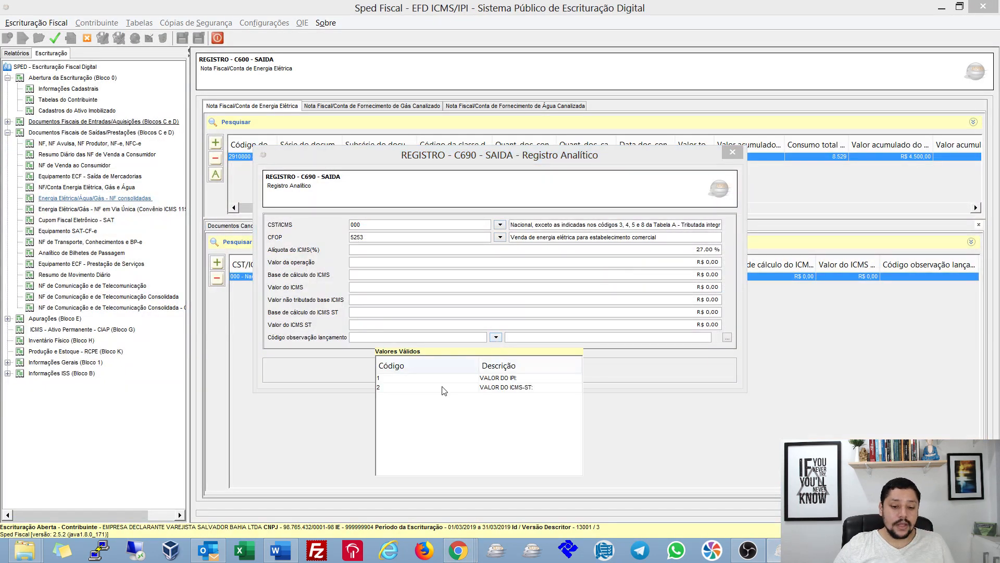
pyautogui.click(508, 377)
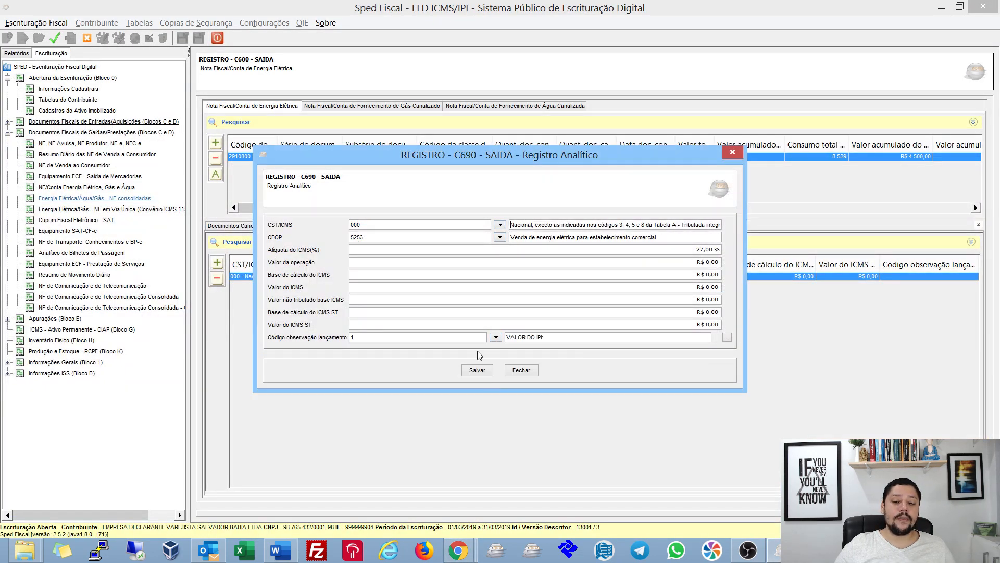
pyautogui.moveTo(545, 339); pyautogui.dragTo(382, 311)
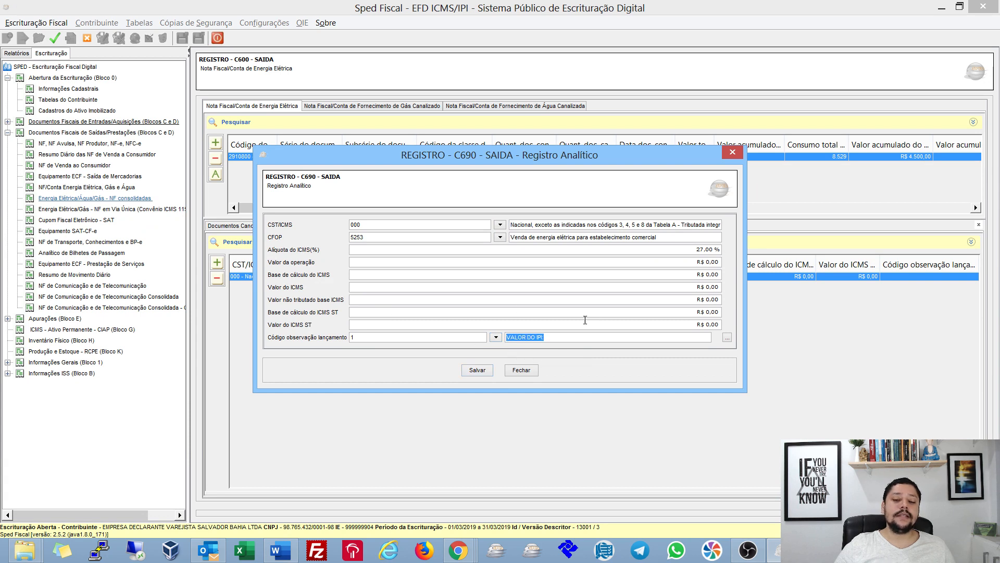
pyautogui.click(405, 337)
pyautogui.press('BackSpace')
pyautogui.click(563, 338)
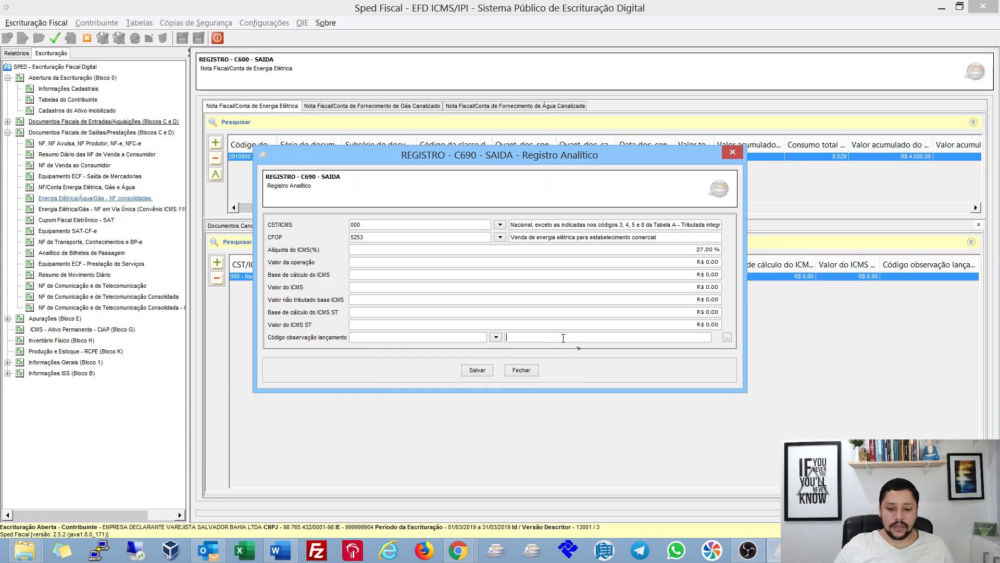
pyautogui.click(478, 371)
# - Return to the mind map and collapse the Código da observação do lançamento fiscal (COD_OBS) branch
pyautogui.hotkey('alt', 'Tab')
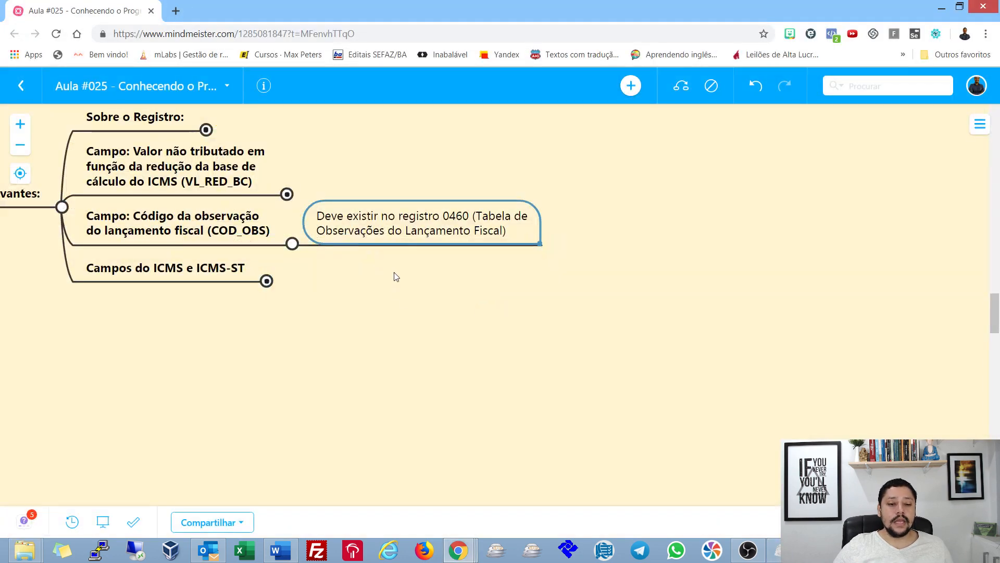
pyautogui.moveTo(358, 278); pyautogui.dragTo(537, 294)
pyautogui.click(471, 261)
pyautogui.moveTo(220, 307); pyautogui.dragTo(452, 306)
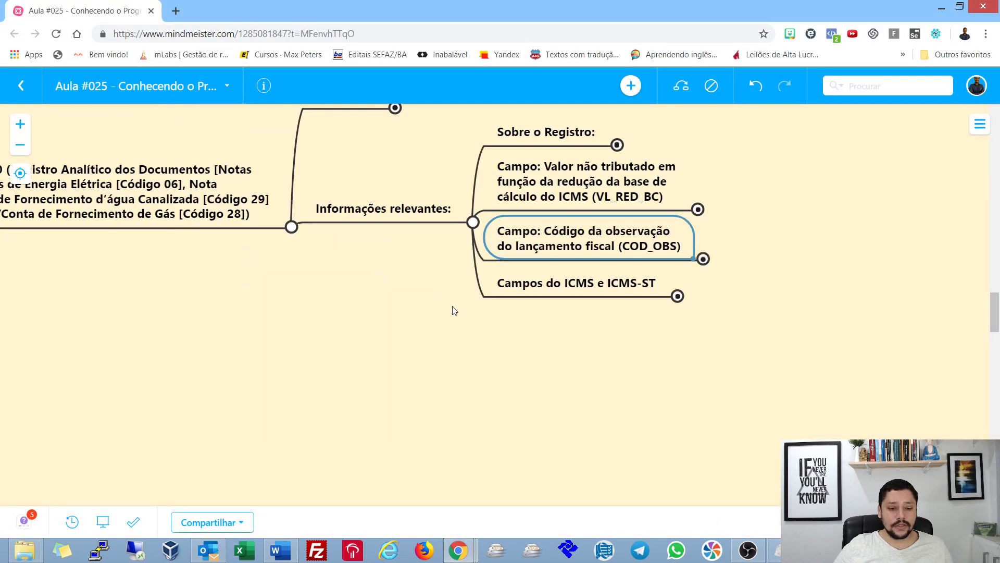
# - Expand the Campos do ICMS e ICMS-ST topic to read its note, and collapse it again
pyautogui.click(677, 296)
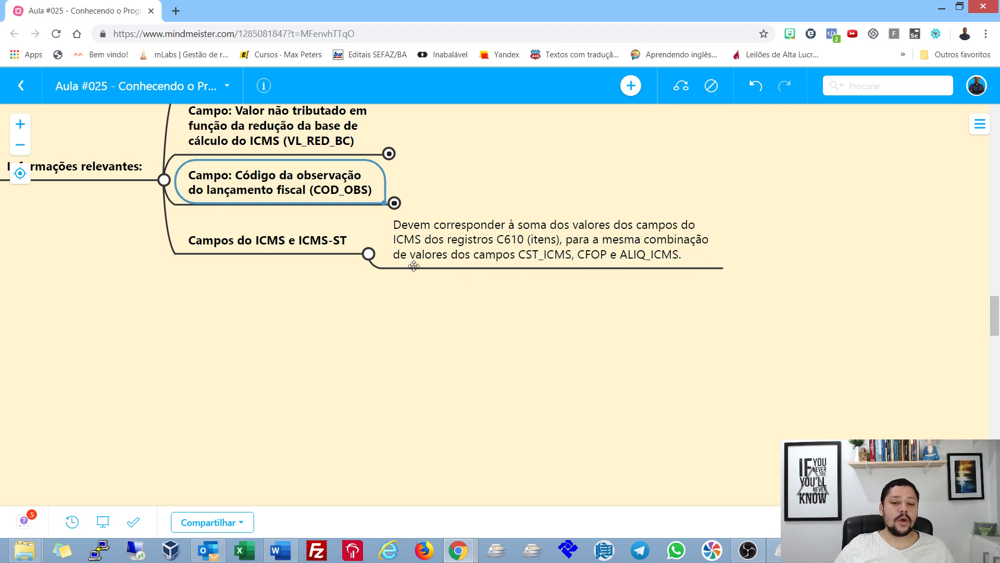
pyautogui.moveTo(546, 335); pyautogui.dragTo(628, 395)
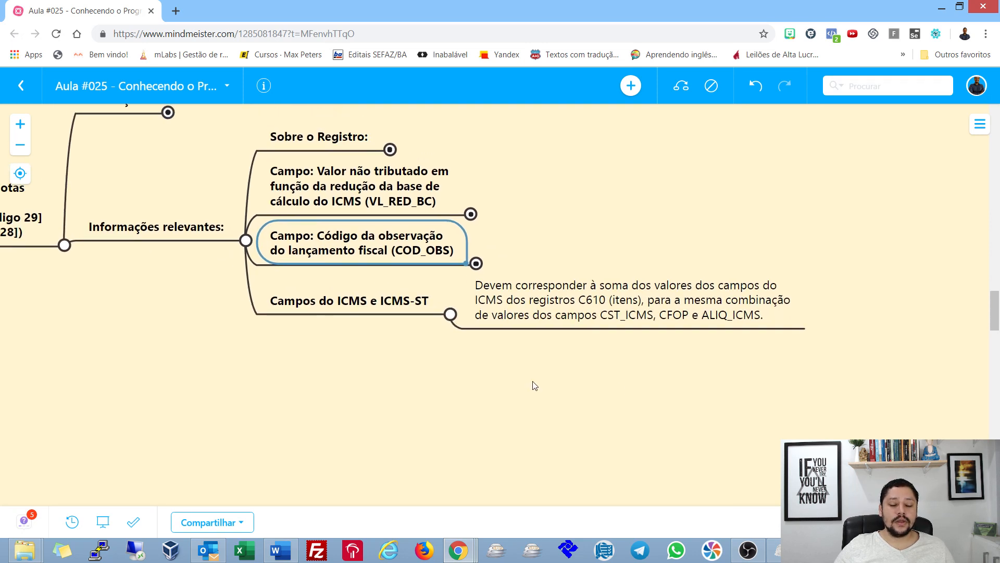
pyautogui.moveTo(532, 385); pyautogui.dragTo(569, 385)
pyautogui.moveTo(490, 361); pyautogui.dragTo(481, 360)
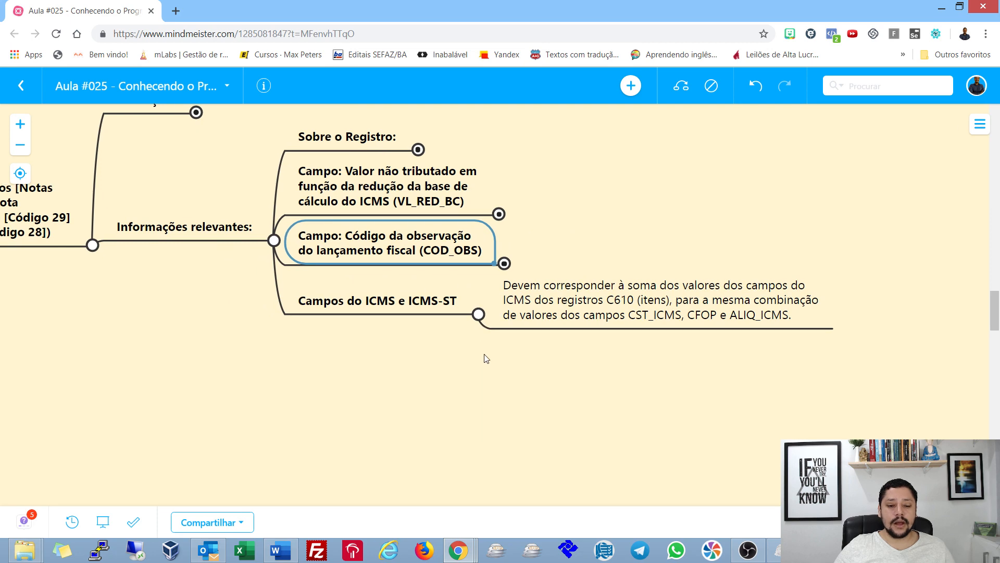
pyautogui.click(478, 315)
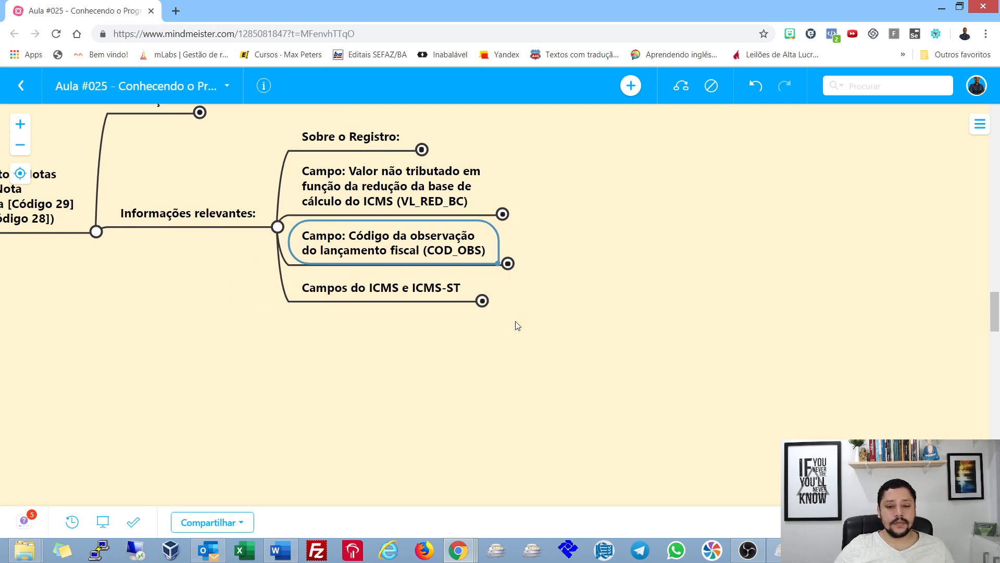
# - Collapse the Registro C690, Registros Filhos and Registro C600 branches in turn
pyautogui.click(530, 260)
pyautogui.click(642, 314)
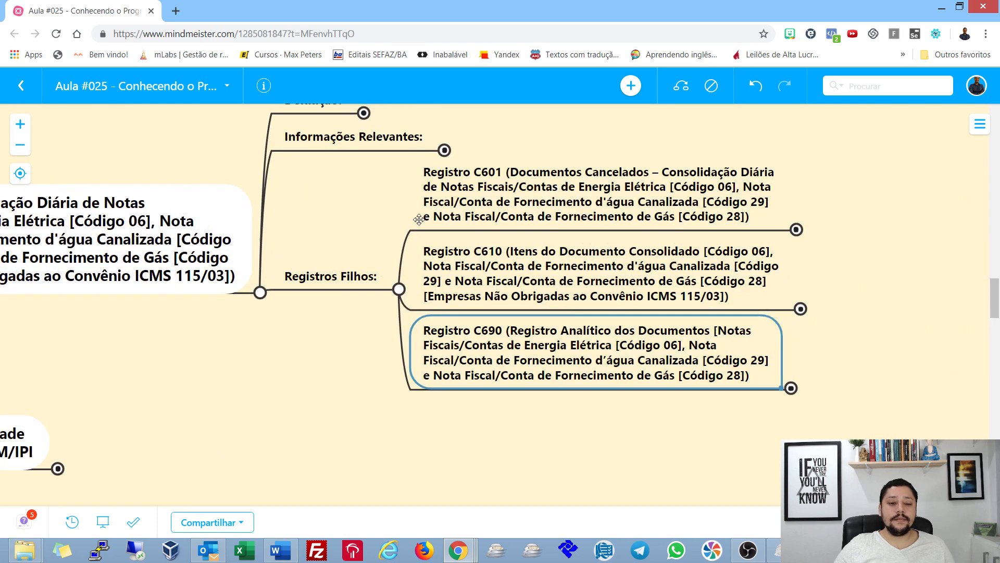
pyautogui.click(403, 292)
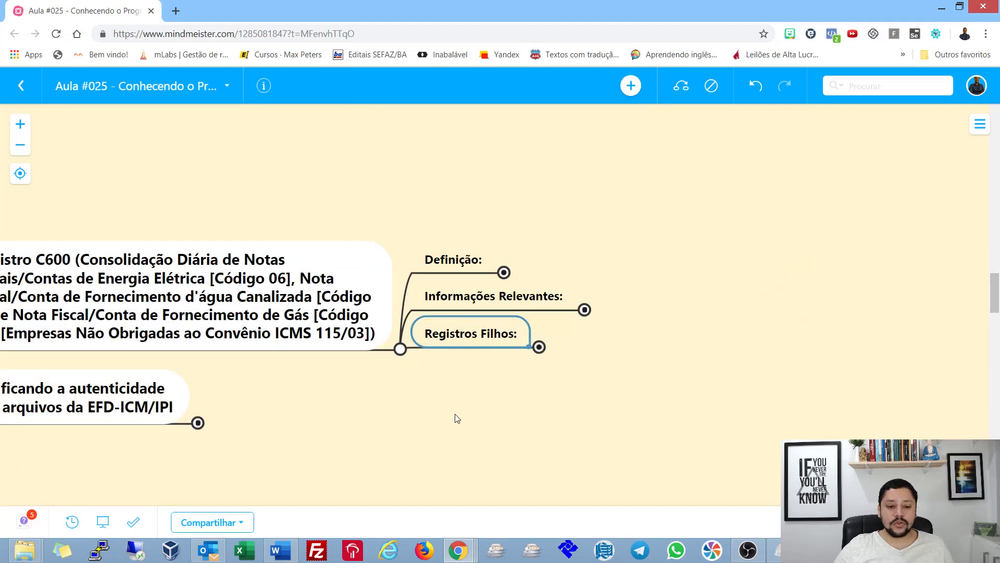
pyautogui.moveTo(451, 419); pyautogui.dragTo(633, 339)
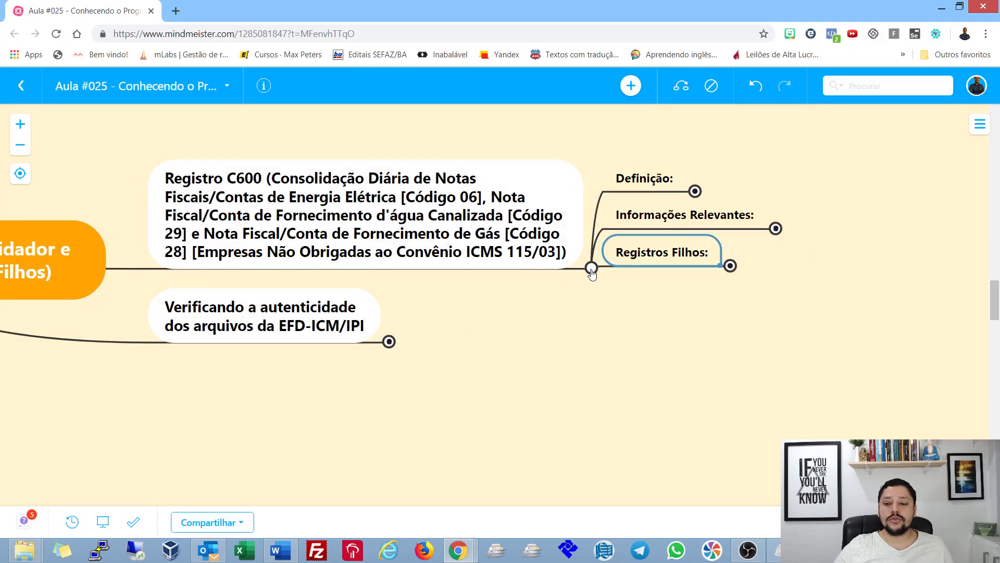
pyautogui.click(591, 268)
pyautogui.moveTo(781, 375); pyautogui.dragTo(558, 315)
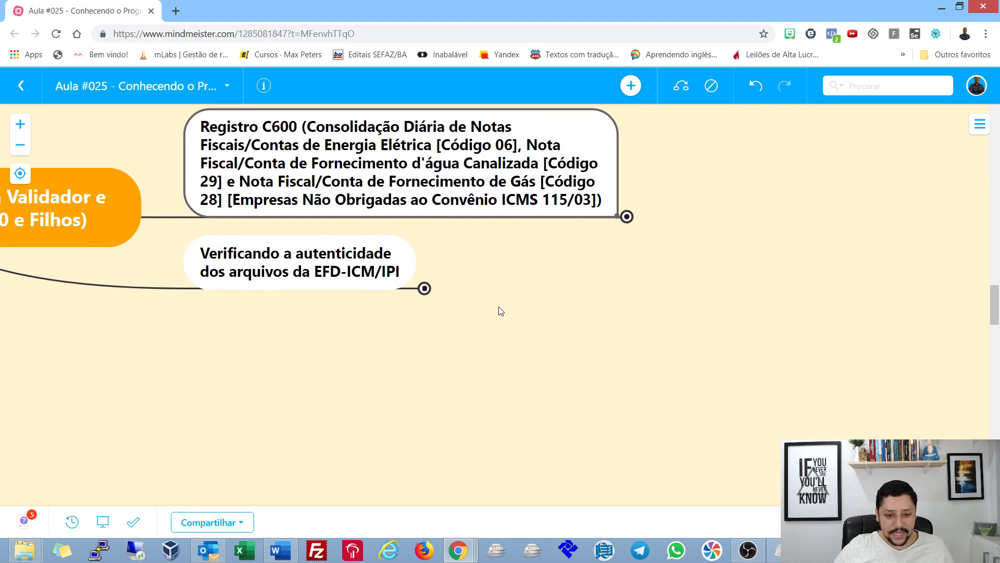
# - Expand the branch on verifying the authenticity of EFD-ICM/IPI files and go through both notes under Qual a utilidade?
pyautogui.click(425, 288)
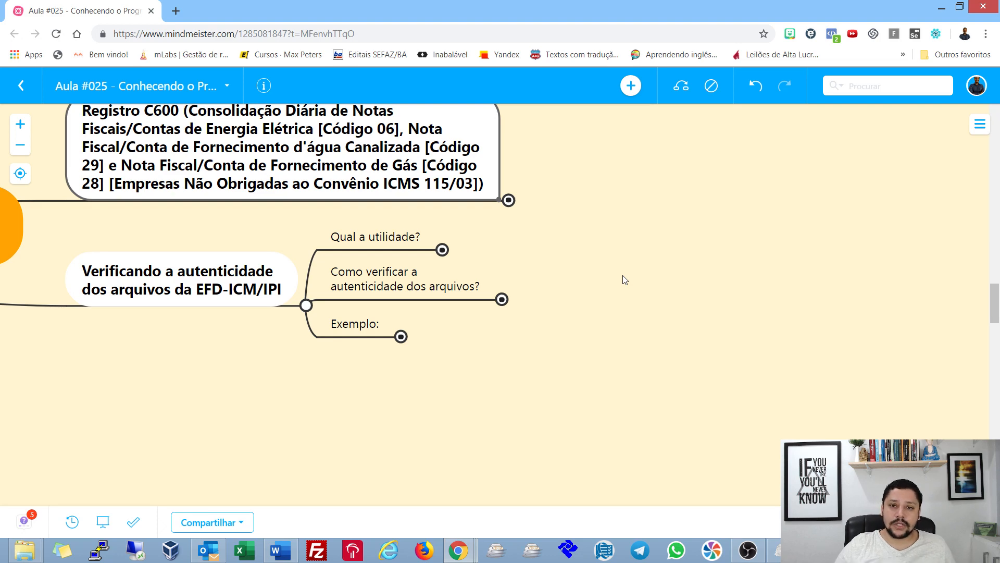
pyautogui.click(443, 251)
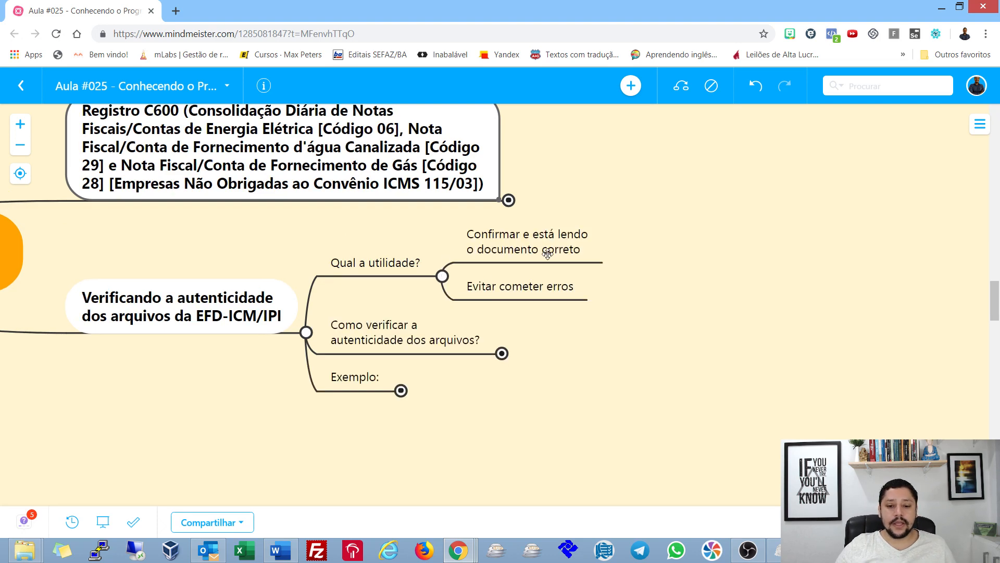
pyautogui.click(547, 253)
pyautogui.moveTo(702, 330); pyautogui.dragTo(657, 254)
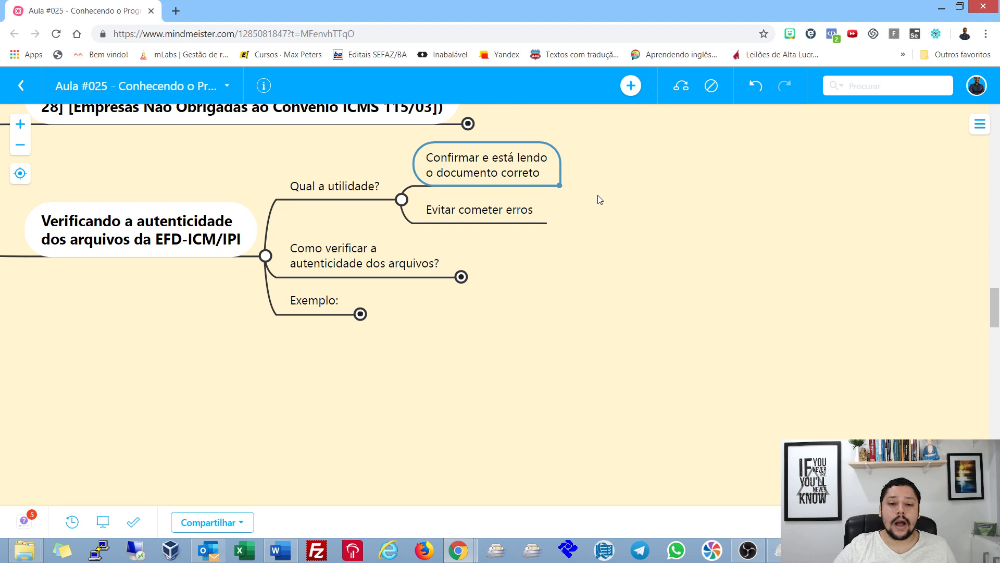
pyautogui.press('Down')
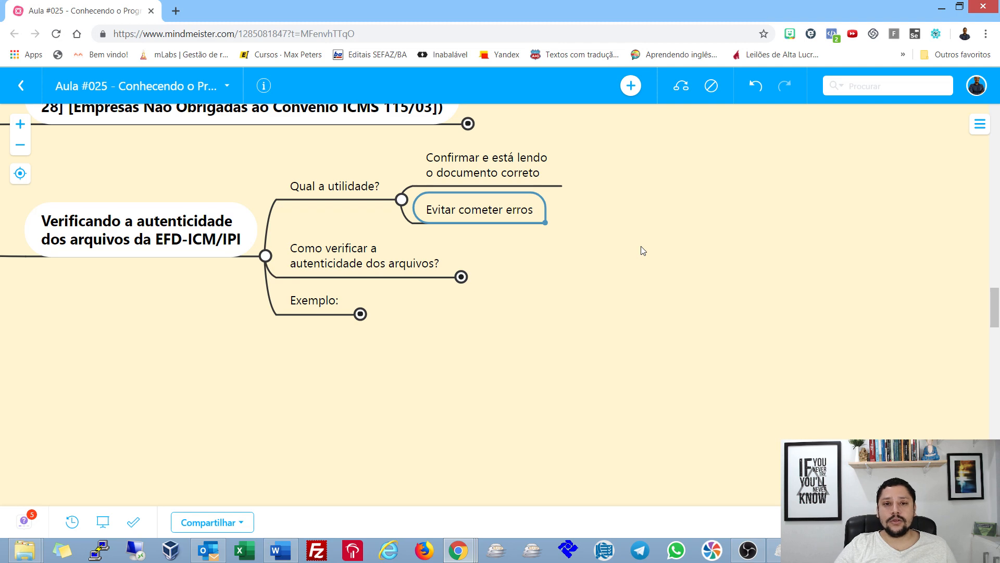
# - Collapse Qual a utilidade? and expand Como verificar a autenticidade dos arquivos?, pointing out its Chave de codificação digital and Algoritmo MD5 notes
pyautogui.click(401, 200)
pyautogui.press('Down')
pyautogui.moveTo(533, 308); pyautogui.dragTo(478, 296)
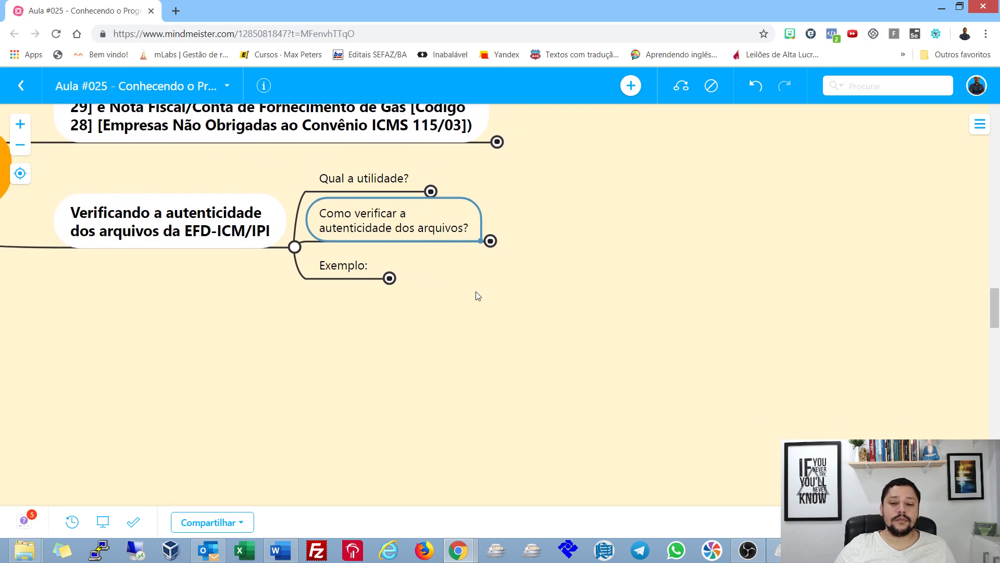
pyautogui.click(491, 241)
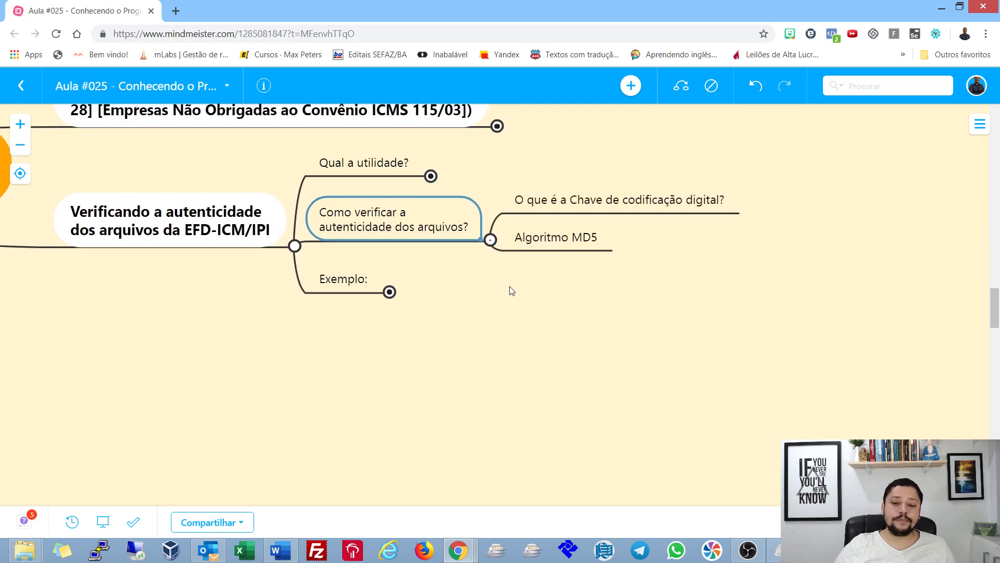
pyautogui.moveTo(670, 279); pyautogui.dragTo(575, 255)
pyautogui.click(531, 194)
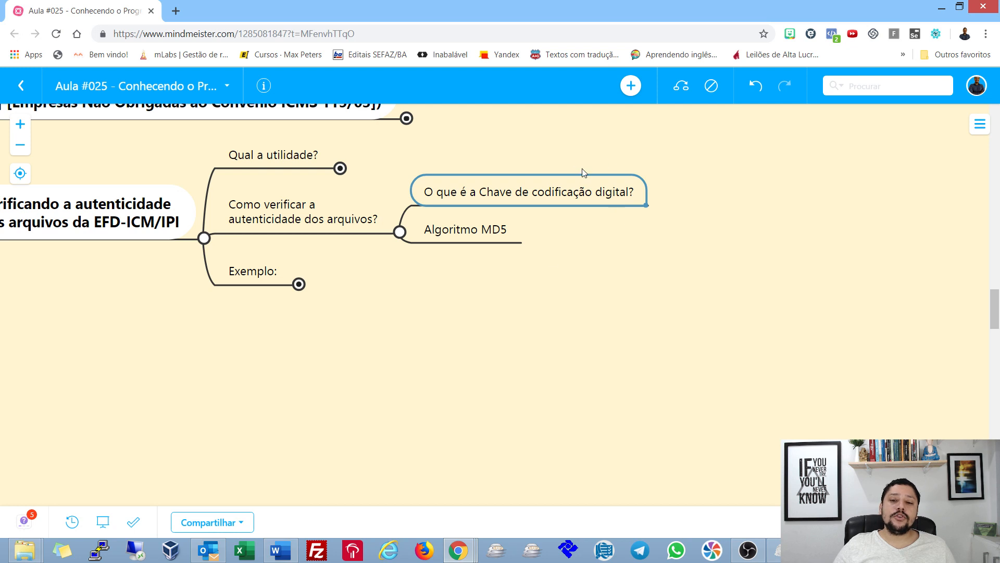
pyautogui.click(464, 232)
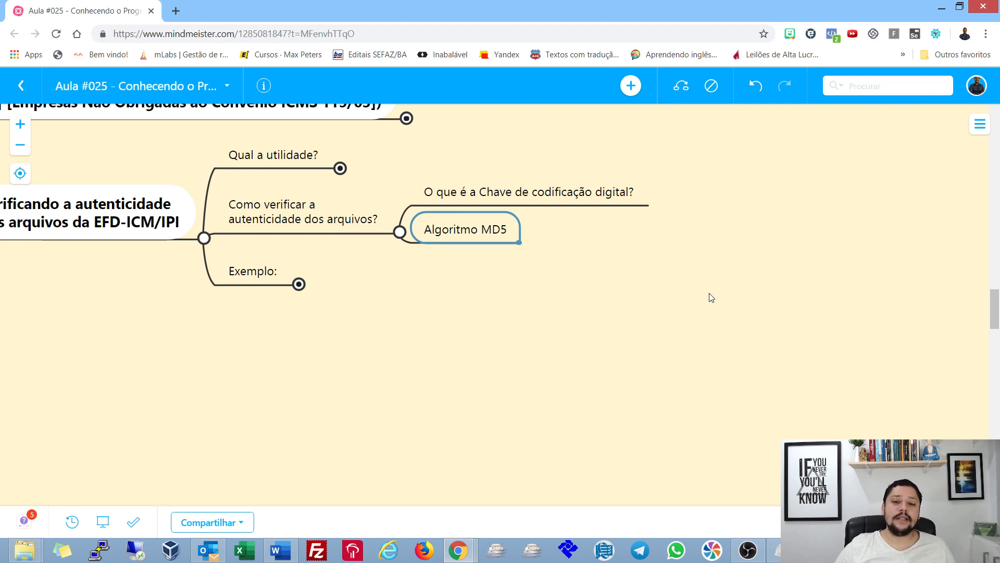
pyautogui.click(535, 192)
pyautogui.click(464, 225)
pyautogui.click(504, 200)
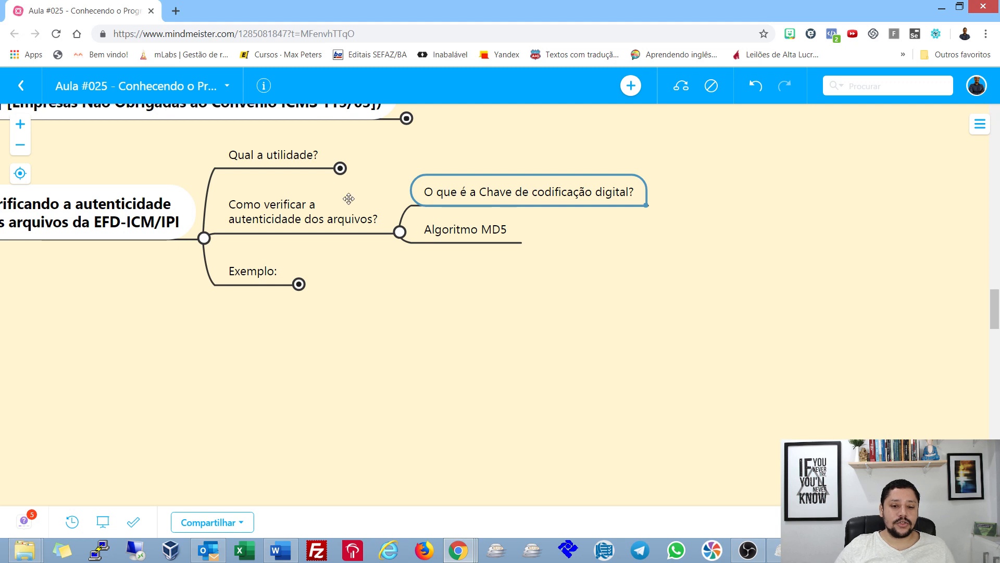
# - Expand the Exemplo topic and open the external link of ATO COTEPE 44/2018
pyautogui.click(271, 270)
pyautogui.click(299, 284)
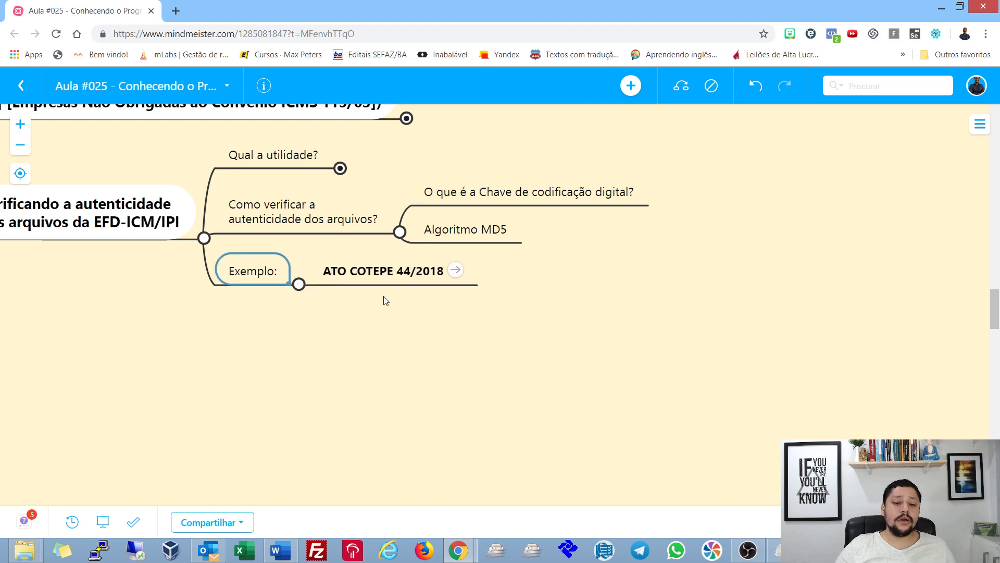
pyautogui.moveTo(387, 338); pyautogui.dragTo(429, 307)
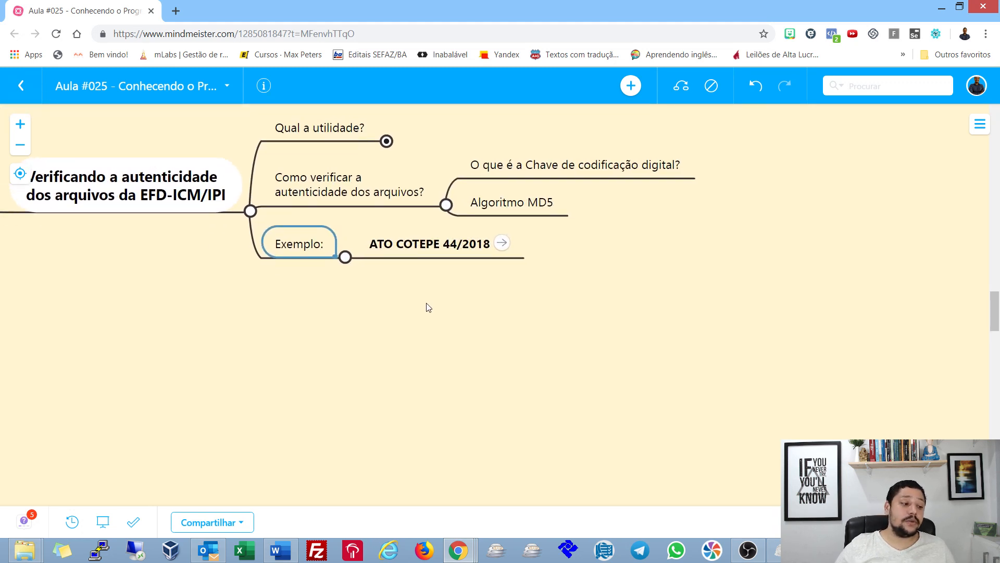
pyautogui.click(504, 244)
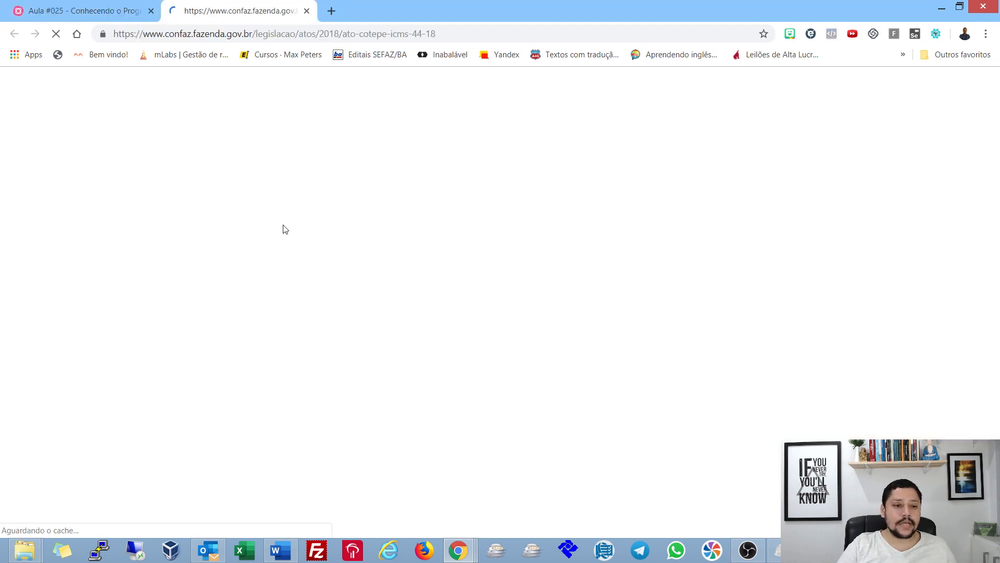
# - Go through the act's title, its summary and the Art. 1º wording up to "chave de codificação digital", highlighting each passage
pyautogui.scroll(-3, 424, 183)
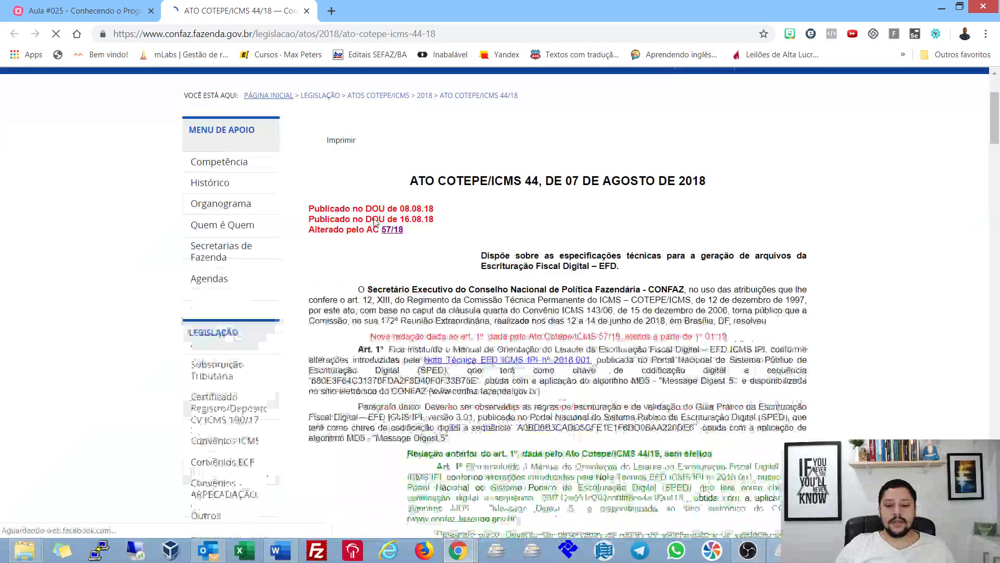
pyautogui.moveTo(412, 182); pyautogui.dragTo(639, 181)
pyautogui.moveTo(481, 255); pyautogui.dragTo(639, 267)
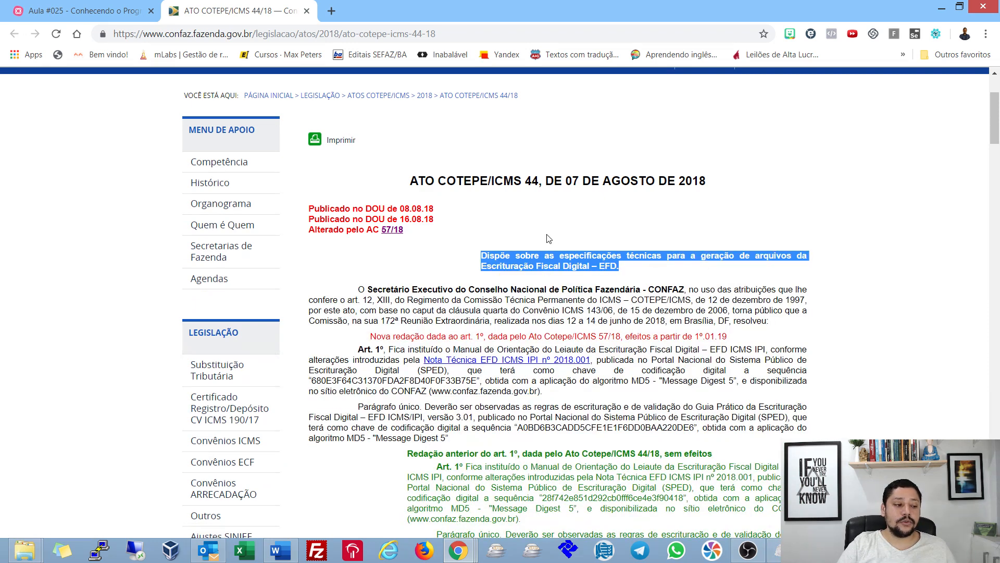
pyautogui.scroll(-3, 549, 238)
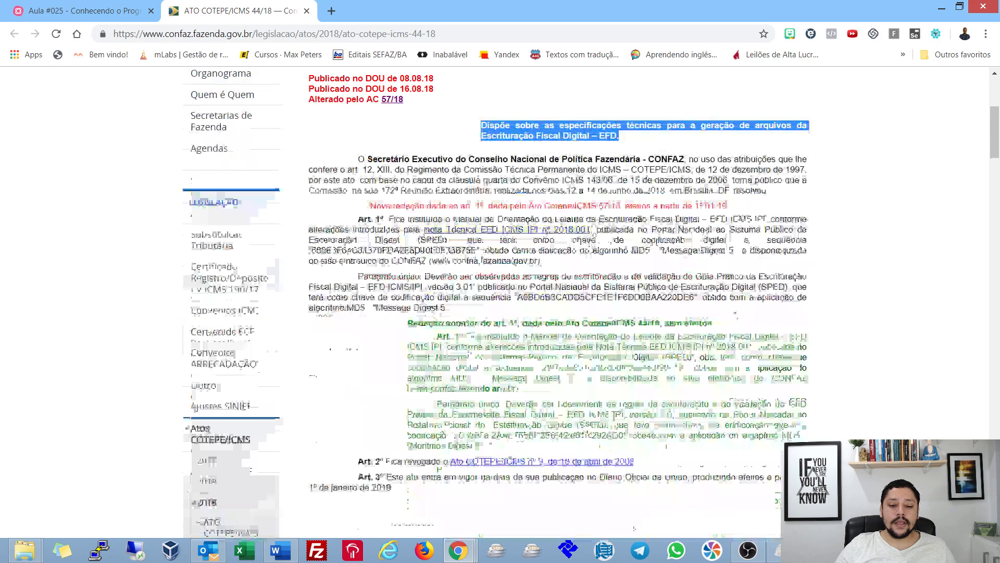
pyautogui.moveTo(389, 219); pyautogui.dragTo(417, 227)
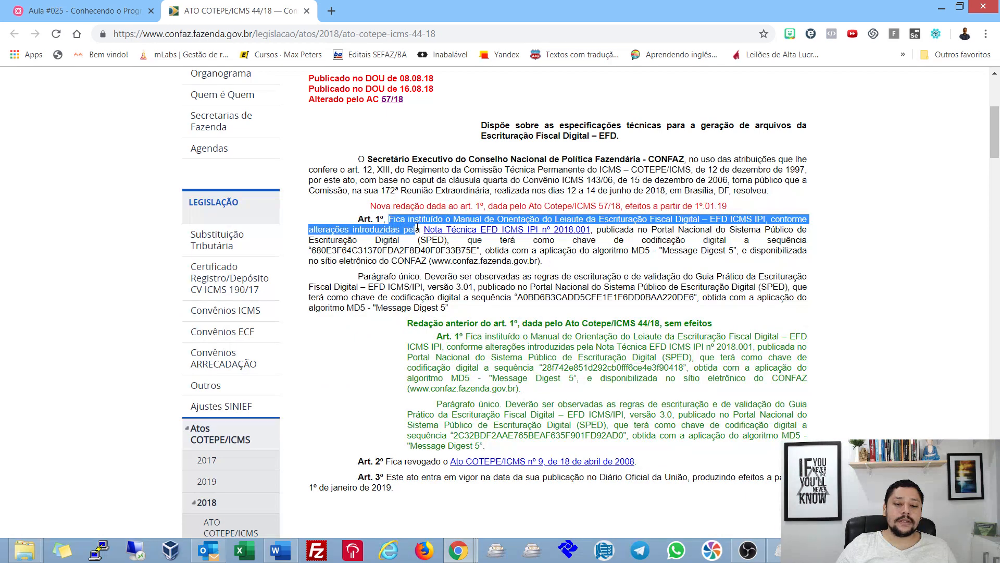
pyautogui.click(556, 232)
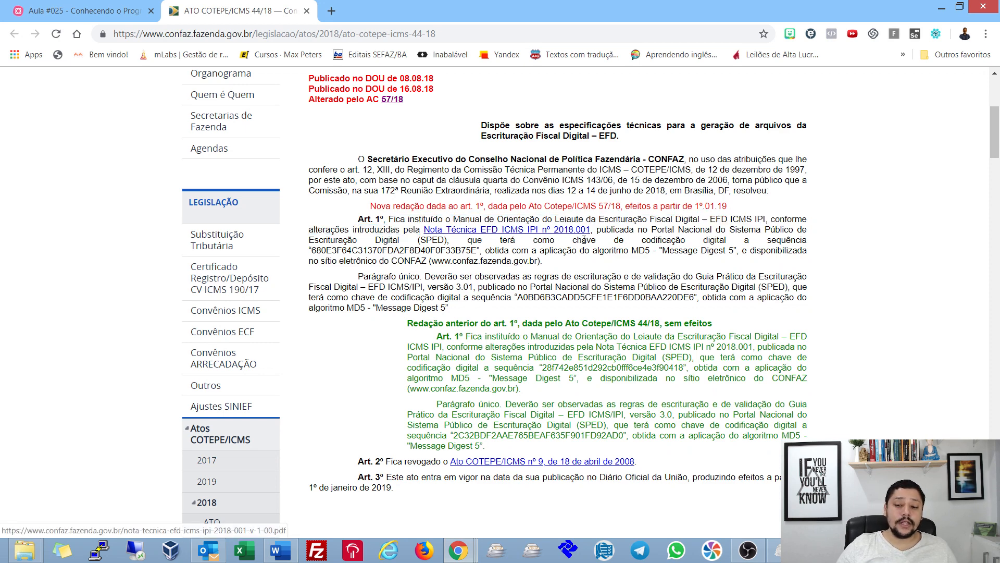
pyautogui.moveTo(593, 231); pyautogui.dragTo(761, 243)
# - Point out the Chave de codificação digital topic in the mind map, and highlight the key sequence and MD5 phrase in the act's Art. 1º
pyautogui.click(50, 5)
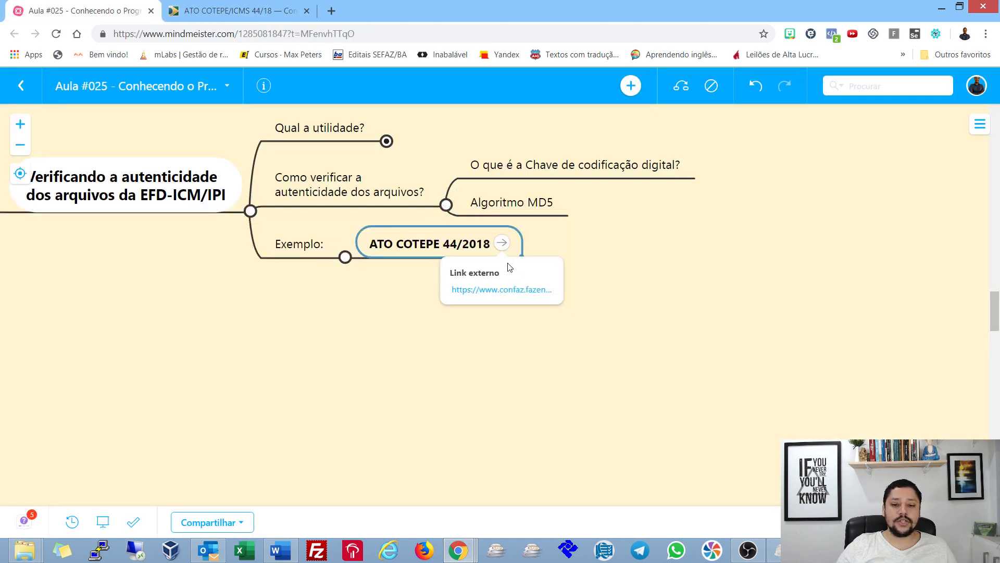
pyautogui.click(542, 167)
pyautogui.click(247, 4)
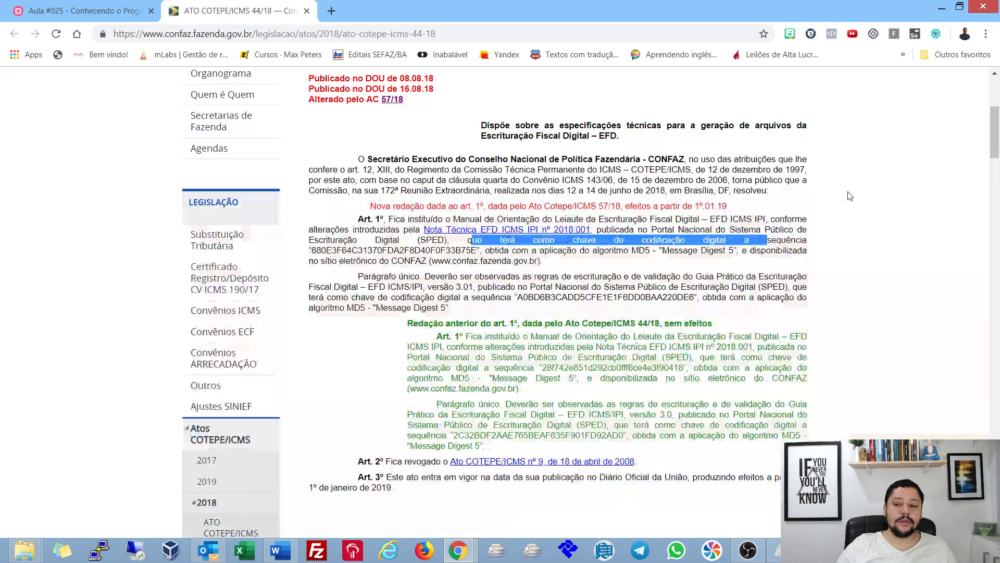
pyautogui.doubleClick(321, 250)
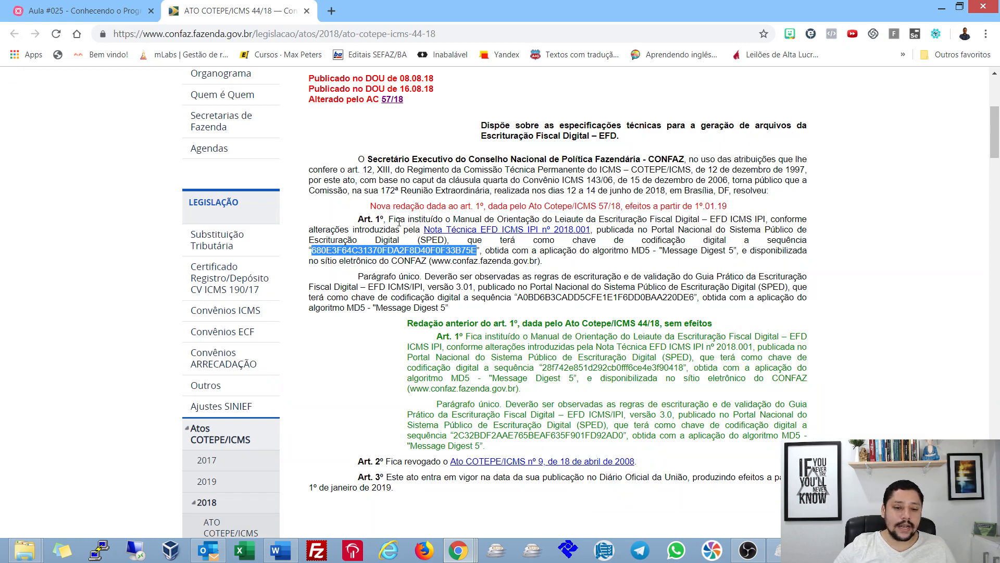
pyautogui.moveTo(486, 251); pyautogui.dragTo(653, 251)
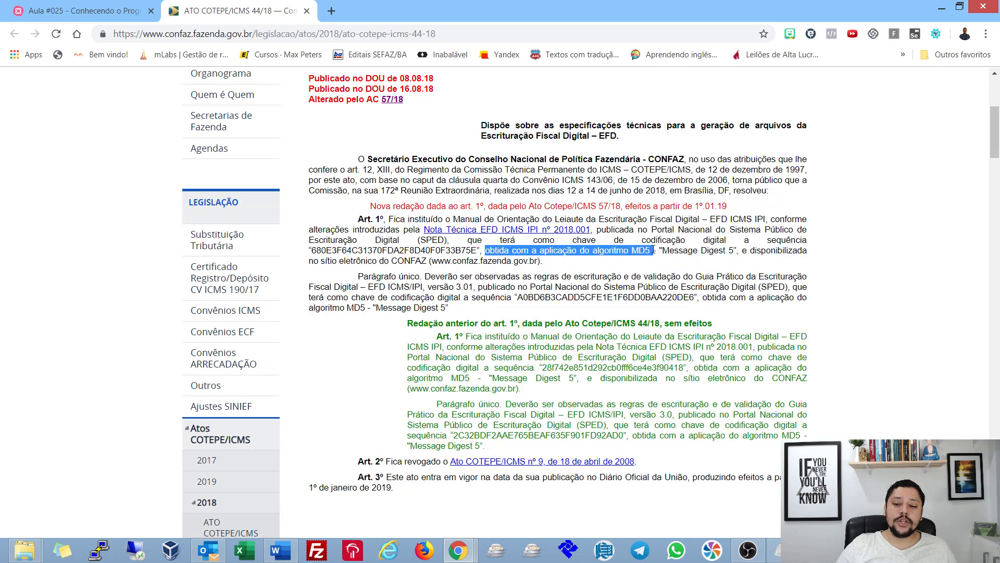
# - Point out the Algoritmo MD5 topic in the mind map, and highlight "Message Digest 5" in the act's Art. 1º
pyautogui.click(133, 6)
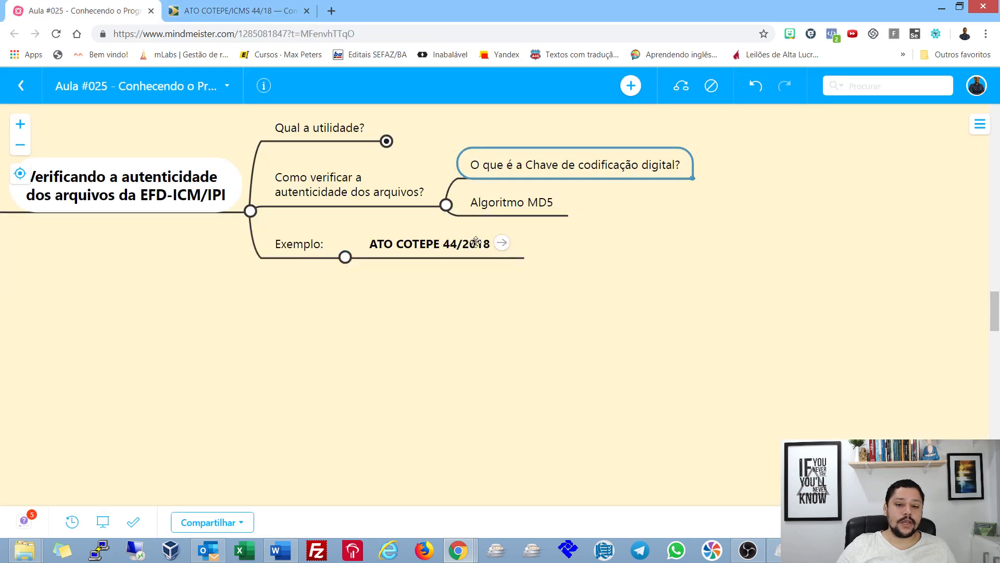
pyautogui.click(495, 203)
pyautogui.click(287, 17)
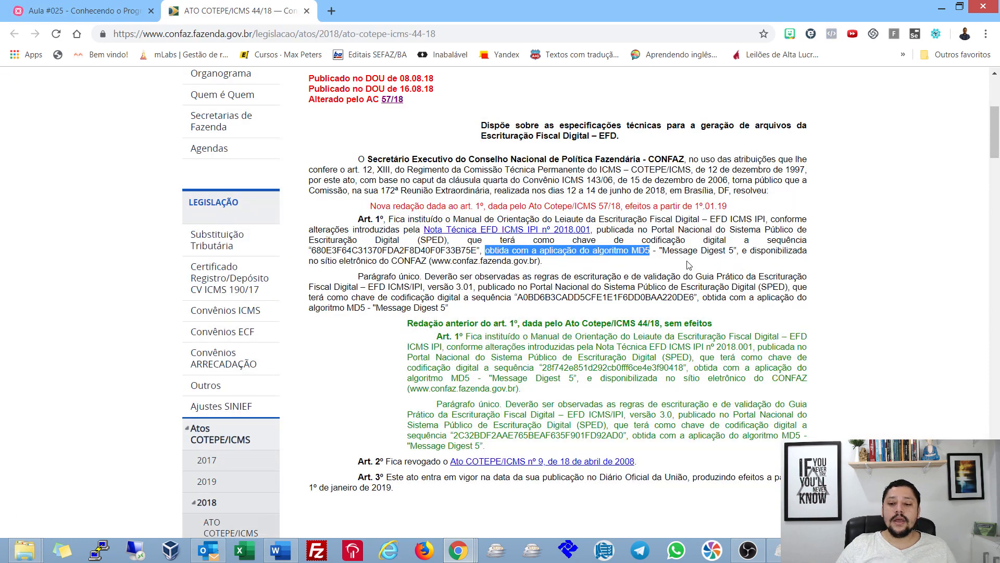
pyautogui.moveTo(665, 251); pyautogui.dragTo(738, 252)
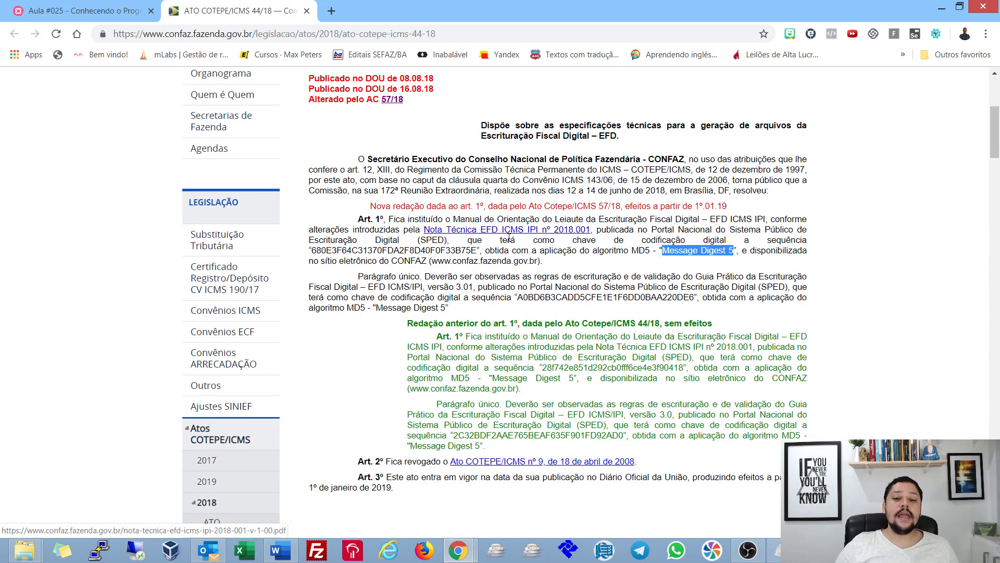
# - Highlight the key sequence in the current Art. 1º and the one in the previous wording to compare them
pyautogui.doubleClick(409, 246)
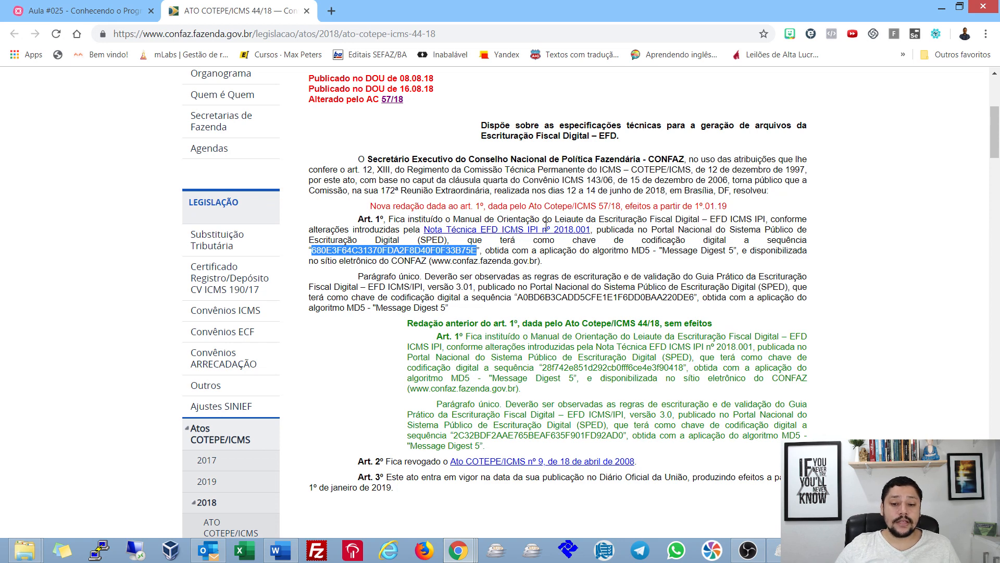
pyautogui.click(563, 332)
pyautogui.scroll(-3, 563, 332)
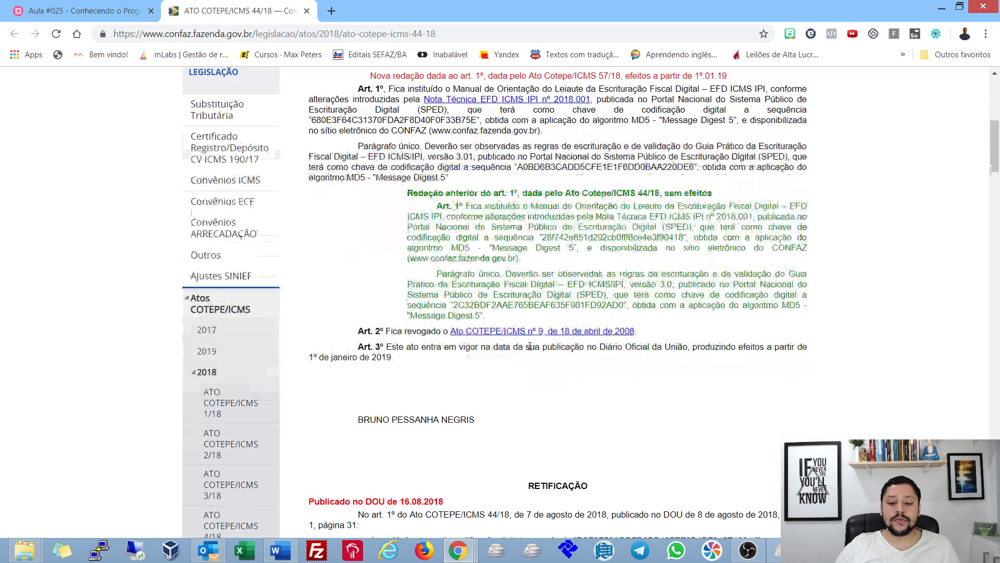
pyautogui.doubleClick(576, 237)
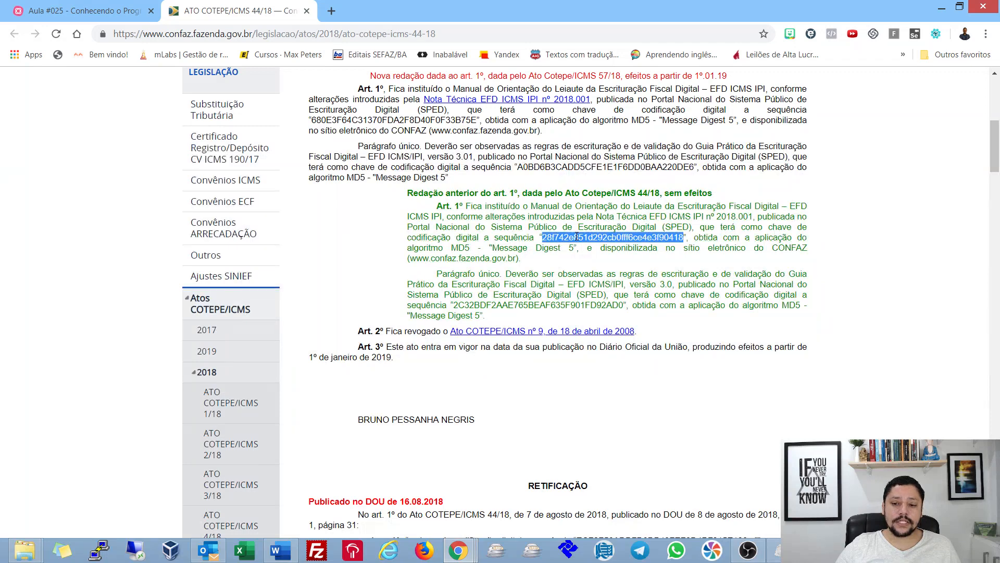
# - Highlight the digital key sequence in the current wording of Art. 1º
pyautogui.scroll(1, 660, 266)
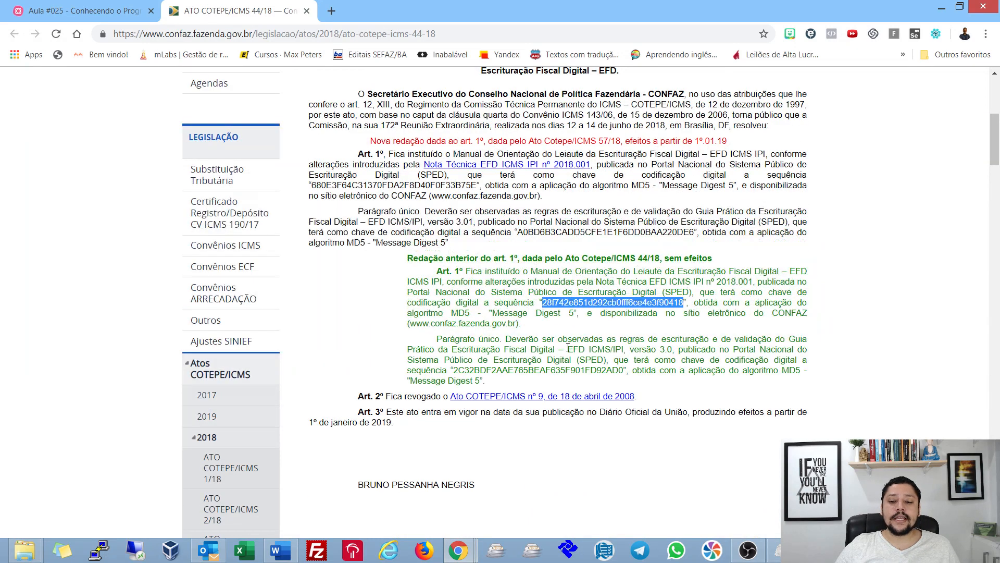
pyautogui.scroll(1, 681, 333)
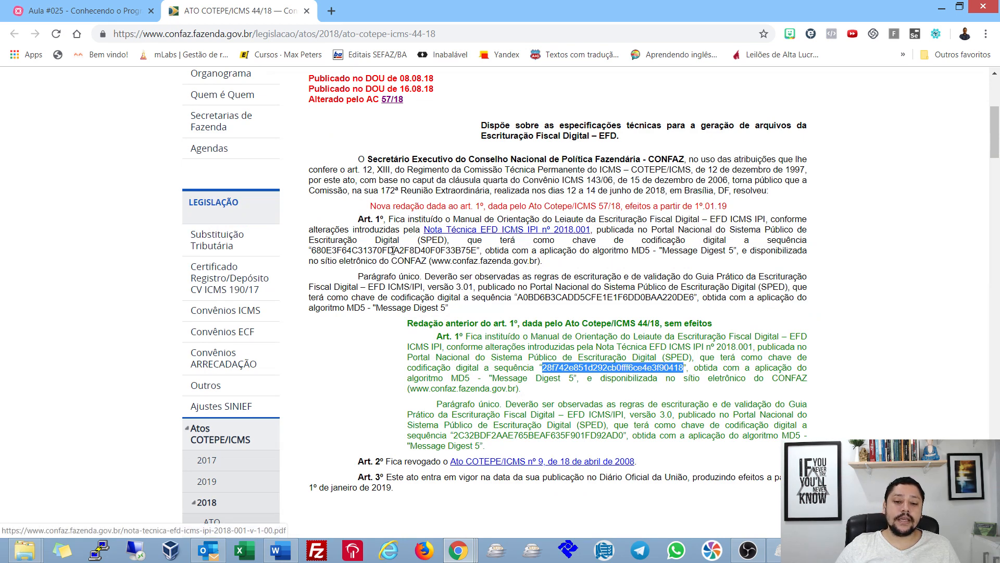
pyautogui.doubleClick(417, 251)
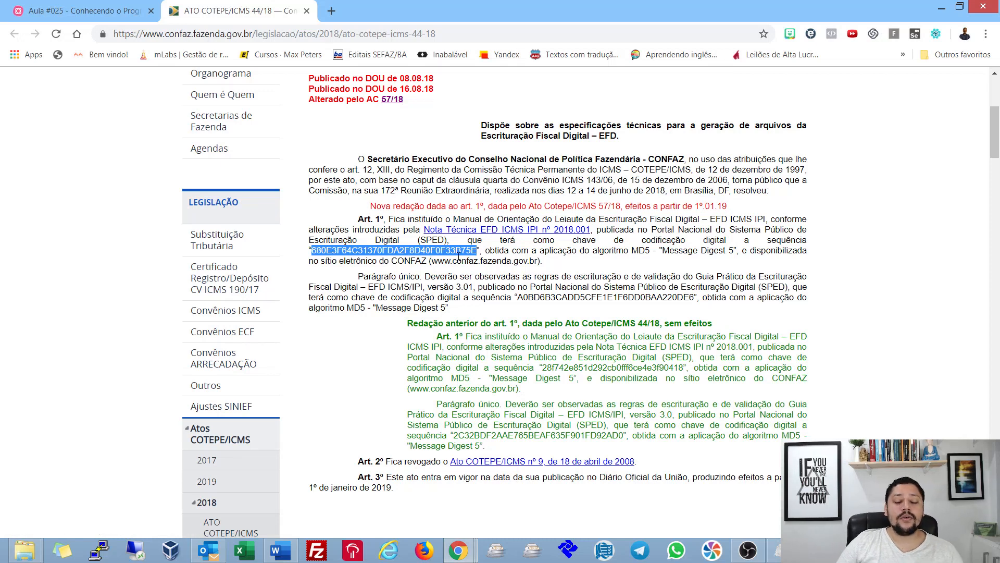
# - Open the Nota Técnica EFD ICMS IPI nº 2018.001 link in a new tab and download its Manual de Orientação PDF
pyautogui.rightClick(477, 231)
pyautogui.click(497, 239)
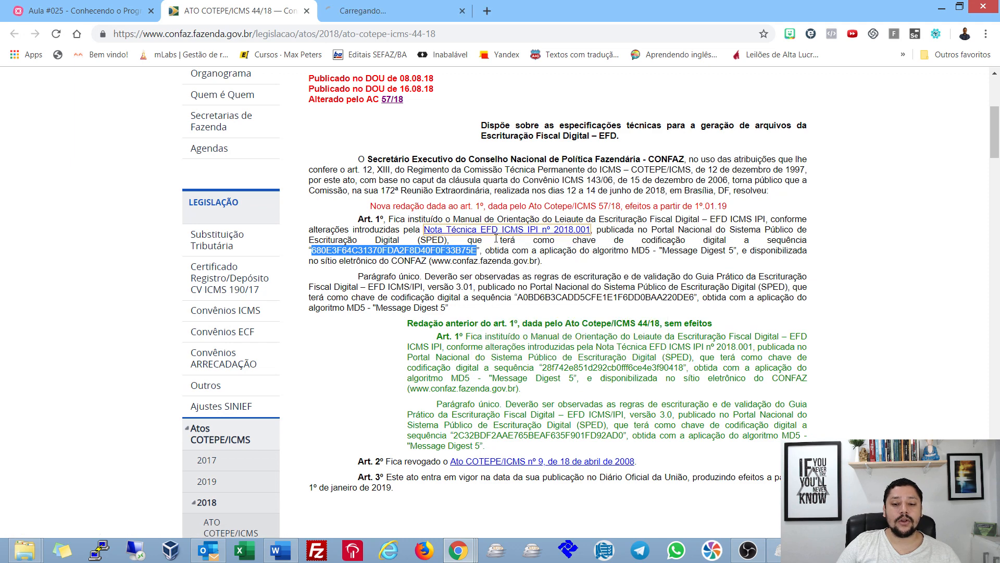
pyautogui.click(396, 10)
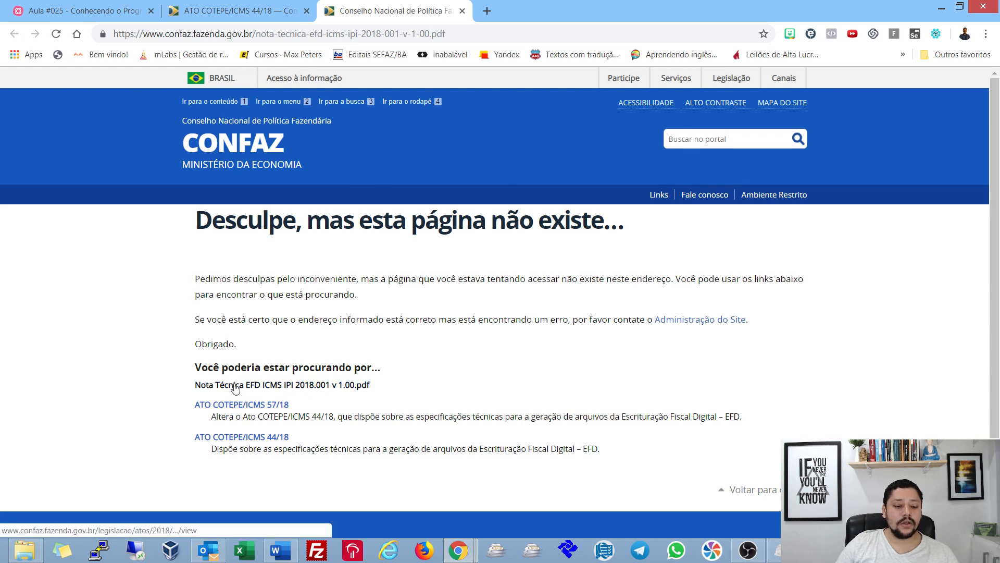
pyautogui.click(322, 389)
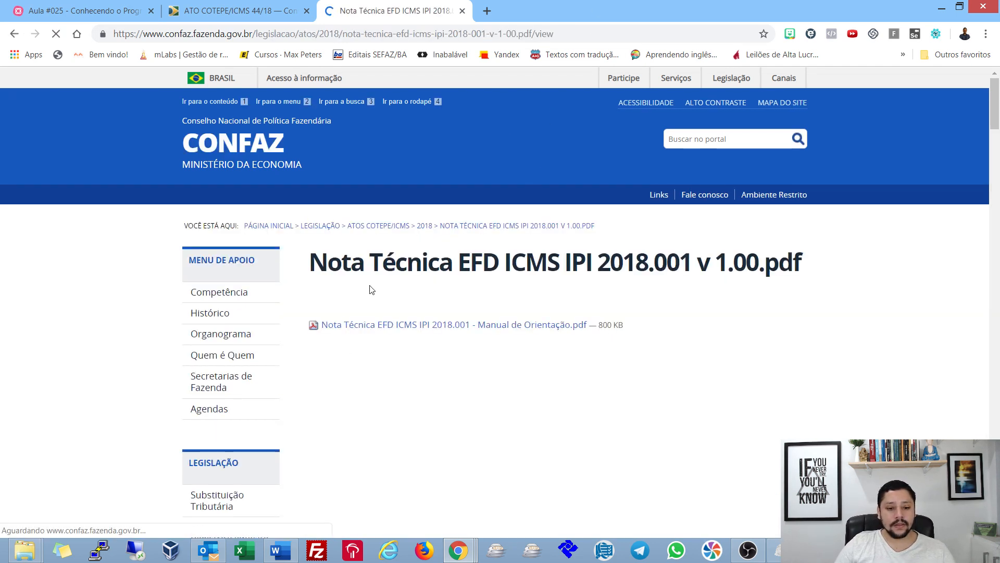
pyautogui.click(515, 327)
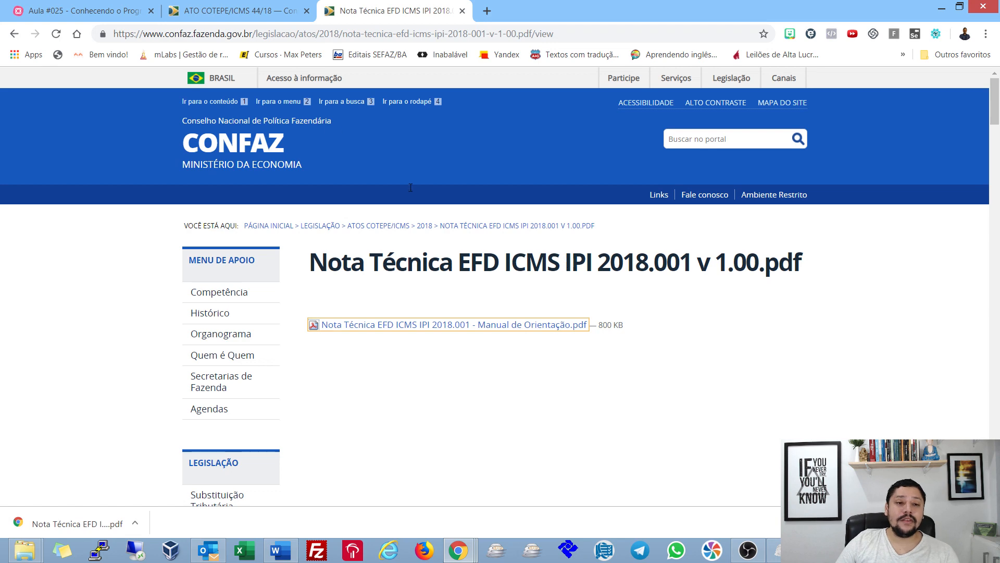
# - Search Google for "online md5" in a new tab and open the OnlineMD5 hash generator site
pyautogui.click(253, 8)
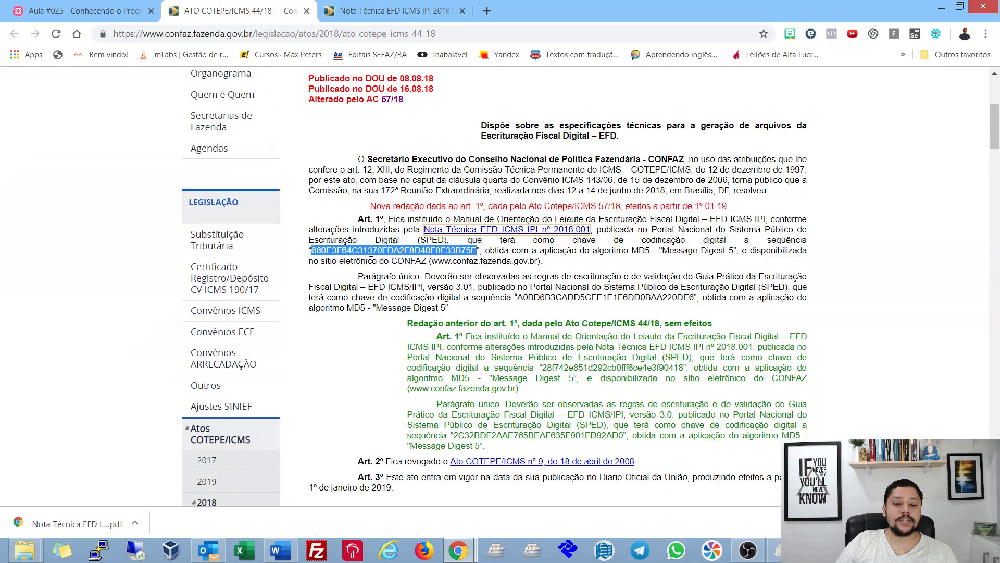
pyautogui.hotkey('ctrl', 't')
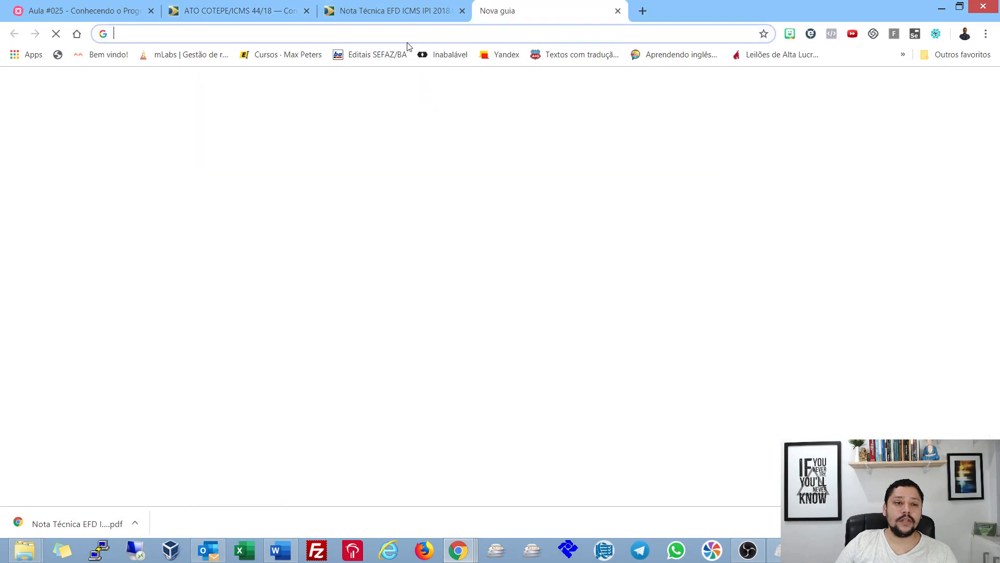
pyautogui.write('onli')
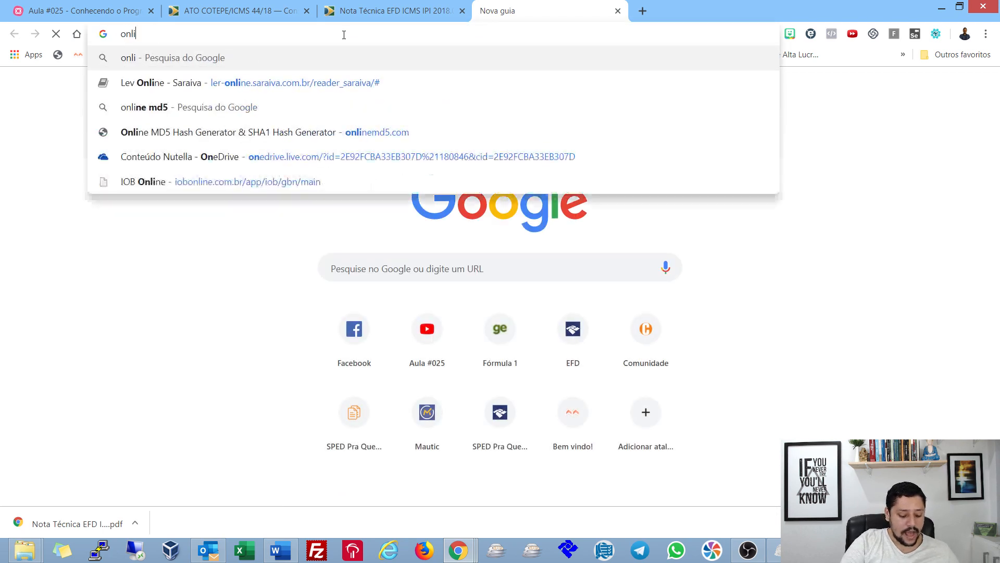
pyautogui.write('ne md5')
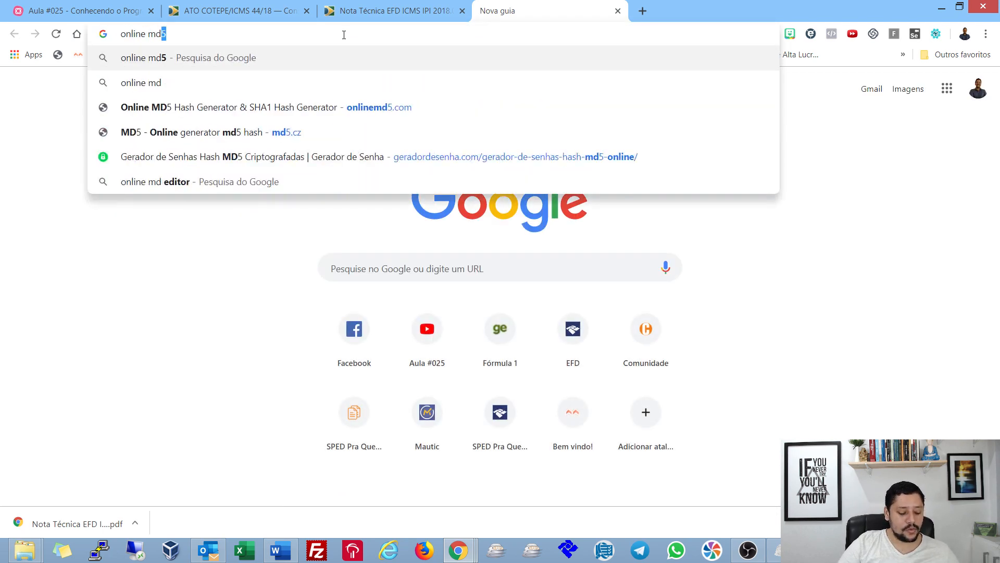
pyautogui.press('Return')
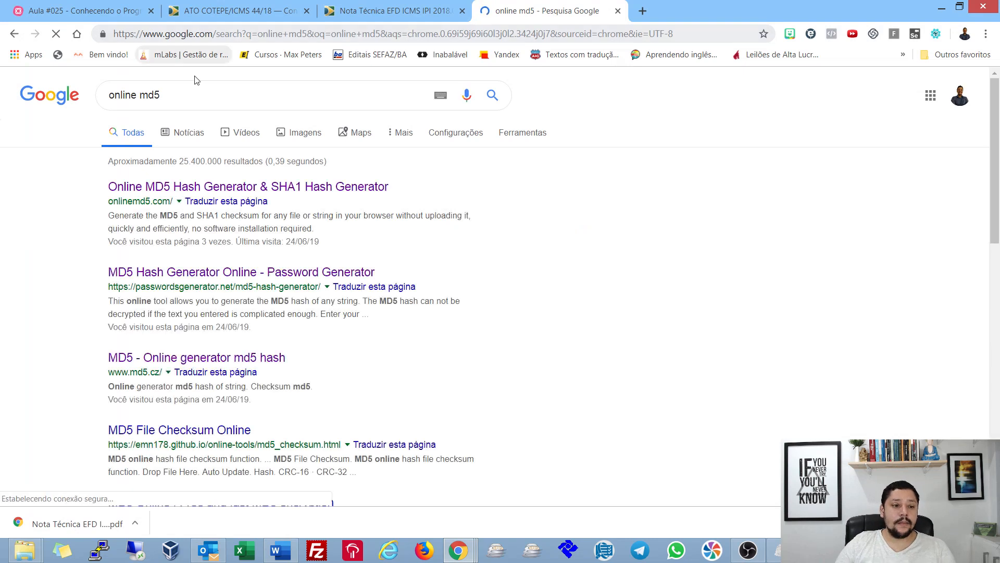
pyautogui.click(190, 191)
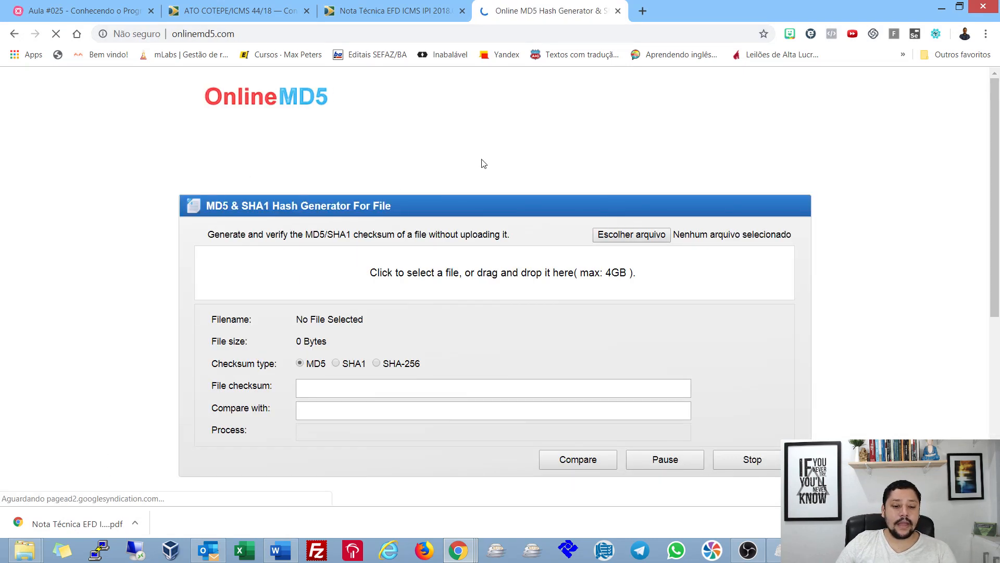
pyautogui.scroll(-1, 561, 231)
pyautogui.scroll(1, 564, 232)
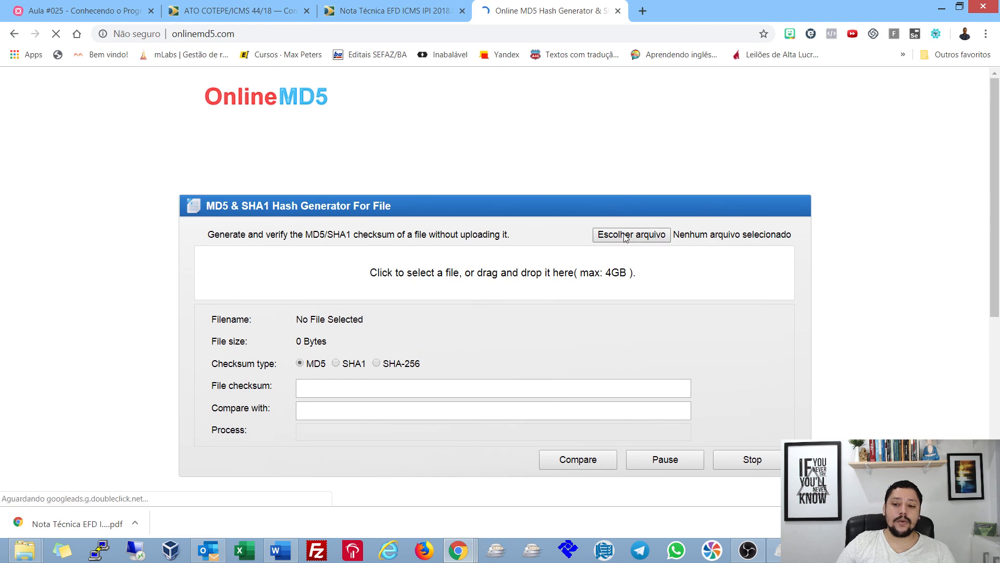
# - Load "Nota Técnica EFD ICMS IPI 2018.001 - Manual de Orientação.pdf" into the file hash generator and copy its MD5 checksum
pyautogui.click(635, 235)
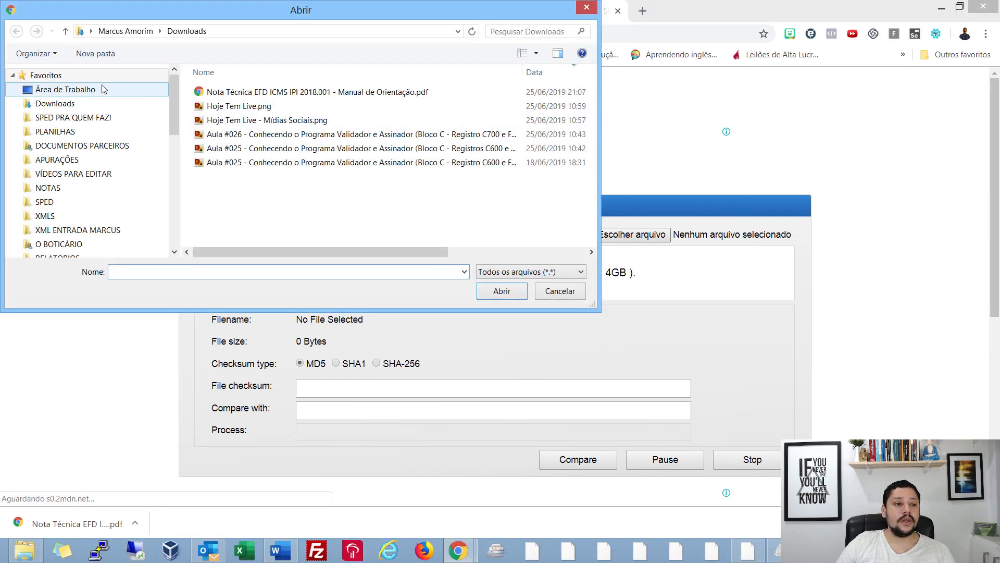
pyautogui.click(258, 94)
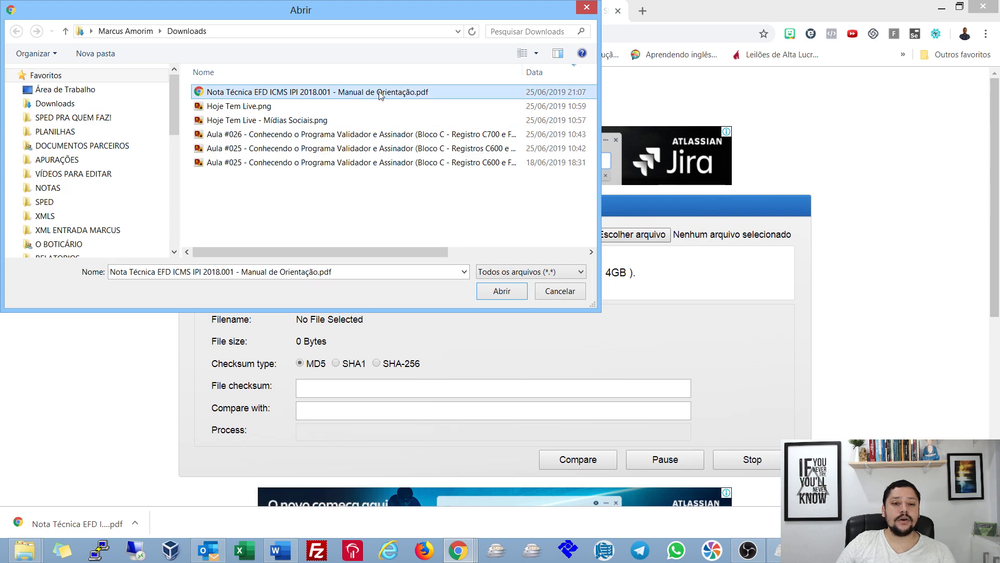
pyautogui.click(502, 290)
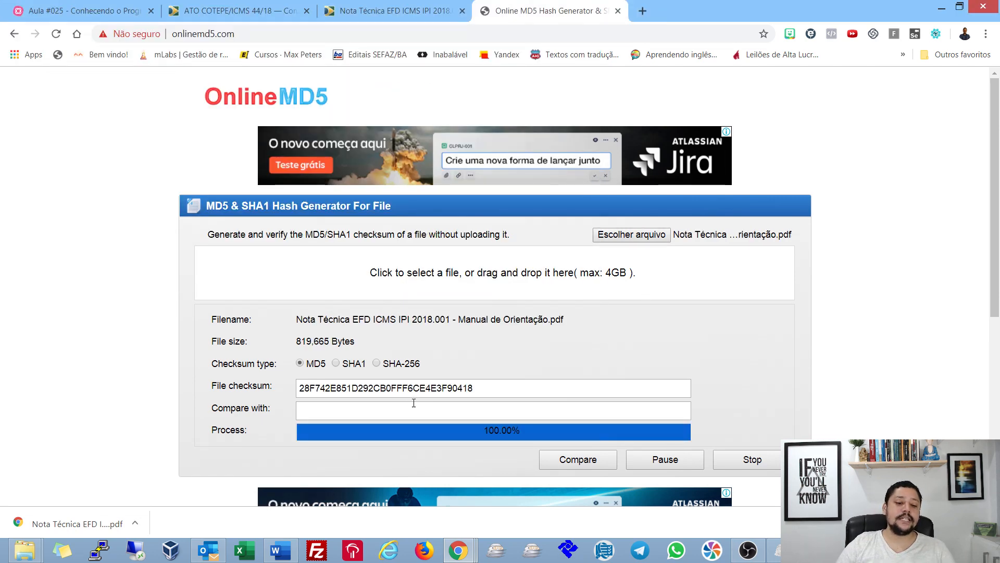
pyautogui.click(344, 388)
pyautogui.doubleClick(423, 388)
pyautogui.hotkey('ctrl', 'c')
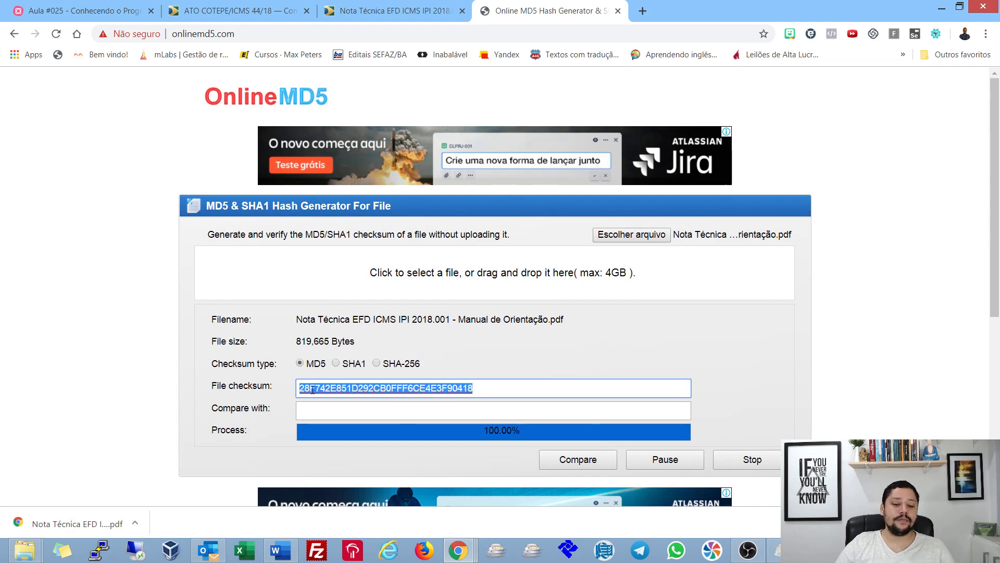
# - Close the Nota Técnica page and compare the PDF's checksum with the current Art. 1º key, 680E3F64C31370FDA2F8D40F0F33B75E
pyautogui.click(394, 7)
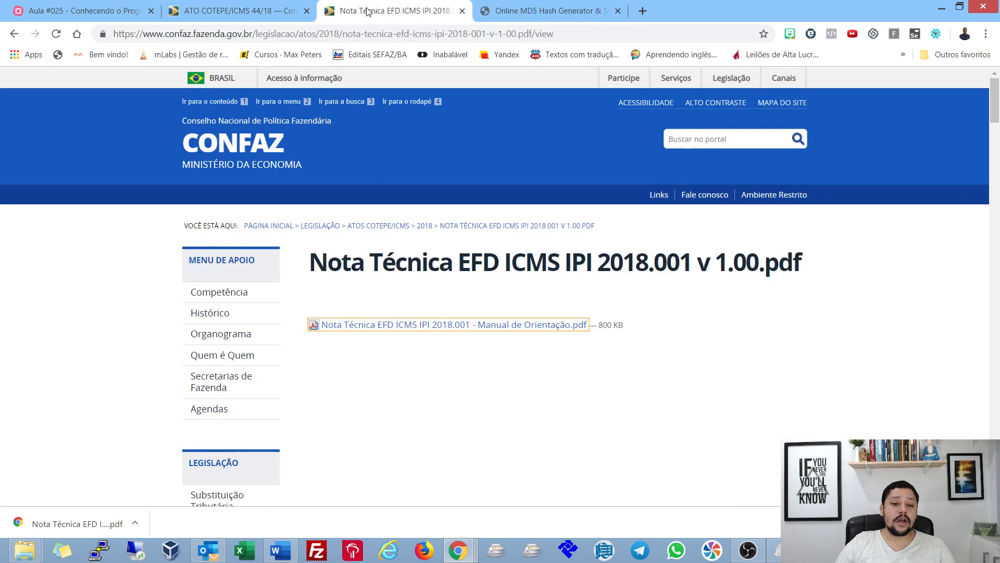
pyautogui.click(463, 11)
pyautogui.click(237, 11)
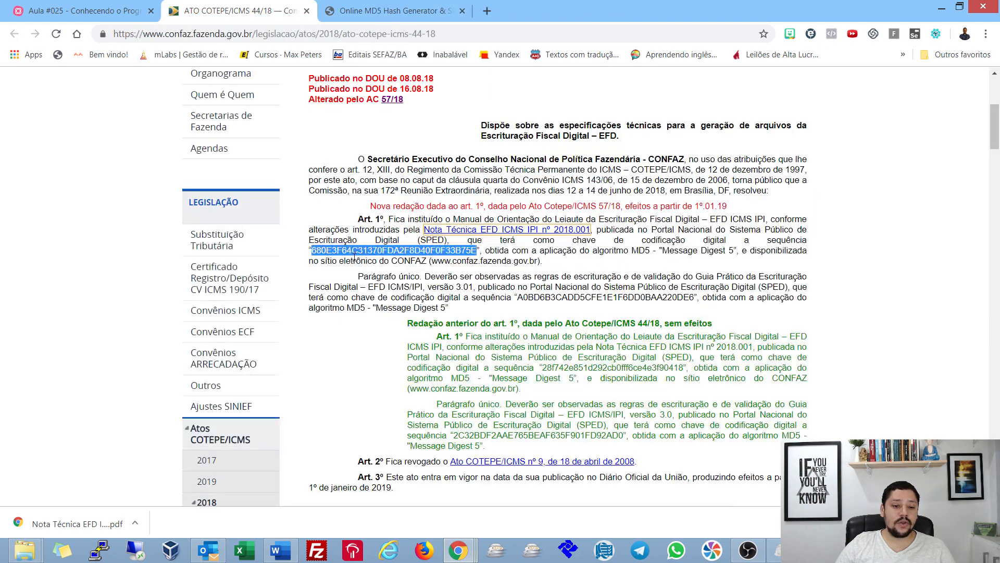
pyautogui.click(414, 7)
pyautogui.click(419, 409)
pyautogui.write('680E3F64C31370FDA2F8D40F0F33B75E')
pyautogui.click(627, 360)
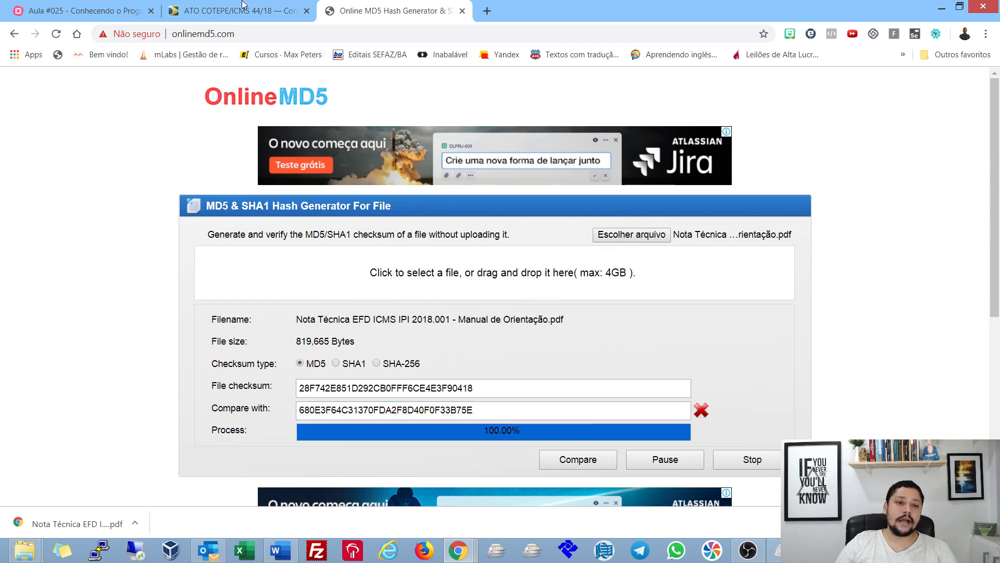
# - Replace the comparison value with the key from the previous wording of Art. 1º, 28F742E851D292CB0FFF6CE4E3F90418
pyautogui.click(244, 7)
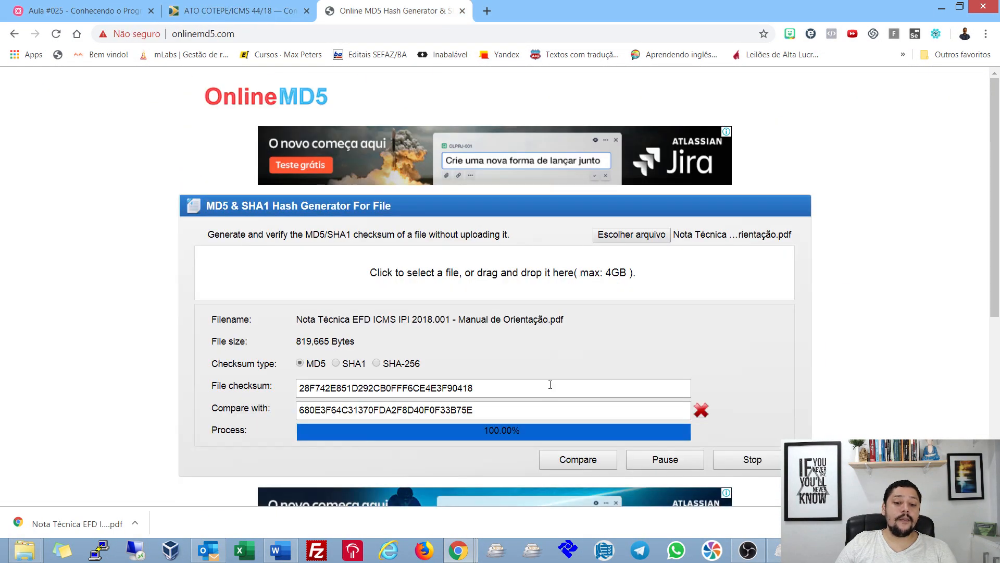
pyautogui.click(396, 11)
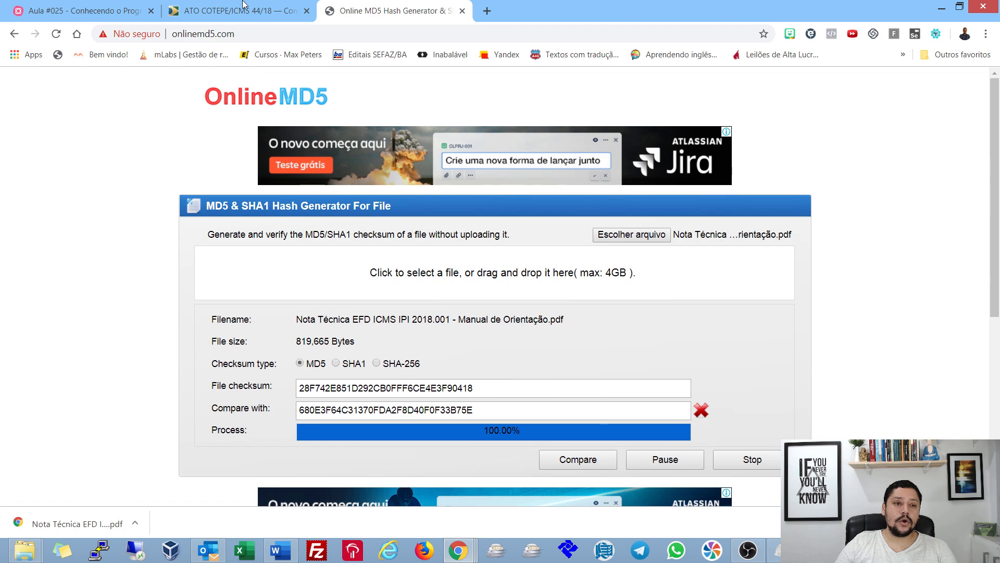
pyautogui.click(259, 6)
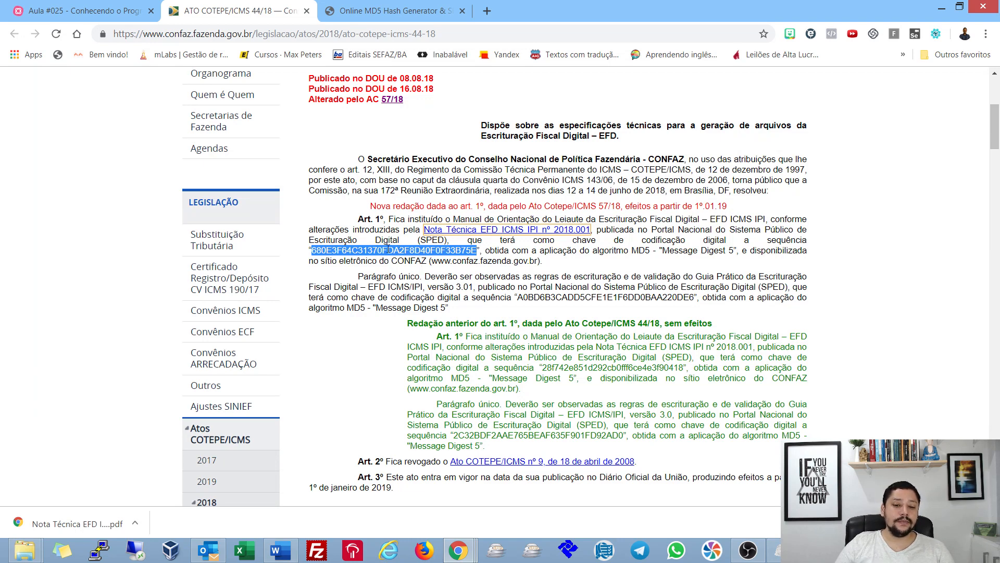
pyautogui.click(542, 231)
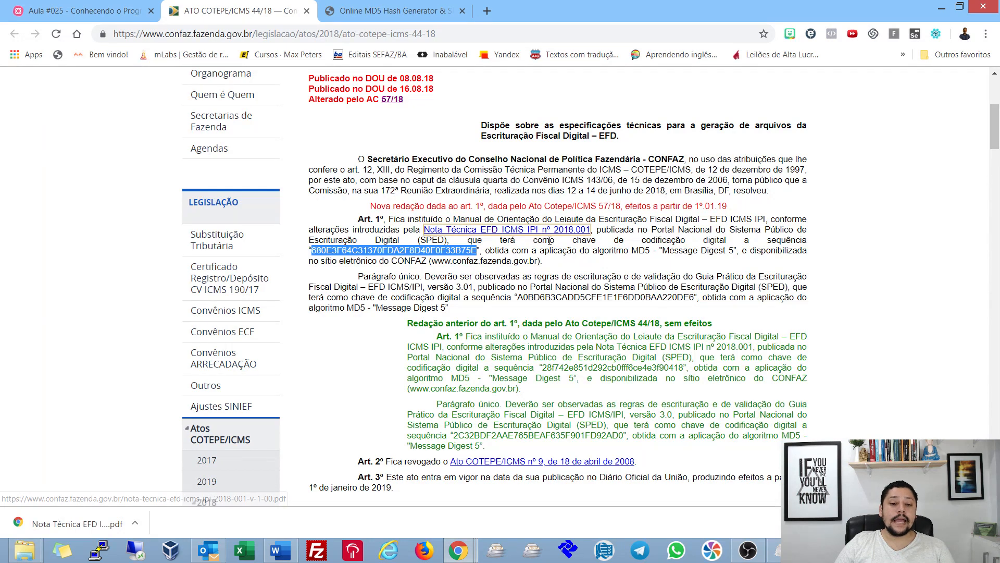
pyautogui.doubleClick(588, 368)
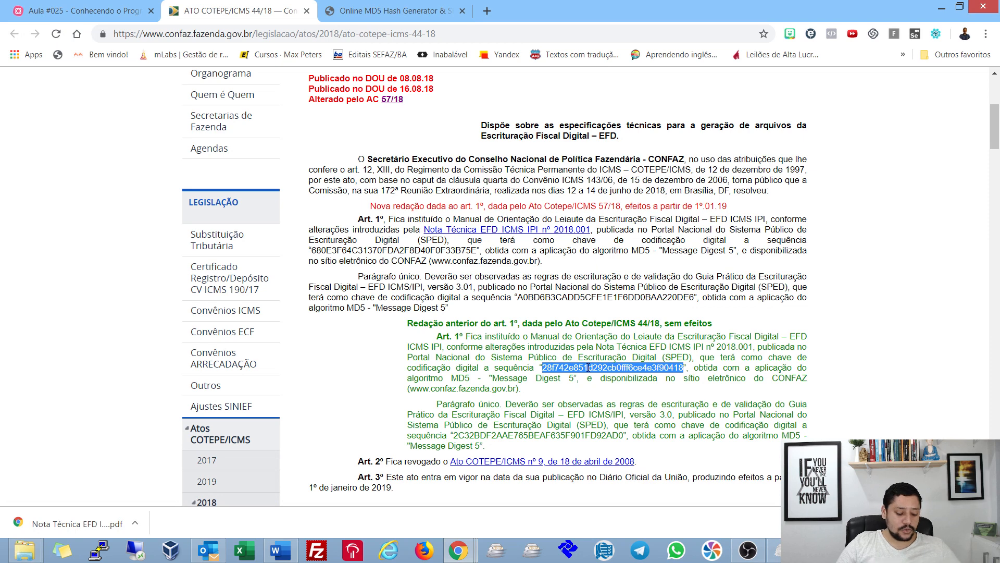
pyautogui.click(432, 6)
pyautogui.doubleClick(444, 410)
pyautogui.hotkey('ctrl', 'v')
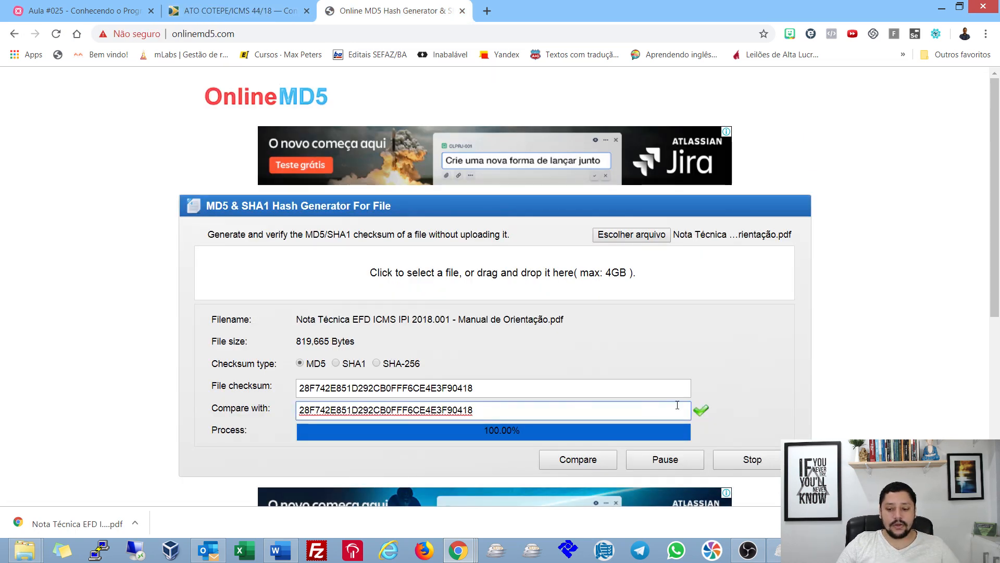
# - Open the downloaded Nota Técnica PDF from the act's page, enlarge it to page width and examine its cover and opening pages
pyautogui.click(266, 7)
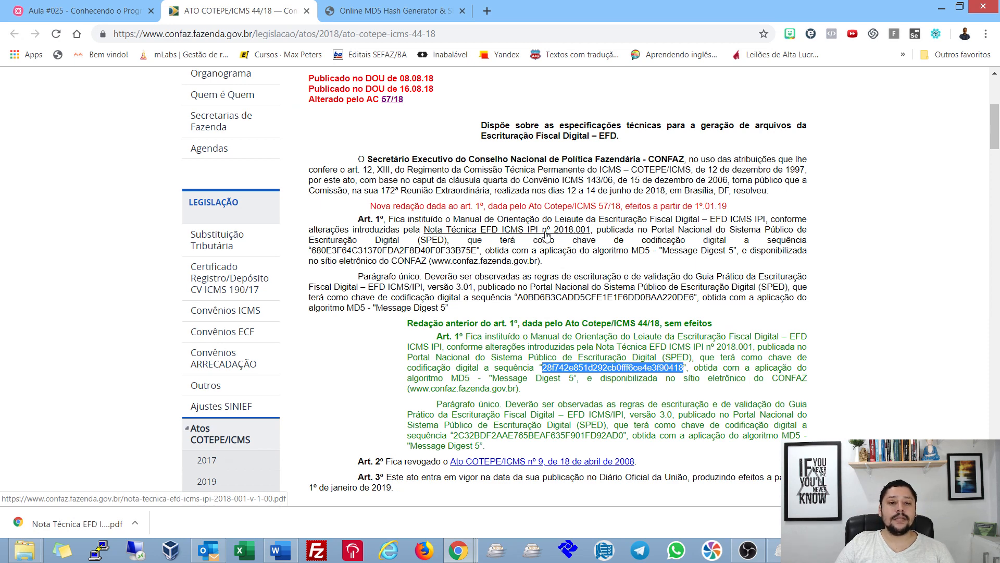
pyautogui.click(77, 523)
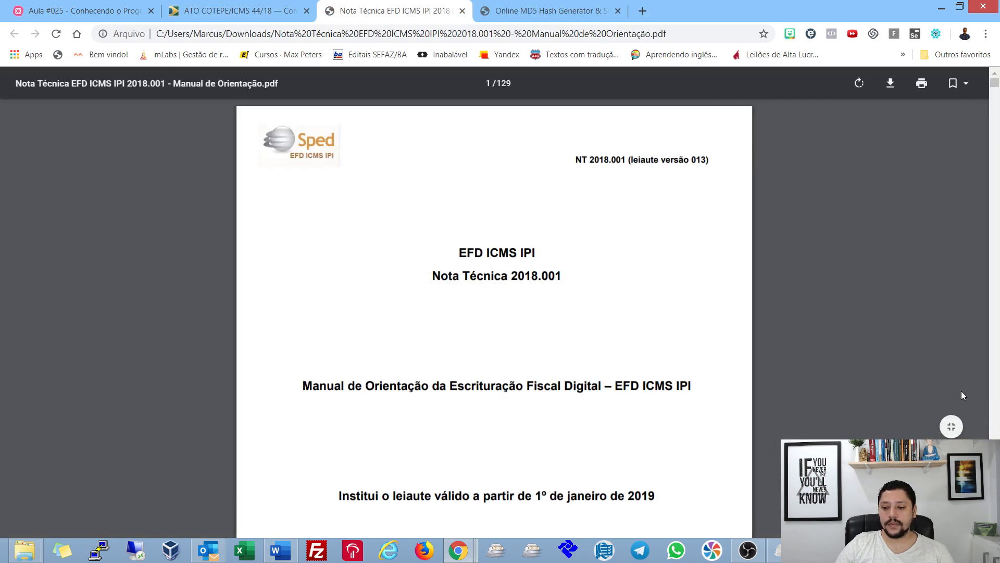
pyautogui.click(951, 426)
pyautogui.scroll(-7, 476, 198)
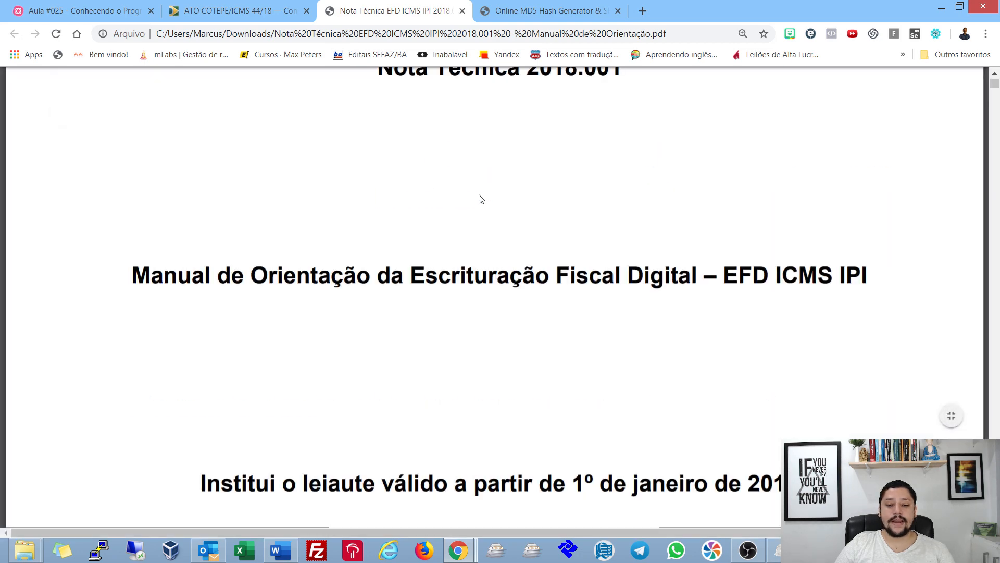
pyautogui.scroll(5, 489, 192)
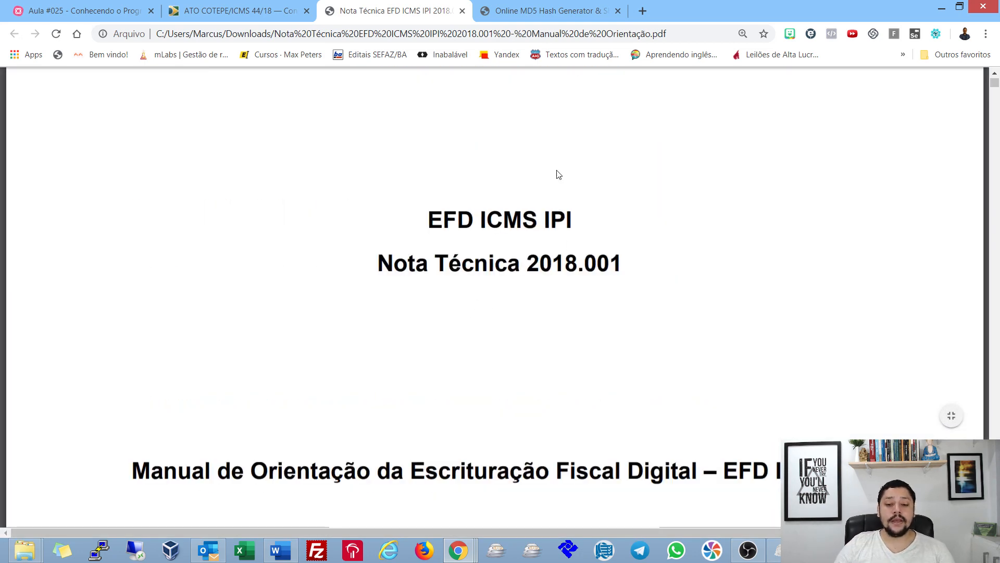
pyautogui.scroll(3, 417, 177)
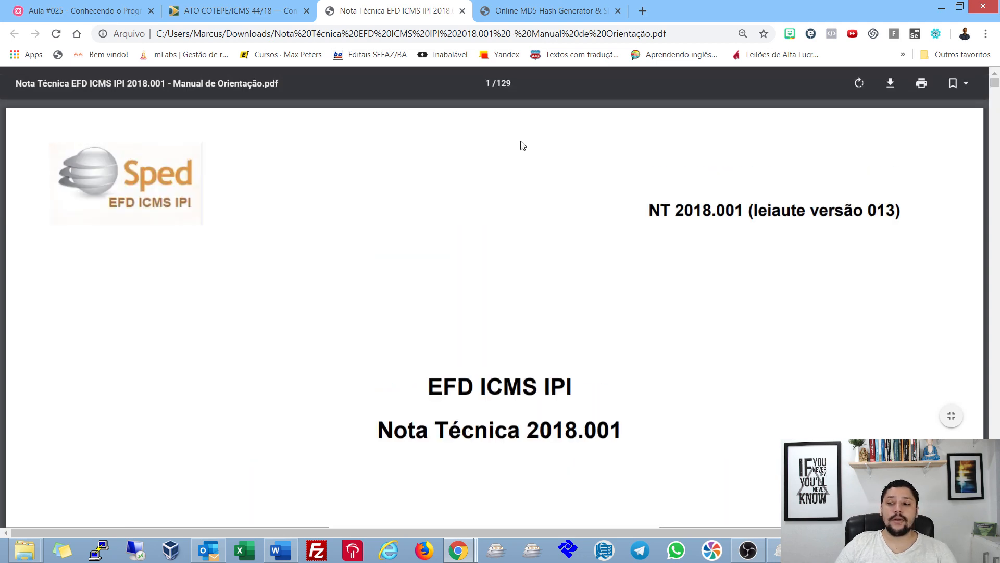
pyautogui.scroll(-10, 526, 157)
pyautogui.scroll(10, 539, 187)
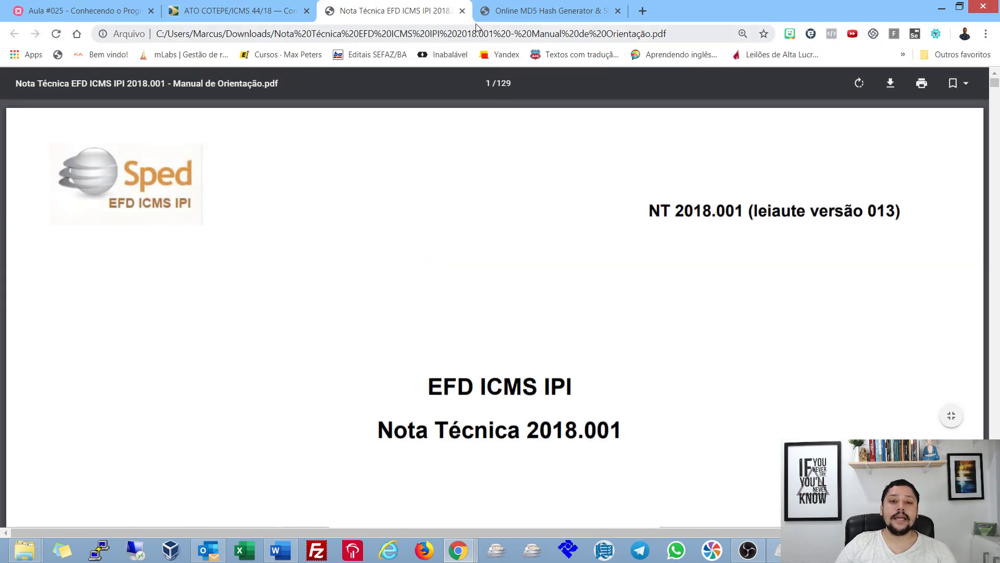
# - Close the Nota Técnica PDF and return to the ATO COTEPE/ICMS 44/18 page
pyautogui.click(462, 11)
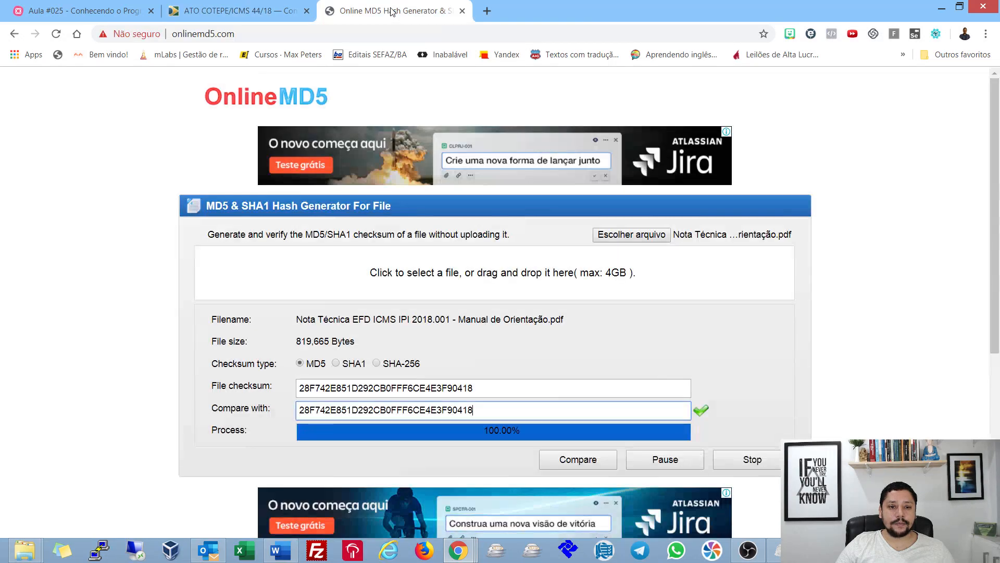
pyautogui.click(392, 9)
pyautogui.click(266, 13)
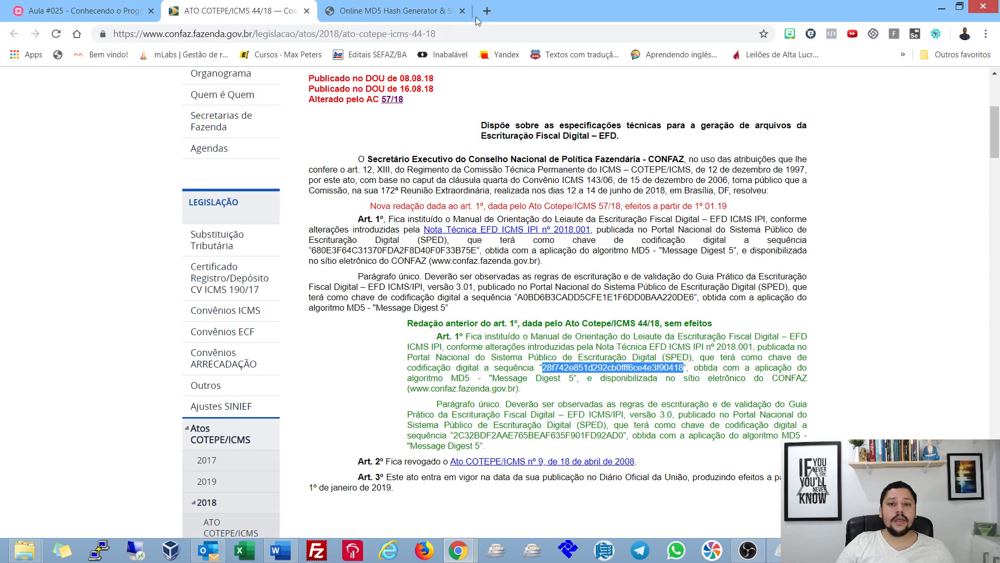
# - Search the web for sped and open the EFD ICMS IPI module's Manuais e Guias Práticos downloads on the Sped portal
pyautogui.click(275, 33)
pyautogui.write('sped')
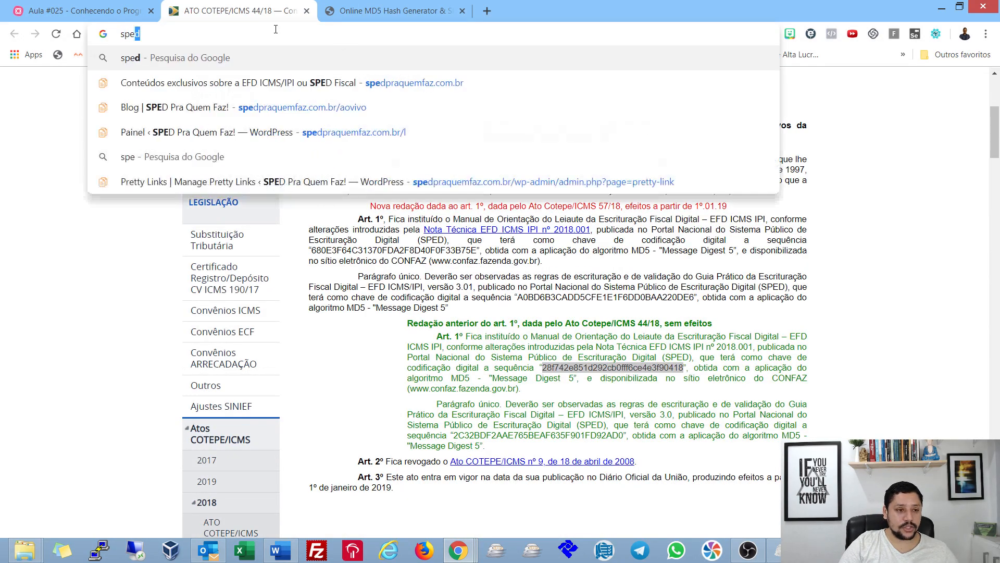
pyautogui.press('Delete')
pyautogui.press('Return')
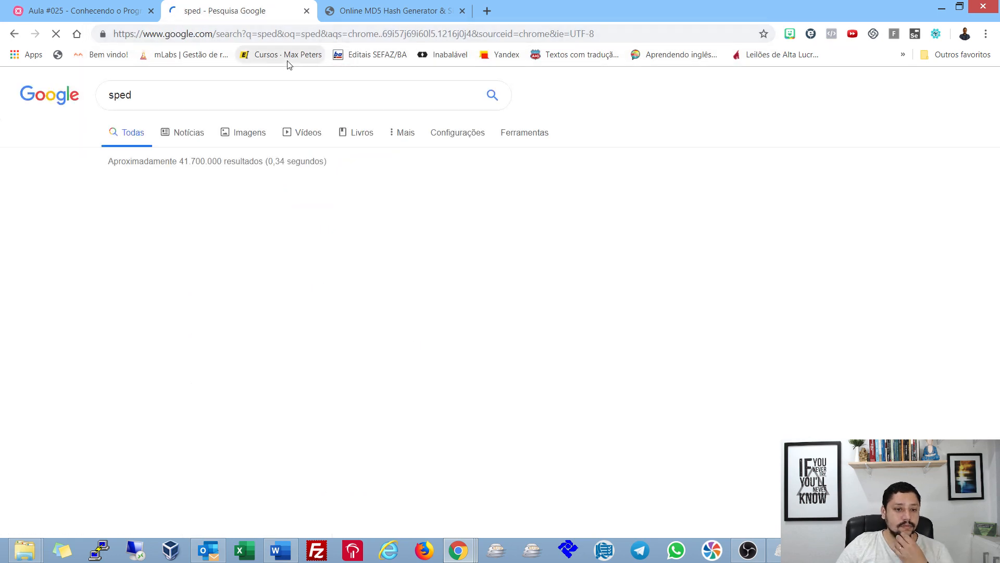
pyautogui.click(150, 439)
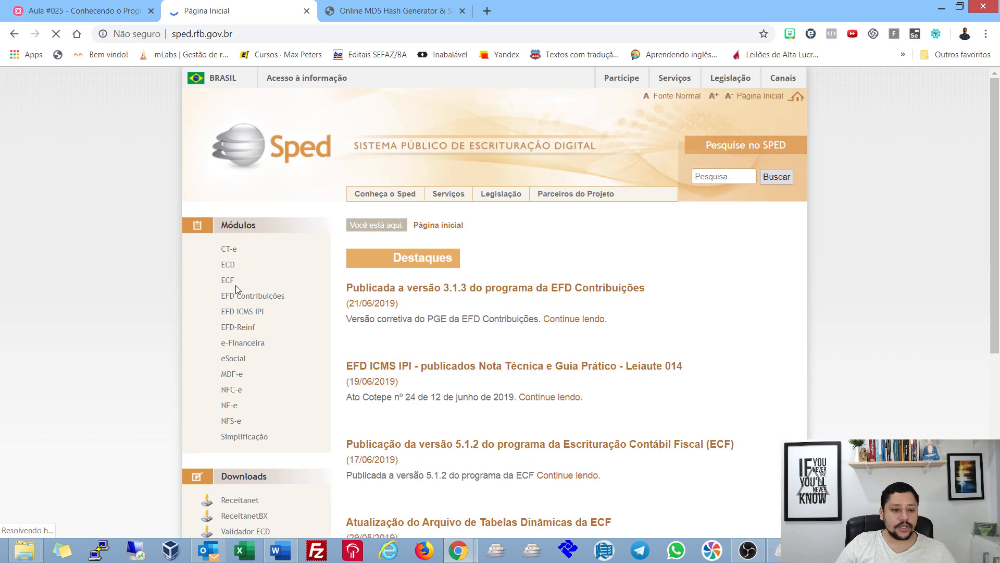
pyautogui.click(236, 315)
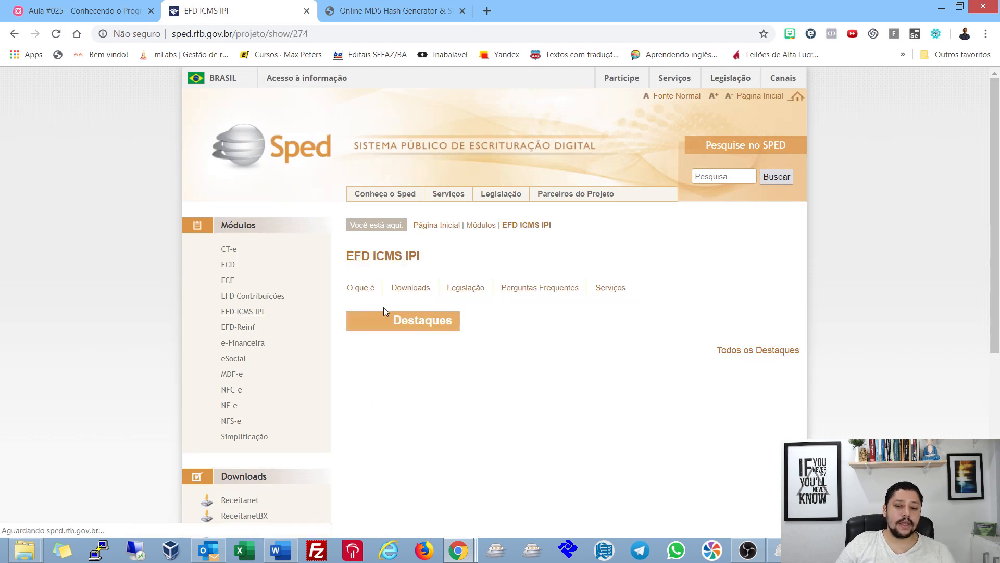
pyautogui.moveTo(425, 290)
pyautogui.click(429, 309)
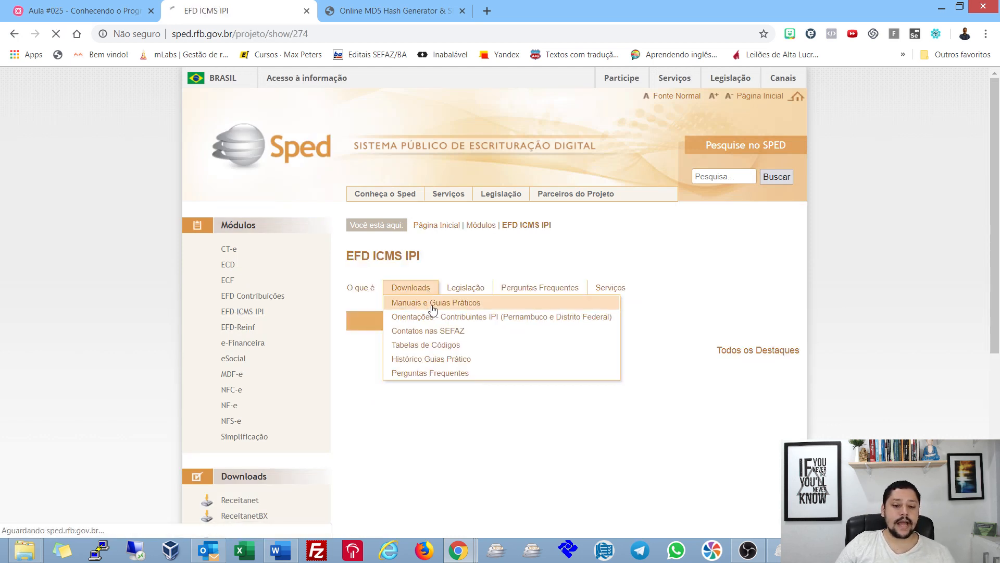
# - Review the validity periods of the listed guides and technical notes, and open Nota Técnica EFD ICMS IPI 2018.001 v. 2.0
pyautogui.scroll(-3, 497, 256)
pyautogui.scroll(-1, 497, 254)
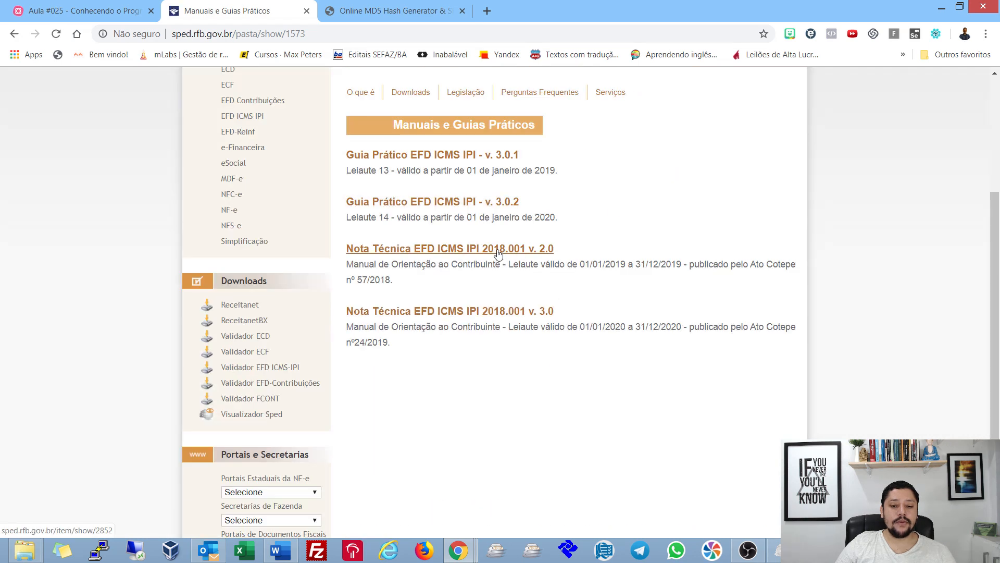
pyautogui.scroll(1, 472, 347)
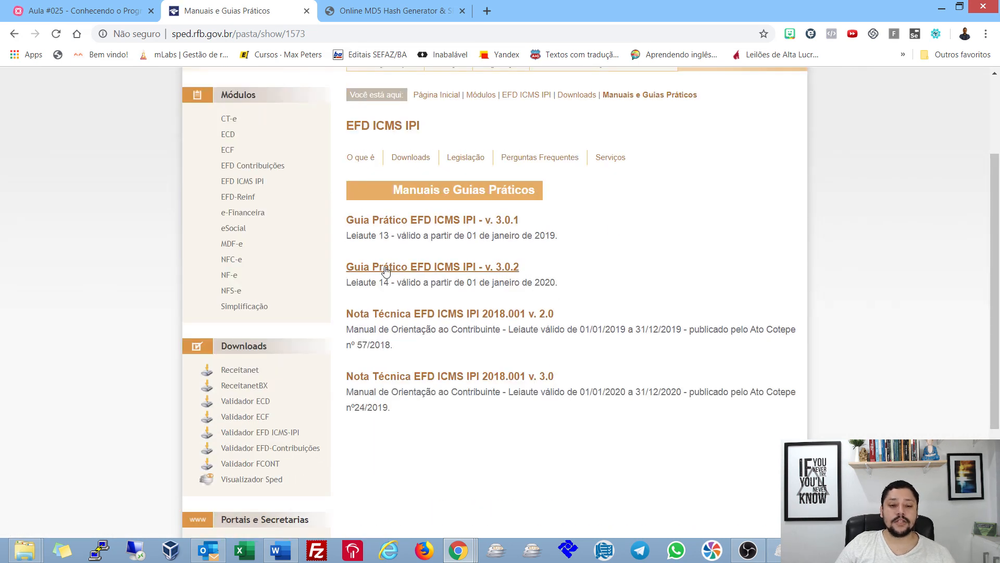
pyautogui.moveTo(573, 287); pyautogui.dragTo(472, 284)
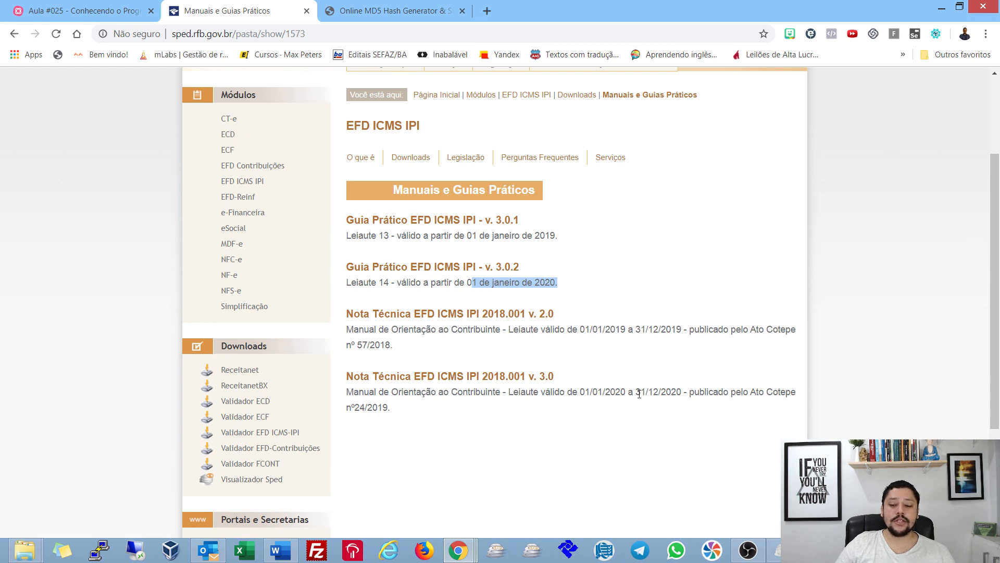
pyautogui.moveTo(571, 393); pyautogui.dragTo(762, 396)
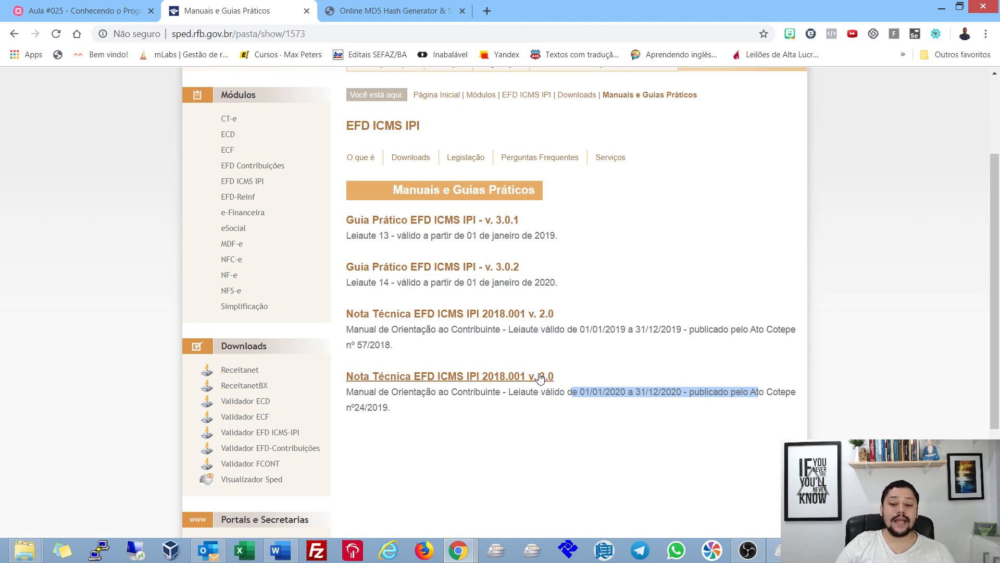
pyautogui.click(534, 315)
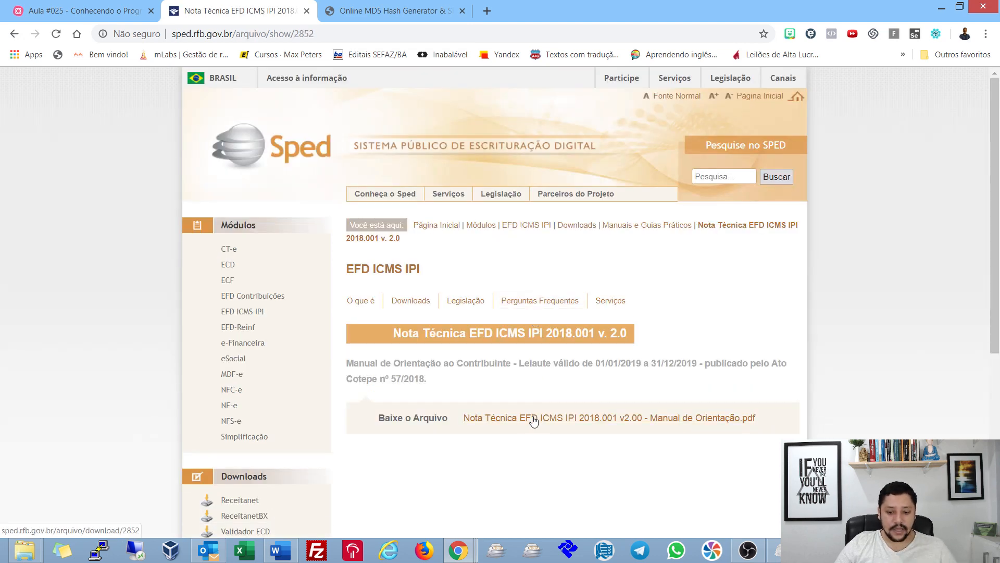
# - Open the Nota Técnica EFD ICMS IPI 2018.001 v2.00 - Manual de Orientação PDF and save it to the Downloads folder
pyautogui.click(575, 426)
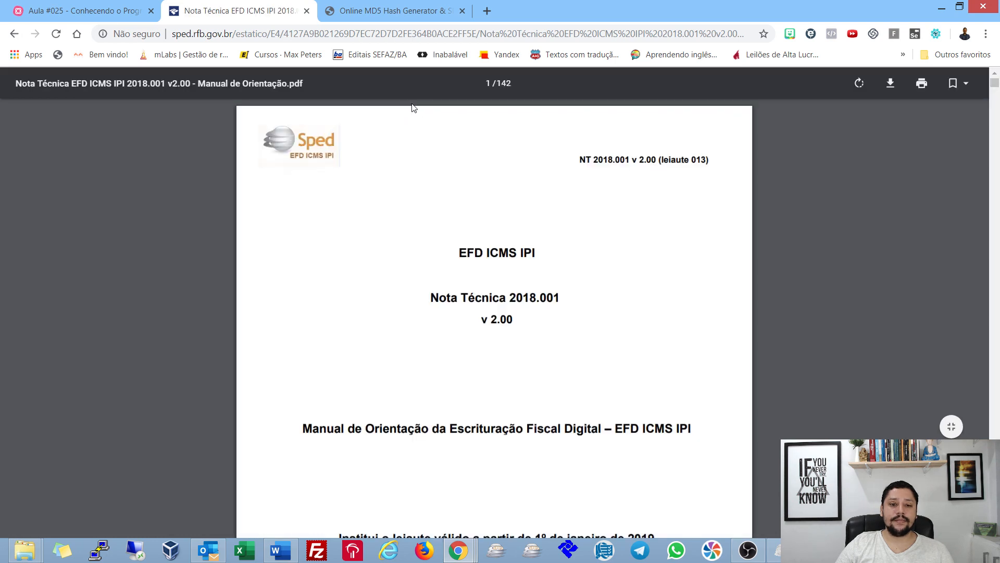
pyautogui.click(891, 86)
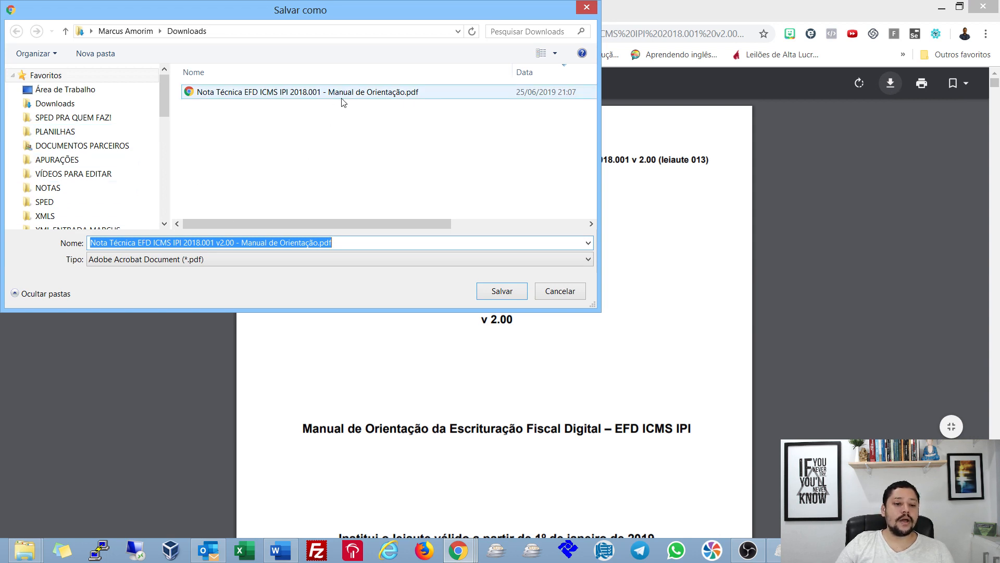
pyautogui.click(498, 295)
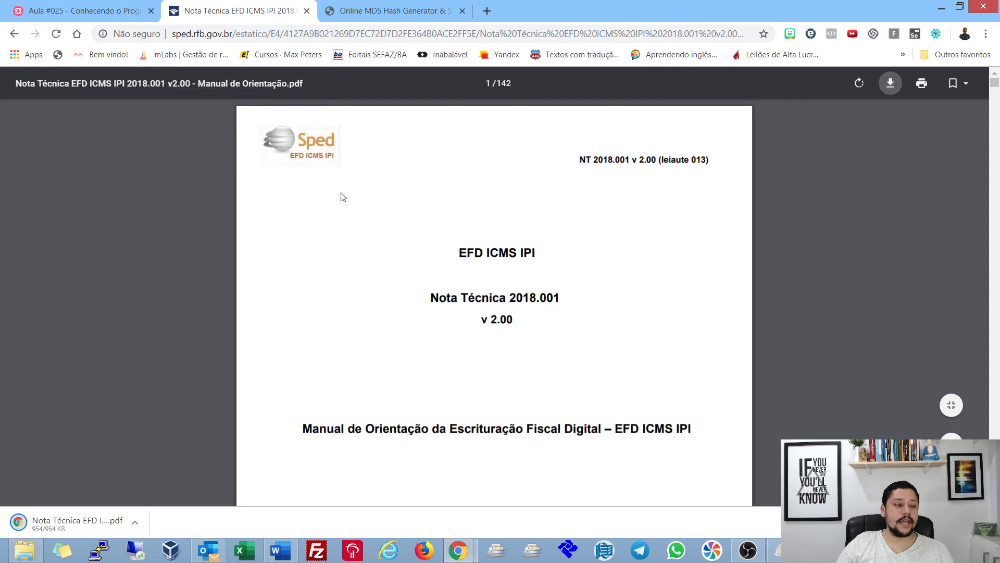
# - Generate the MD5 checksum of the Nota Técnica EFD ICMS IPI 2018.001 v2.00 PDF in OnlineMD5 and highlight the resulting checksum
pyautogui.hotkey('ctrl', 'Tab')
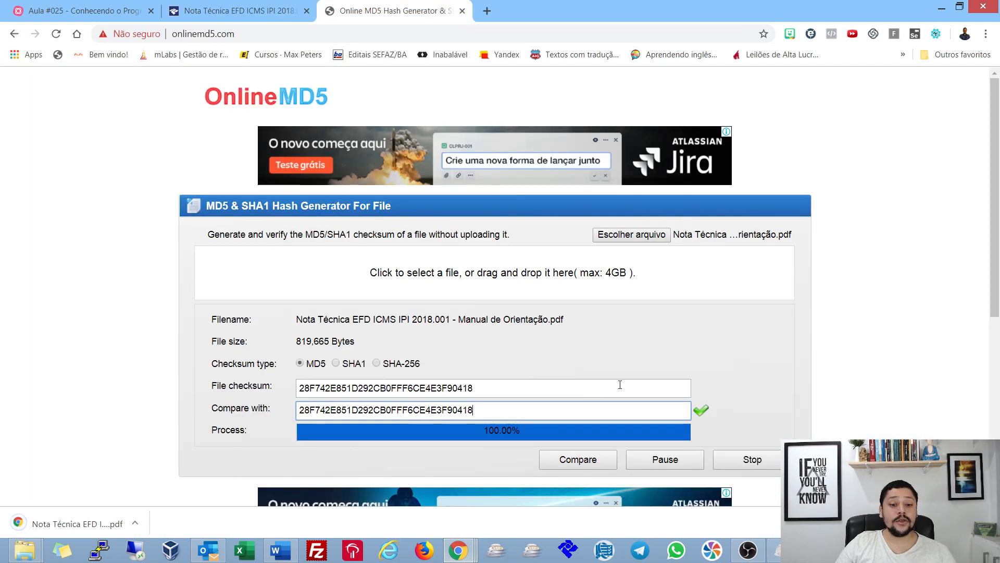
pyautogui.click(632, 235)
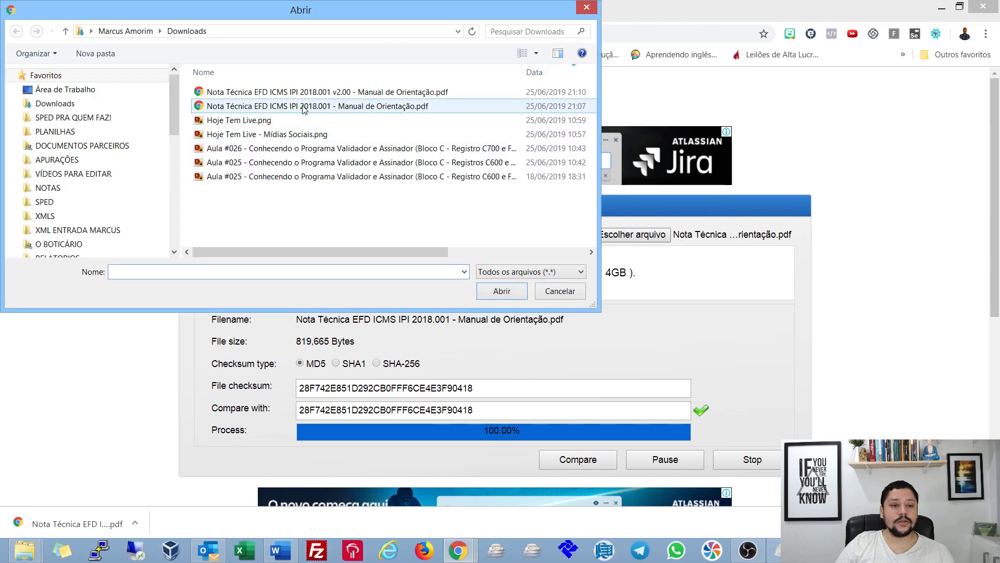
pyautogui.click(302, 91)
pyautogui.click(502, 291)
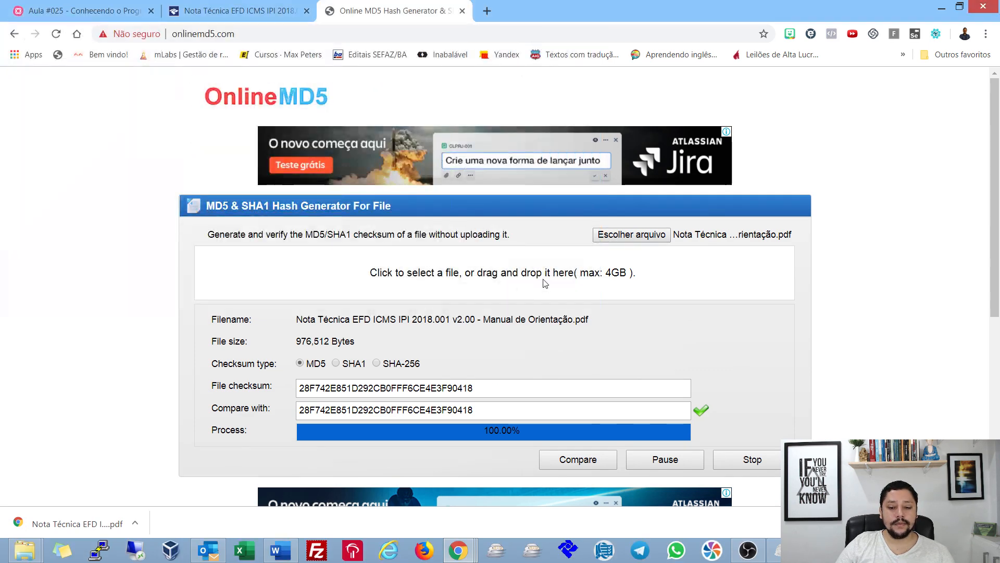
pyautogui.moveTo(472, 381); pyautogui.dragTo(297, 388)
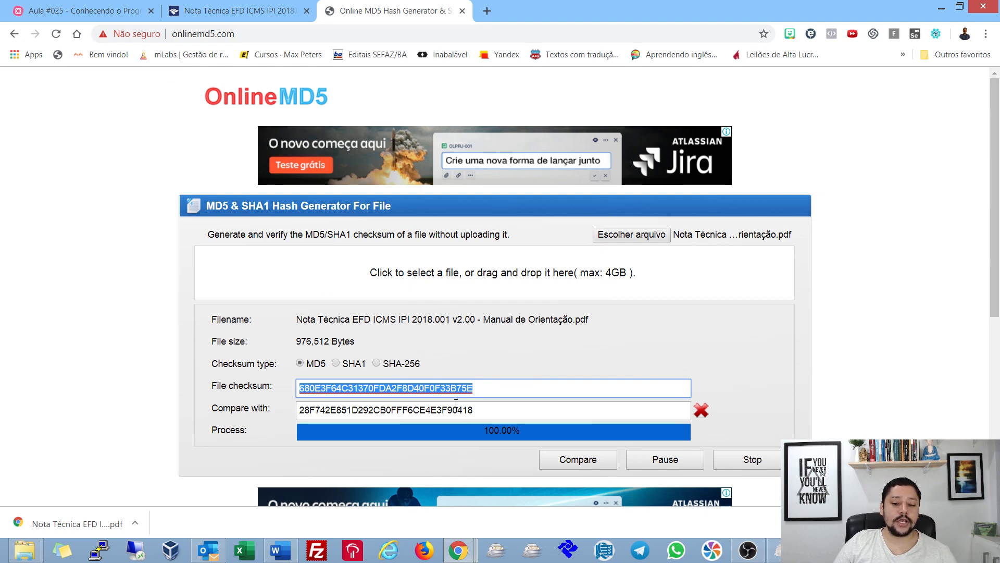
# - Return to the lesson mind map, reopen the linked ATO COTEPE 44/2018 page and go to its Art. 1º
pyautogui.click(183, 6)
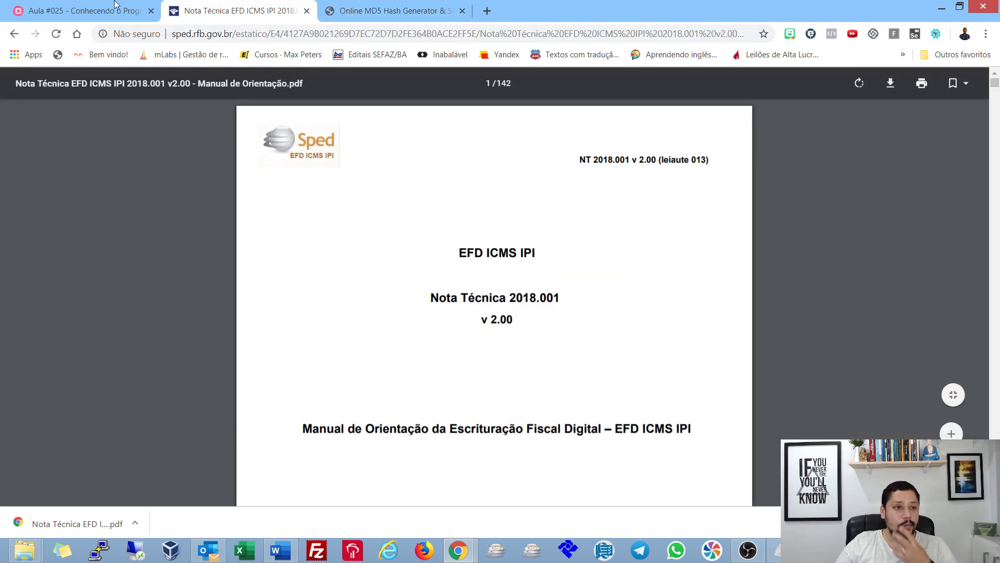
pyautogui.hotkey('ctrl', 'pageup')
pyautogui.click(354, 4)
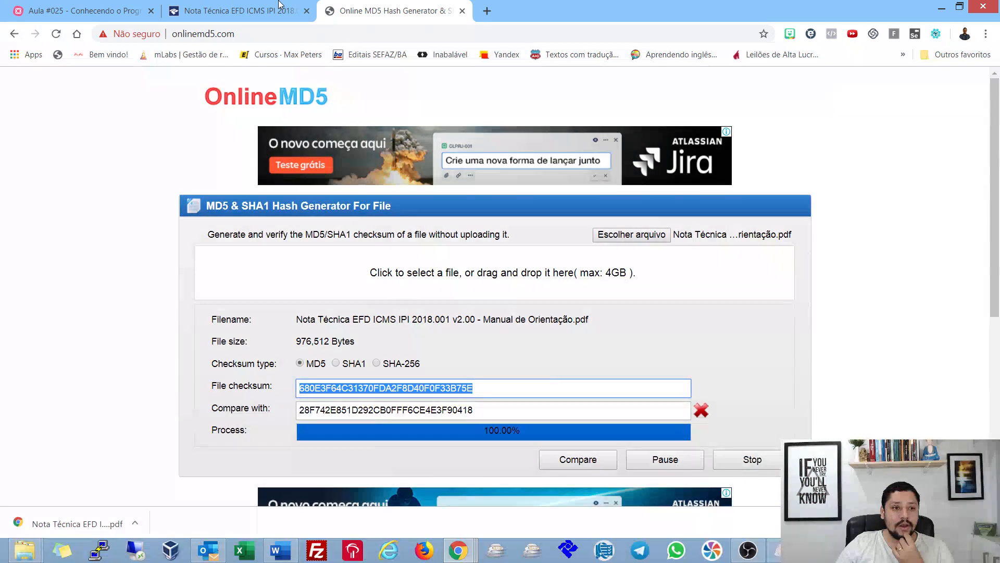
pyautogui.click(137, 7)
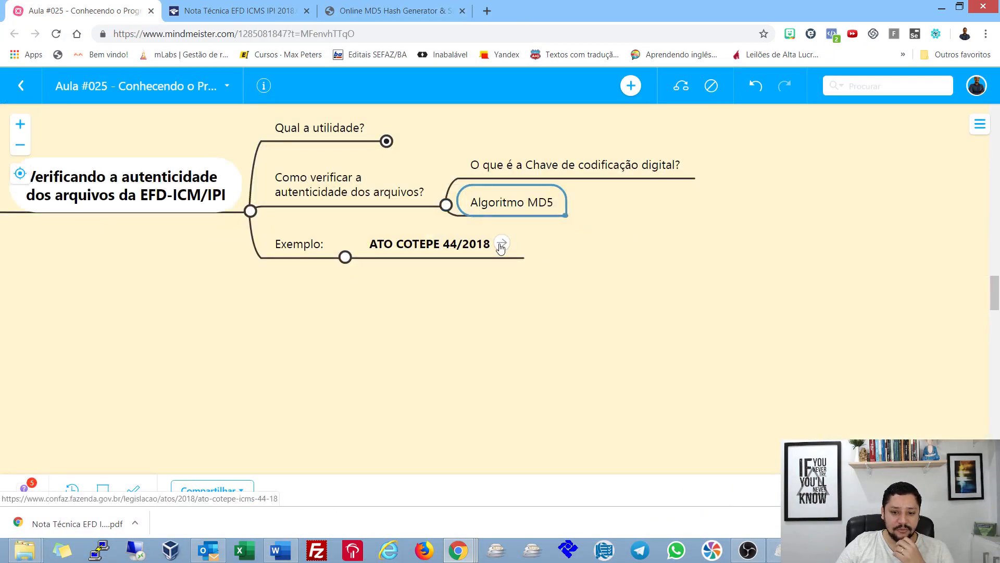
pyautogui.click(504, 244)
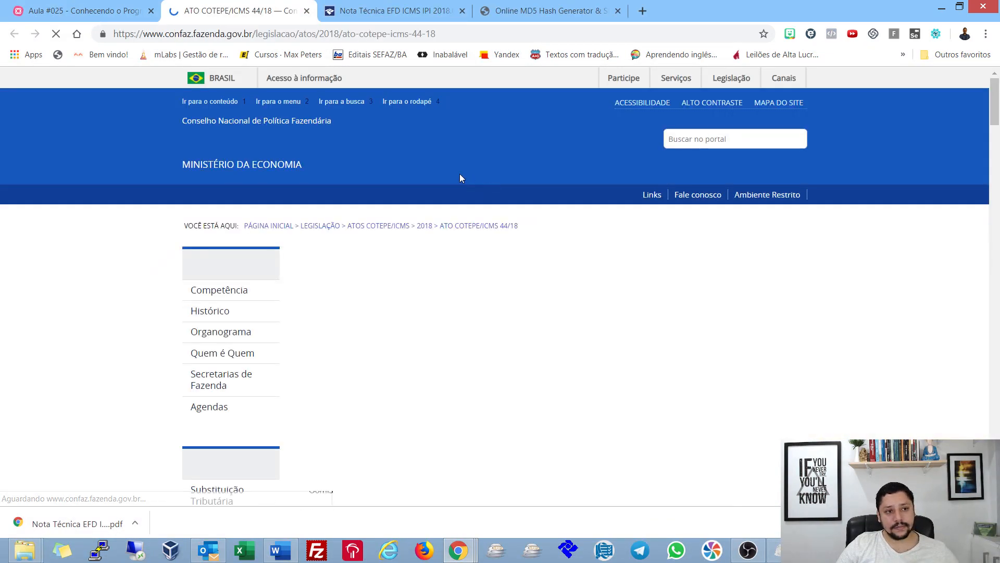
pyautogui.scroll(-2, 499, 286)
pyautogui.scroll(-3, 499, 285)
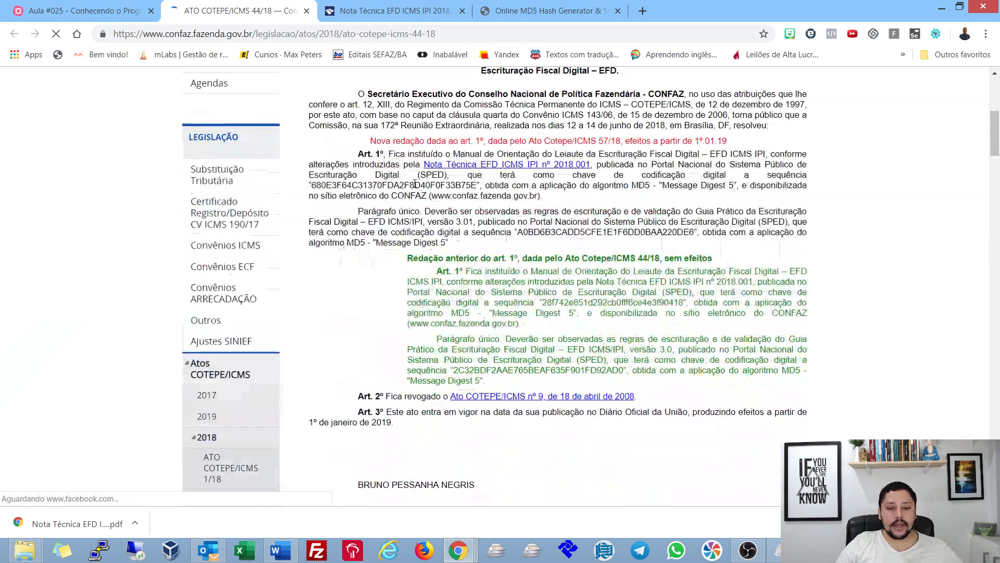
# - Copy the current Art. 1º key, 680E3F64C31370FDA2F8D40F0F33B75E, and use it as the comparison value for the PDF's MD5 checksum
pyautogui.doubleClick(394, 185)
pyautogui.hotkey('ctrl', 'c')
pyautogui.hotkey('ctrl', 'Tab')
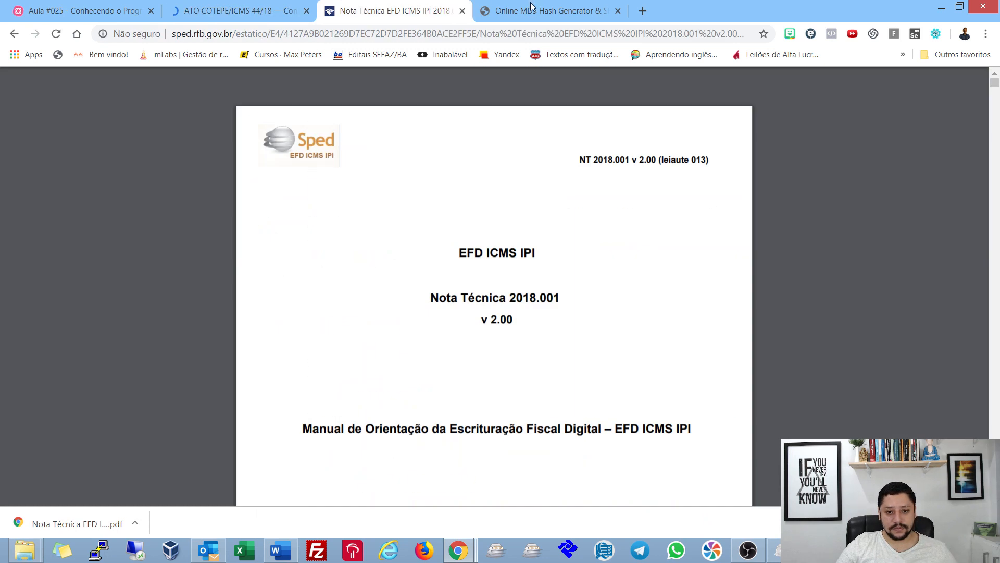
pyautogui.hotkey('ctrl', 'Tab')
pyautogui.doubleClick(531, 410)
pyautogui.hotkey('ctrl', 'v')
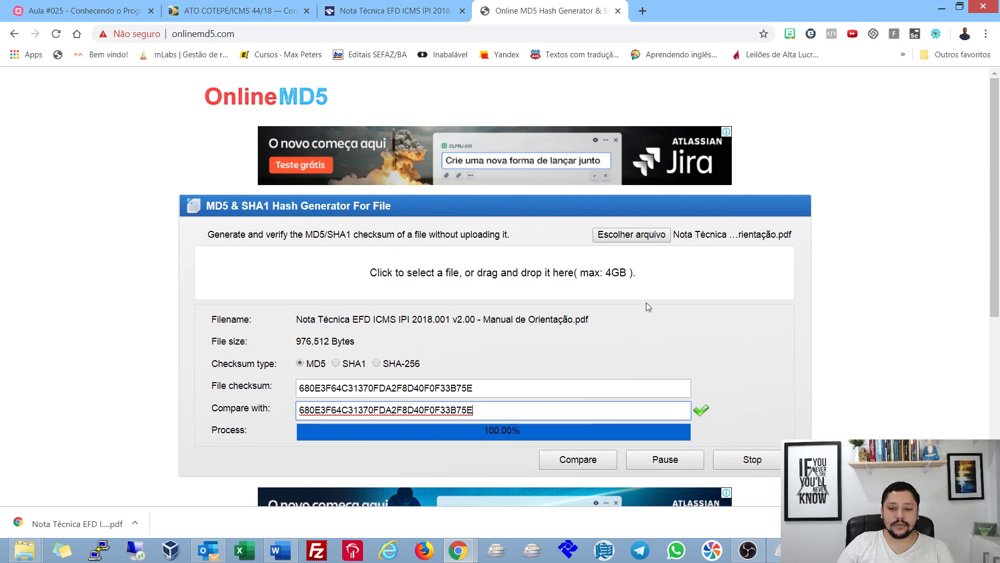
pyautogui.click(855, 235)
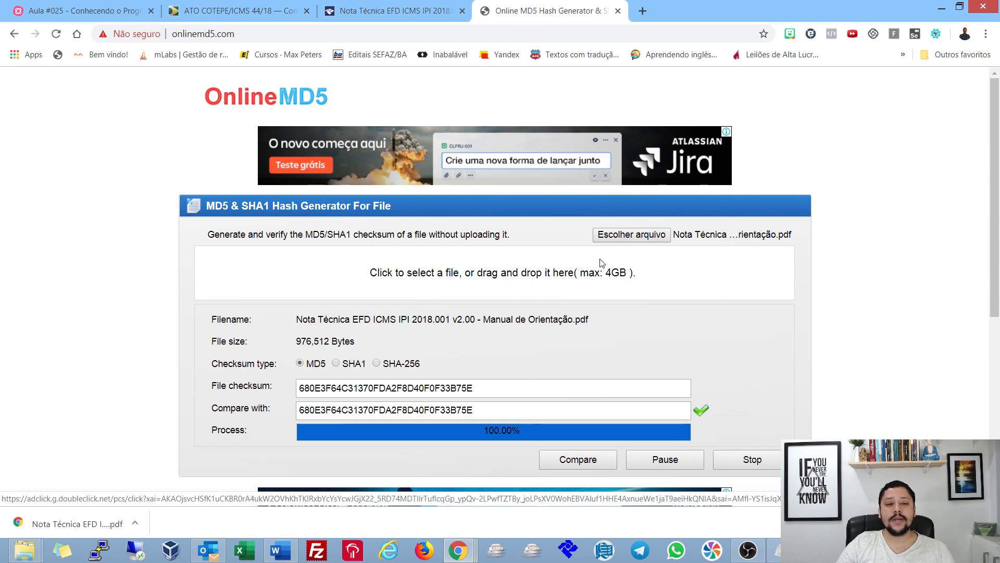
# - Review the Nota Técnica v2.00 cover against the ATO COTEPE/ICMS 44/18 text and highlight the act page's web address
pyautogui.click(386, 7)
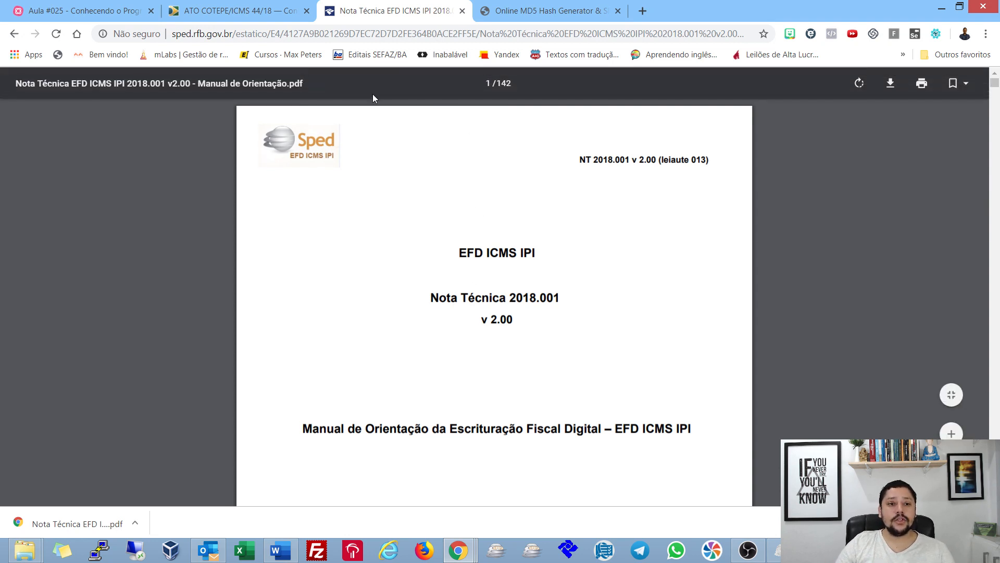
pyautogui.click(233, 4)
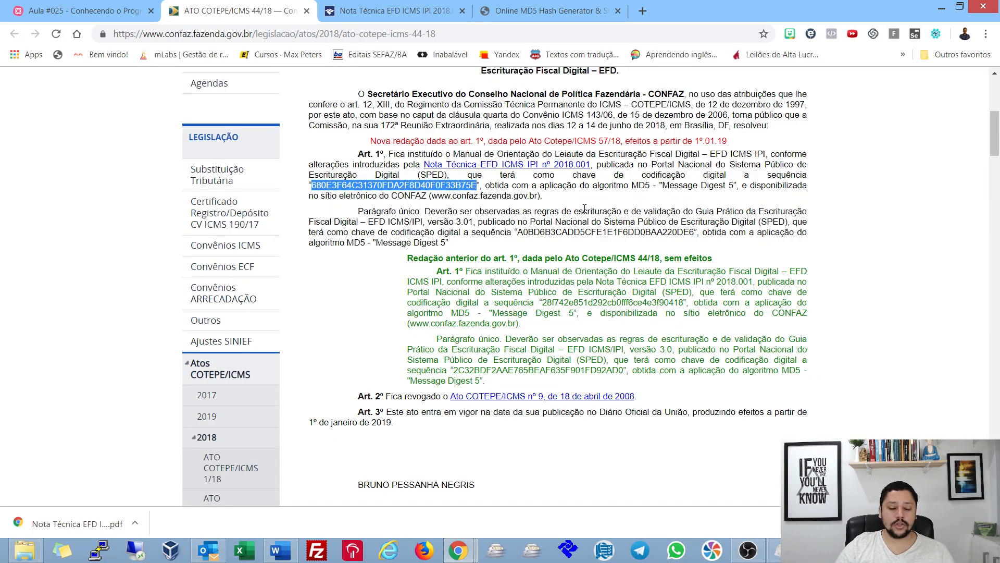
pyautogui.scroll(6, 600, 214)
pyautogui.click(428, 11)
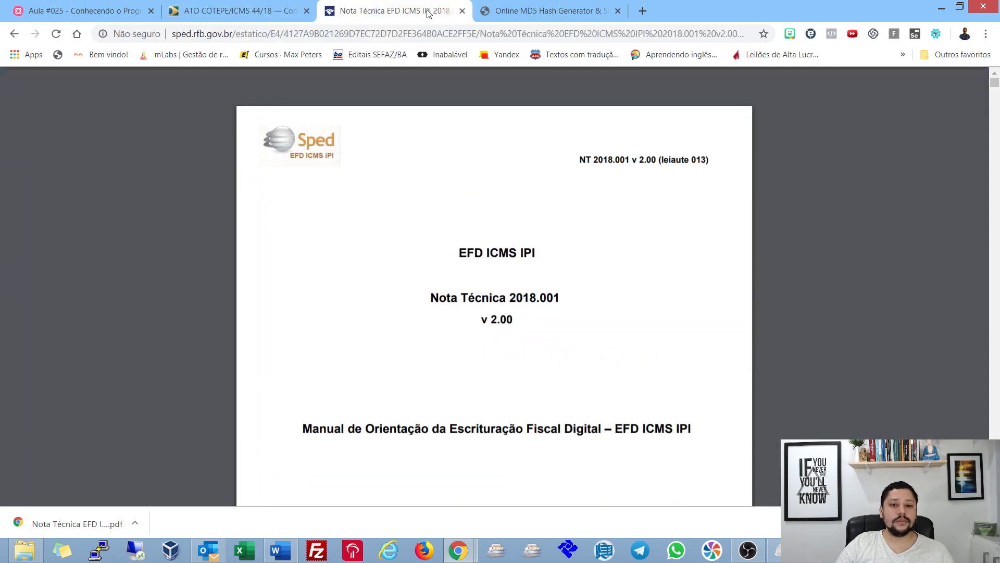
pyautogui.click(244, 5)
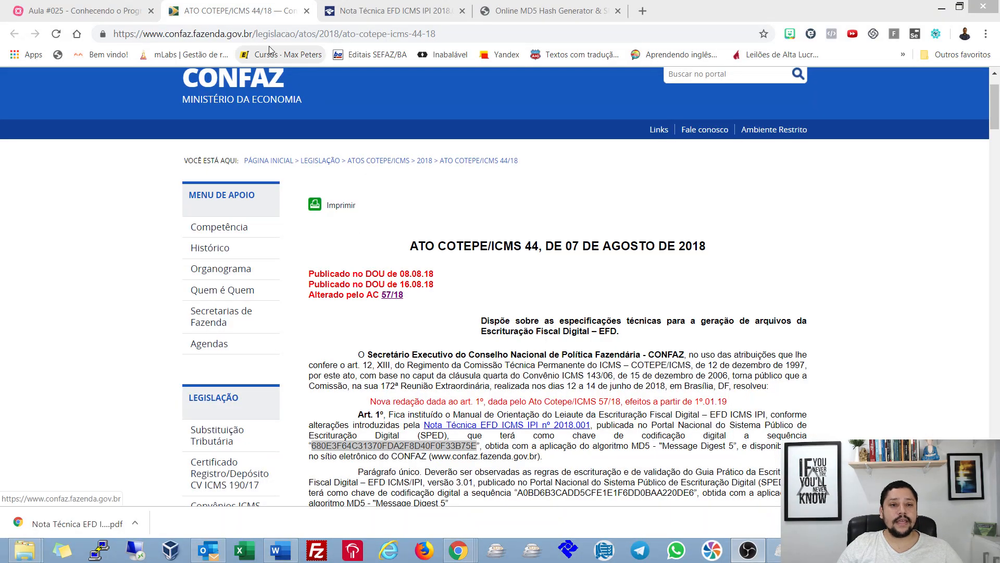
pyautogui.click(277, 11)
pyautogui.click(308, 35)
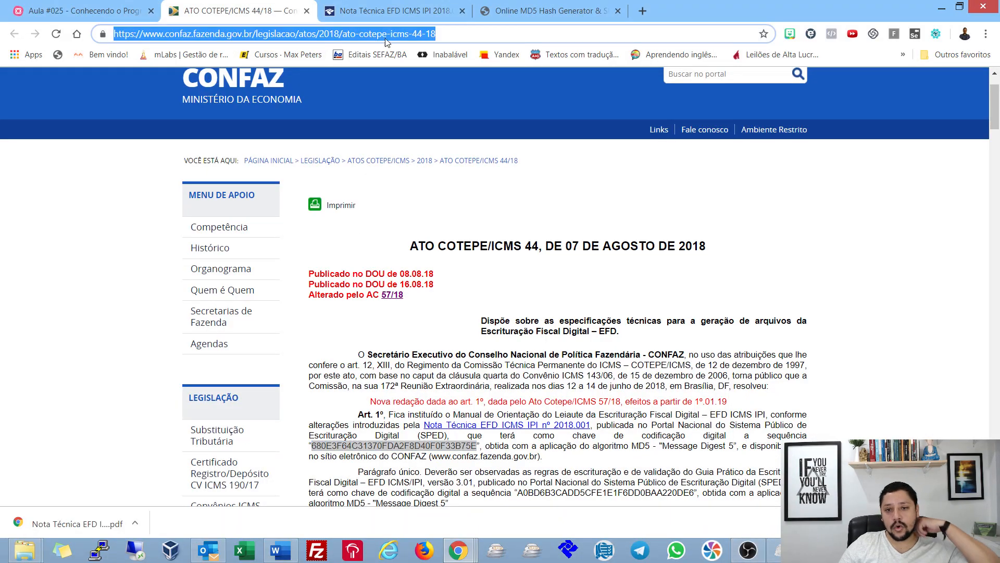
# - Replace the OnlineMD5 page with a Google search for confaz and open the official CONFAZ site
pyautogui.click(489, 13)
pyautogui.click(468, 39)
pyautogui.write('google')
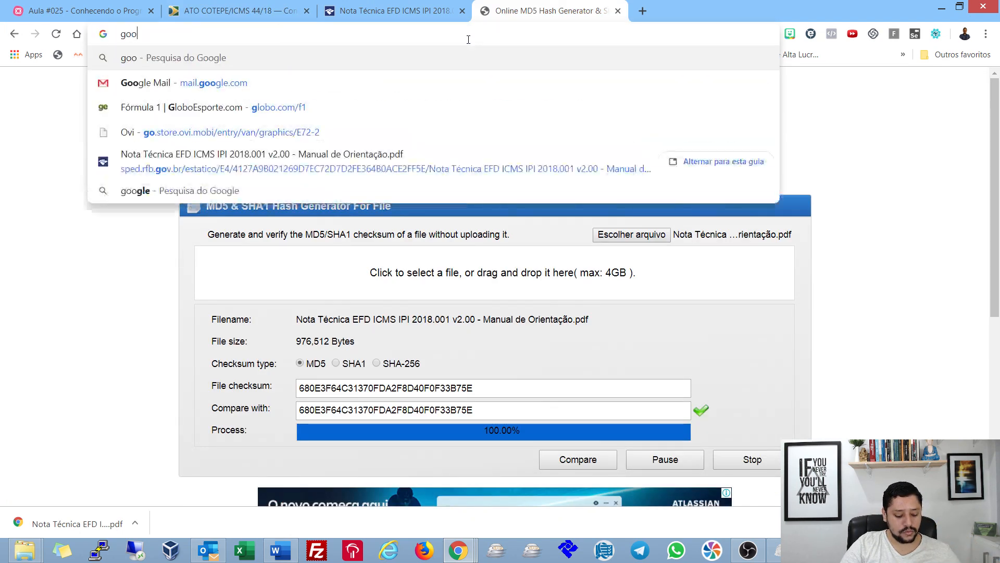
pyautogui.press('Return')
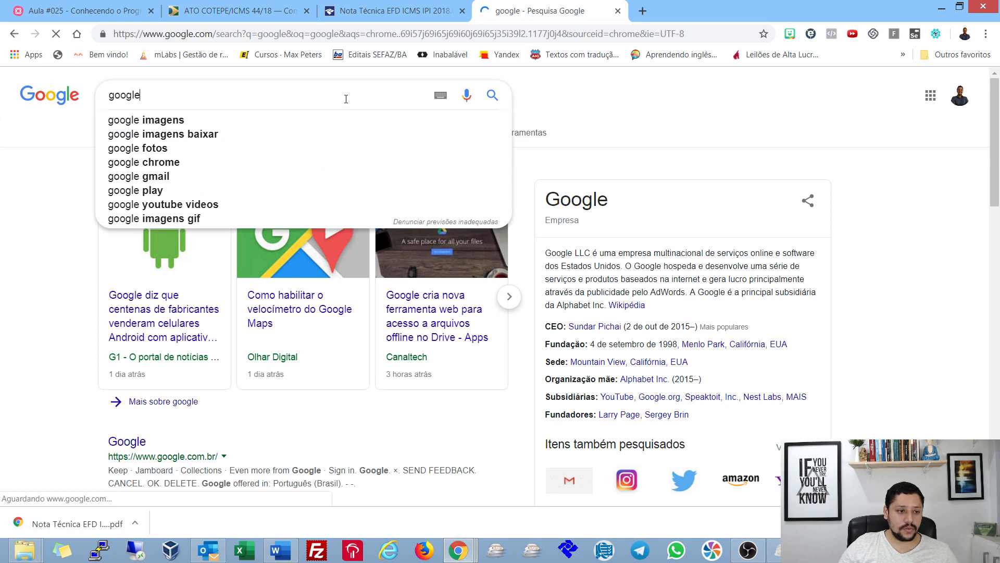
pyautogui.doubleClick(346, 99)
pyautogui.write('confaz')
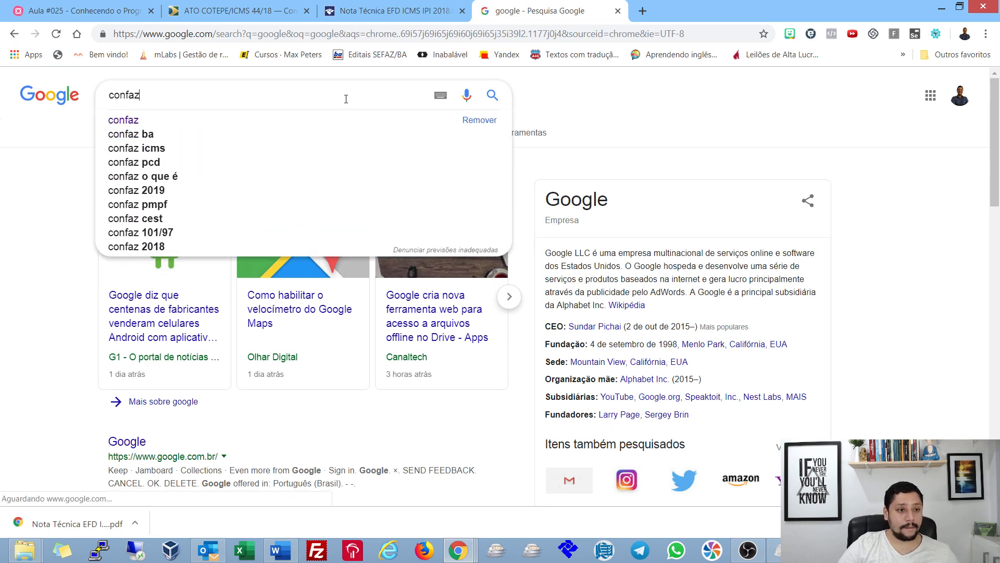
pyautogui.press('Return')
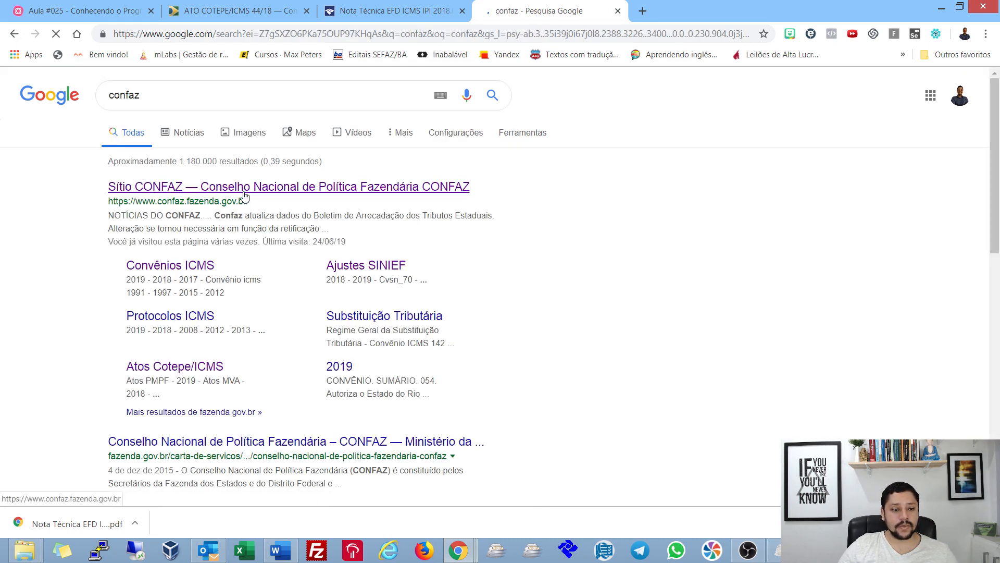
pyautogui.click(247, 195)
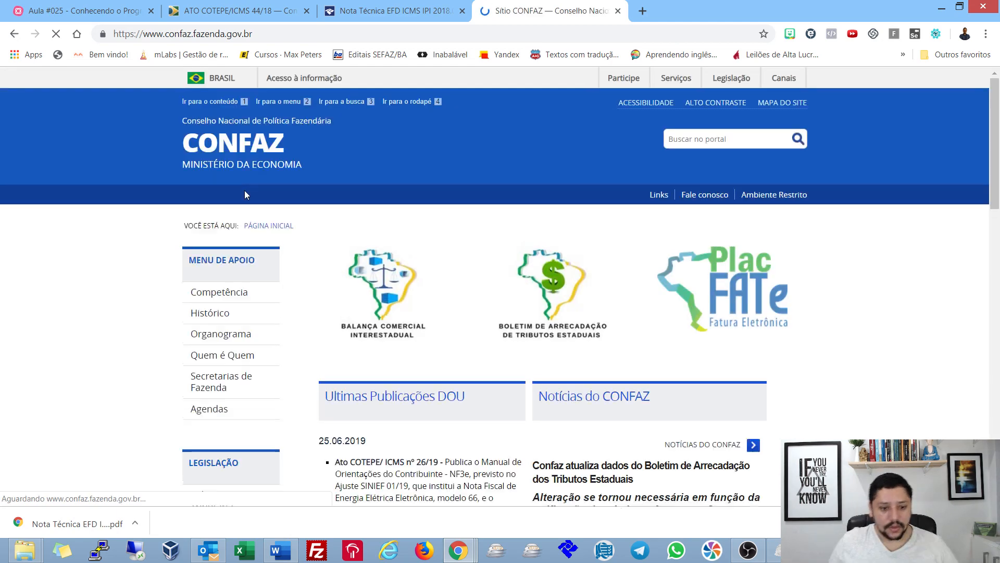
# - Open the MANUAIS page from the legislation section of the CONFAZ home page
pyautogui.scroll(-2, 528, 265)
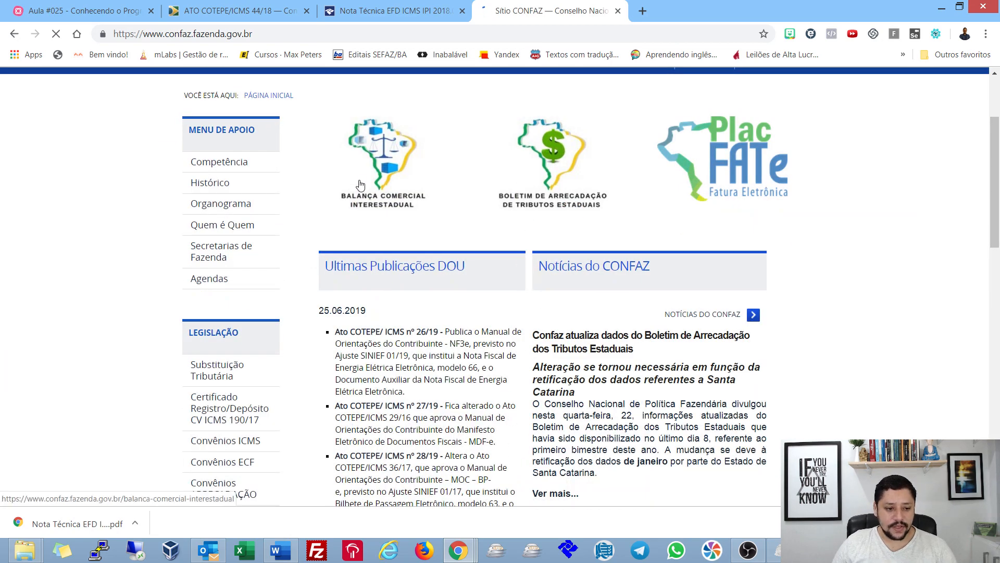
pyautogui.scroll(-3, 265, 164)
pyautogui.scroll(-5, 245, 234)
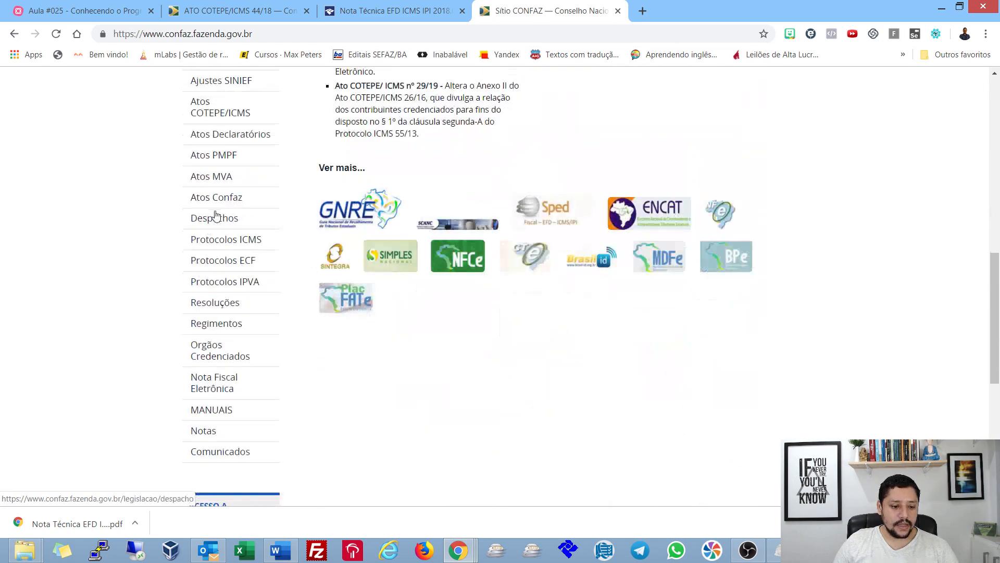
pyautogui.scroll(10, 229, 315)
pyautogui.scroll(-12, 227, 141)
pyautogui.scroll(4, 201, 257)
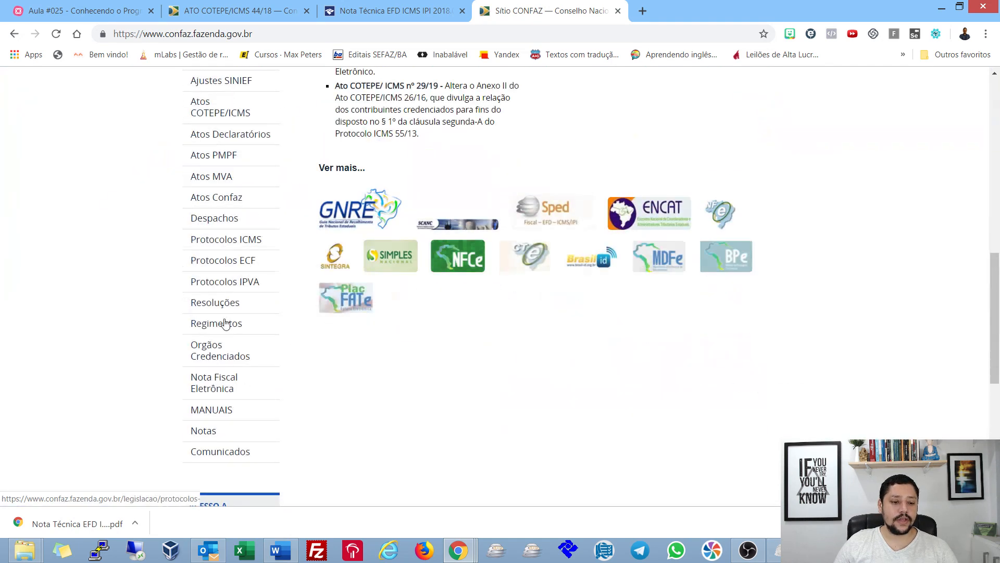
pyautogui.click(206, 410)
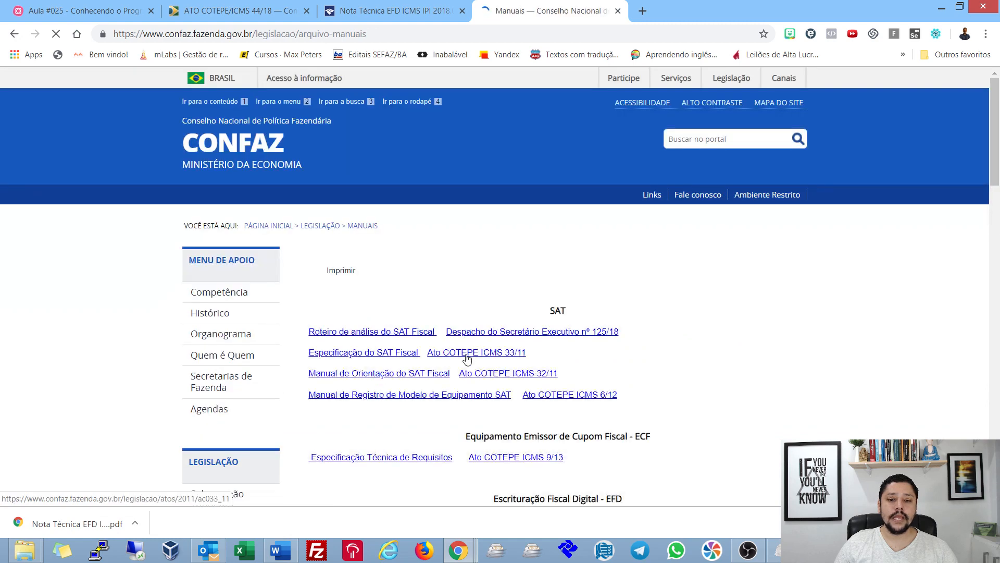
# - Review the first manual groups and highlight the SAT, Cupom Fiscal and Escrituração Fiscal Digital headings
pyautogui.scroll(-2, 586, 302)
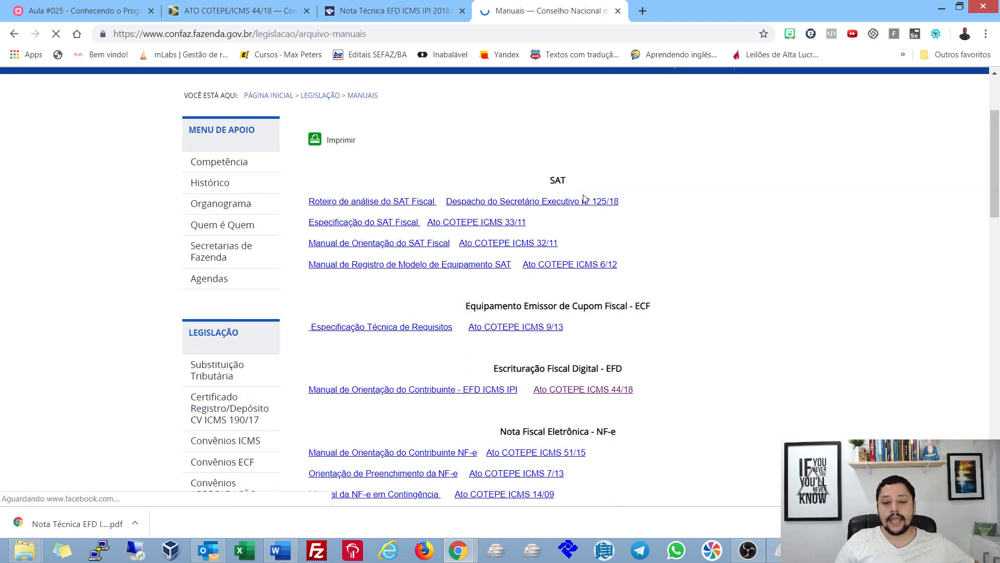
pyautogui.scroll(-1, 578, 198)
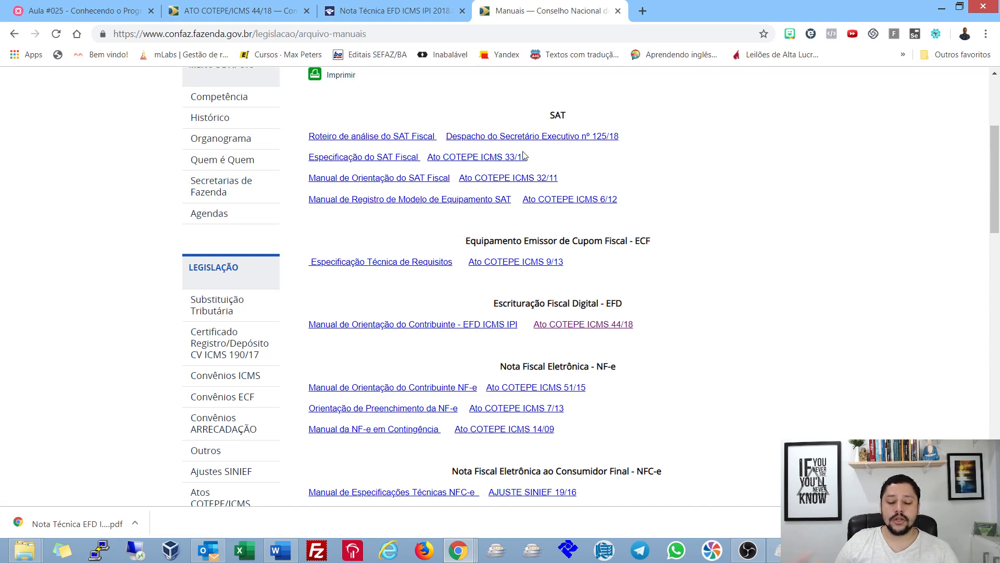
pyautogui.moveTo(542, 111); pyautogui.dragTo(568, 117)
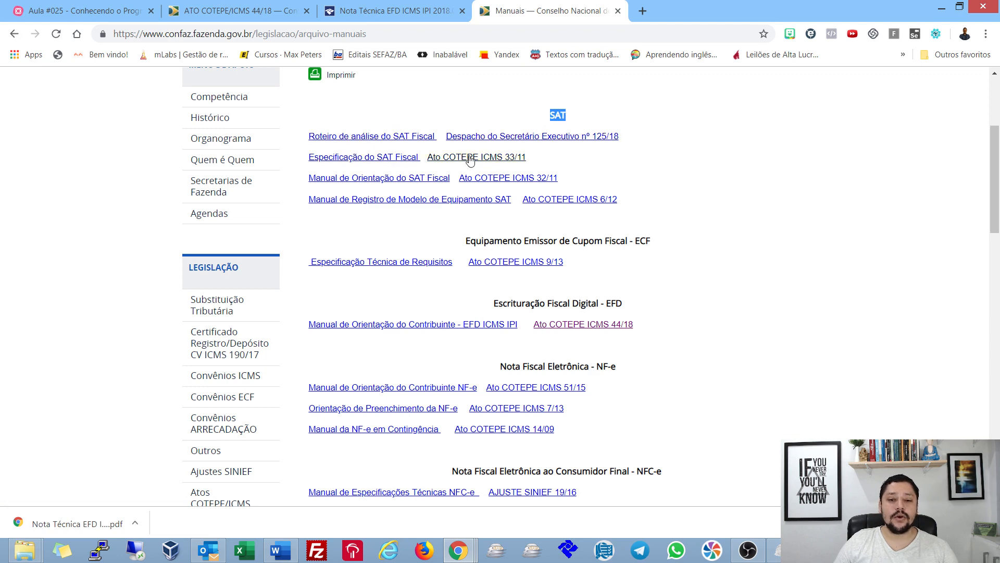
pyautogui.scroll(-3, 586, 193)
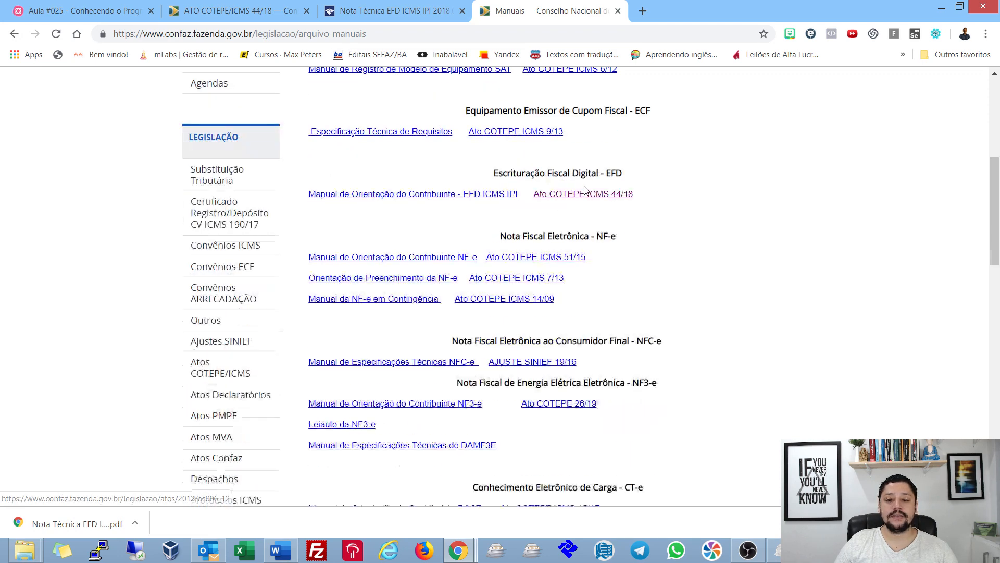
pyautogui.moveTo(571, 111); pyautogui.dragTo(628, 112)
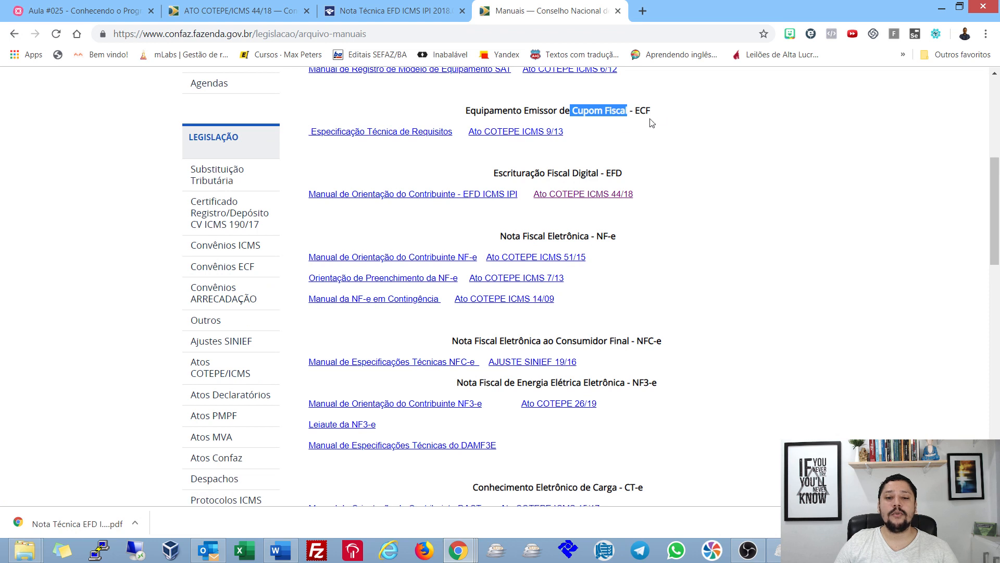
pyautogui.moveTo(498, 173); pyautogui.dragTo(601, 171)
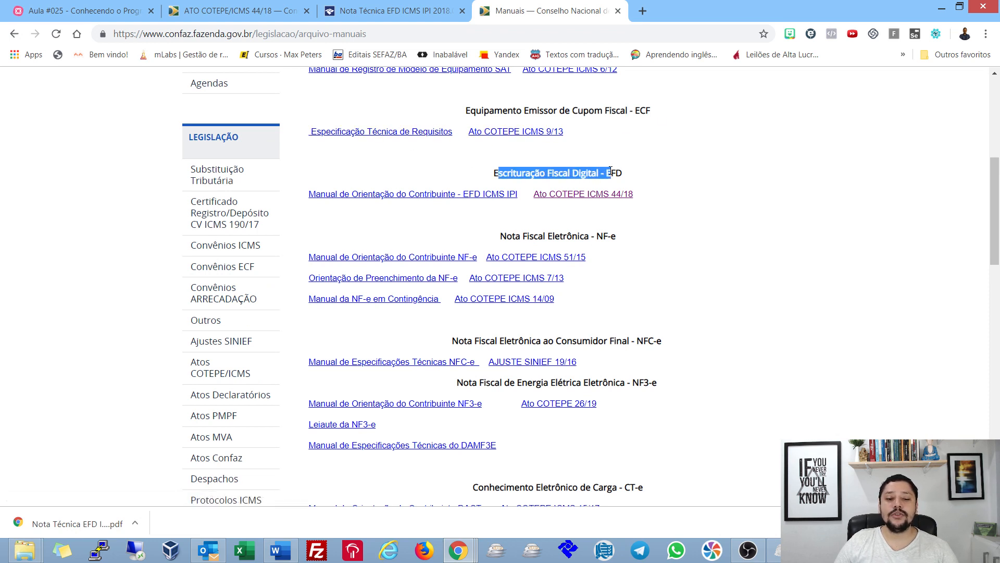
# - Open the Manual de Orientação do Contribuinte - EFD ICMS IPI in a separate tab and highlight the version on its cover
pyautogui.rightClick(403, 197)
pyautogui.click(420, 205)
pyautogui.click(677, 9)
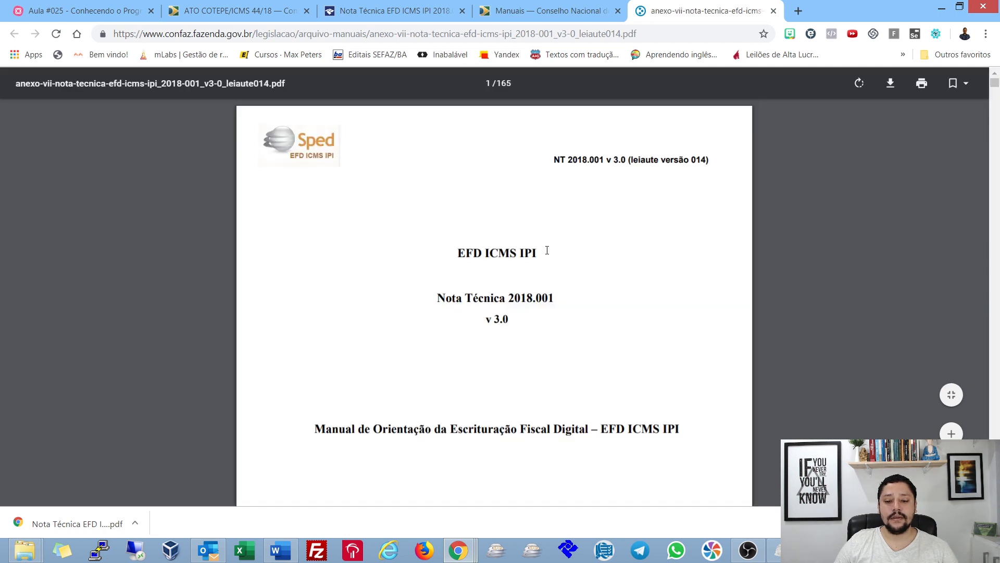
pyautogui.scroll(-2, 547, 255)
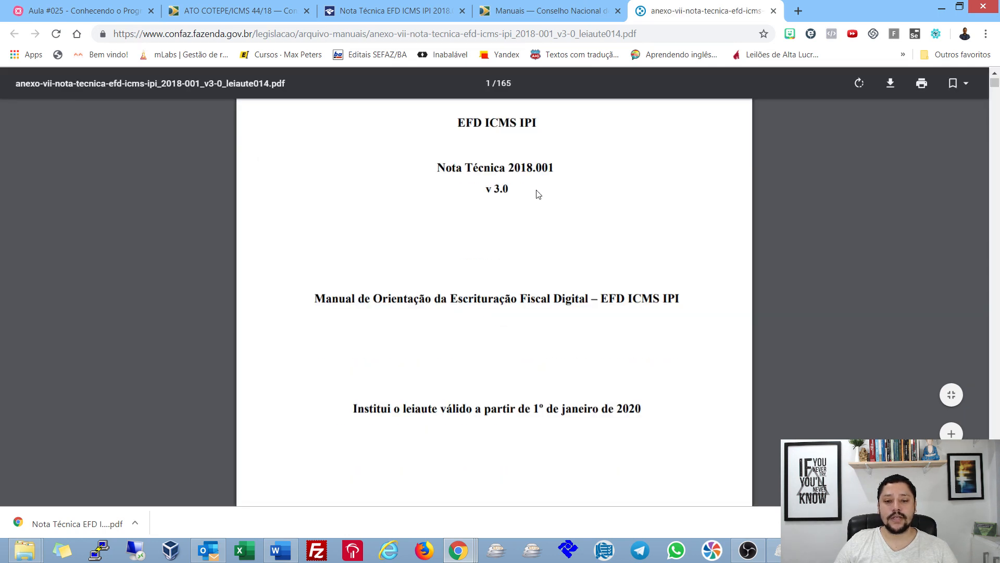
pyautogui.scroll(1, 500, 214)
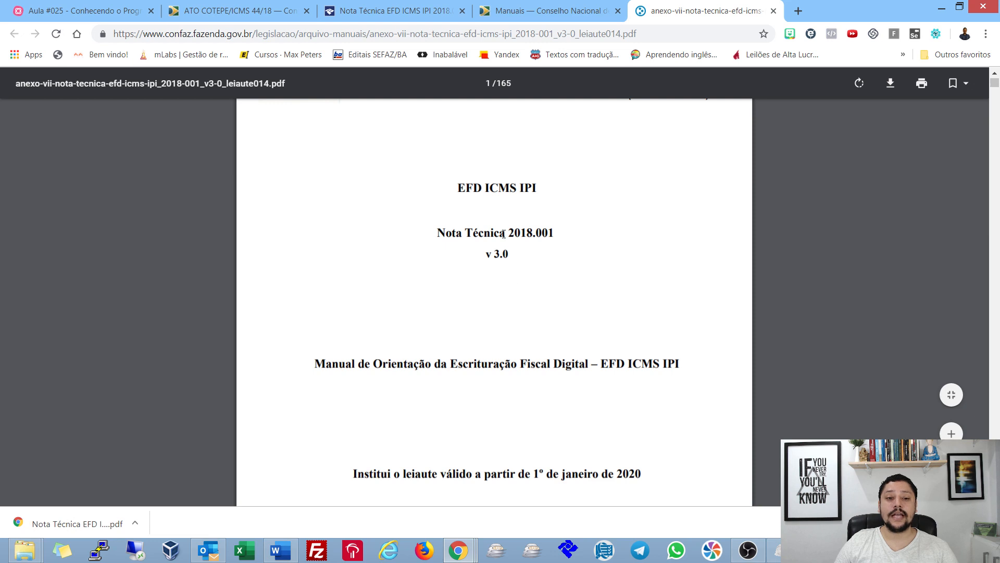
pyautogui.click(550, 6)
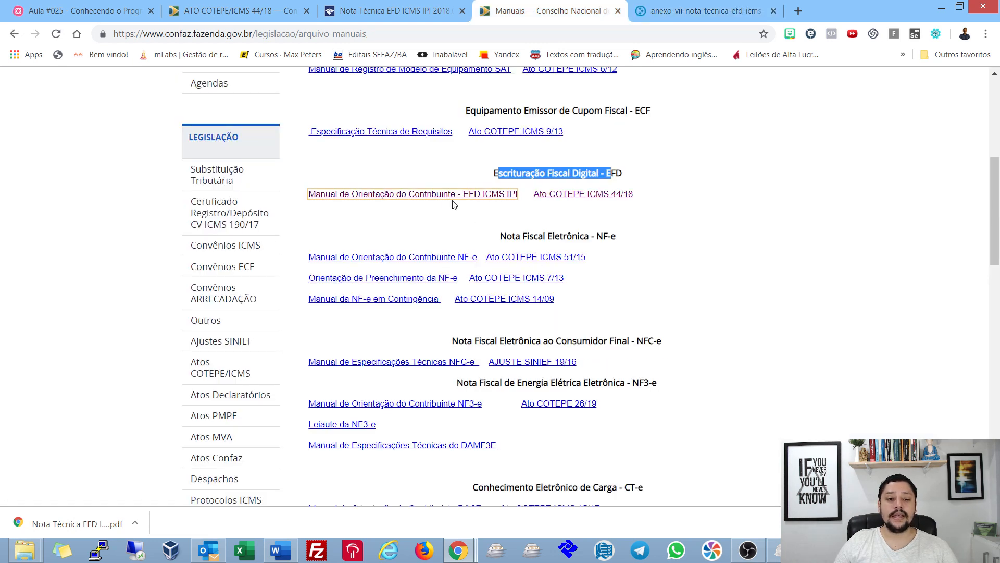
pyautogui.click(658, 6)
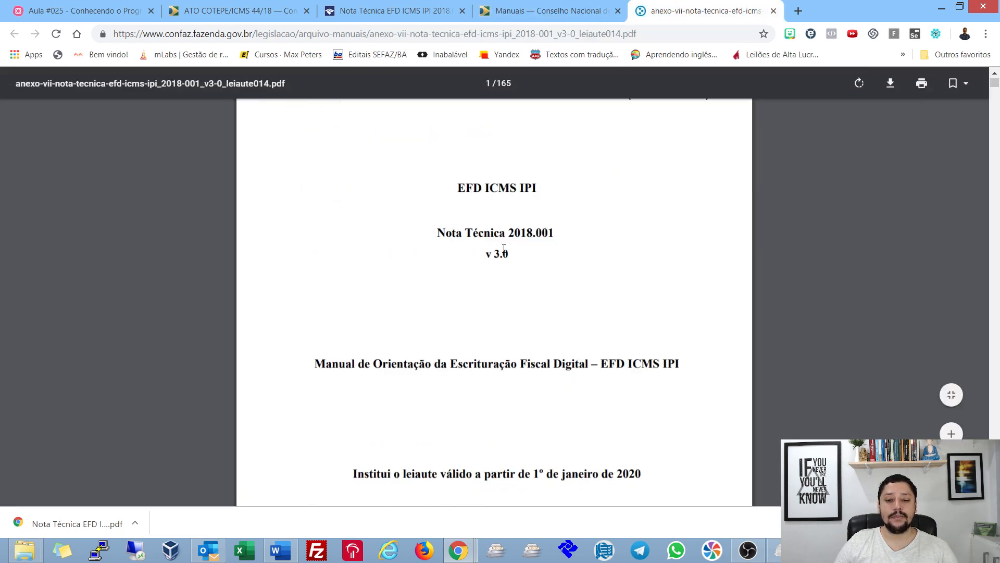
pyautogui.moveTo(508, 254); pyautogui.dragTo(486, 254)
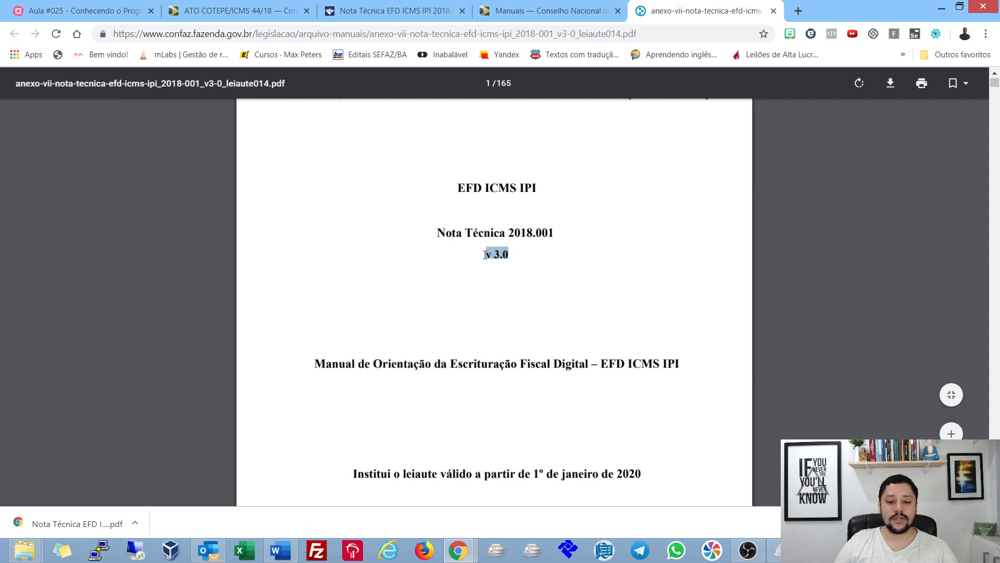
# - View Ato COTEPE ICMS 44/18 from the manuals list, return to the list and close the EFD ICMS IPI manual
pyautogui.click(562, 7)
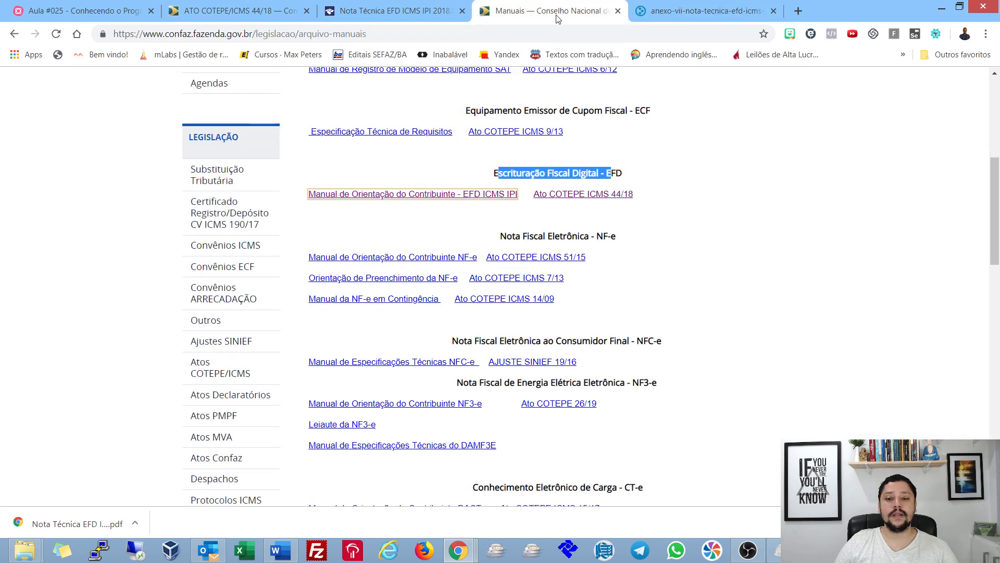
pyautogui.click(444, 203)
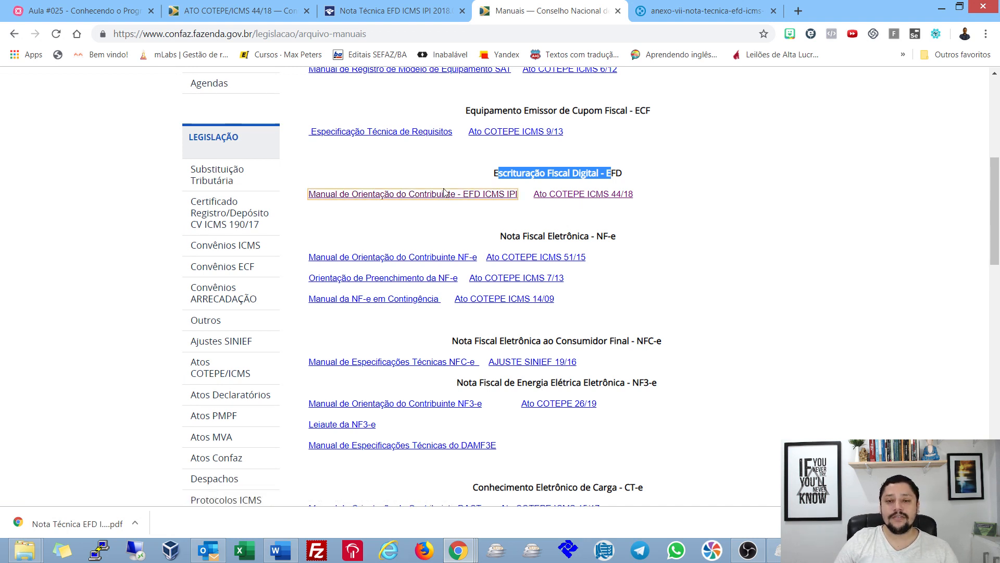
pyautogui.click(580, 198)
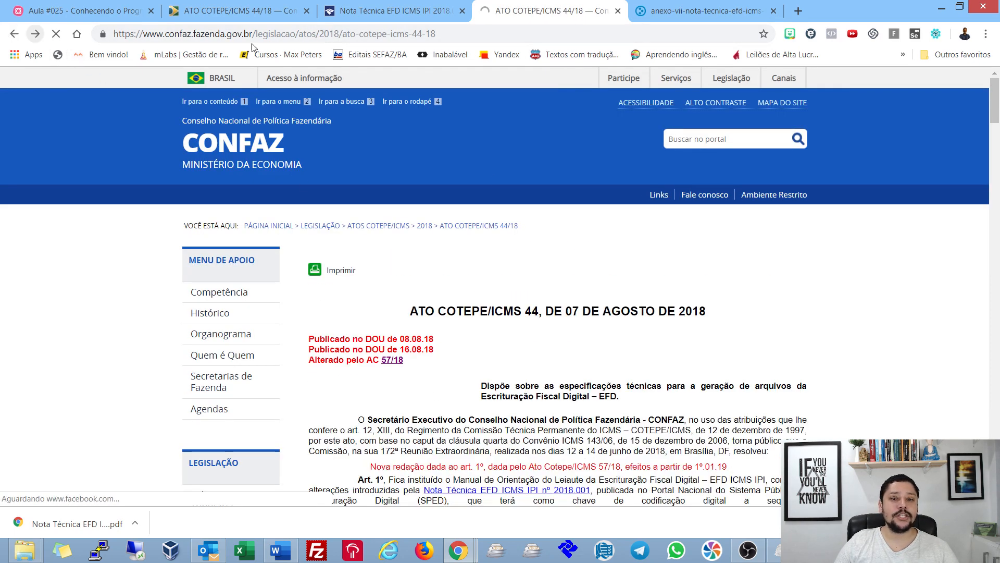
pyautogui.click(710, 4)
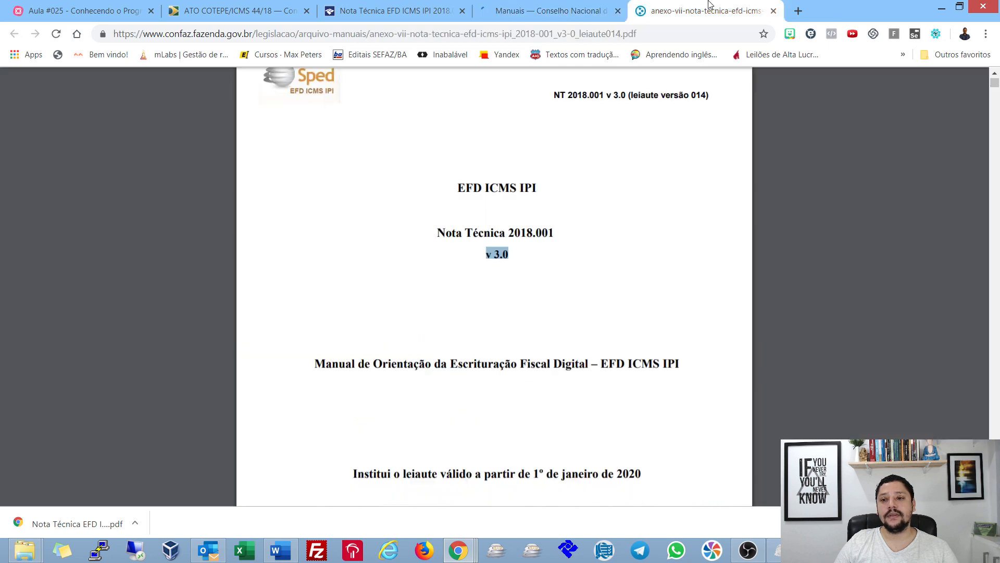
pyautogui.click(774, 10)
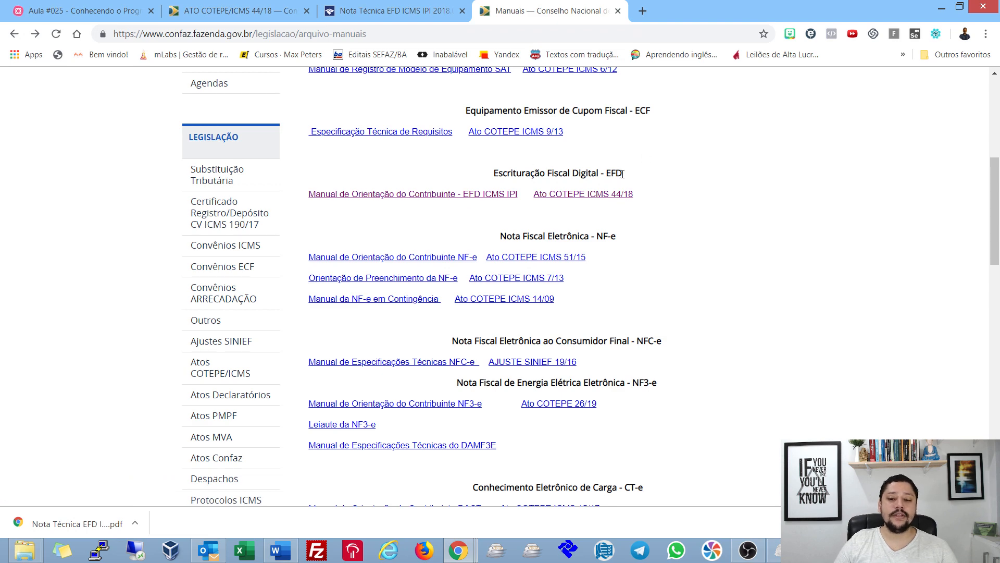
# - Look through the electronic invoice manuals and highlight the Nota Fiscal de Energia Elétrica Eletrônica - NF3-e heading
pyautogui.scroll(-1, 629, 177)
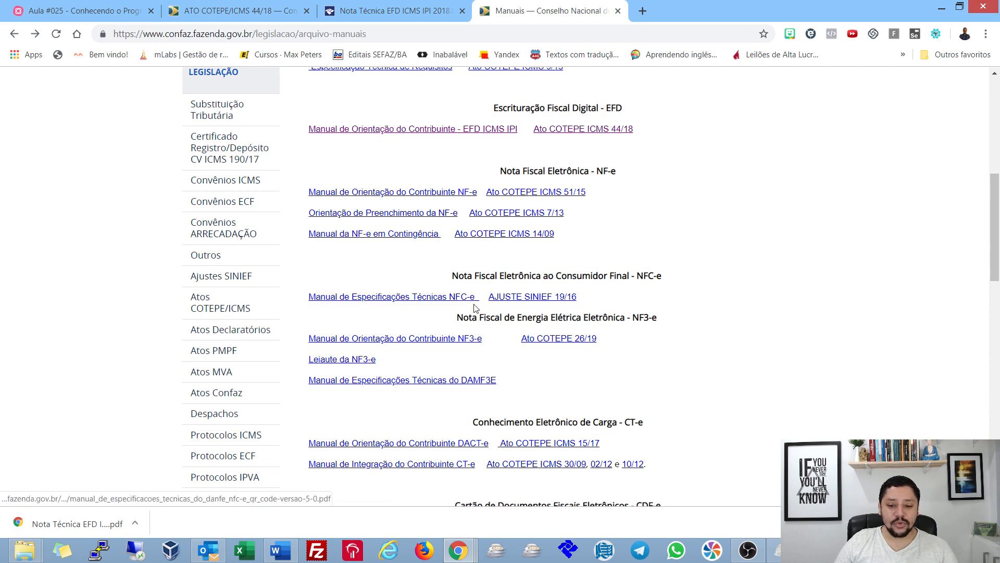
pyautogui.scroll(-1, 629, 290)
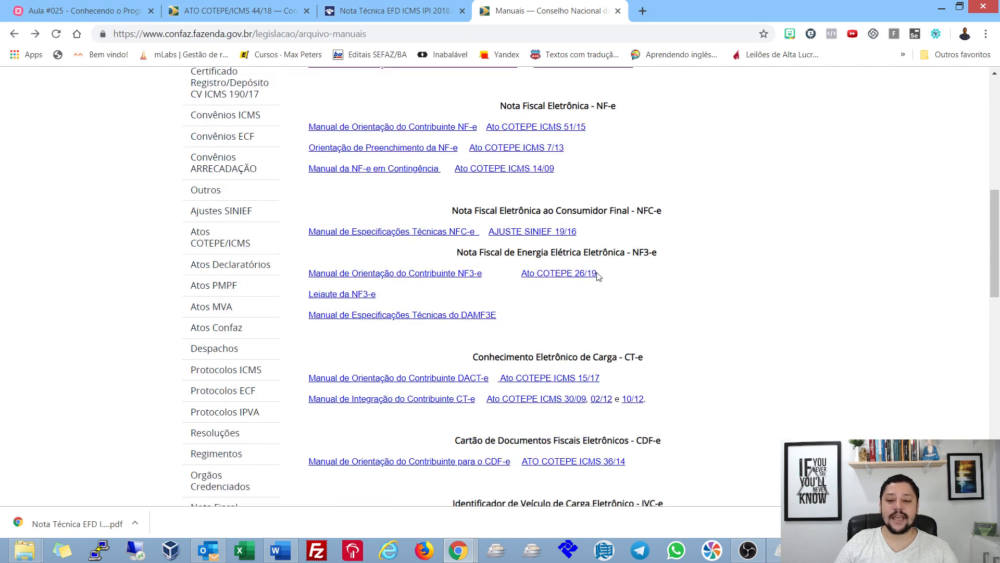
pyautogui.moveTo(631, 253); pyautogui.dragTo(677, 253)
pyautogui.scroll(-1, 511, 234)
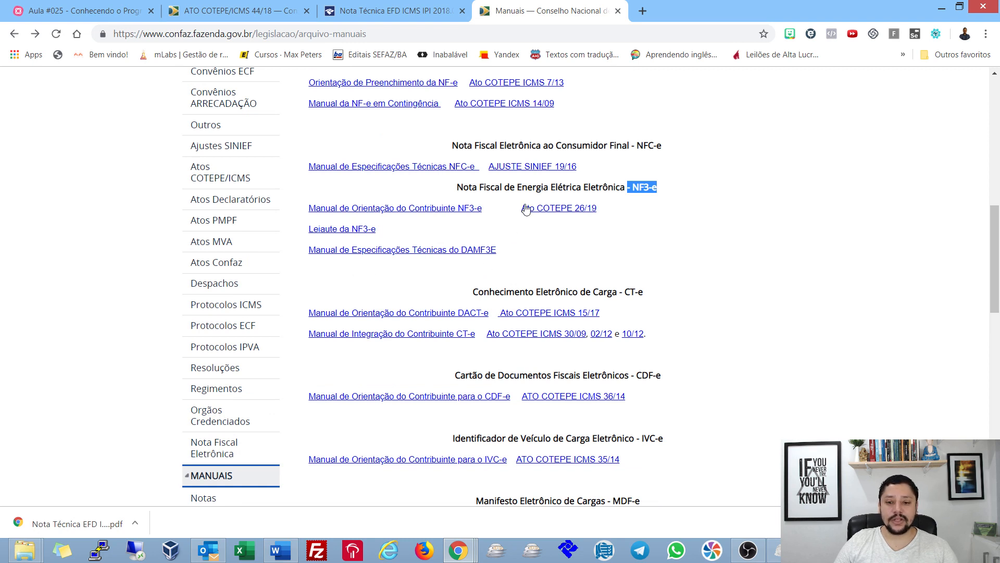
pyautogui.moveTo(518, 187); pyautogui.dragTo(625, 187)
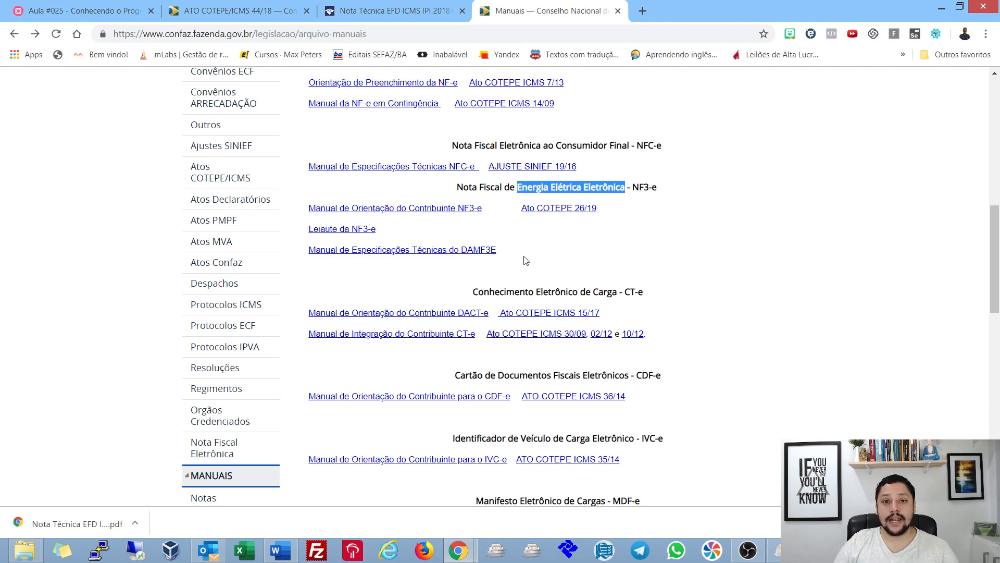
# - Highlight the CT-e, Identificador de Veículo de Carga and Cartão de Documentos Fiscais headings in the manuals list
pyautogui.scroll(-1, 559, 261)
pyautogui.moveTo(484, 224); pyautogui.dragTo(693, 224)
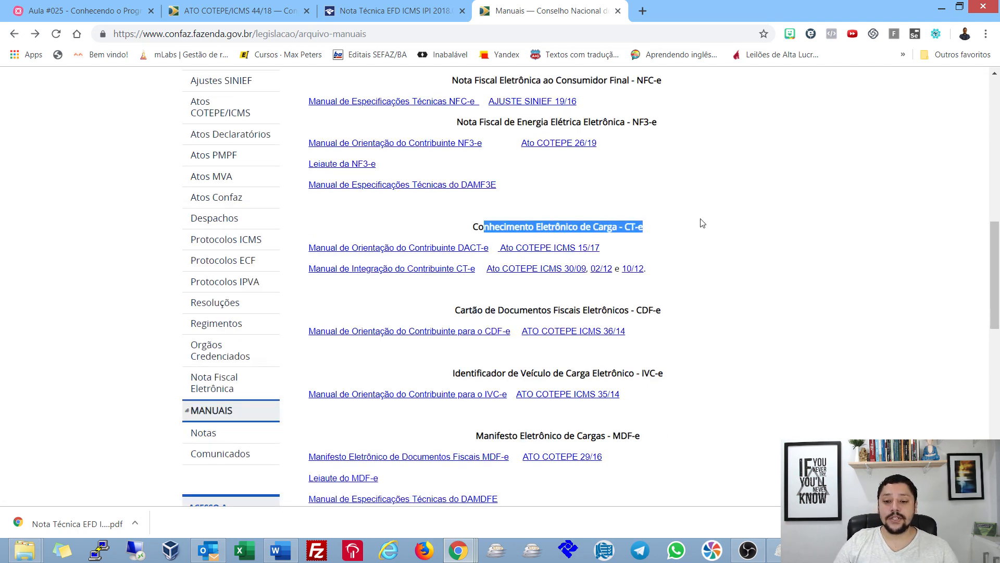
pyautogui.scroll(-1, 732, 216)
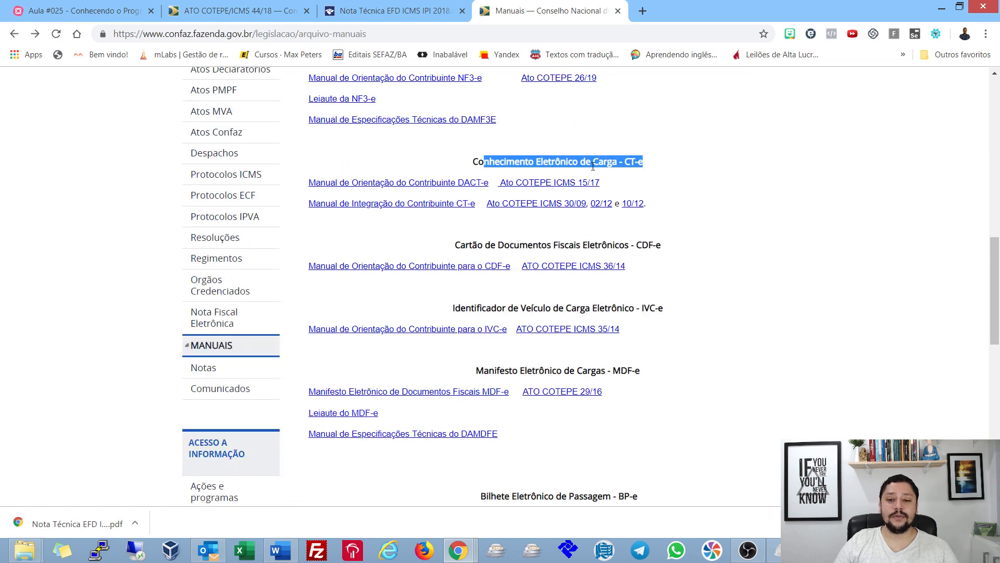
pyautogui.scroll(-1, 686, 193)
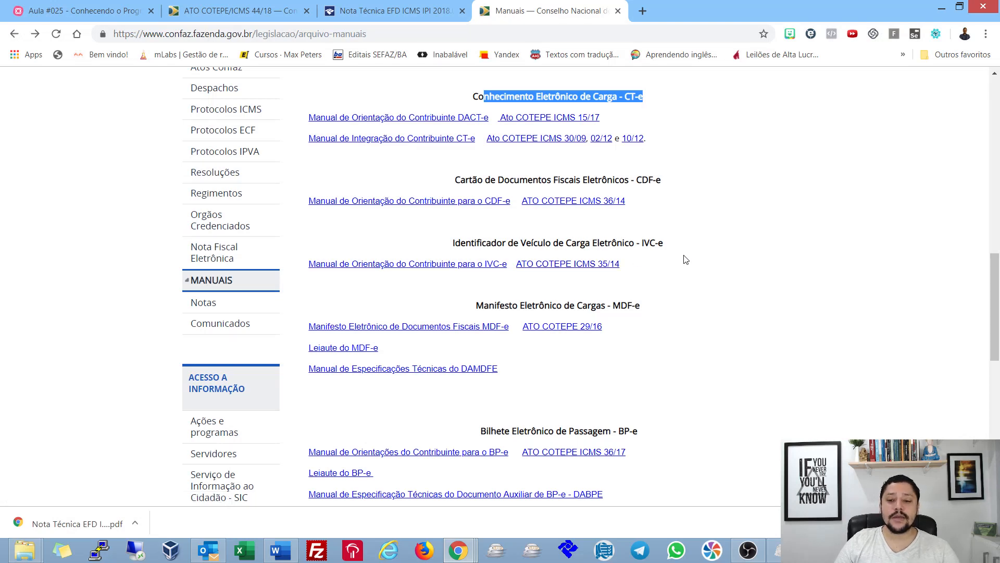
pyautogui.scroll(-1, 686, 260)
pyautogui.moveTo(460, 177); pyautogui.dragTo(597, 178)
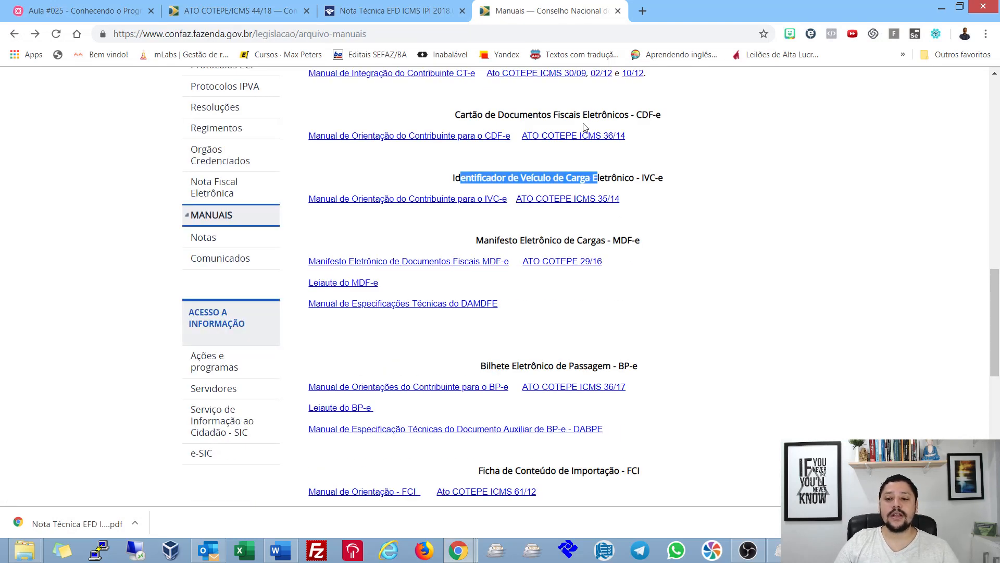
pyautogui.moveTo(461, 115); pyautogui.dragTo(619, 115)
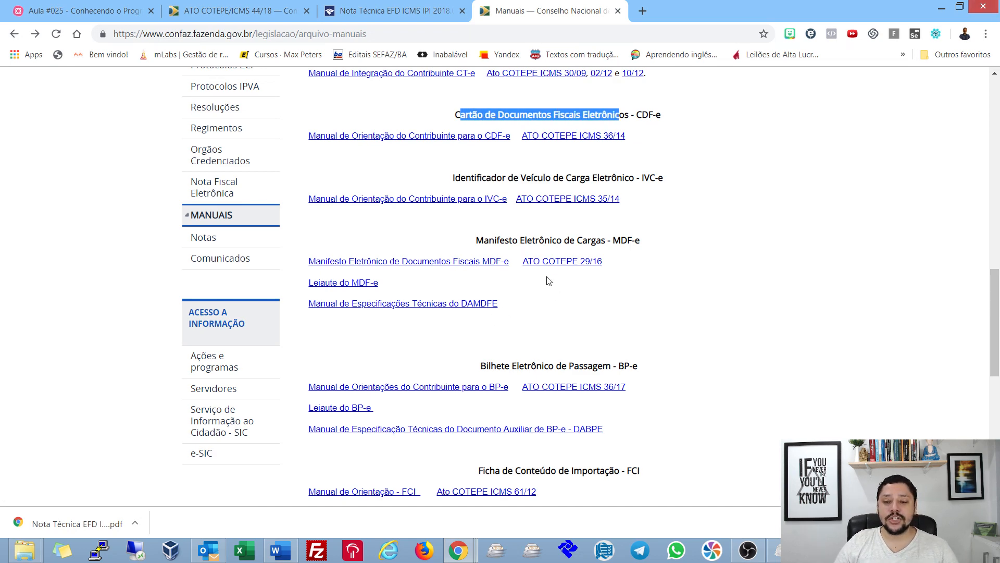
# - Review the remaining manual groups, from MDF-e and BP-e through DIMP, and return to the start of the page
pyautogui.scroll(-2, 455, 304)
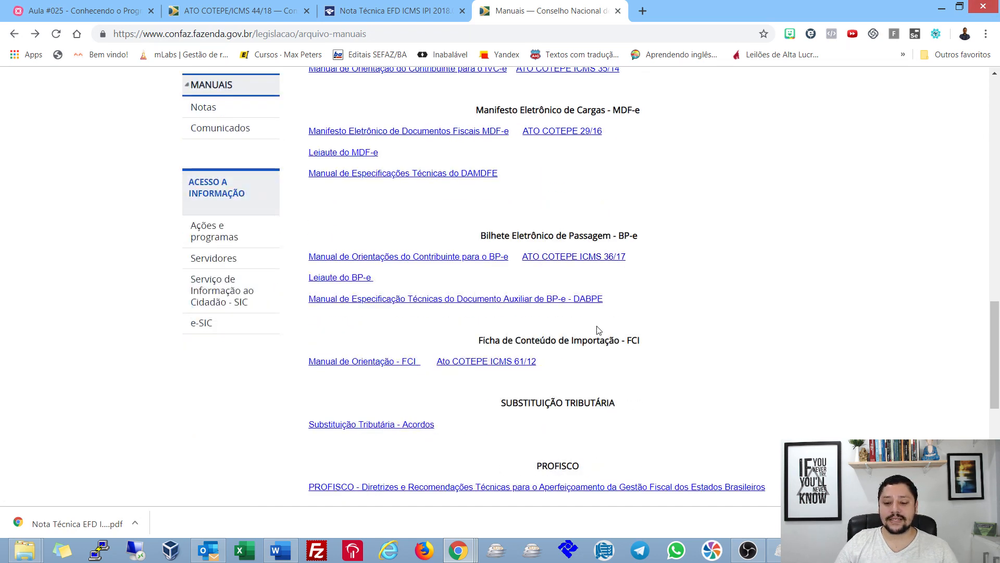
pyautogui.scroll(-1, 598, 330)
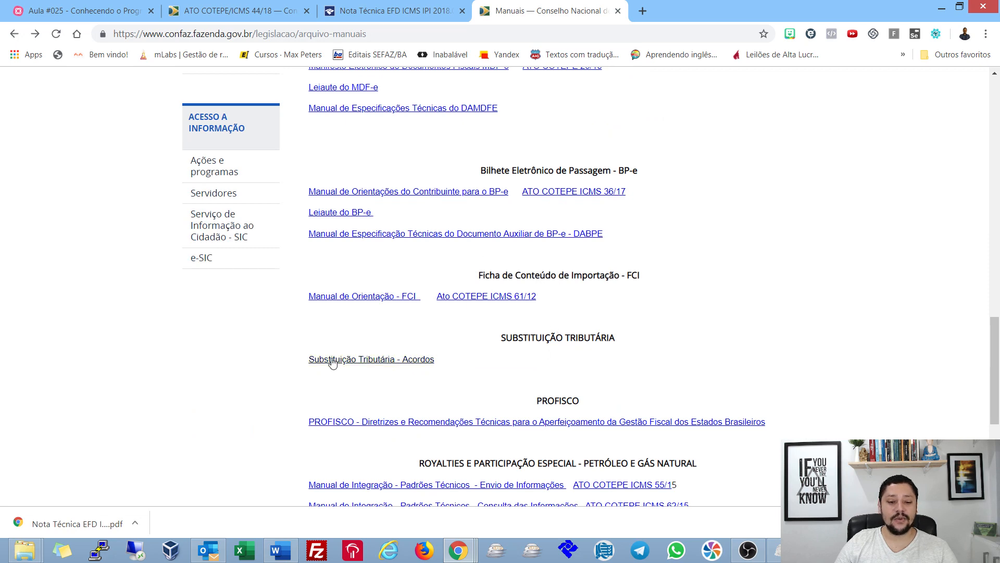
pyautogui.scroll(-1, 443, 369)
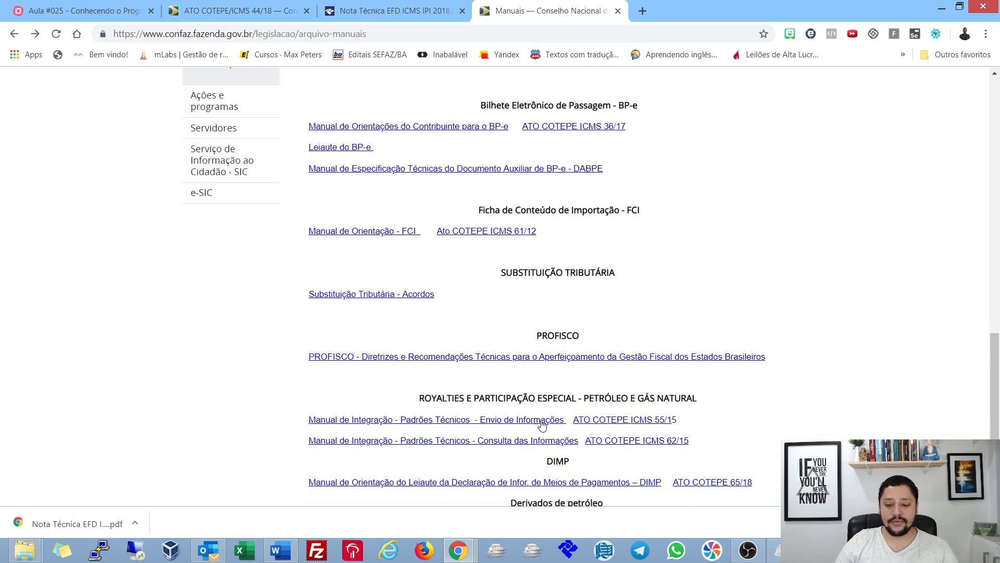
pyautogui.scroll(-1, 530, 431)
pyautogui.scroll(20, 527, 340)
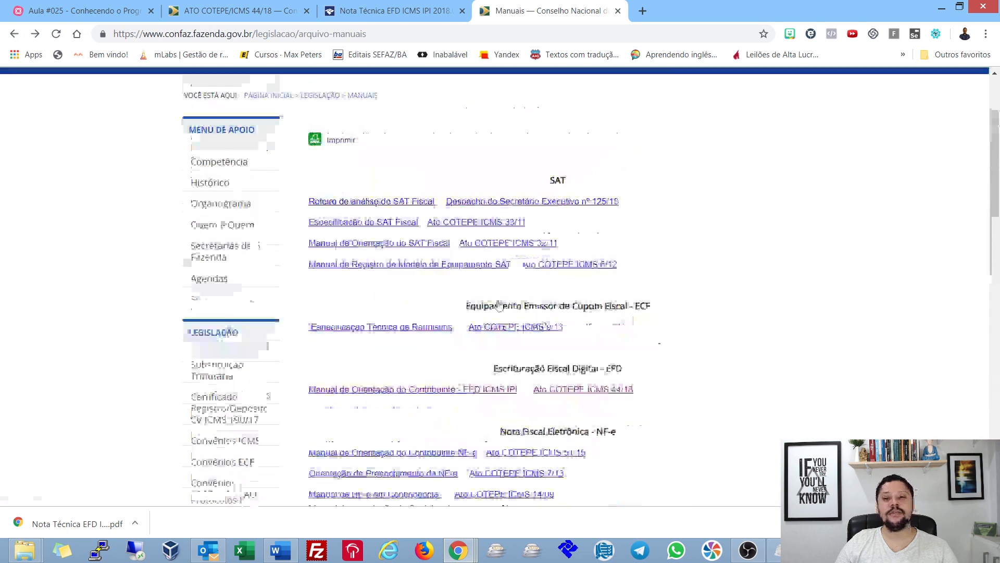
pyautogui.scroll(-2, 545, 252)
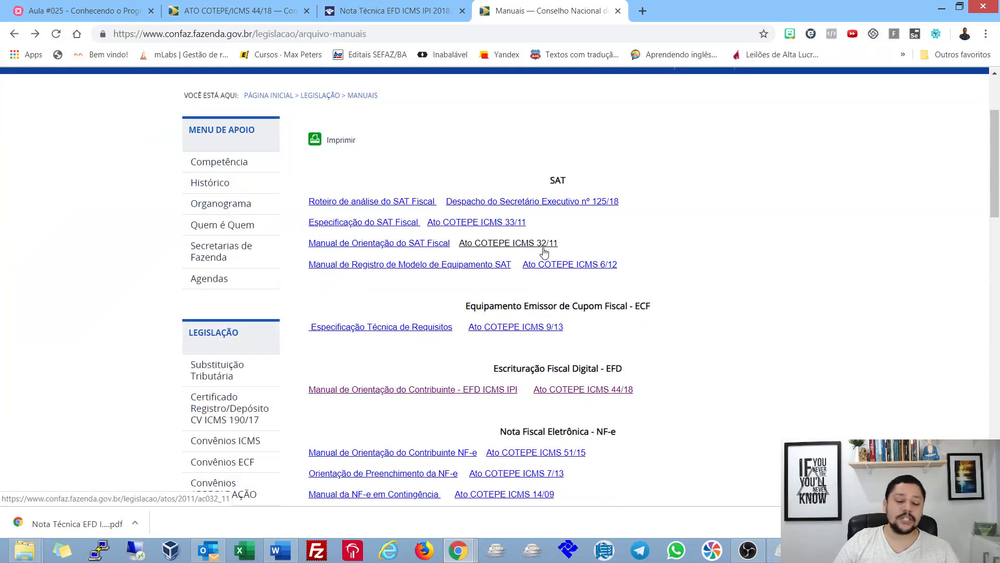
pyautogui.scroll(2, 500, 261)
# - Go back to the CONFAZ home page, reopen the MANUAIS page and view its Nota Fiscal Eletrônica and CT-e manuals
pyautogui.click(262, 159)
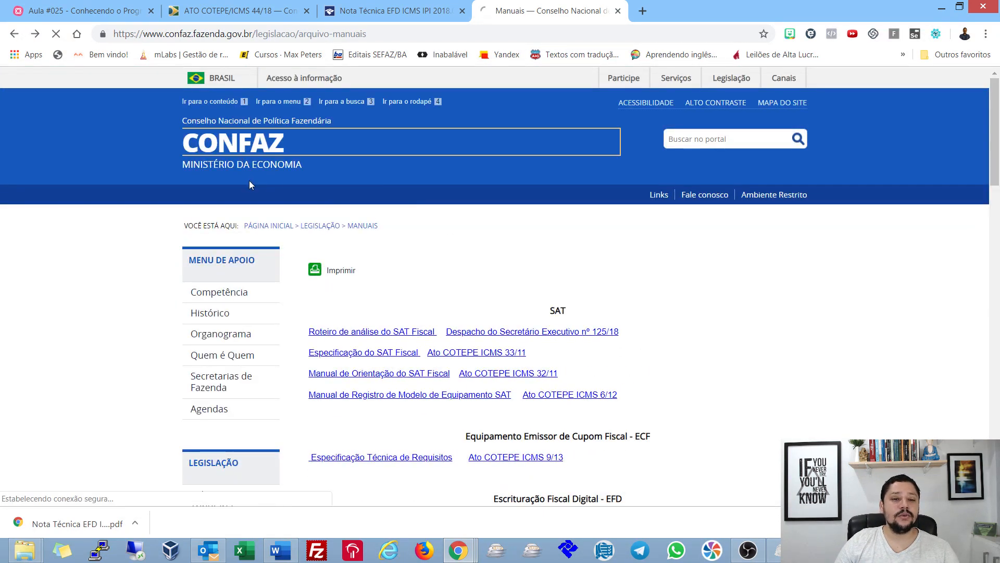
pyautogui.scroll(-10, 242, 215)
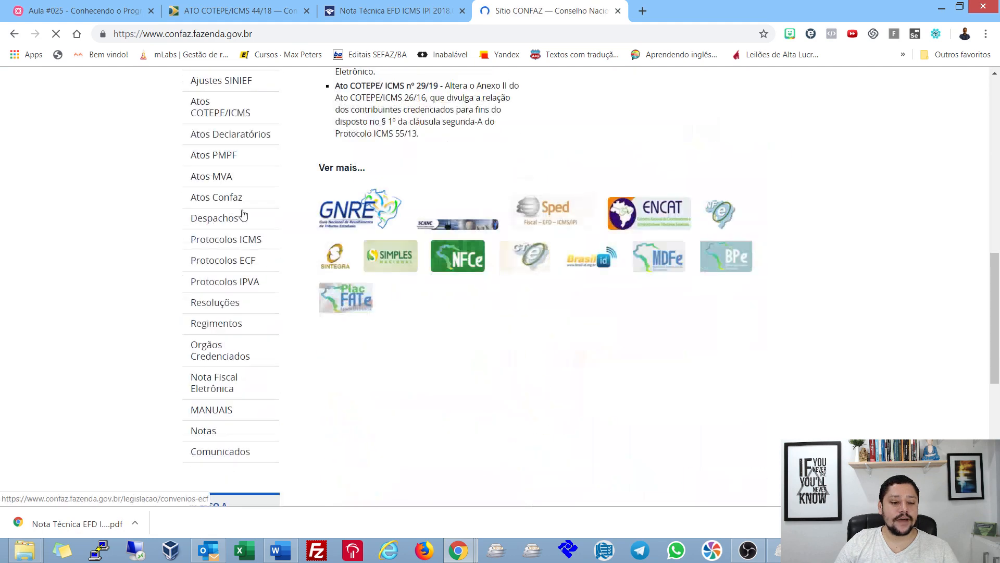
pyautogui.scroll(-1, 232, 349)
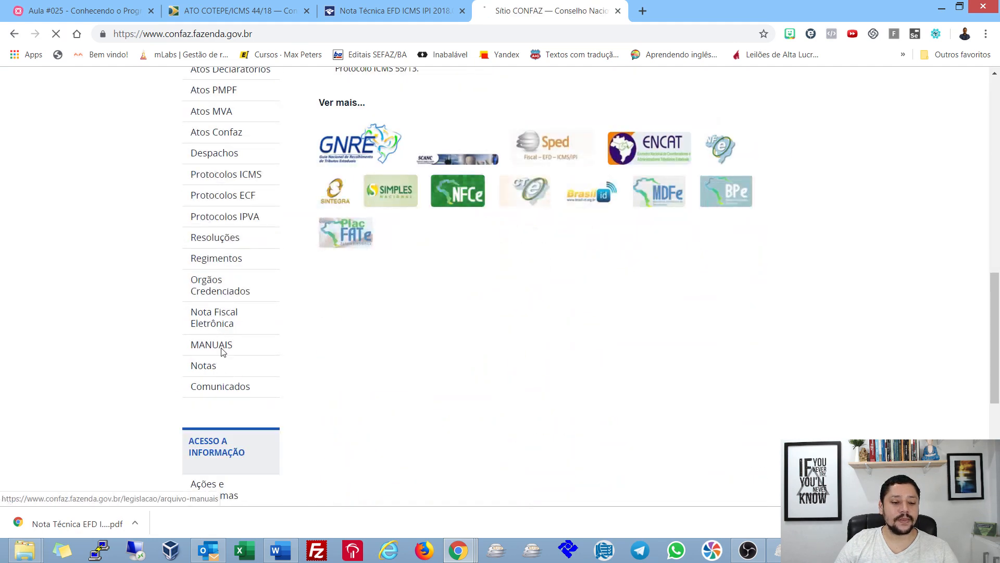
pyautogui.click(221, 353)
pyautogui.scroll(-2, 675, 328)
pyautogui.scroll(-2, 674, 327)
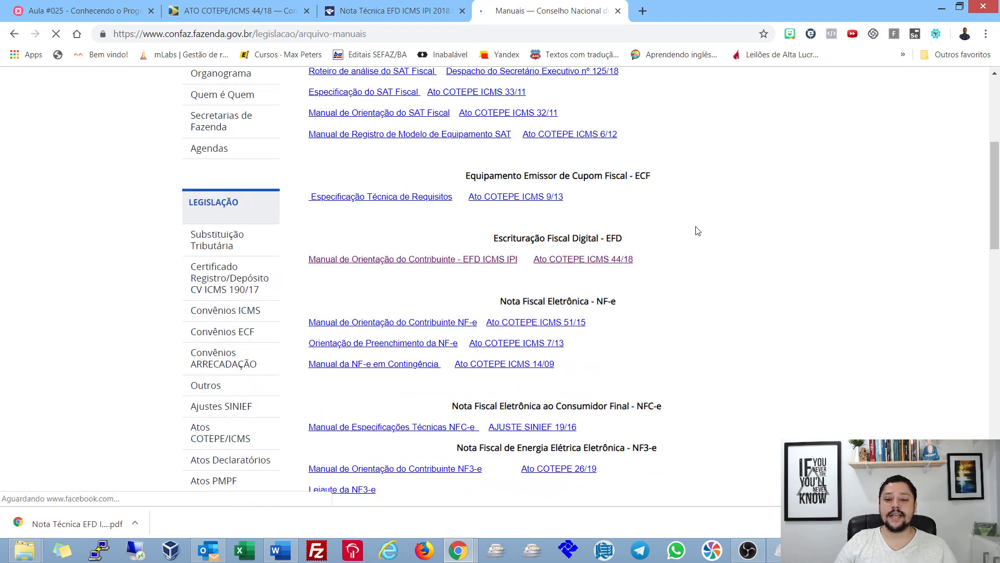
pyautogui.scroll(-3, 509, 304)
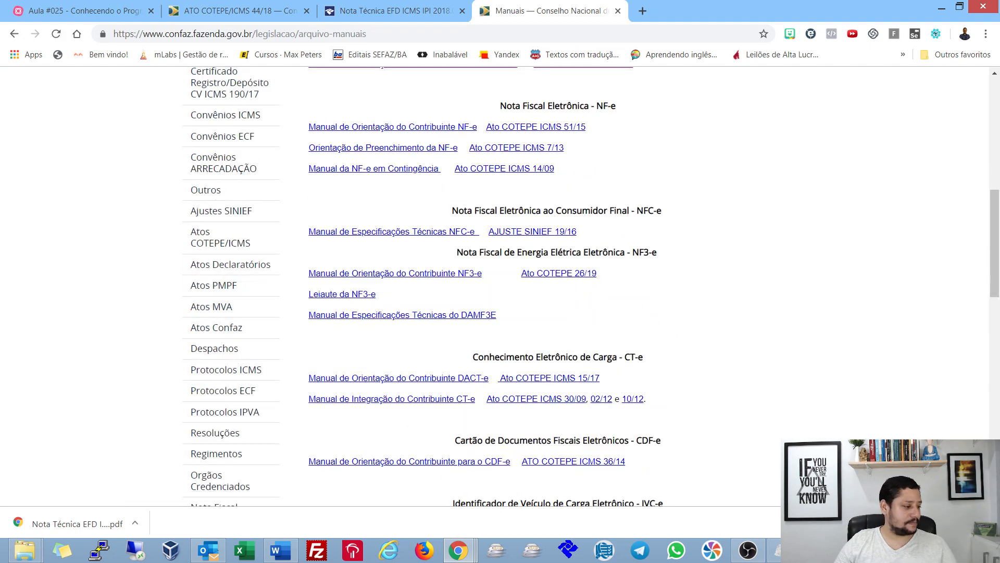